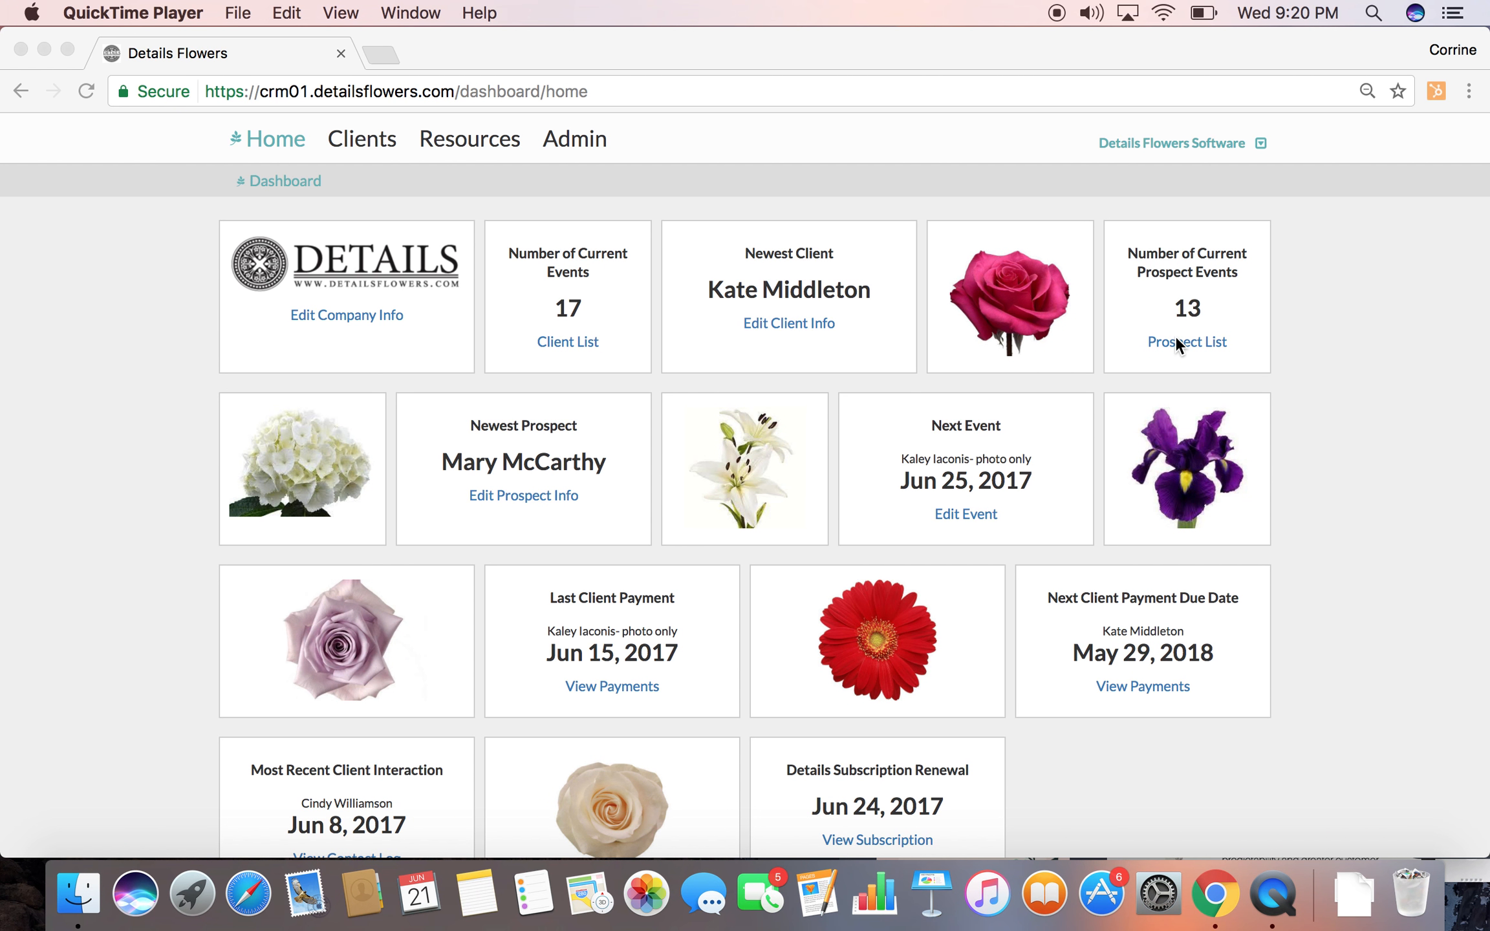
Open the client list and look through the current clients
left_click(514, 362)
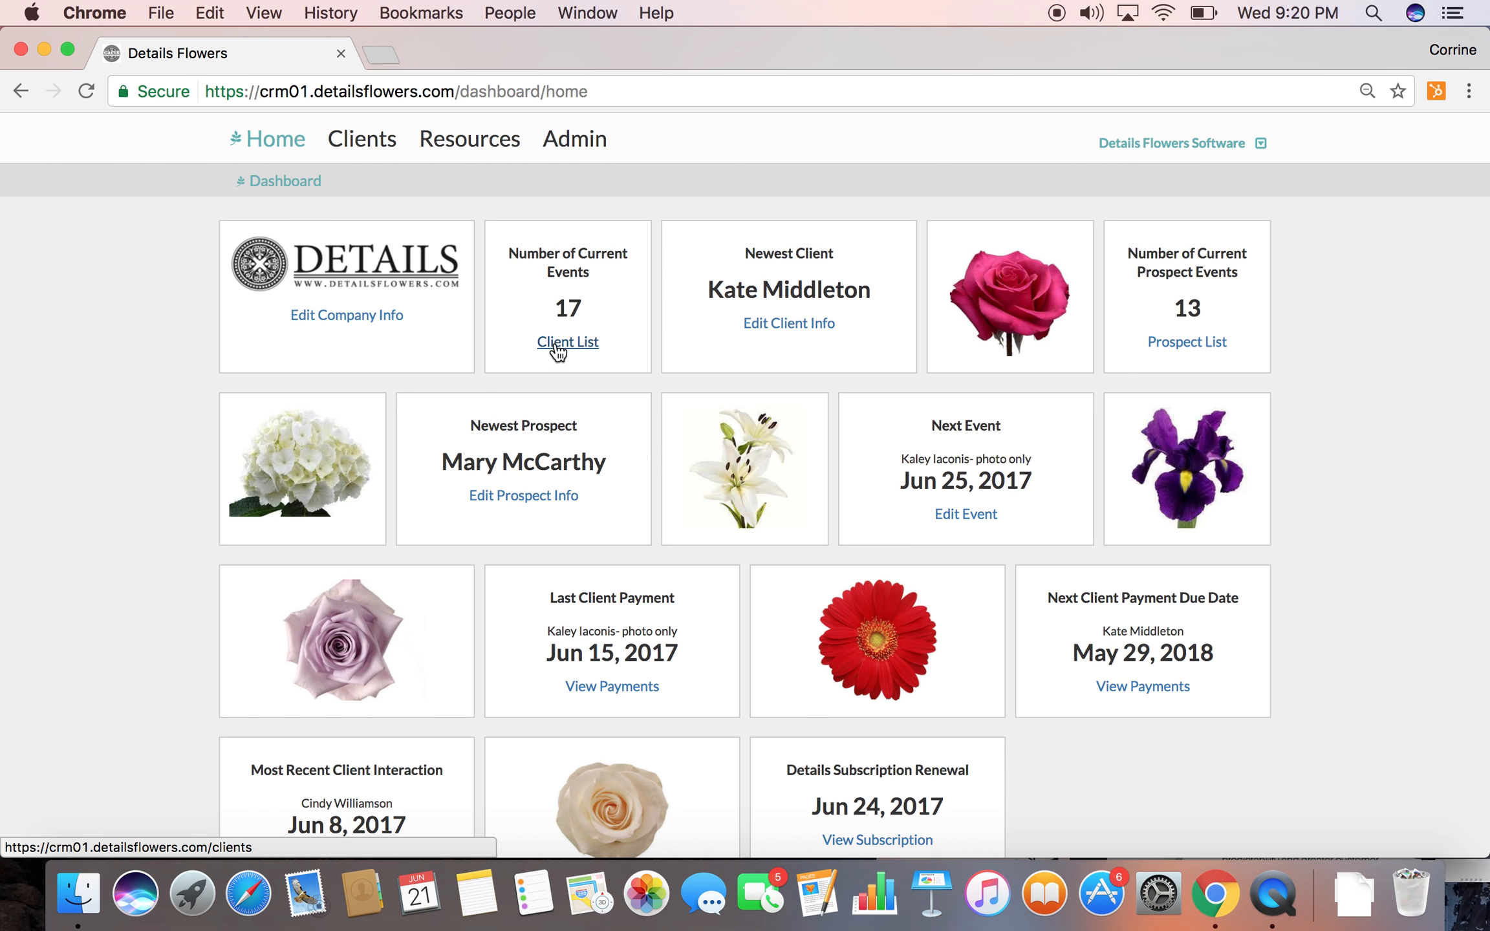
mouse_move(355, 141)
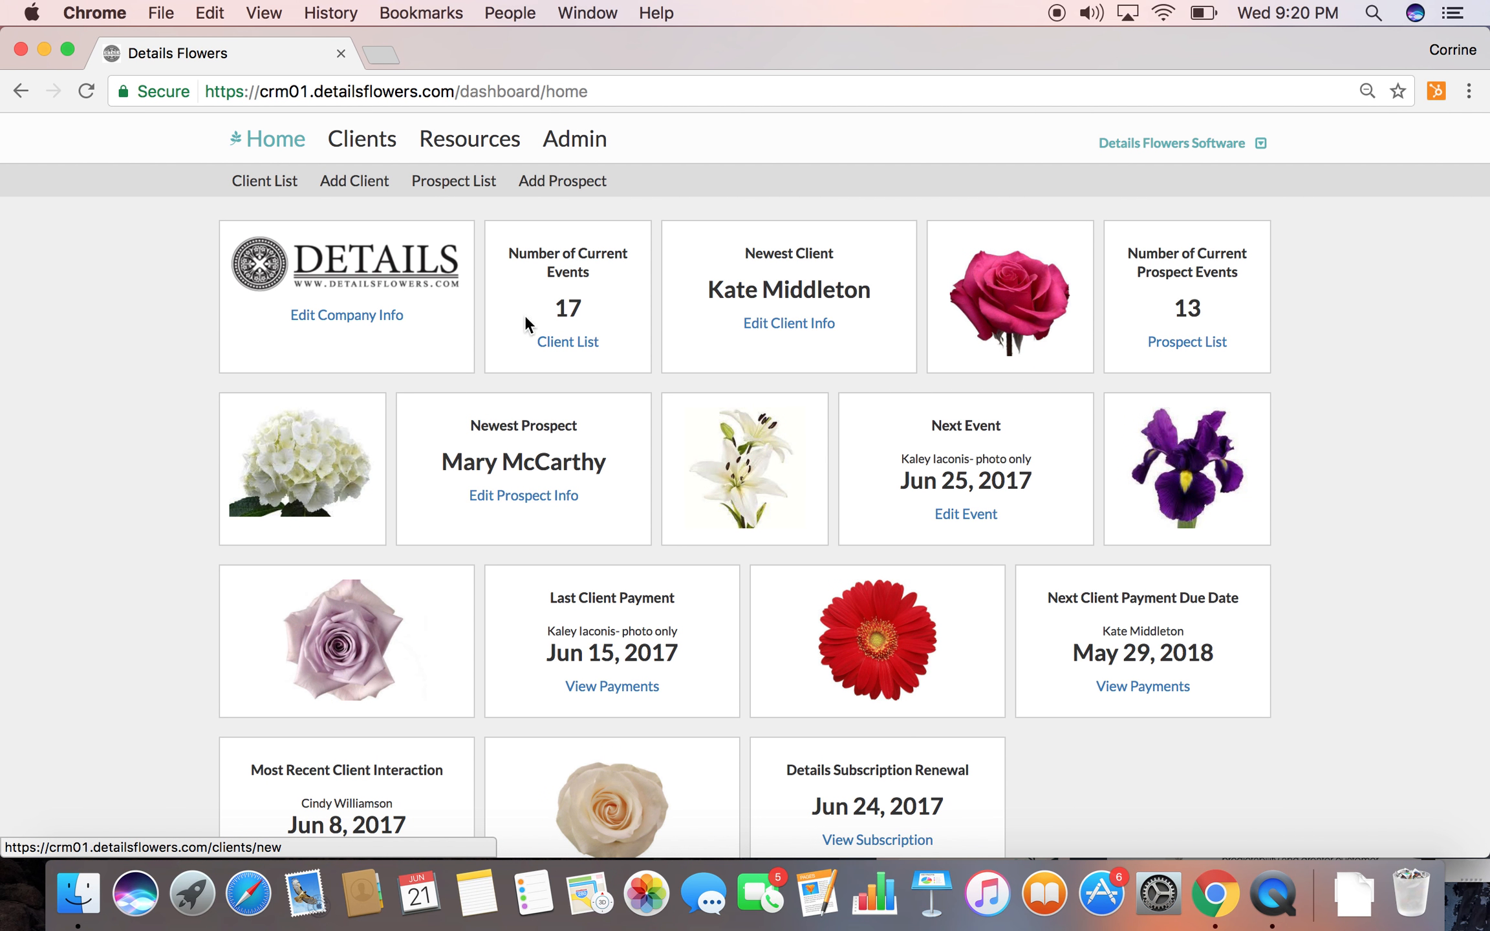
left_click(555, 346)
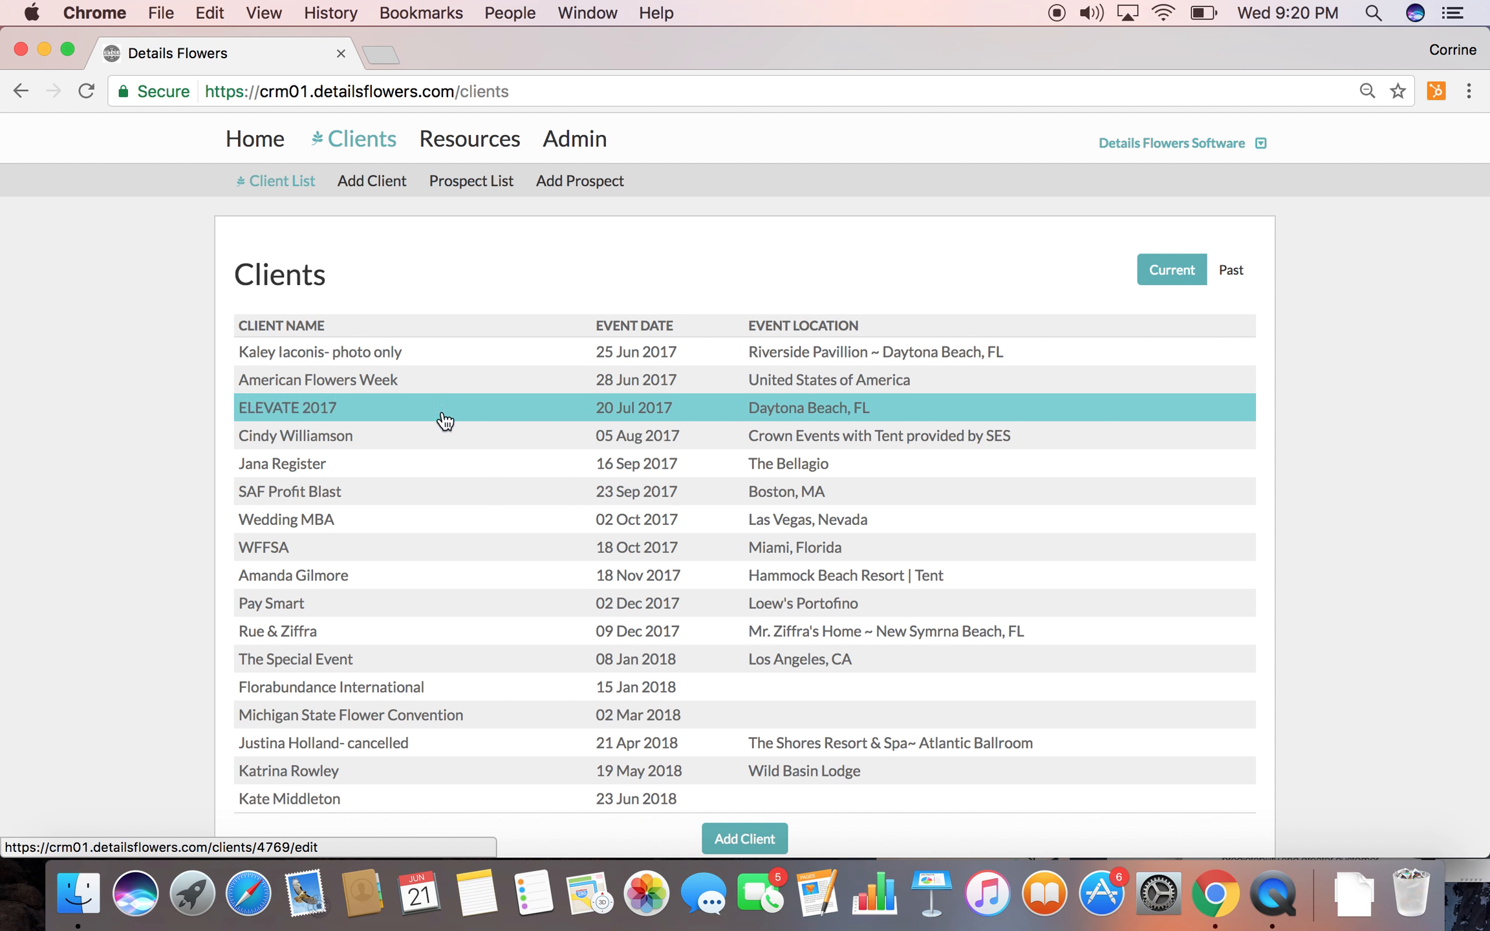
scroll(468, 424, "down", 2)
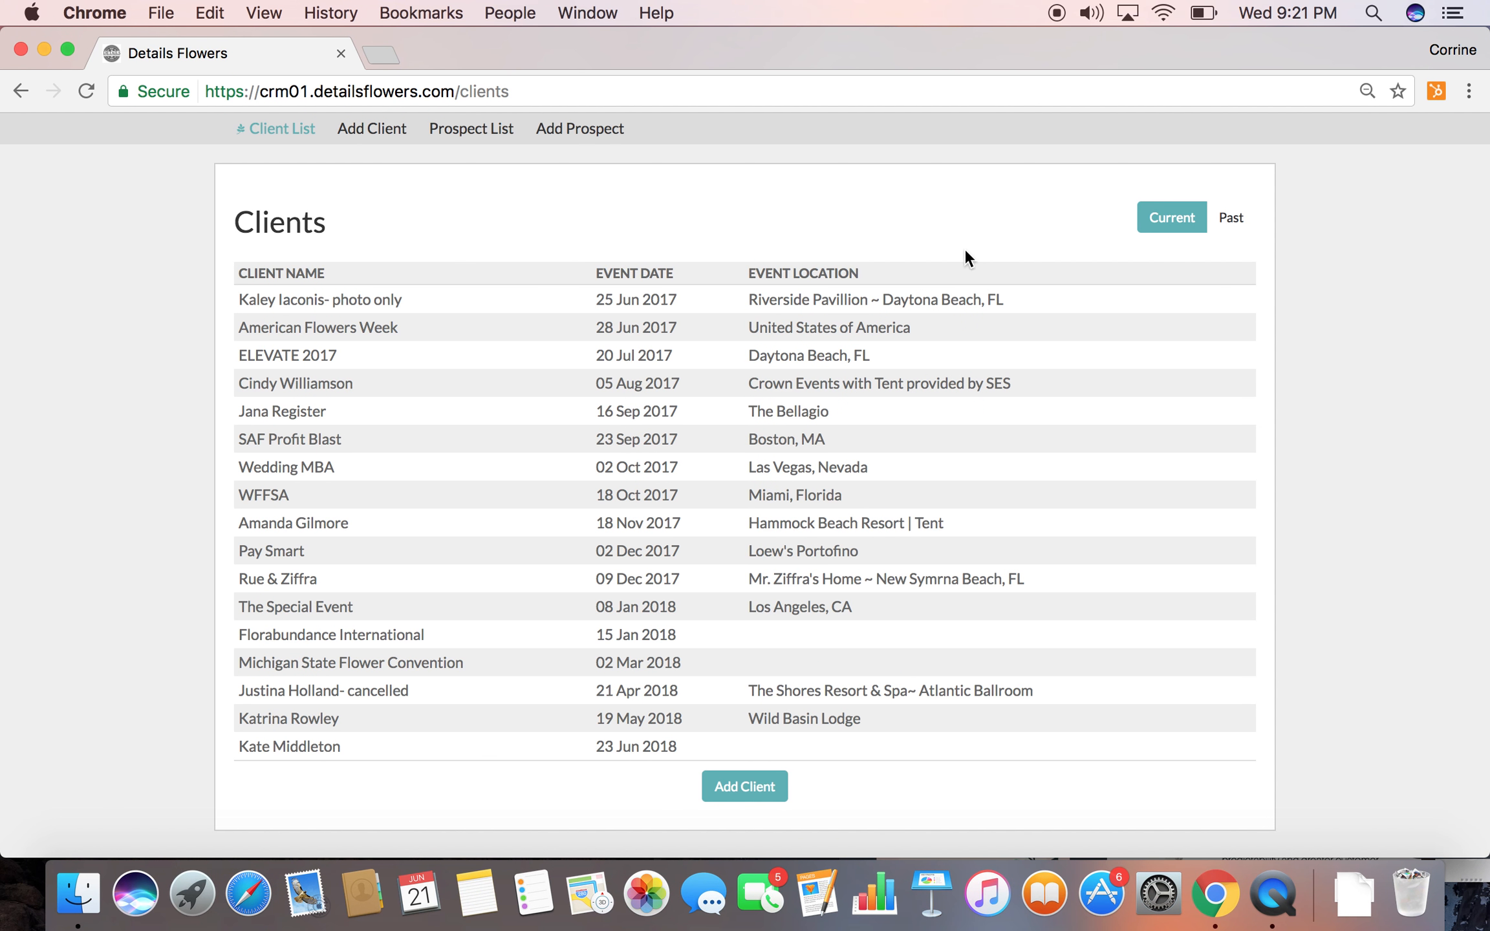
Start a new prospect from the prospect list and enter the contact's first and last name
left_click(460, 129)
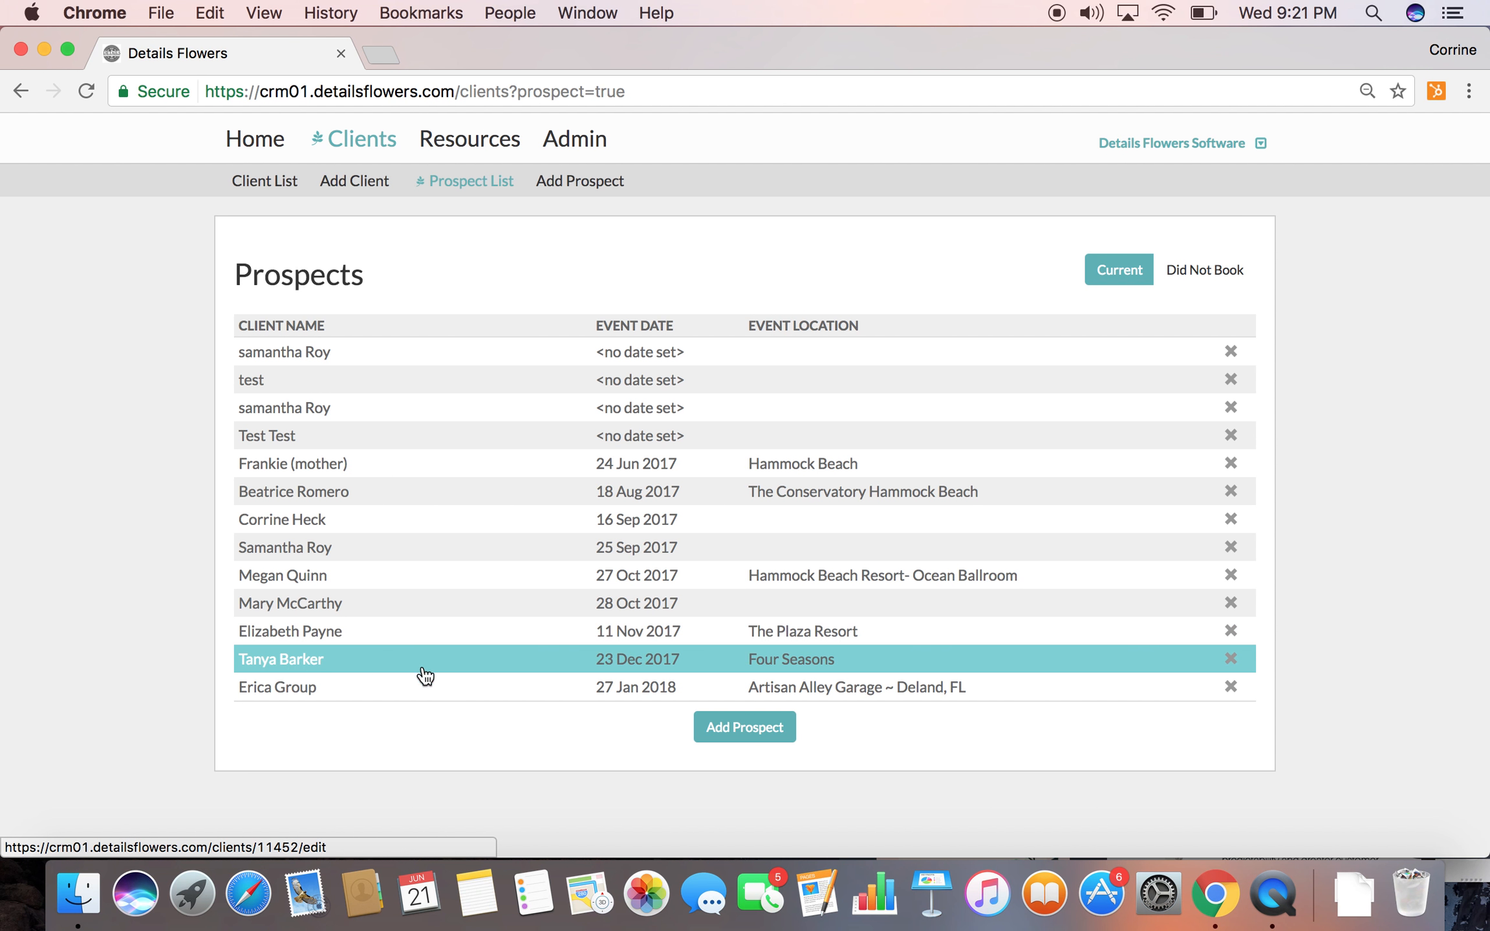
left_click(717, 731)
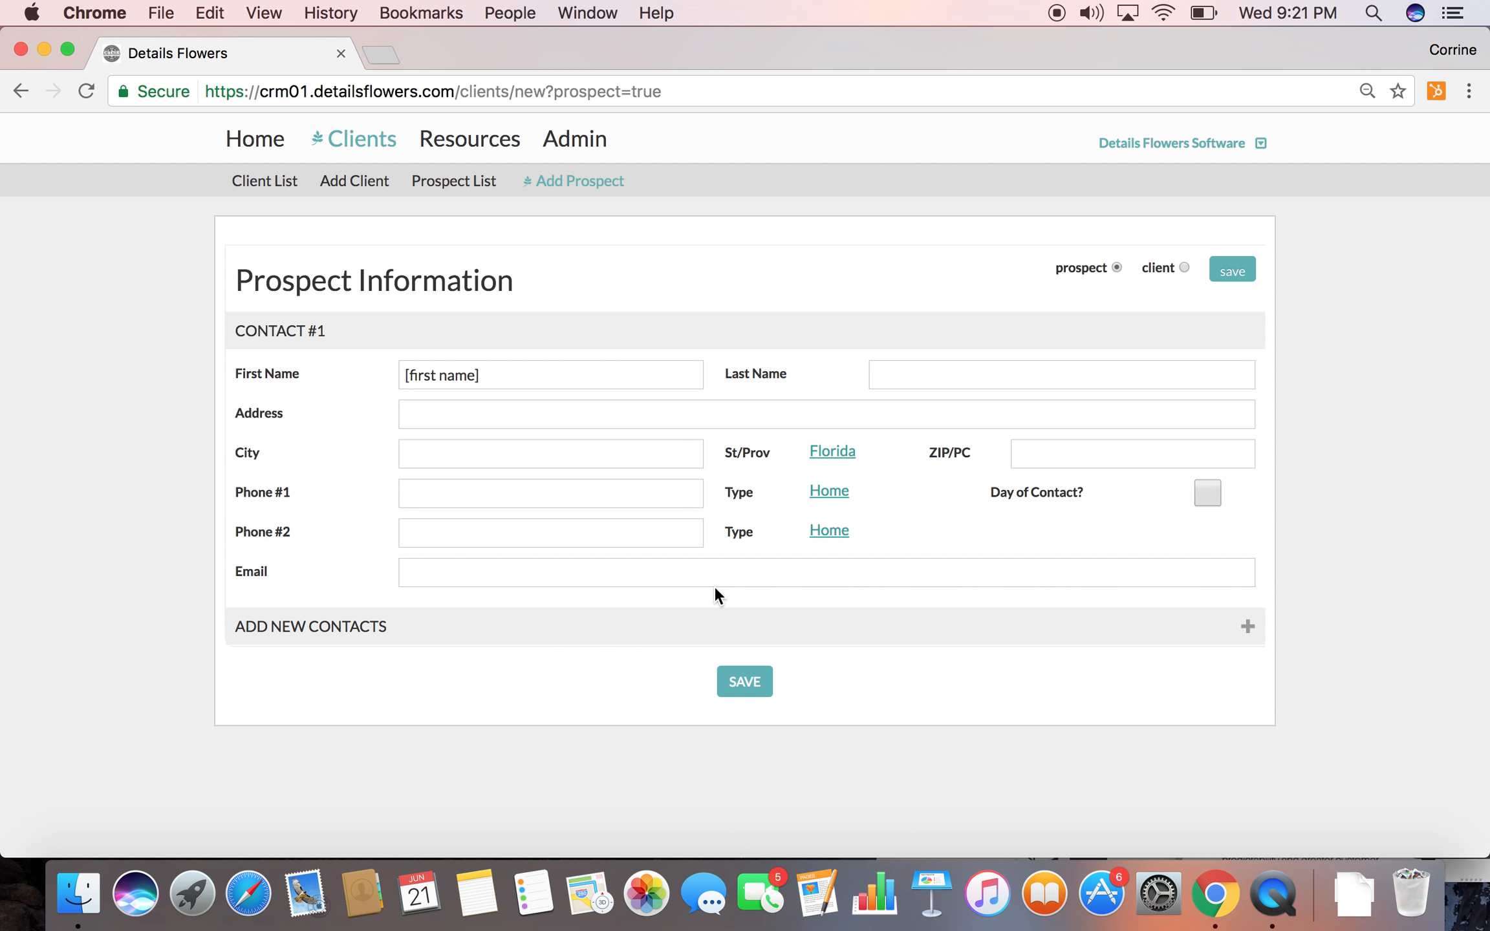
left_click_drag(545, 374, 353, 374)
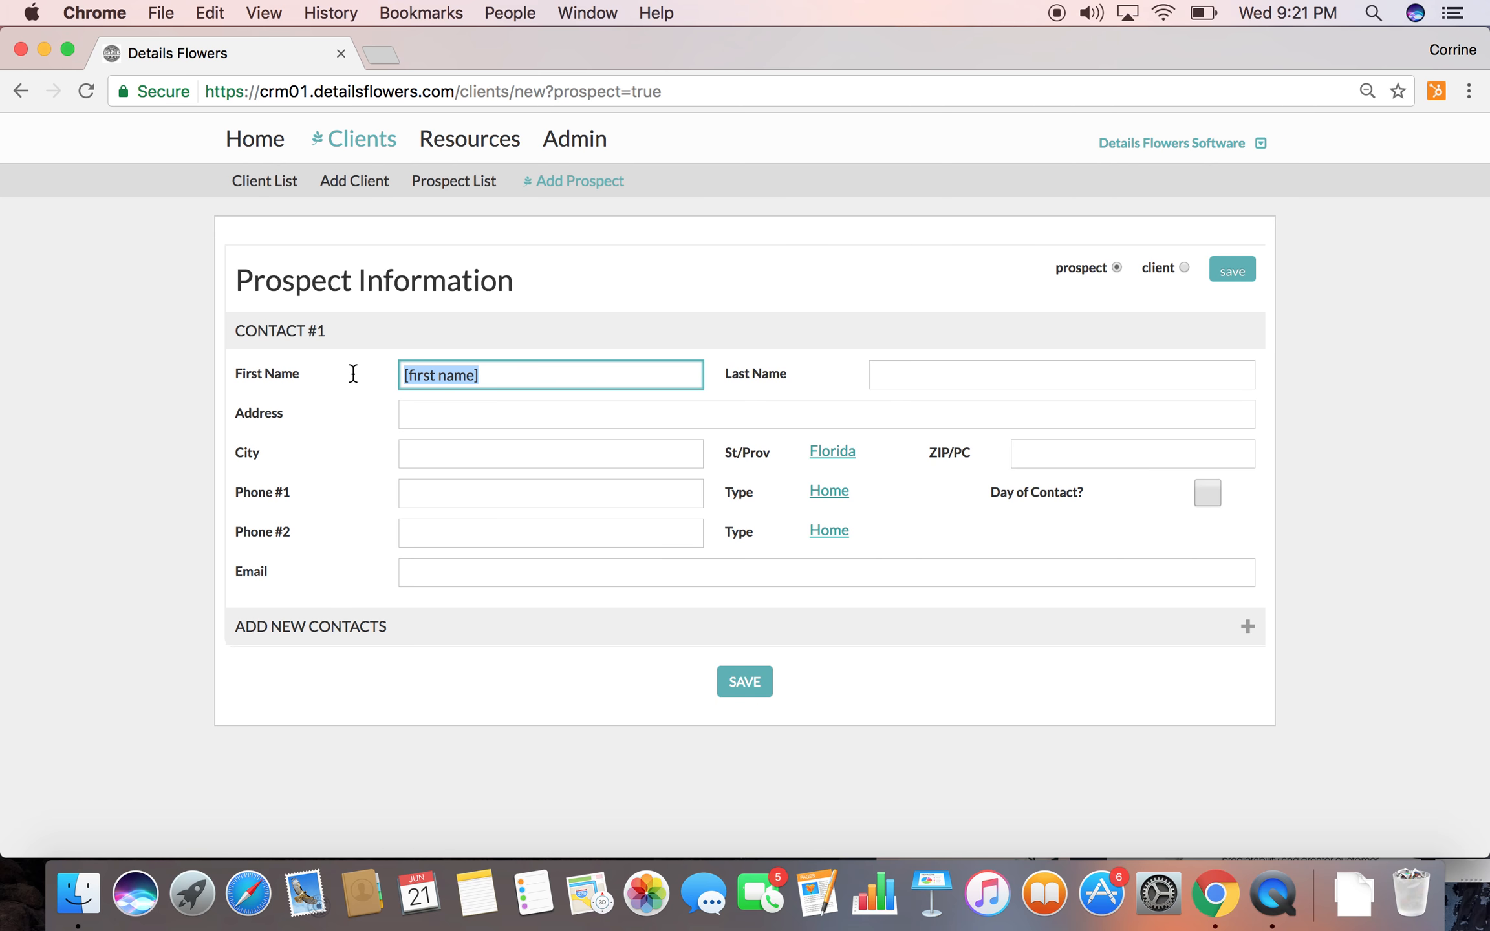
type("Elizabeth")
key("Tab")
type("Taylor")
key("Tab")
Enter the prospect's street address, city and ZIP code, keeping Florida as the state
type("123 Hollywood Bl")
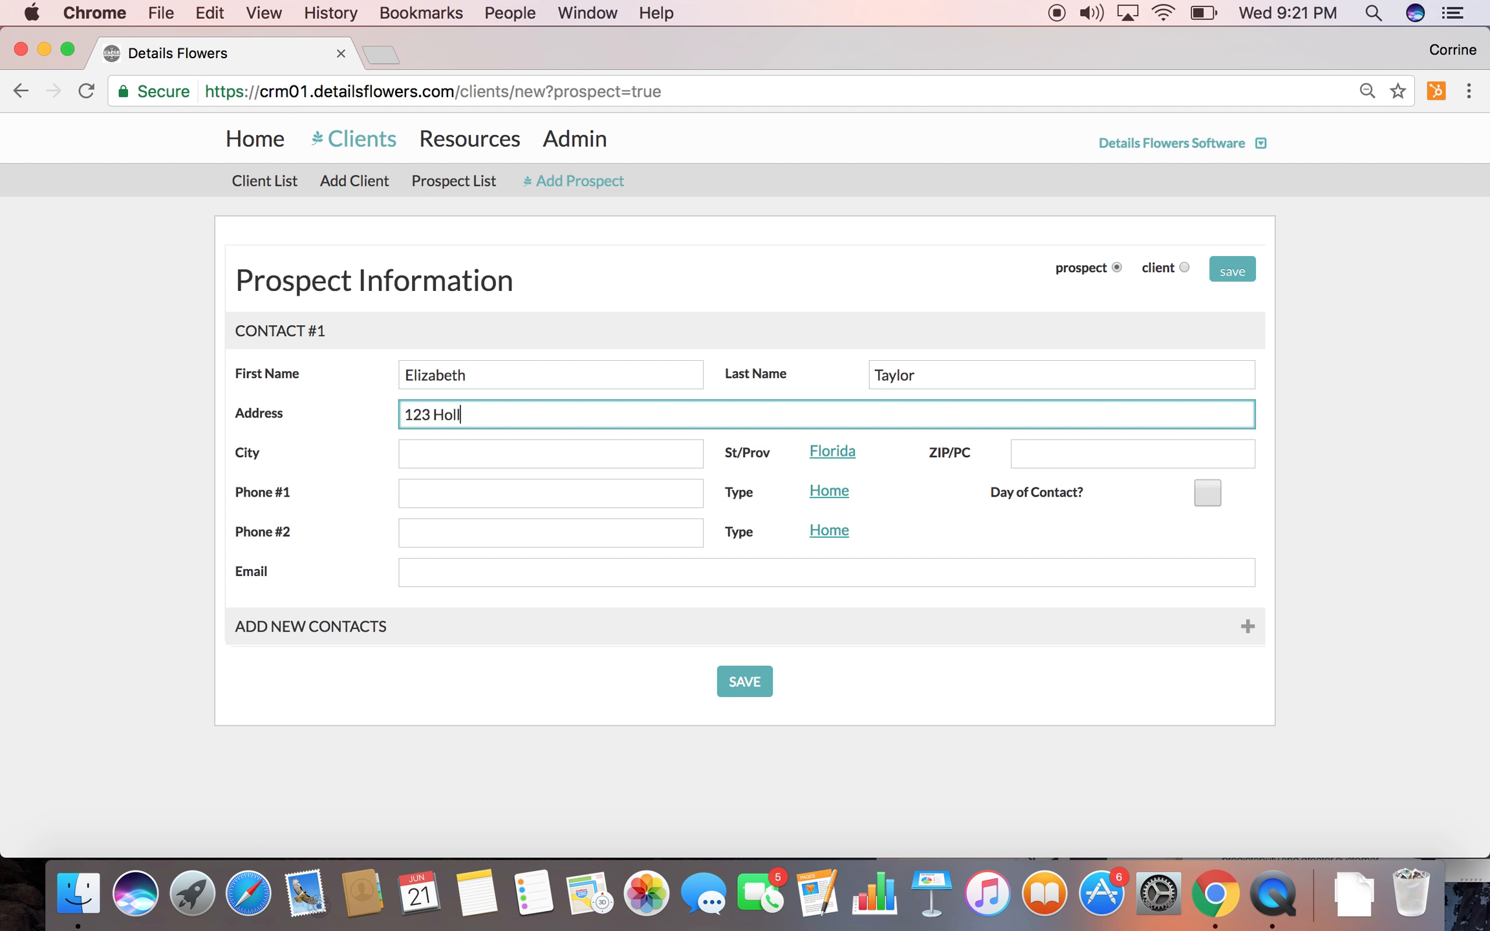
key("Tab")
type("Hollywood")
key("Tab")
key("Tab")
type("32712")
key("Tab")
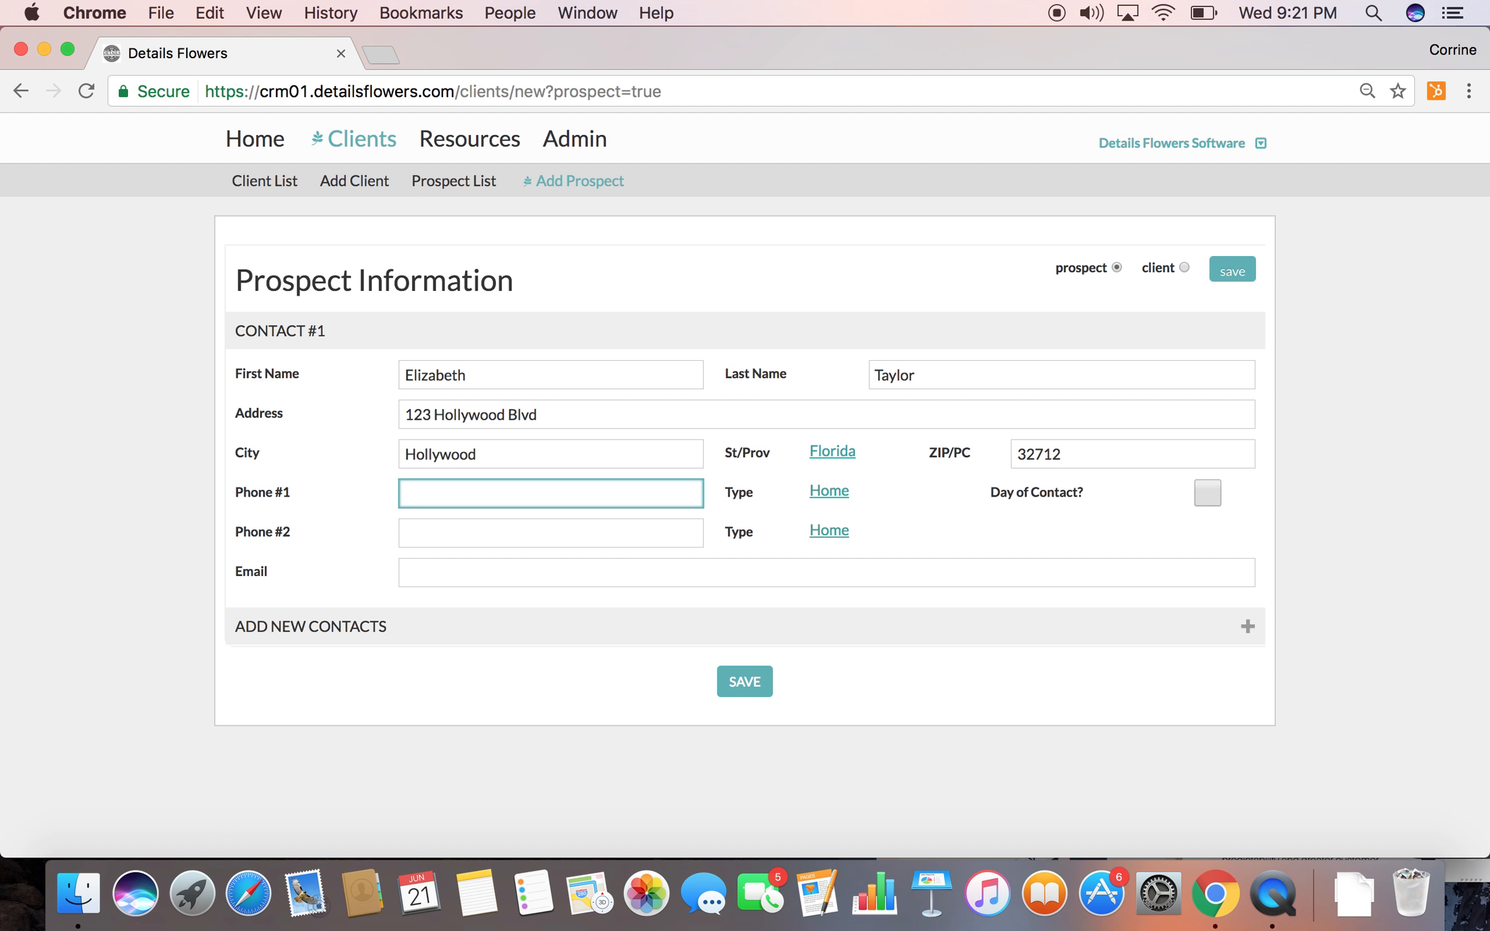
Fill in the prospect's first phone number and email address, and save the prospect
type("407-555-1212")
key("Tab")
key("Tab")
key("Tab")
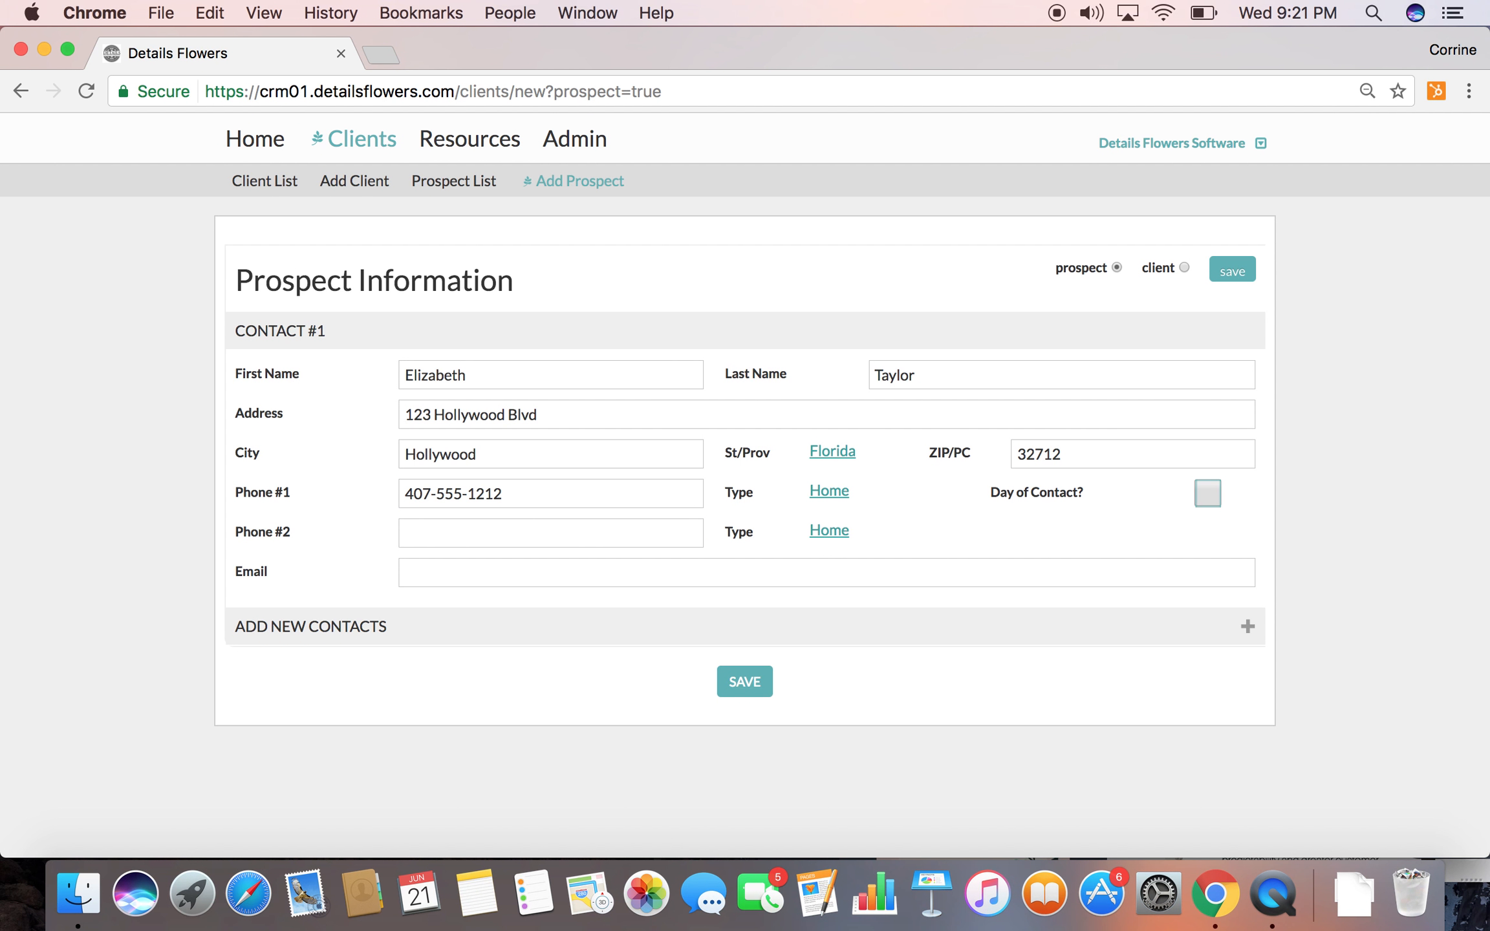
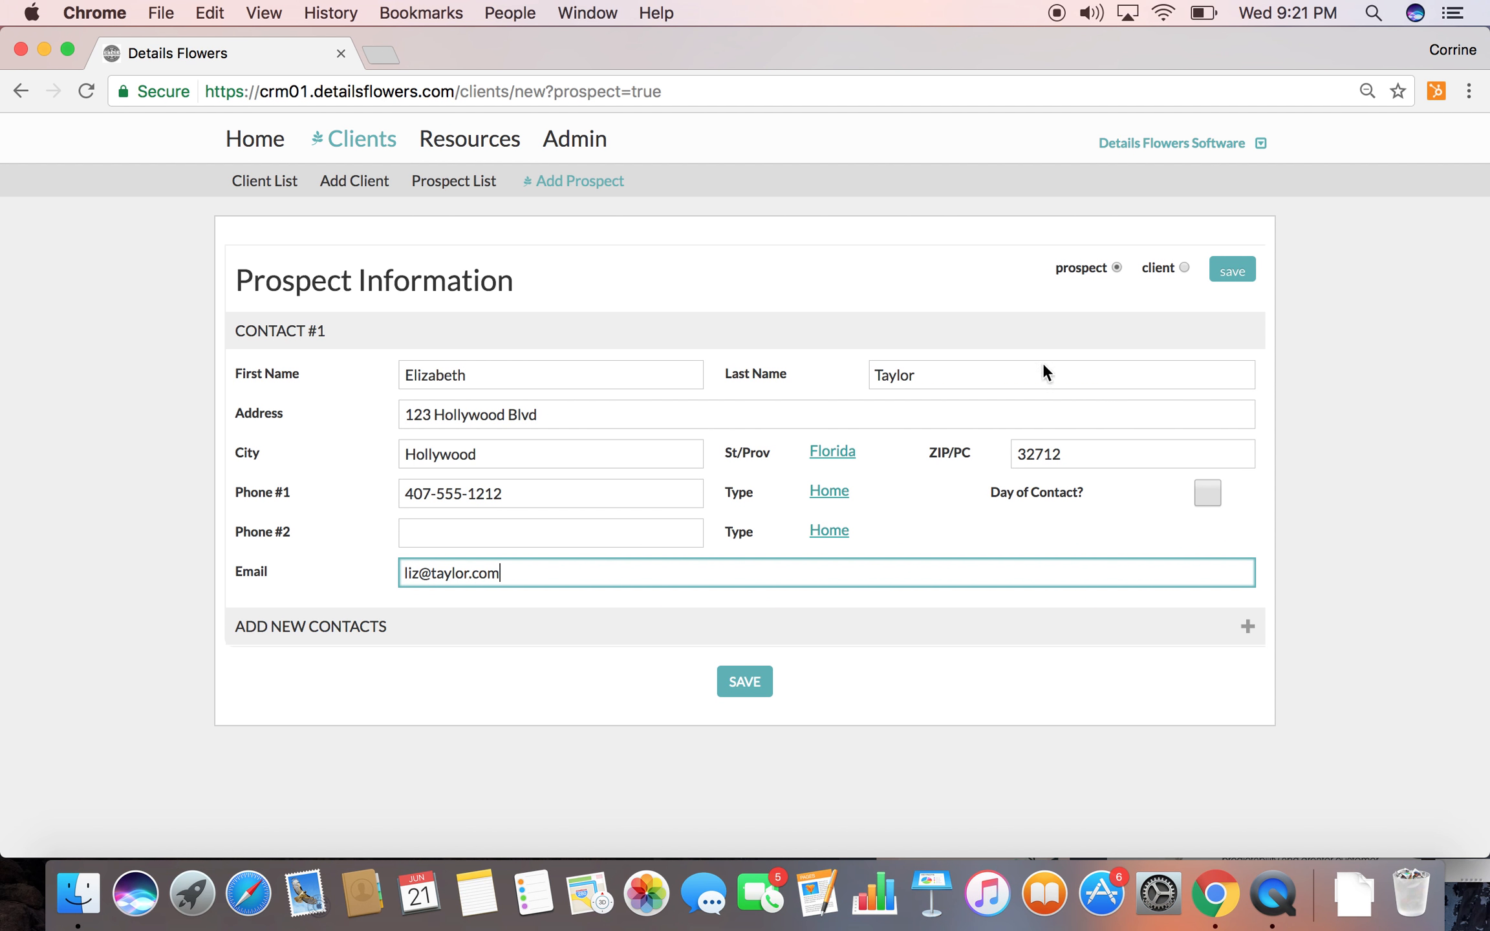
left_click(741, 684)
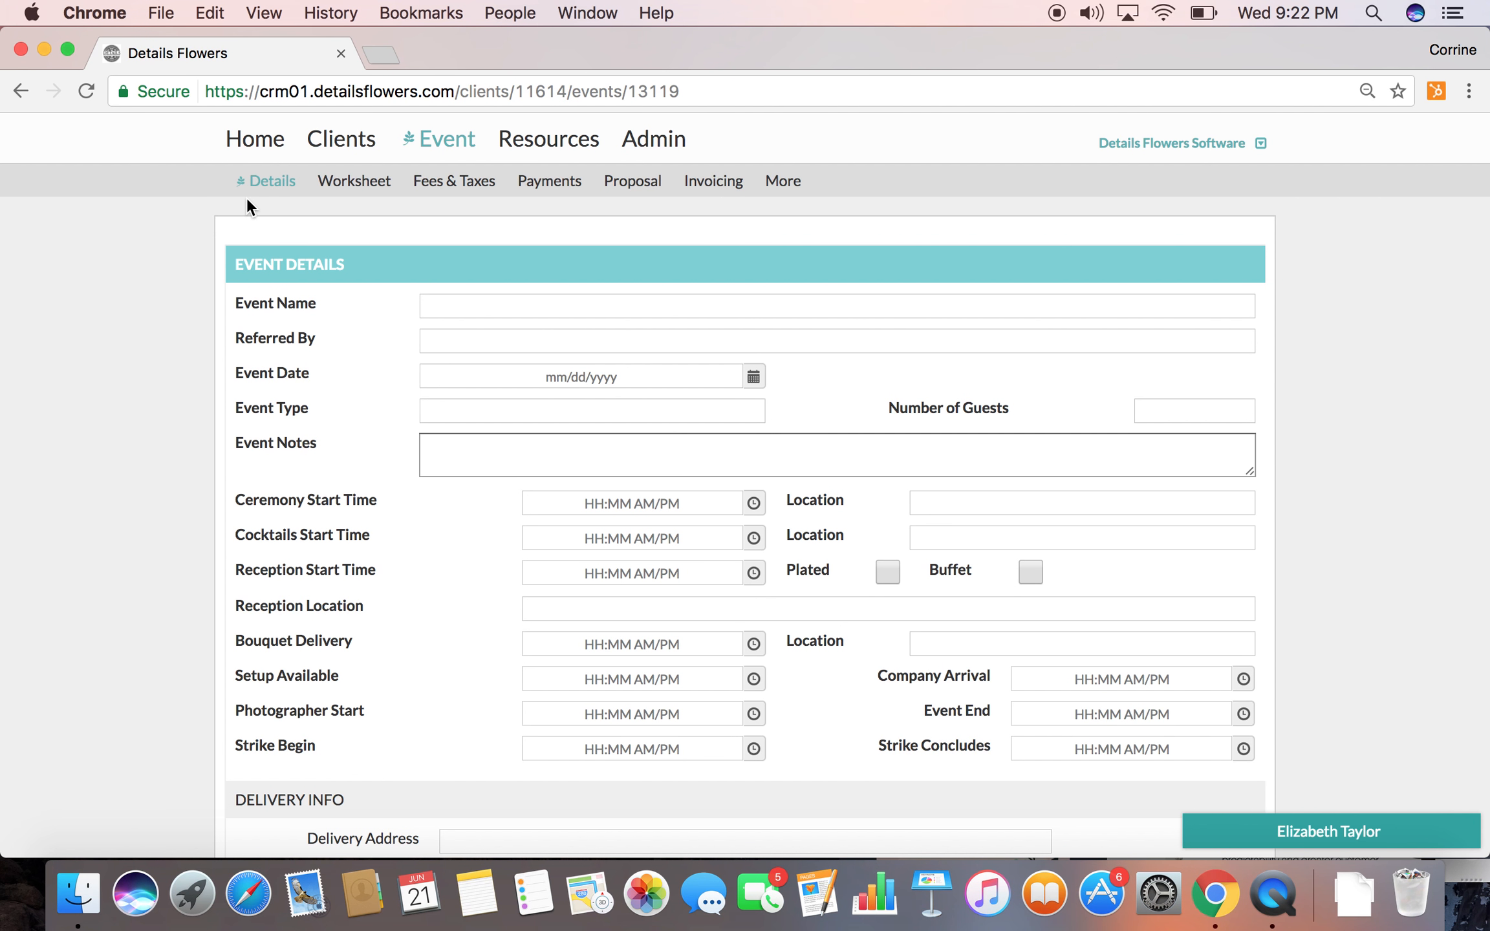
Name the event as the couple's wedding using their first names, and set Referred By to Wedding Vendor
left_click(437, 304)
type("Li")
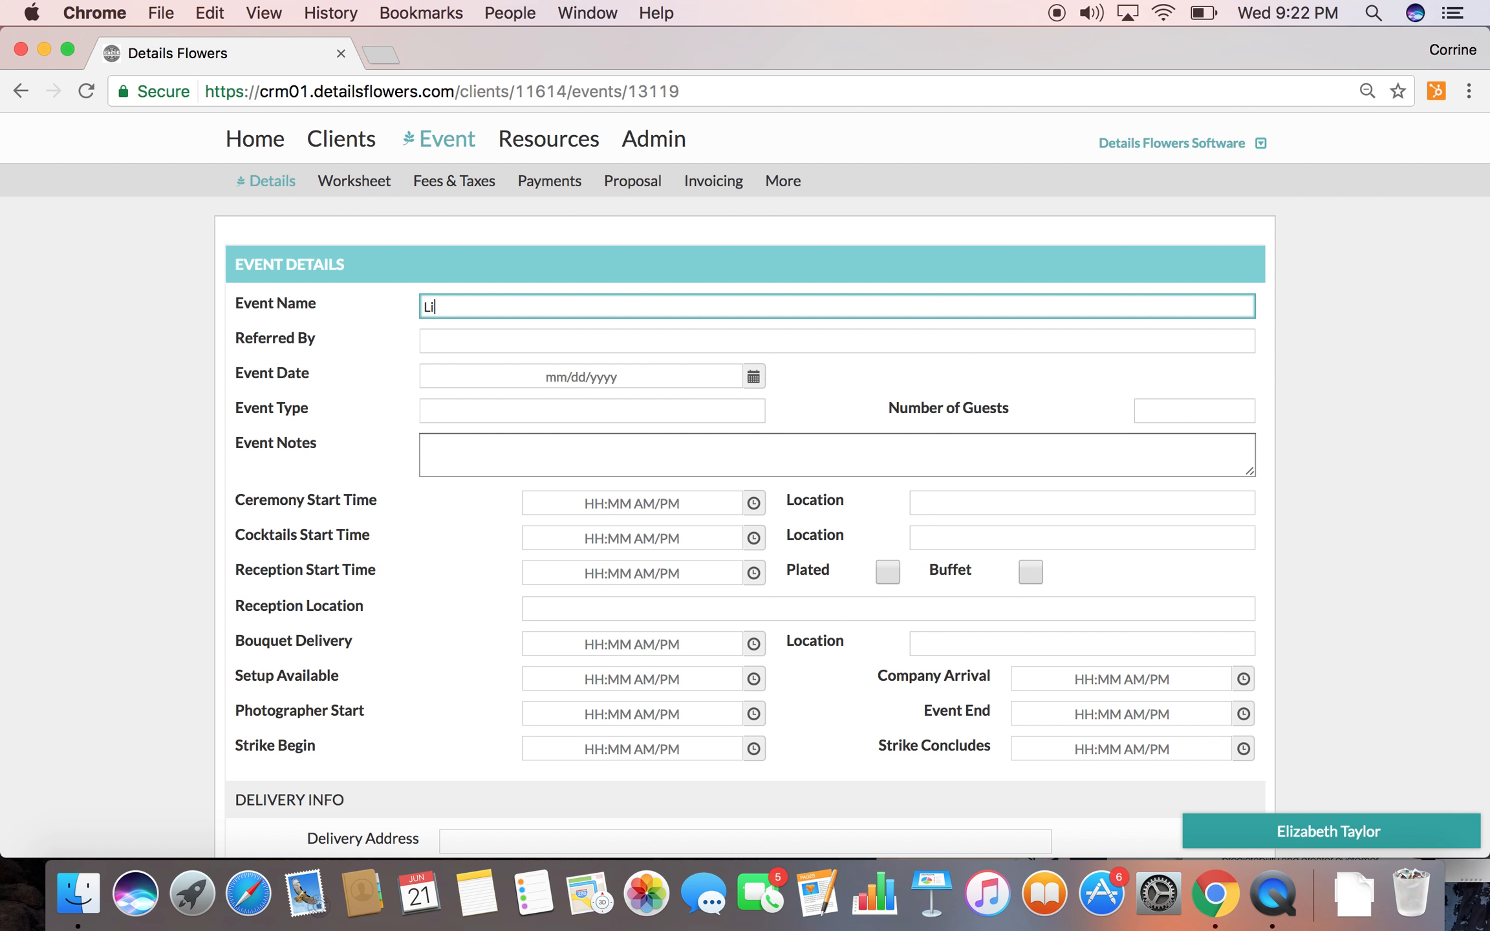
type("z & Brad's B")
key("BackSpace")
type("Wedding")
left_click(443, 346)
type("Weddi")
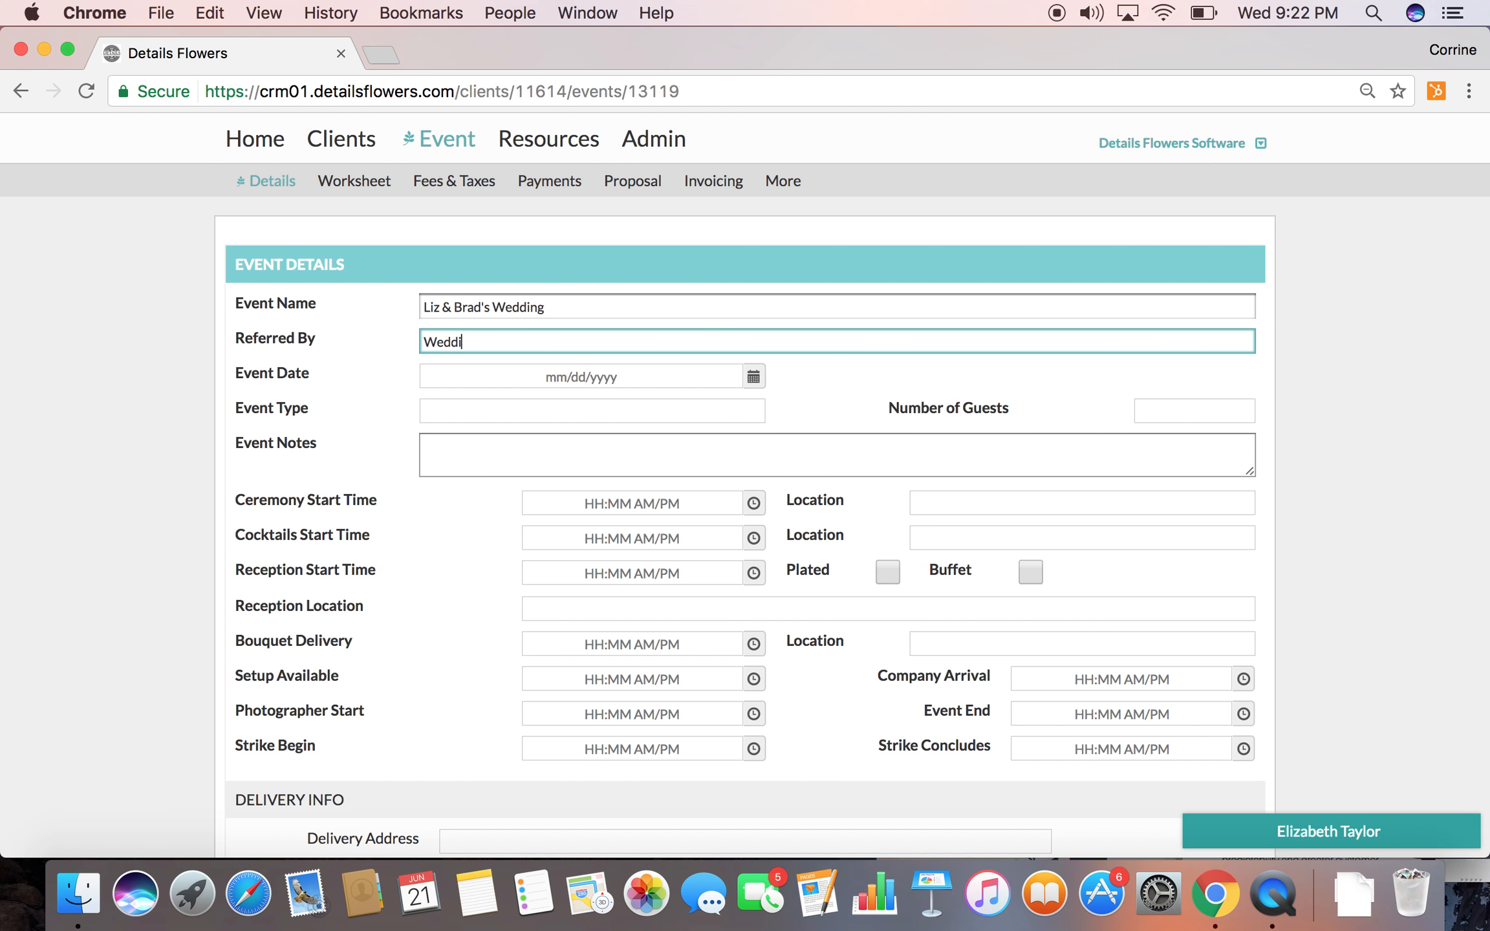
type("ng Vendor")
Set the event date to 12/16/2017
left_click(765, 382)
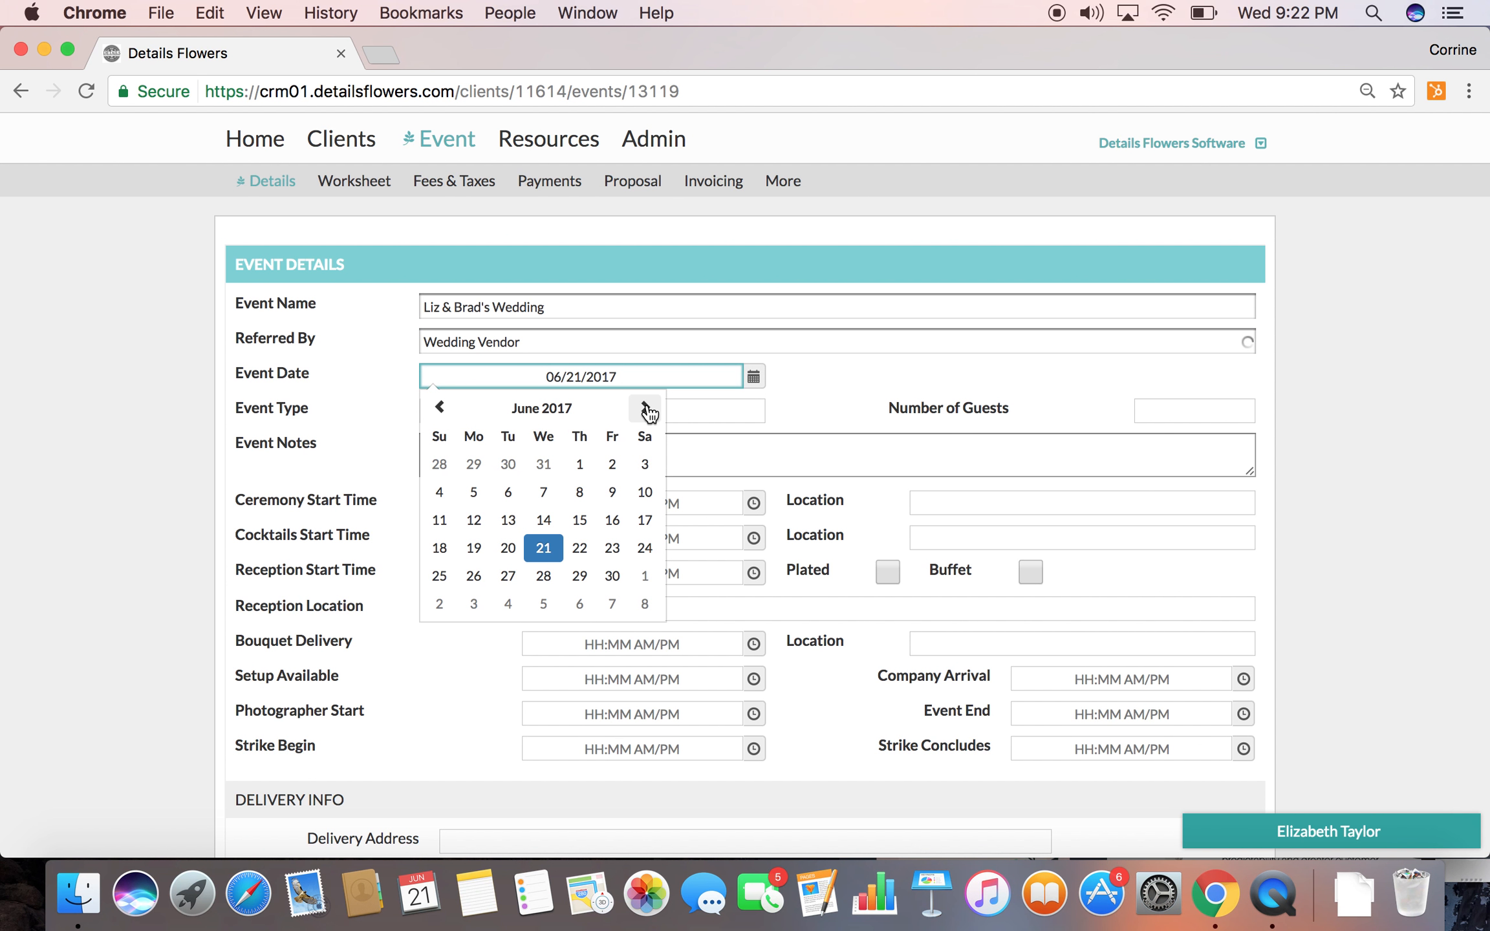
left_click(646, 408)
left_click(646, 408)
left_click(646, 407)
left_click(646, 407)
left_click(646, 407)
left_click(646, 408)
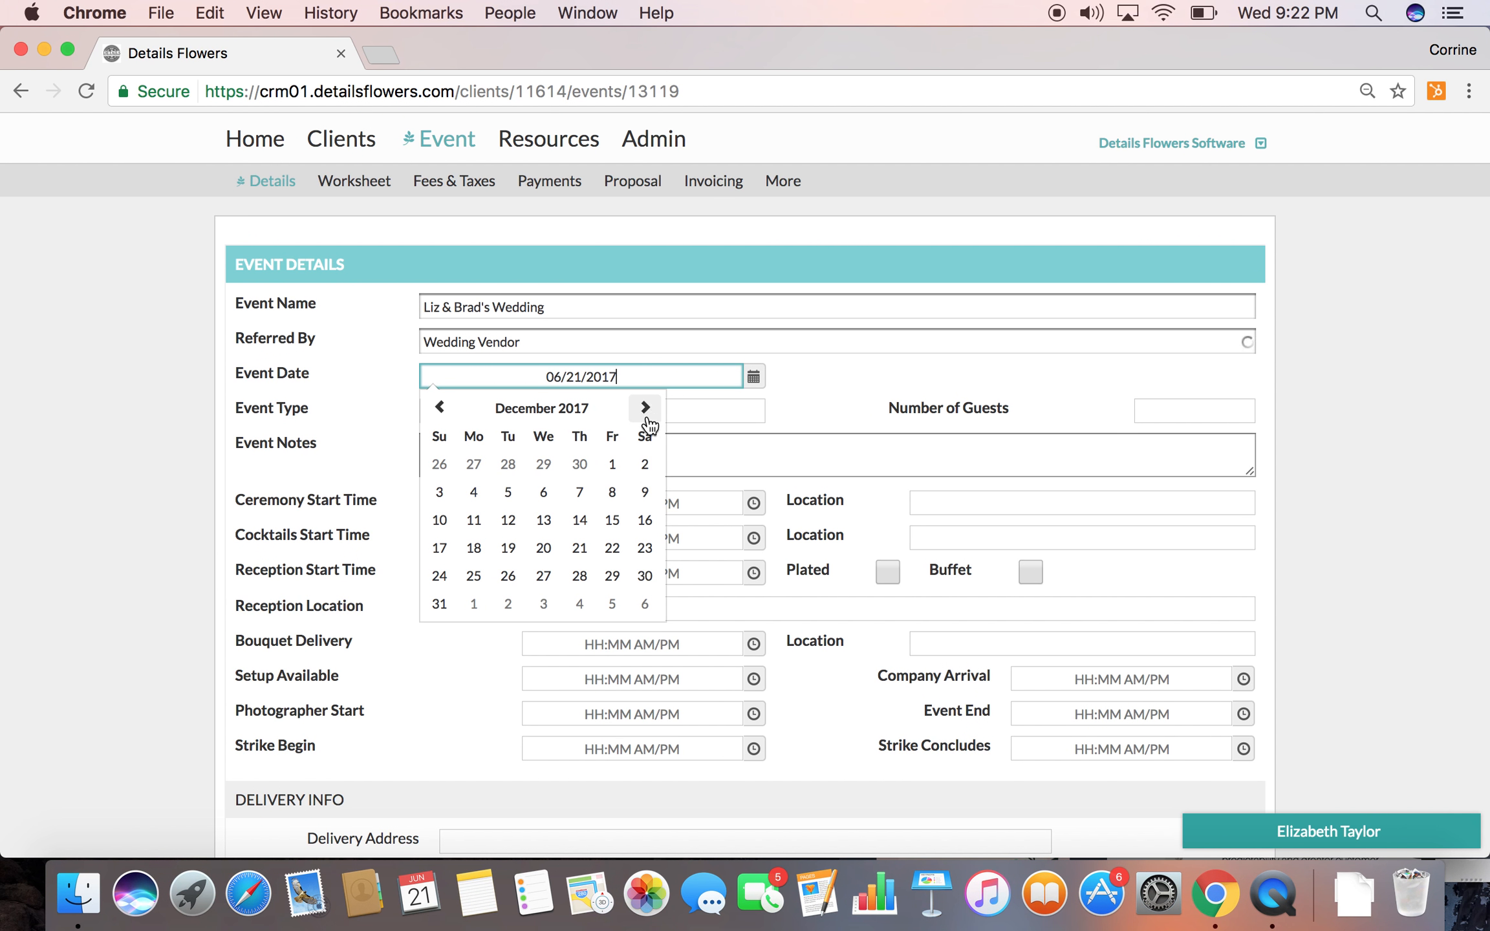
left_click(647, 521)
Set the event type to Wedding and the number of guests to 125
left_click(593, 407)
type("Wedding")
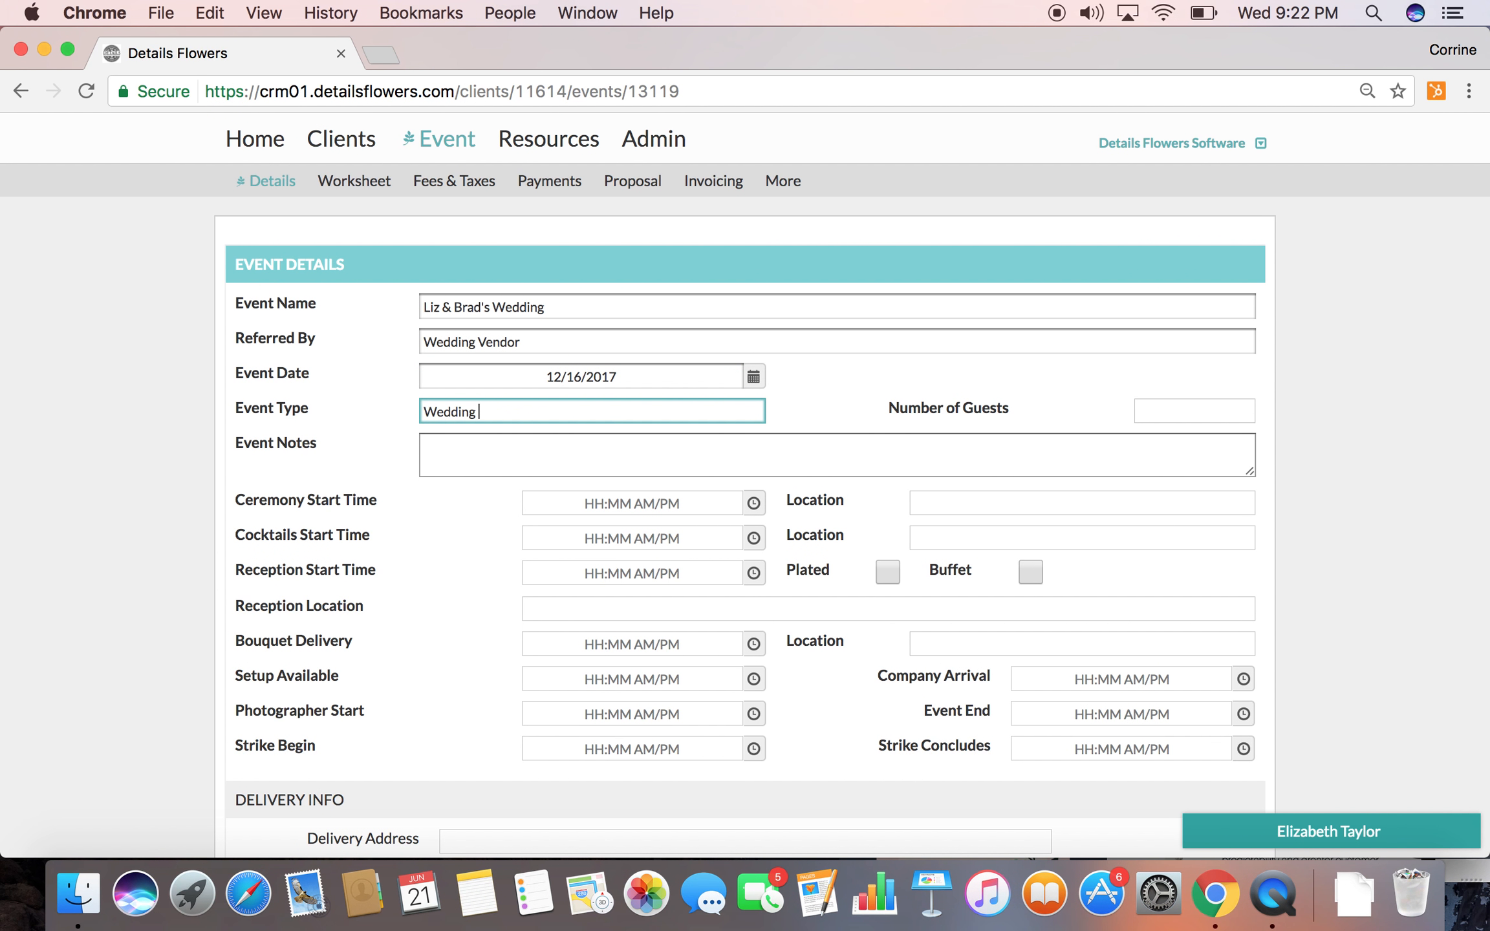
key("Tab")
type("125")
Enter the event notes "Purple & Gold Wedding; Organically styled; Lots of dripping flowers"
left_click(447, 459)
type("P")
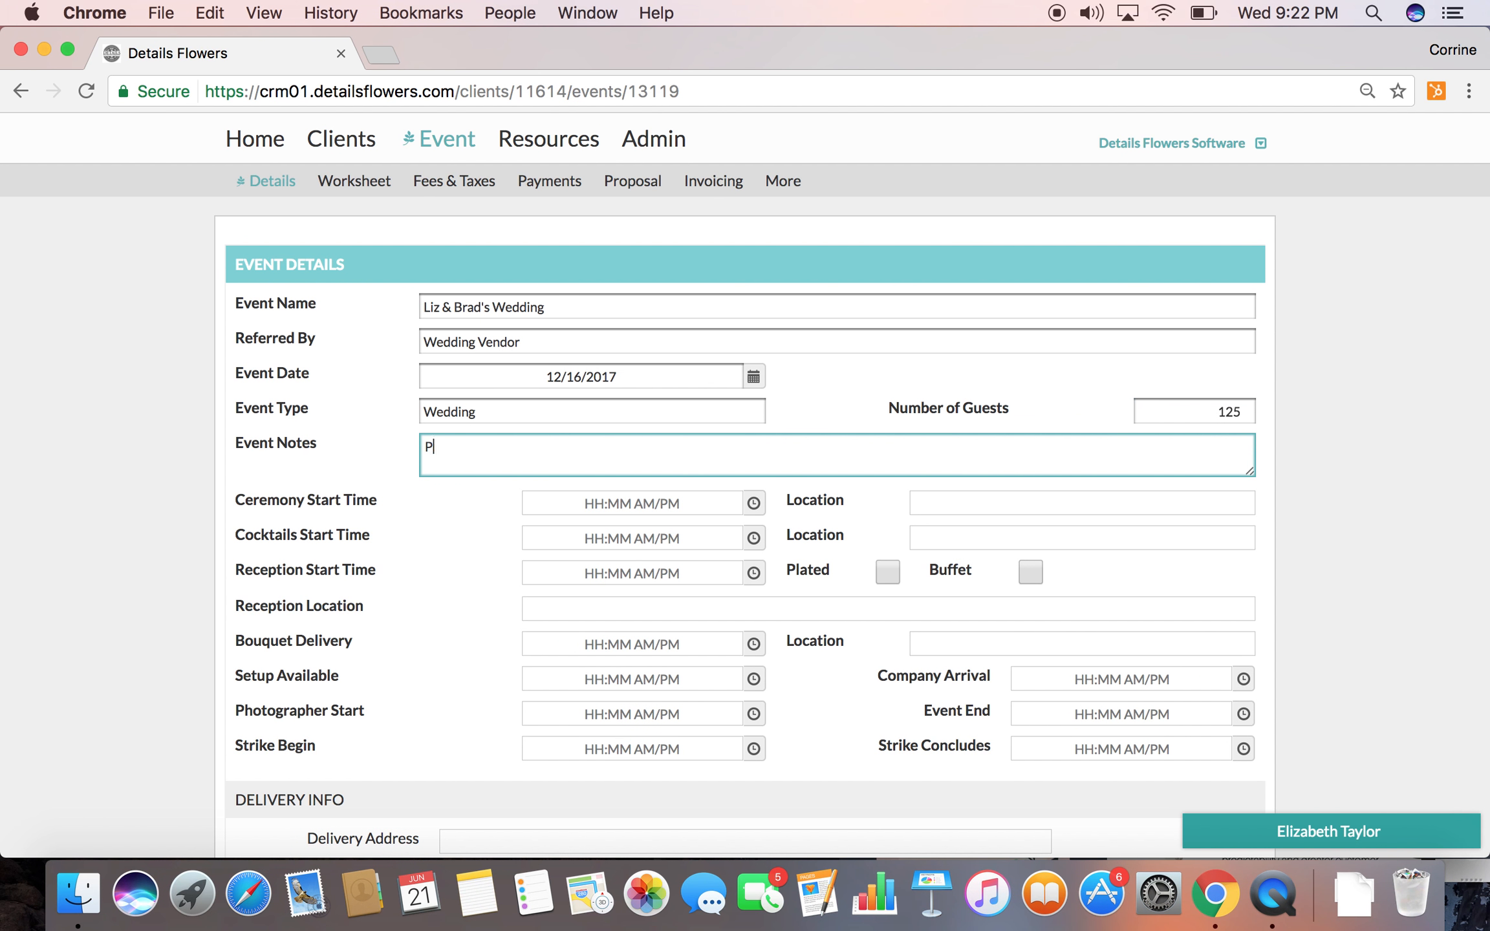
type("urple & Gold Wedding; Organically style")
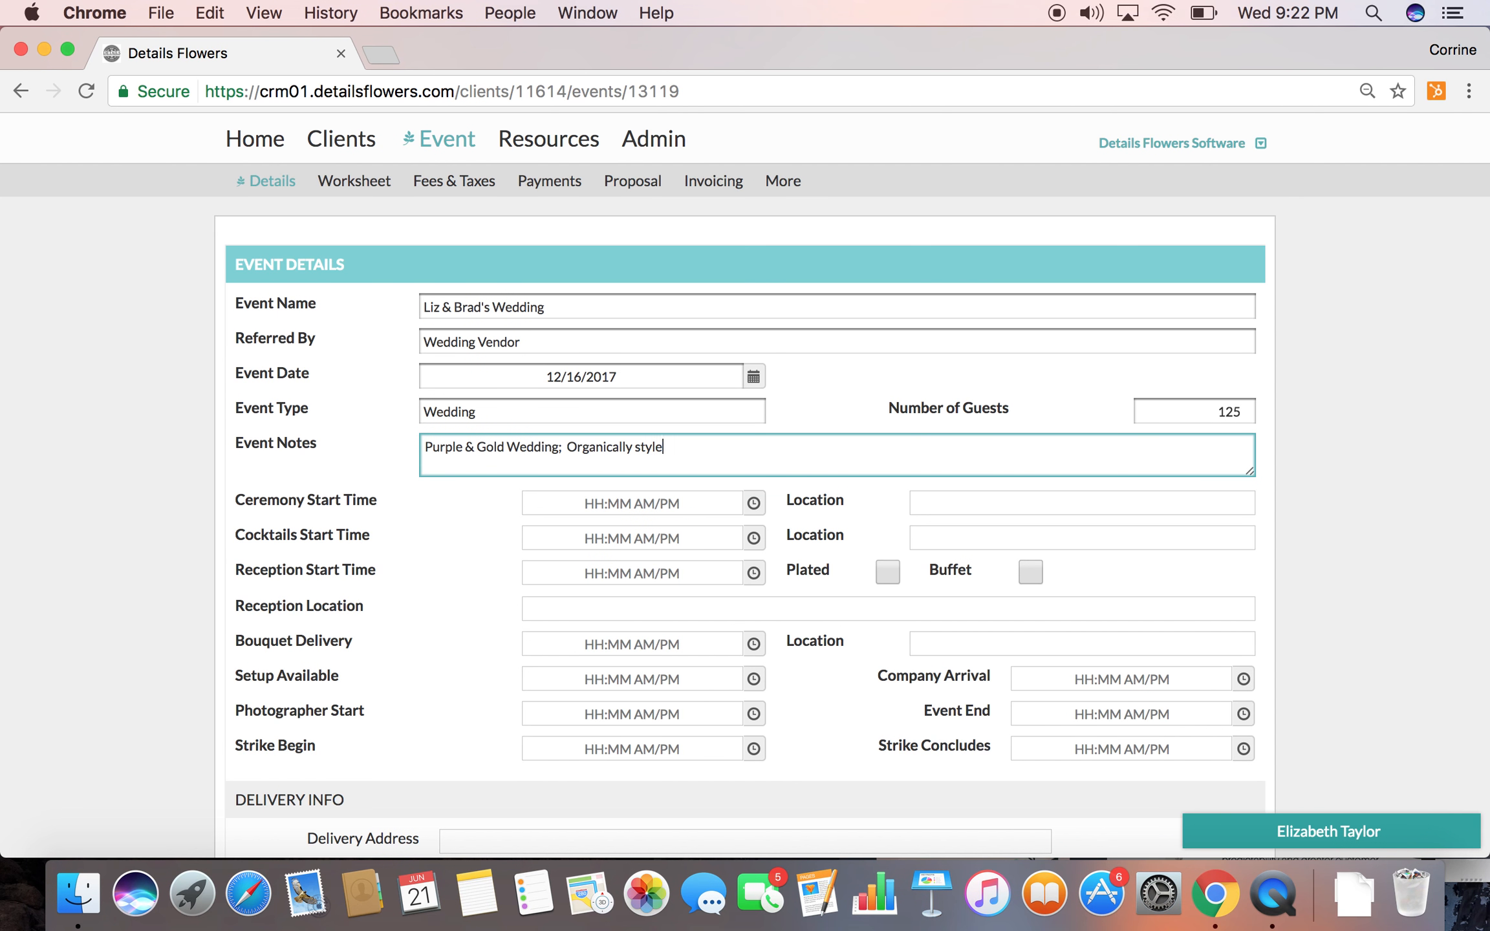
type("d; Lot so")
type("s of dripping flowers")
Set the ceremony start time to 4:00 pm and its location to The Bellagio
left_click(610, 498)
type("4:00 pm")
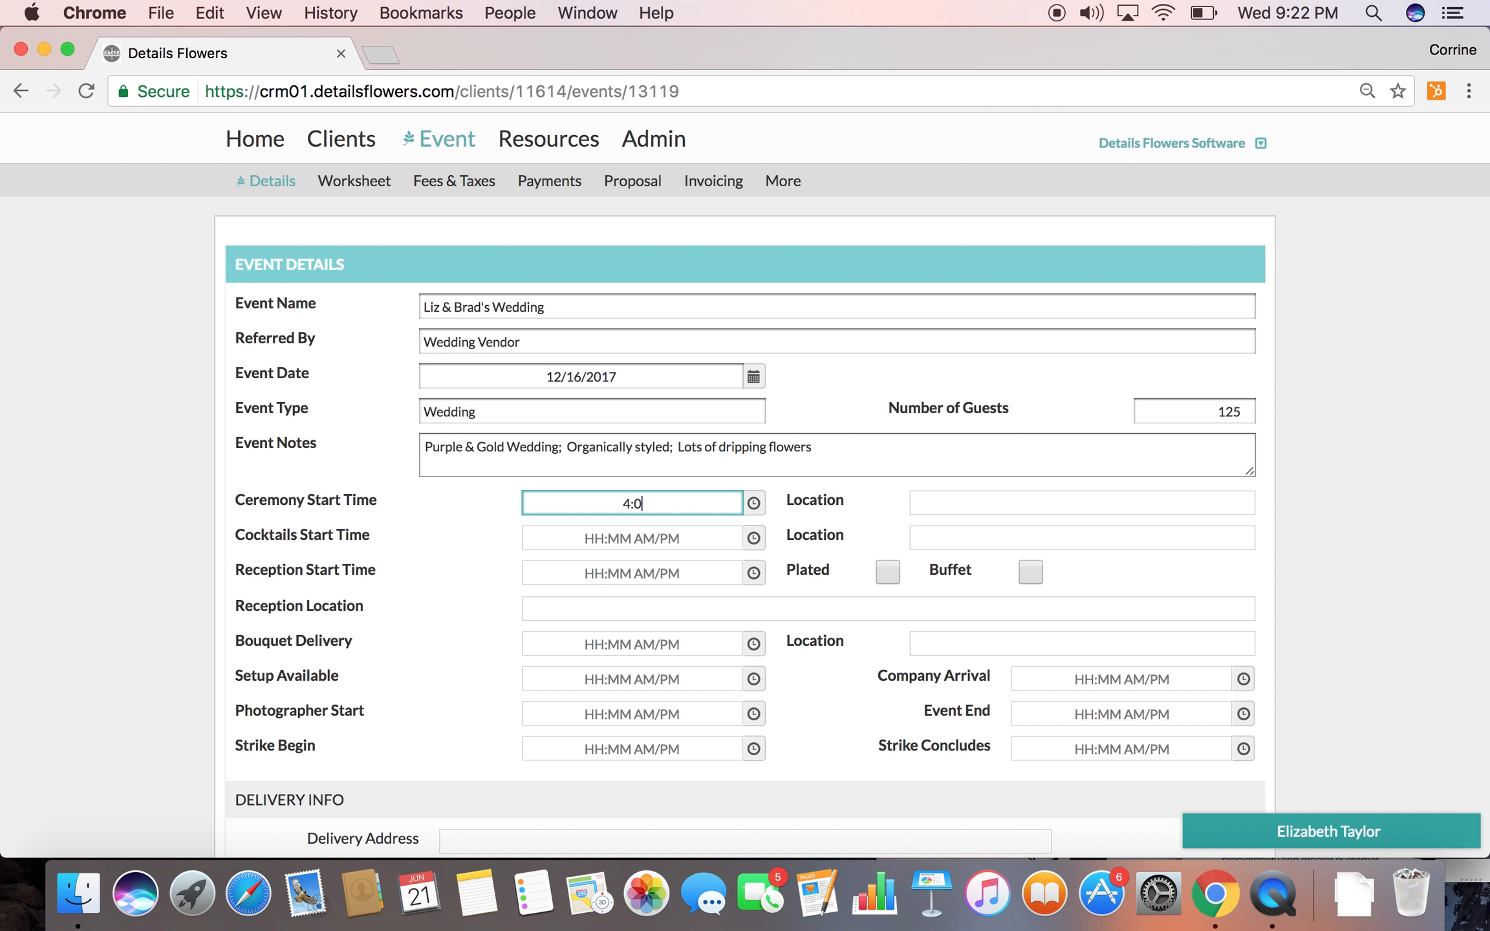
key("Tab")
type("The Beg")
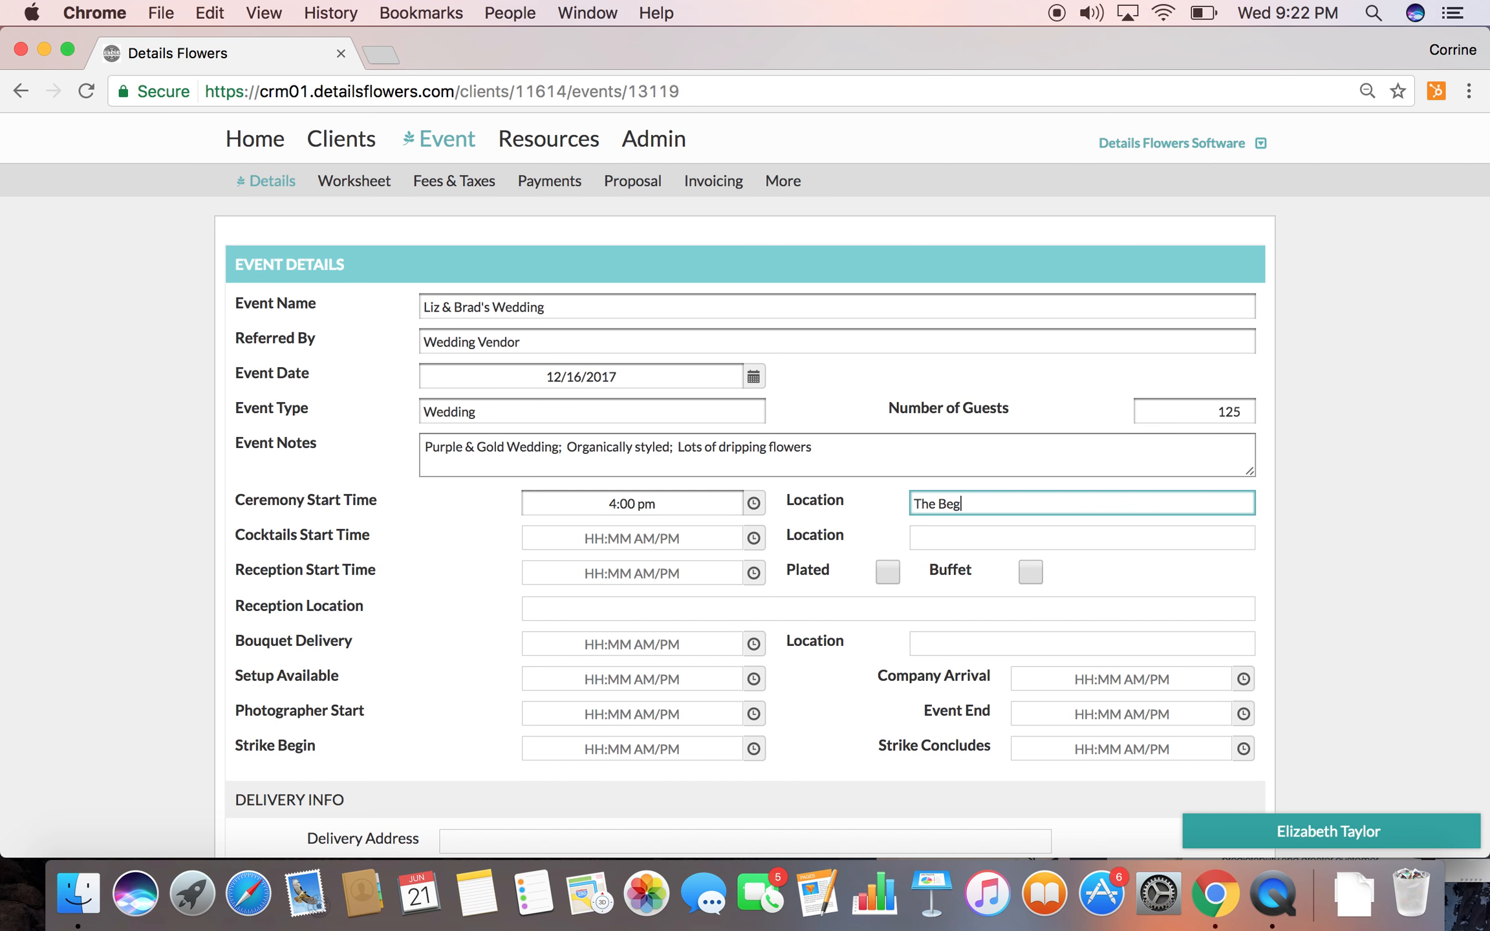
type("lagio")
Set the cocktails start time to 5:00 pm and their location to Courtyard
key("Tab")
type("5:00 pm")
key("Tab")
type("Courtyard")
Set a plated reception starting at 6:00 pm, with The Bellagio- Grand Ballroom as its location
key("Tab")
type("6:00 pm")
key("Tab")
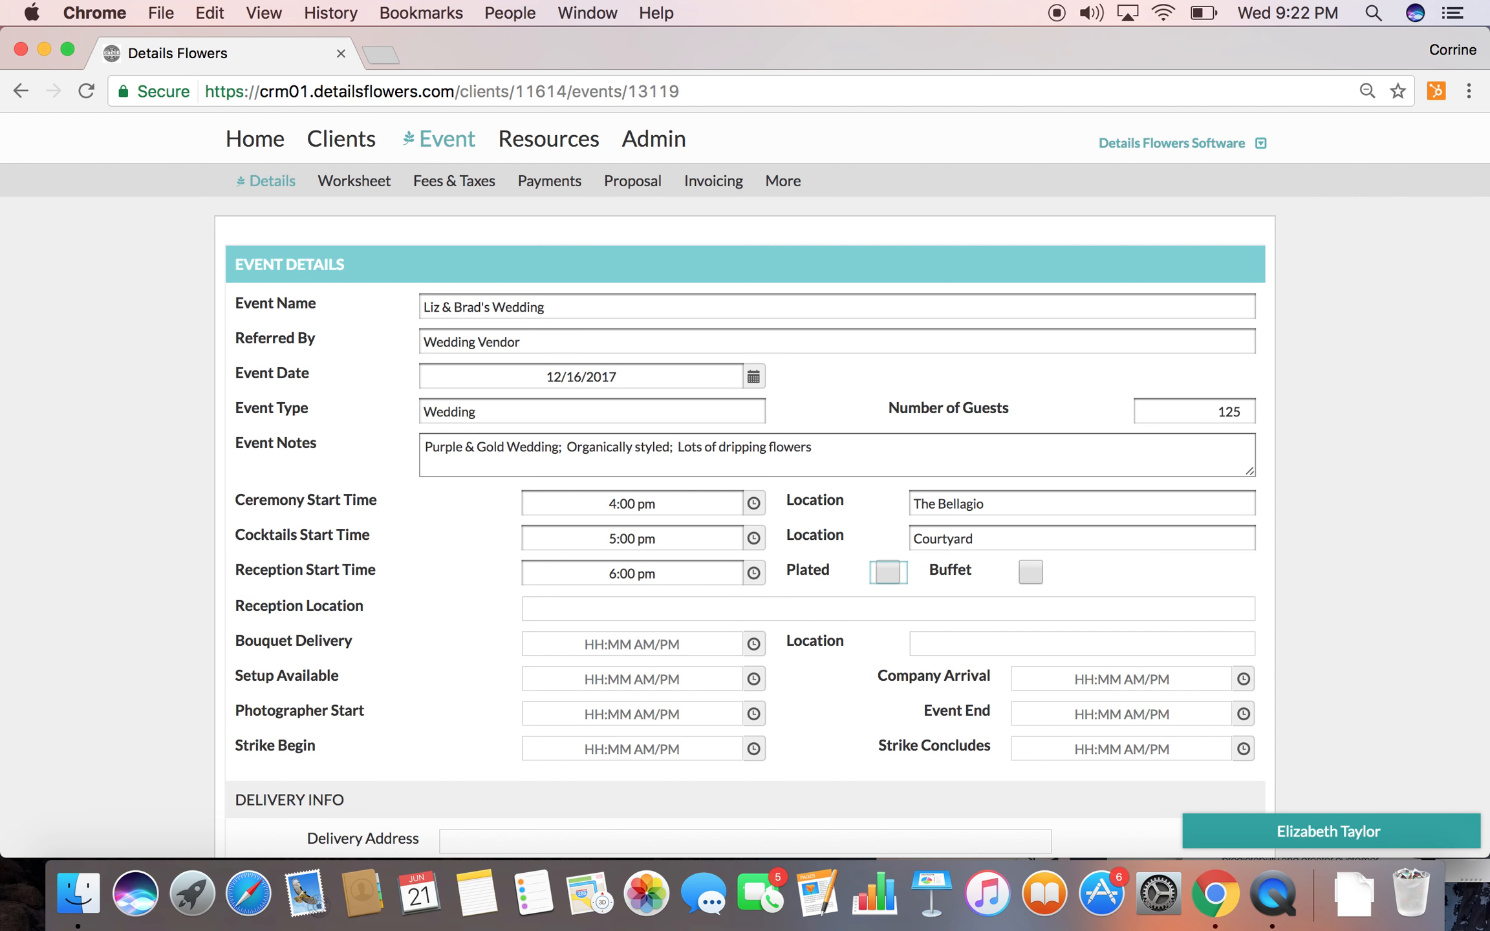
left_click(887, 572)
left_click(766, 605)
type("Th")
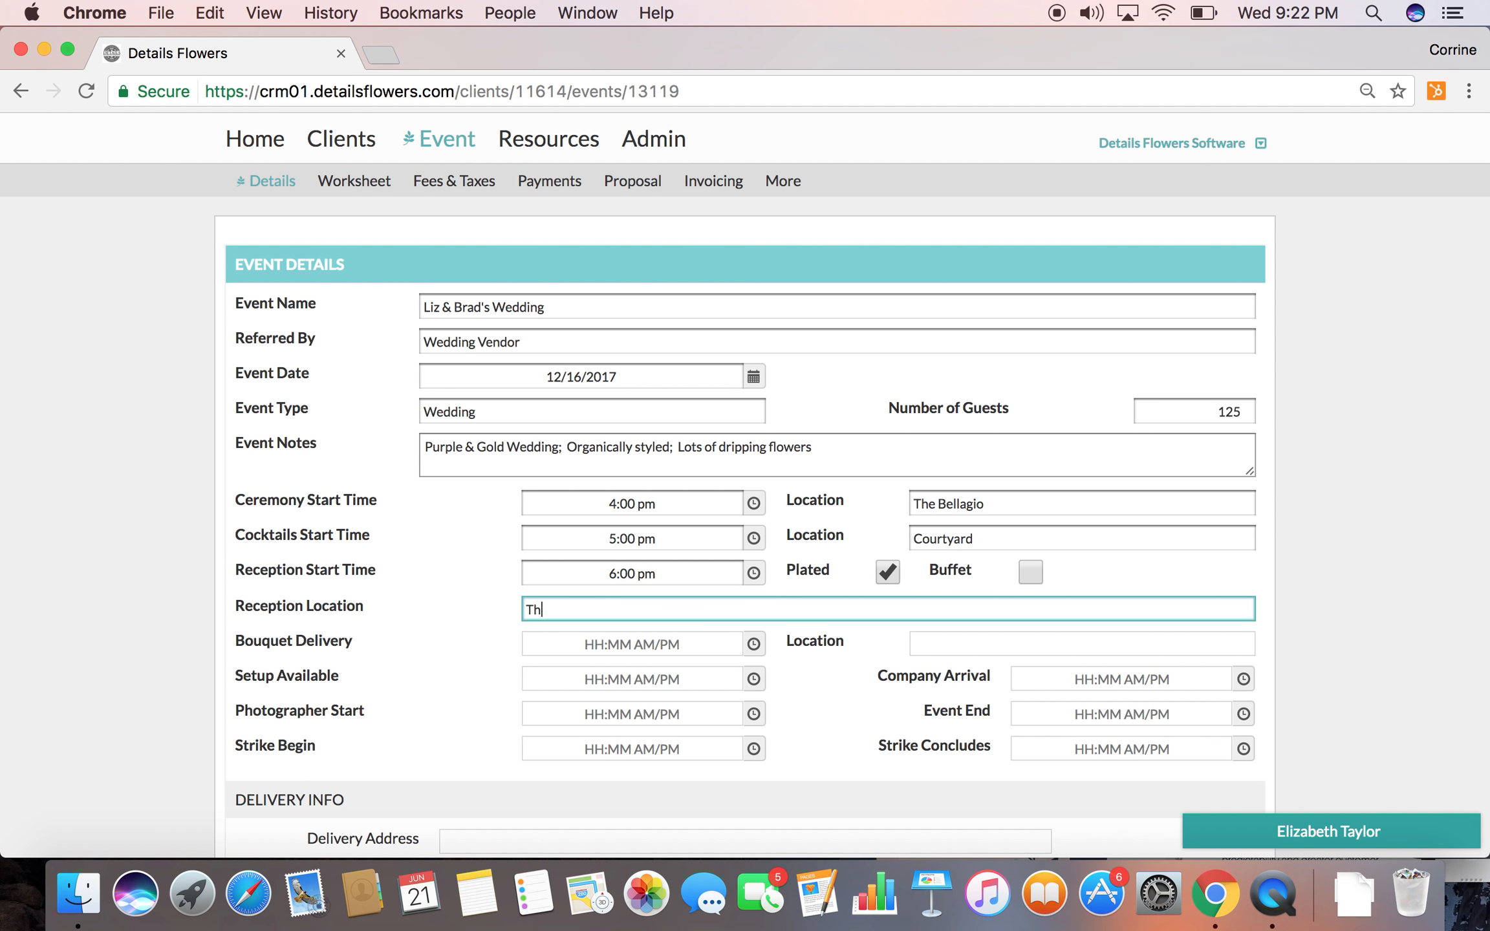
type("e Bellagio- Grand Ballroom")
Set Setup Available to 12:00 pm and Company Arrival to 1:00 pm
scroll(603, 697, "down", 3)
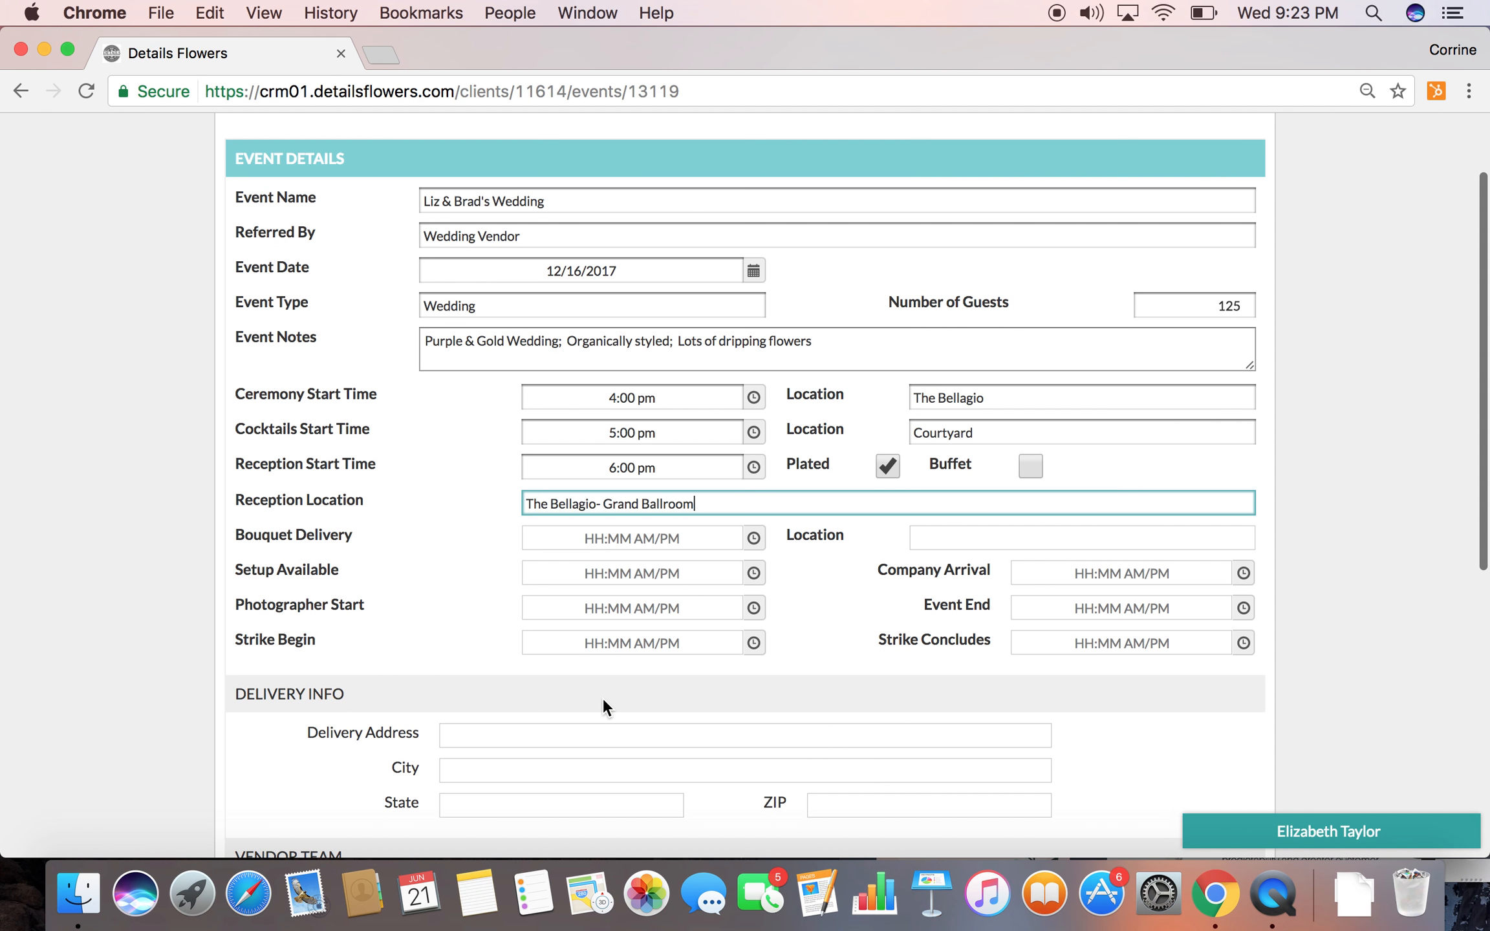
left_click(642, 523)
type("12:00 pm")
key("Tab")
type("1:00 pm")
key("Tab")
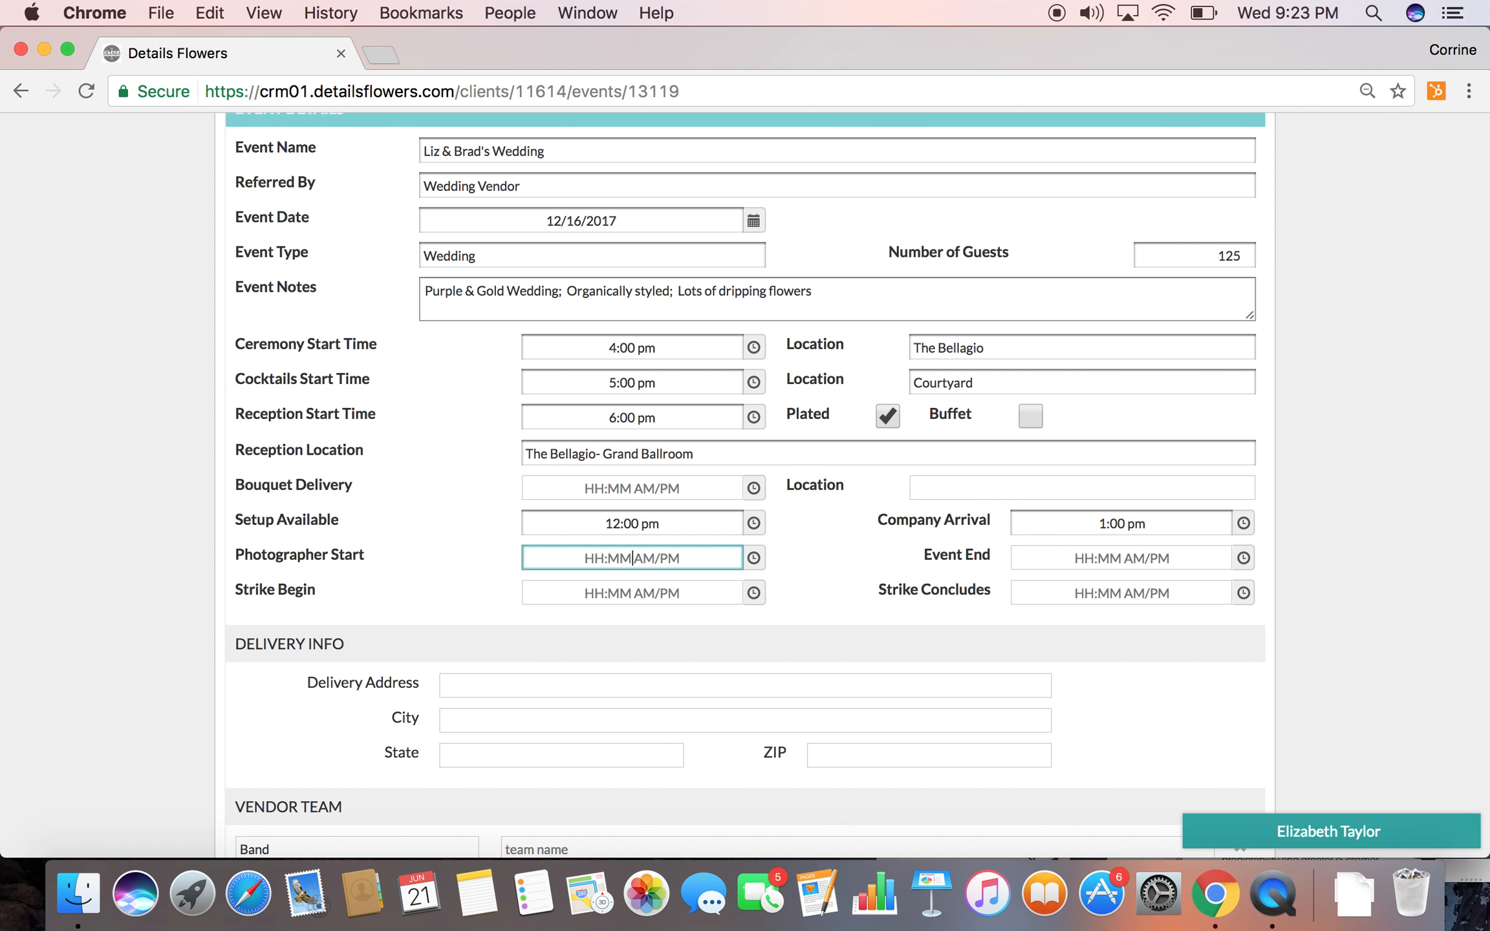
Set Photographer Start to 2:00 pm and Event End to 10:00 pm
type("2:00 pm")
key("Tab")
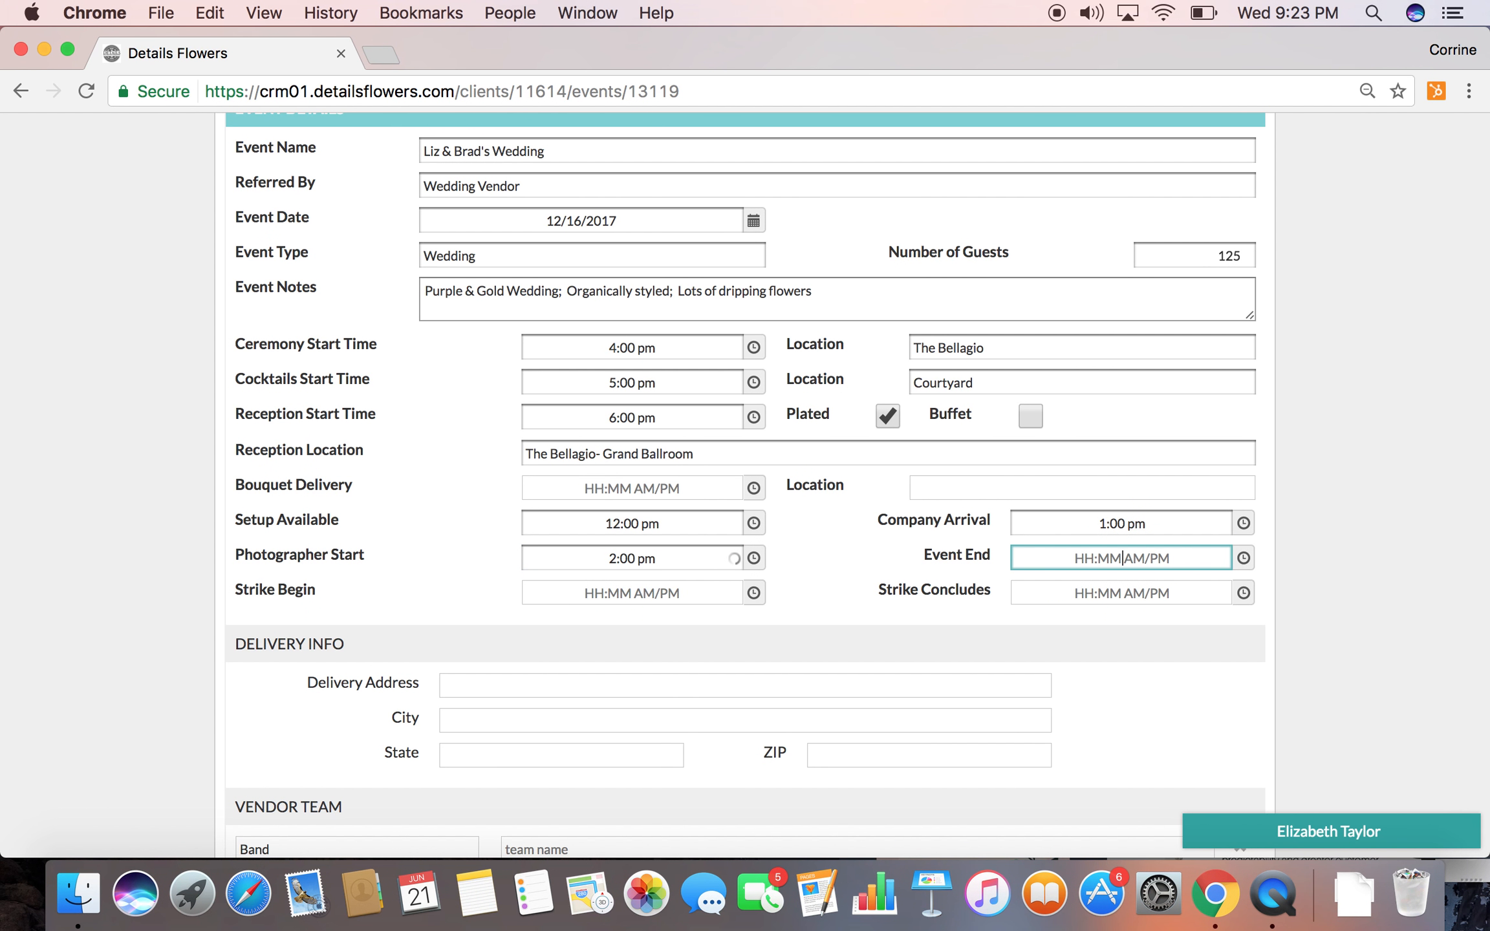
type("10:00 pm")
left_click(652, 591)
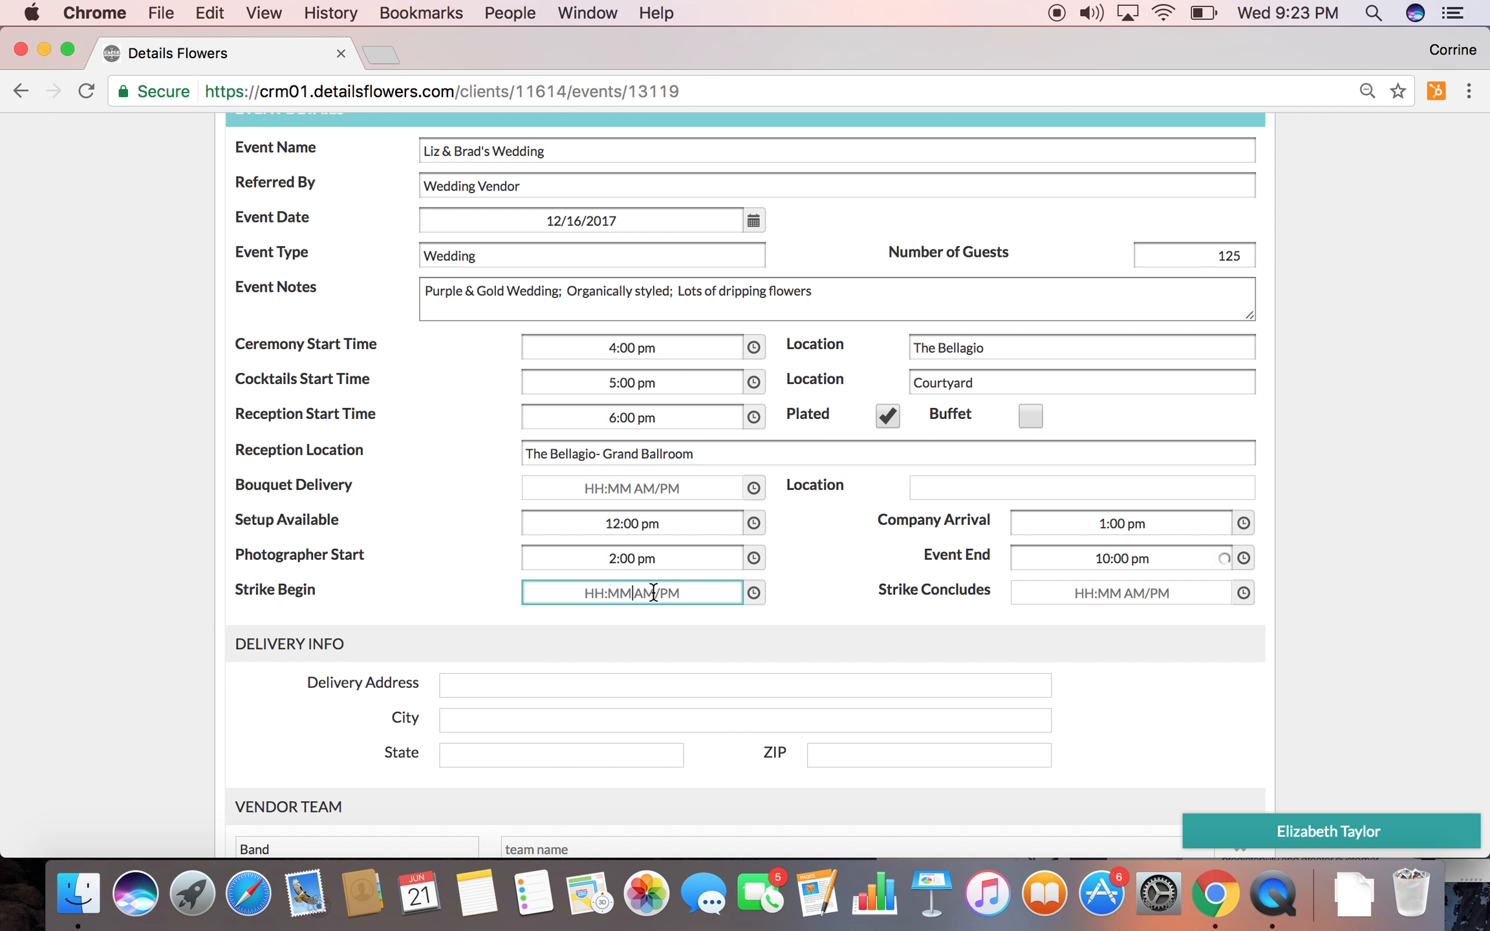
Enter the photography company's name for the Photographer in the vendor team
scroll(606, 682, "down", 3)
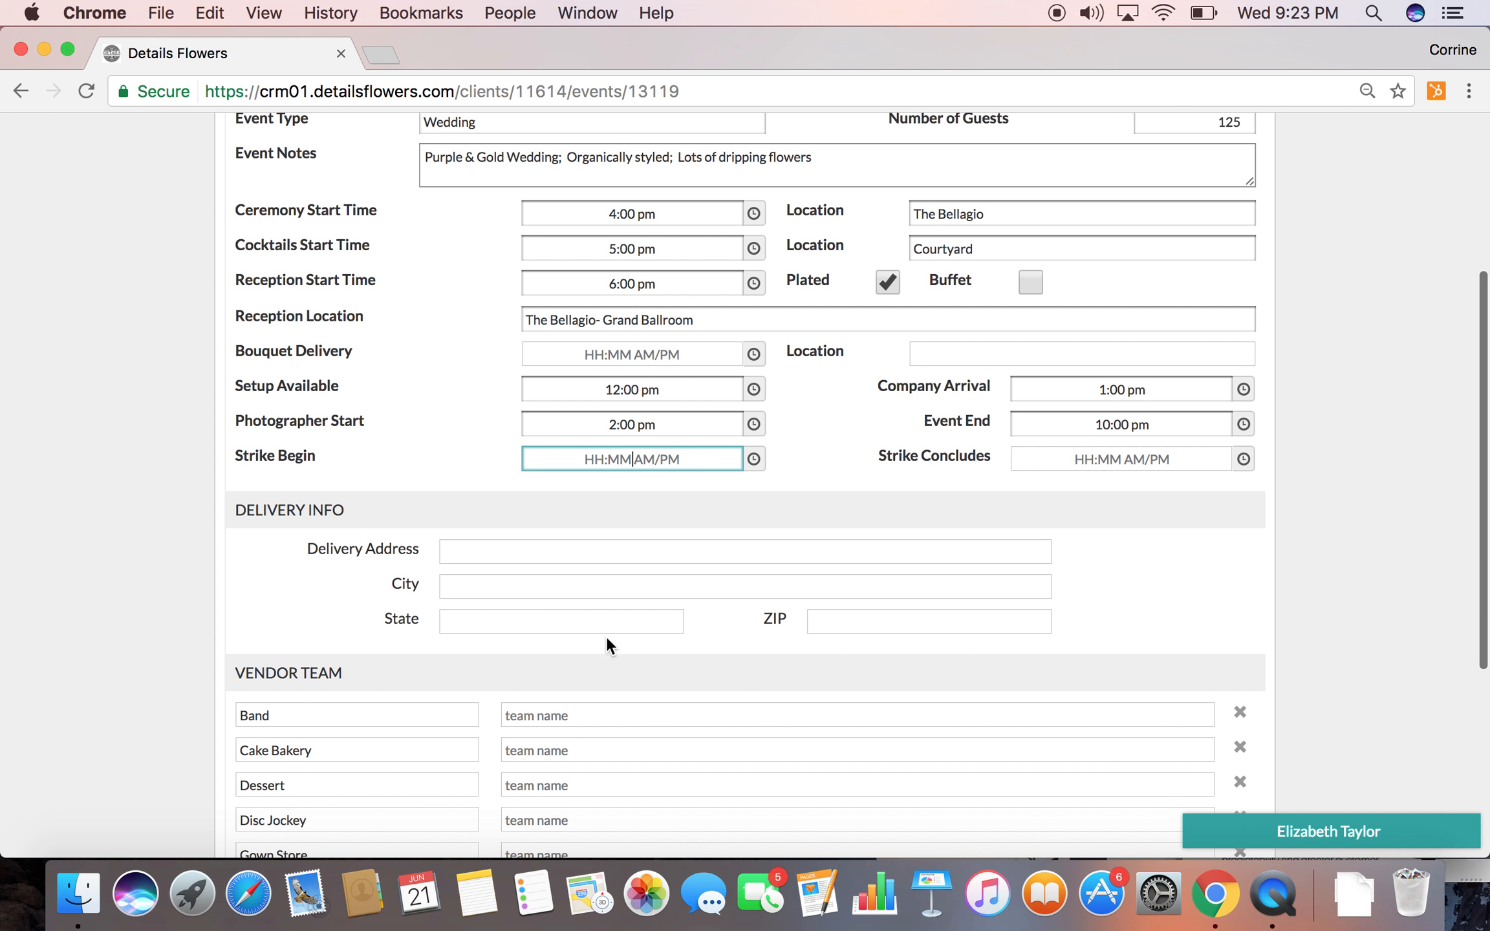
scroll(603, 626, "down", 4)
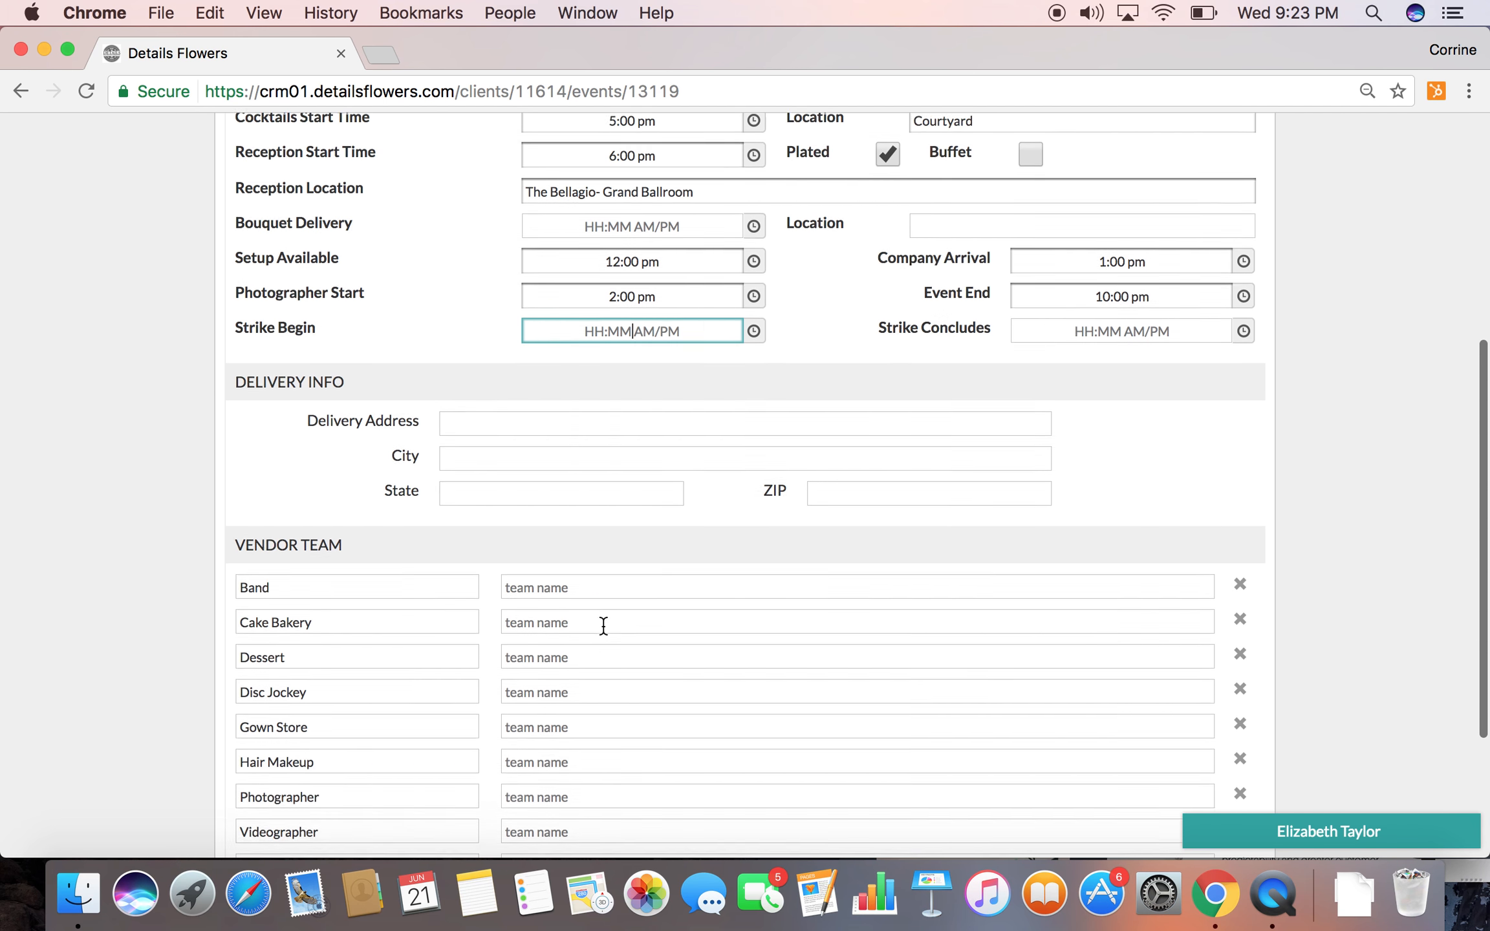
left_click(543, 567)
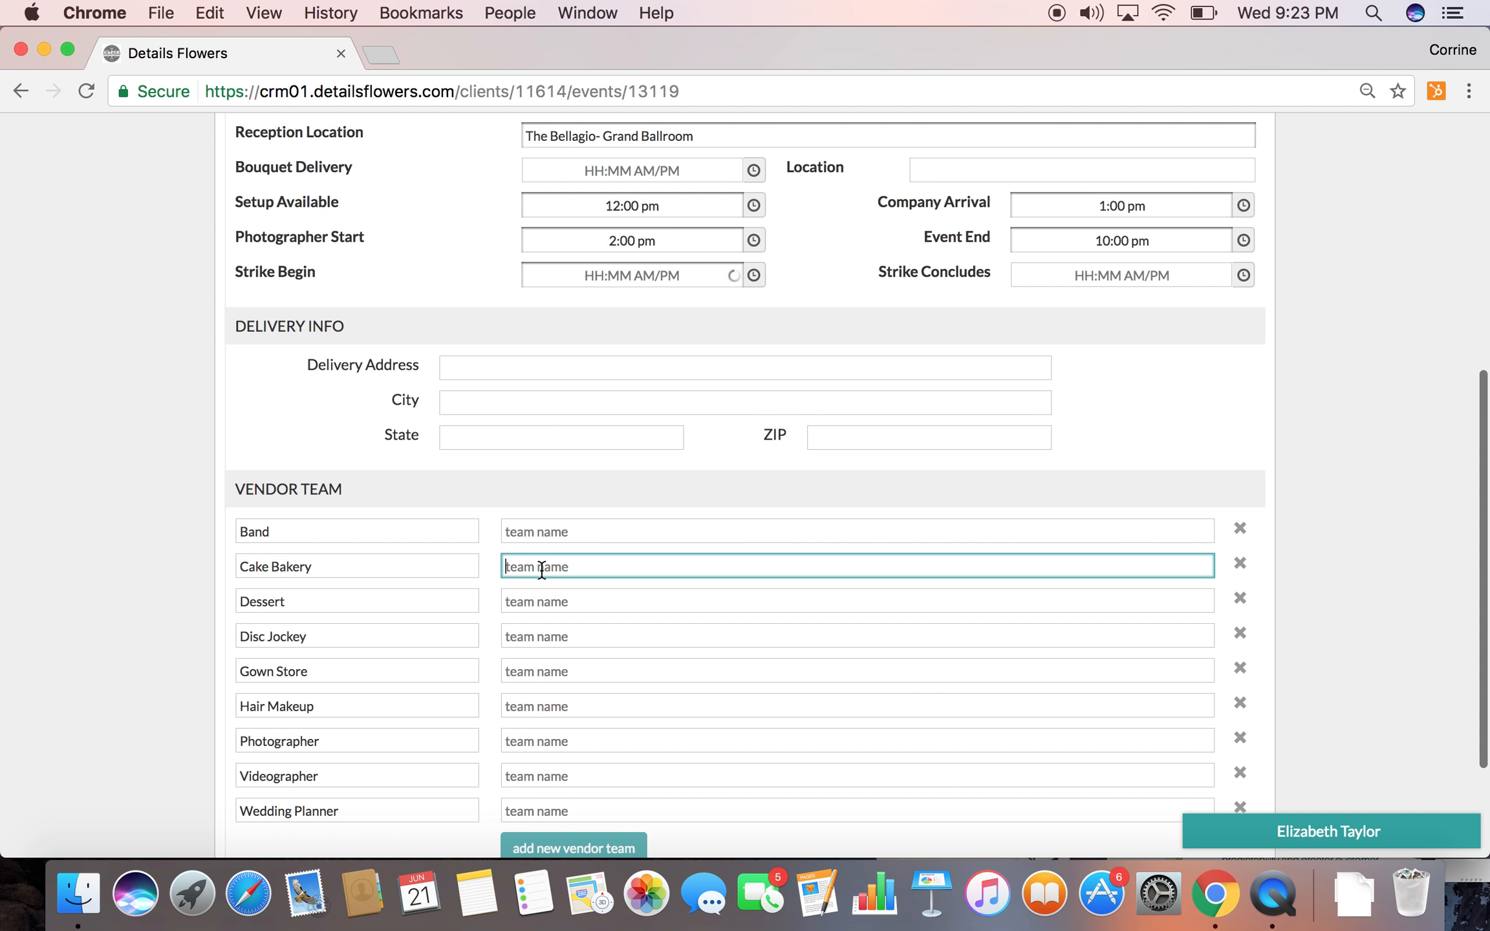
scroll(538, 570, "down", 1)
scroll(539, 571, "down", 1)
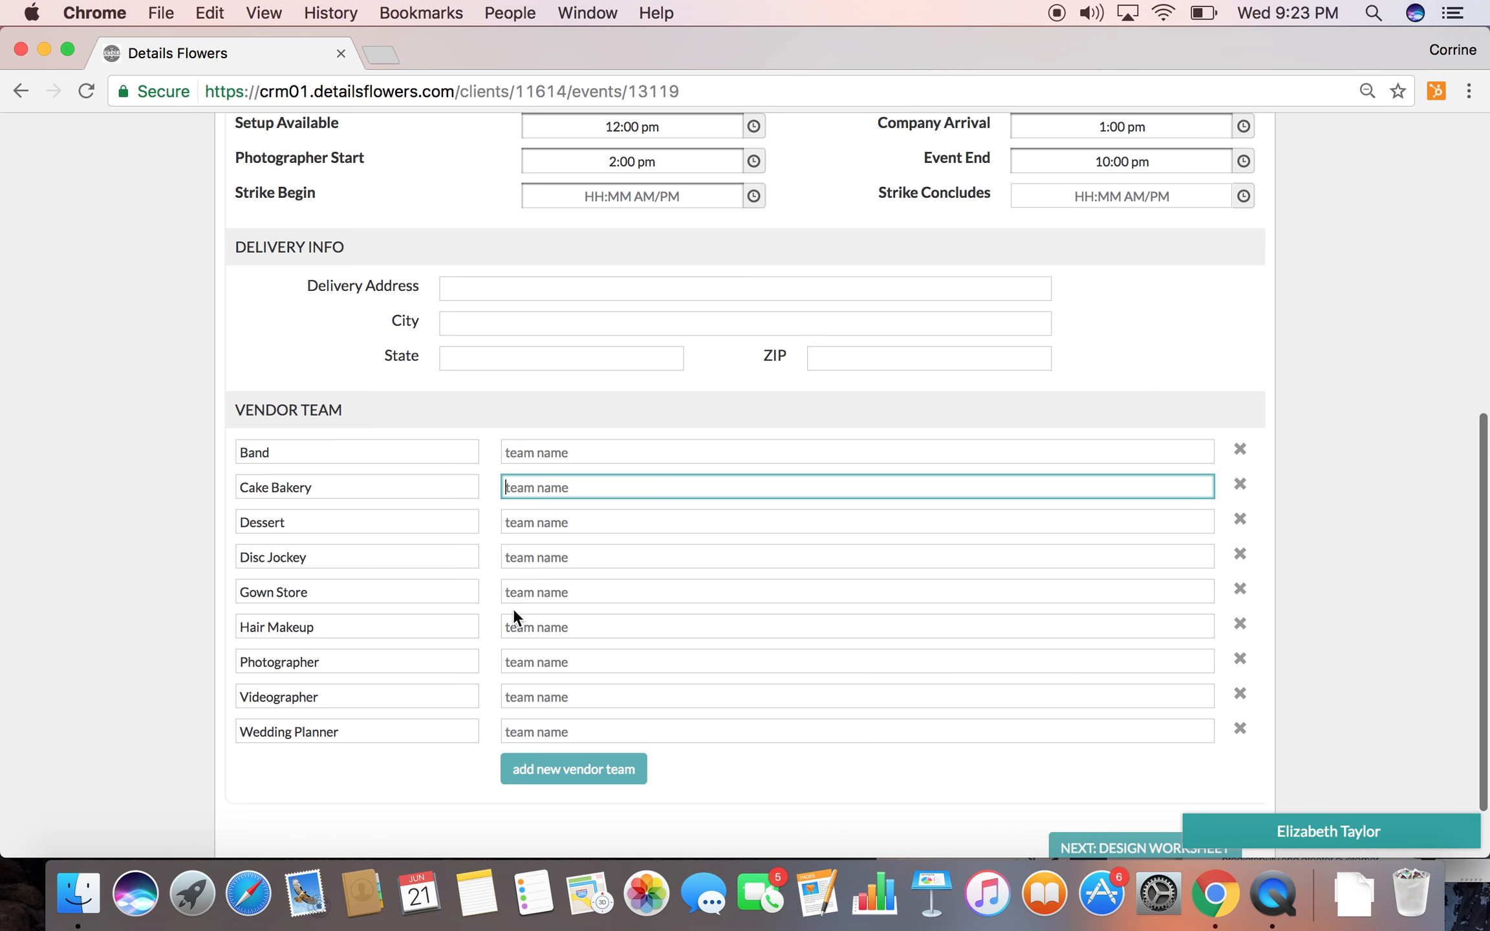
left_click(509, 662)
type("Gregory Heck Photography")
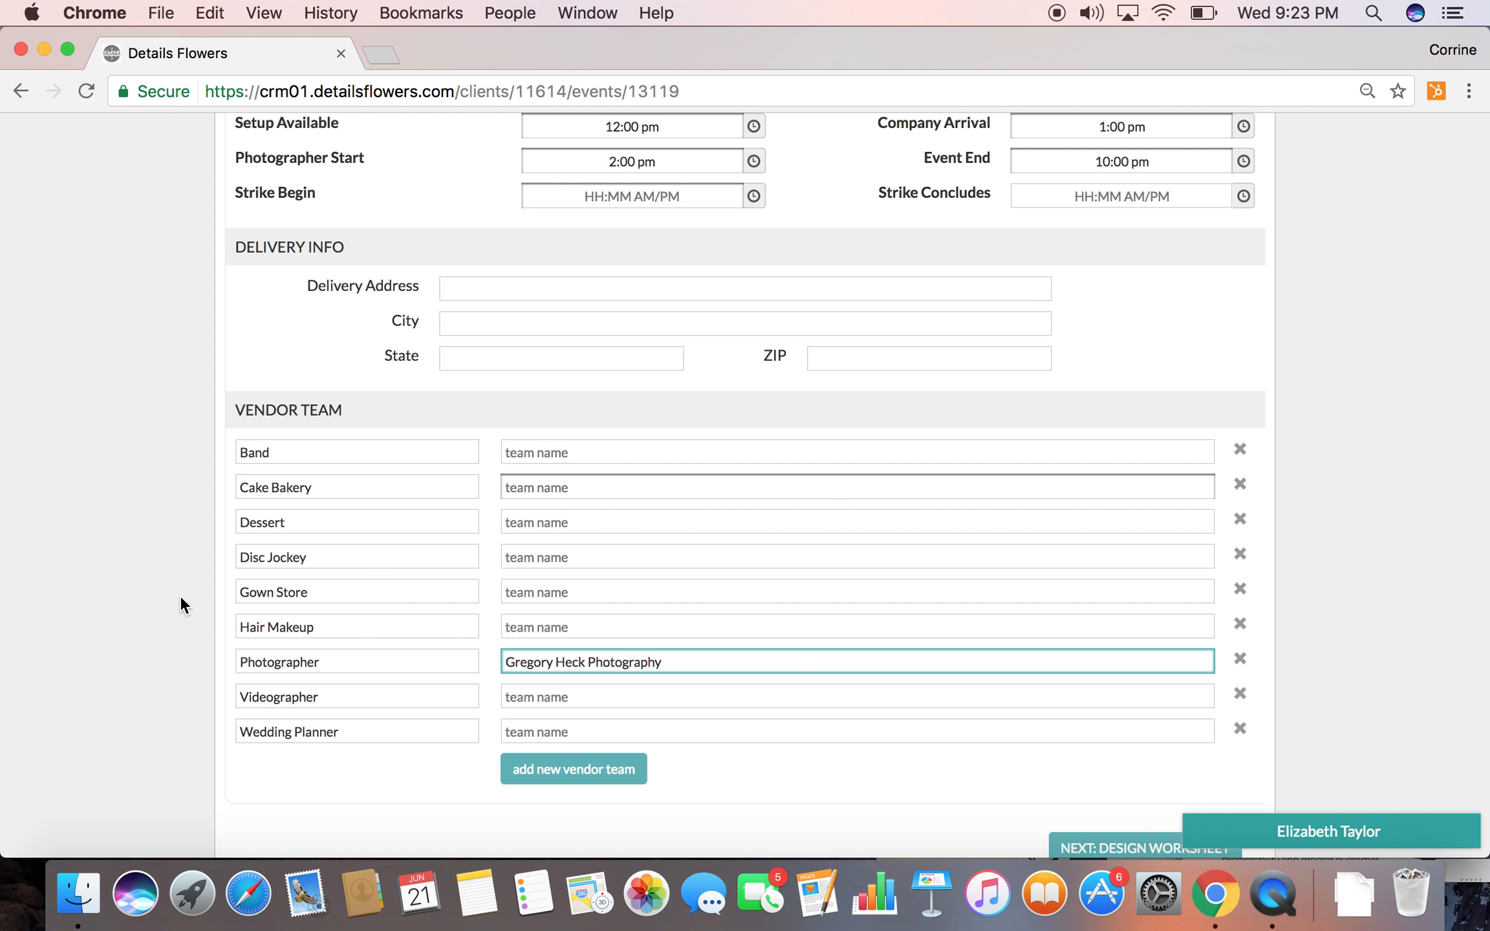
Enter The Pastry Studio as the Cake Bakery and remove the Dessert row from the vendor team
left_click(527, 477)
type("The Ps")
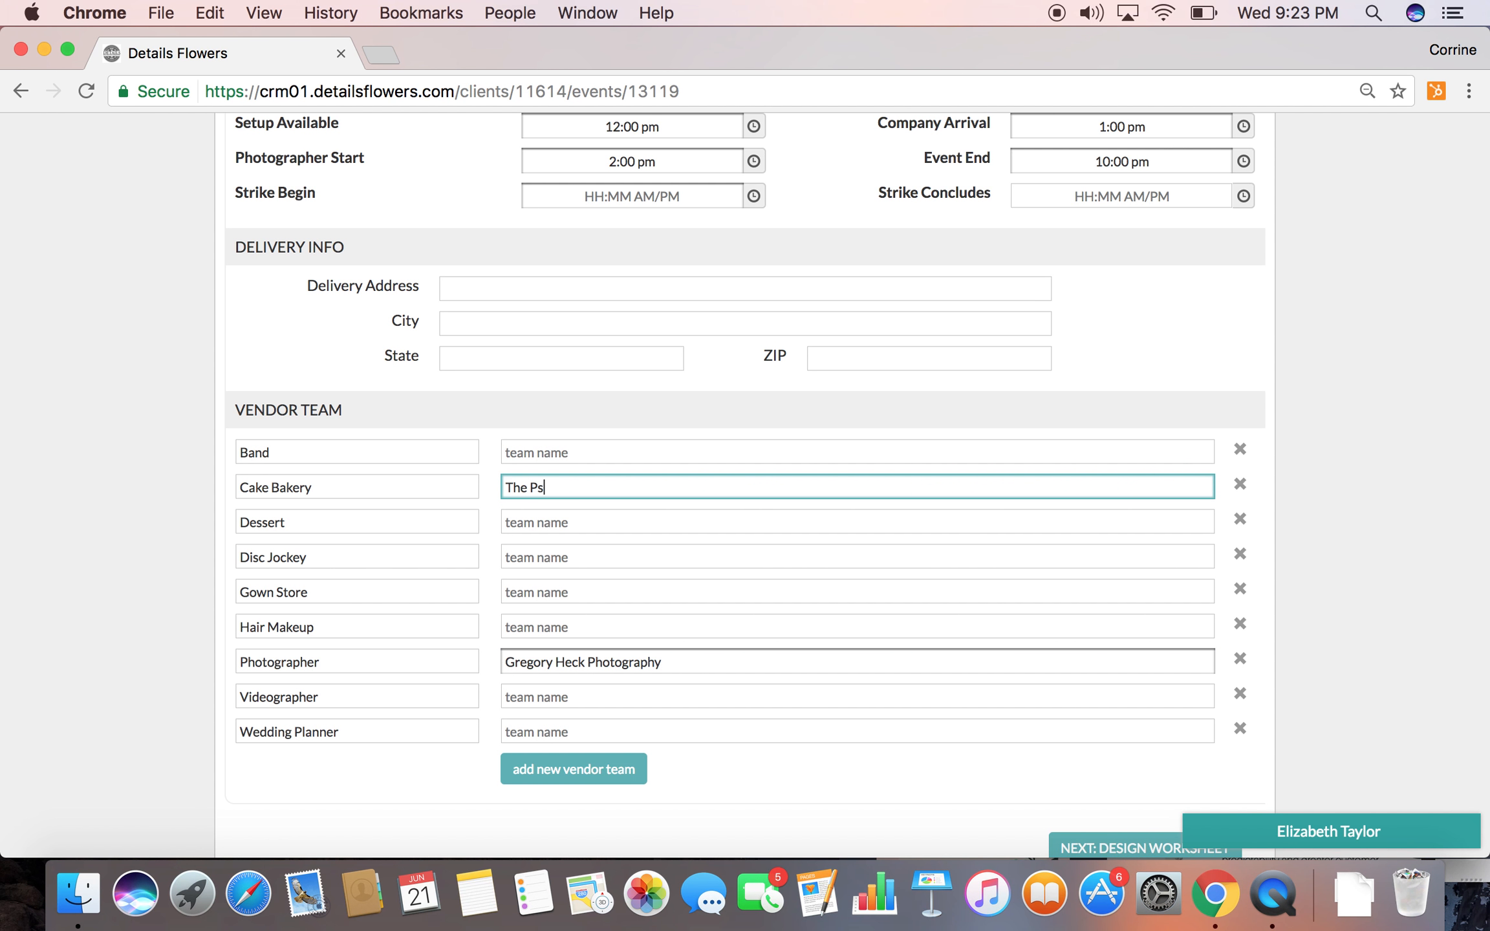
key("BackSpace")
type("astry Studio")
left_click(173, 445)
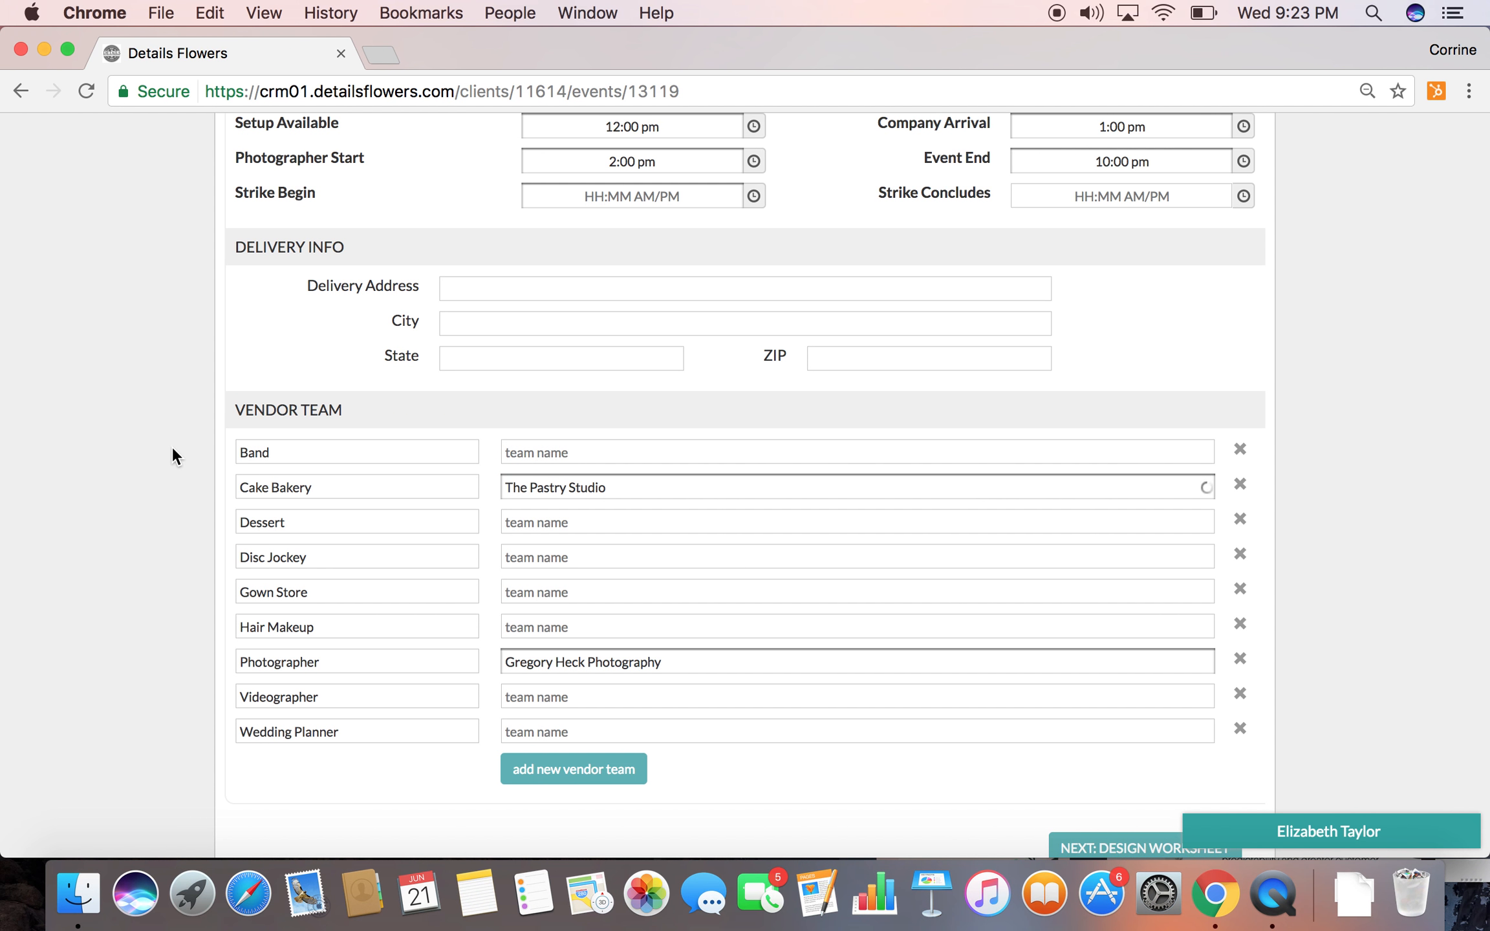
left_click(1242, 521)
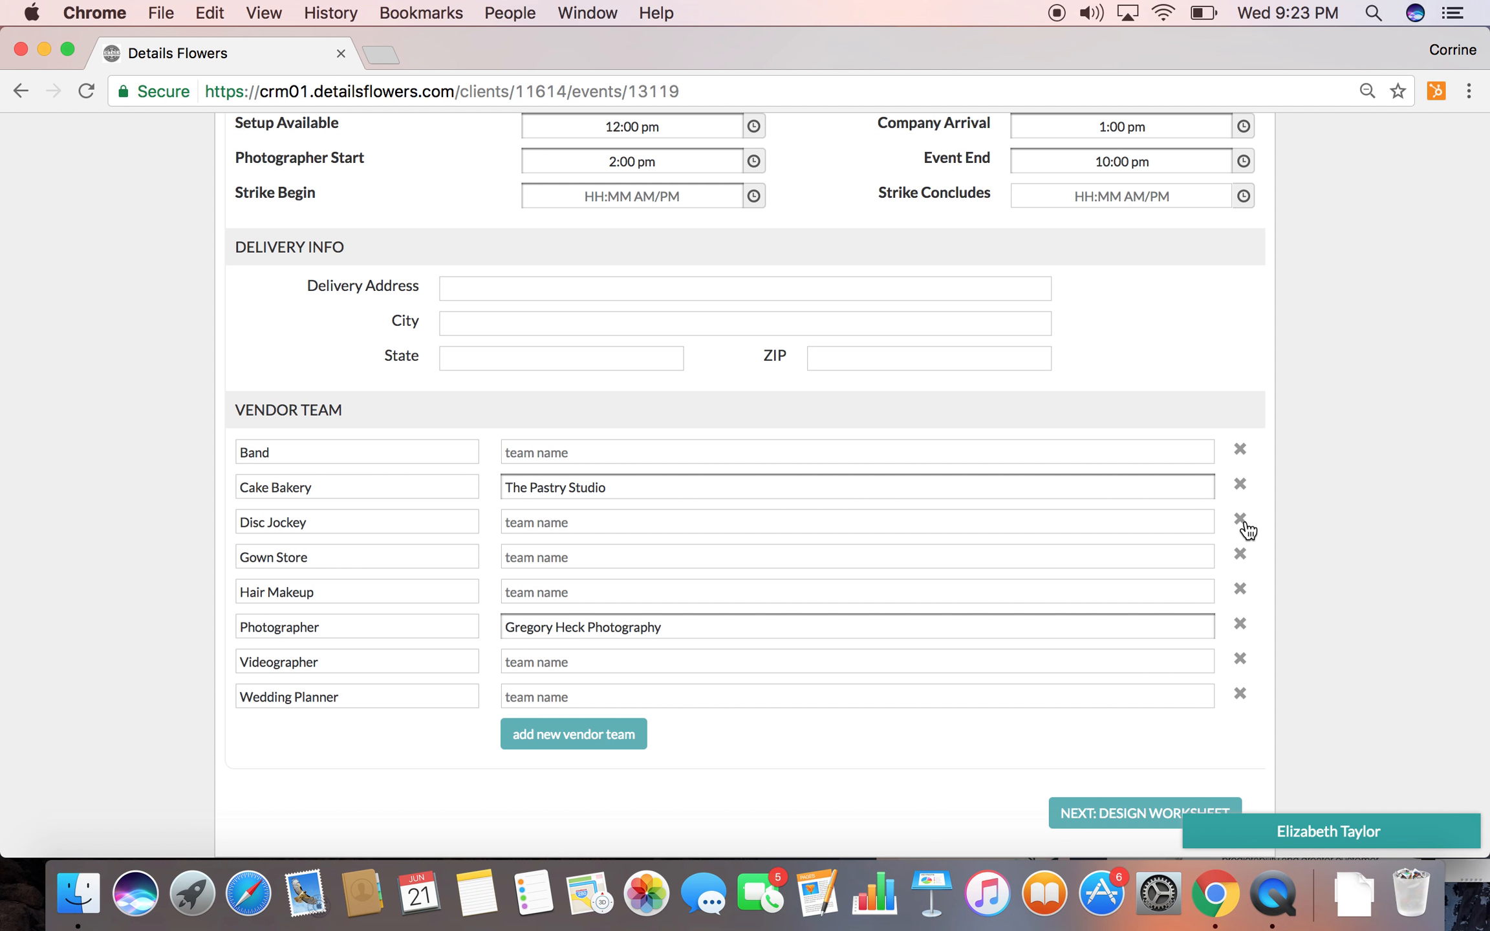
Remove the Disc Jockey row from the vendor team and open the event's design worksheet
left_click(1243, 520)
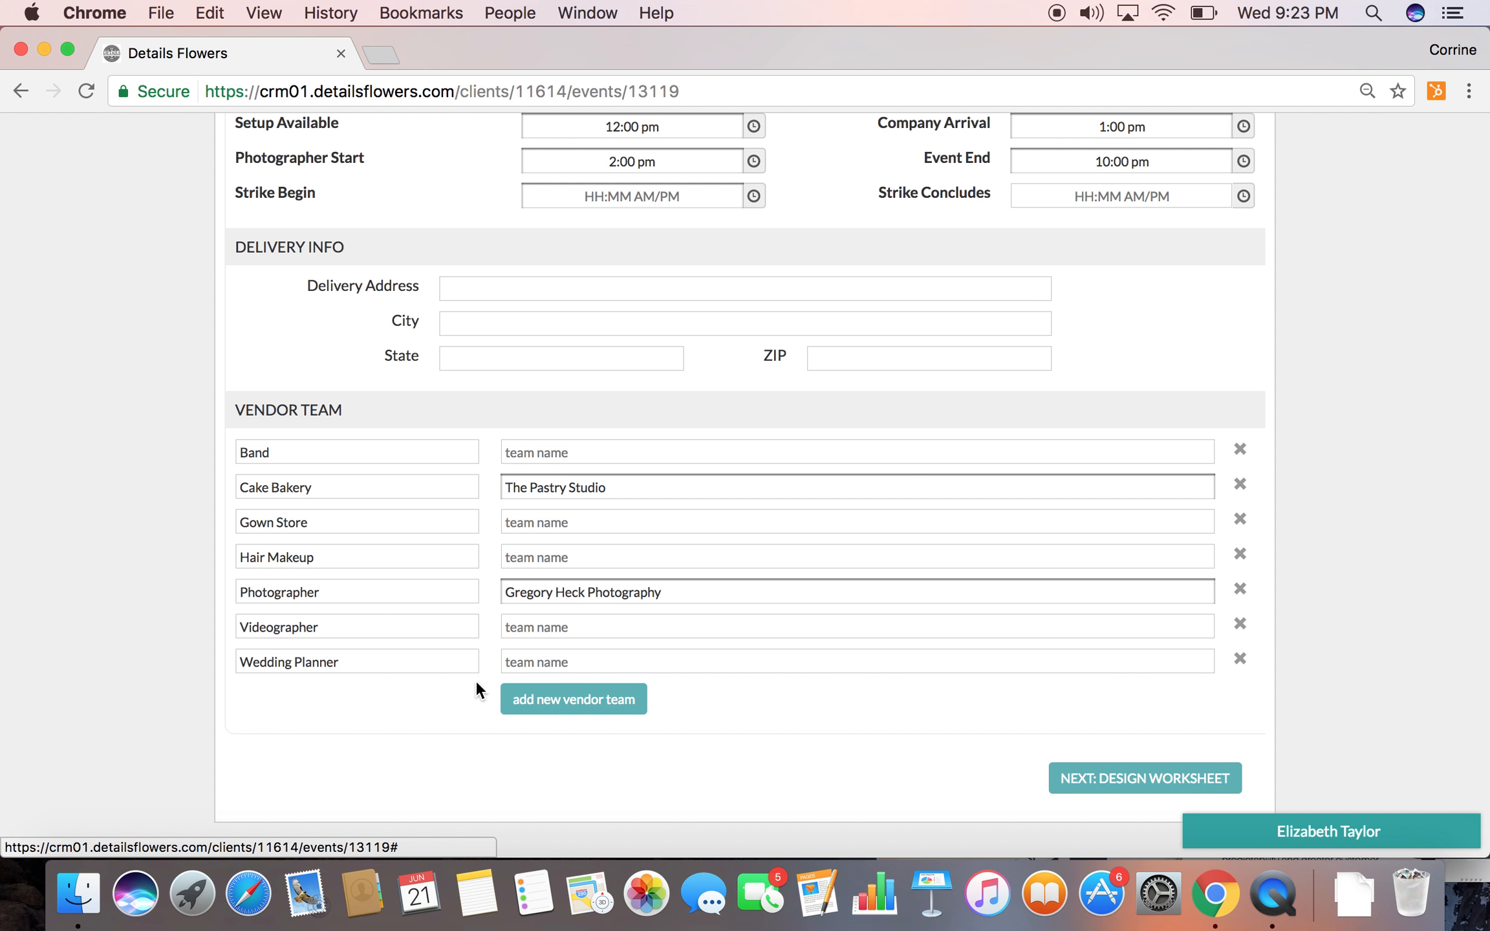
scroll(592, 427, "up", 10)
scroll(594, 429, "up", 2)
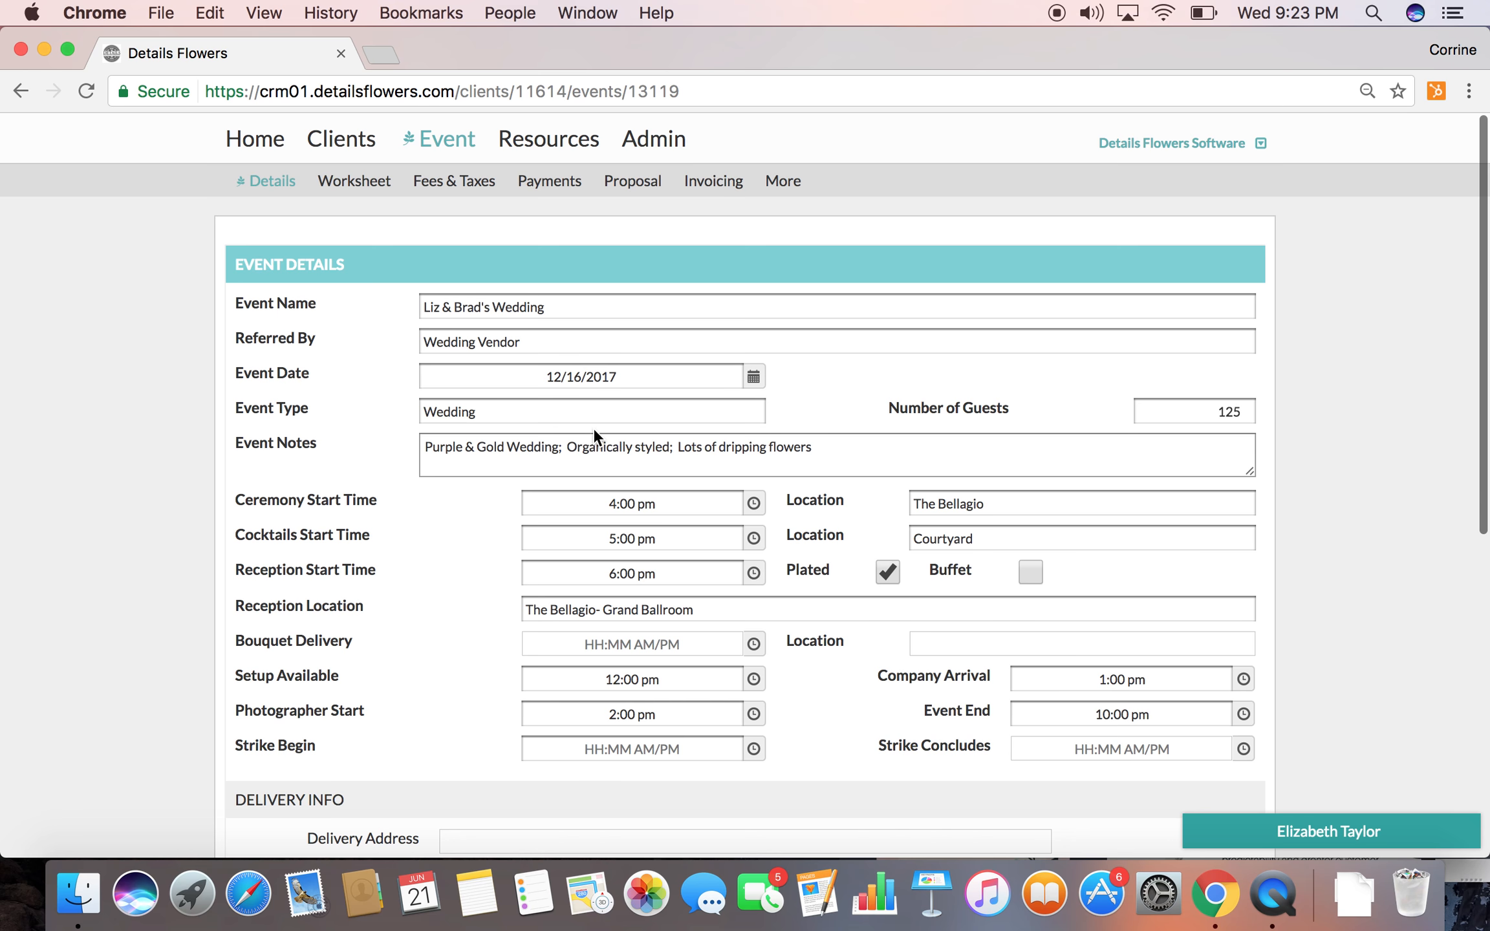
left_click(347, 188)
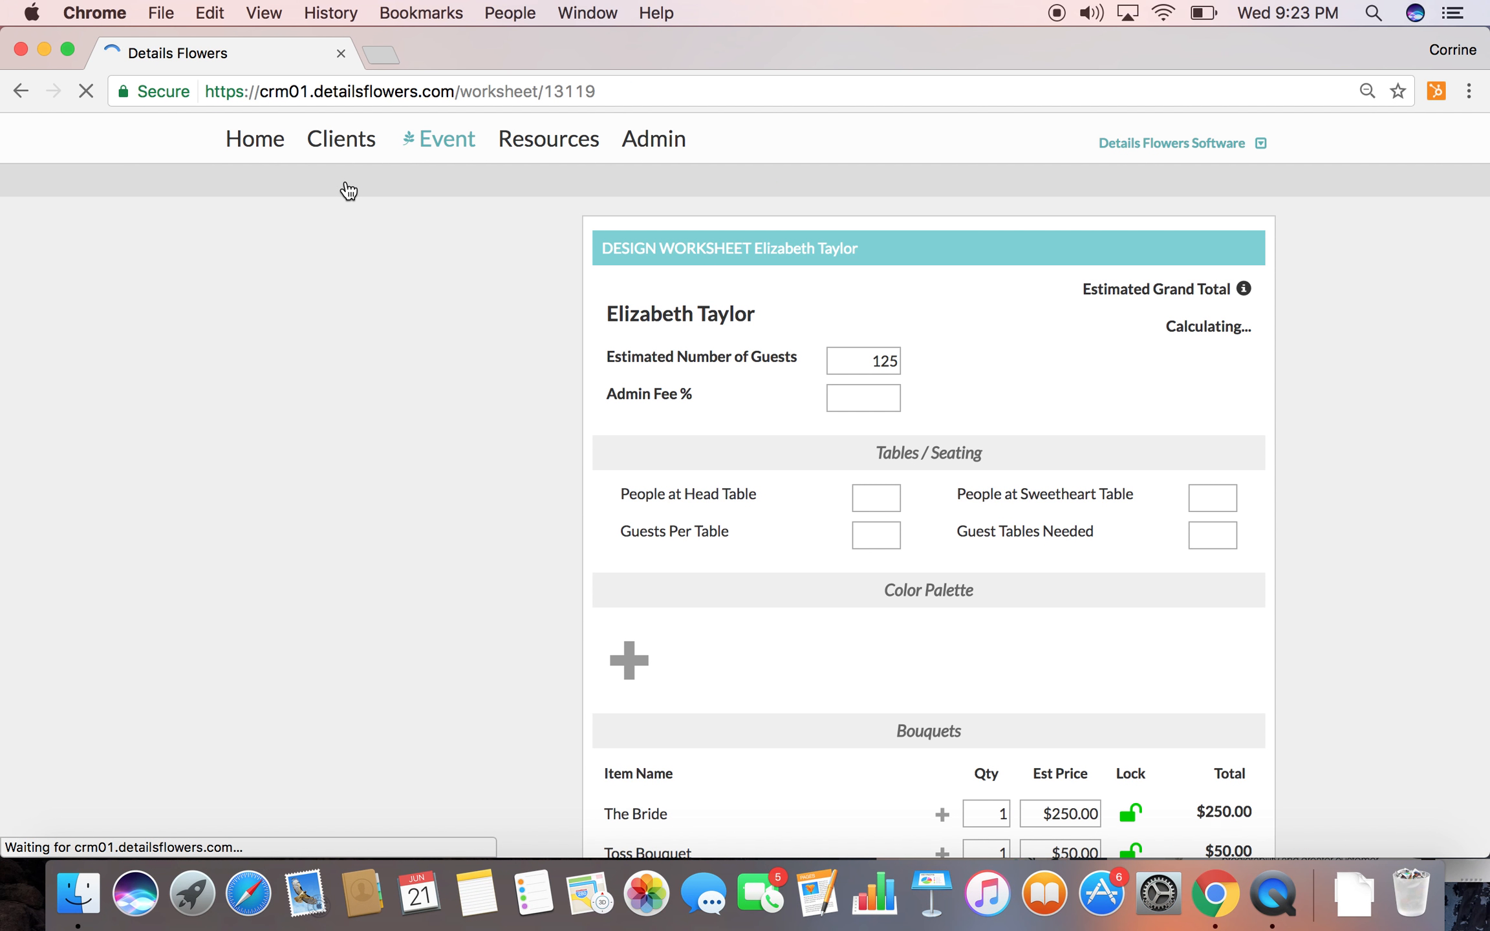
Set the worksheet's Admin Fee to 5%
scroll(890, 451, "down", 10)
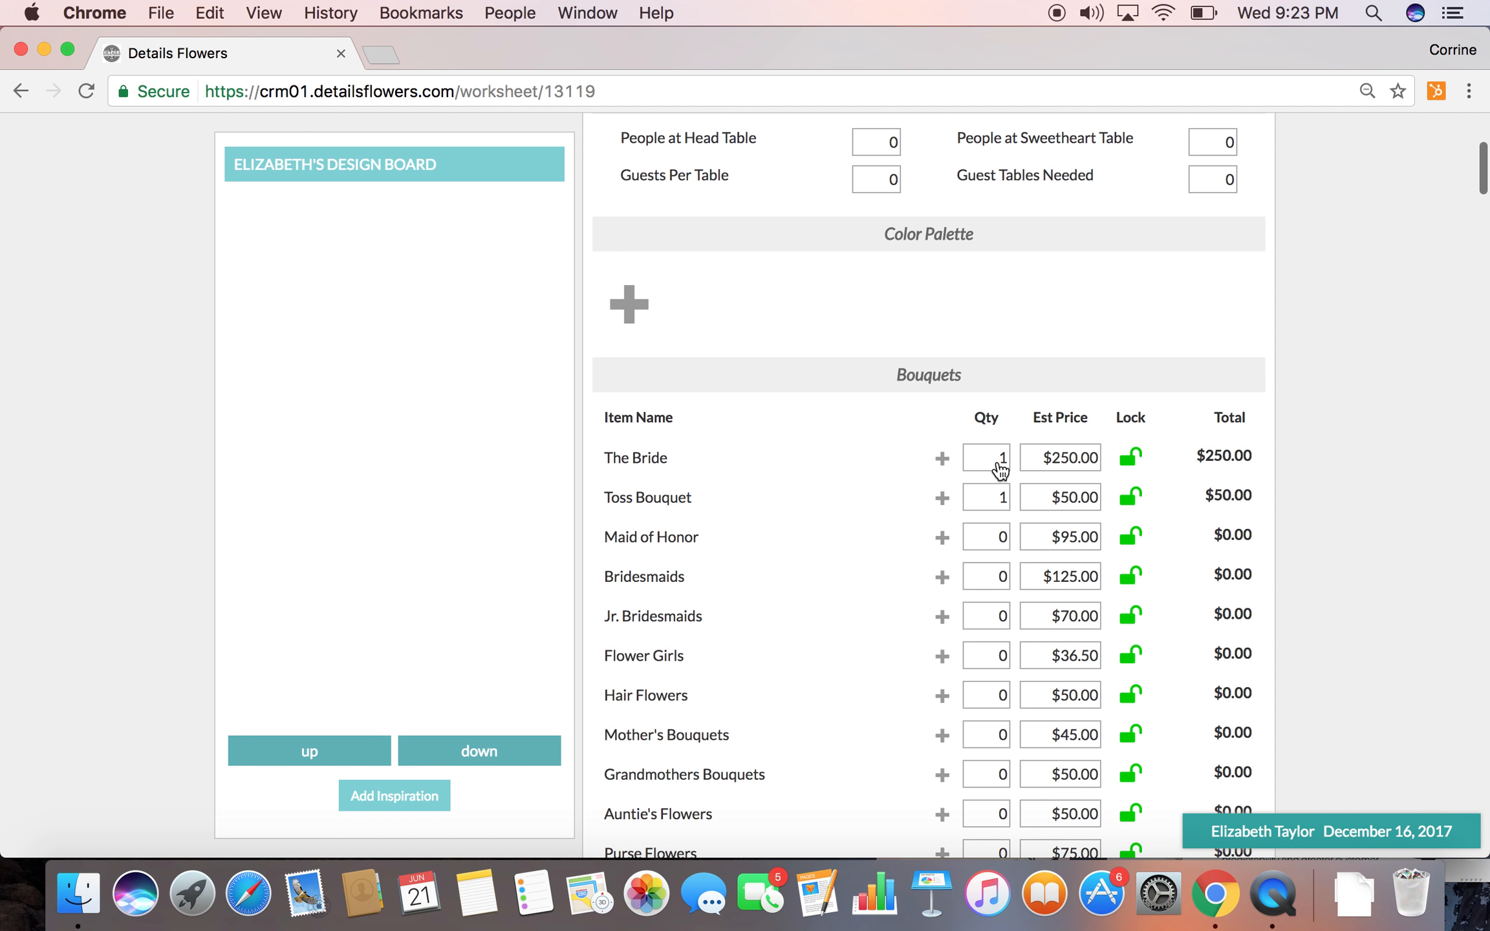
scroll(885, 494, "up", 2)
scroll(882, 483, "up", 4)
scroll(883, 483, "down", 6)
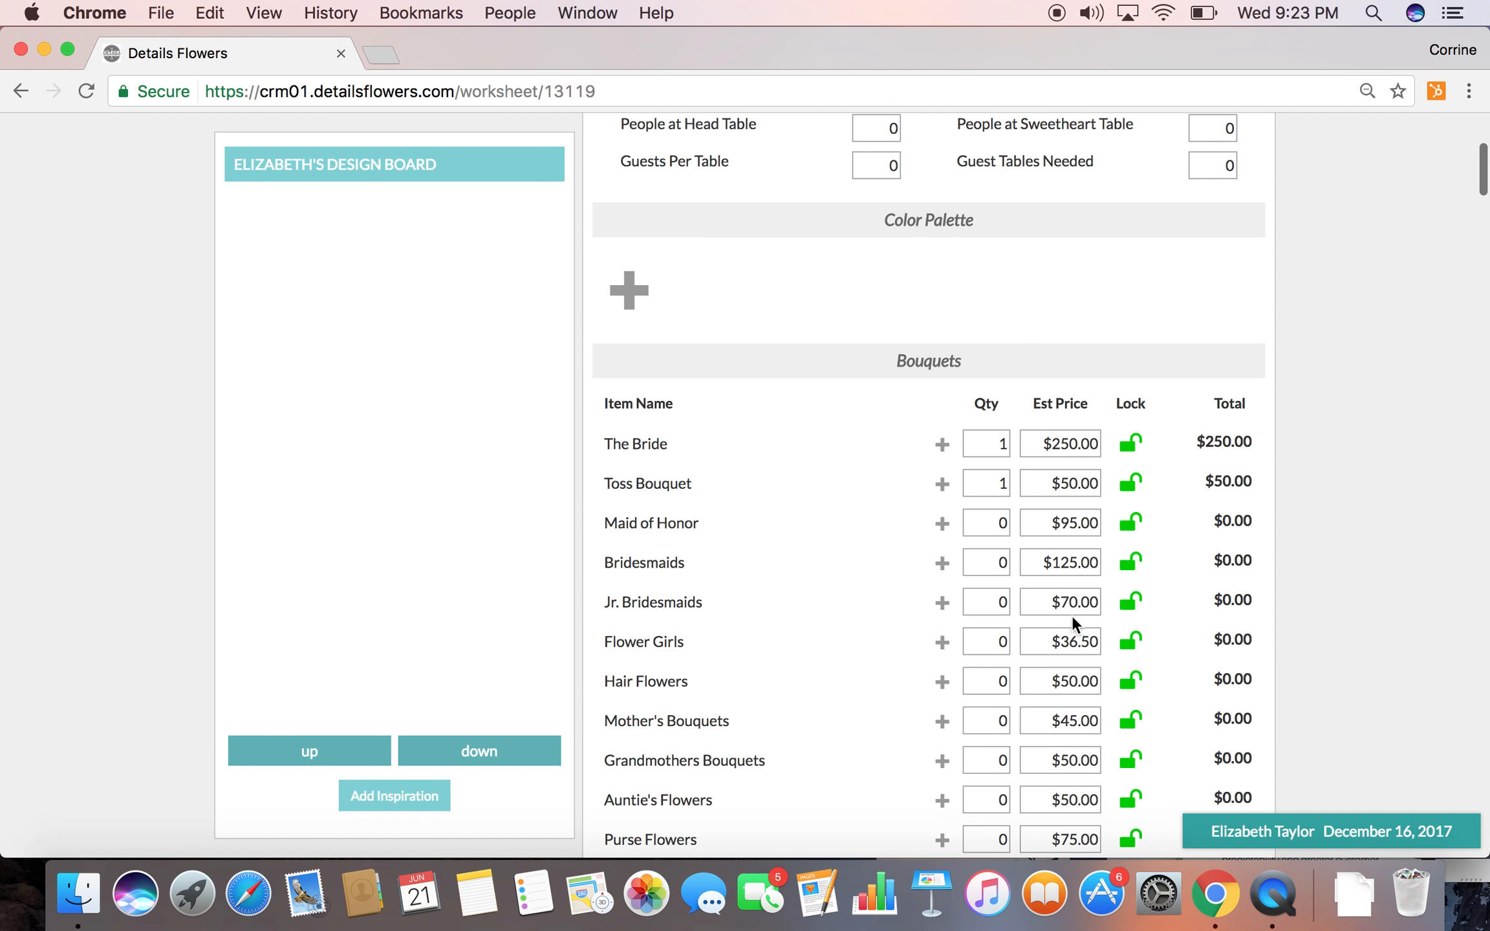
scroll(1077, 446, "up", 6)
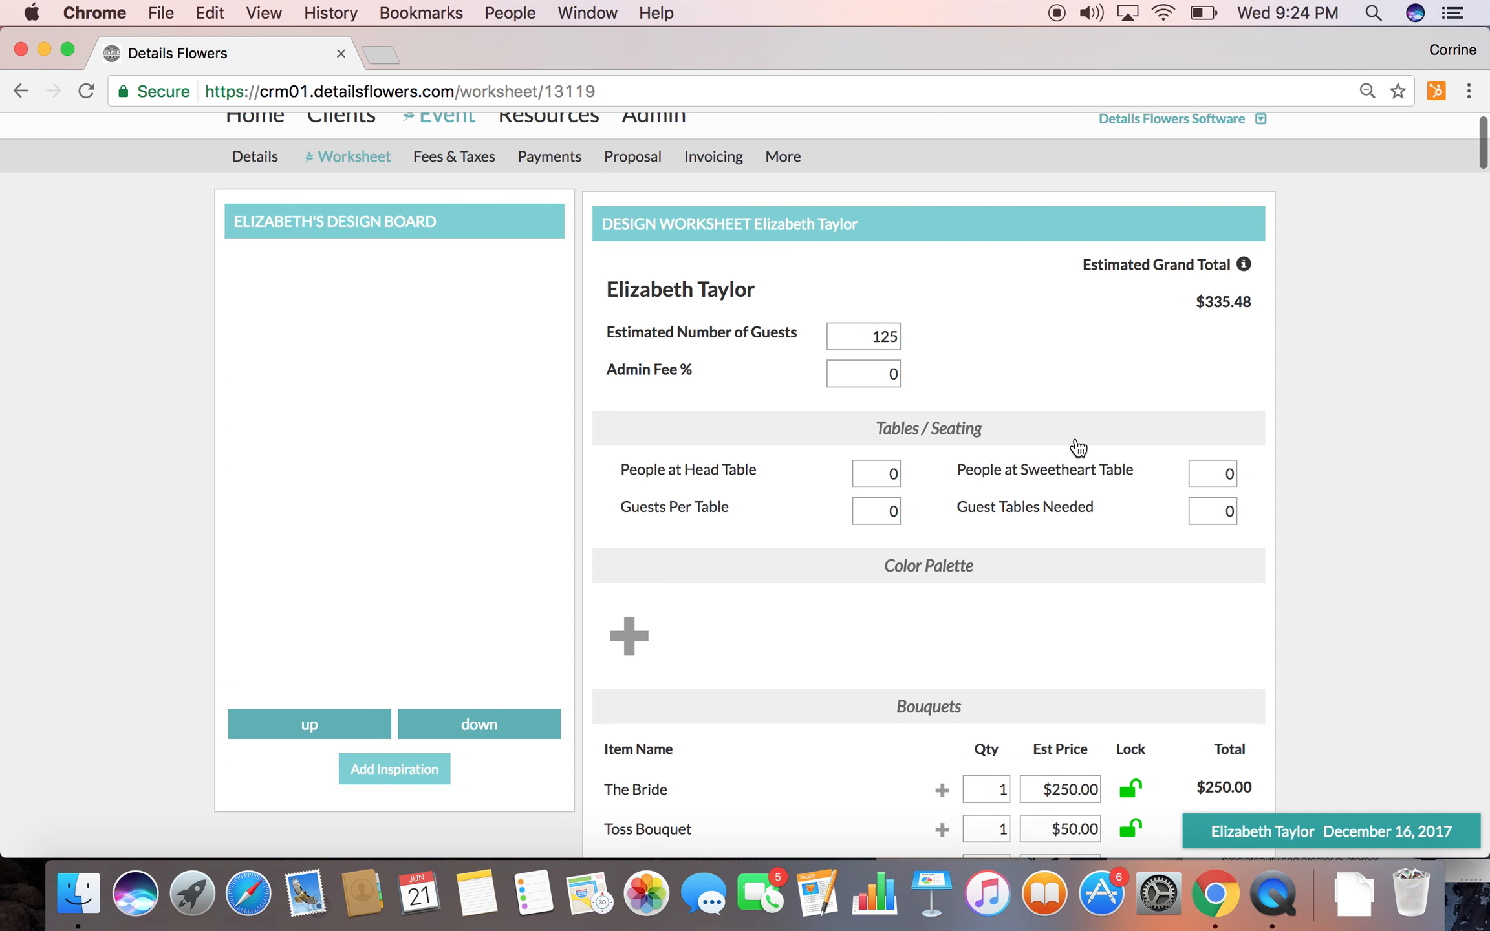
left_click(871, 399)
key("BackSpace")
type("5")
left_click(1007, 396)
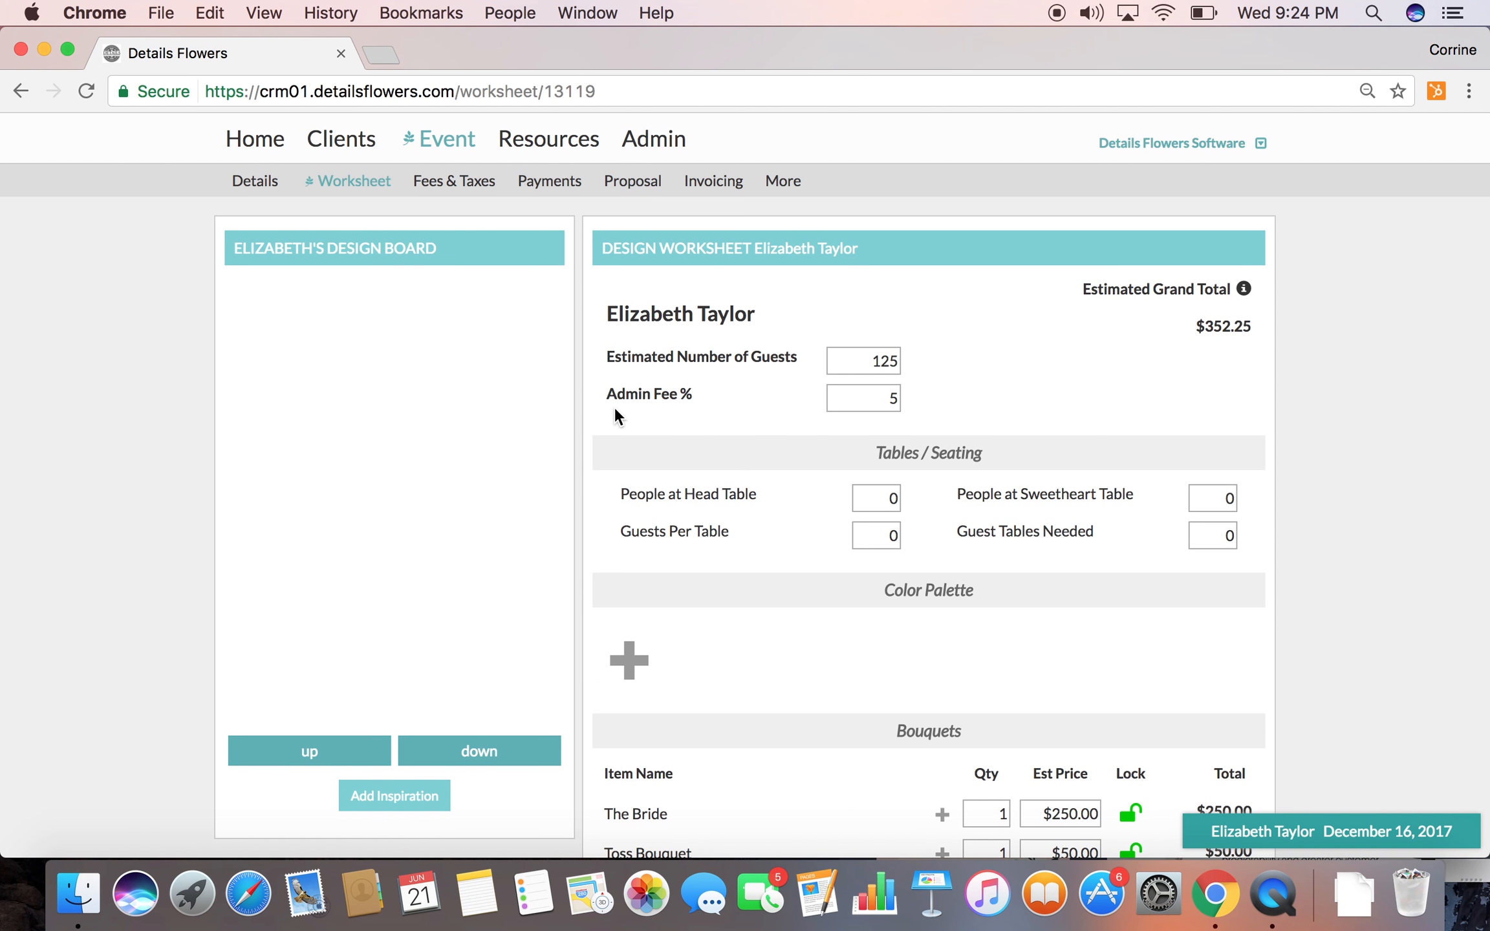
Set the seating to 12 people at the head table and 8 guests per table
left_click(870, 493)
type("12")
key("Tab")
type("8")
left_click(963, 555)
Set the estimated number of guests to 200
left_click(863, 358)
type("200")
left_click(993, 392)
Build a color palette of five swatches: four purple shades from dark to magenta and one light lavender
left_click(628, 660)
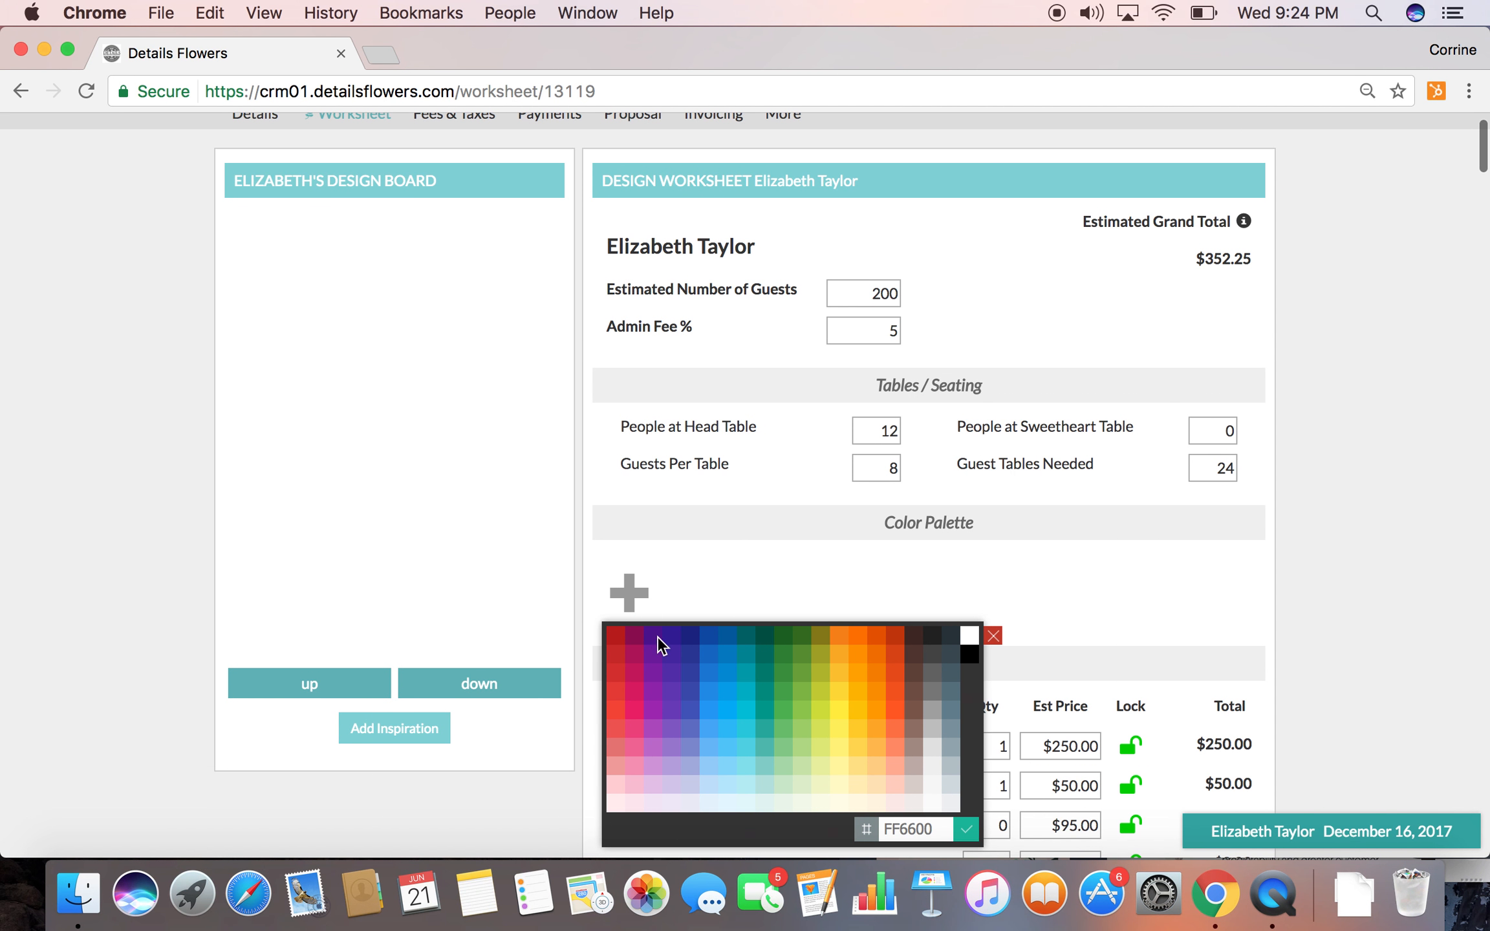
left_click(657, 636)
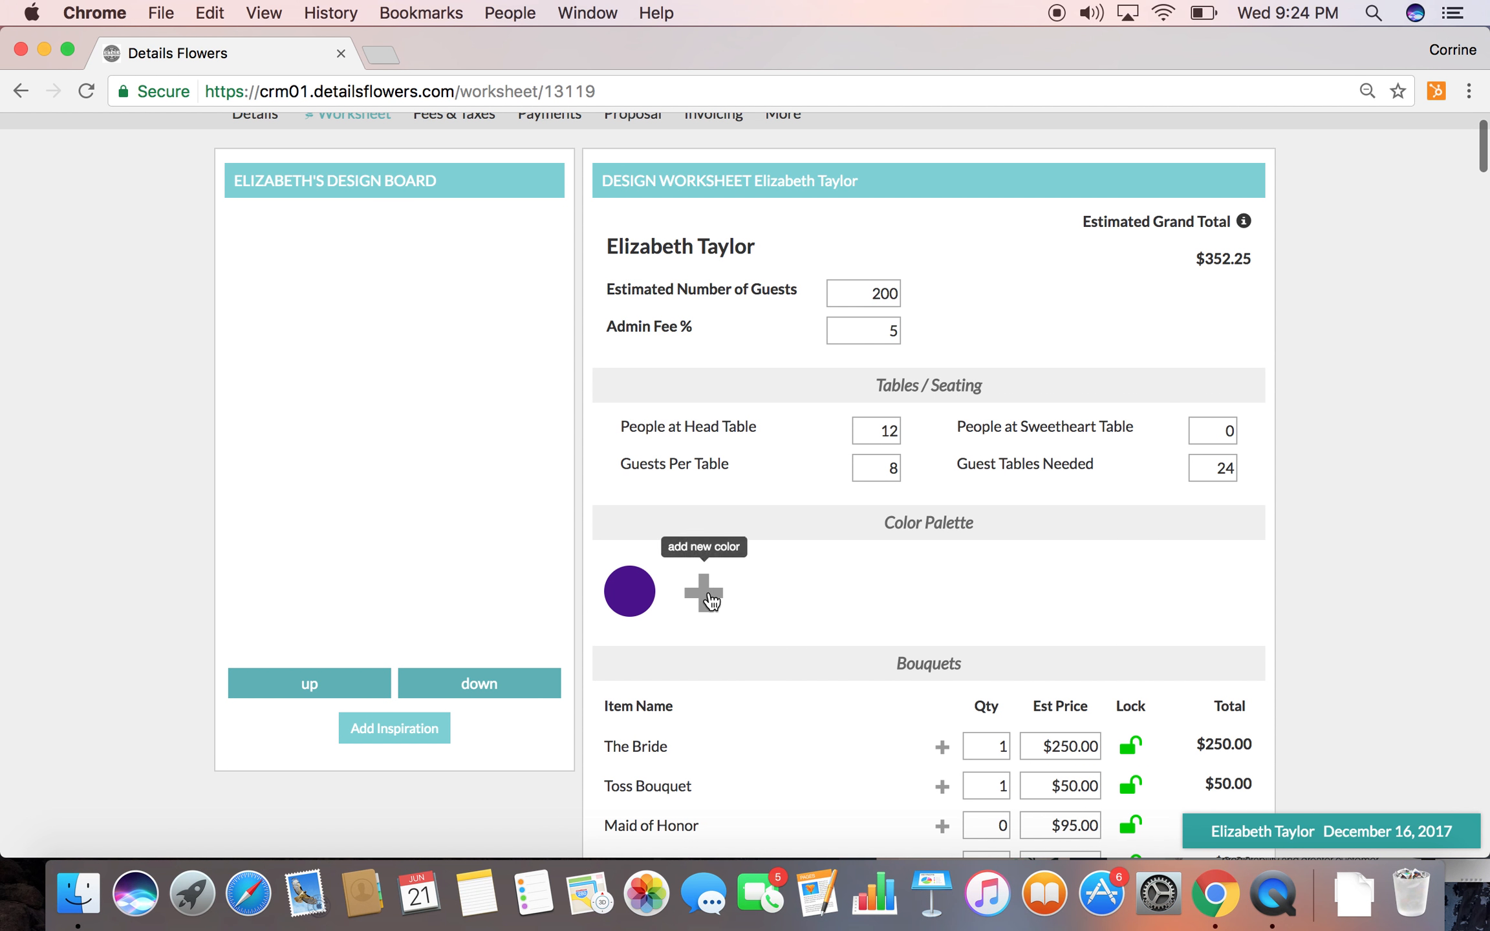
left_click(705, 594)
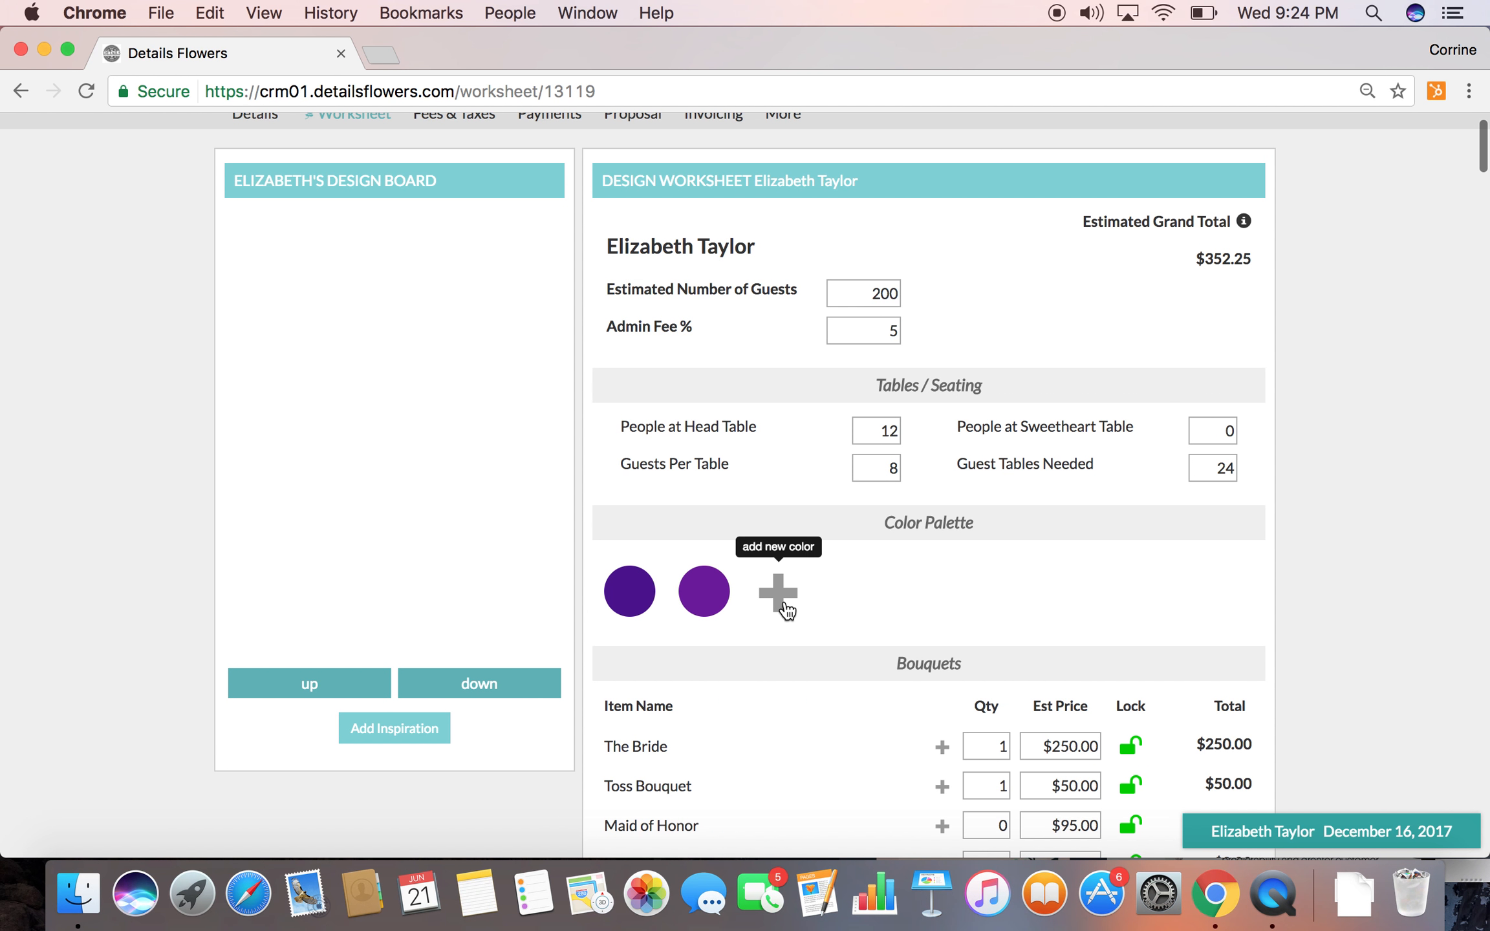
left_click(782, 598)
left_click(797, 683)
left_click(853, 592)
left_click(874, 707)
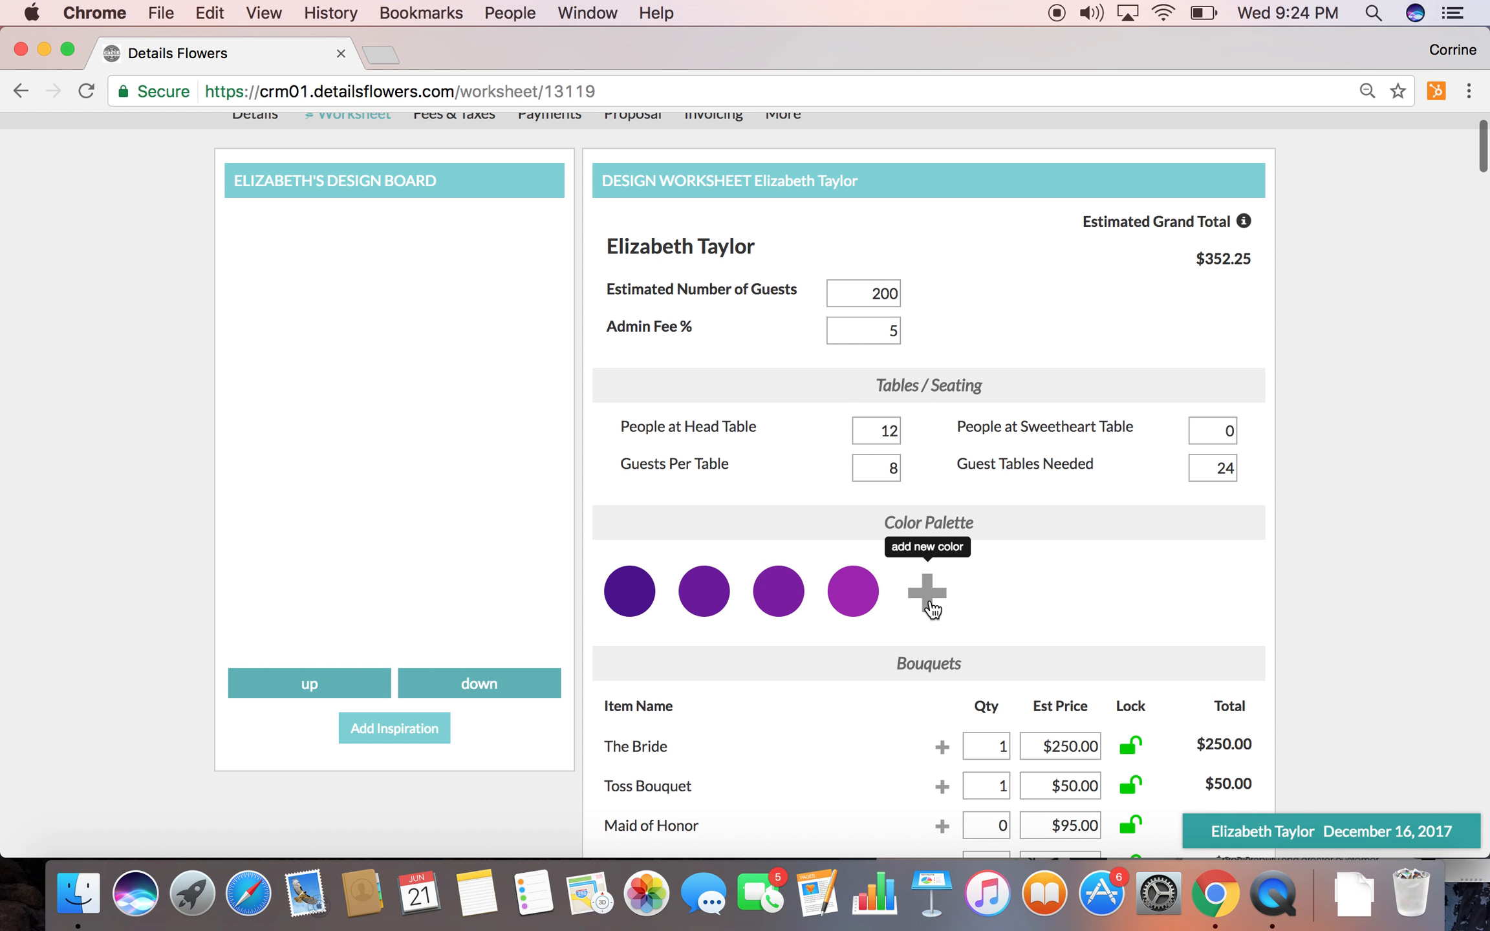
left_click(927, 599)
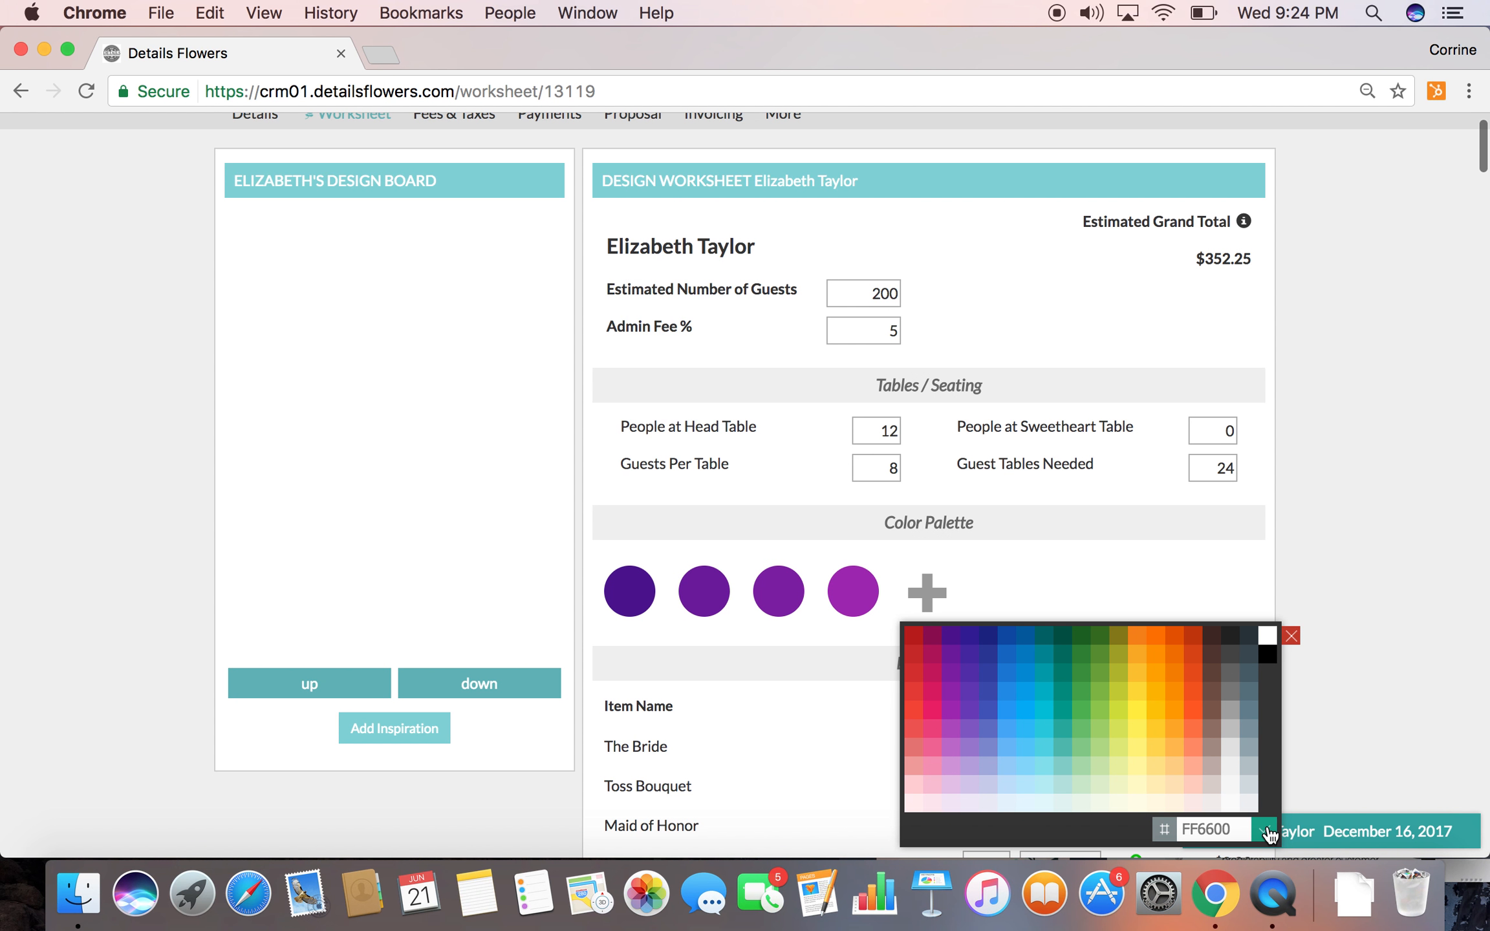
left_click(973, 774)
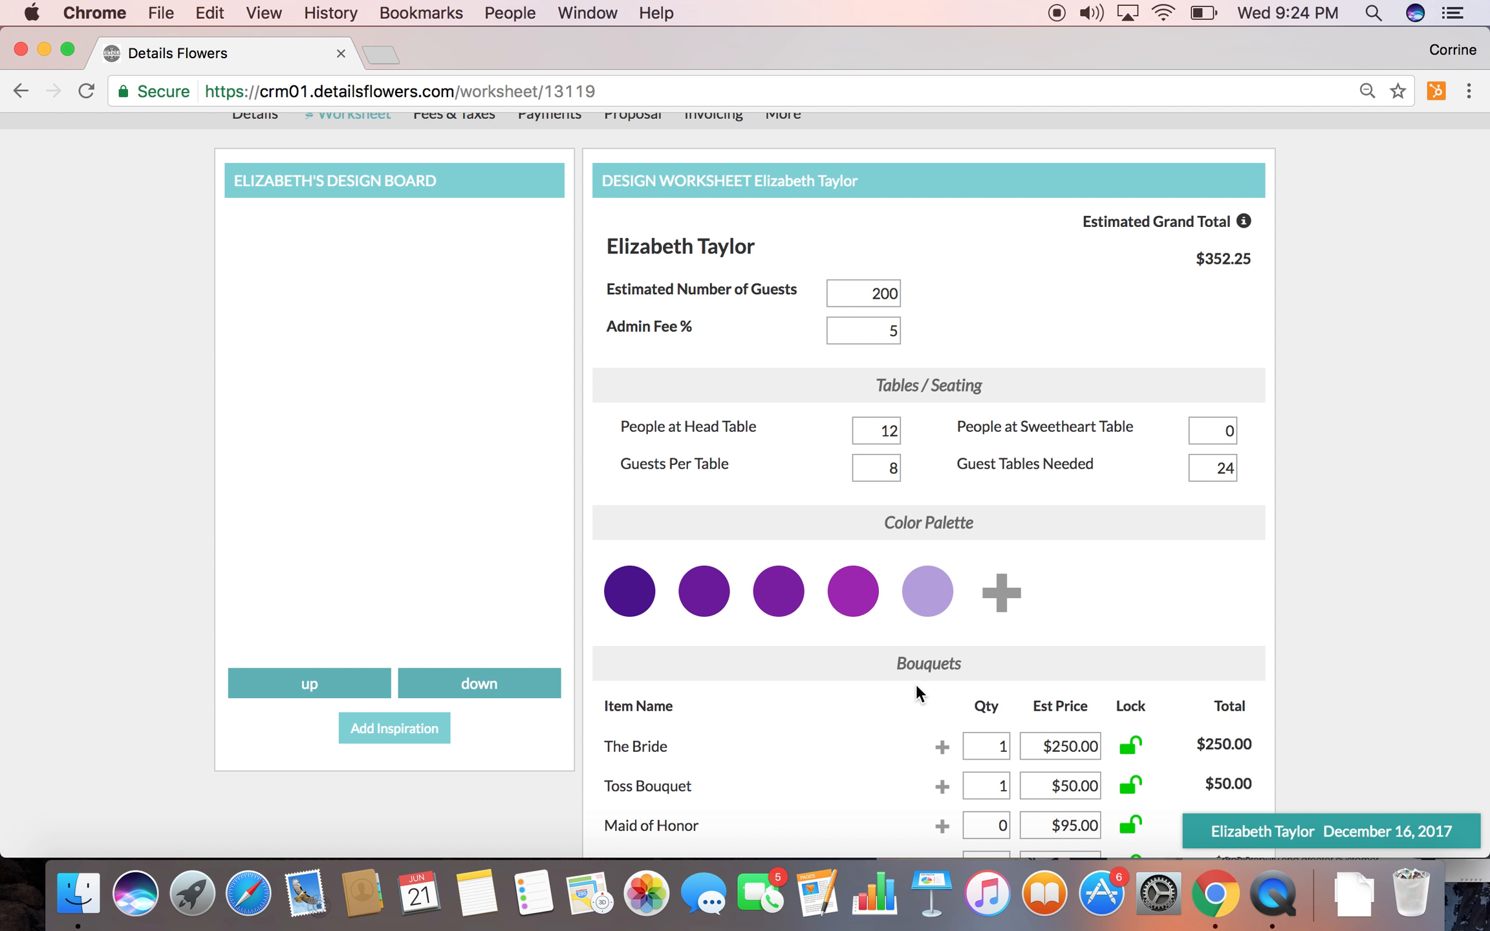
Set the bouquet quantities to 1 for Maid of Honor and 5 for Bridesmaids
scroll(914, 687, "down", 4)
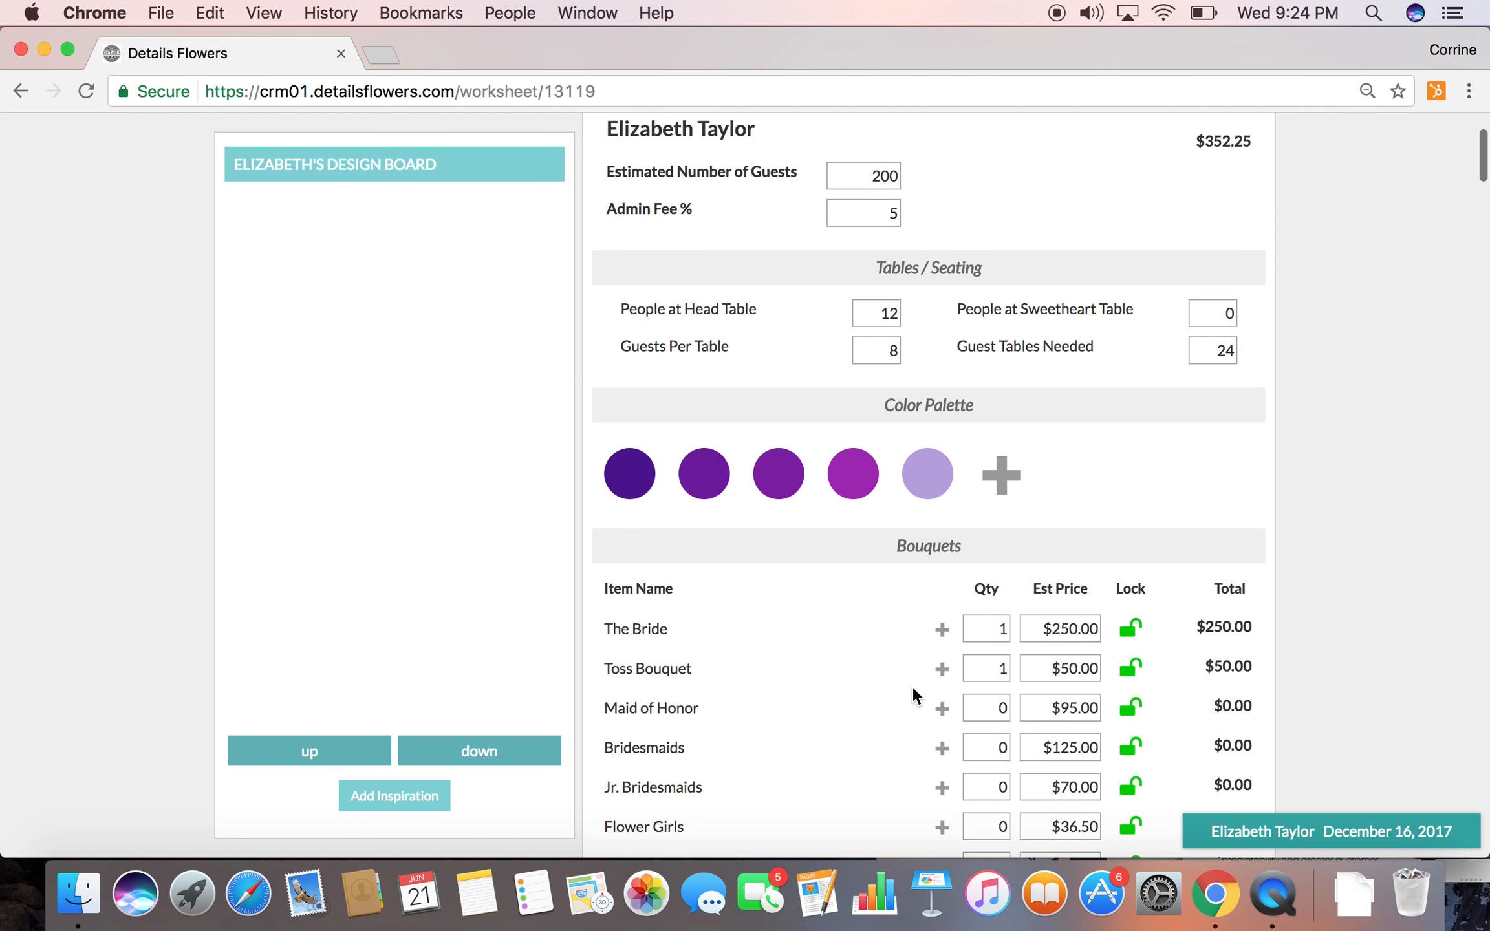
scroll(913, 690, "down", 5)
scroll(914, 690, "down", 1)
left_click(983, 496)
key("BackSpace")
type("1")
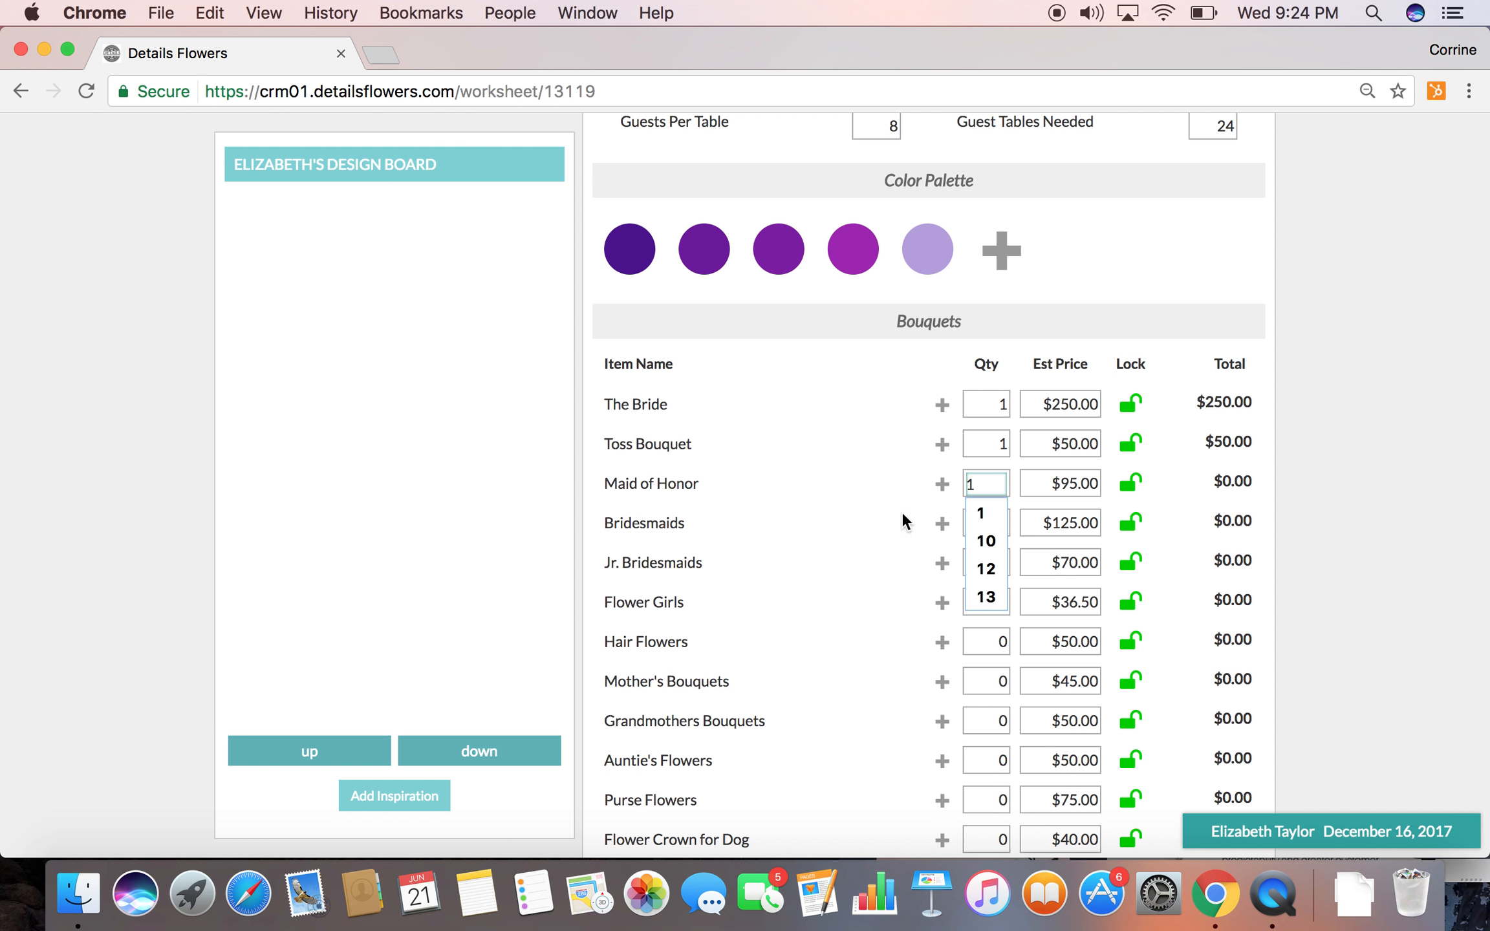
double_click(977, 526)
left_click(886, 531)
Set the estimated price of the Maid of Honor bouquet to $125.00
double_click(1049, 485)
type("125")
left_click(854, 509)
Set the Flower Girls quantity in the Bouquets section to 2
scroll(950, 584, "down", 2)
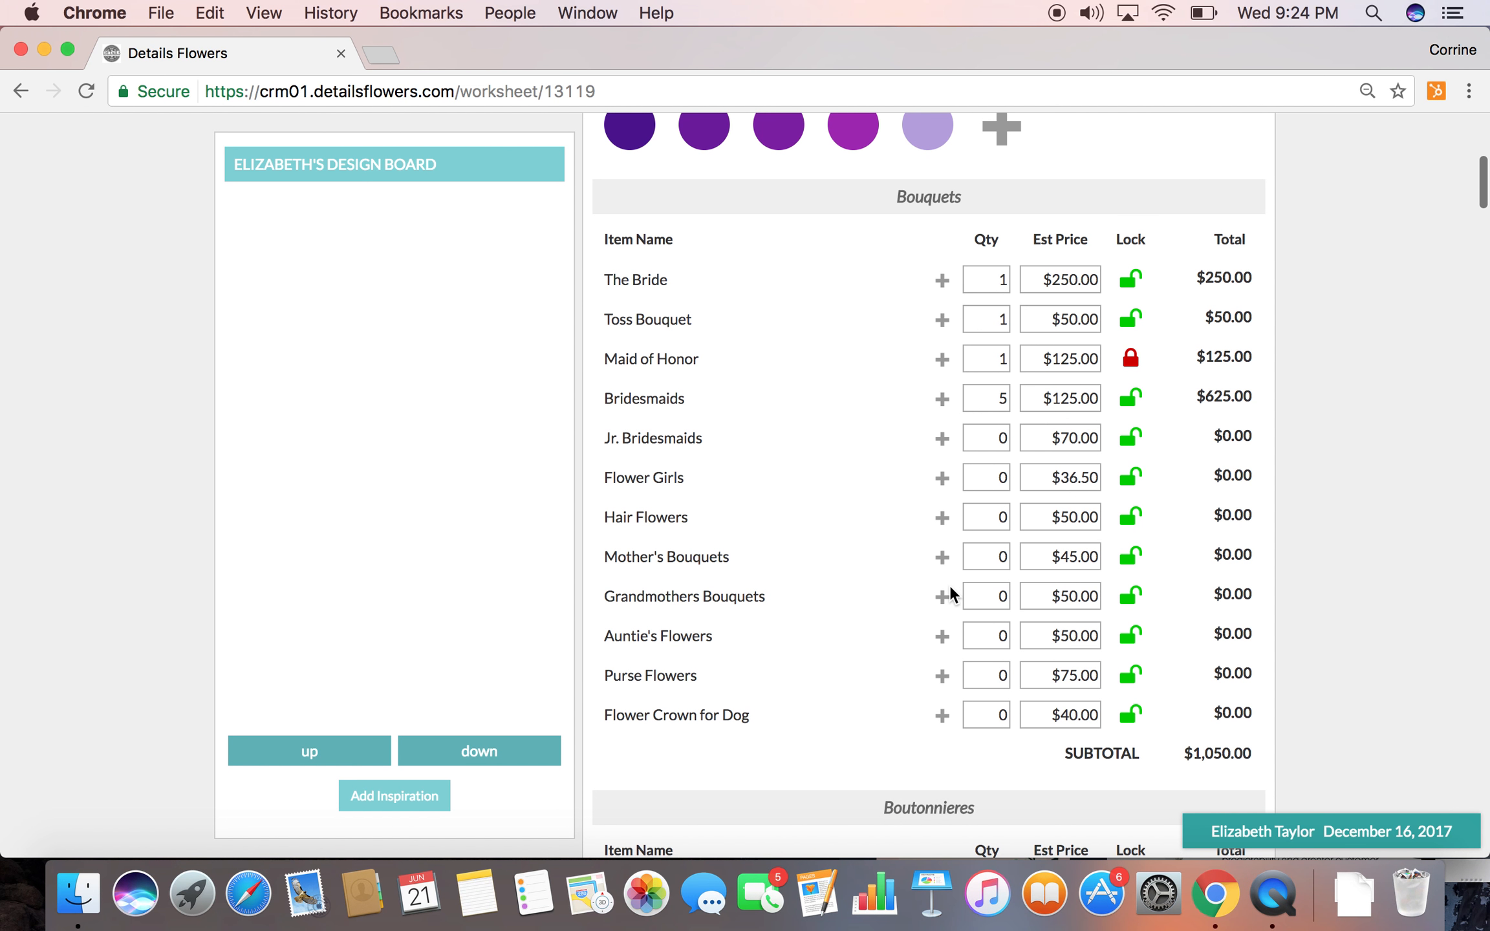
scroll(950, 584, "down", 1)
double_click(988, 442)
type("2")
left_click(853, 438)
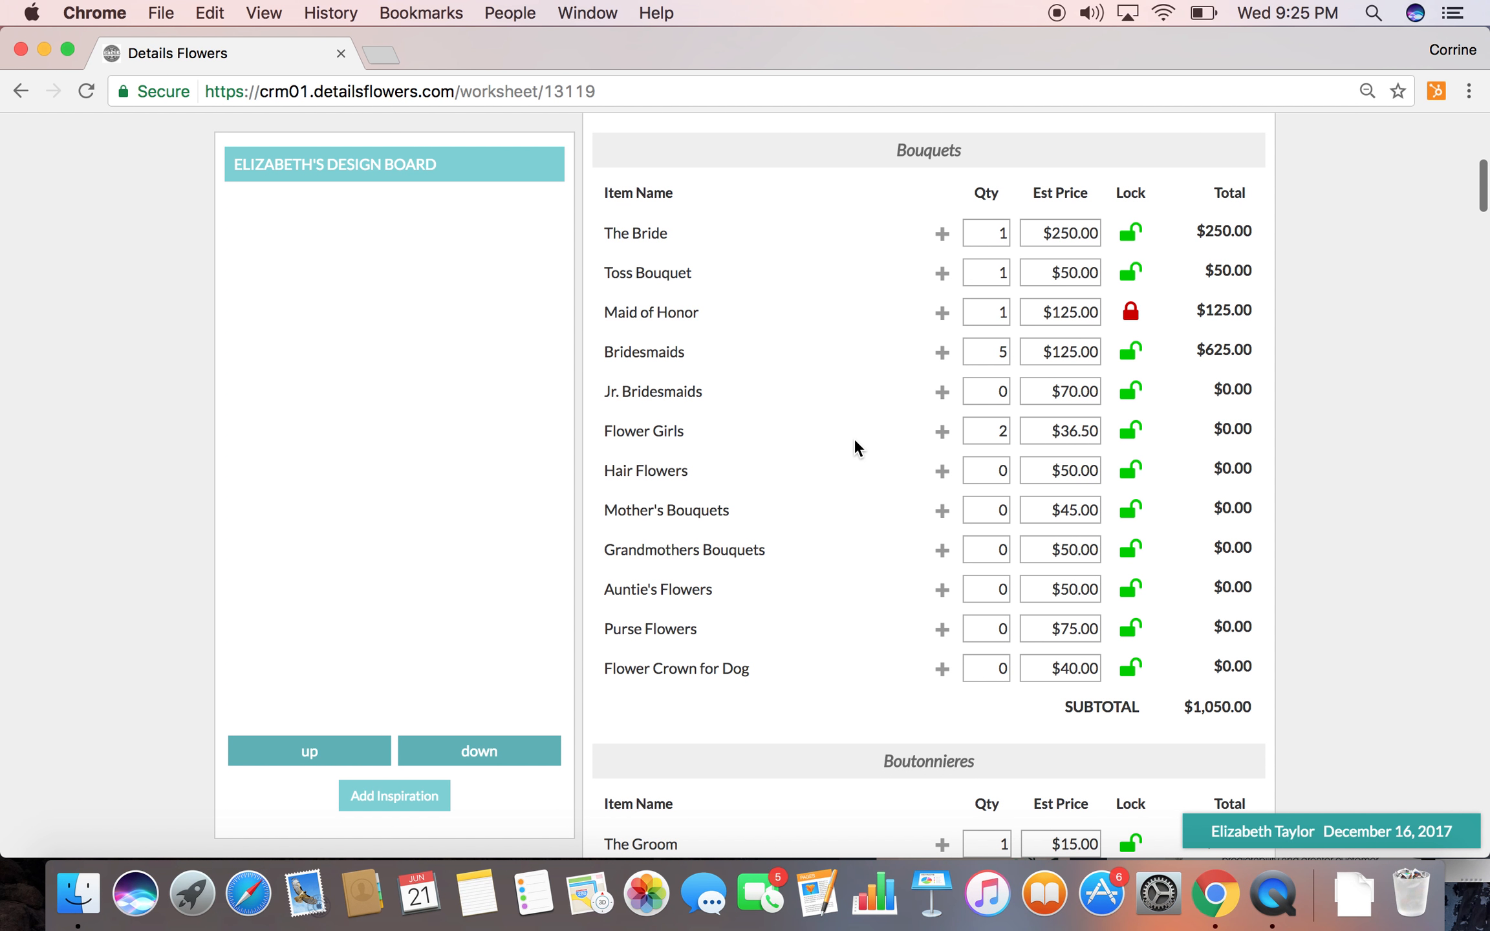
Set the boutonniere quantities to 6 for Groomsmen and 2 for Ring Bearers
scroll(874, 546, "down", 6)
double_click(980, 489)
type("6")
left_click(845, 626)
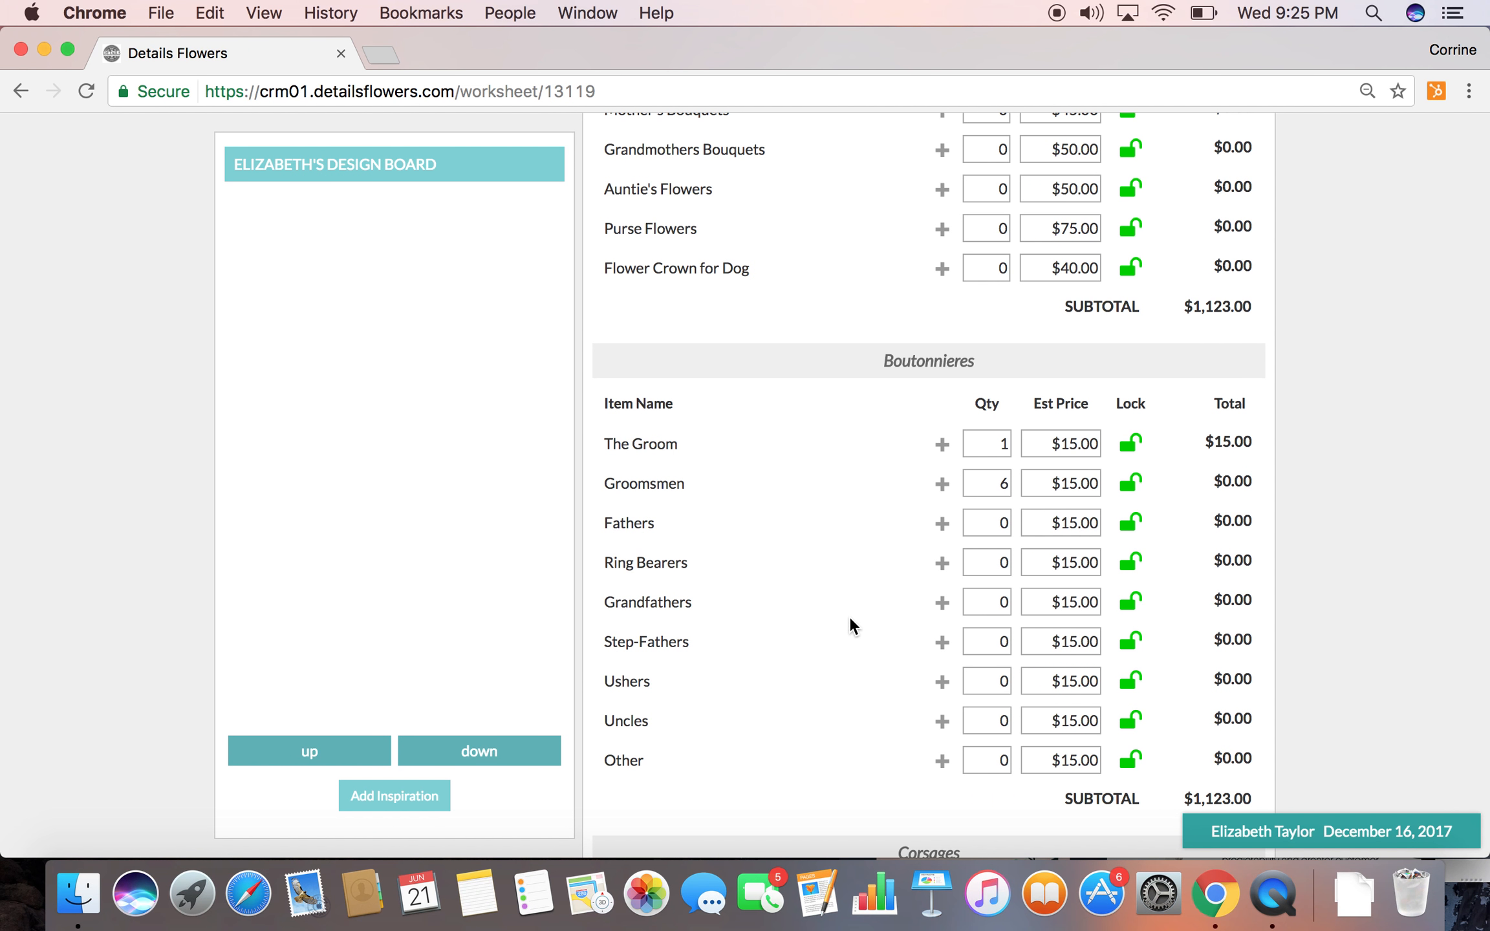
double_click(982, 564)
type("2")
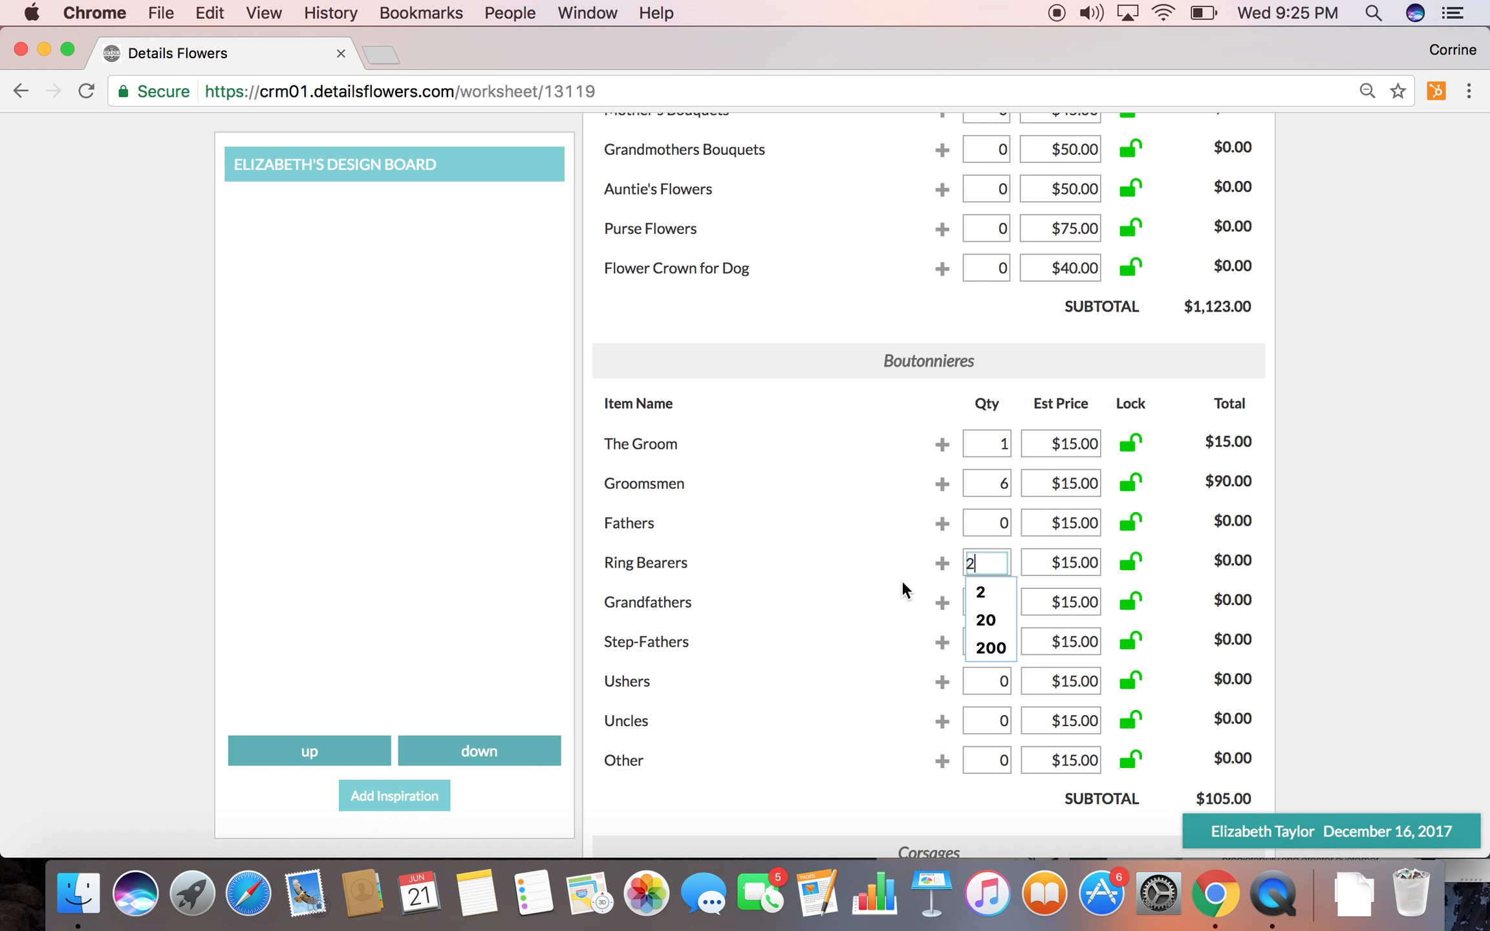
left_click(906, 592)
Set the boutonniere quantities to 1 for Fathers, 1 for Step-Fathers and 2 for Grandfathers
double_click(988, 523)
type("1")
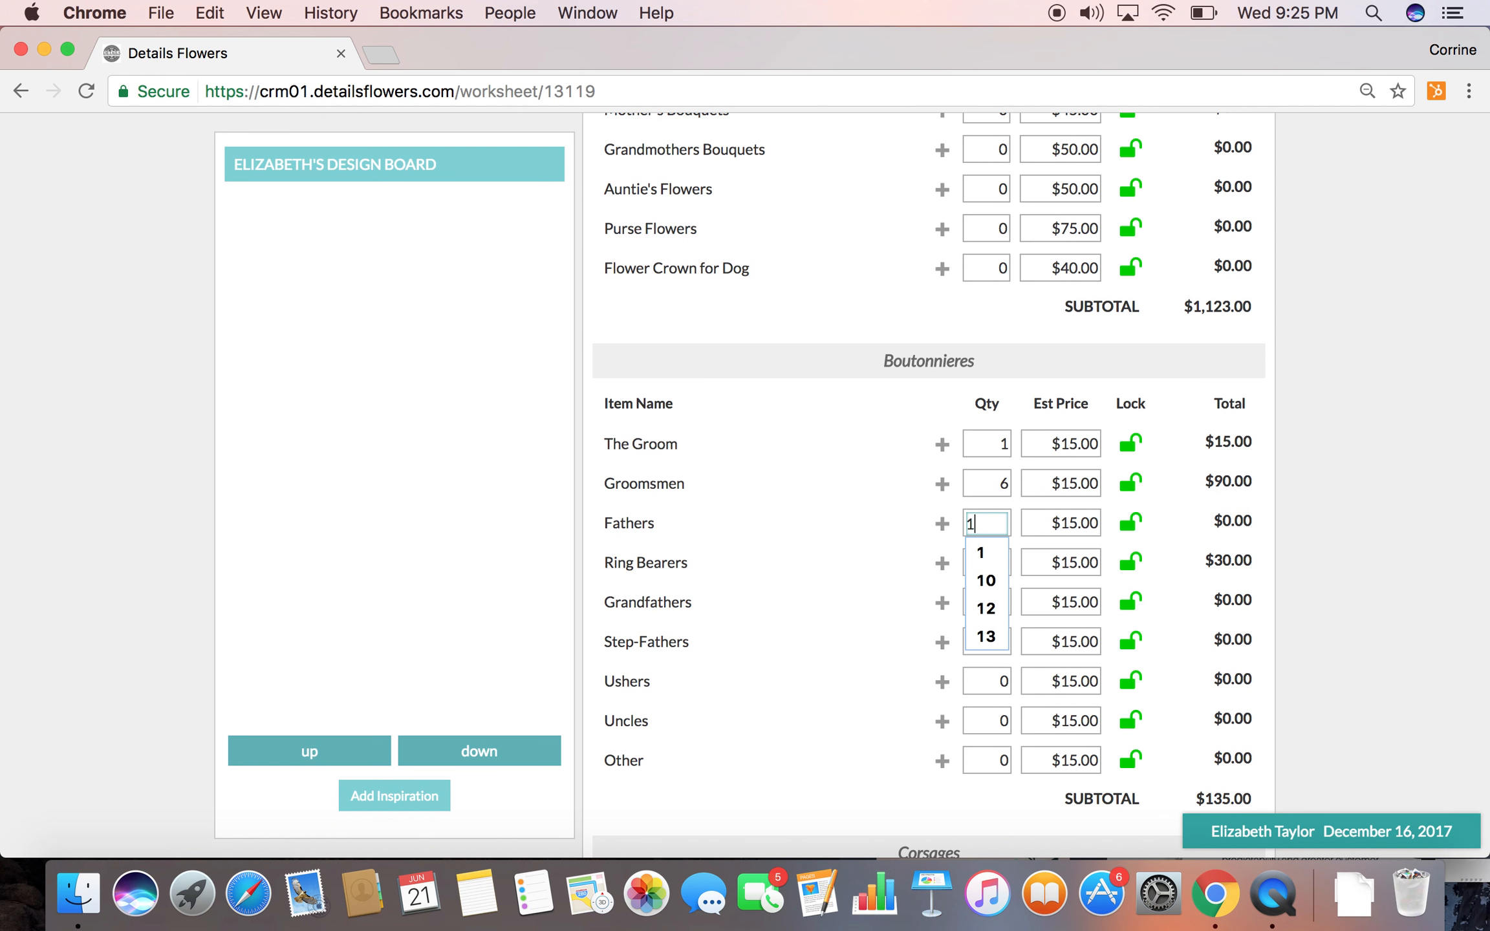
left_click(845, 598)
double_click(992, 637)
type("1")
double_click(988, 616)
type("2")
left_click(864, 604)
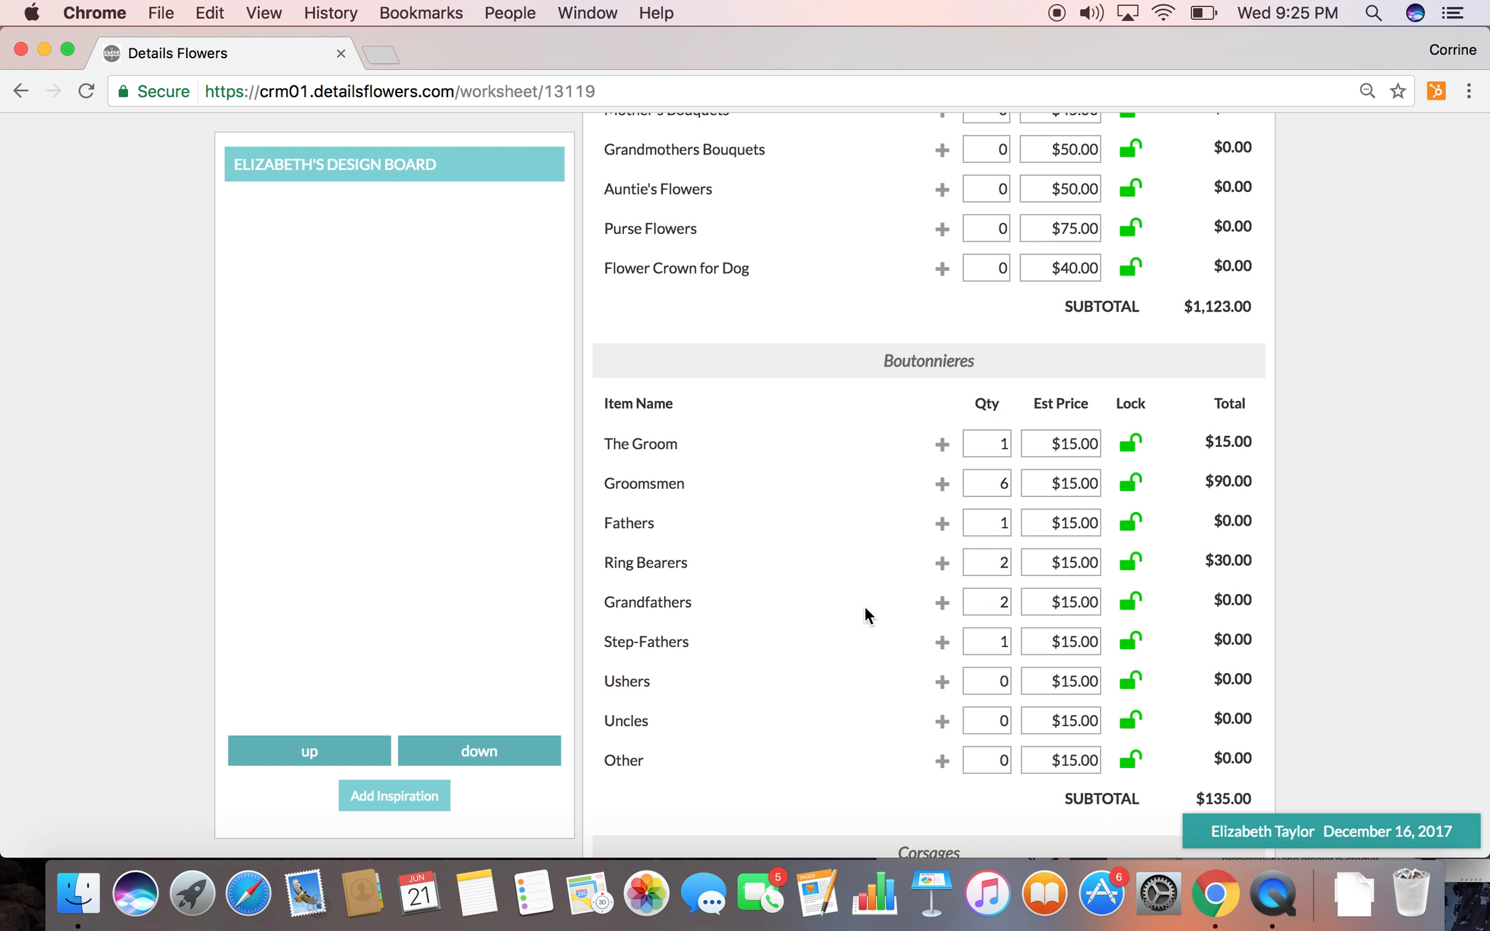
Set the Mothers corsage quantity to 2
scroll(826, 762, "down", 5)
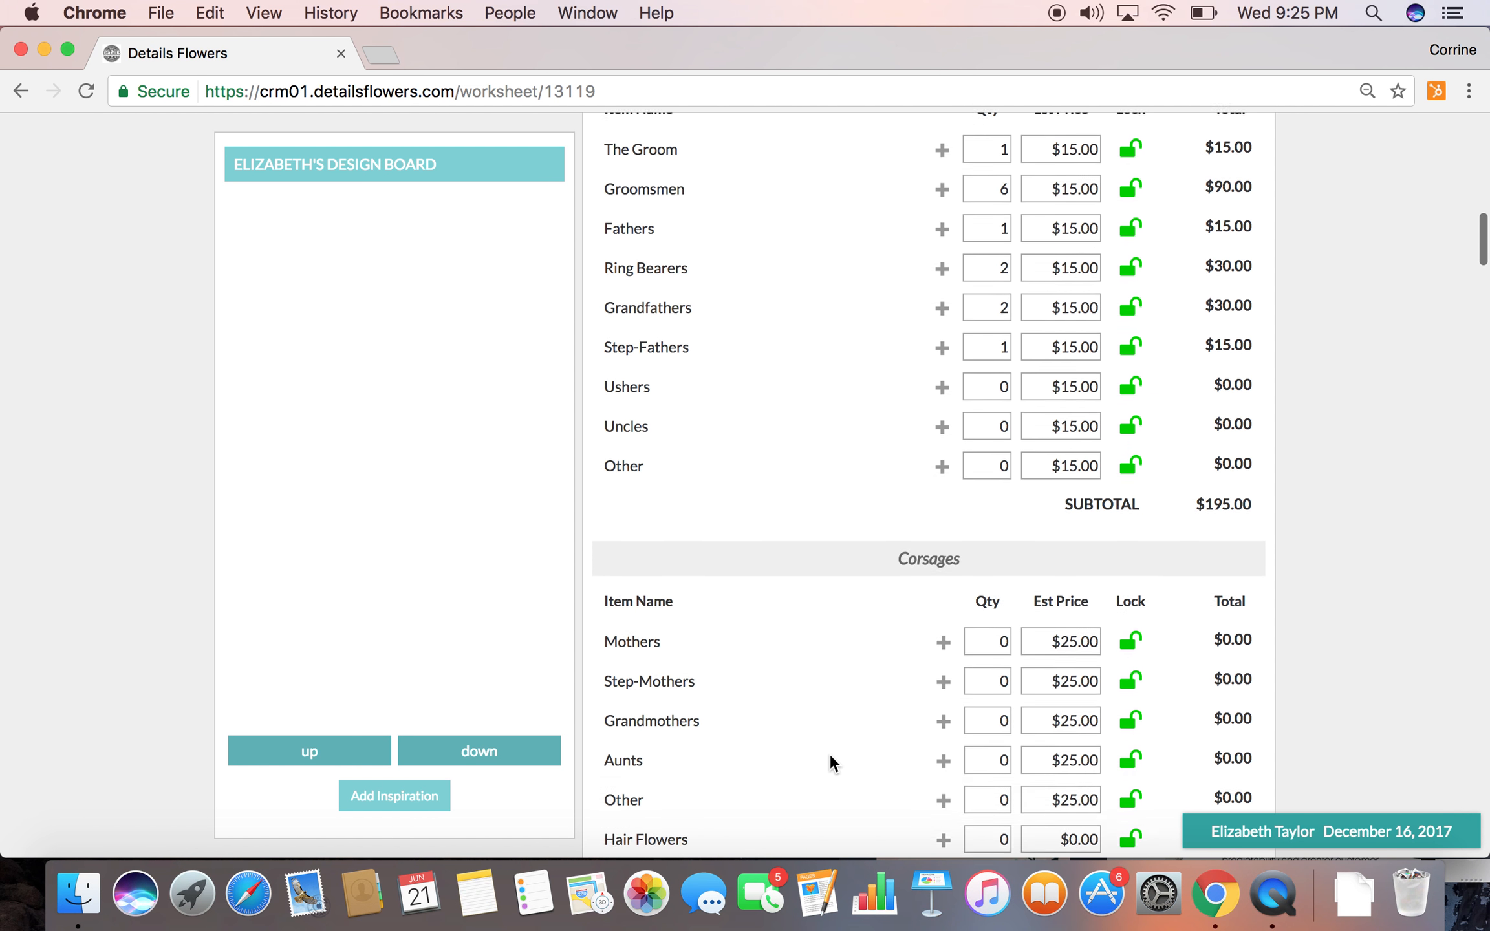
scroll(756, 663, "down", 3)
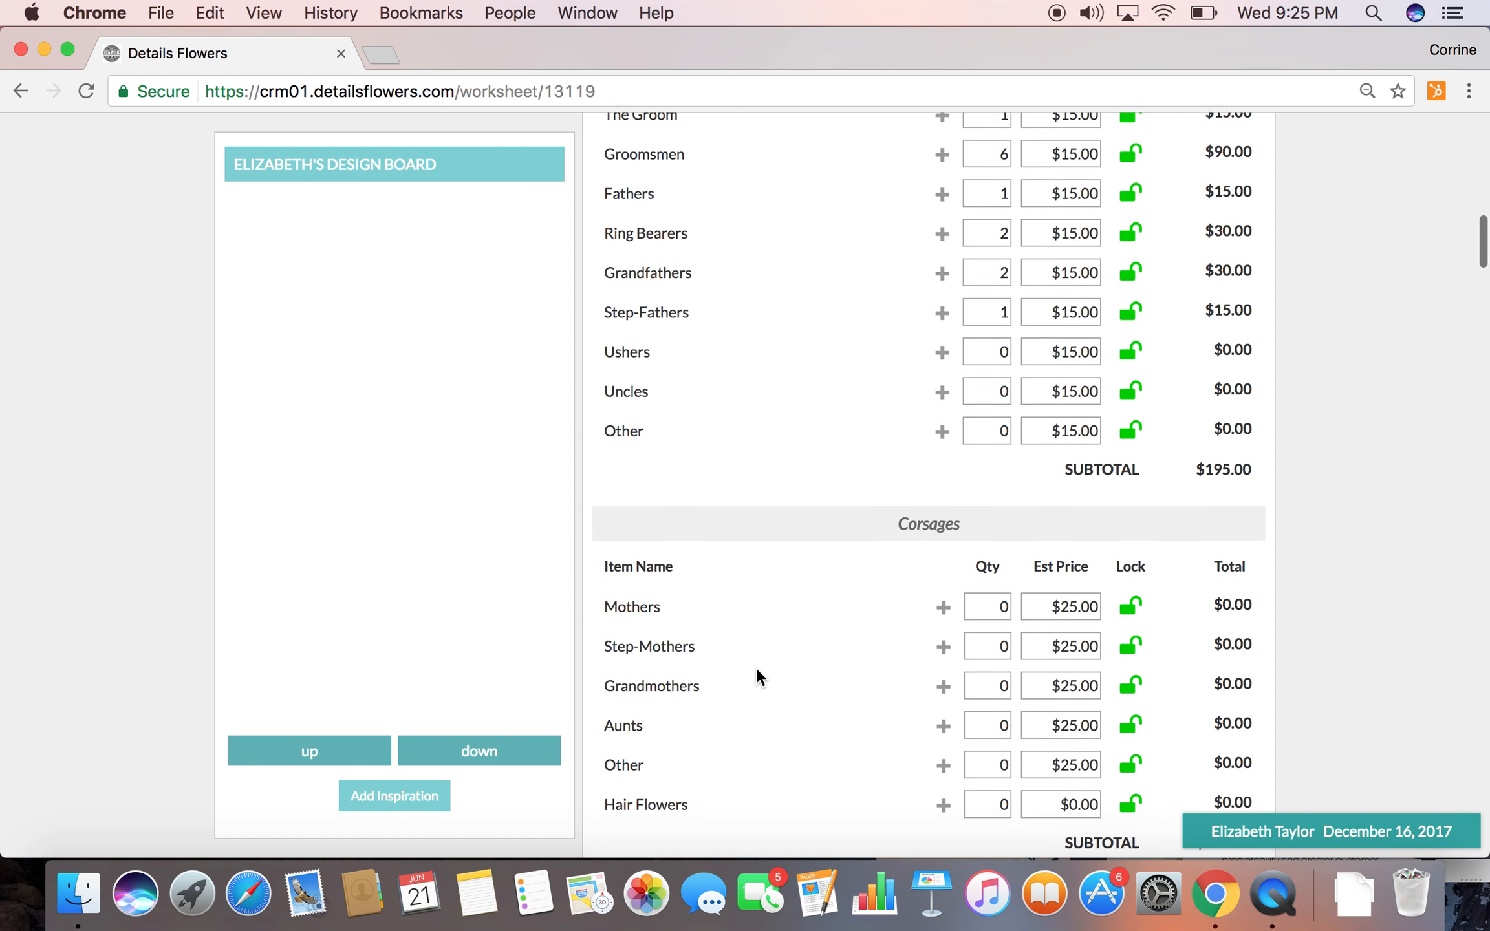
double_click(987, 468)
type("2")
left_click(899, 598)
Set the Ceremony Designs quantities to 1 Bamboo Structure and 12 Aisle Décor
scroll(899, 598, "down", 3)
scroll(899, 597, "down", 4)
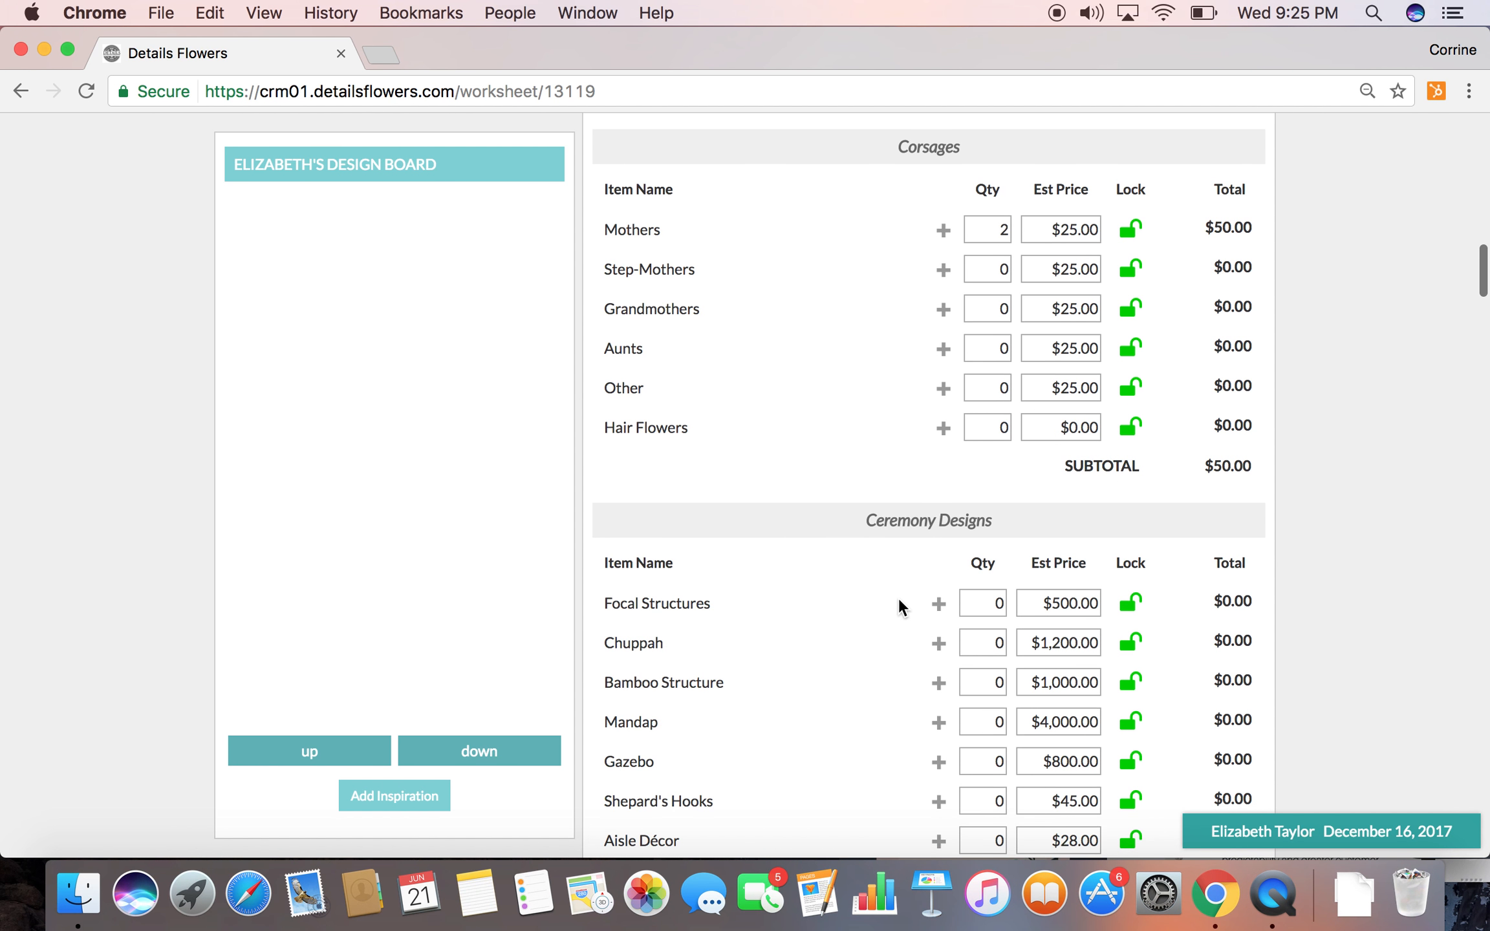
scroll(899, 589, "down", 5)
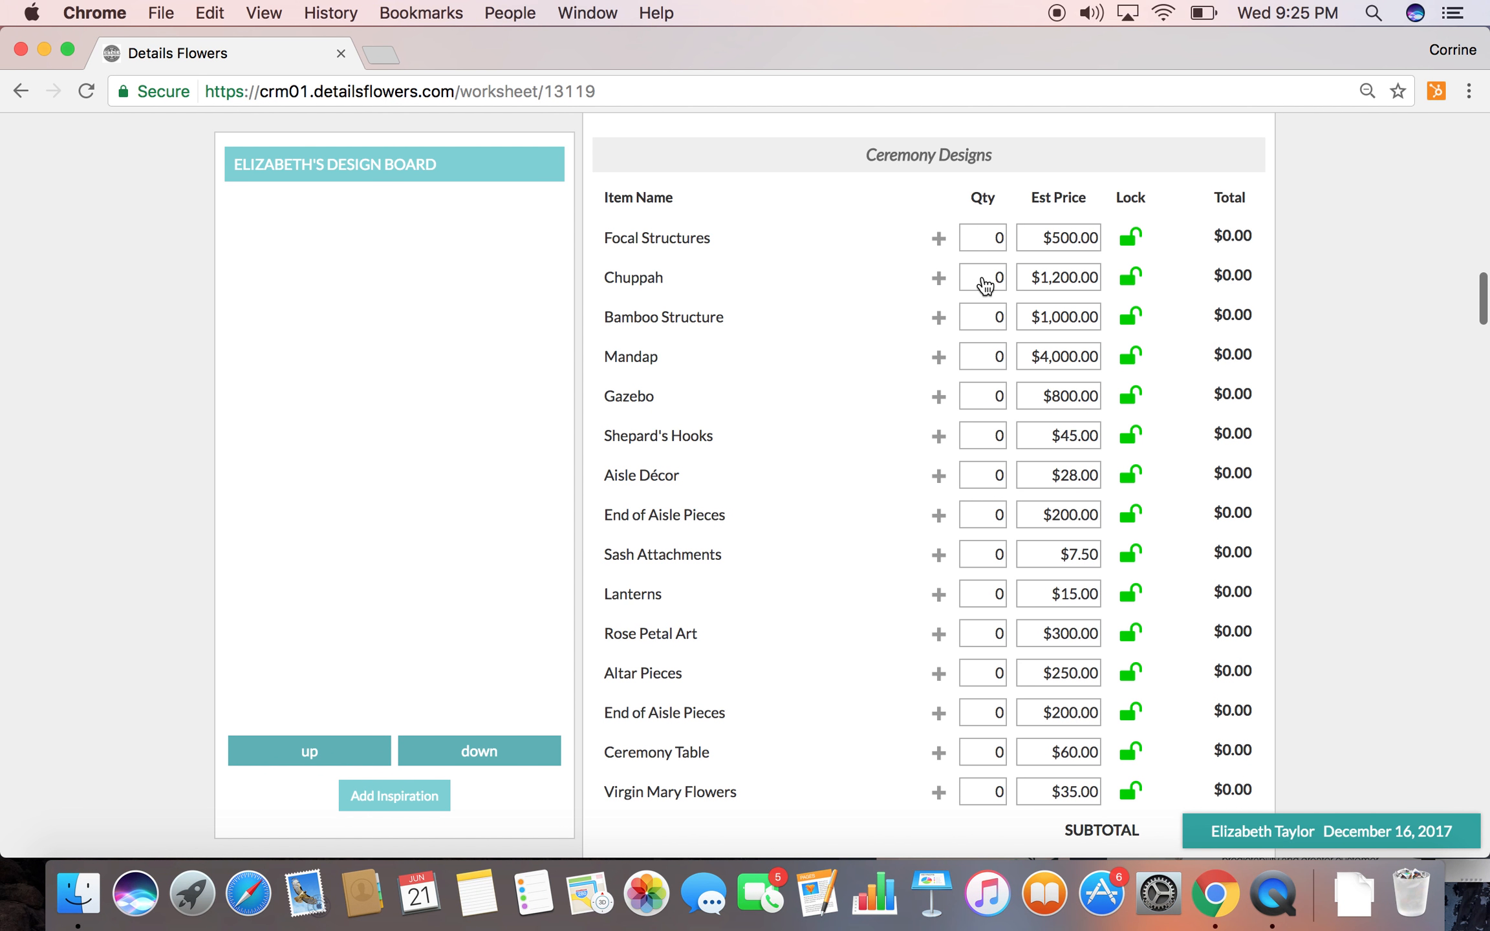
left_click(988, 324)
type("1")
scroll(873, 519, "down", 2)
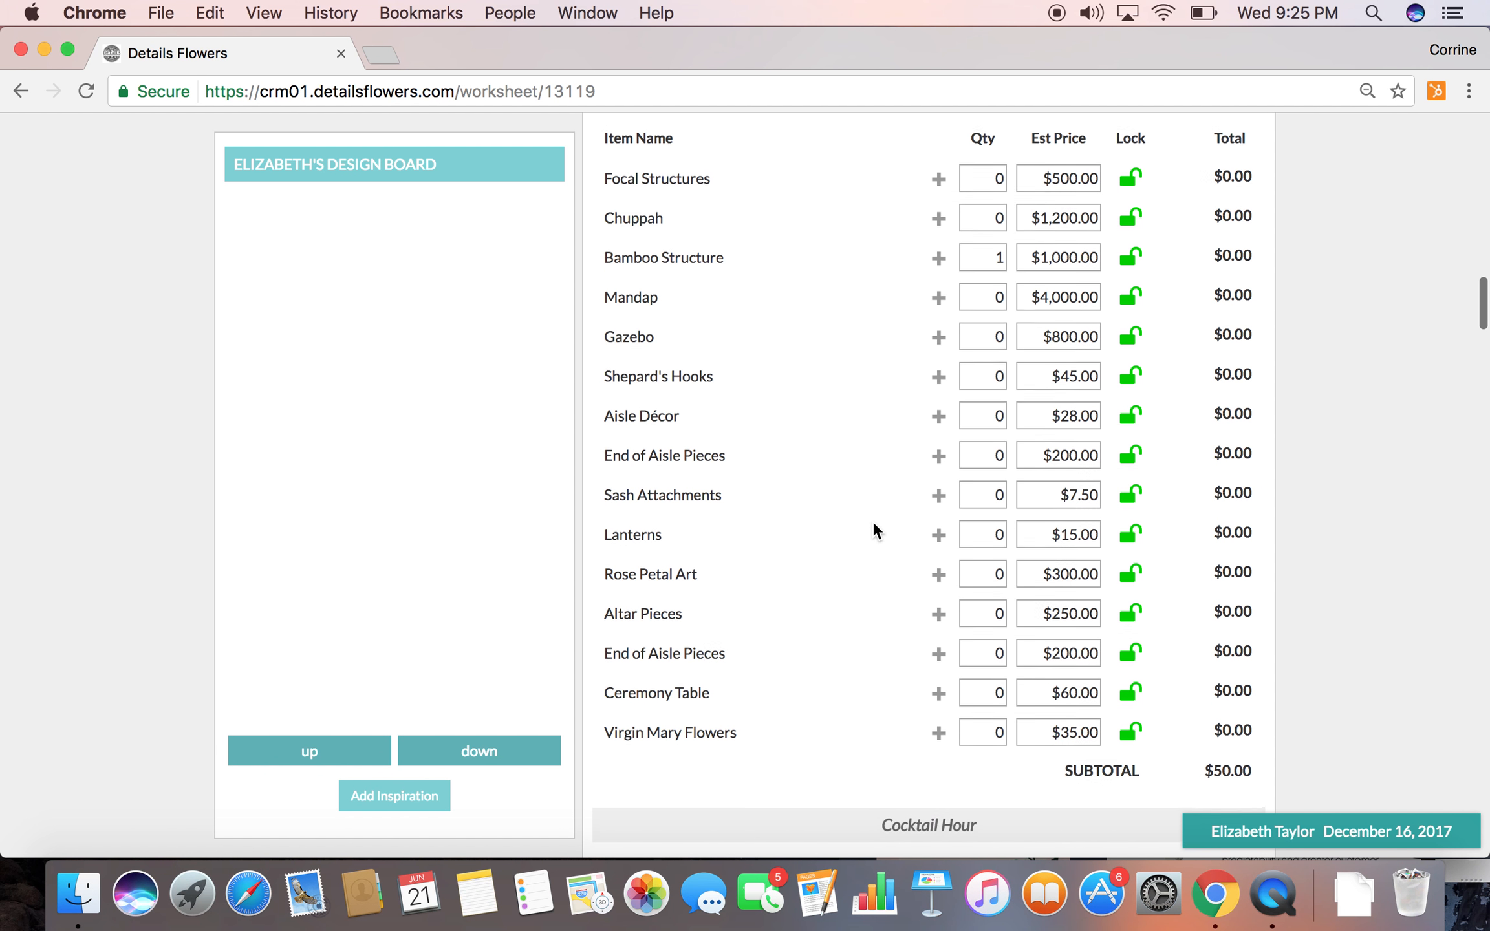
left_click(984, 418)
type("12")
left_click(846, 410)
Set the Cocktail Hour quantities to 3 for Cocktail Tables (high) and 3 for the item directly above it
scroll(869, 548, "down", 15)
left_click(984, 396)
type("3")
left_click(983, 439)
type("3")
left_click(927, 543)
Set the Reception Flowers quantities to 12 Tall Pieces and 12 Medium Pieces #1
scroll(921, 364, "down", 5)
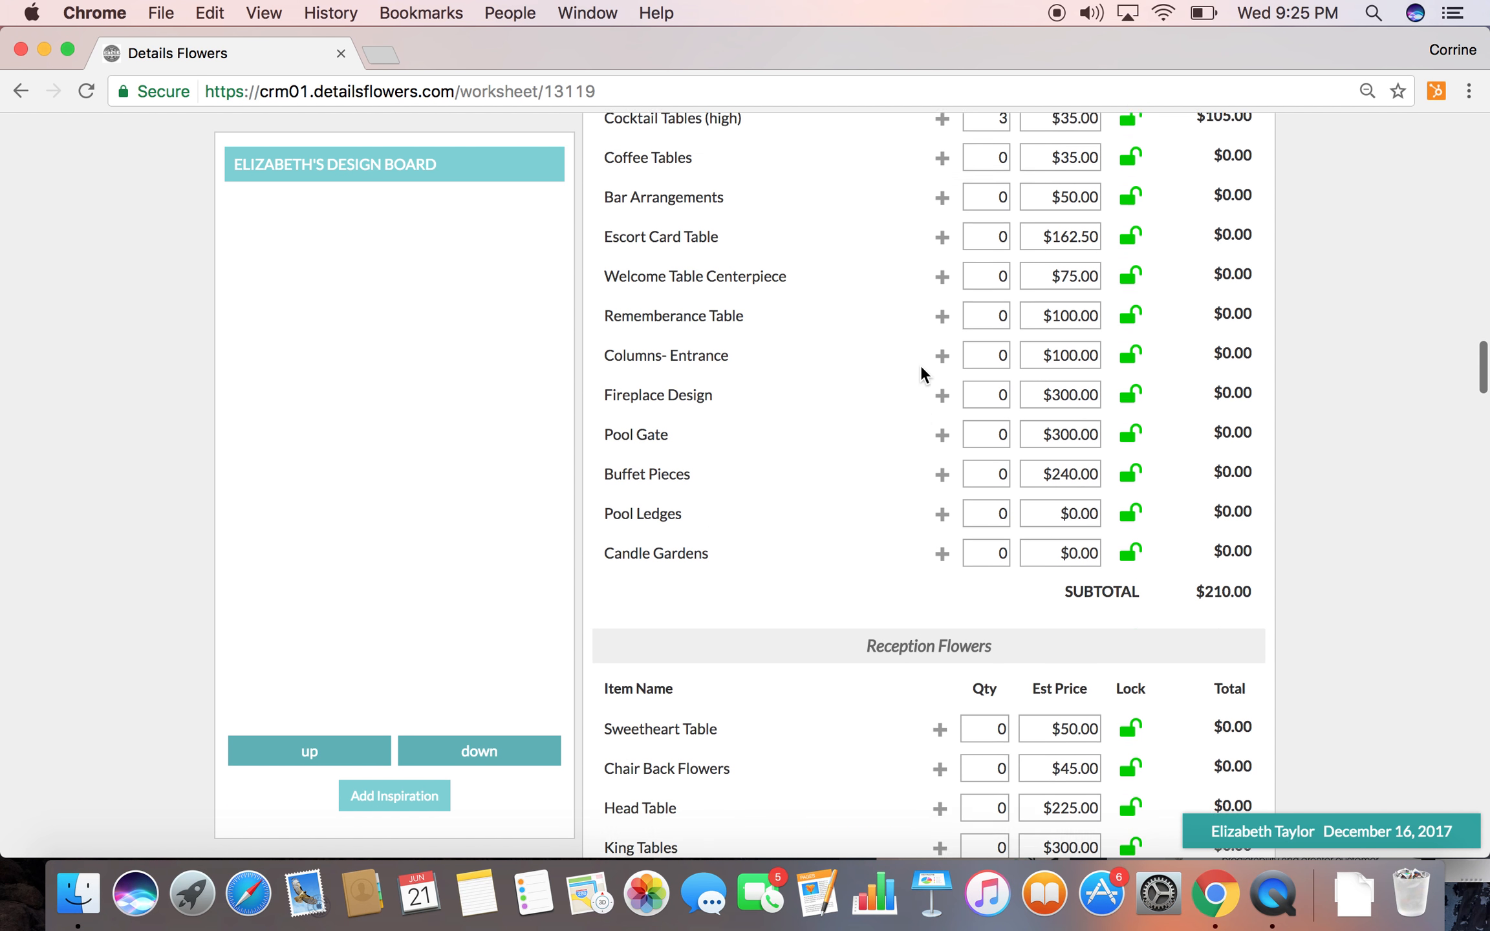
scroll(921, 364, "down", 6)
left_click(967, 496)
type("12")
left_click(906, 484)
left_click(990, 537)
type("12")
Change the estimated price of Medium Pieces #1 in Reception Flowers
left_click(1051, 529)
type("1")
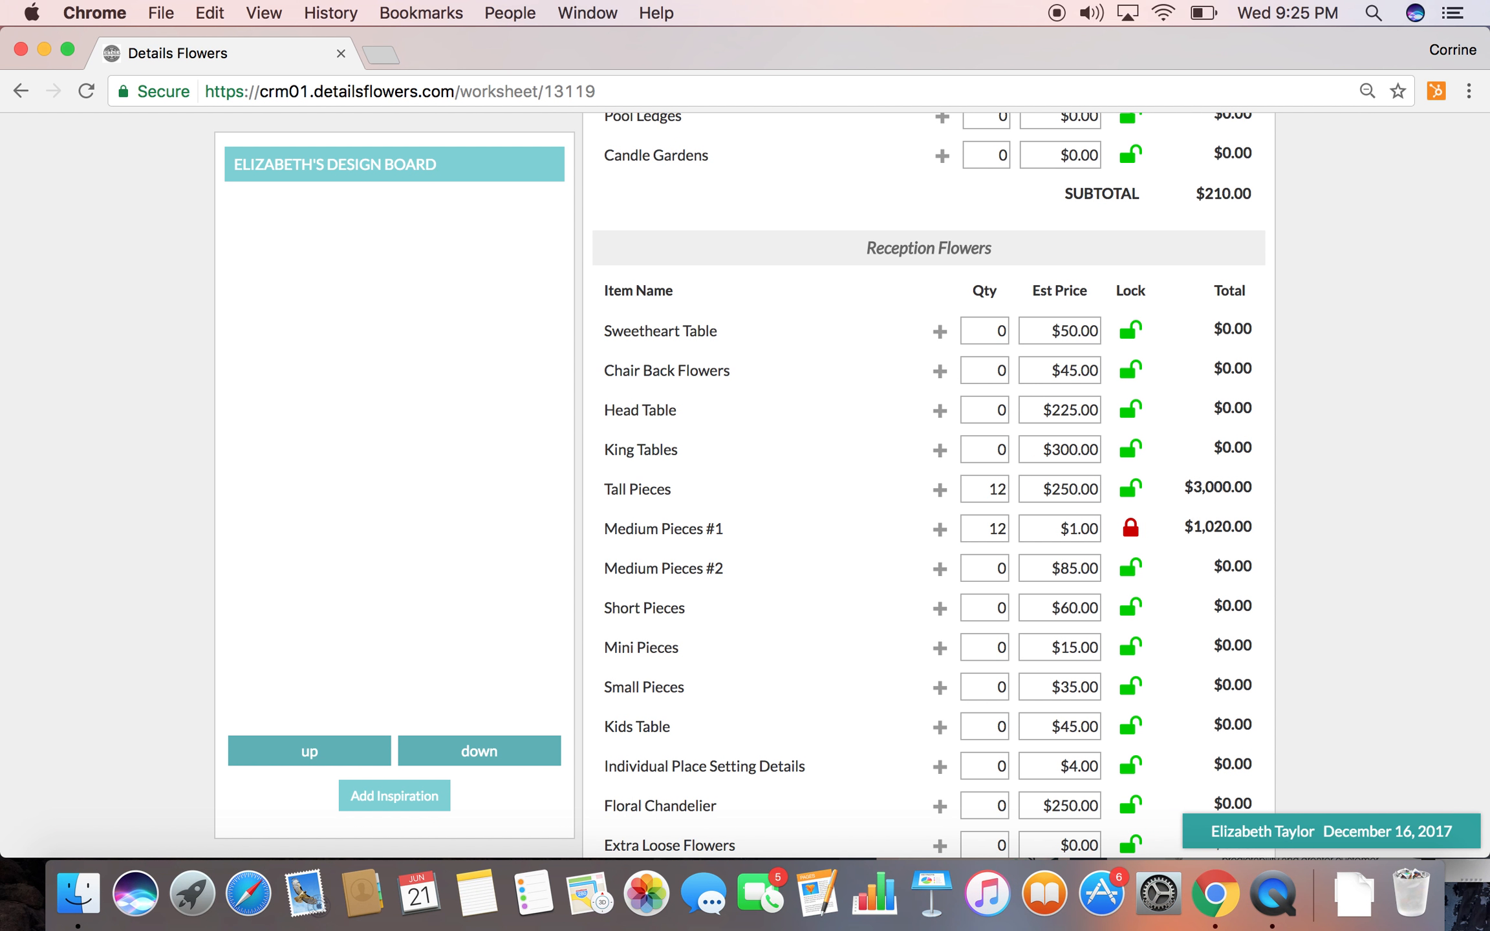
left_click(1052, 535)
type("12")
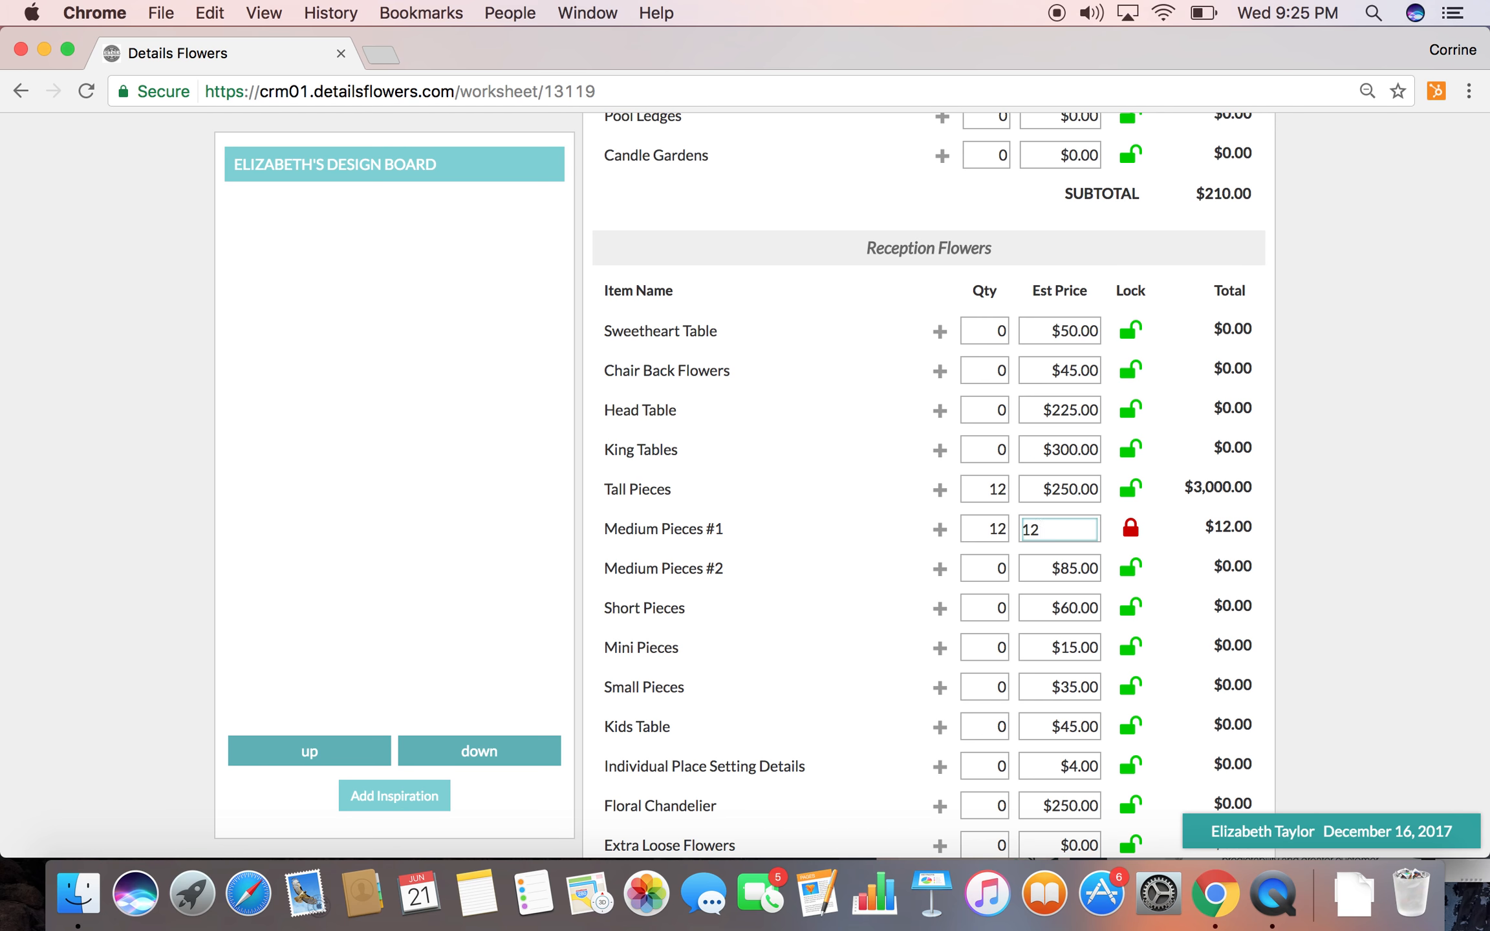
left_click(882, 533)
Assign the event staff: 1 for Event Supervisor, 2 for Strike Crew and 3 for Design Fee
scroll(886, 614, "down", 20)
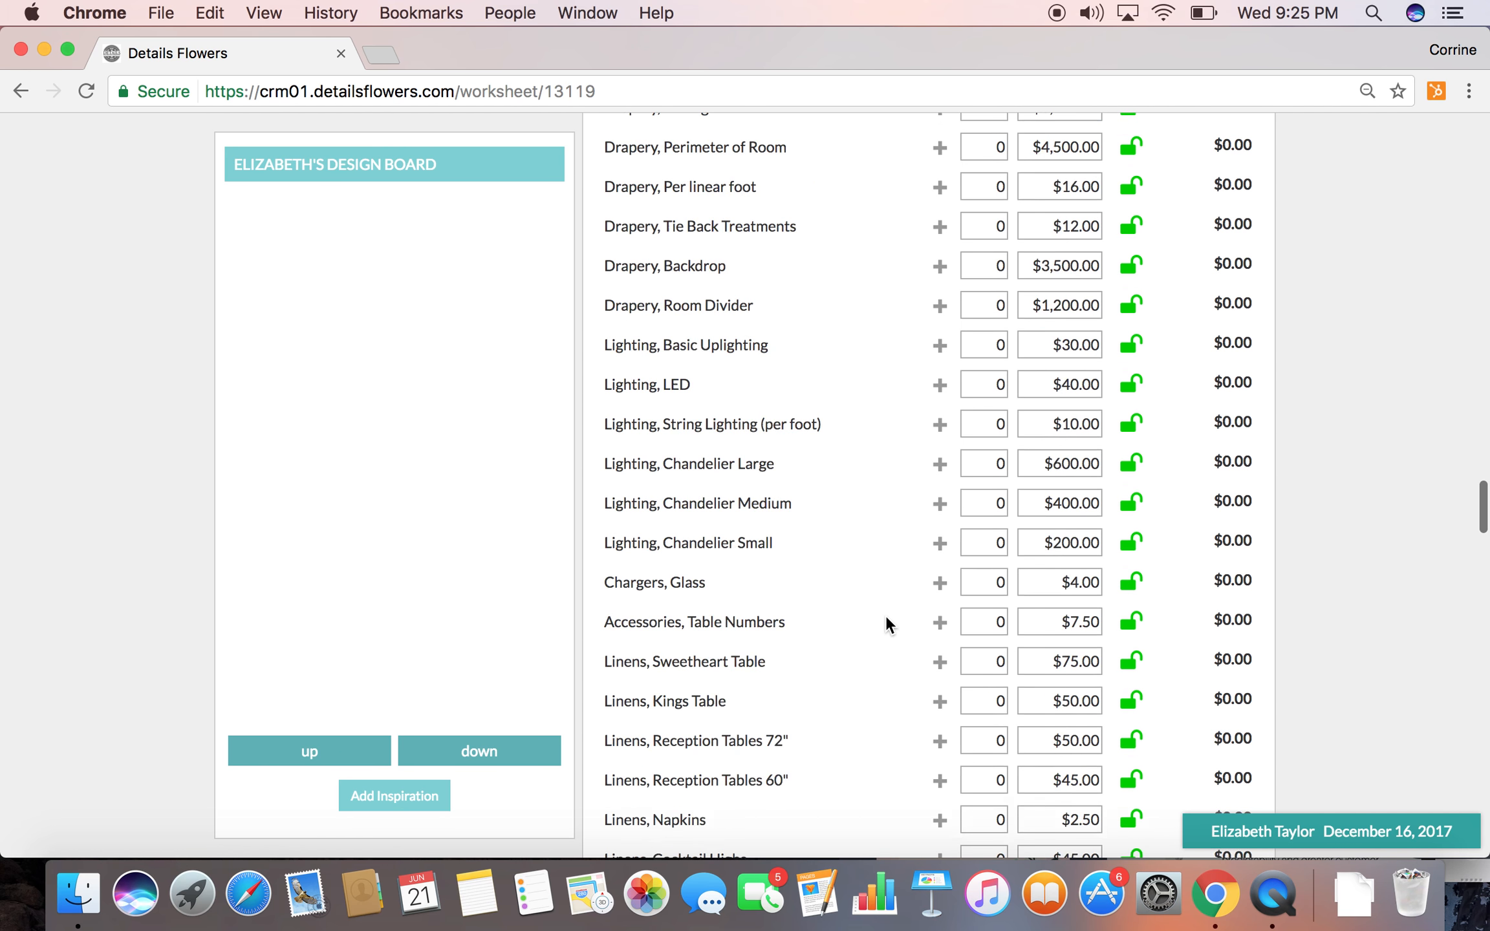
scroll(886, 624, "down", 20)
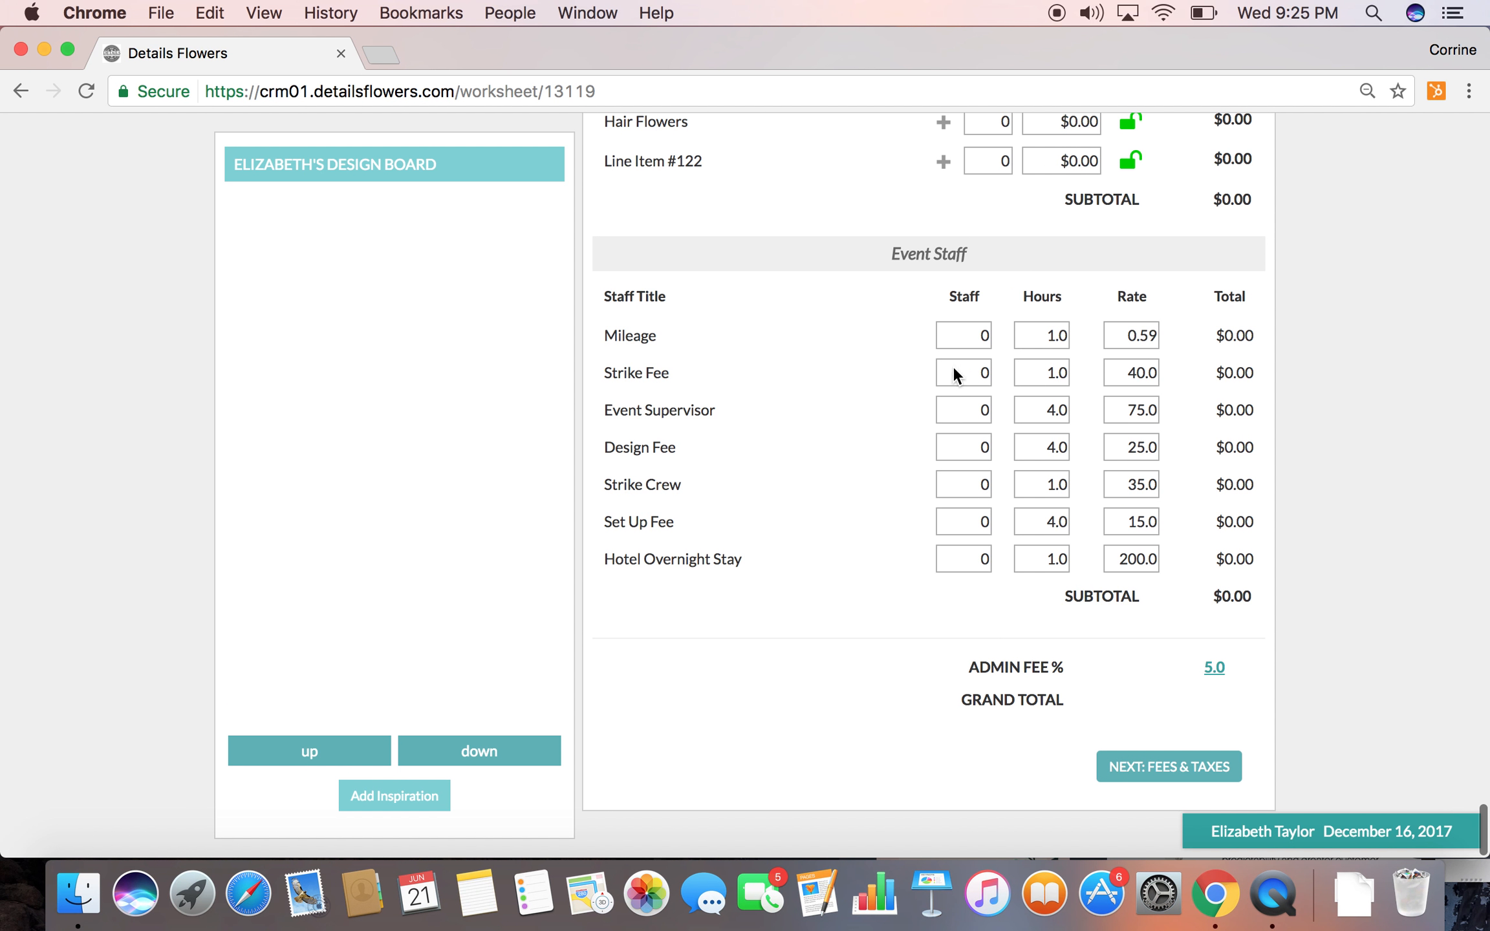
left_click(951, 414)
type("1")
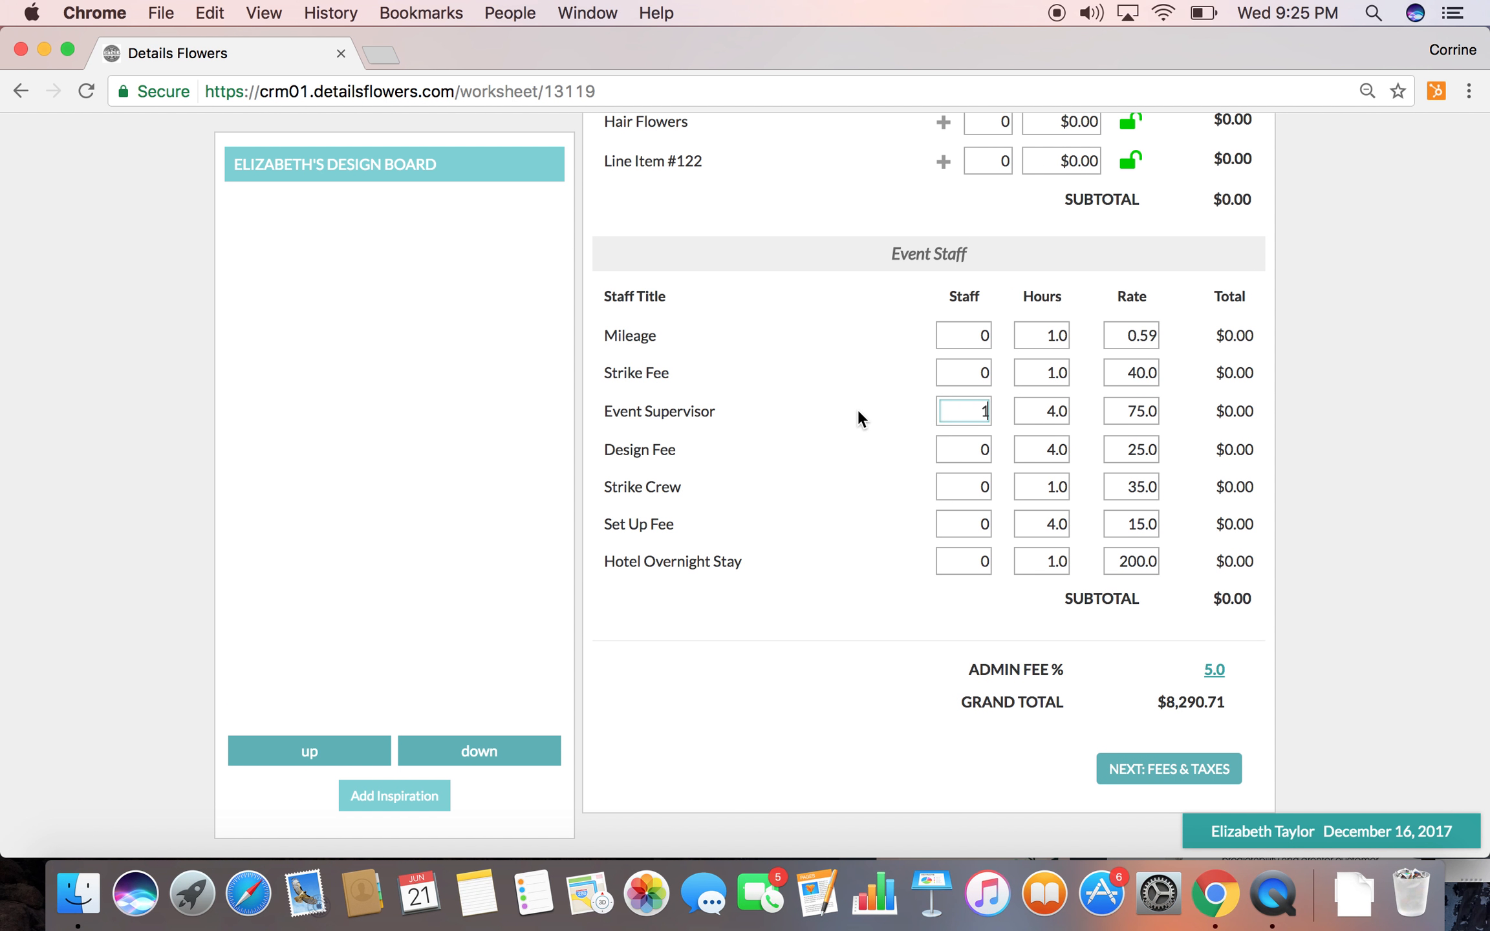
left_click(958, 481)
type("2")
left_click(976, 447)
type("3")
left_click(854, 432)
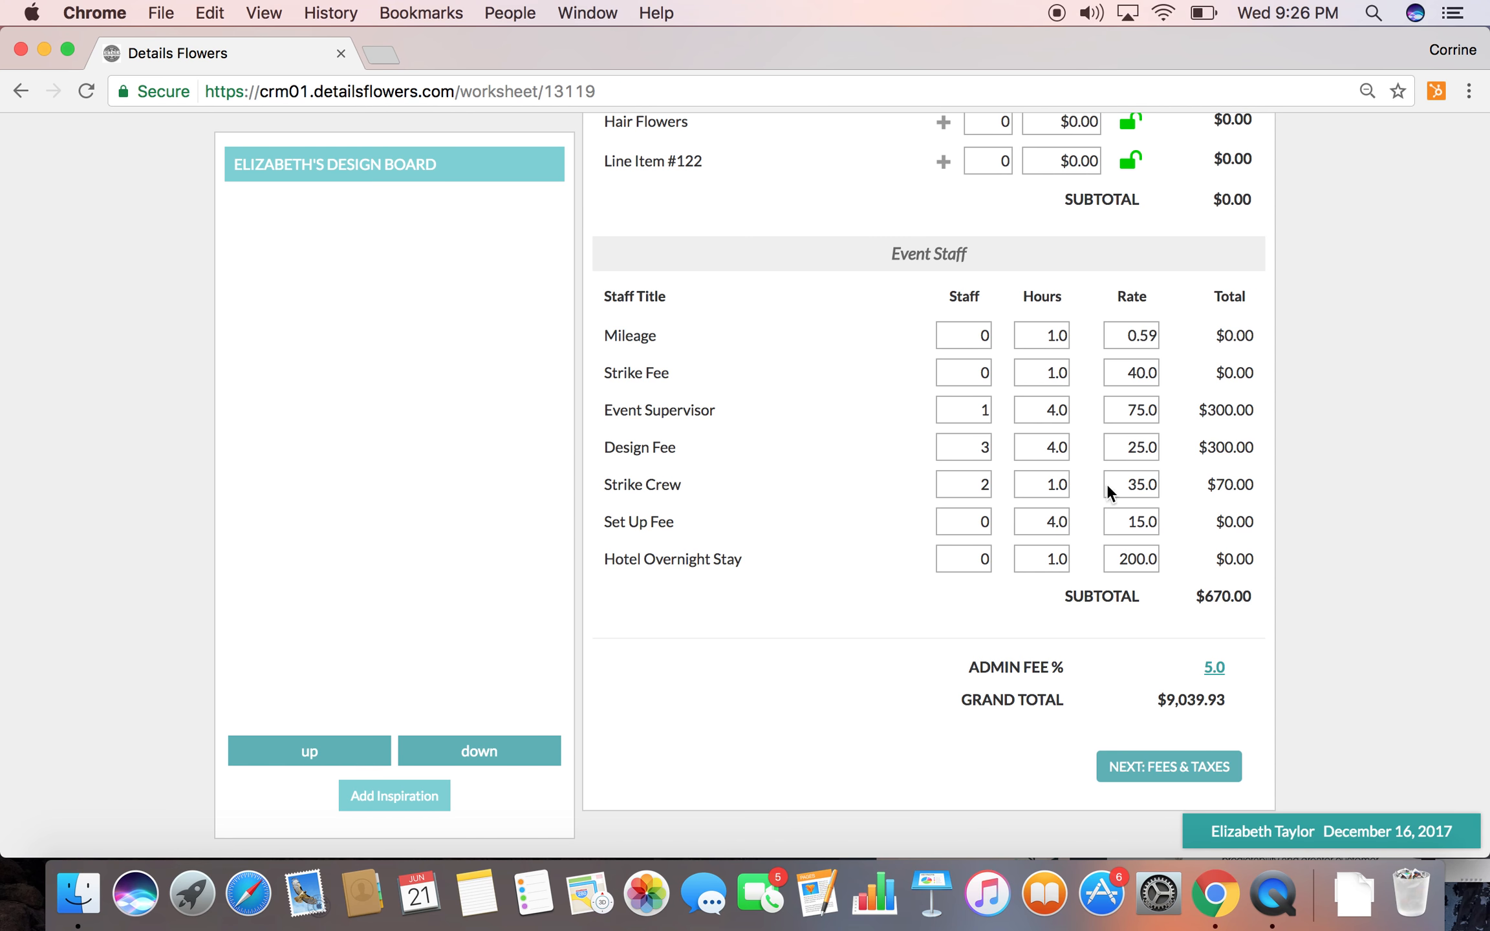
scroll(1093, 420, "up", 20)
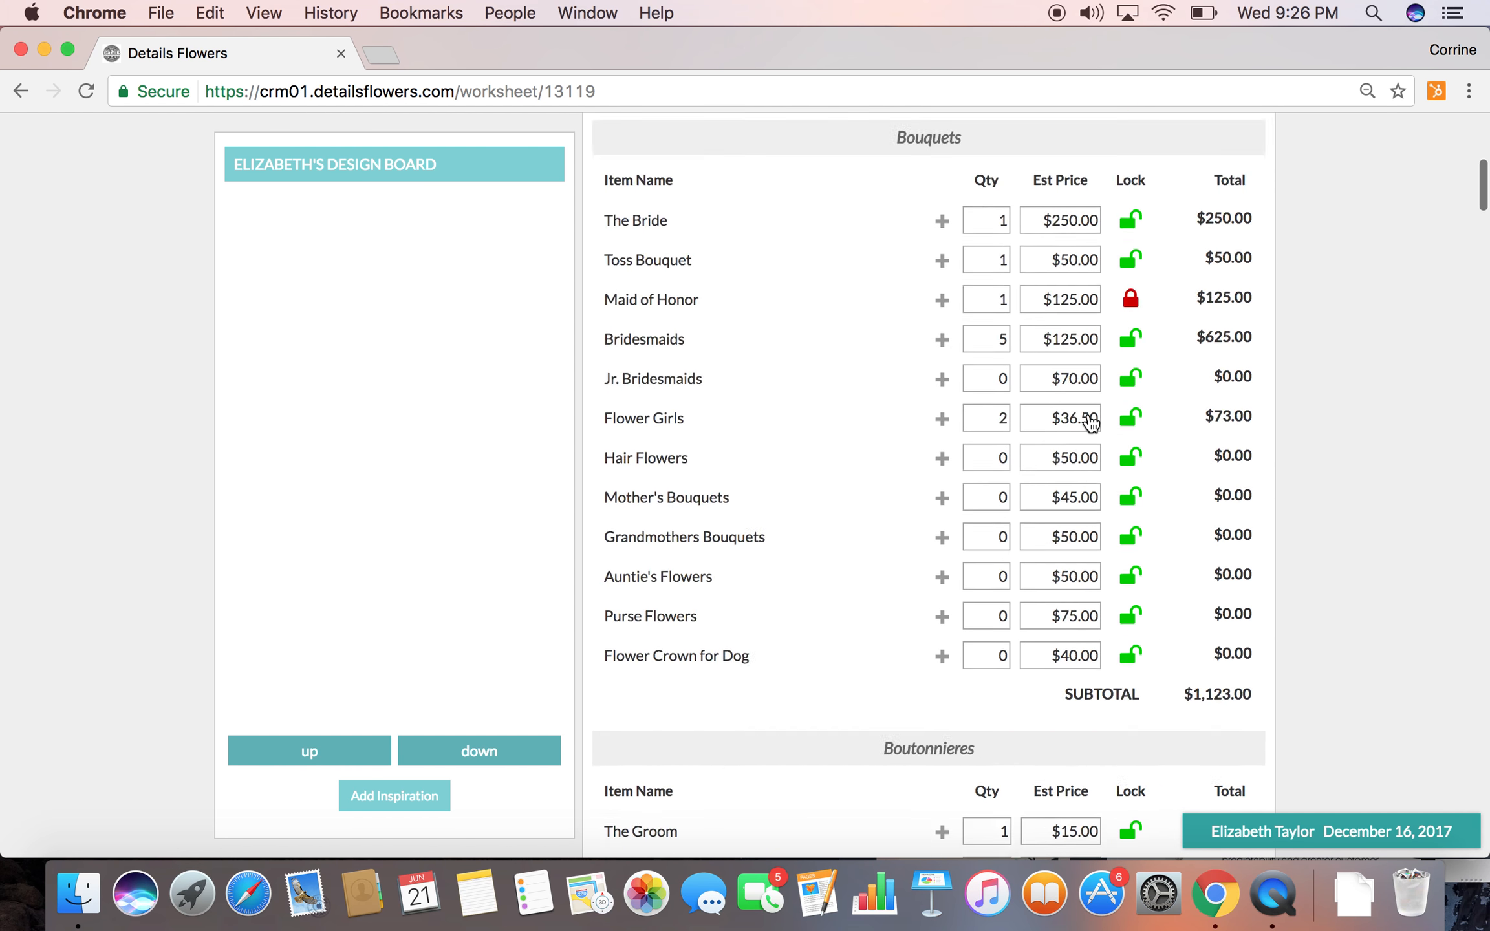
scroll(1092, 423, "up", 10)
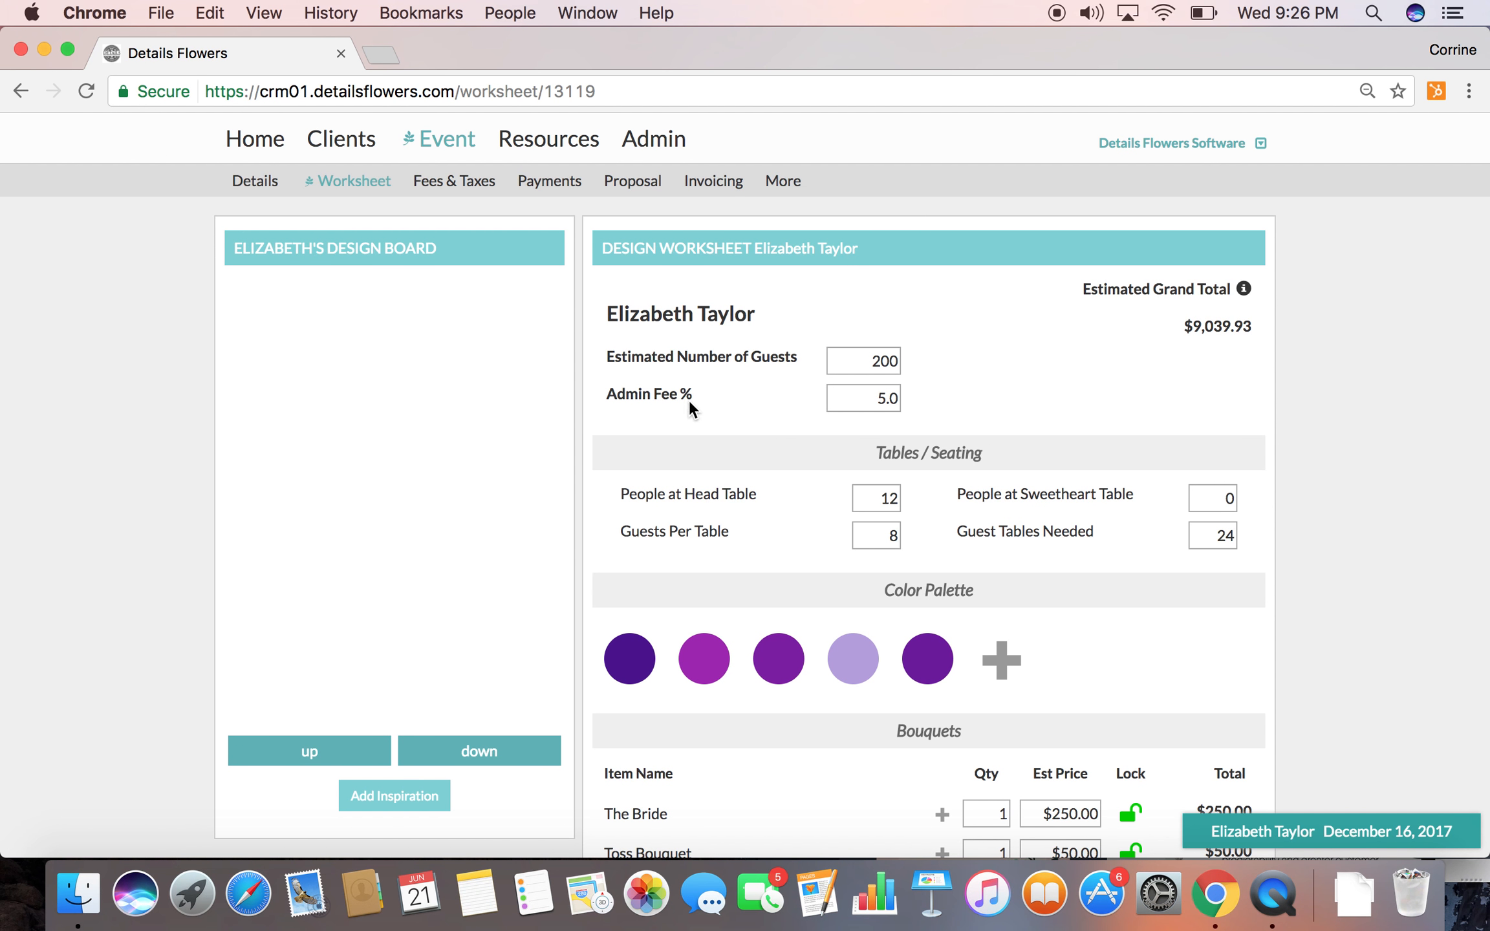
Go to the Blooms & Greenery resources, clear the existing filters and filter the items by purple
mouse_move(550, 126)
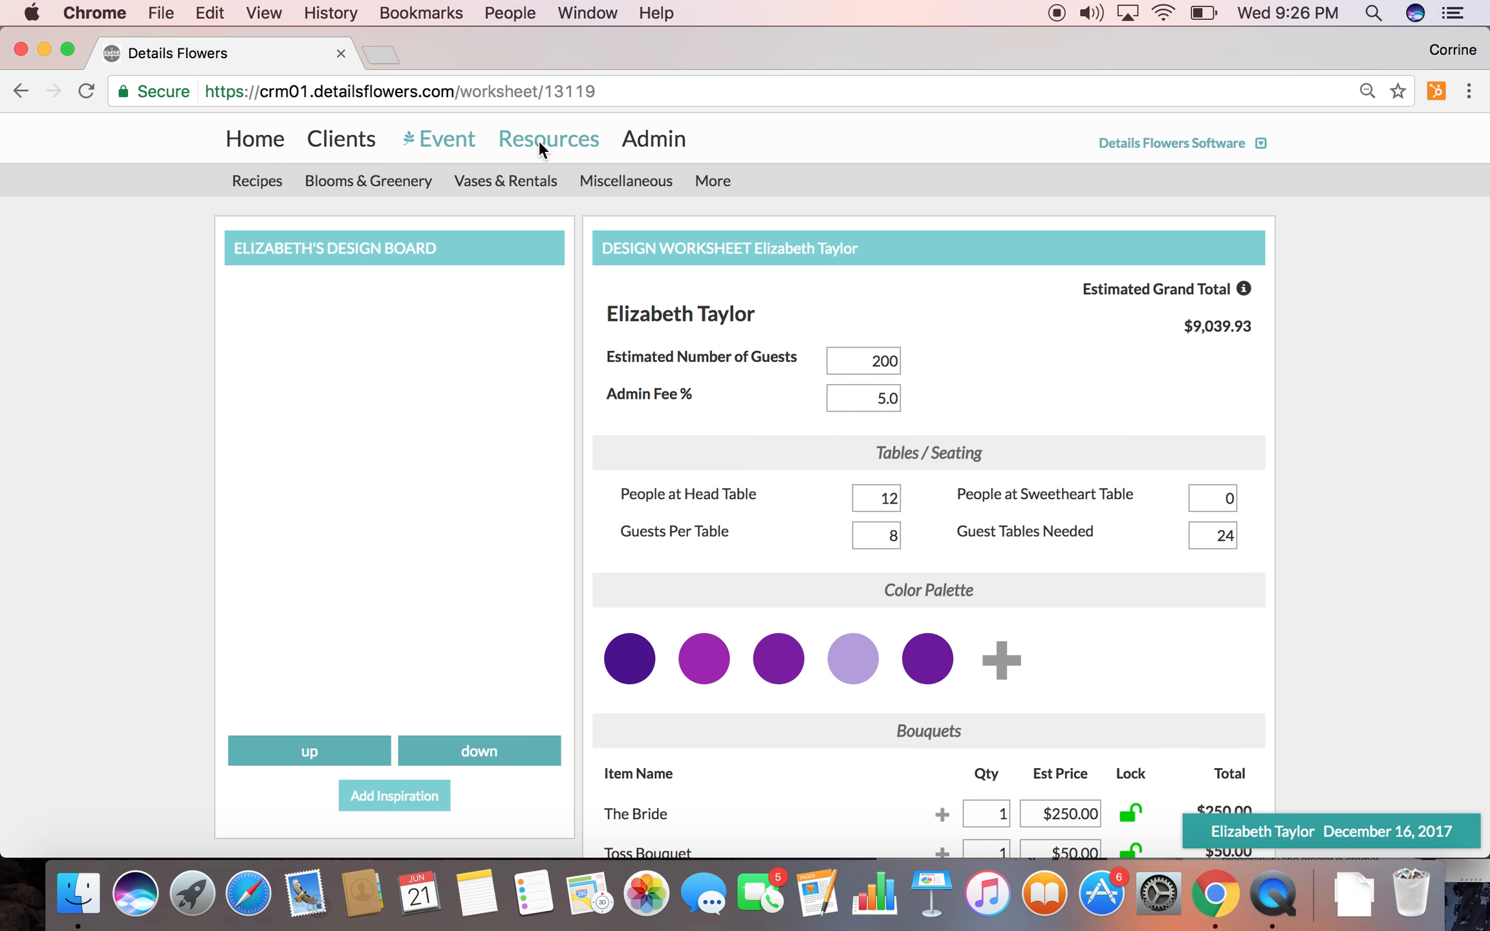
left_click(355, 184)
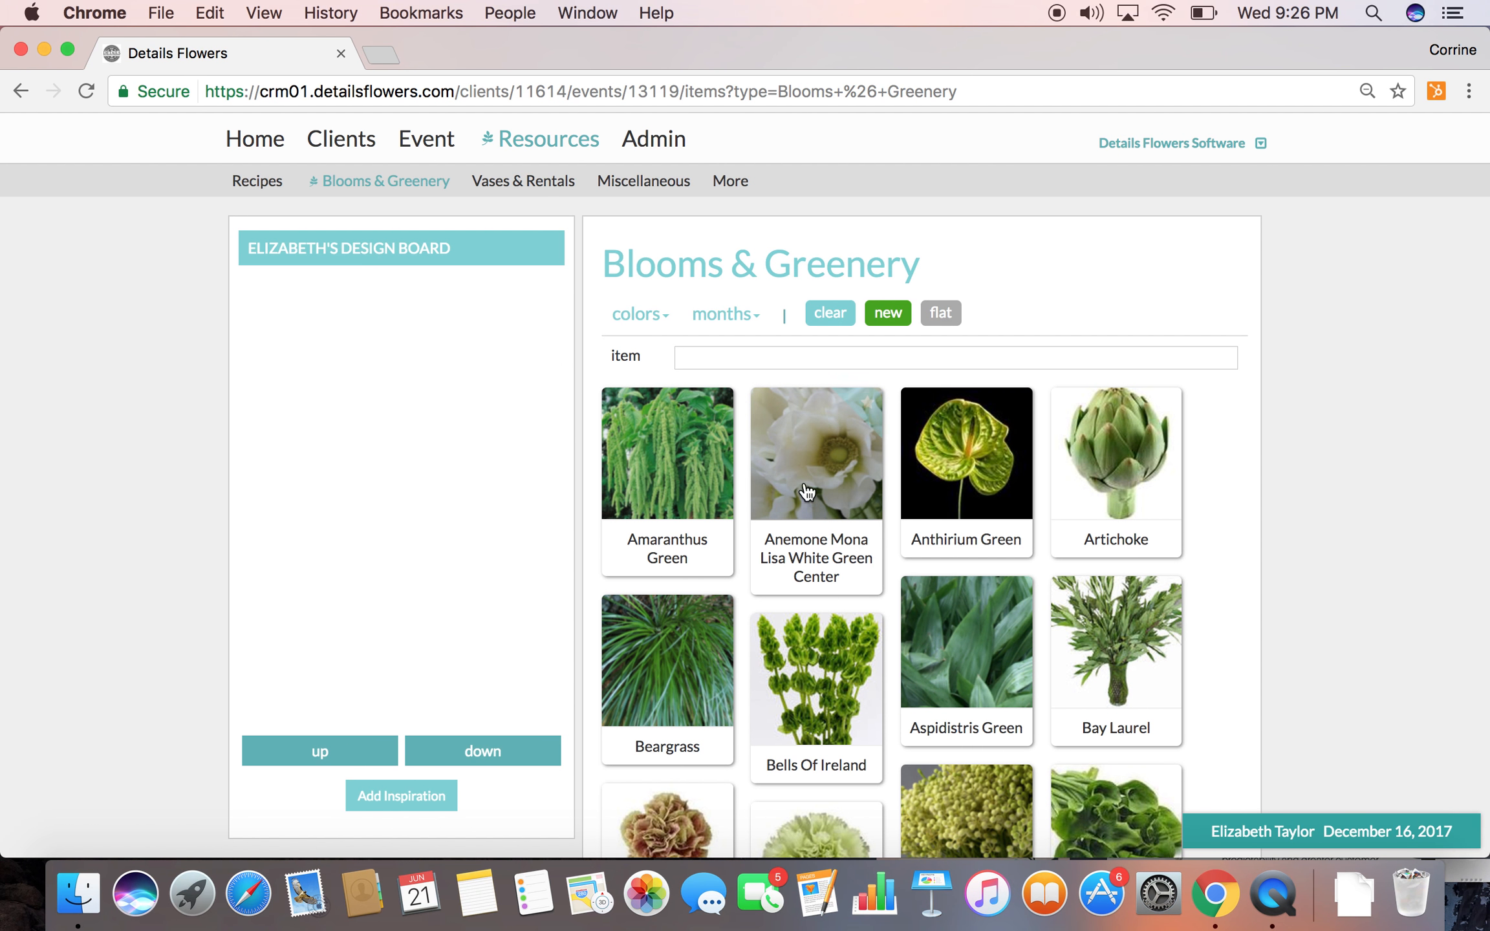
left_click(834, 318)
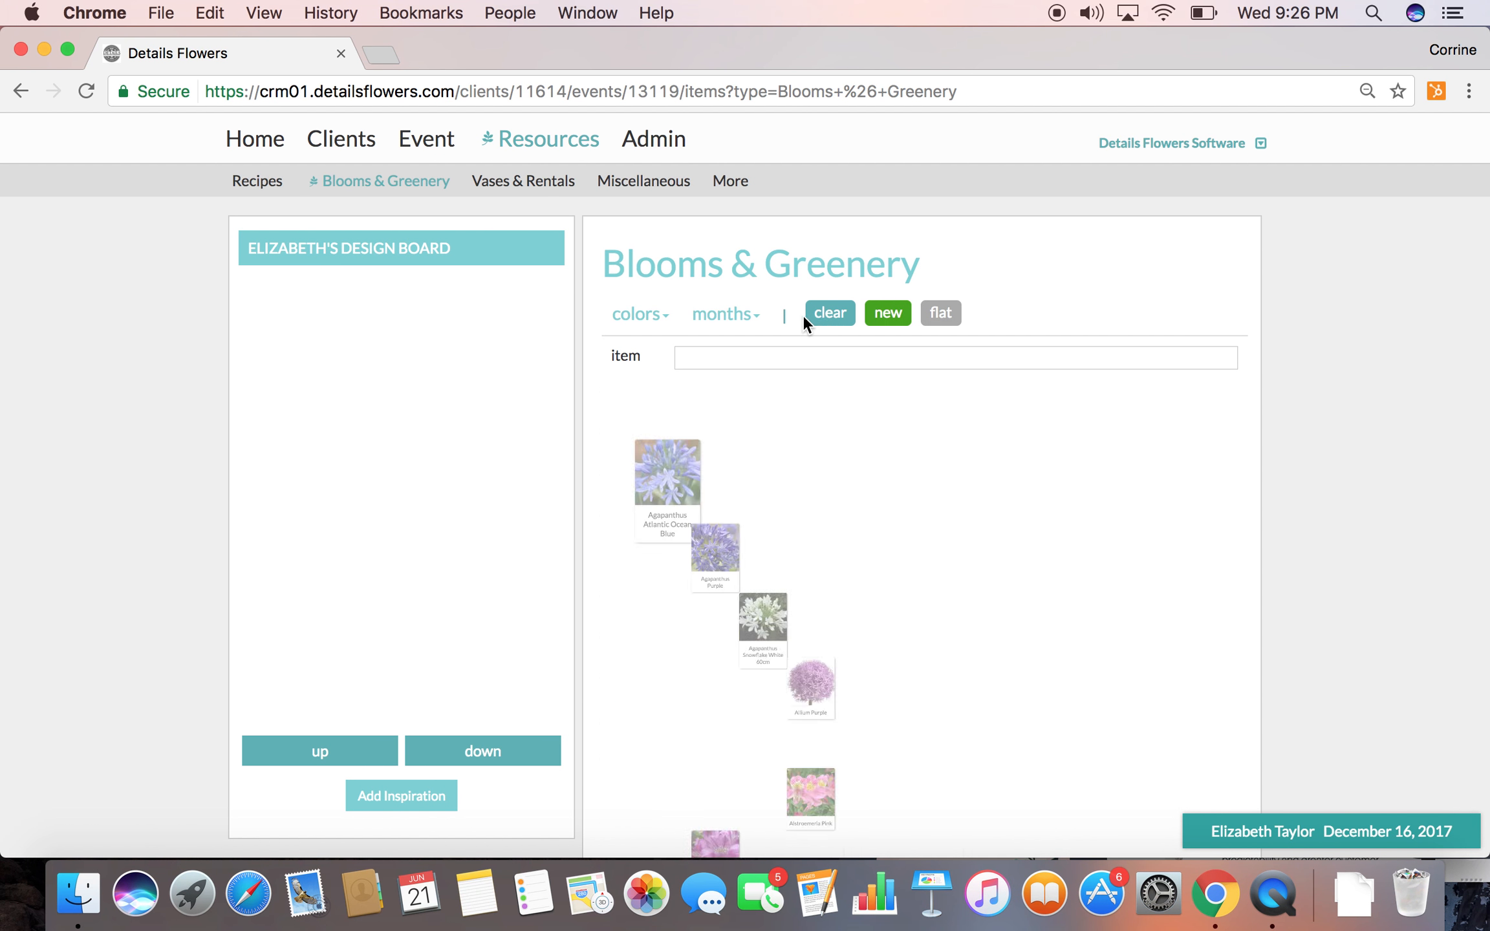
left_click(649, 323)
left_click(639, 726)
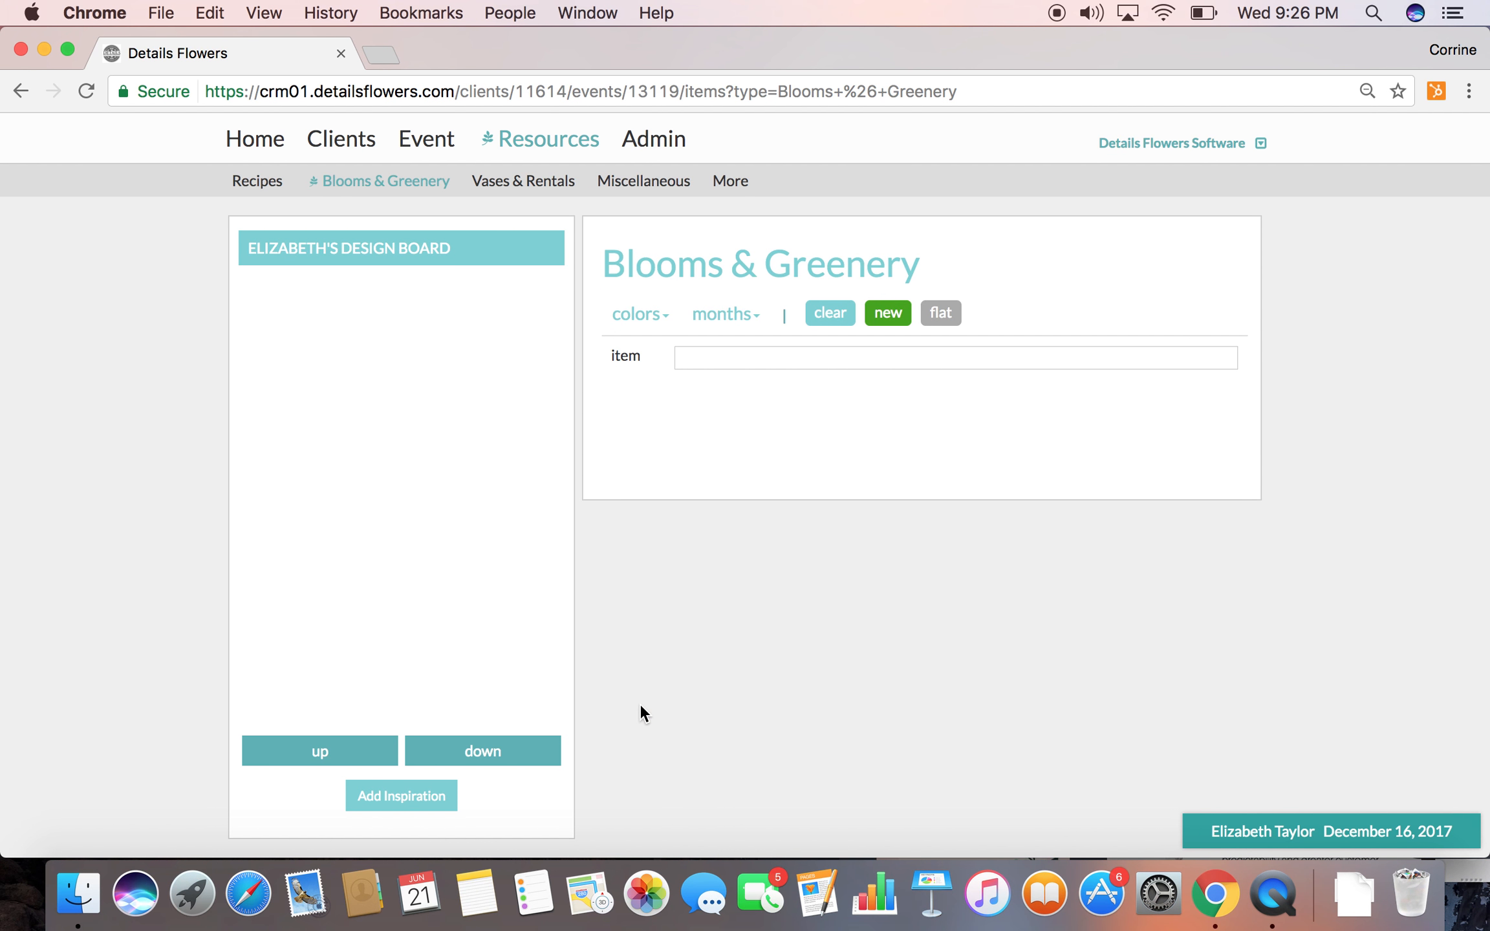
Add Alstroemeria Purple, Anemone Purple Dark and Light, Calla Lily Purple and Wine, and Carnations Purple Moon Series to the design board
scroll(667, 580, "down", 3)
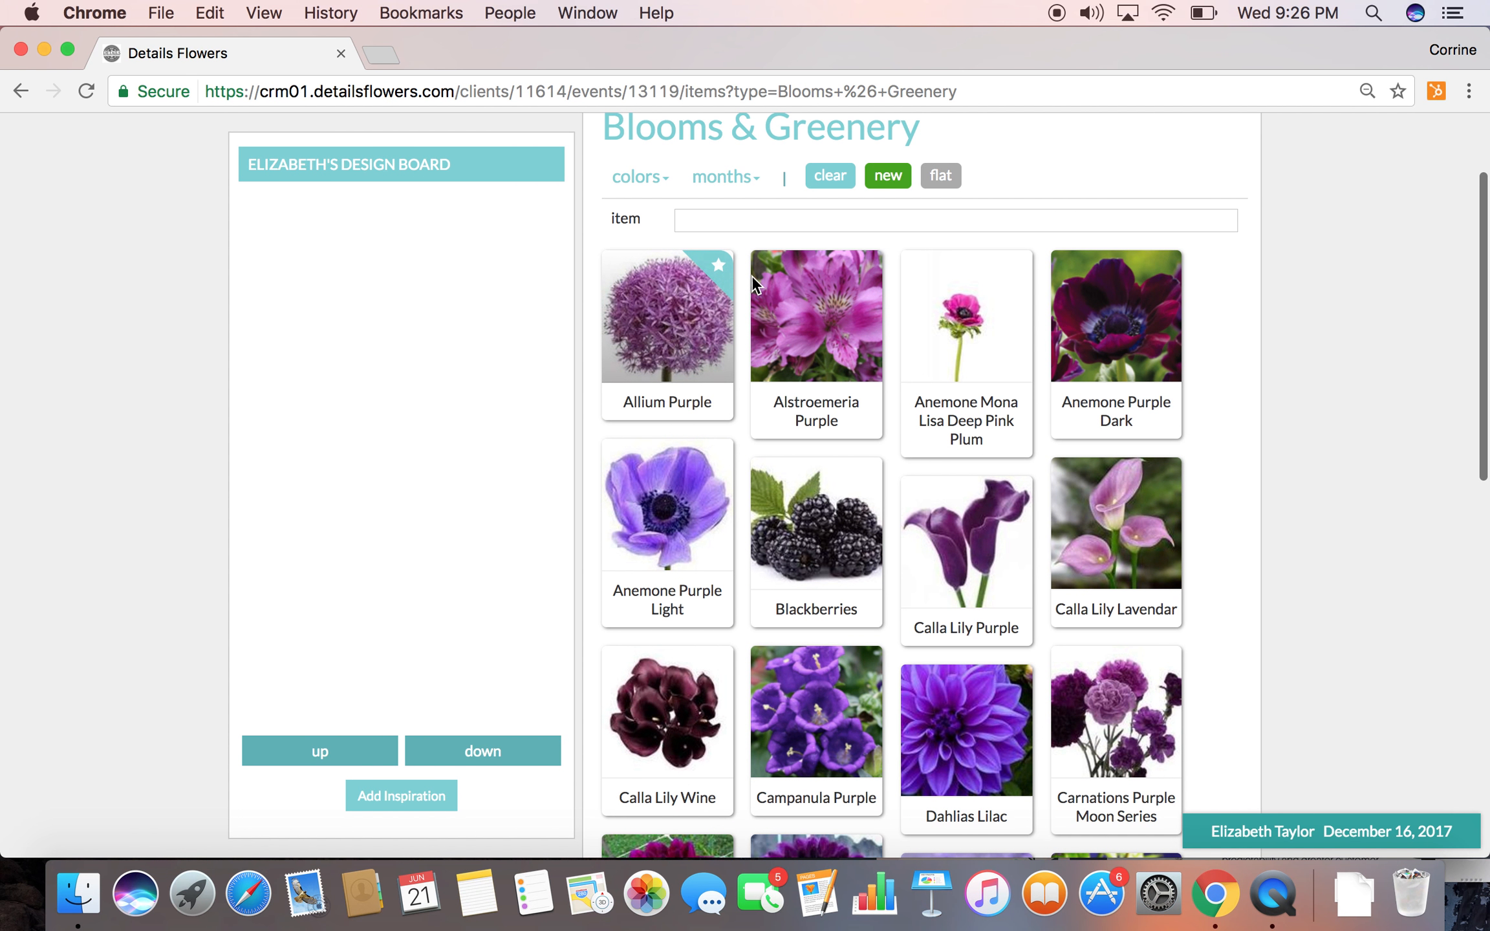
left_click(867, 266)
left_click(1166, 265)
left_click(718, 454)
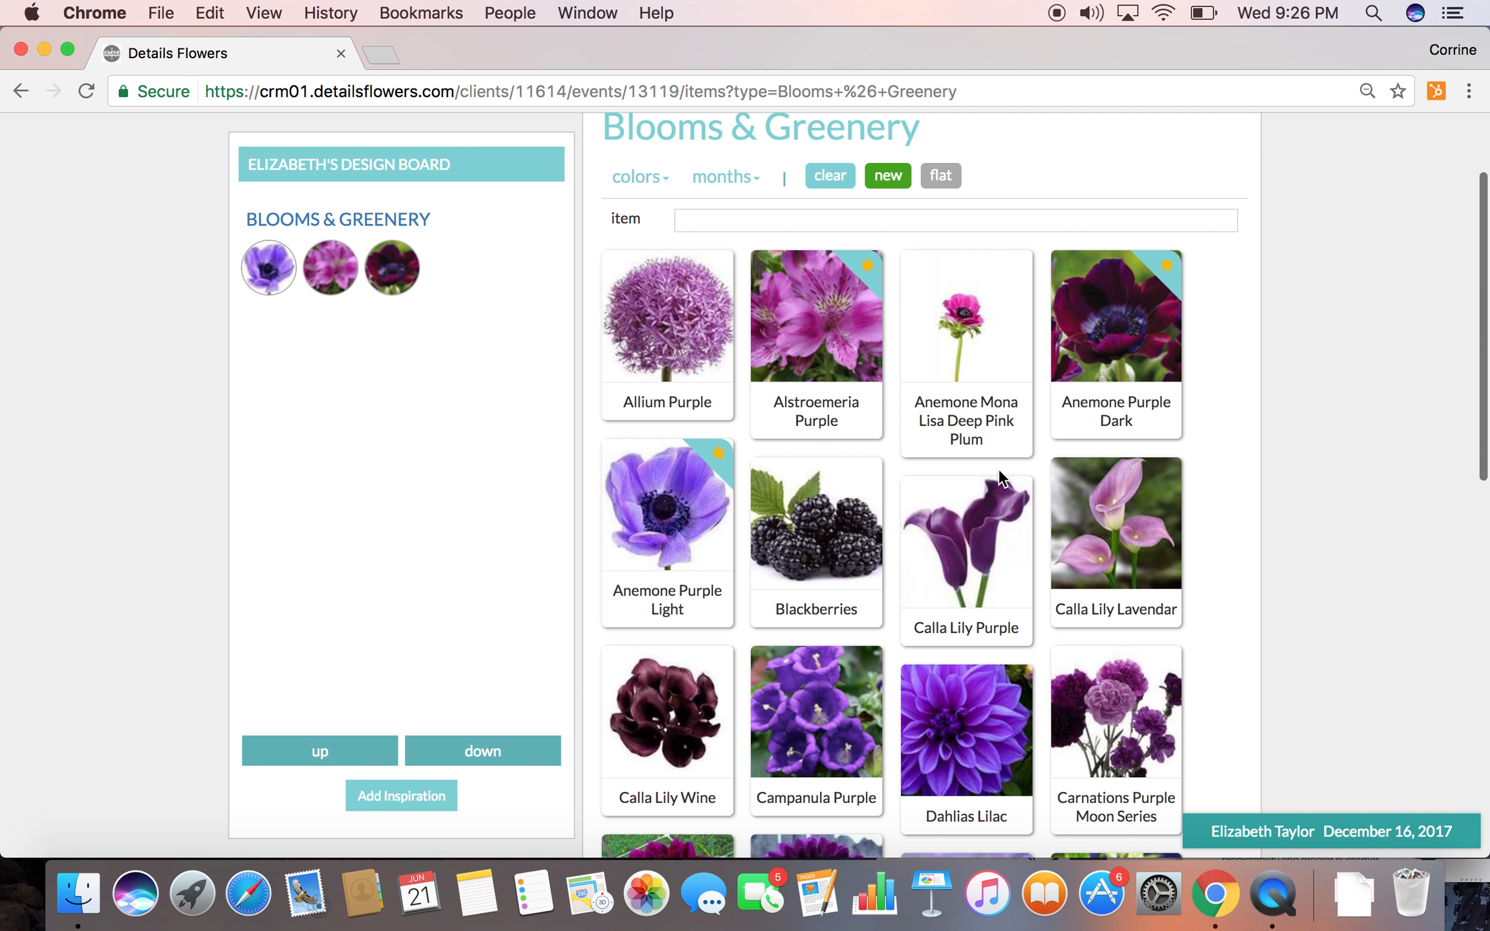
left_click(1016, 490)
scroll(1051, 636, "down", 3)
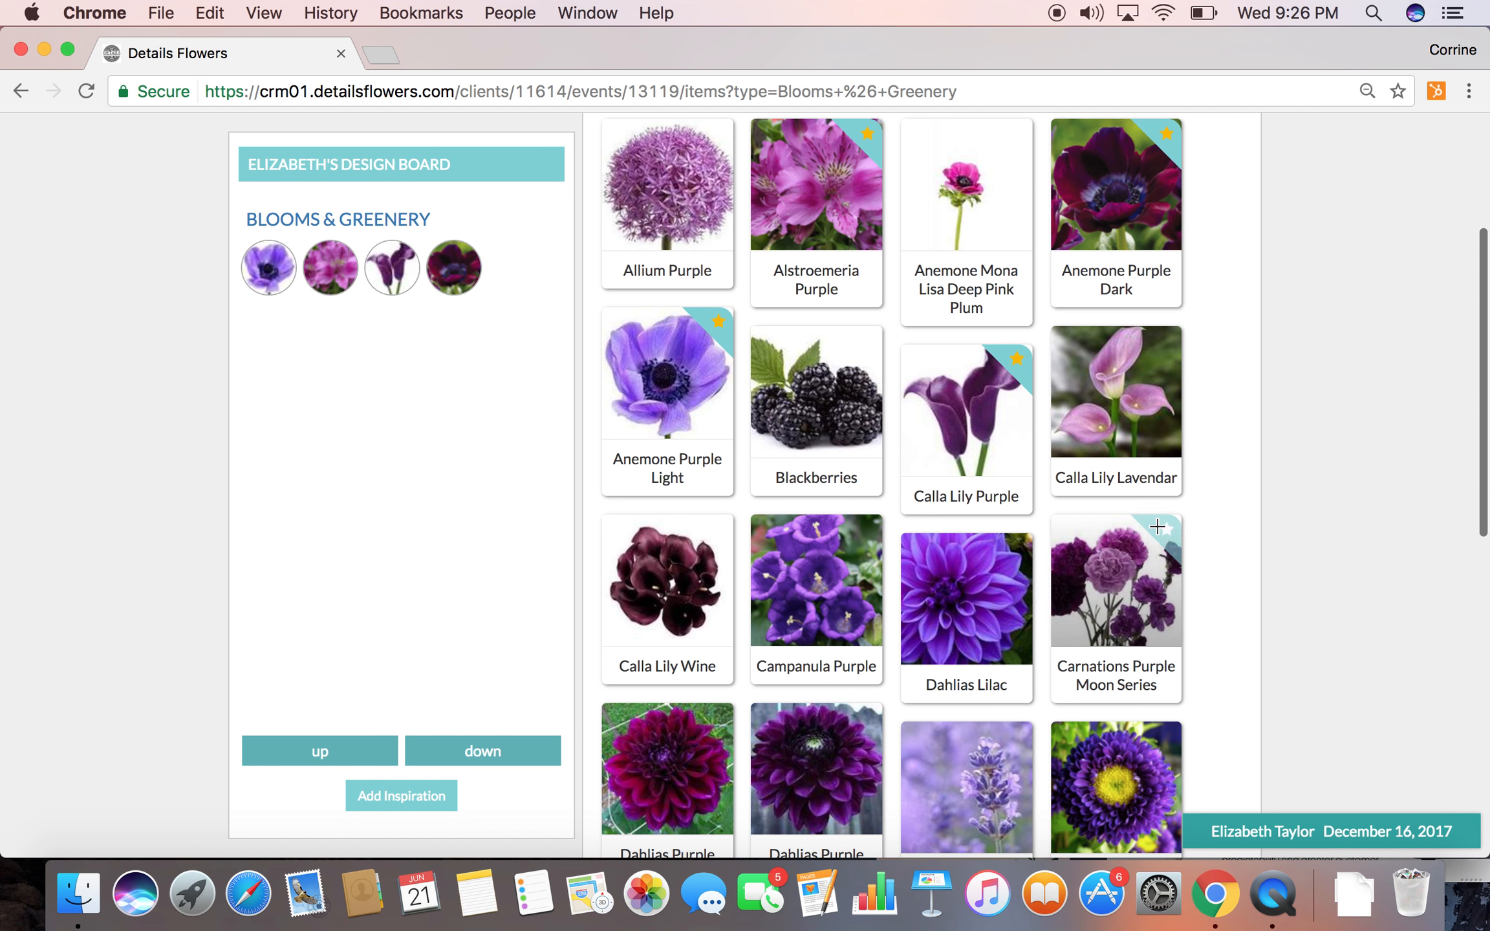
left_click(1157, 527)
Add Hydrangea Lavendar, Hydrangea Purple, Orchids Phaleanopsis Purple and Ranunculus Purple to the design board
scroll(708, 553, "down", 9)
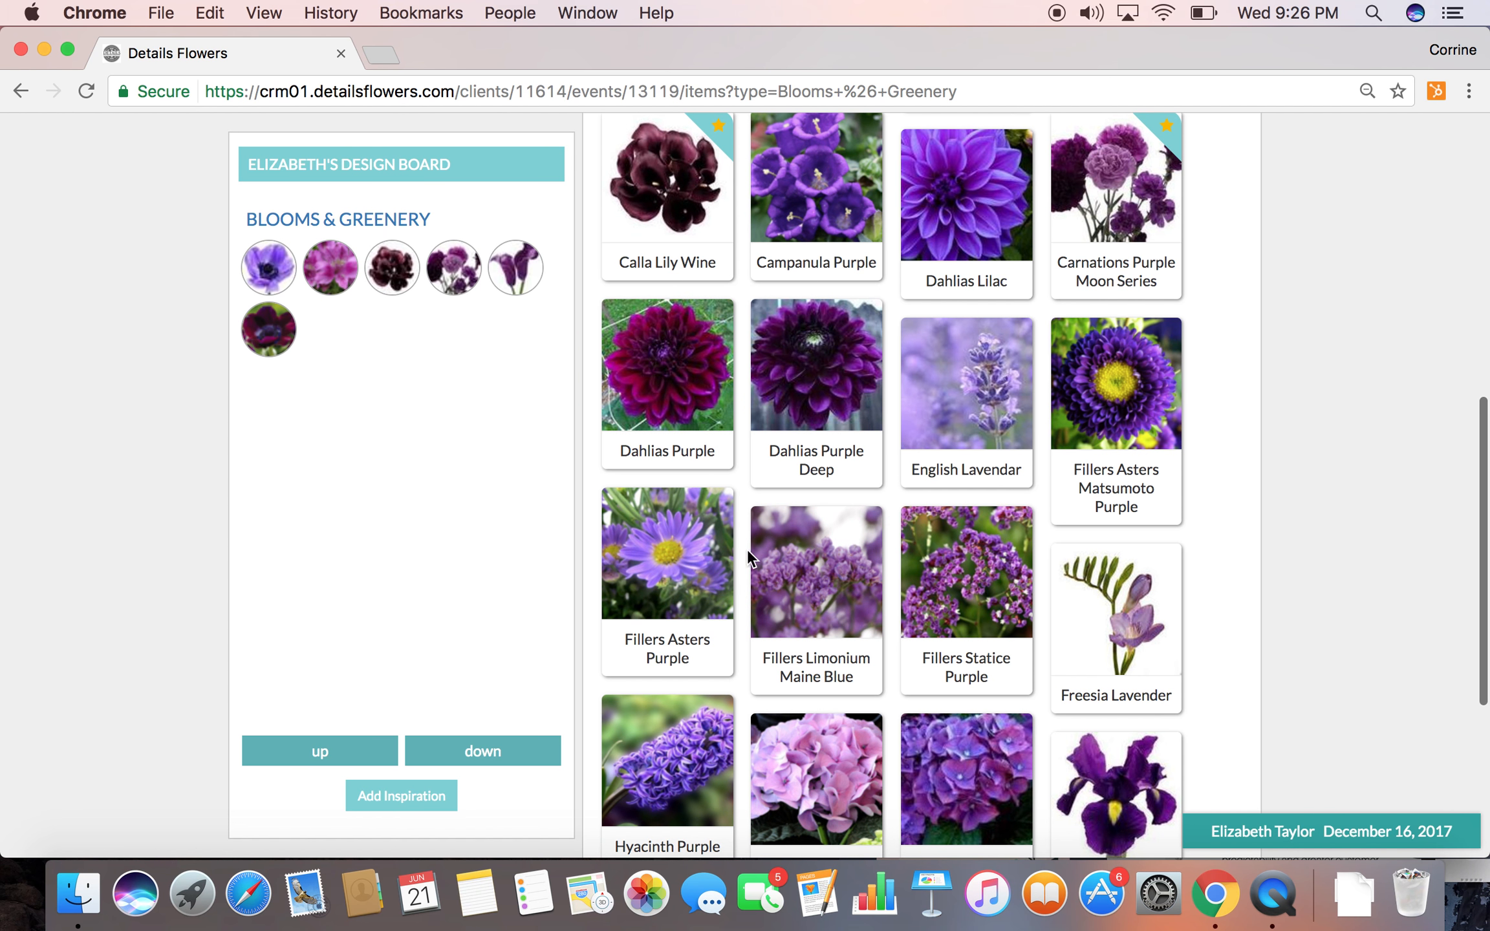
left_click(866, 727)
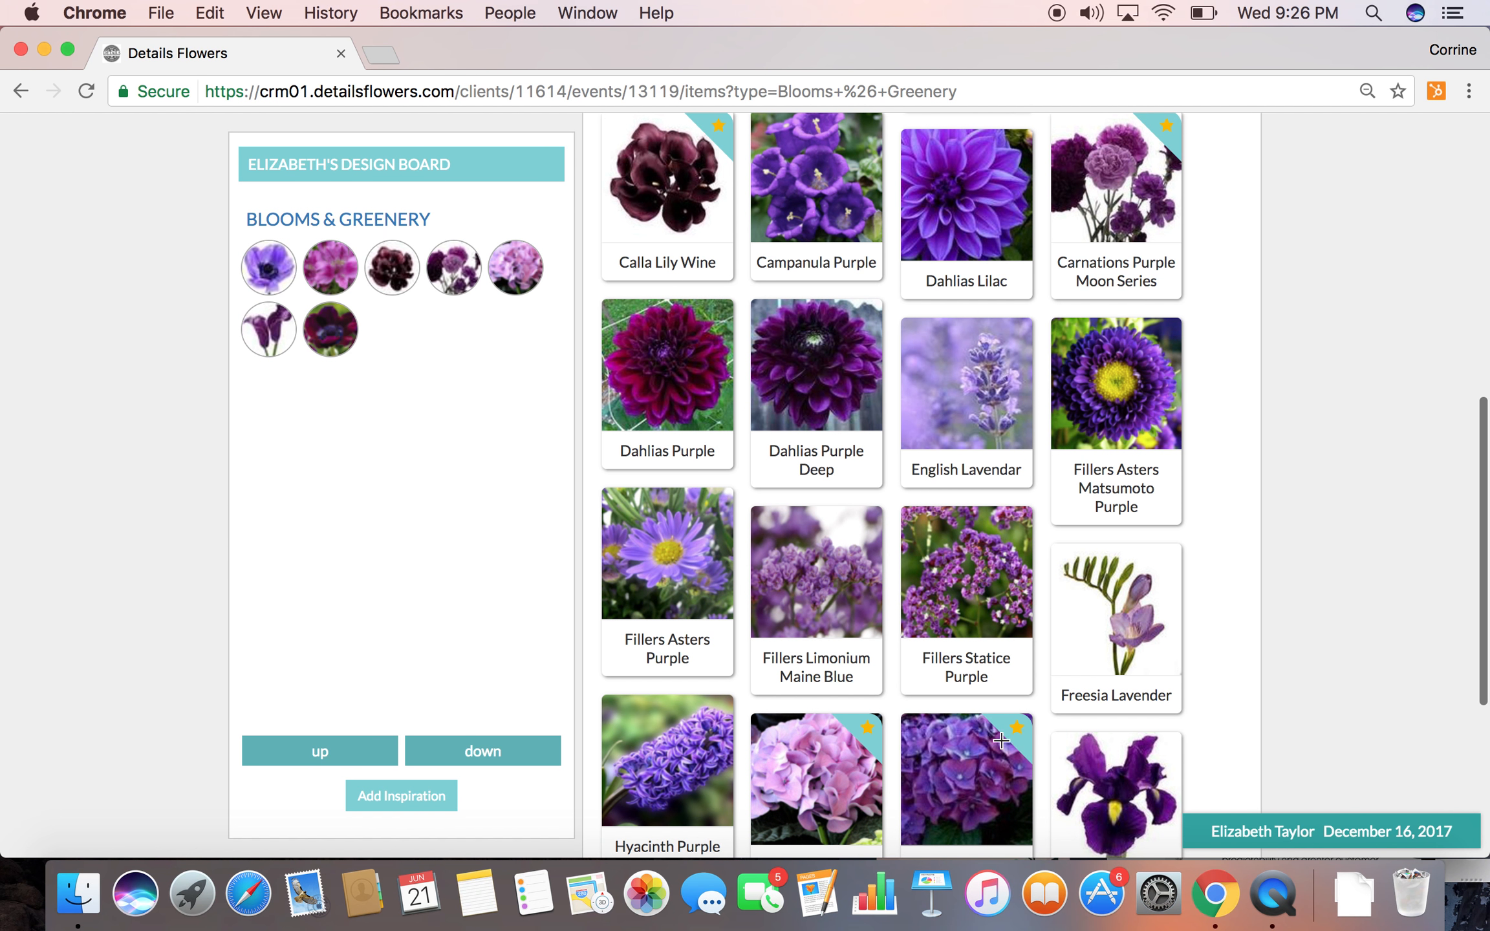
left_click(1004, 736)
scroll(1009, 717, "down", 9)
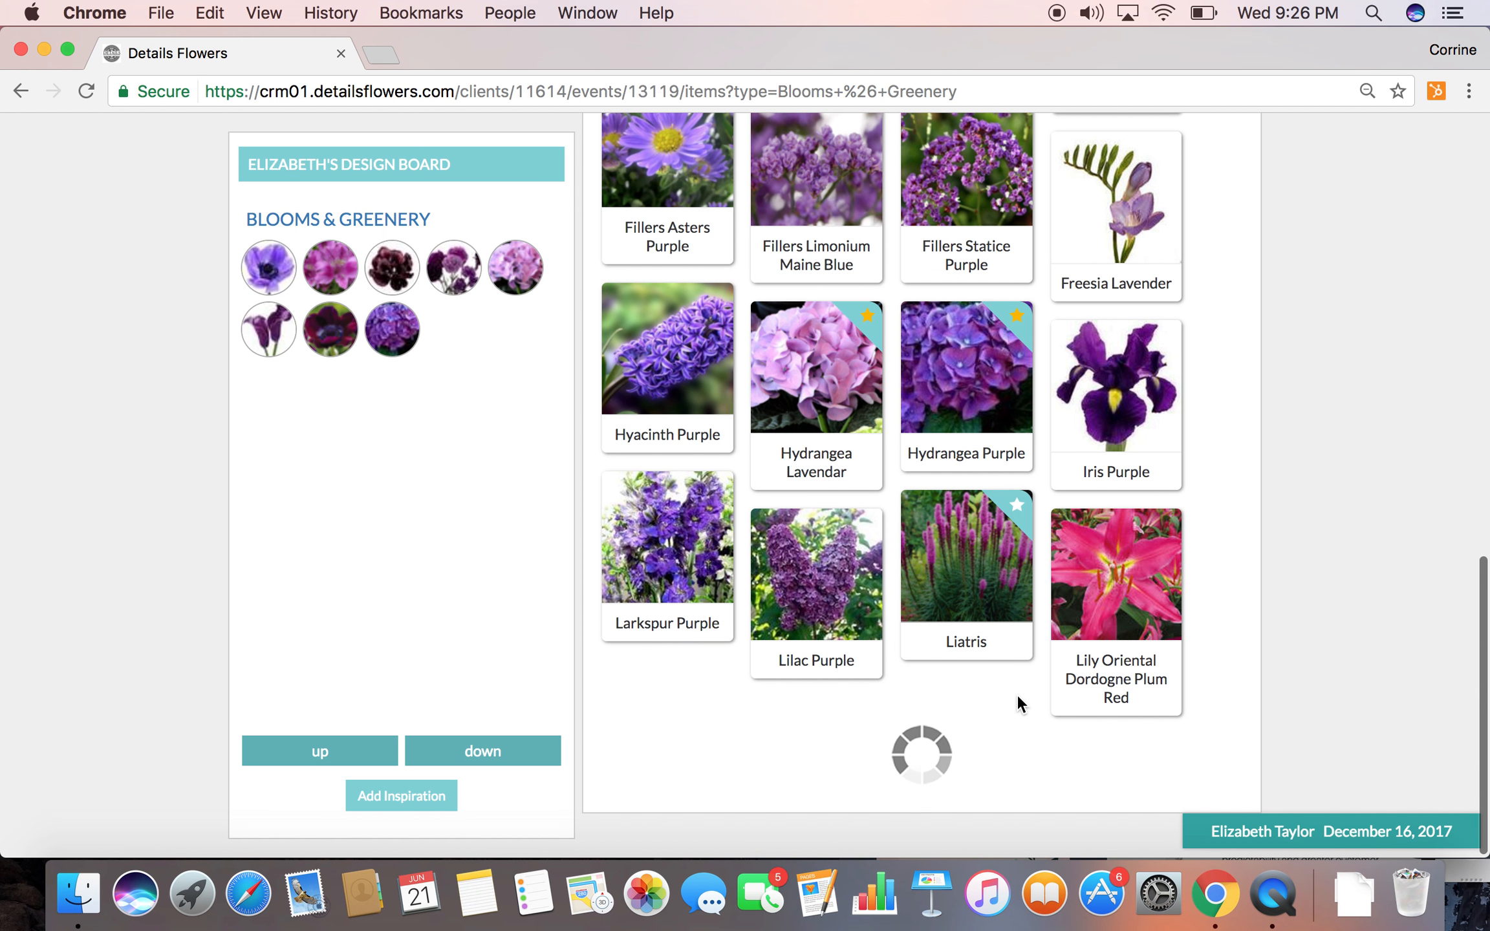
scroll(1017, 694, "down", 9)
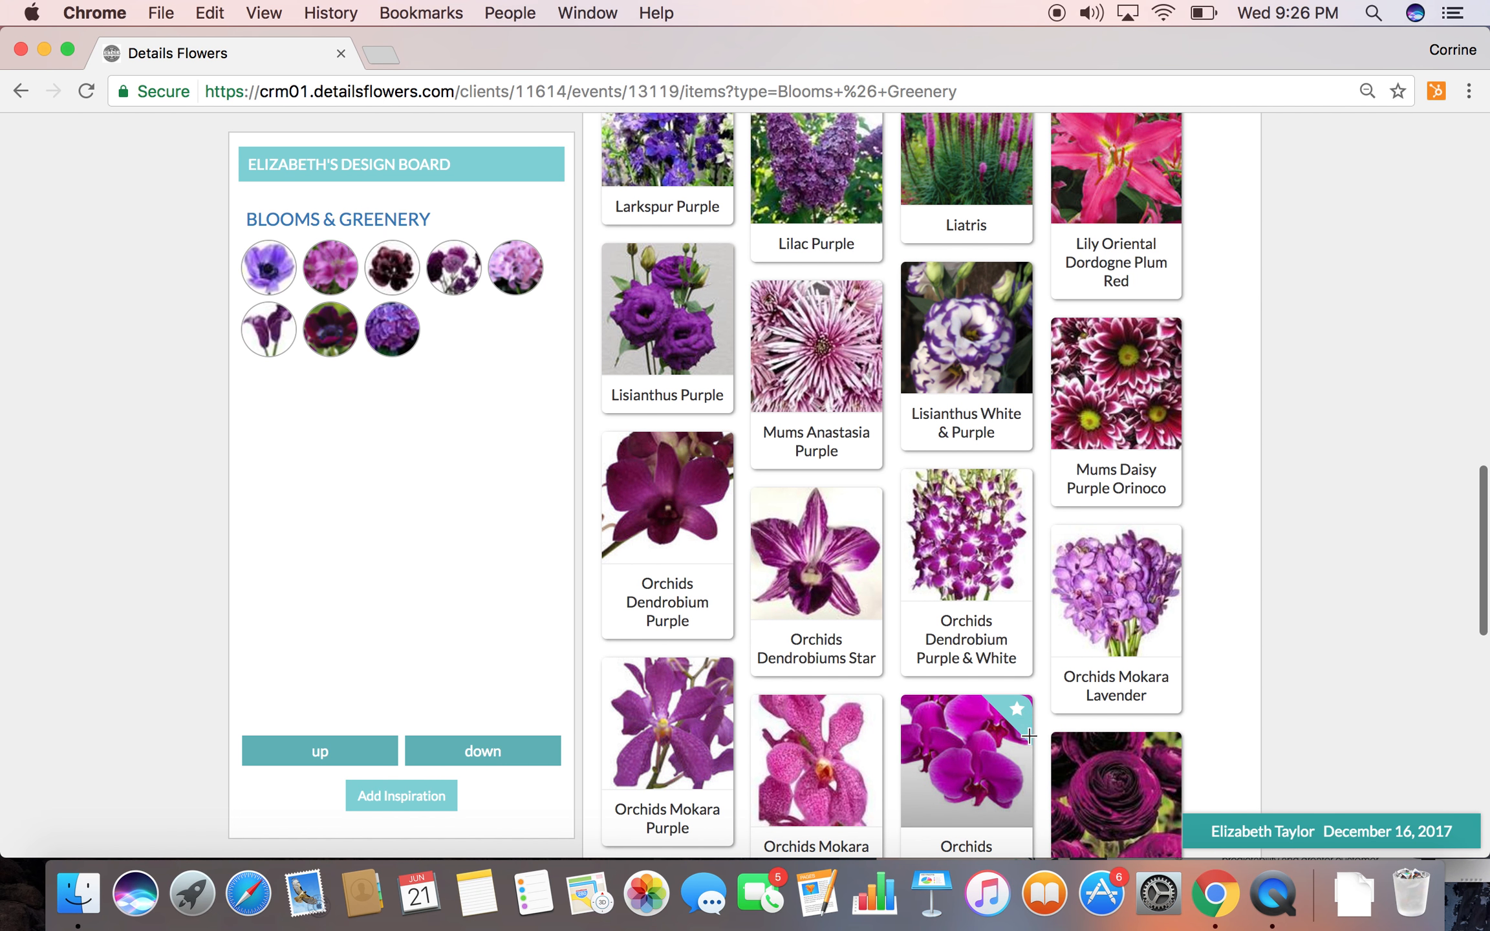
left_click(1093, 773)
Add Roses Purple Cool Water, Roses Purple Ocean Song and Roses Spray Purple to the design board
scroll(1093, 772, "down", 5)
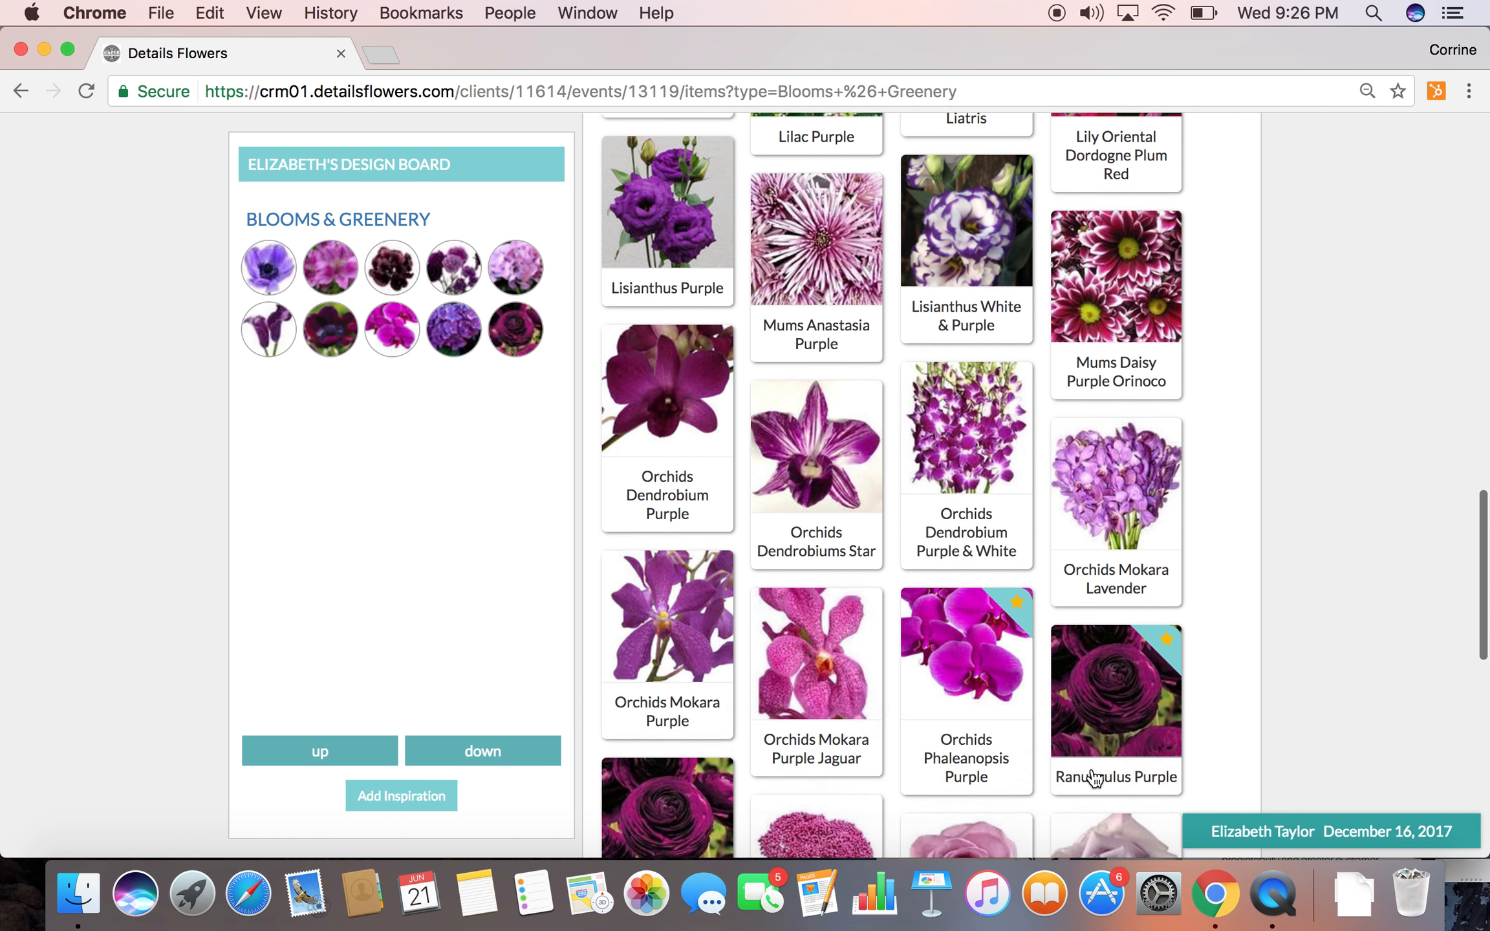
scroll(1092, 771, "down", 4)
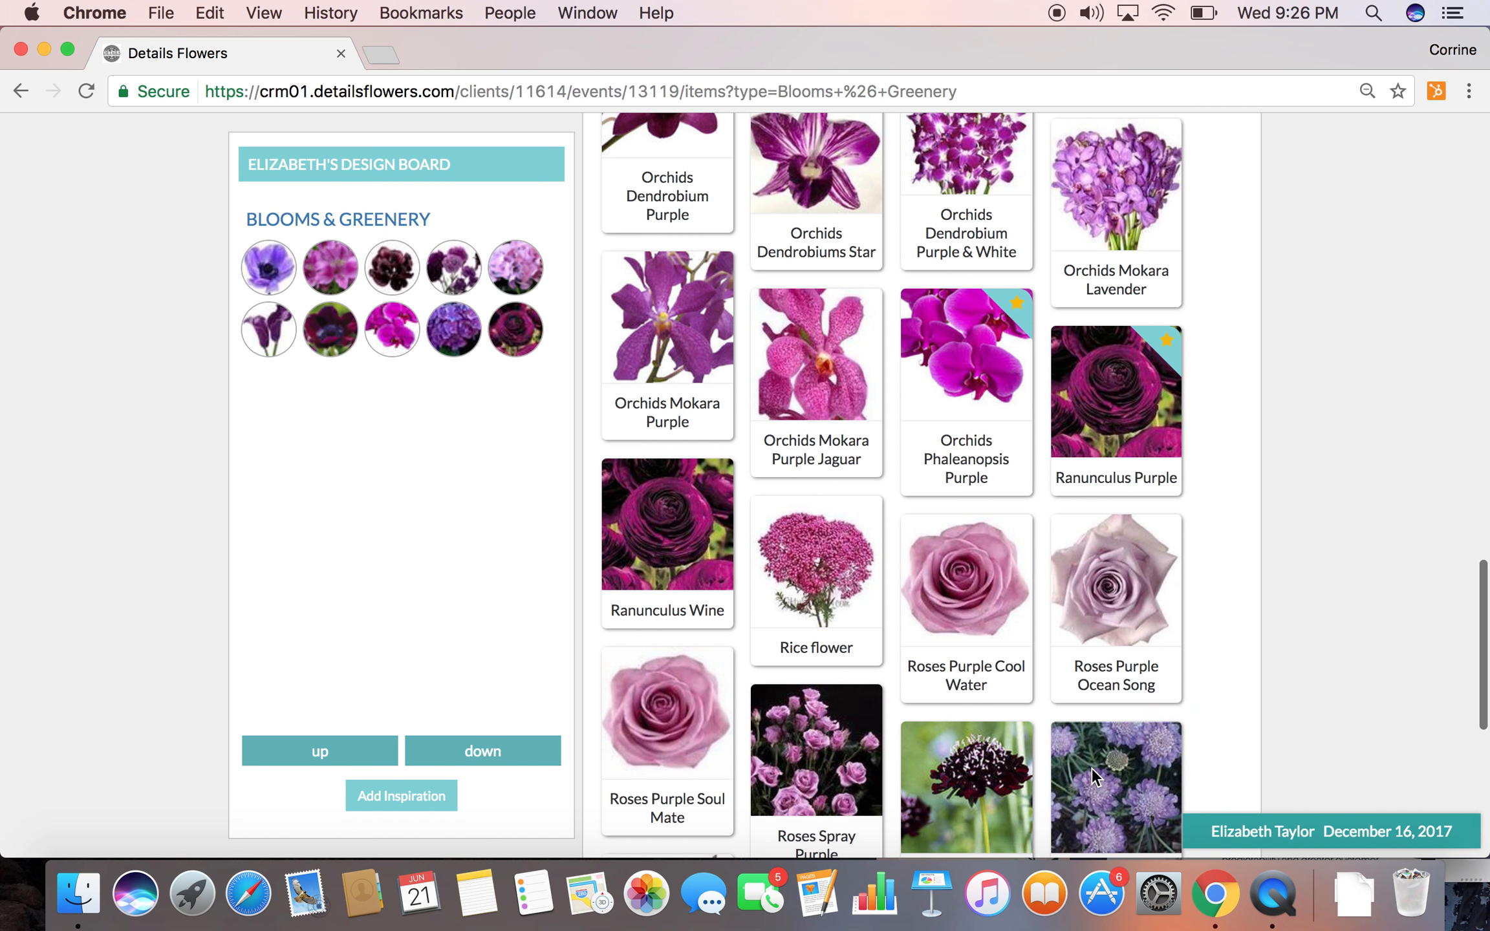
left_click(1016, 600)
left_click(1061, 566)
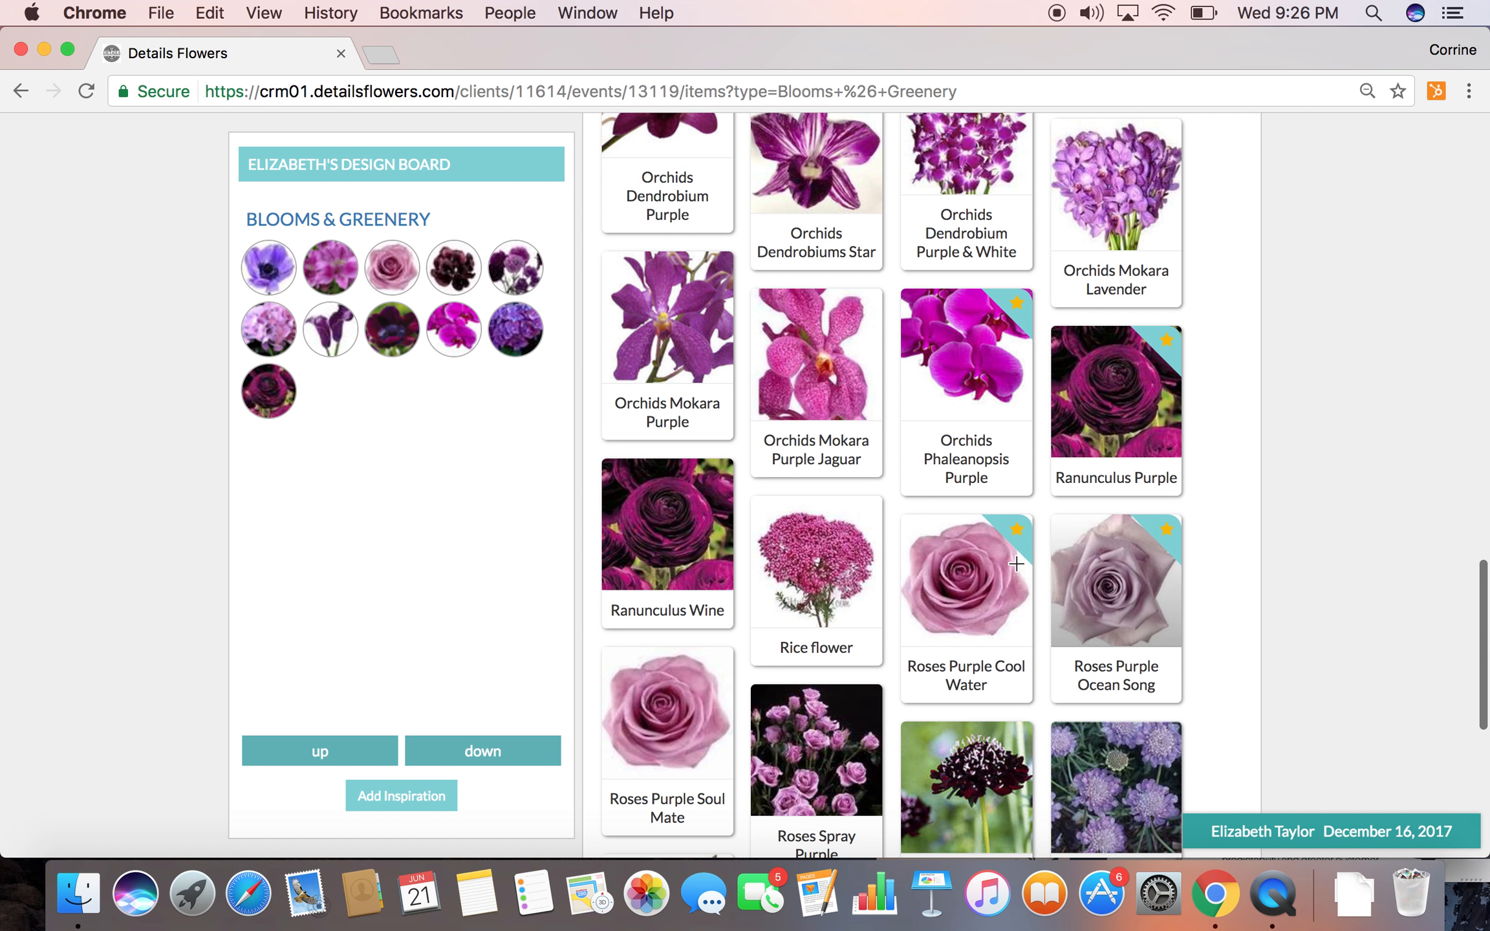
scroll(809, 614, "down", 3)
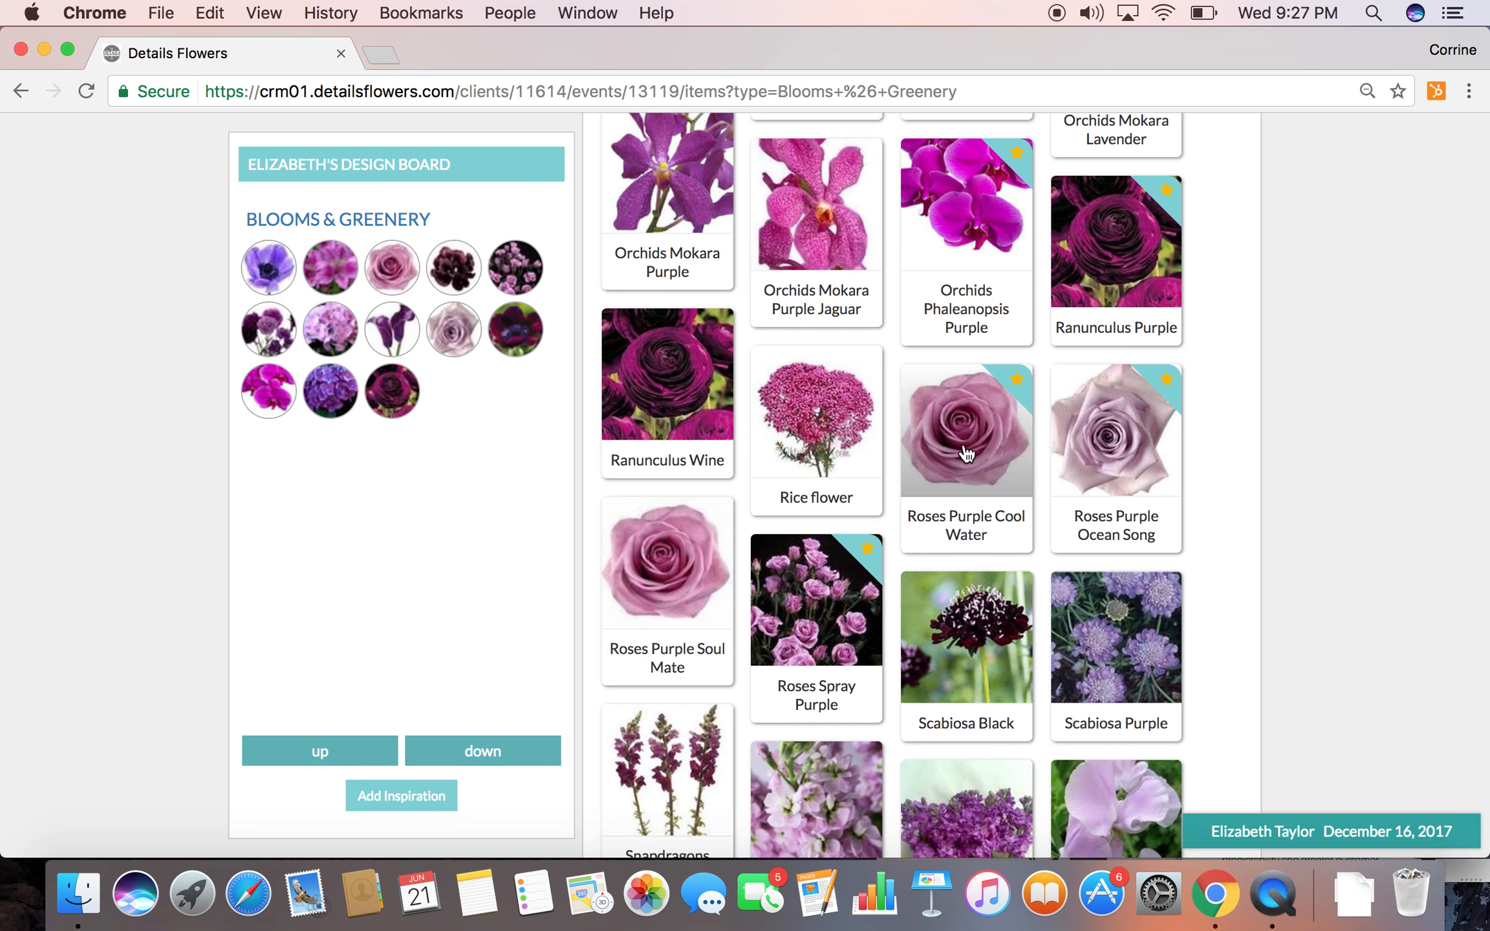
Check the item details of Roses Purple Ocean Song, and add Snapdragons Purple to the design board
left_click(1114, 453)
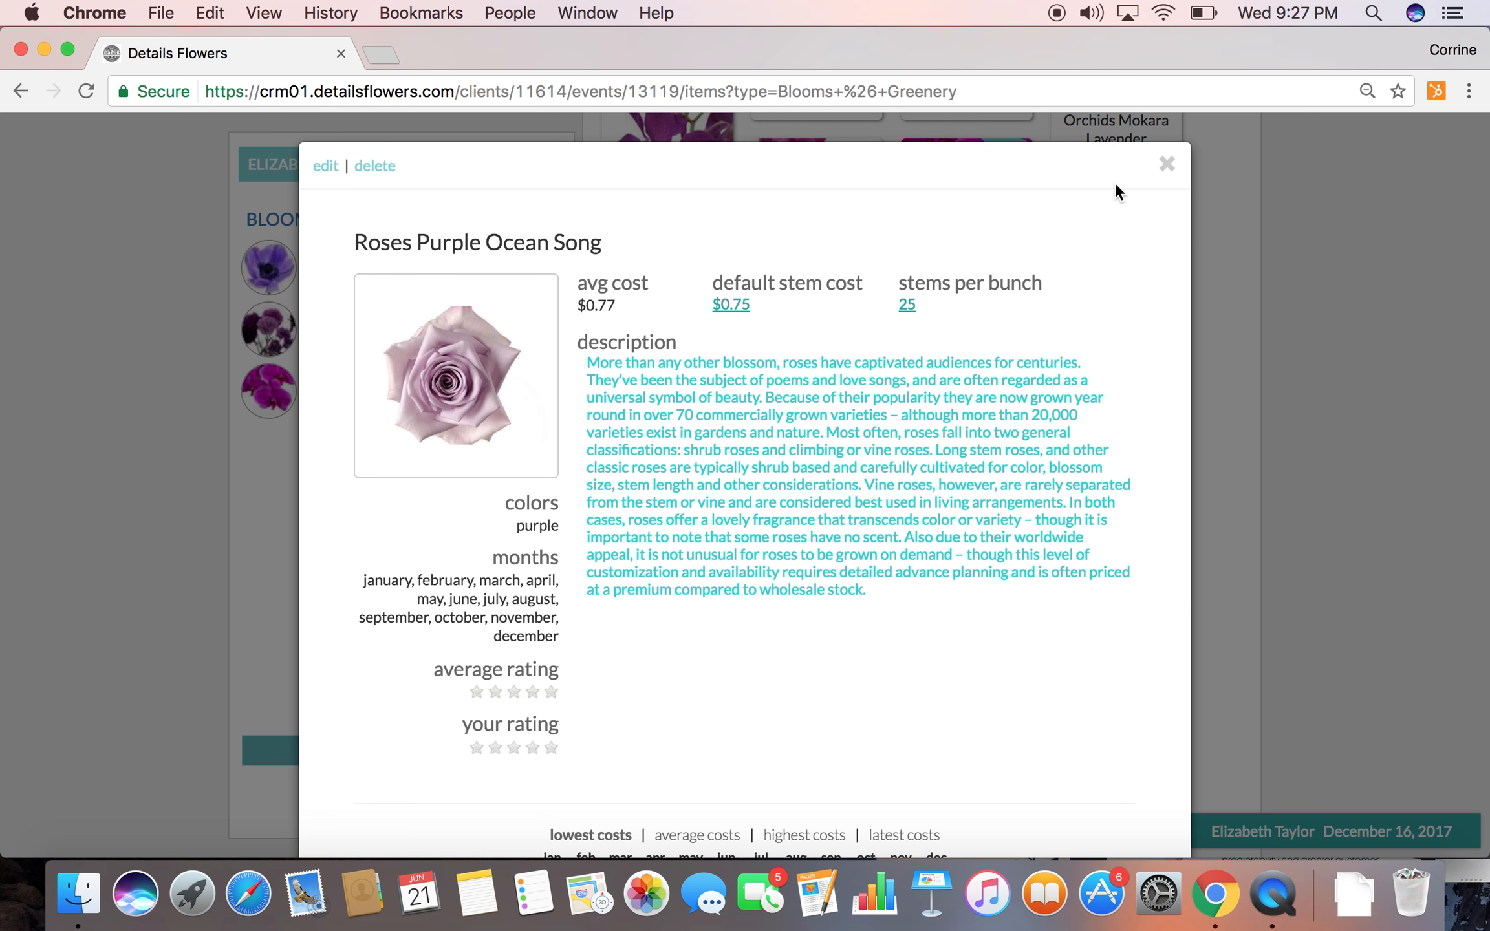
left_click(1167, 165)
scroll(954, 512, "down", 3)
scroll(953, 512, "down", 1)
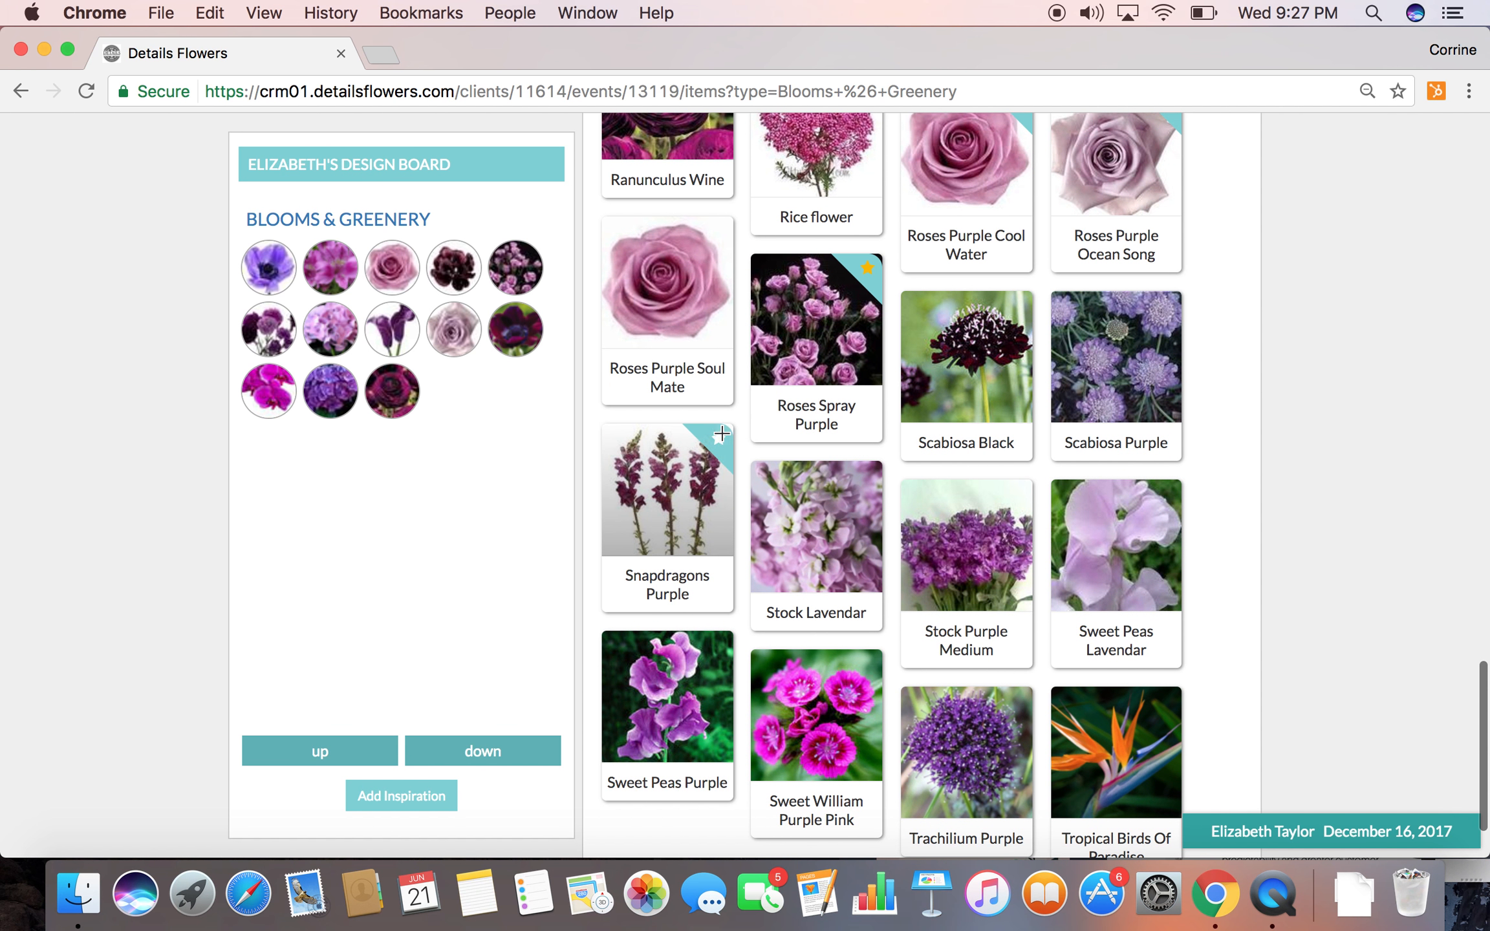
left_click(684, 442)
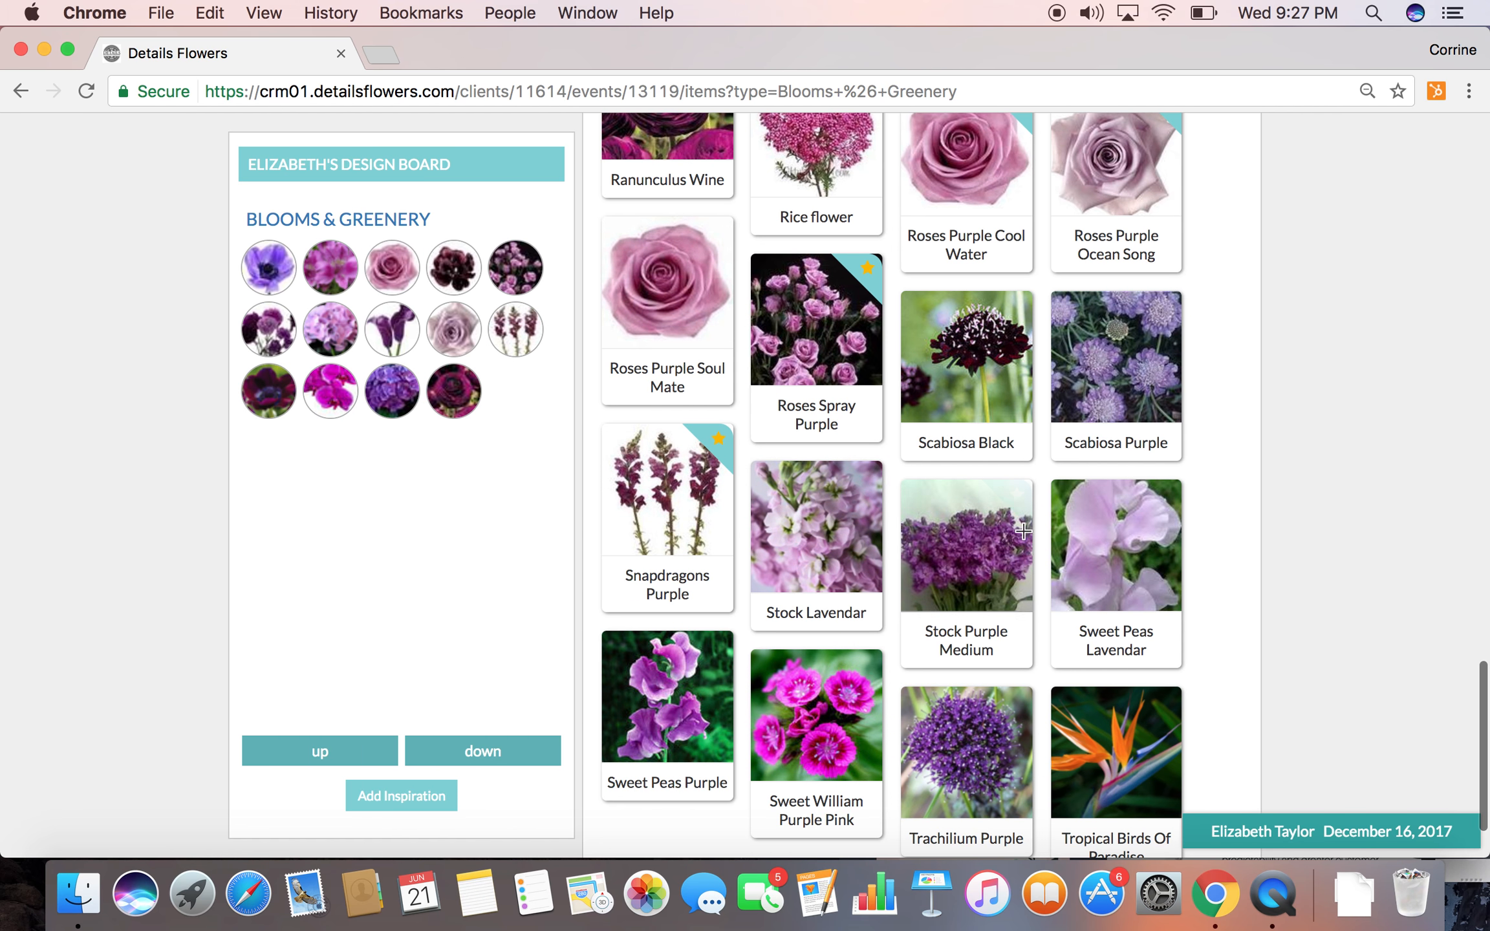
Go to the Vases & Rentals resources and filter the items by gold
scroll(818, 452, "up", 1)
scroll(818, 445, "up", 20)
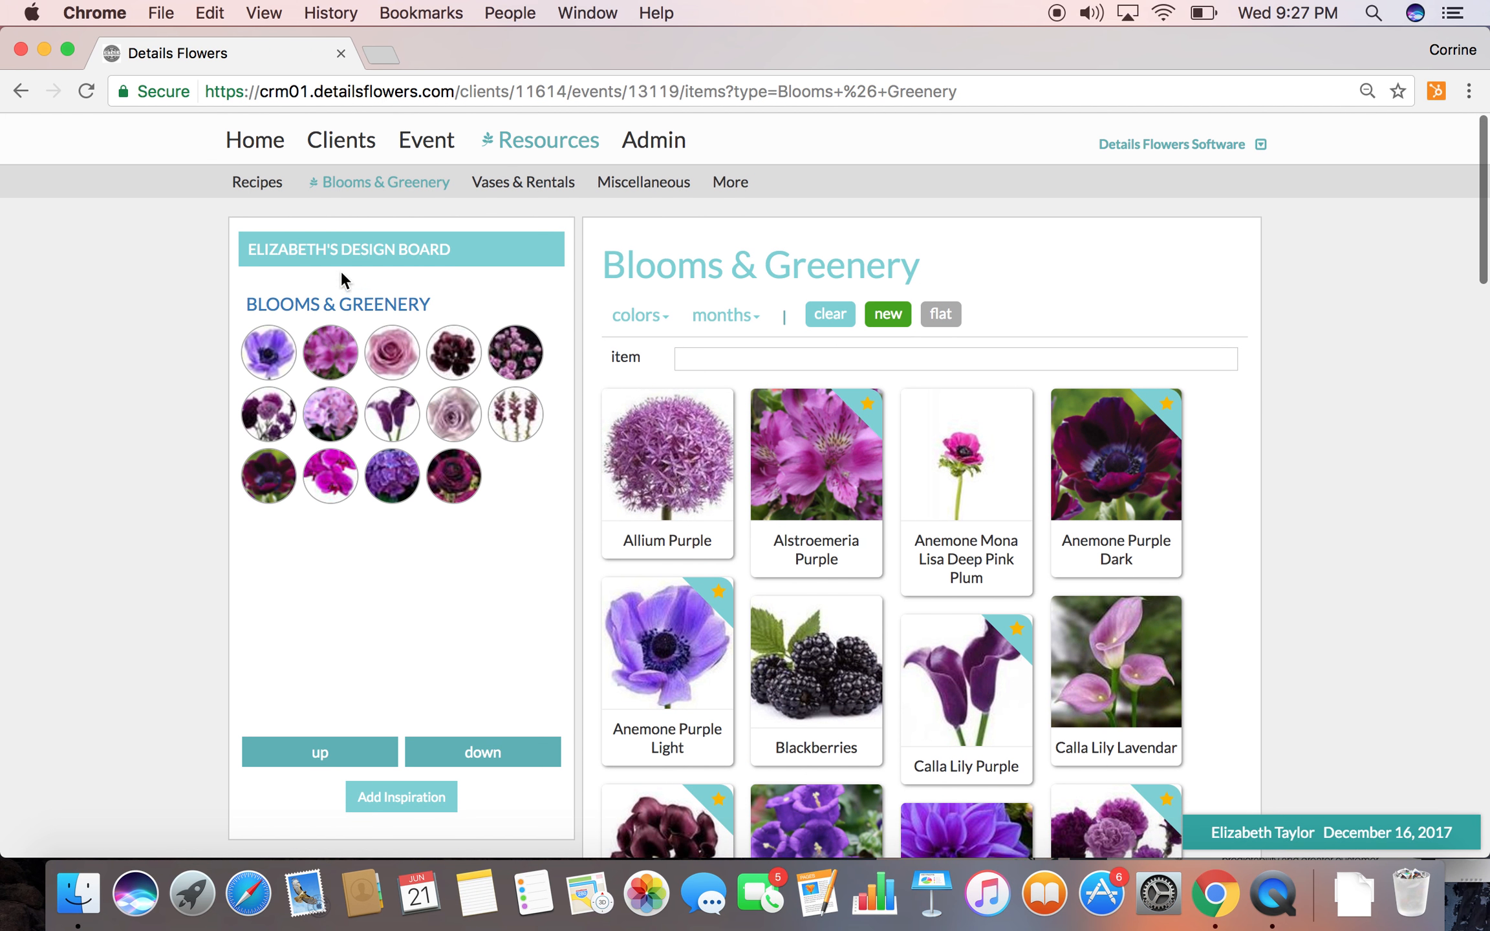
left_click(505, 187)
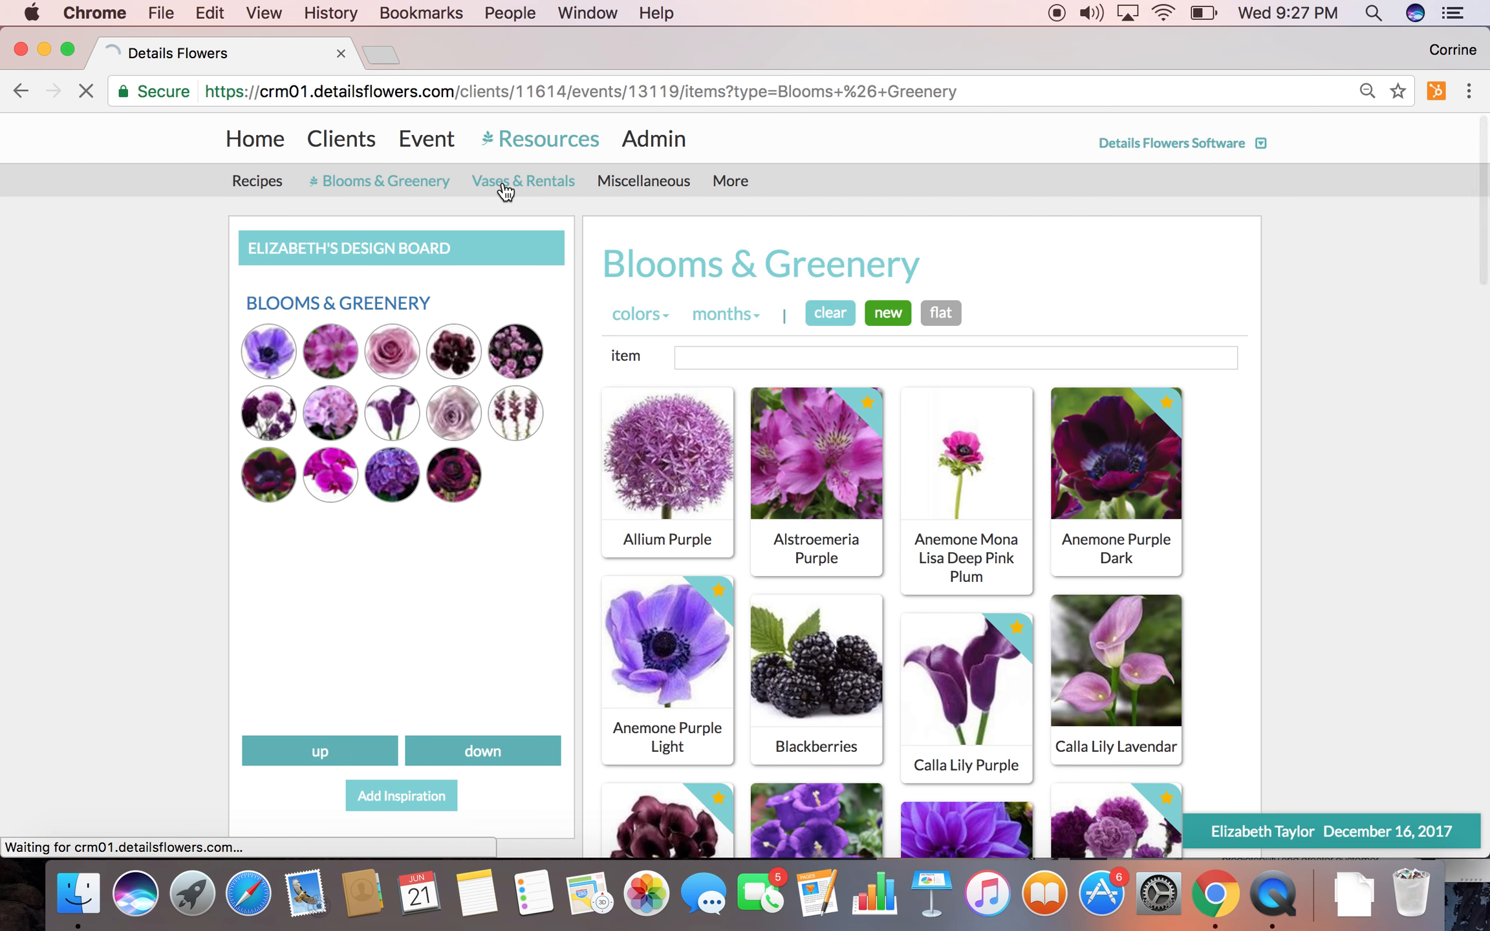
left_click(645, 317)
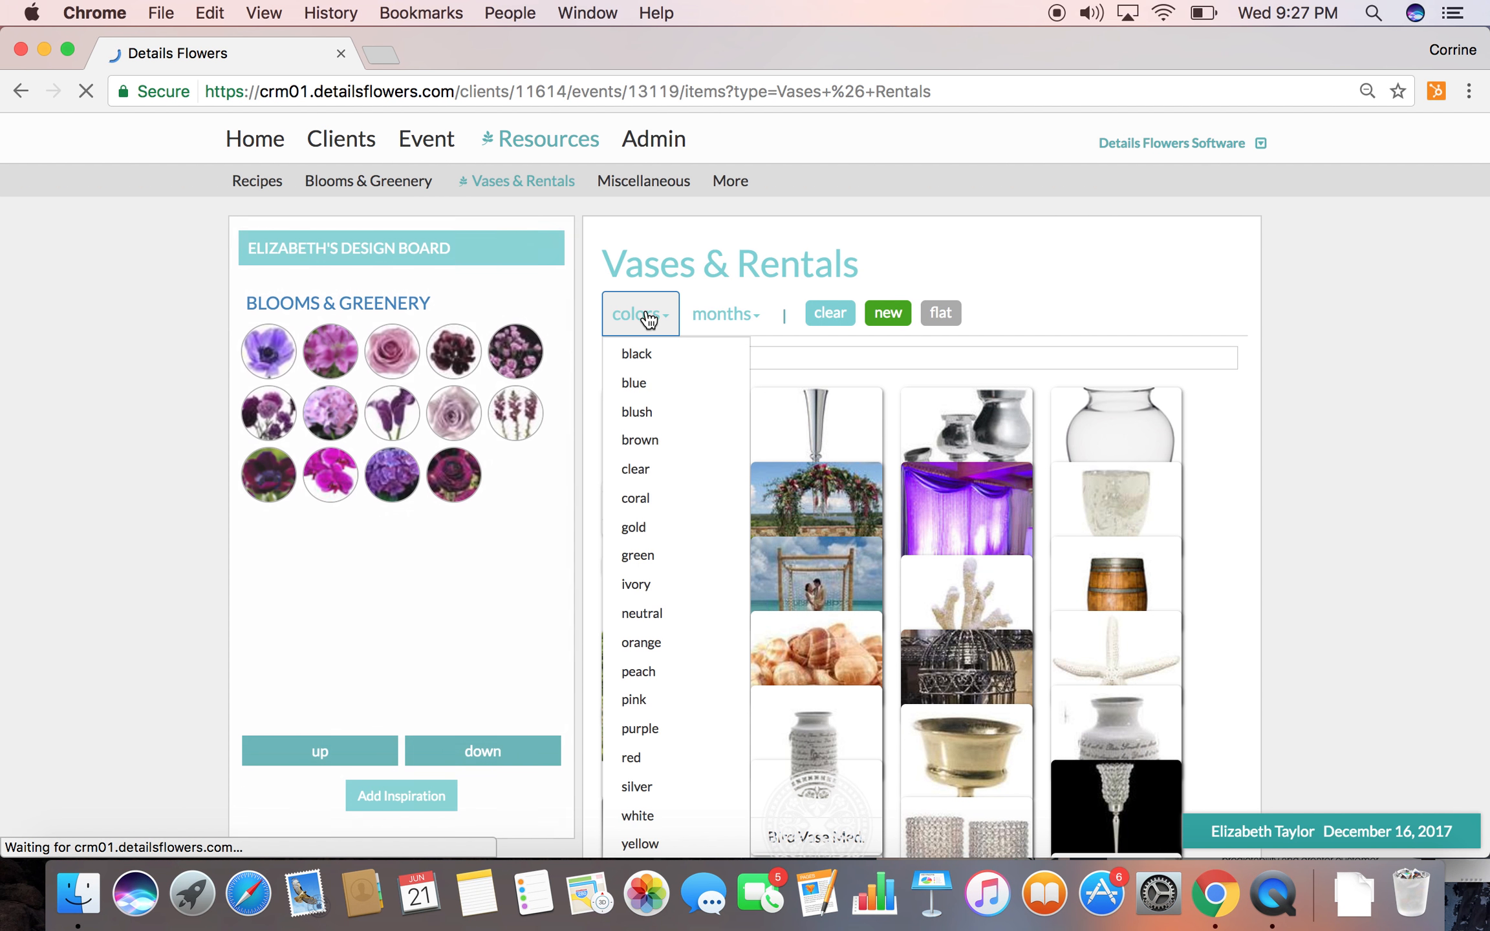
left_click(638, 527)
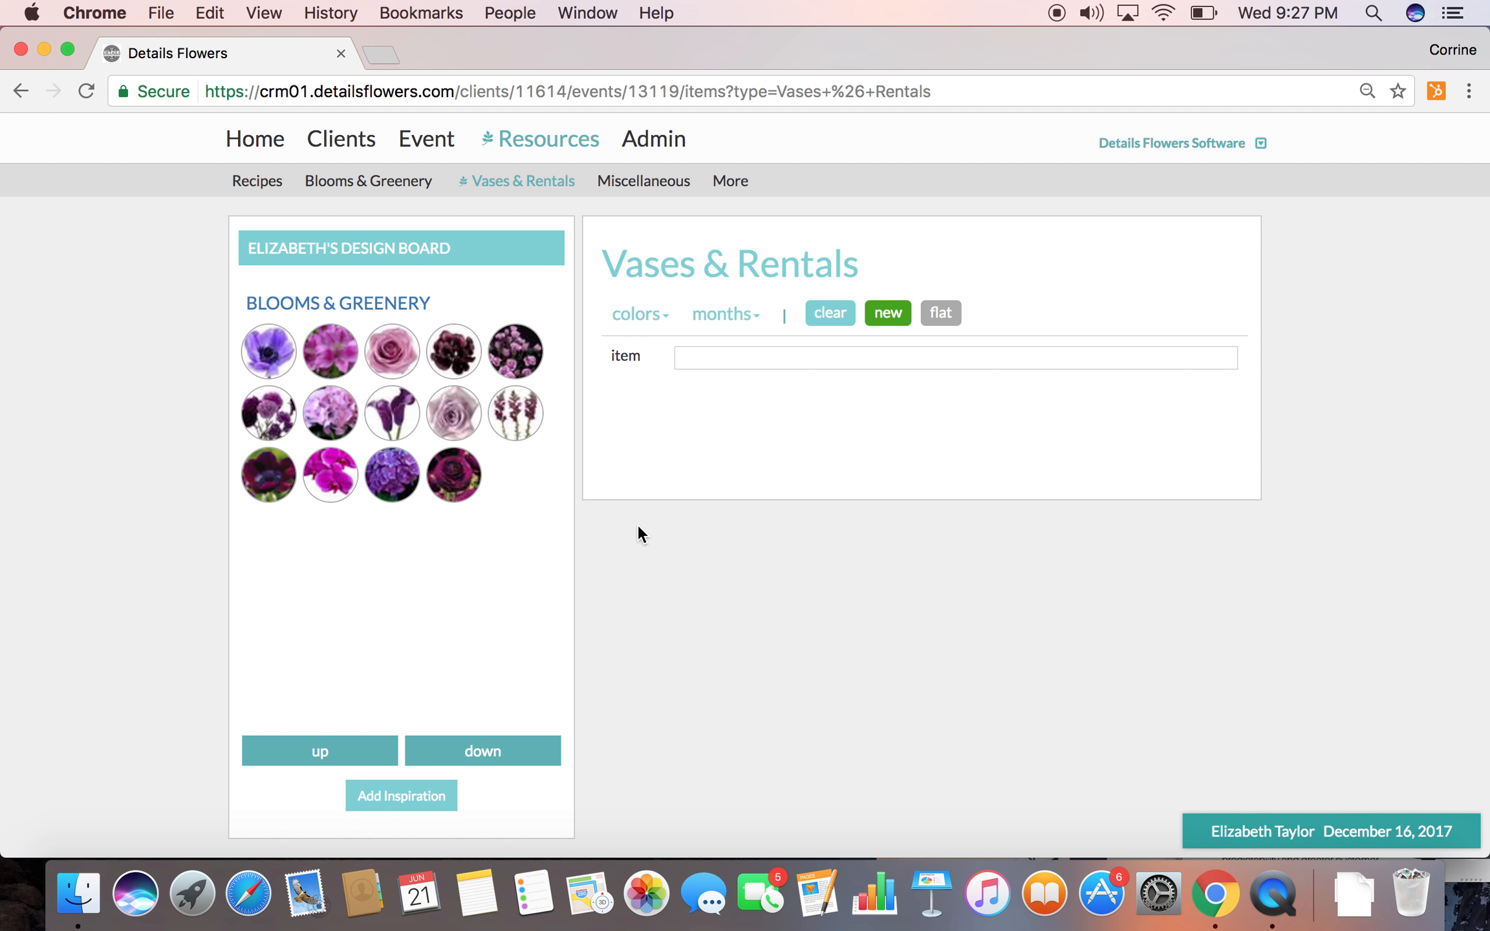
Add the Elsa Vase, Gold Bowl, Zodiac, Julep Vase 4X4 Compote Champagne and Carroway Votives to the design board
scroll(713, 585, "down", 2)
scroll(713, 585, "down", 2)
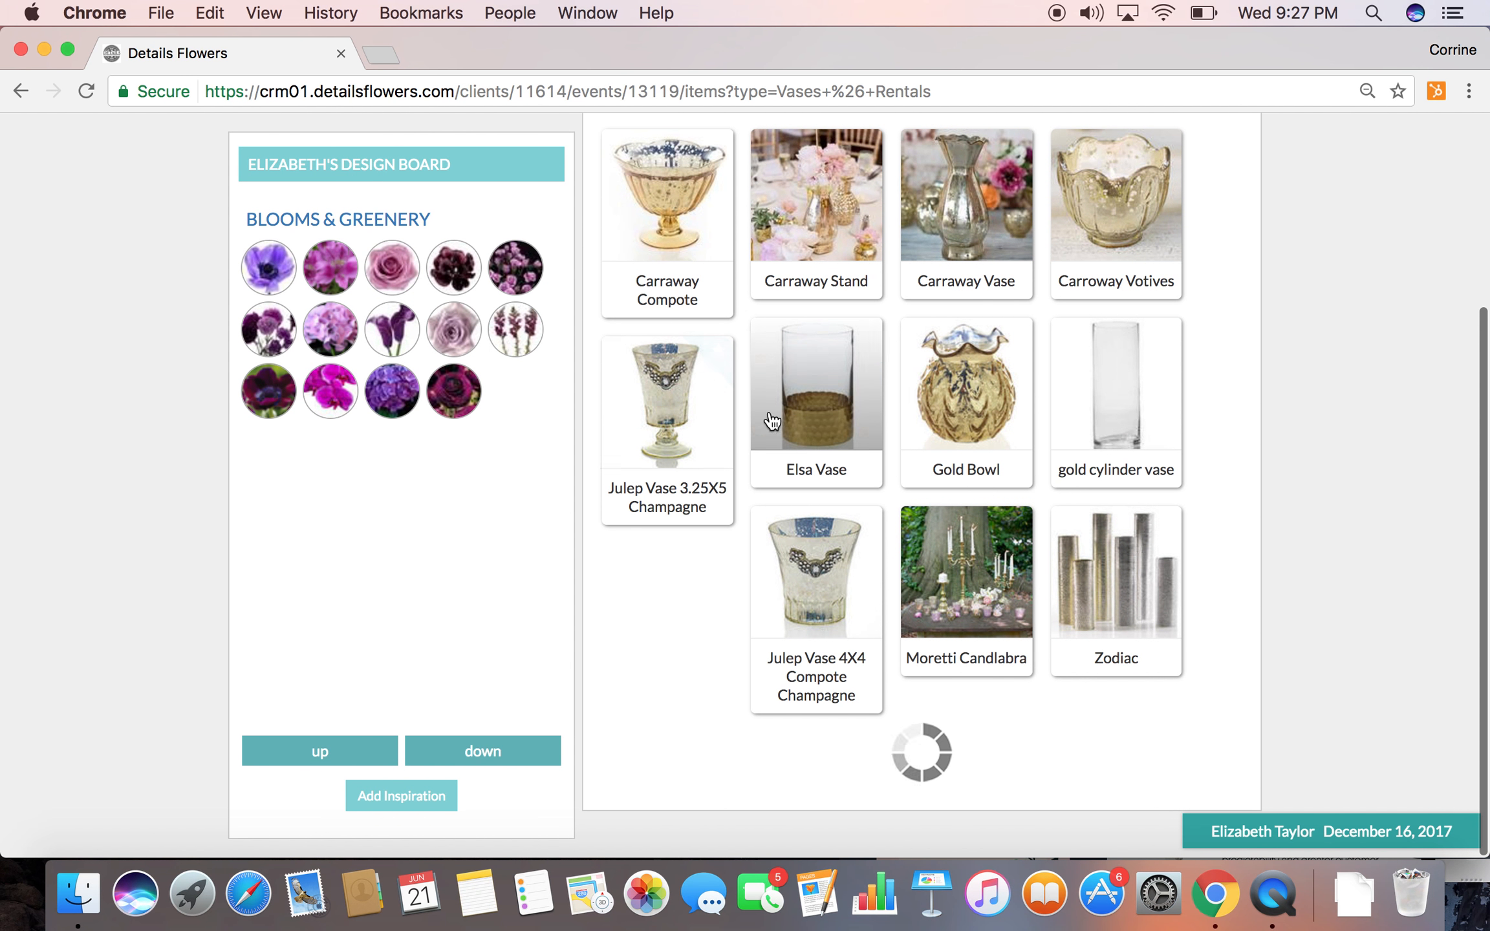
left_click(865, 388)
left_click(1017, 391)
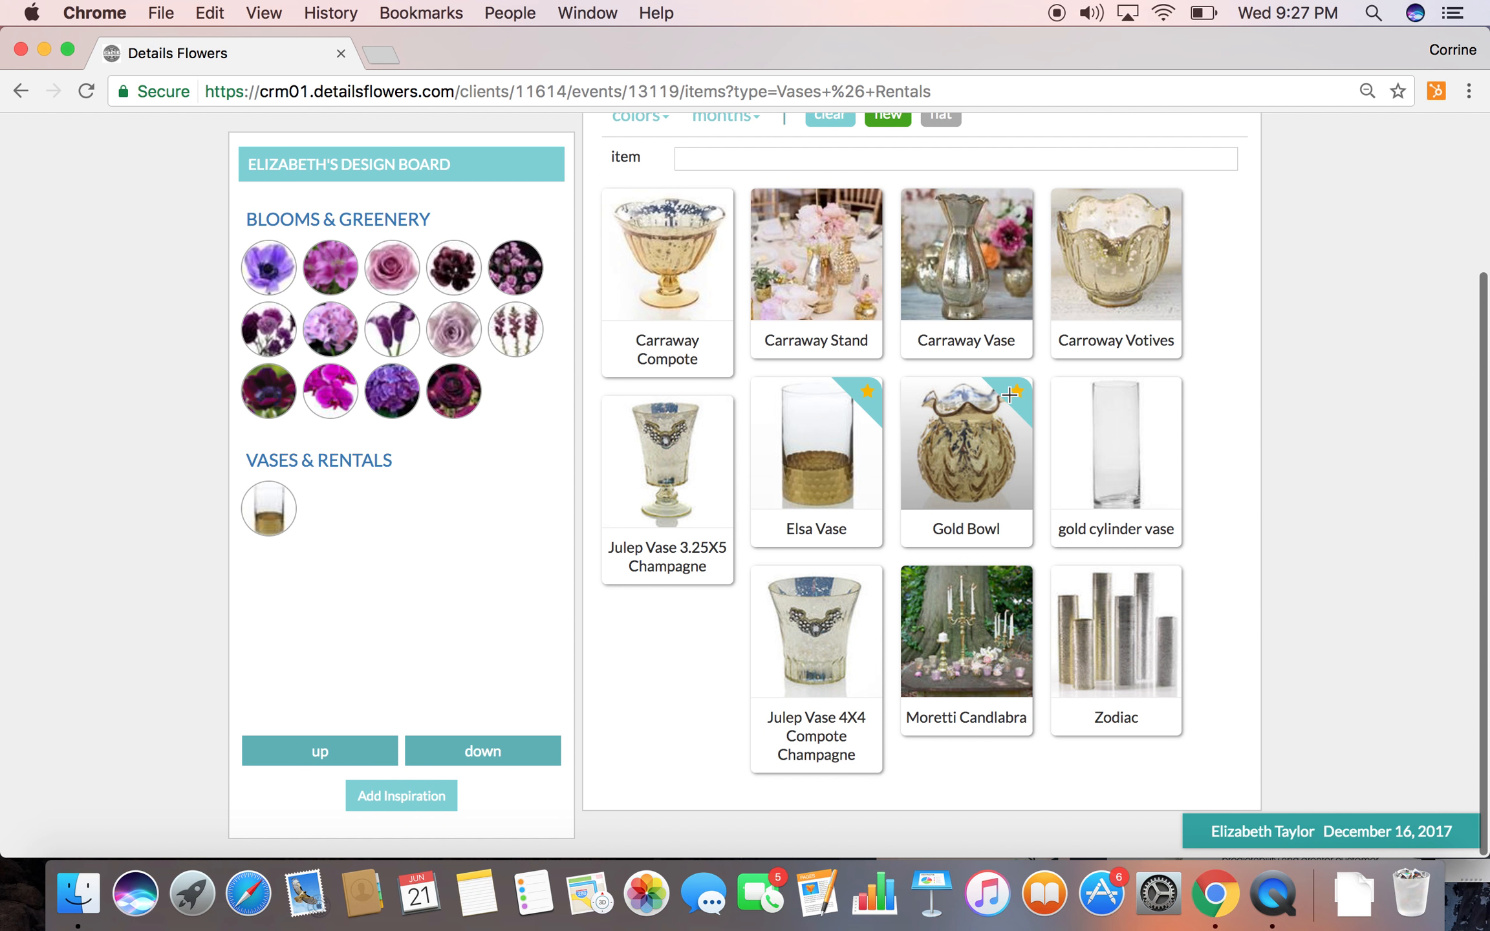
left_click(1165, 582)
left_click(865, 581)
left_click(1166, 204)
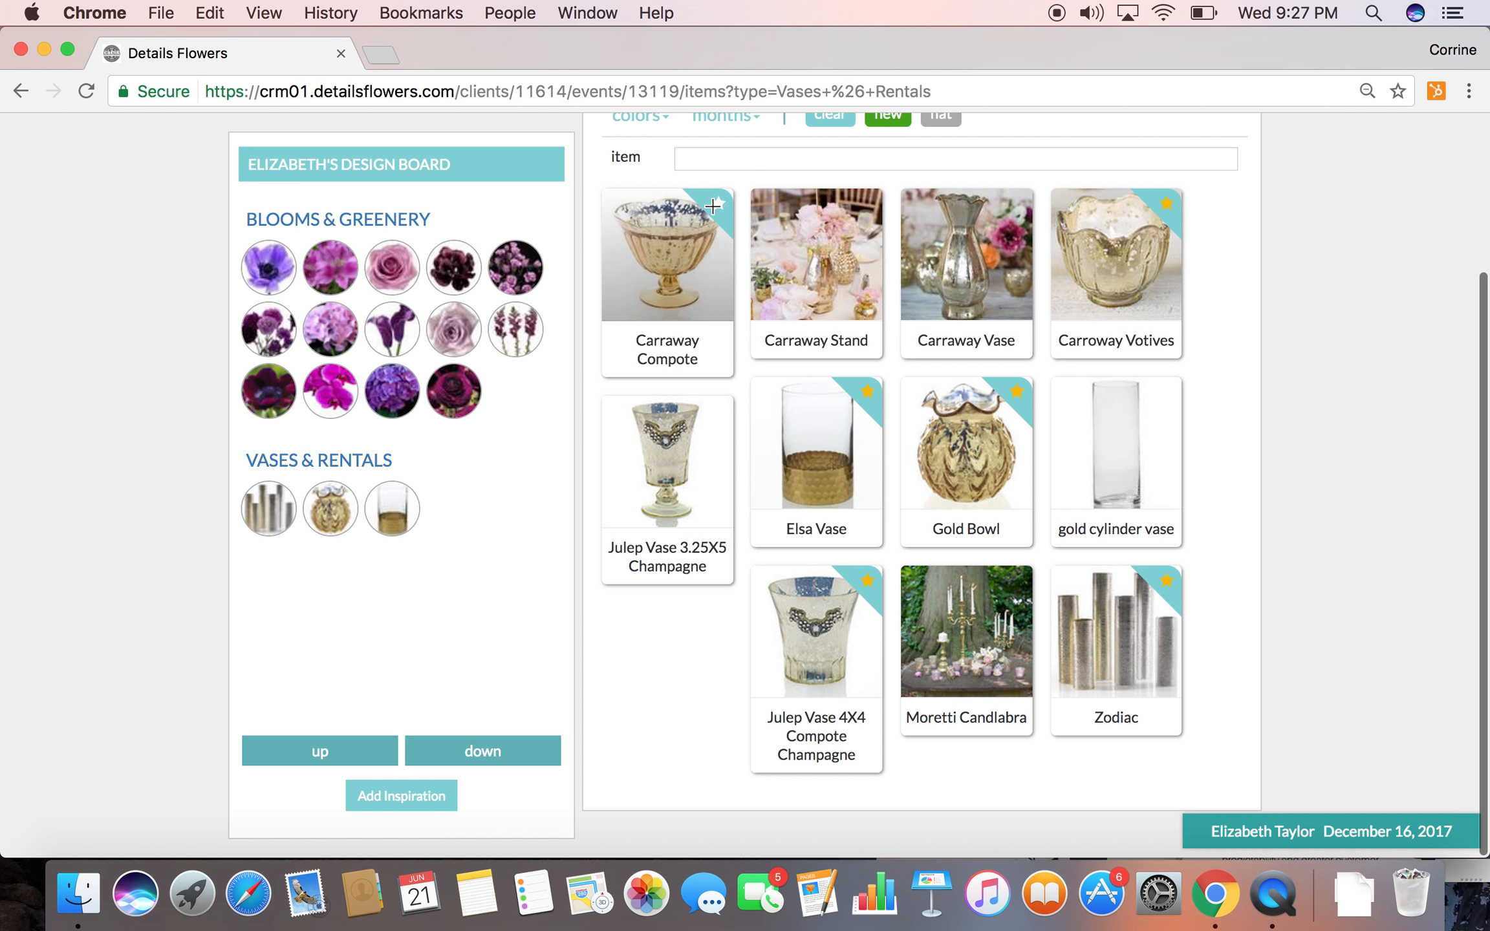
Add the Carraway Compote to the design board and view its cost, inventory and rental price details
left_click(656, 259)
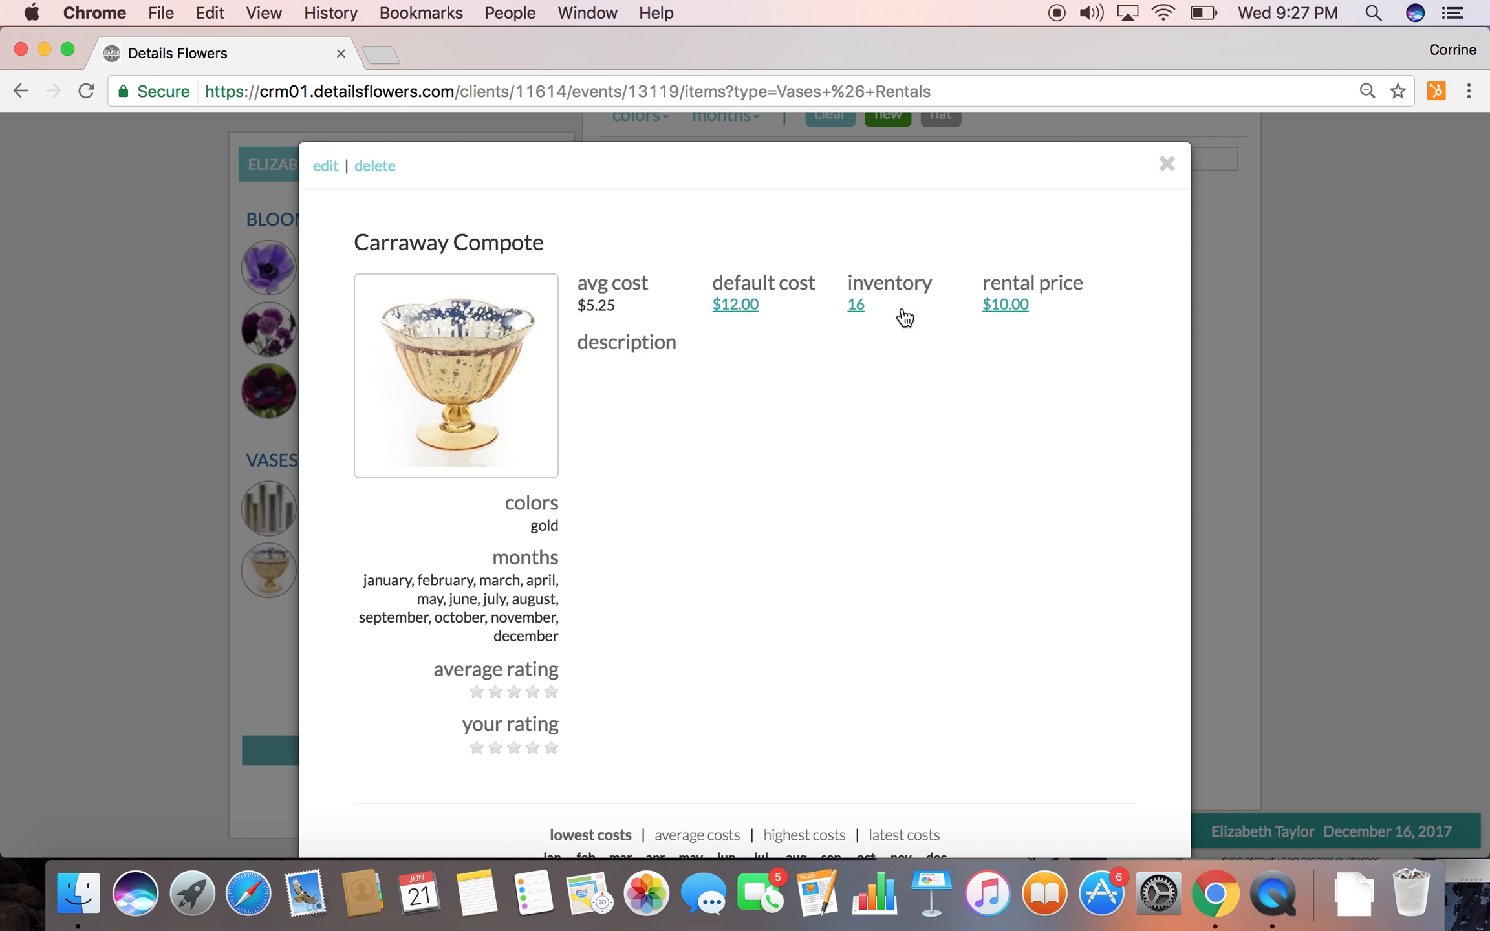
left_click(1166, 165)
scroll(302, 169, "up", 5)
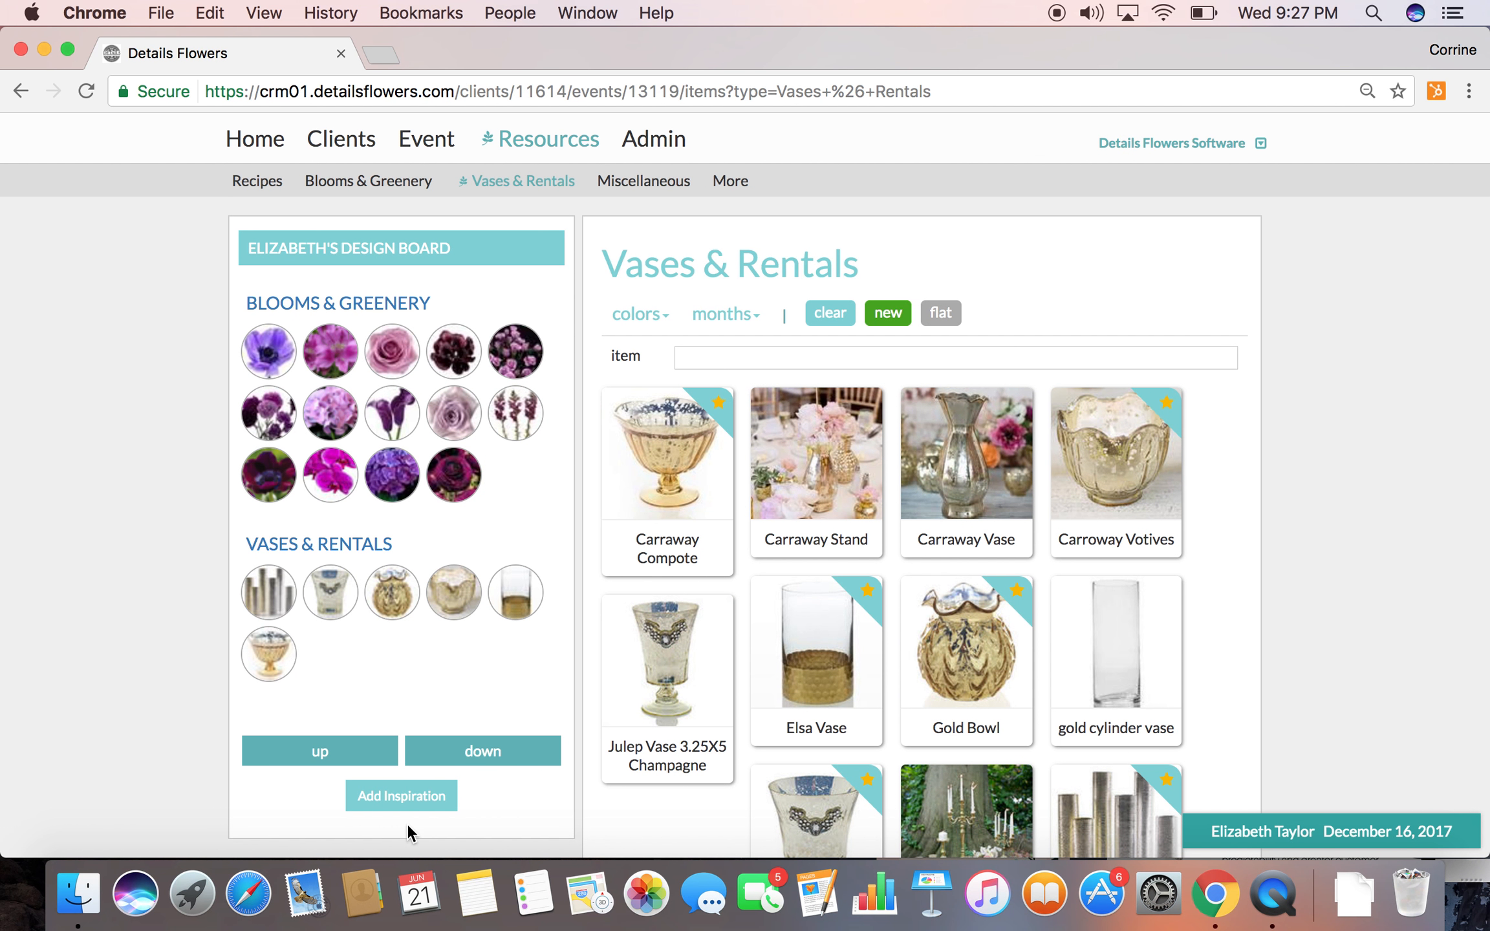
left_click(375, 802)
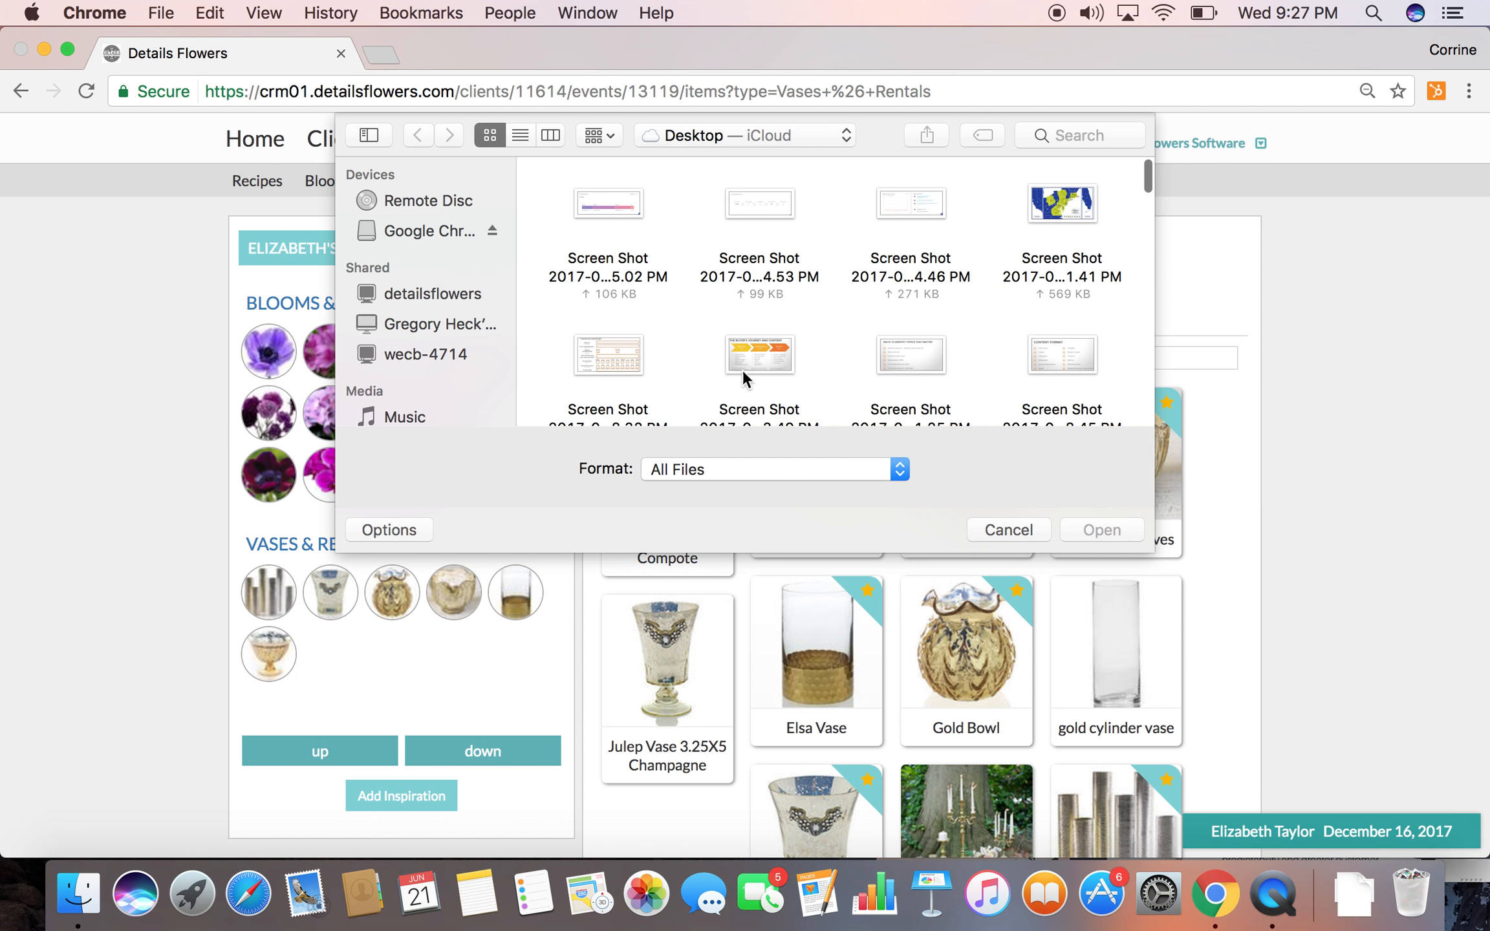
scroll(800, 318, "down", 15)
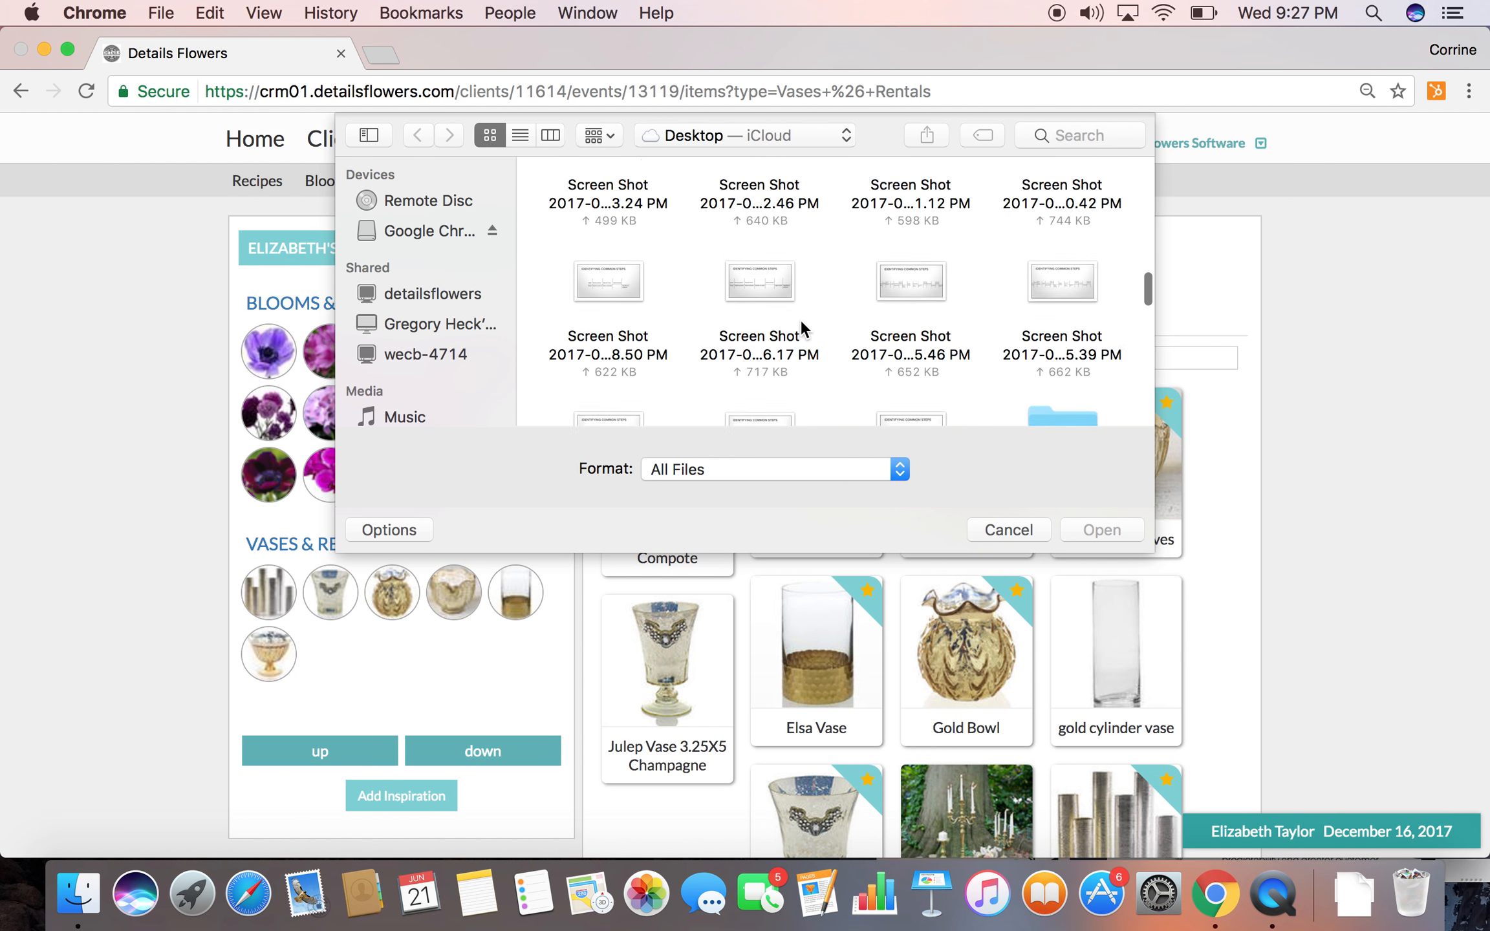
scroll(800, 317, "down", 3)
left_click(1005, 527)
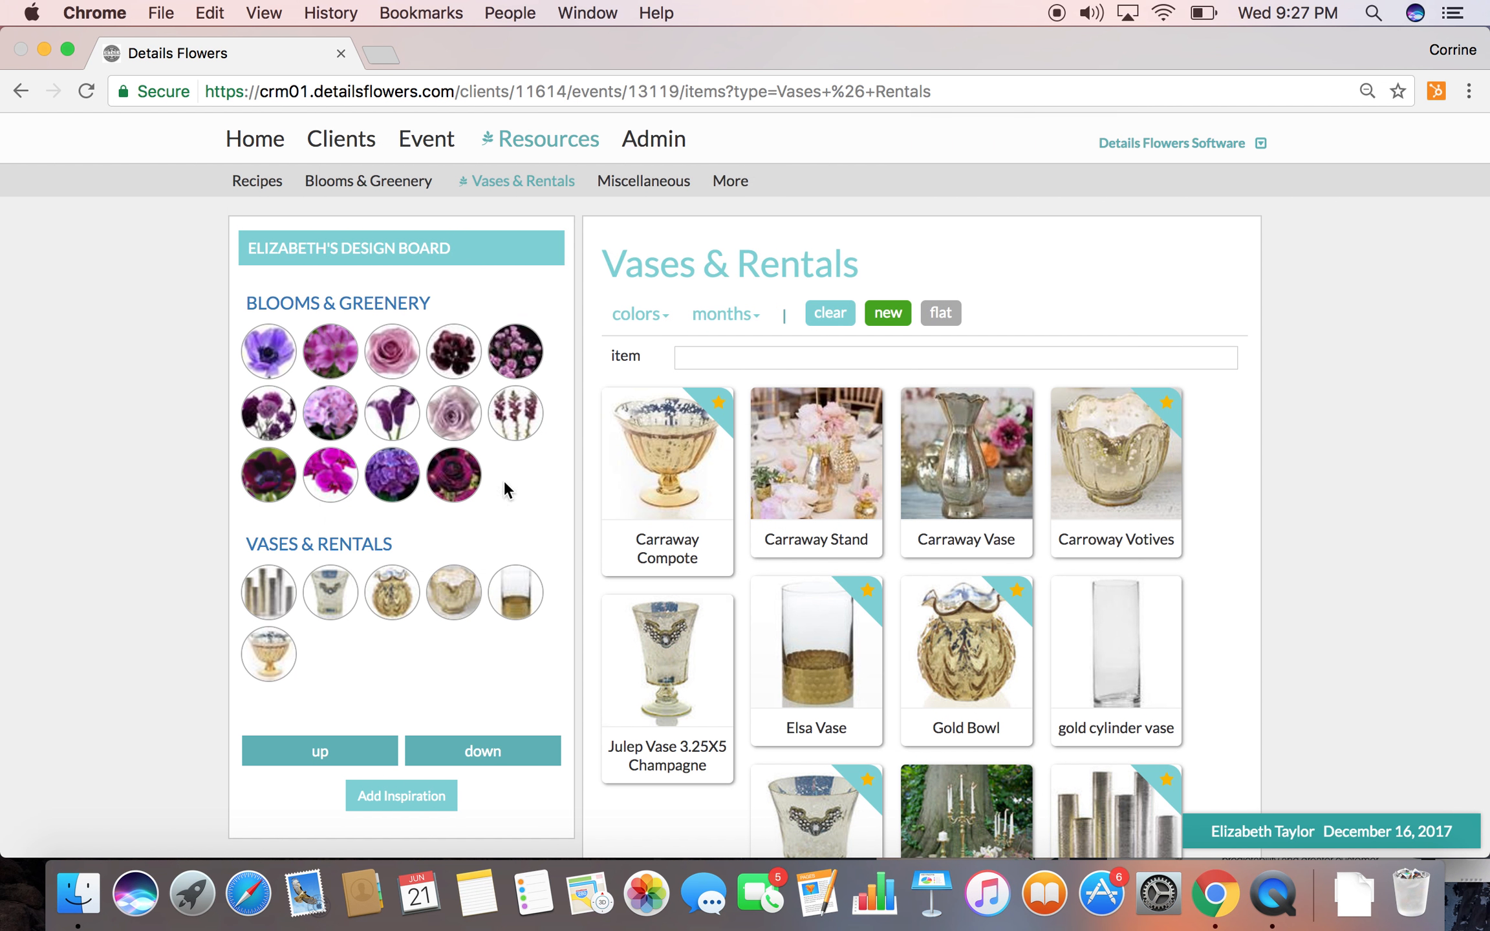
Go to the Recipes resources, add Tall Centerpiece Williamson to the design board and review its recipe details
left_click(267, 185)
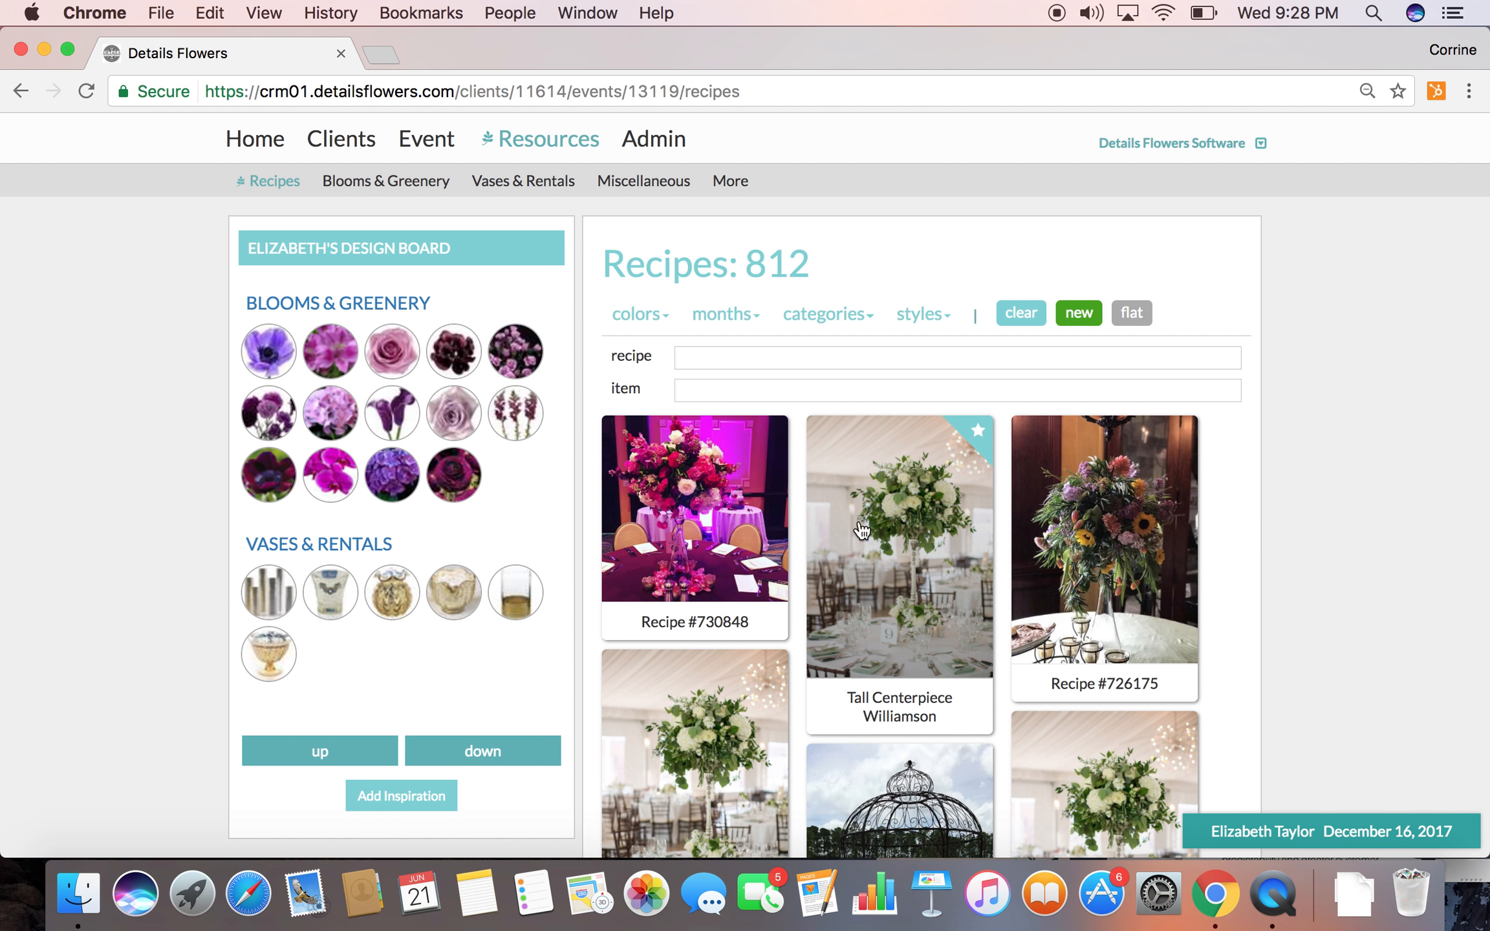
left_click(946, 506)
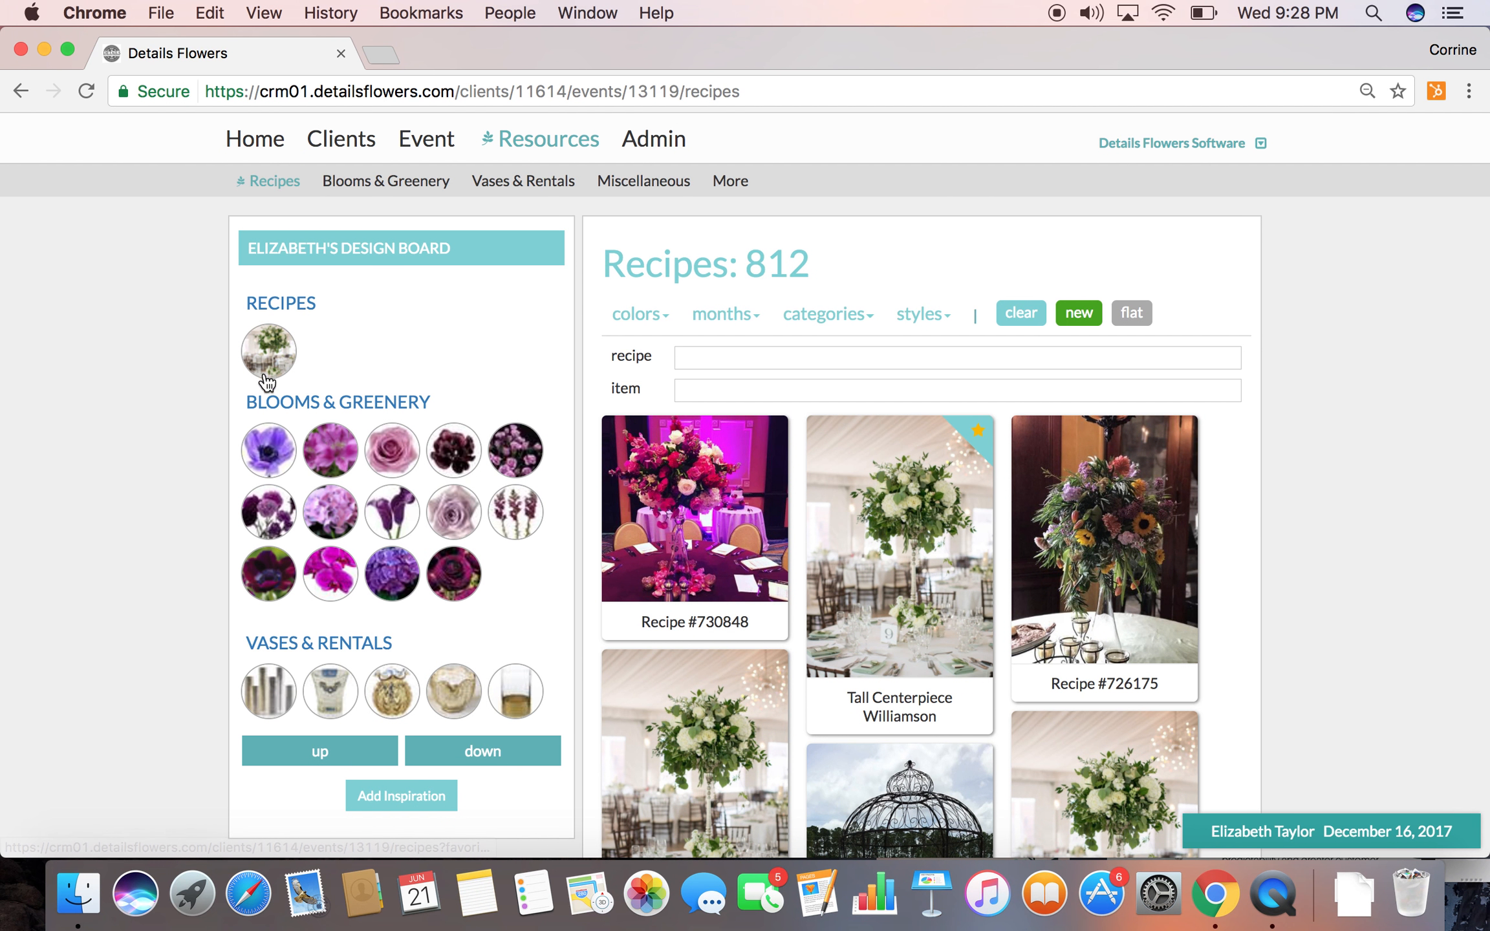
left_click(907, 536)
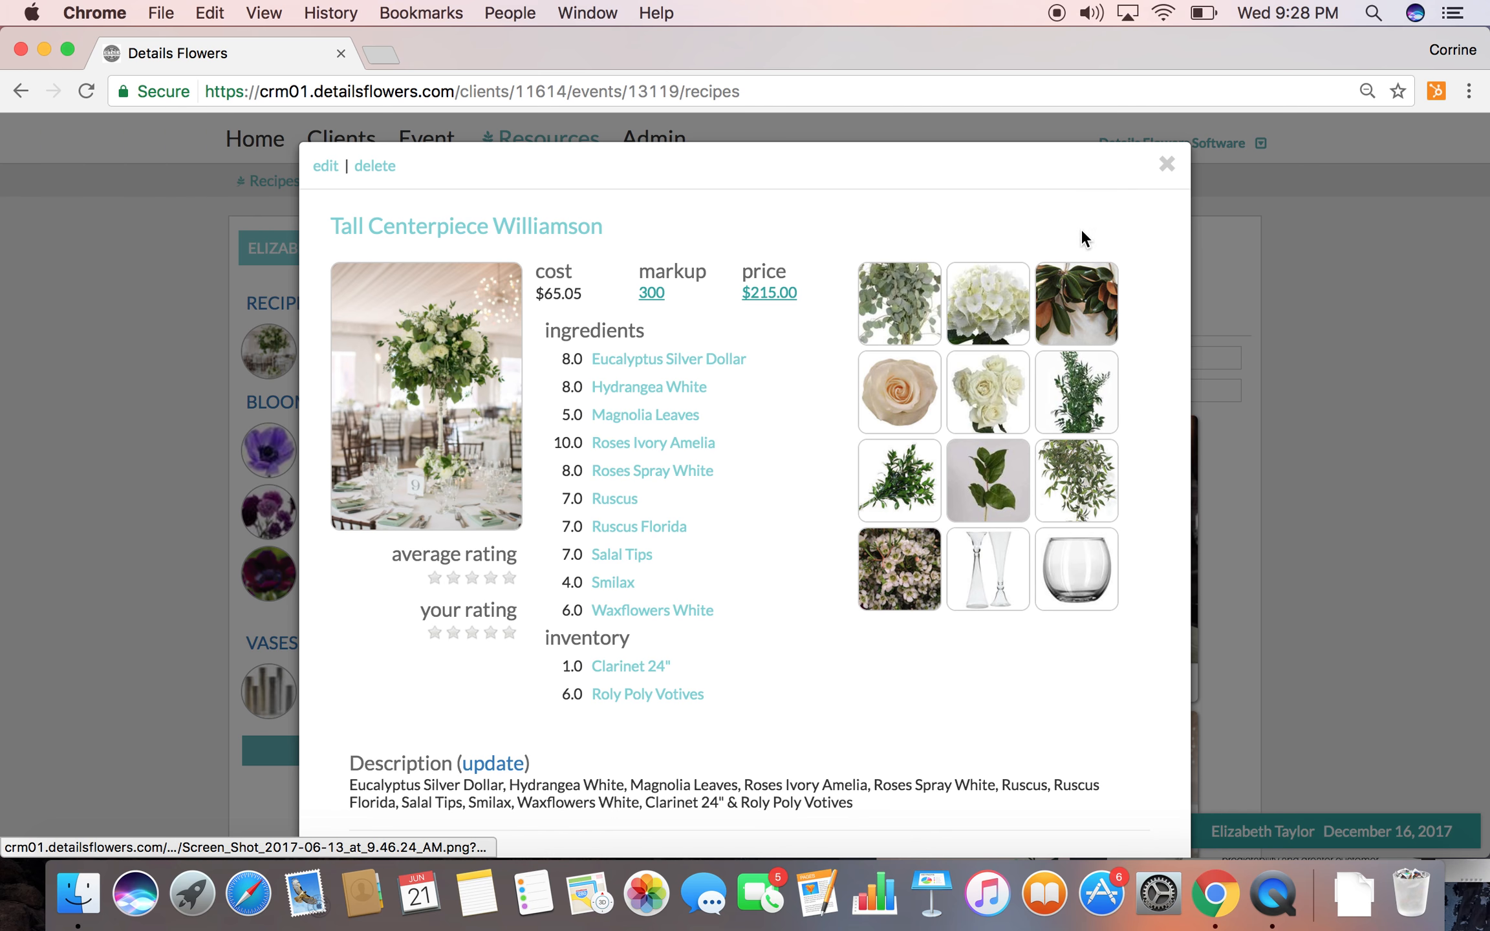
left_click(1166, 164)
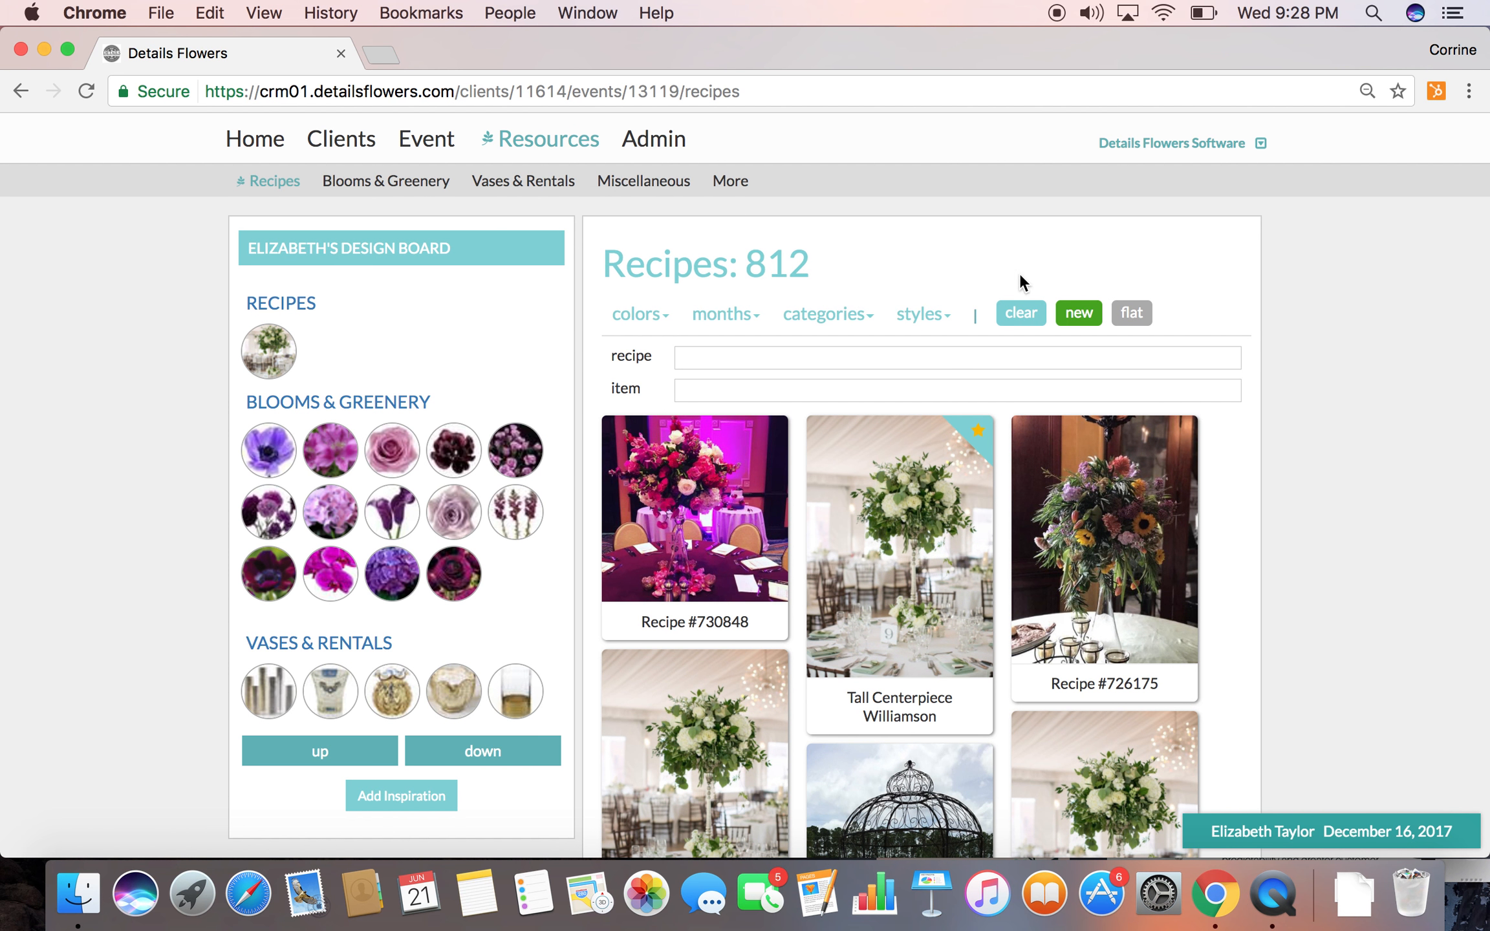
Clear the recipe filters, then filter the recipes by the Bouquets category and the item Anemone Marianne Panda
left_click(1025, 313)
left_click(807, 313)
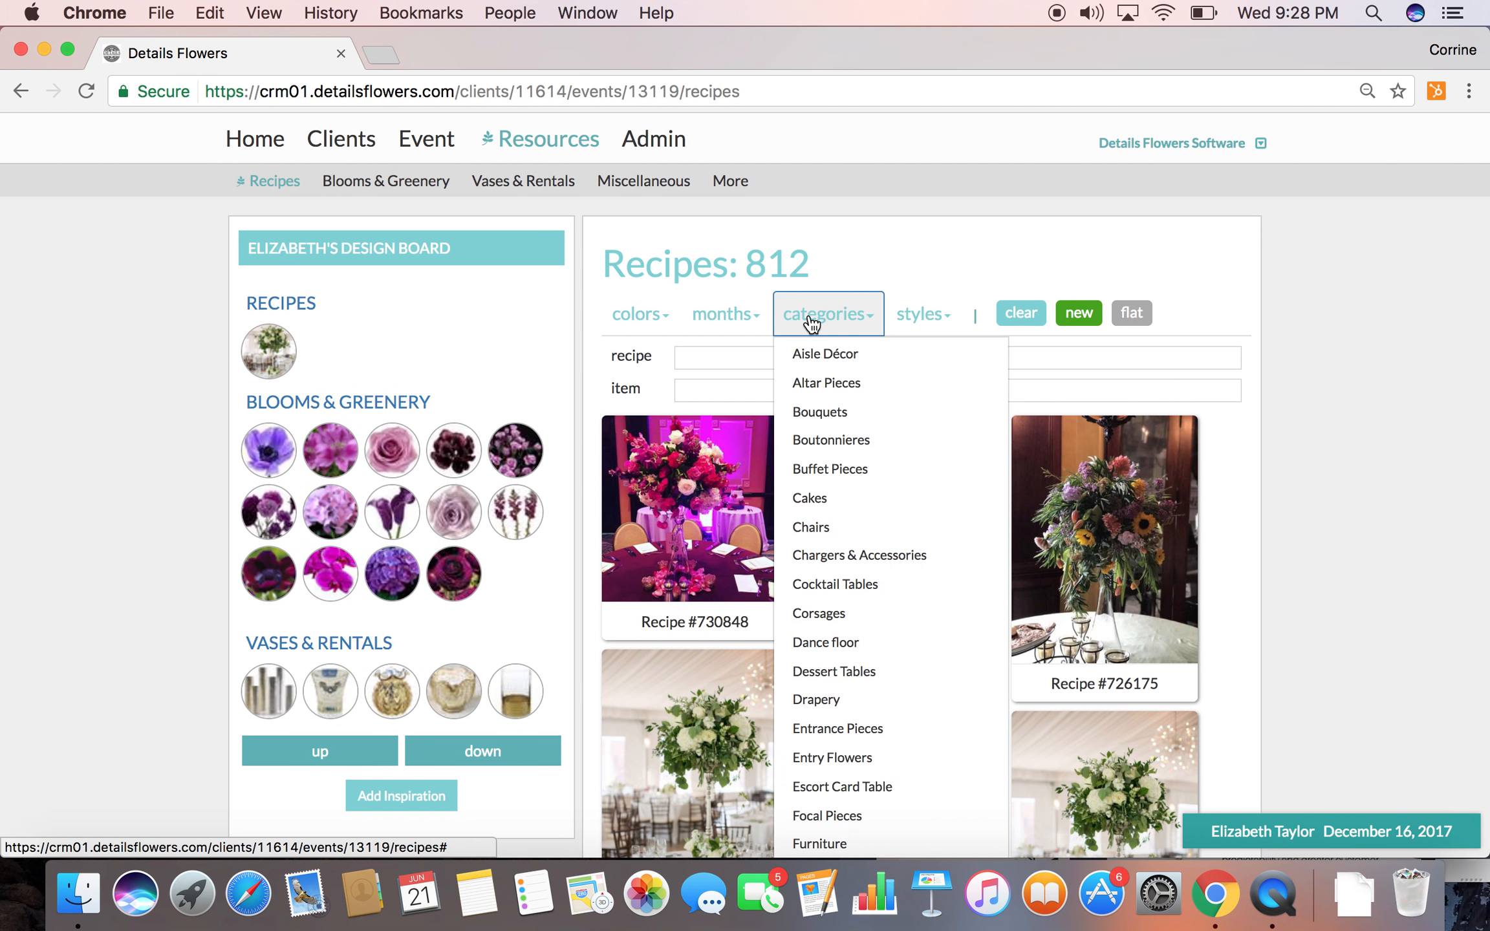
left_click(812, 383)
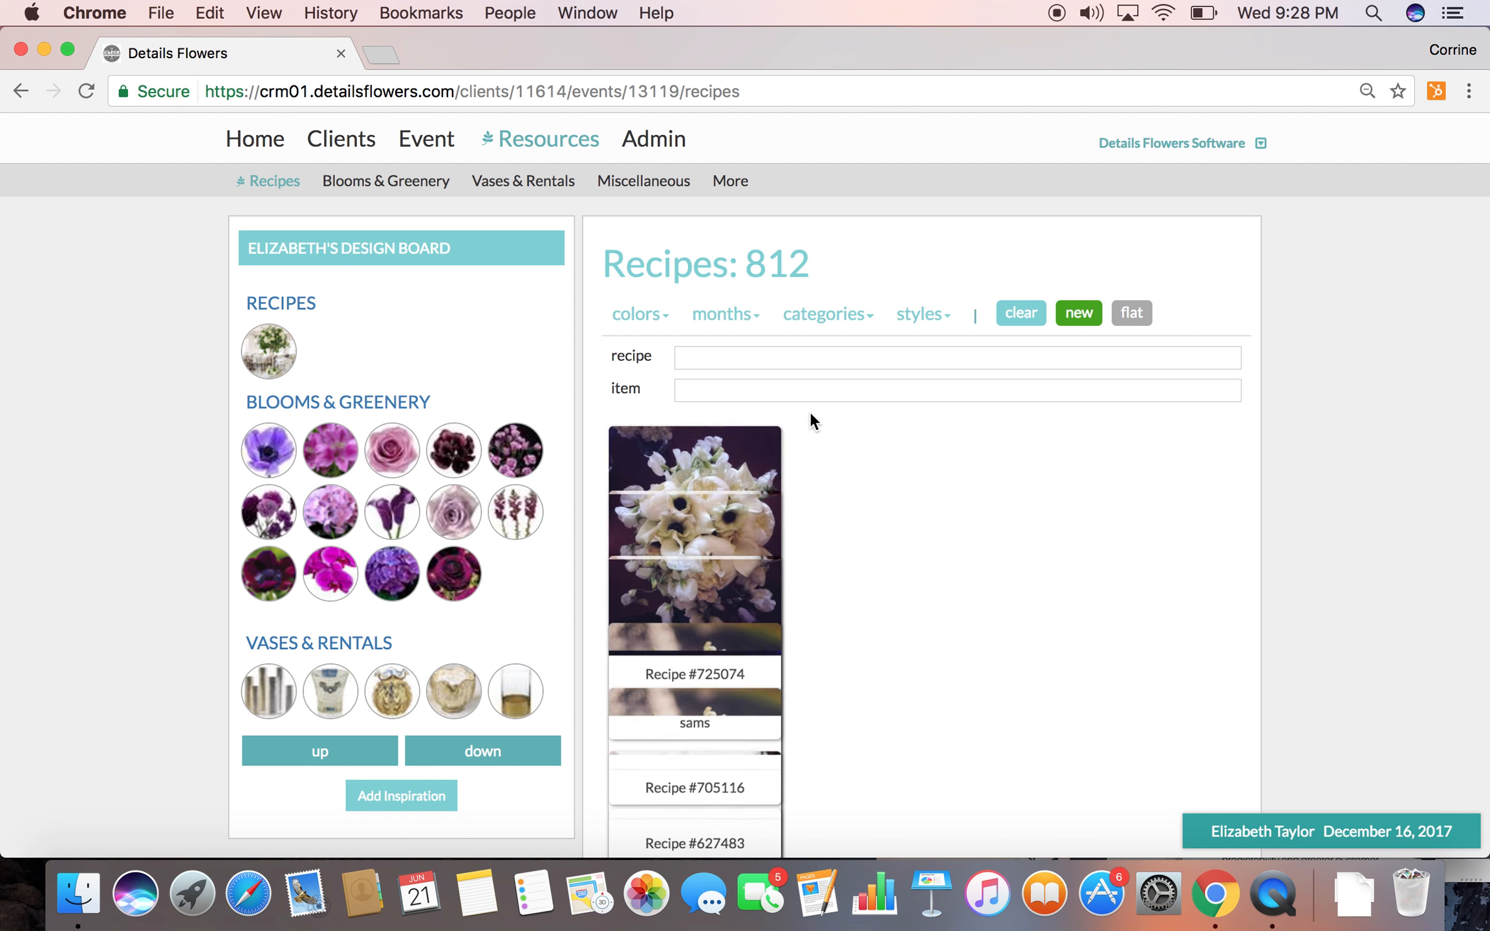
left_click(809, 386)
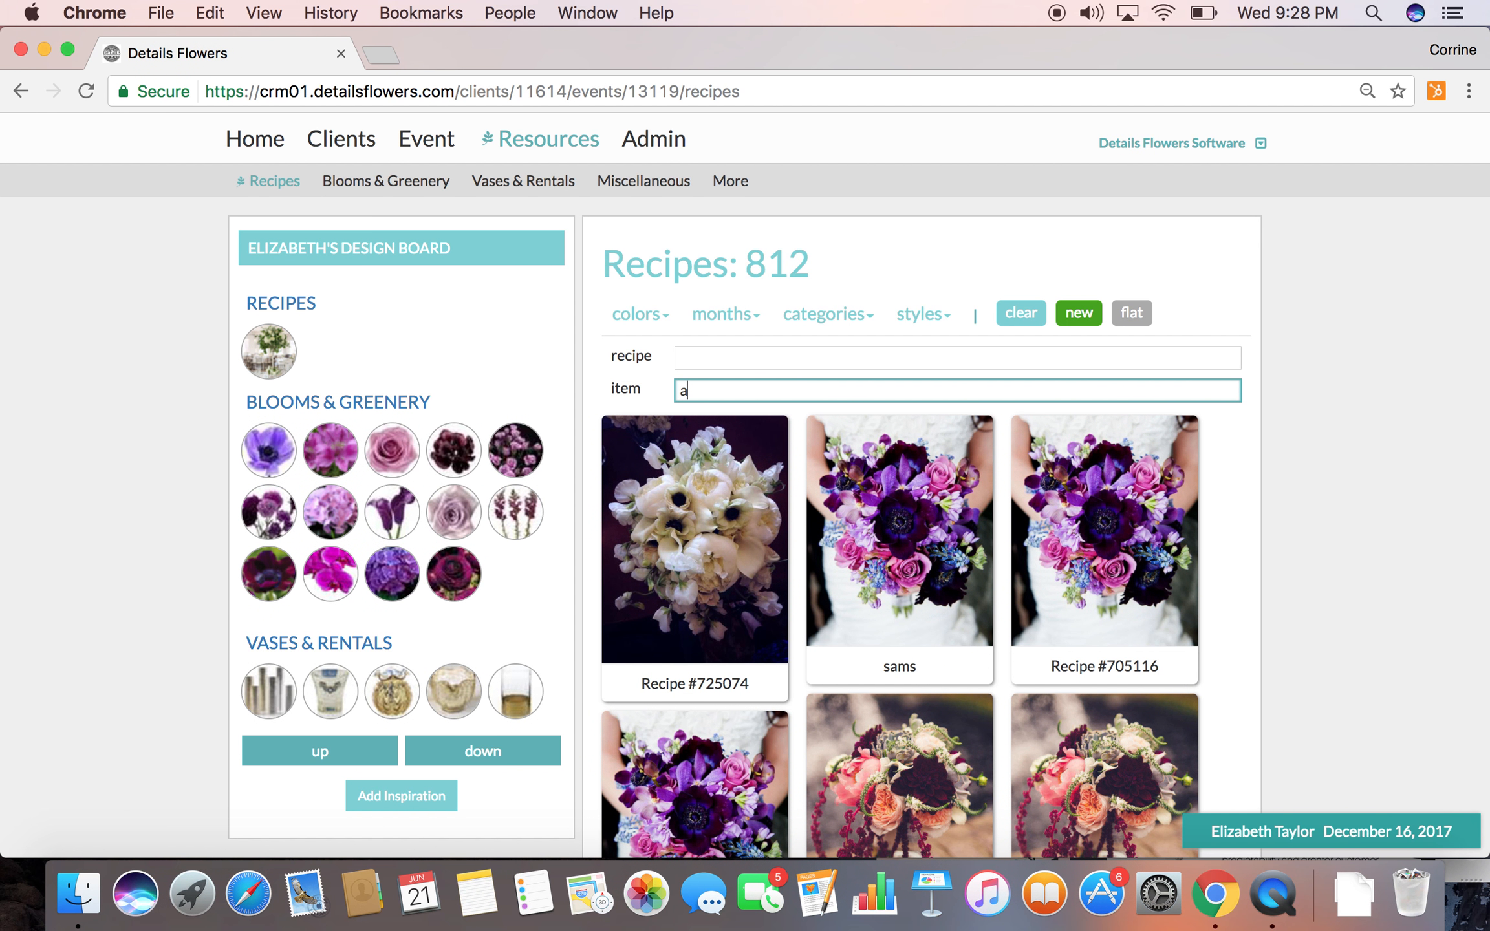
left_click(816, 452)
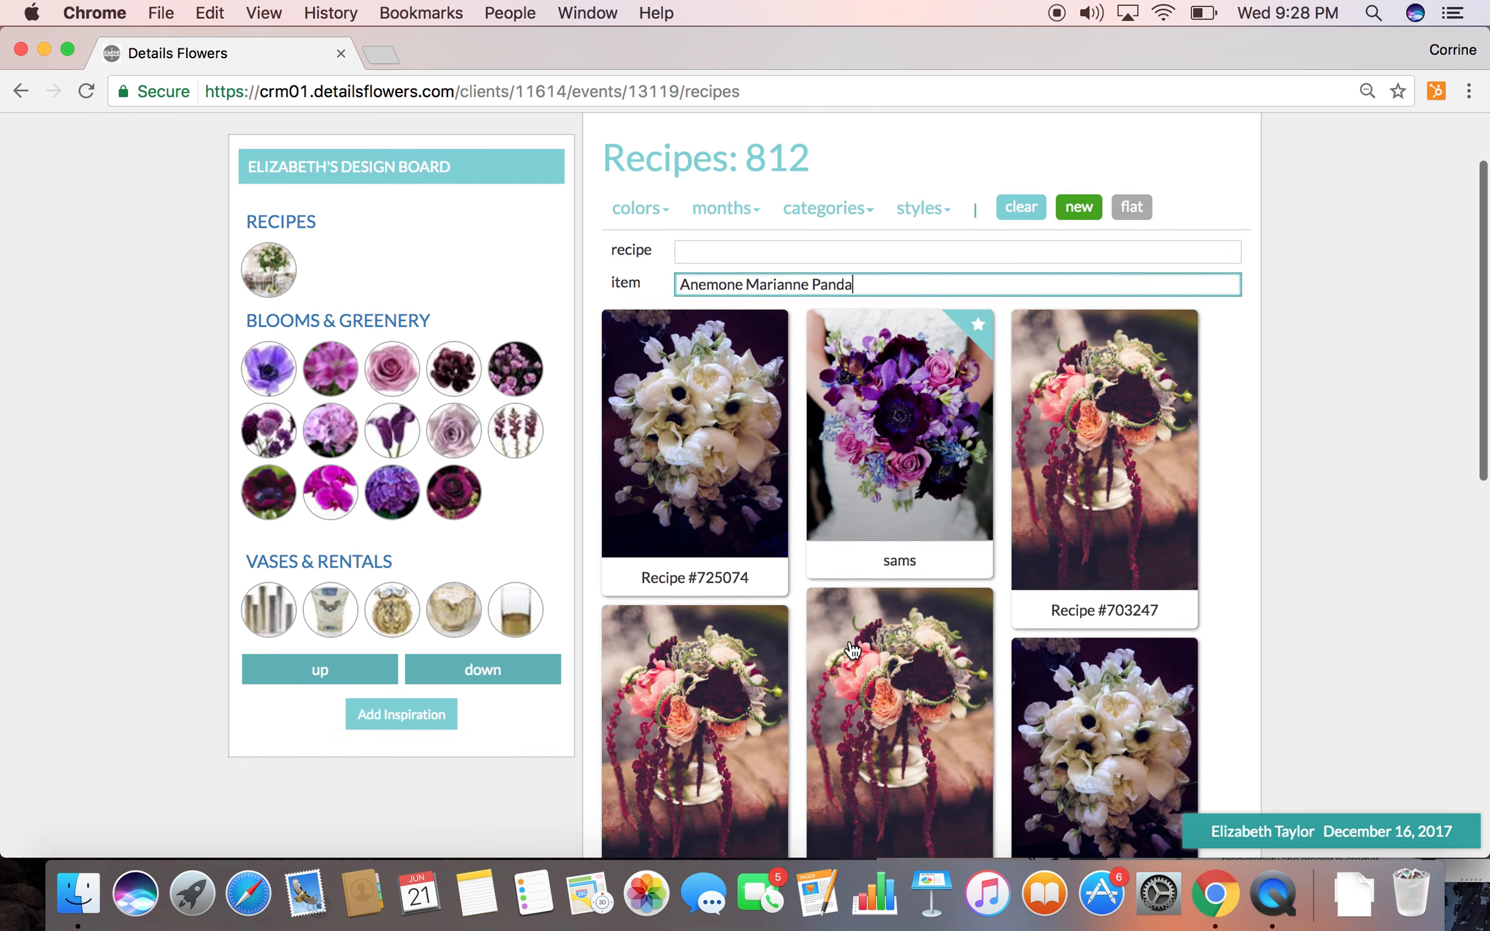
Add the Blue Grass Chic; Skyline Ranch; Cascading Bouquet recipe to the design board
scroll(852, 649, "down", 12)
scroll(852, 648, "down", 2)
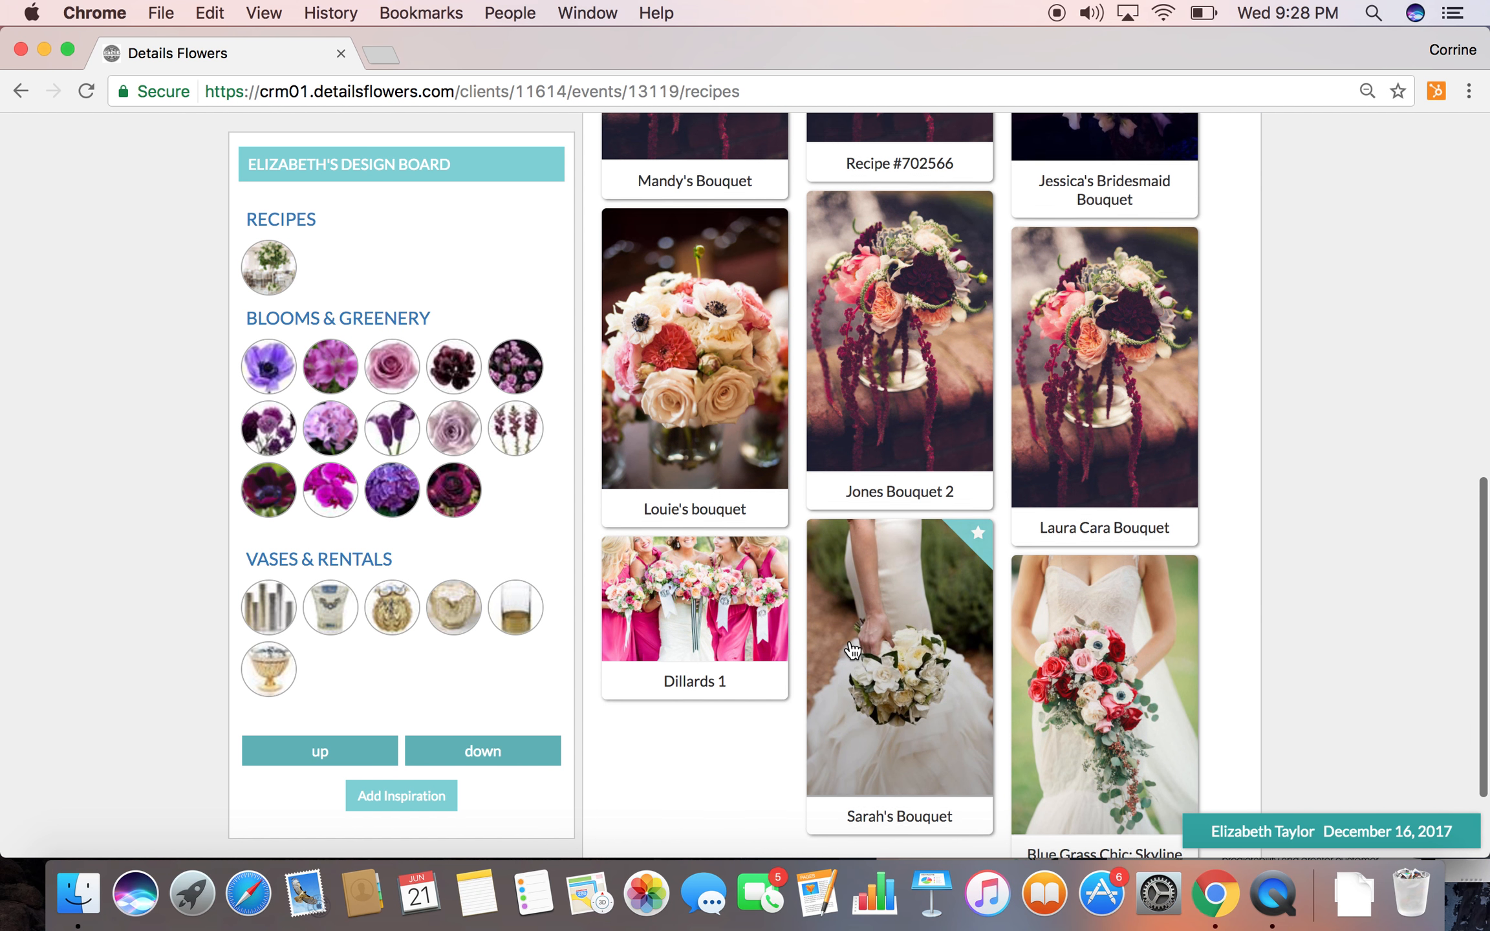
scroll(869, 503, "down", 4)
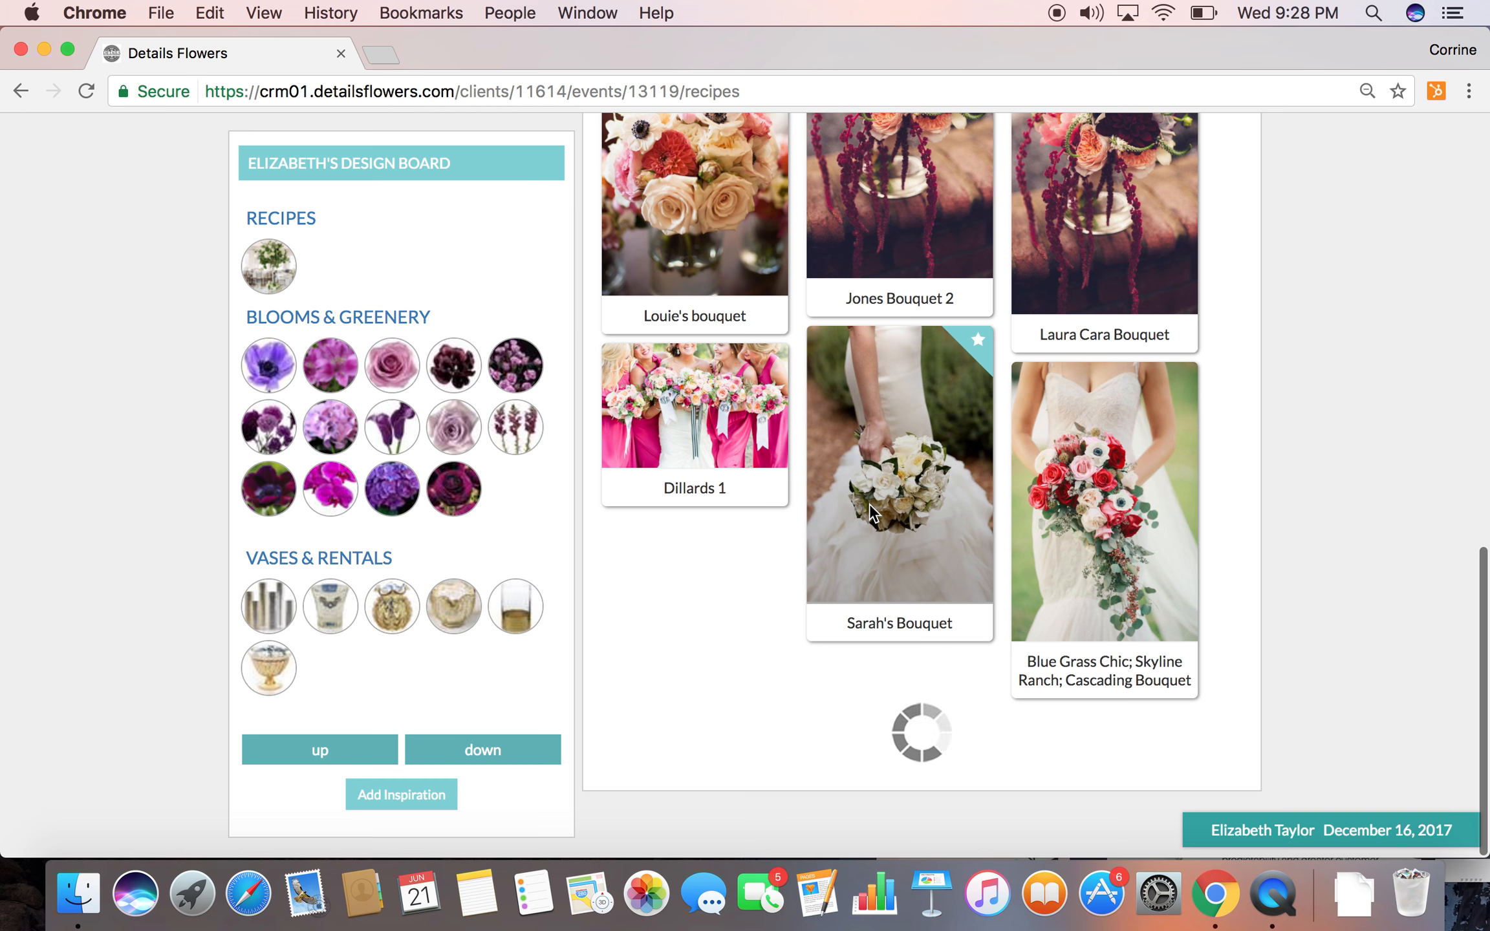
scroll(870, 504, "down", 4)
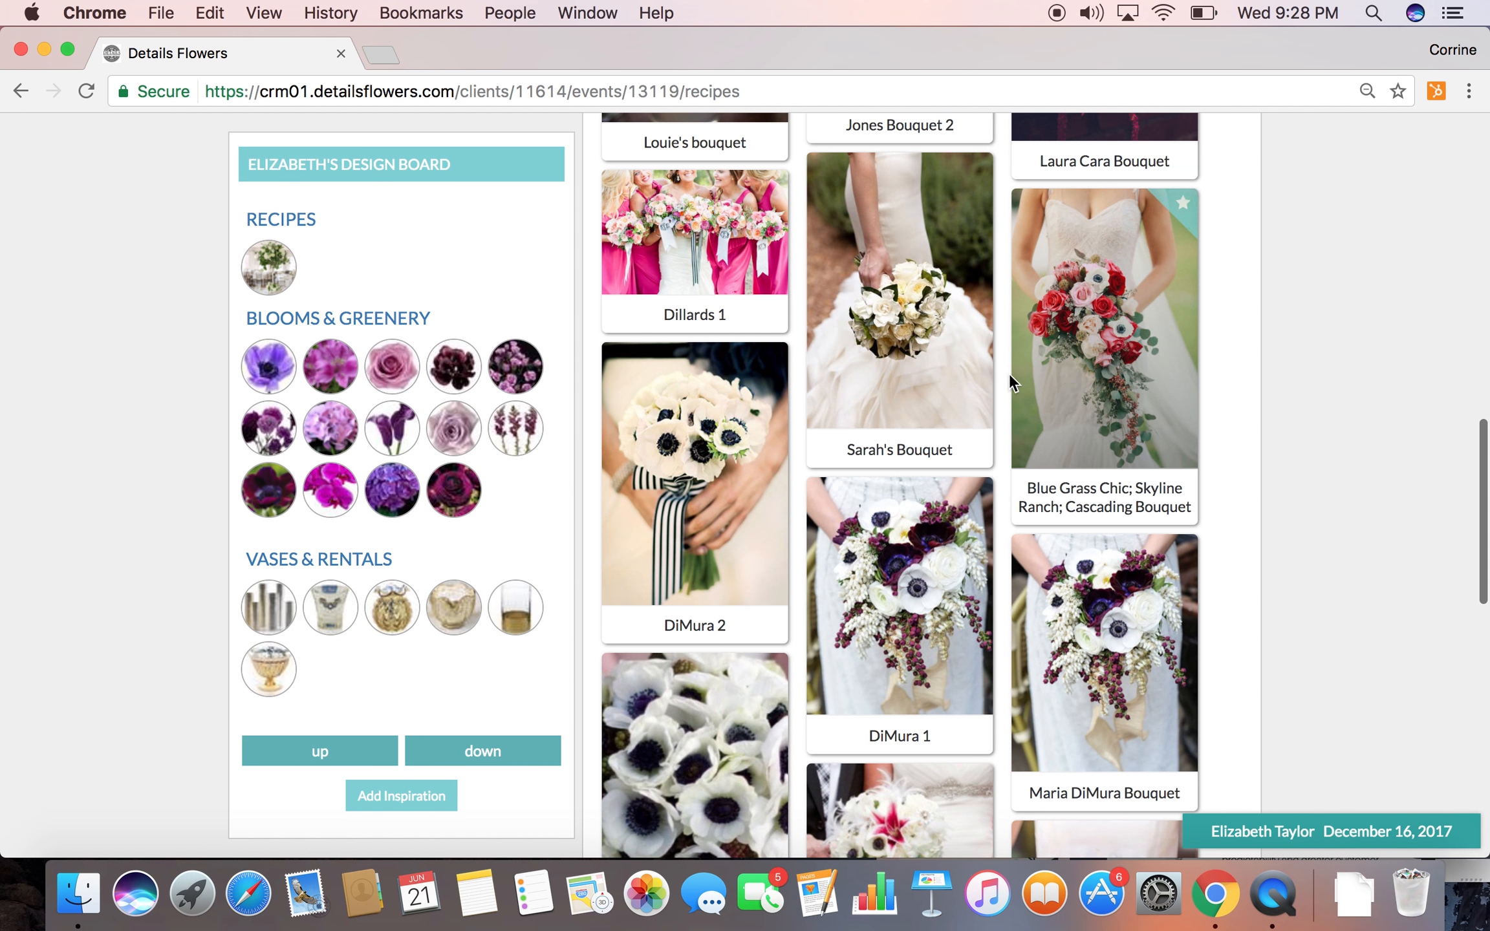
scroll(1048, 420, "down", 5)
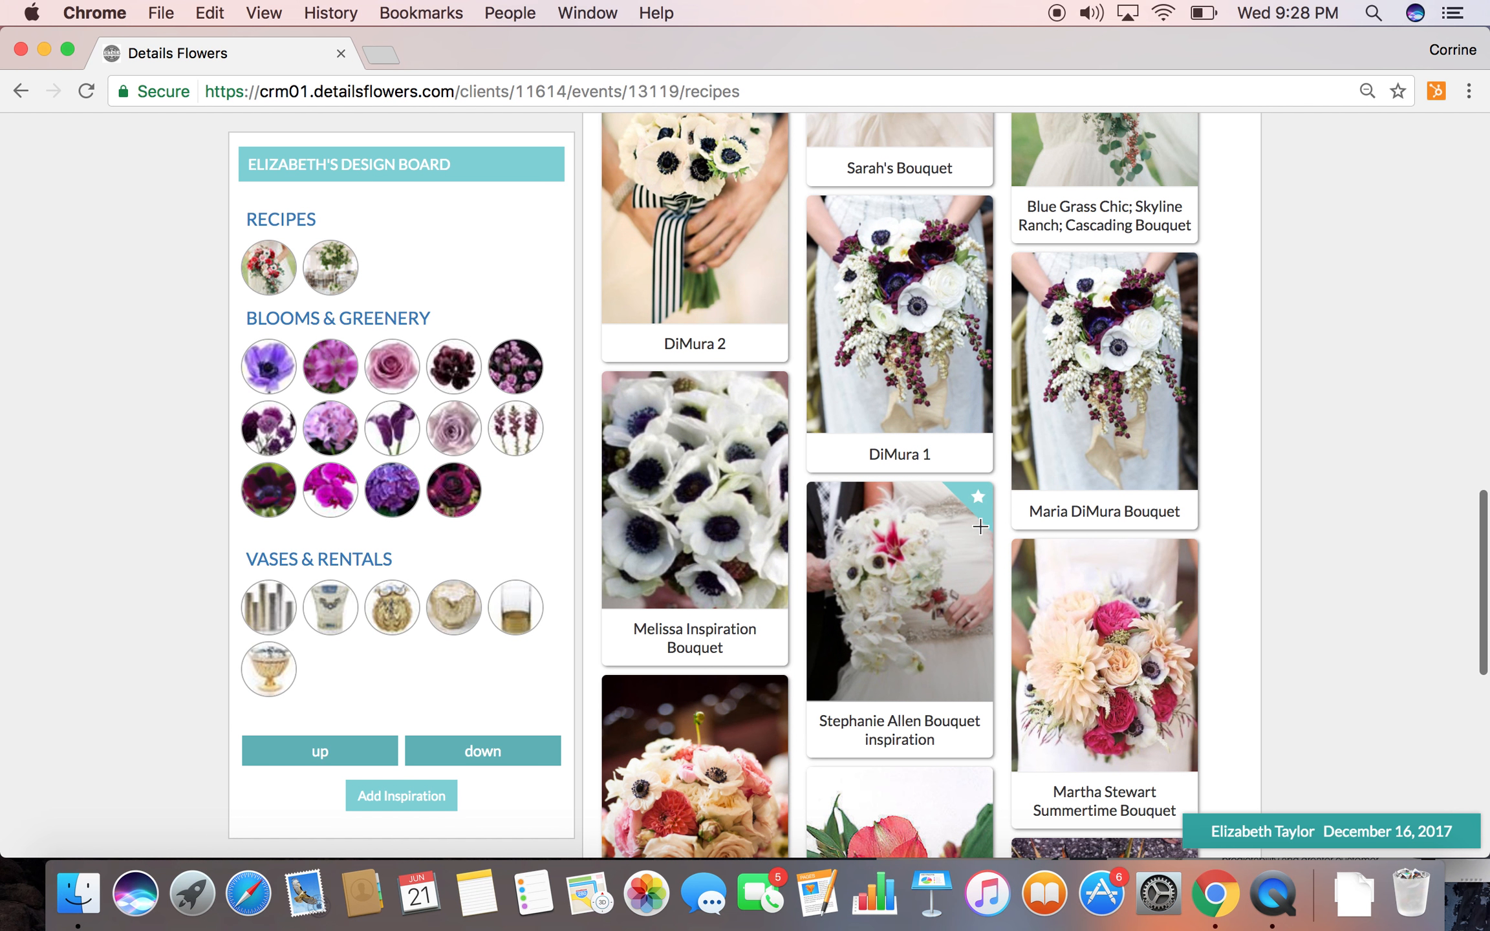
Add the Martha Stewart Summertime Bouquet to the design board and review its cost, markup, price and ingredients
scroll(1040, 514, "down", 3)
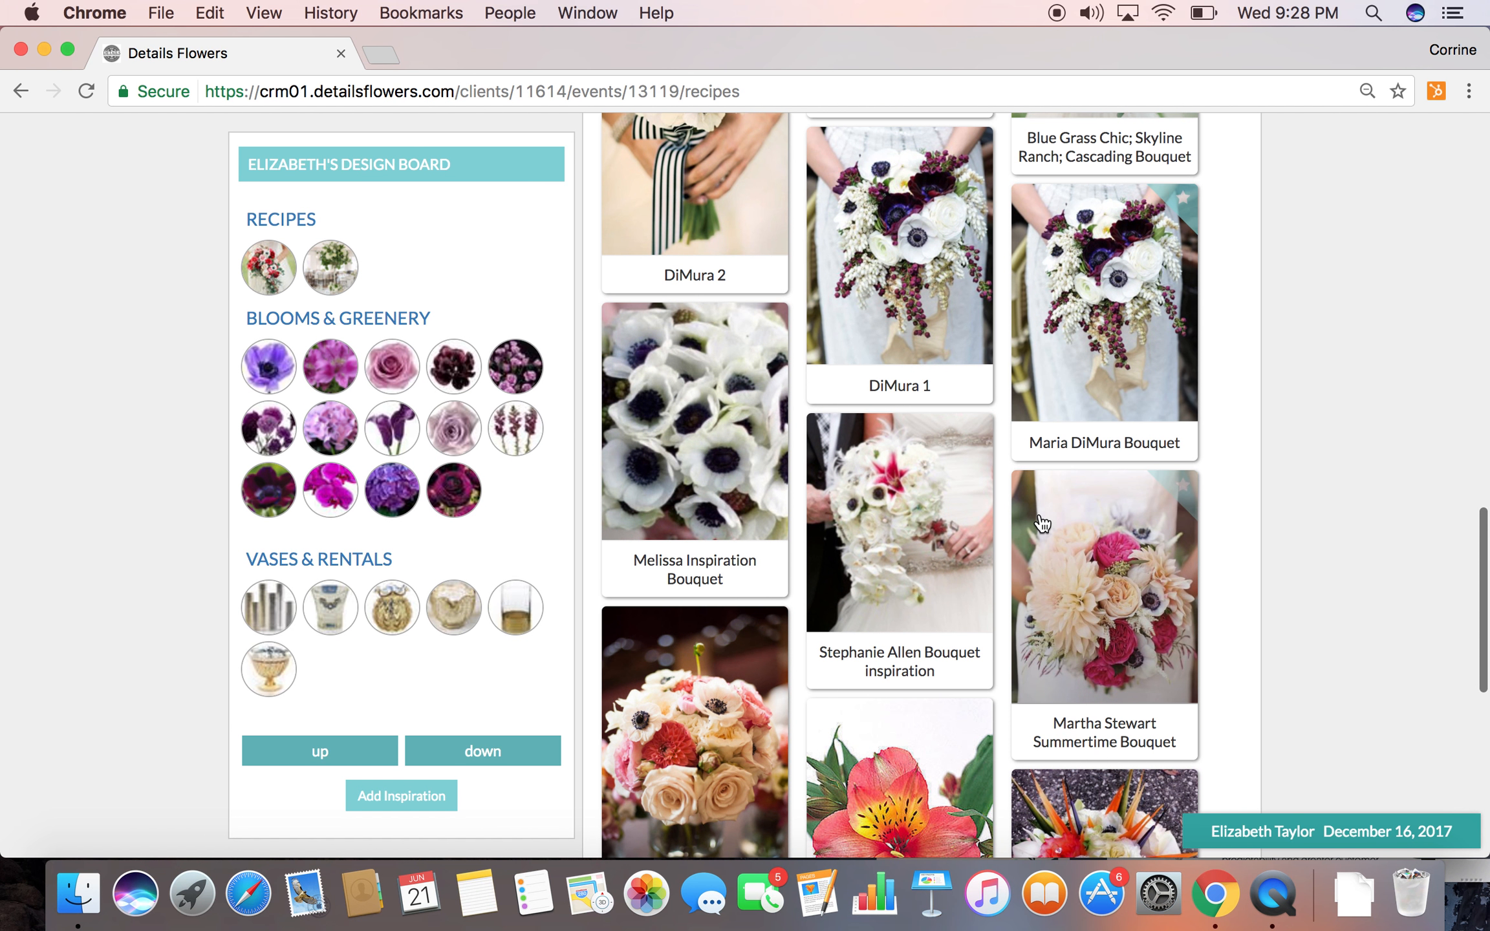
left_click(1115, 548)
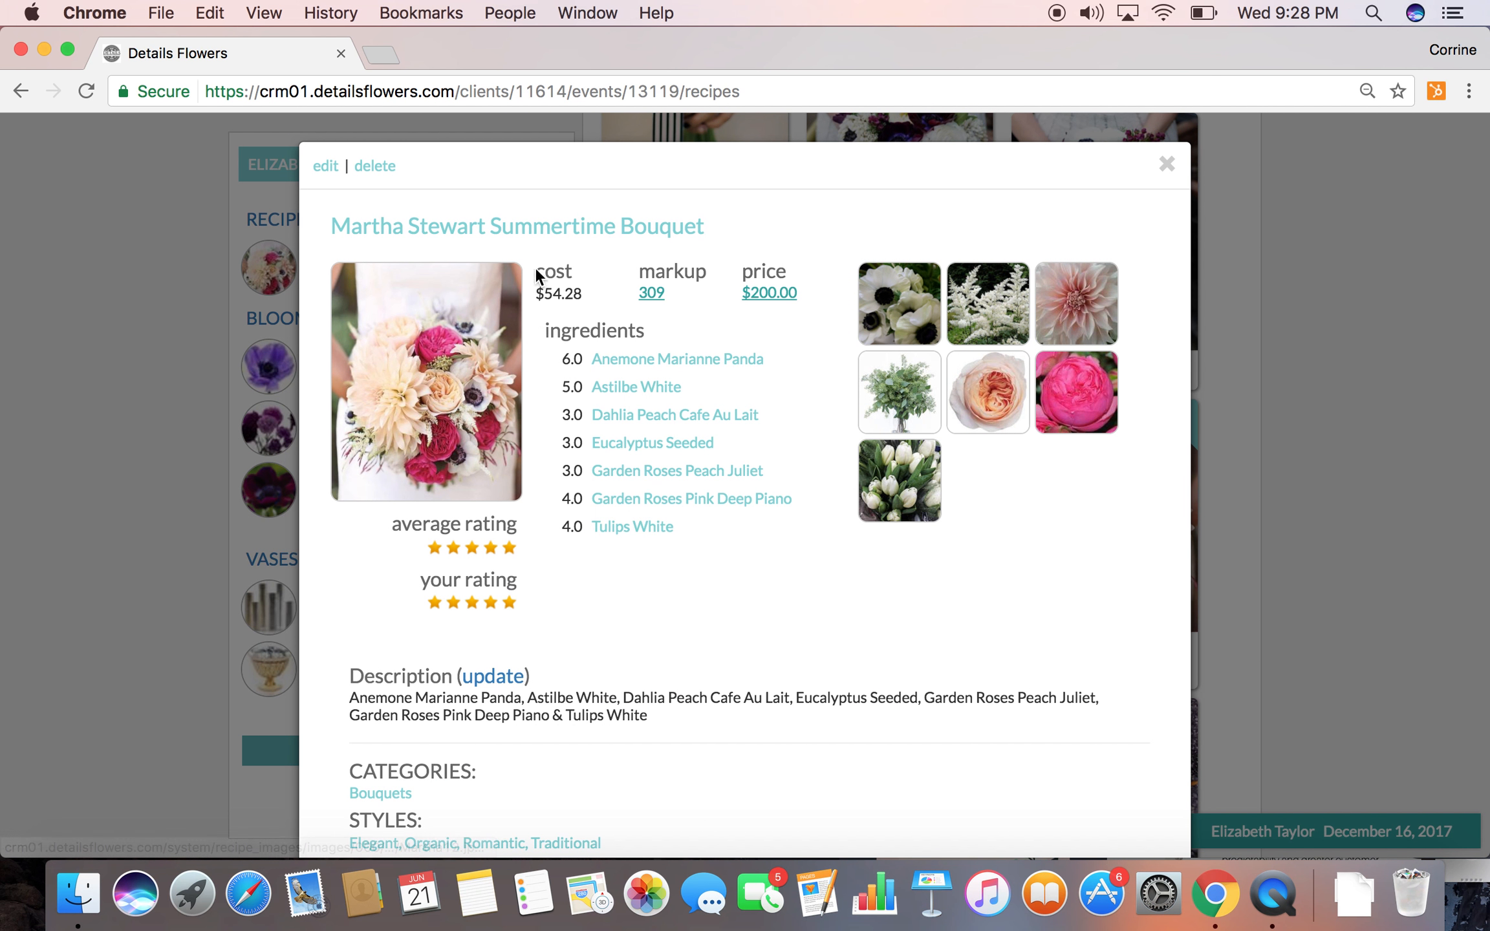
left_click(1166, 166)
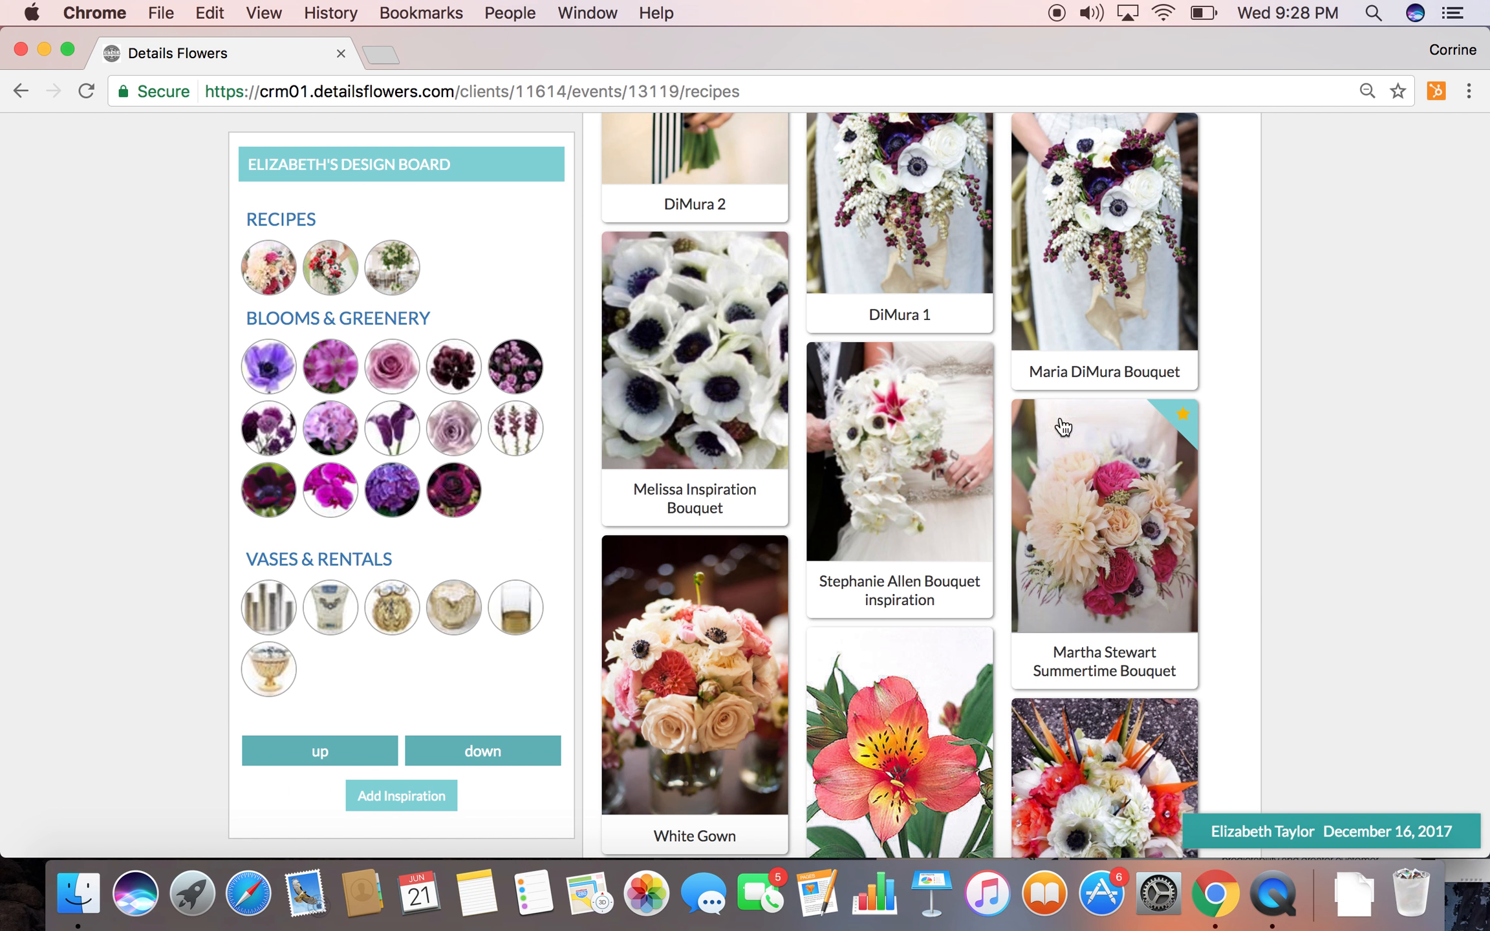
Go to the Chairs resources for the event
scroll(813, 387, "down", 10)
scroll(813, 387, "up", 10)
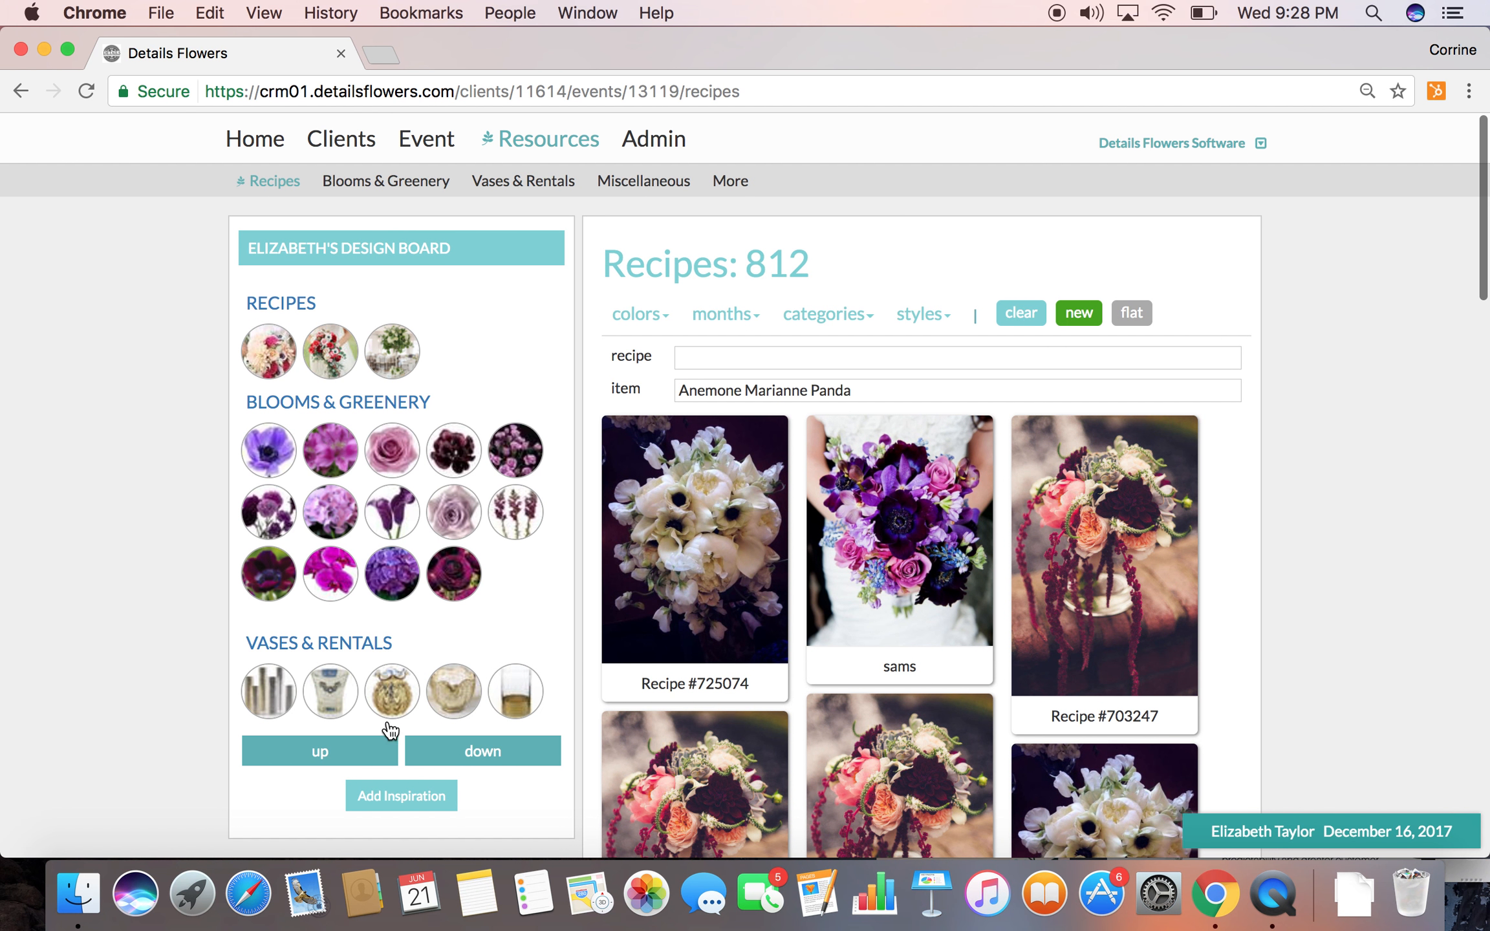
left_click(446, 752)
left_click(388, 749)
left_click(718, 183)
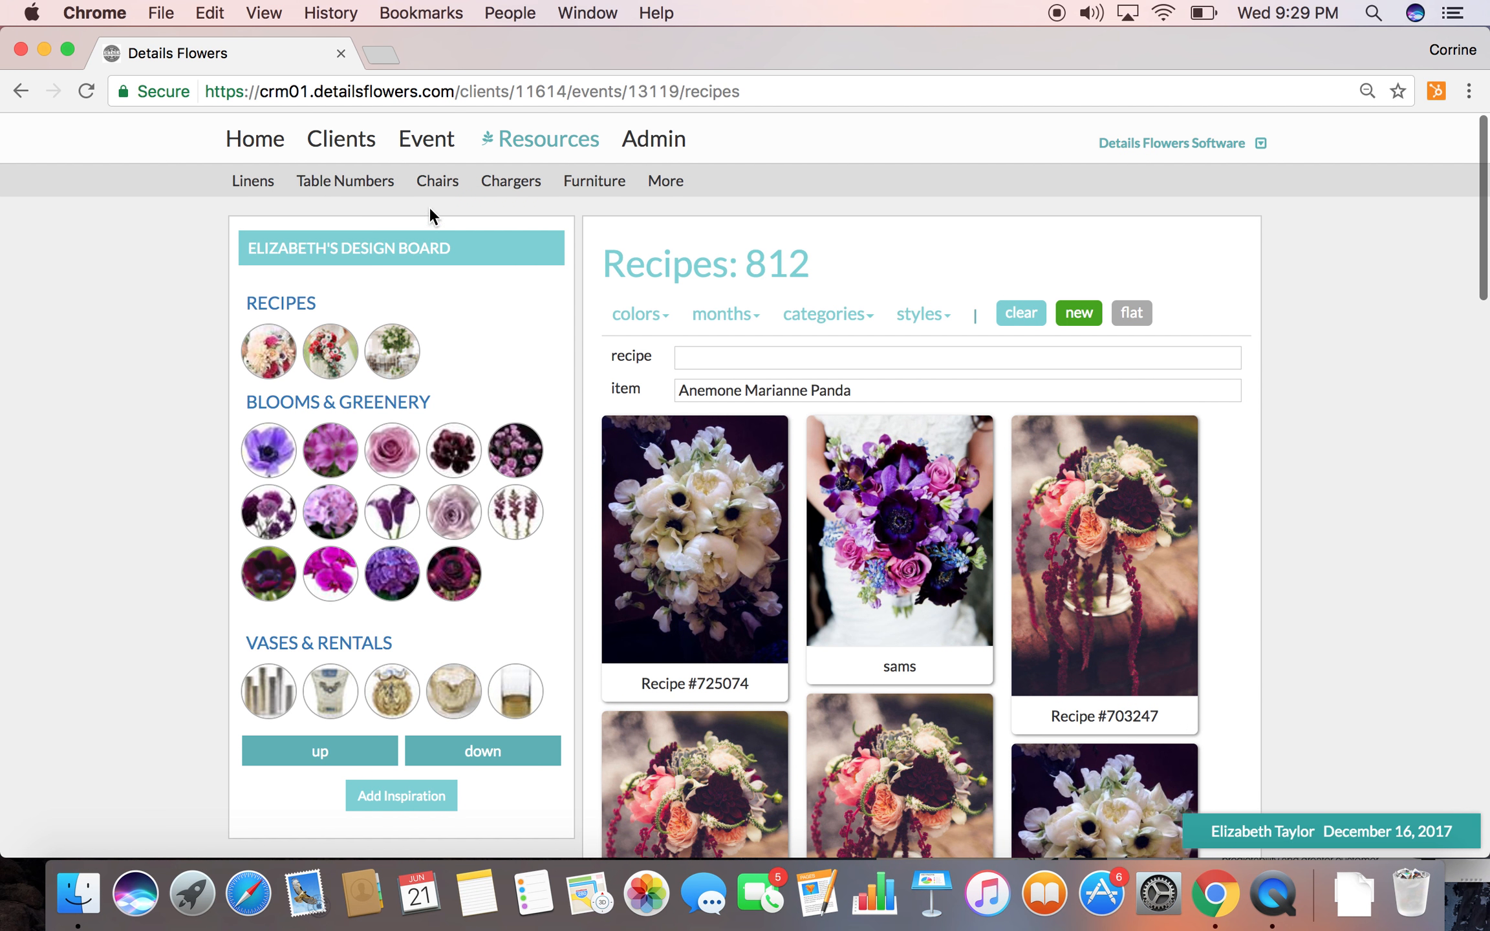
left_click(439, 184)
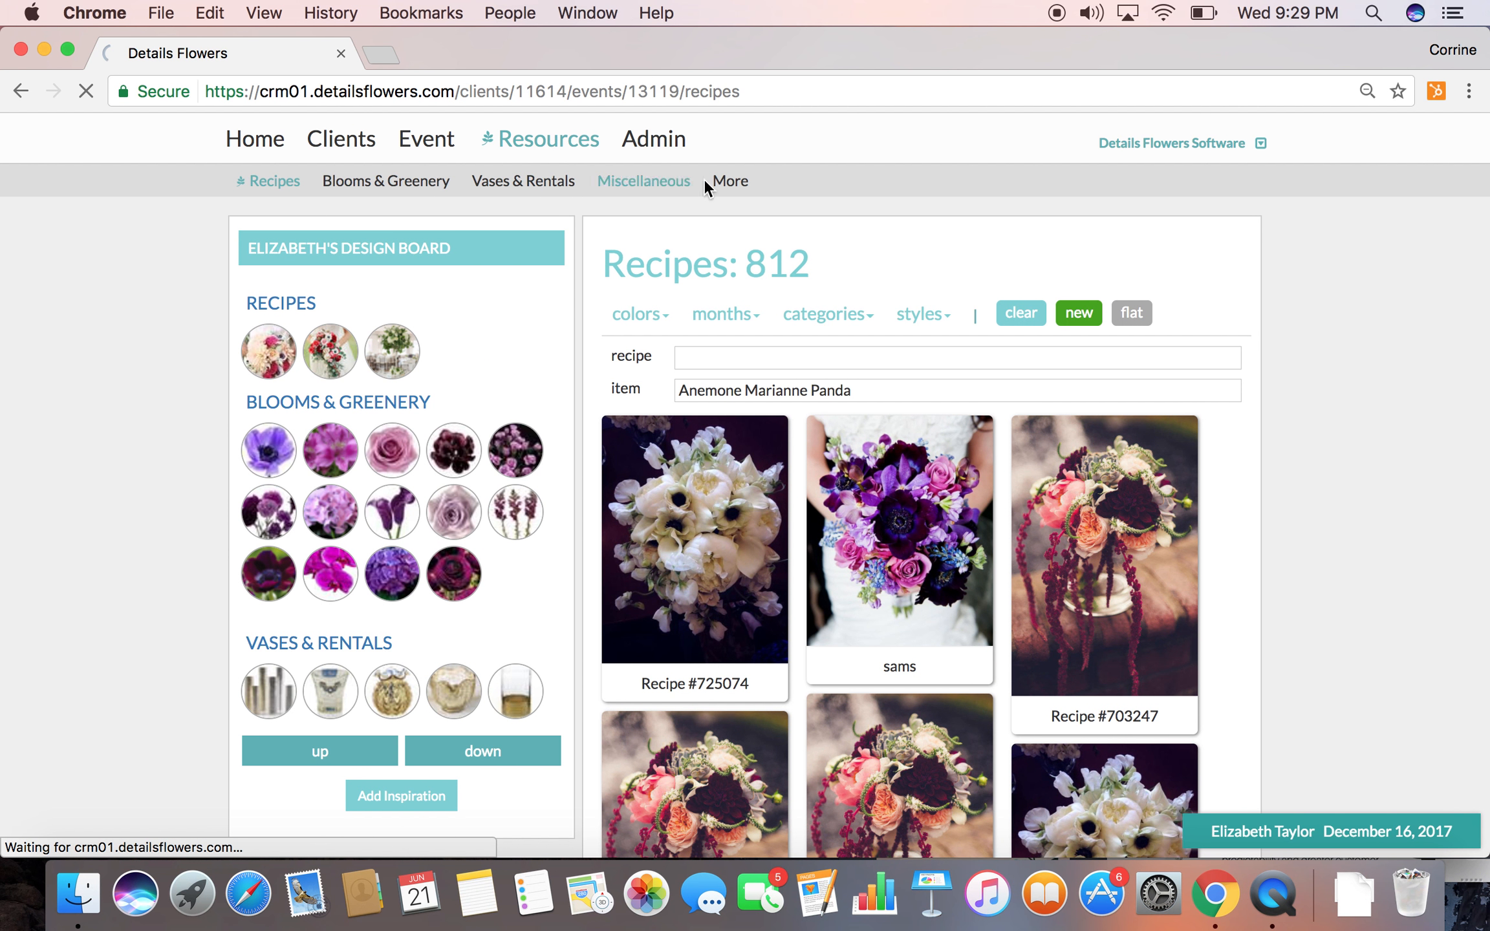
left_click(725, 185)
left_click(450, 180)
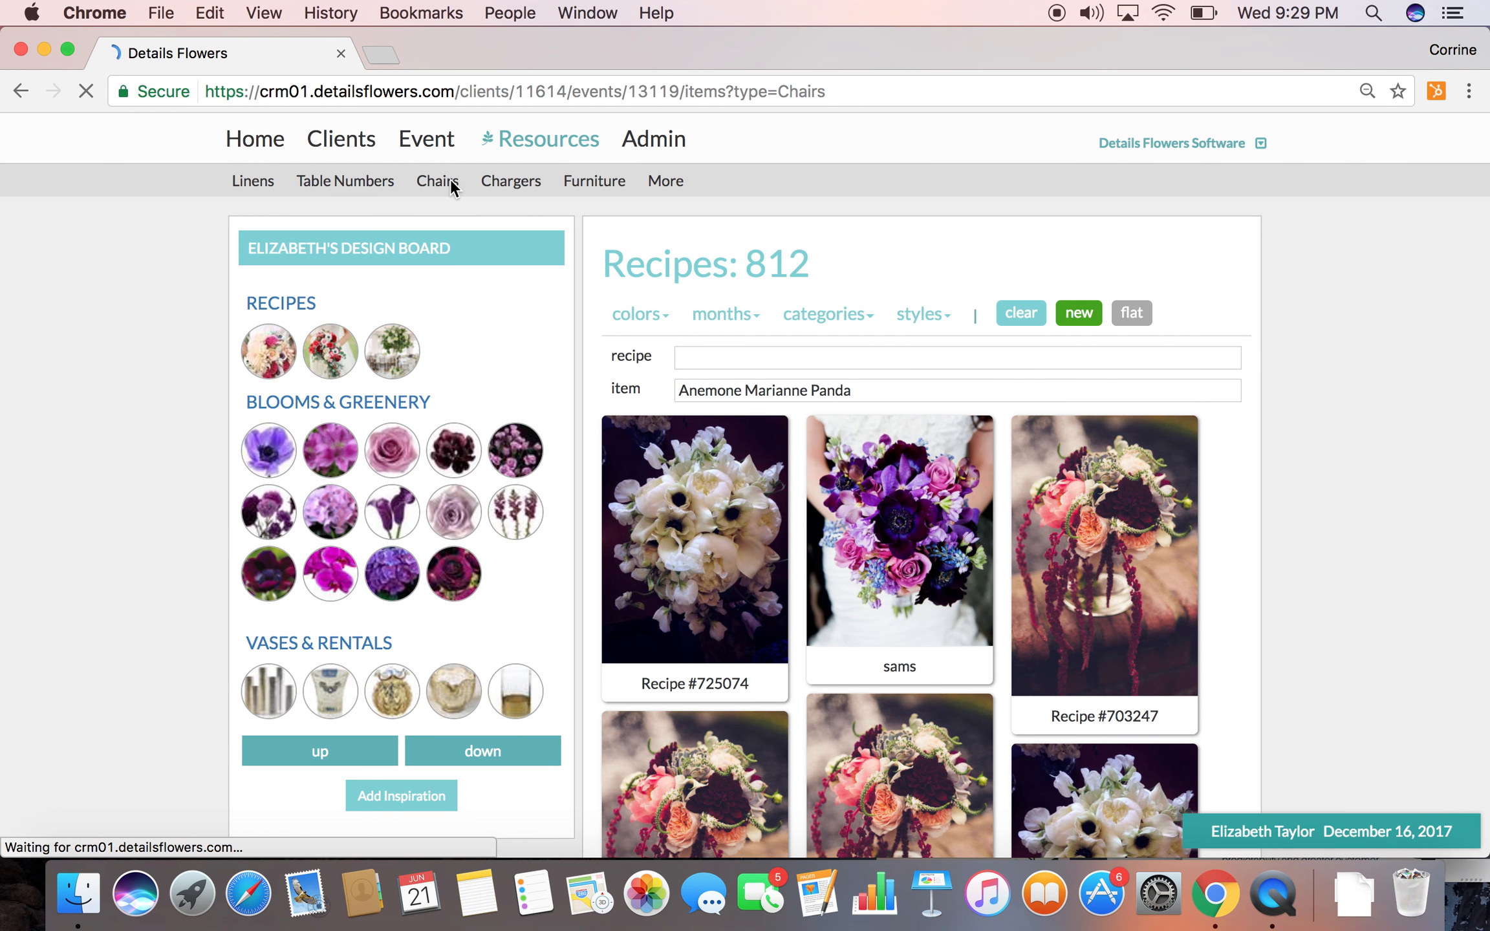
Add the Black Chiavari Gold Pad chair to the design board
scroll(784, 563, "down", 1)
scroll(783, 562, "down", 4)
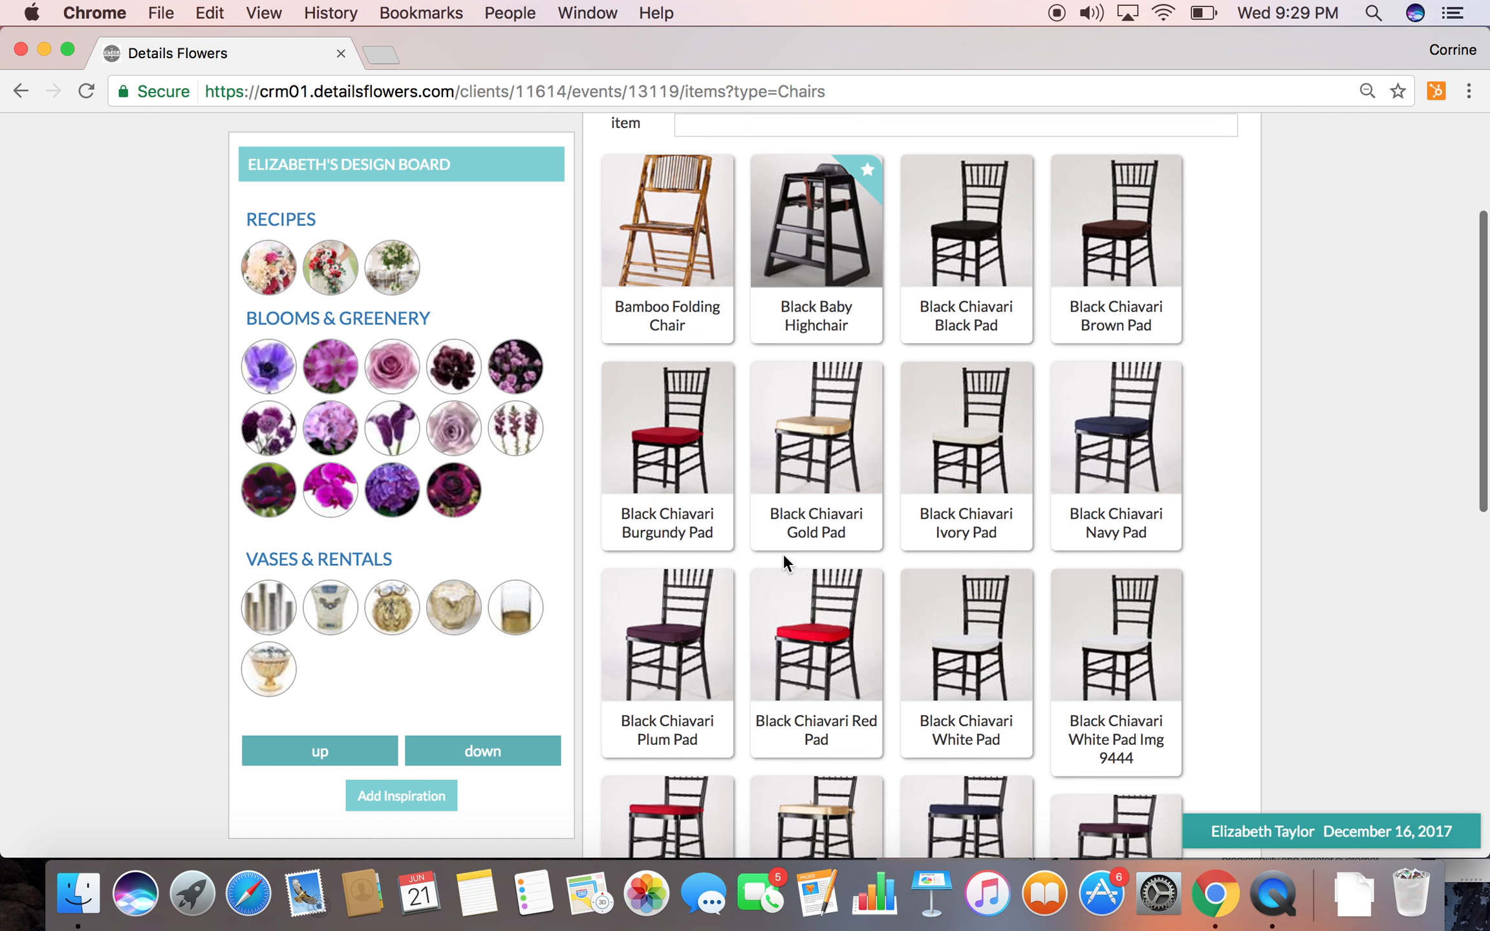
left_click_drag(835, 369, 505, 402)
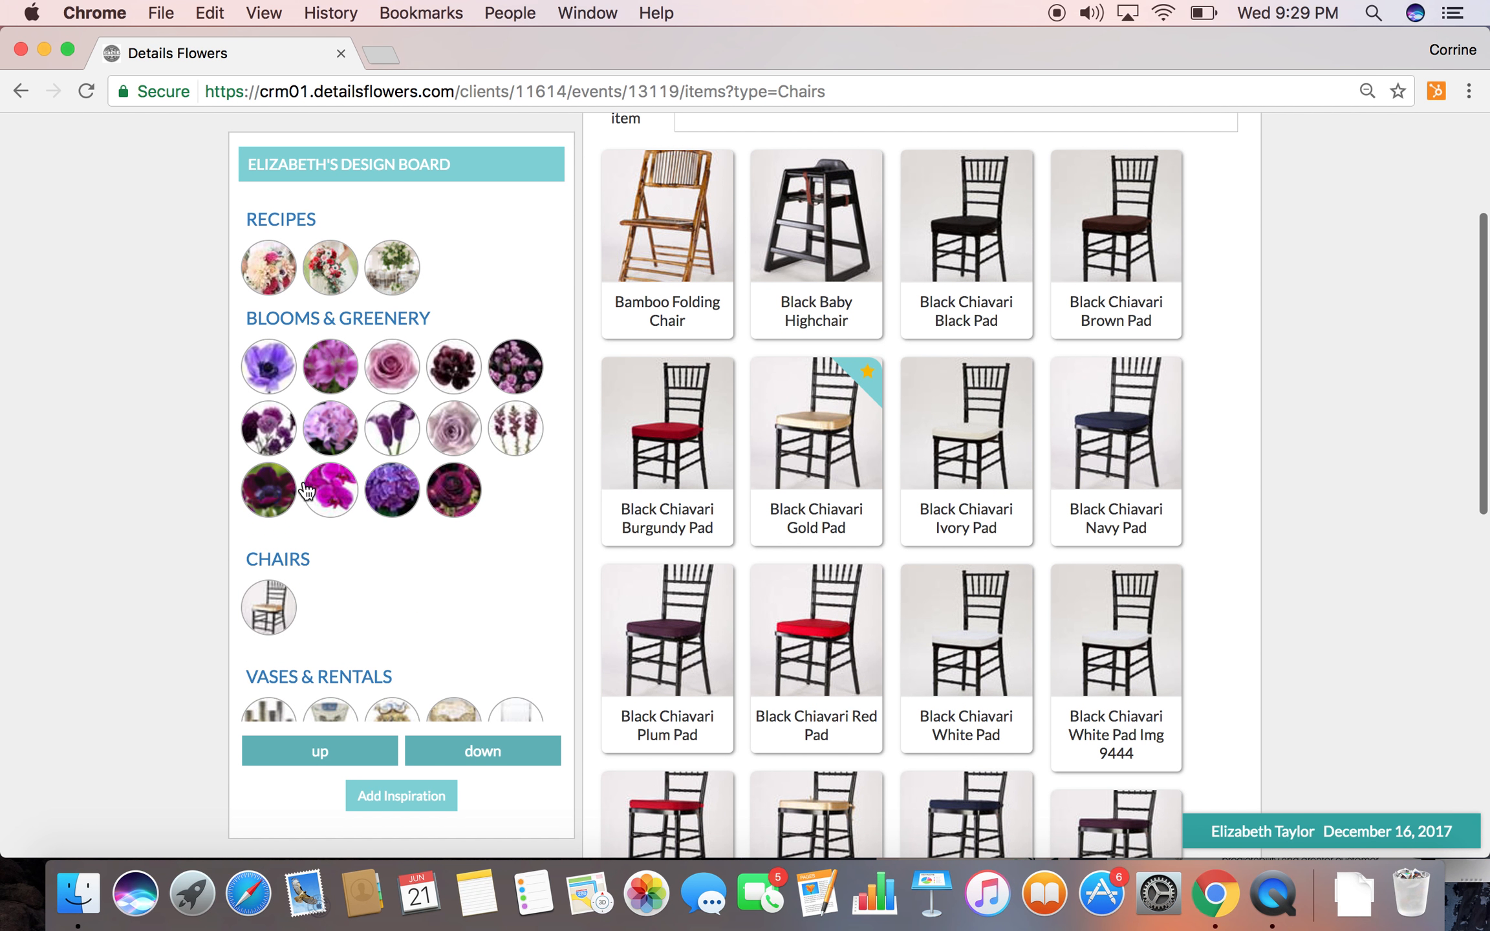
Return to the event worksheet and assign the Martha Stewart Summertime Bouquet recipe to The Bride's bouquet
scroll(754, 334, "up", 4)
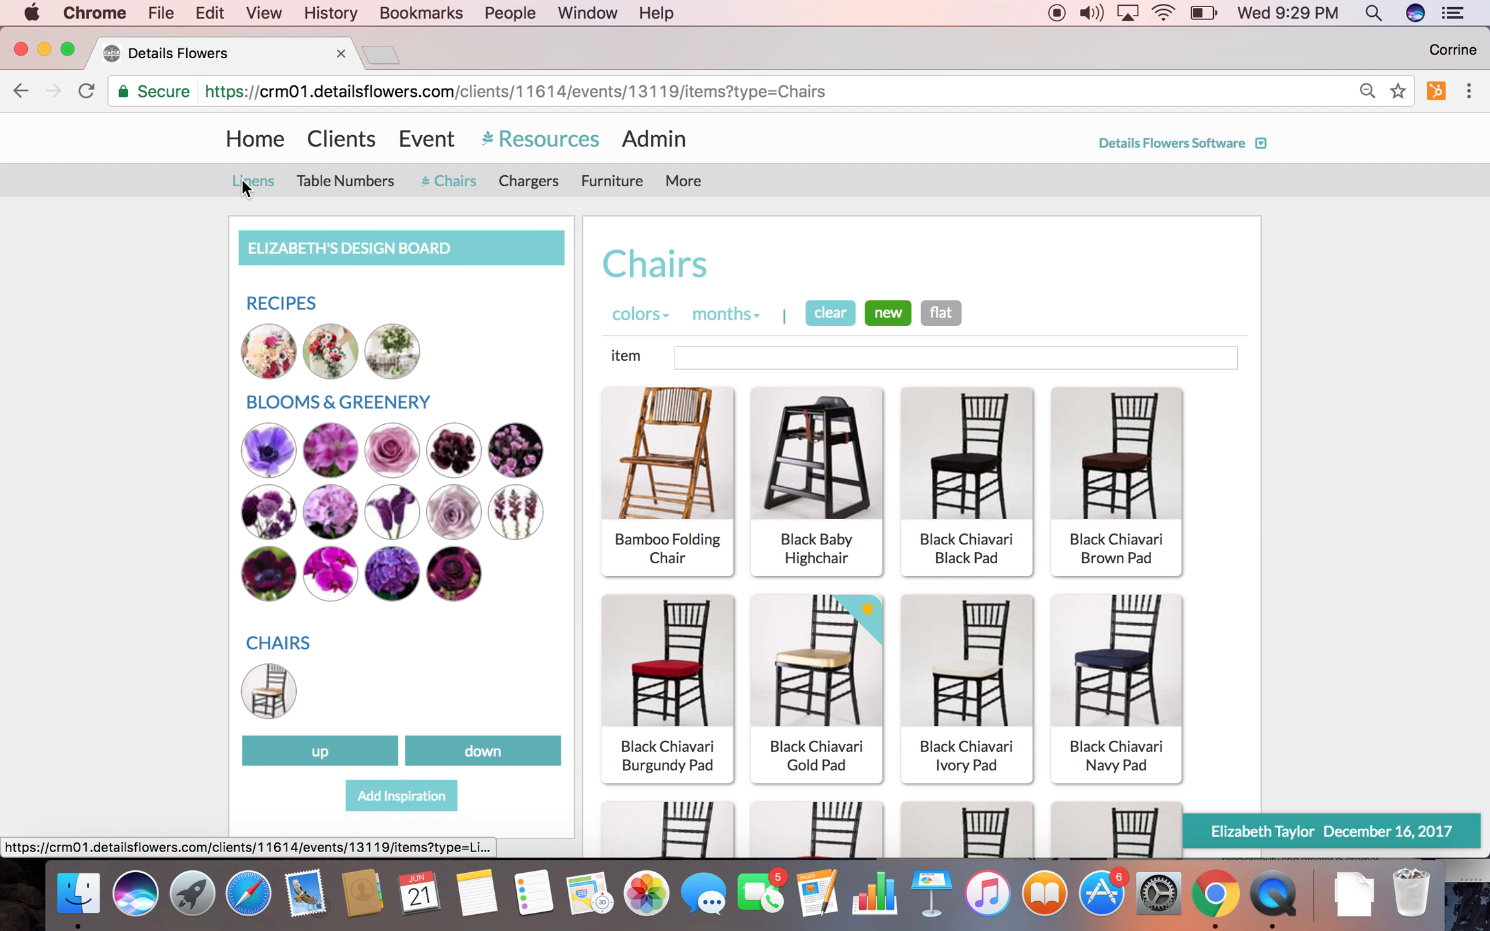
mouse_move(430, 131)
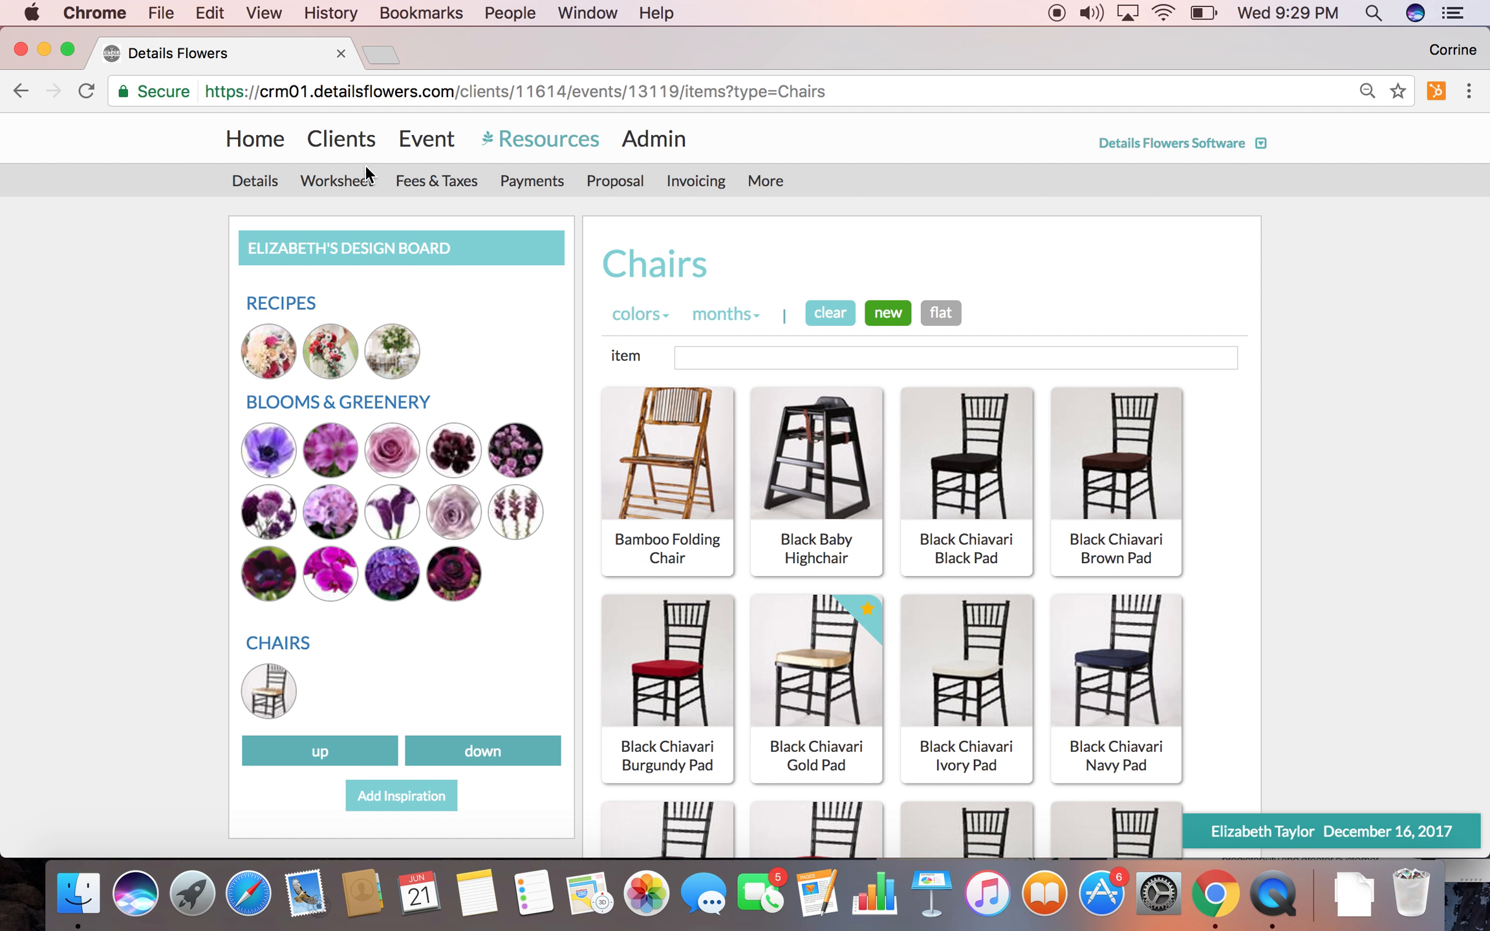
left_click(349, 185)
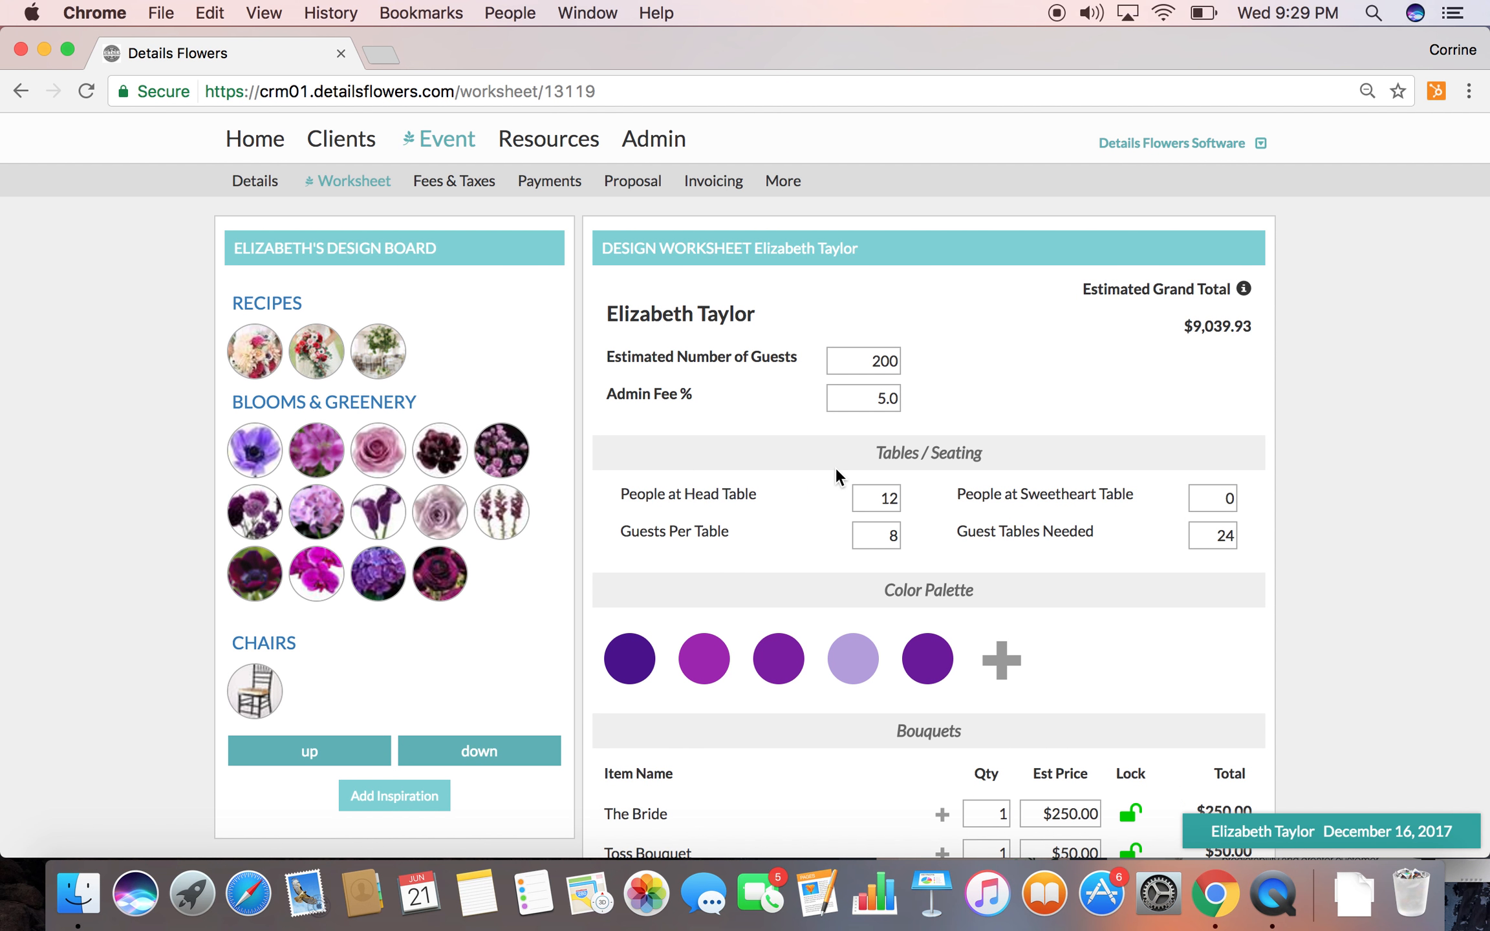
scroll(865, 566, "down", 6)
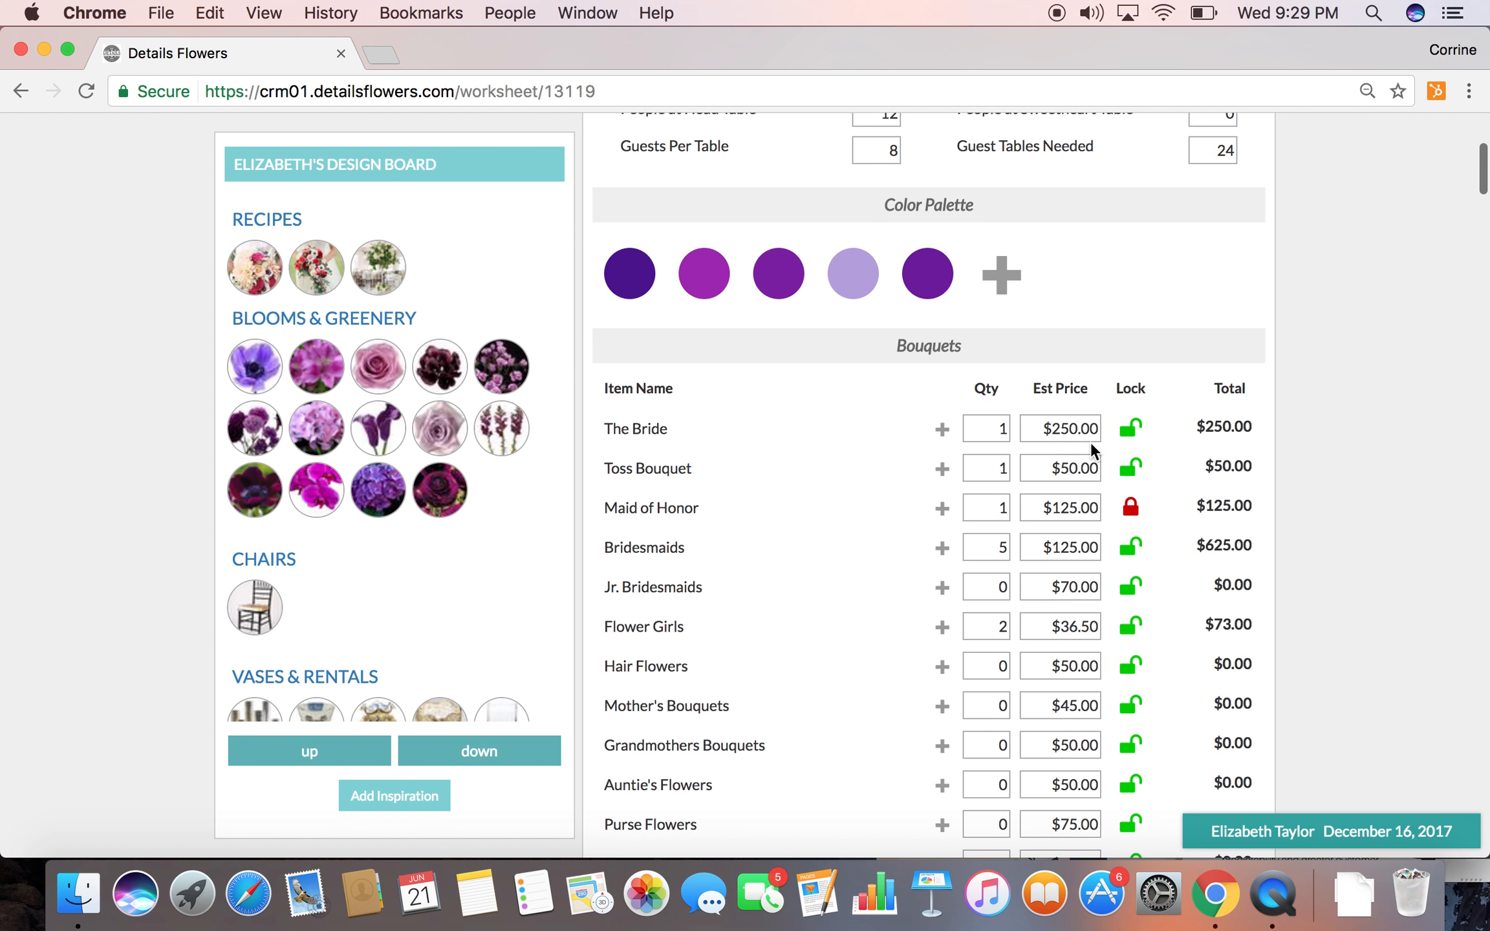
left_click_drag(255, 275, 657, 425)
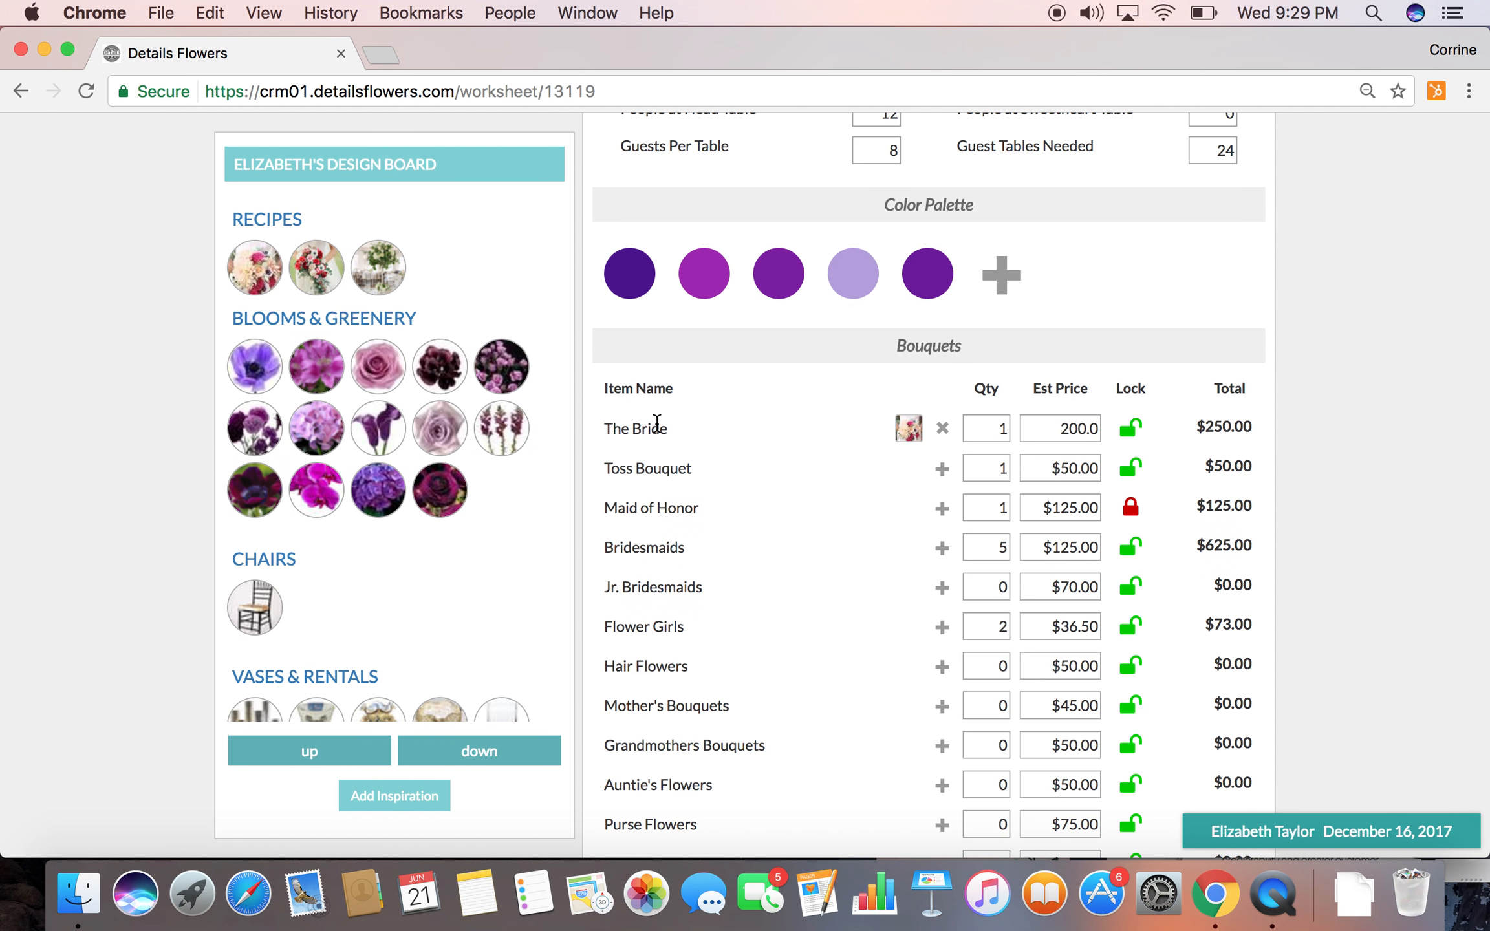
Expand The Bride's bouquet recipe and add Alstroemeria Purple and Hydrangea Lavendar from the design board to it
left_click(899, 444)
scroll(908, 619, "down", 5)
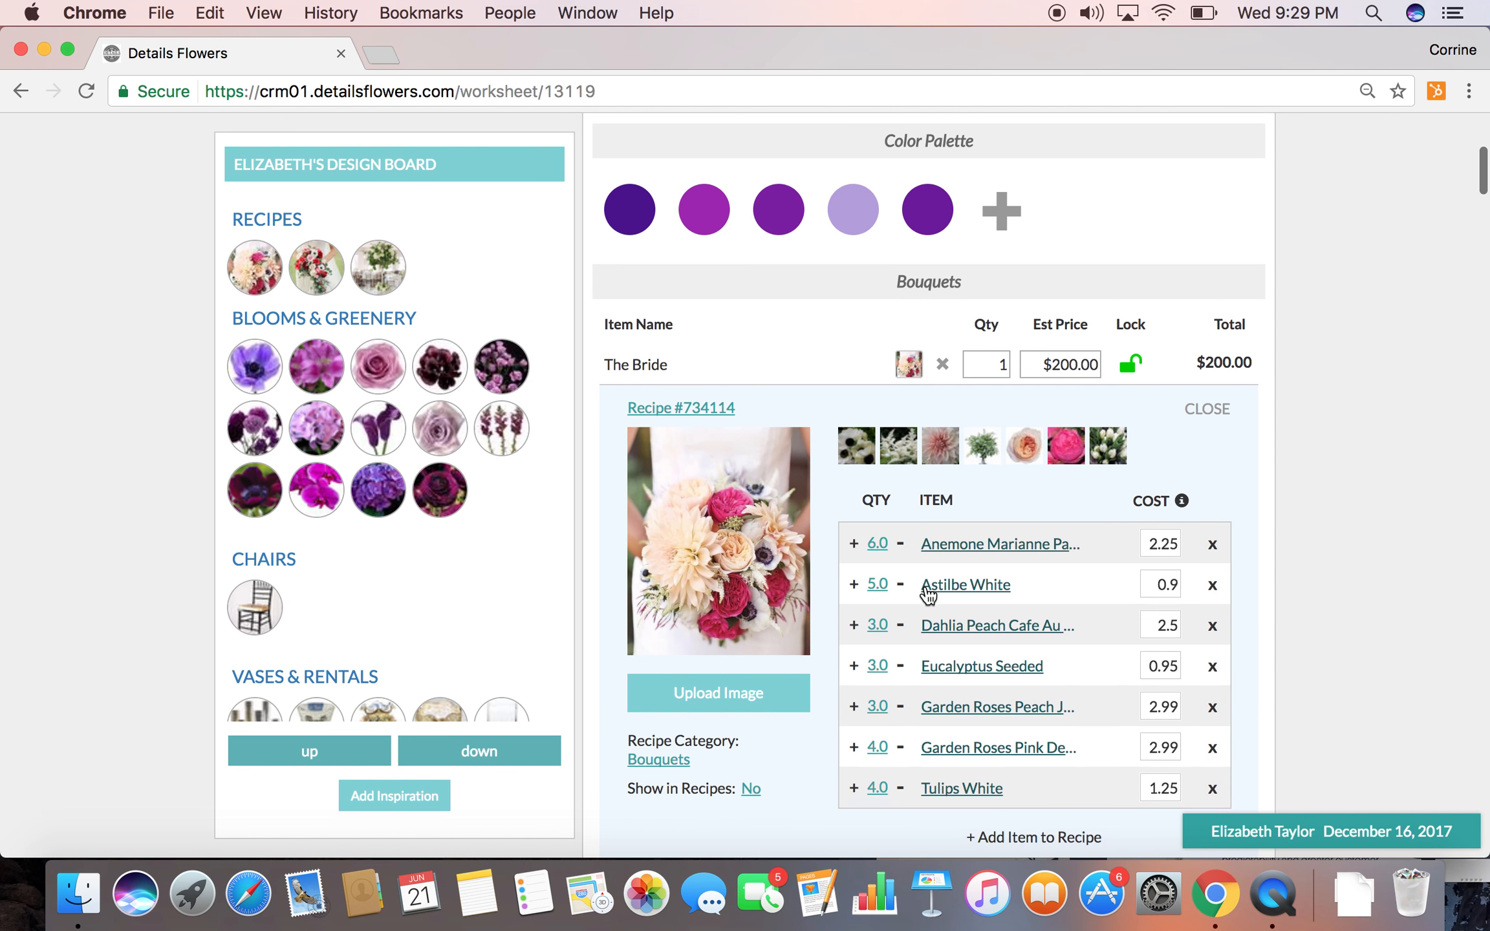
scroll(928, 595, "down", 3)
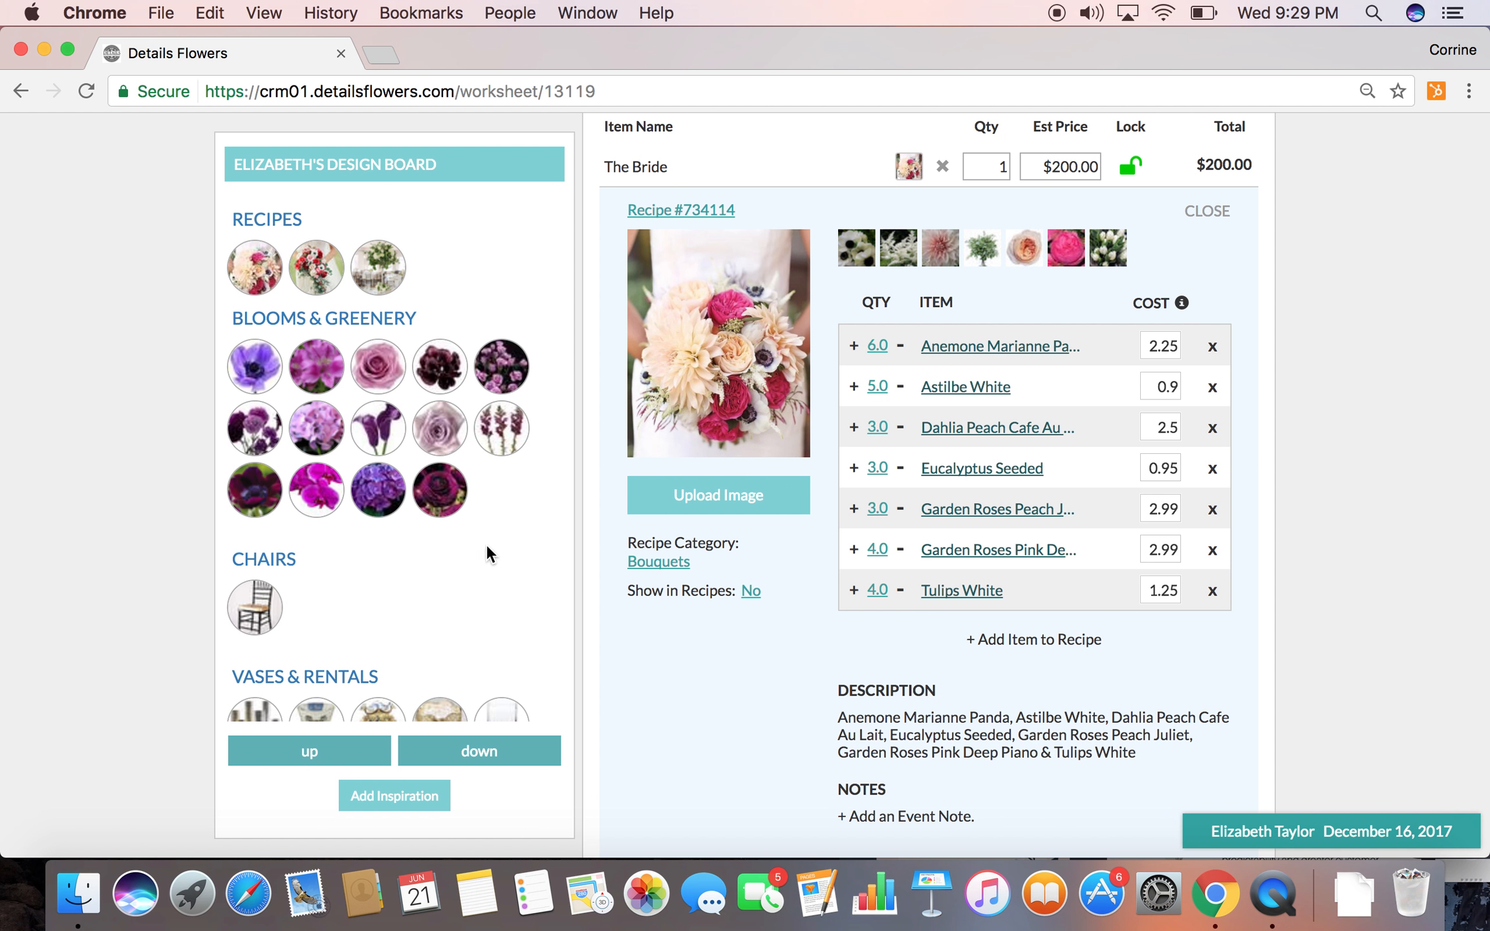
left_click_drag(316, 372, 690, 399)
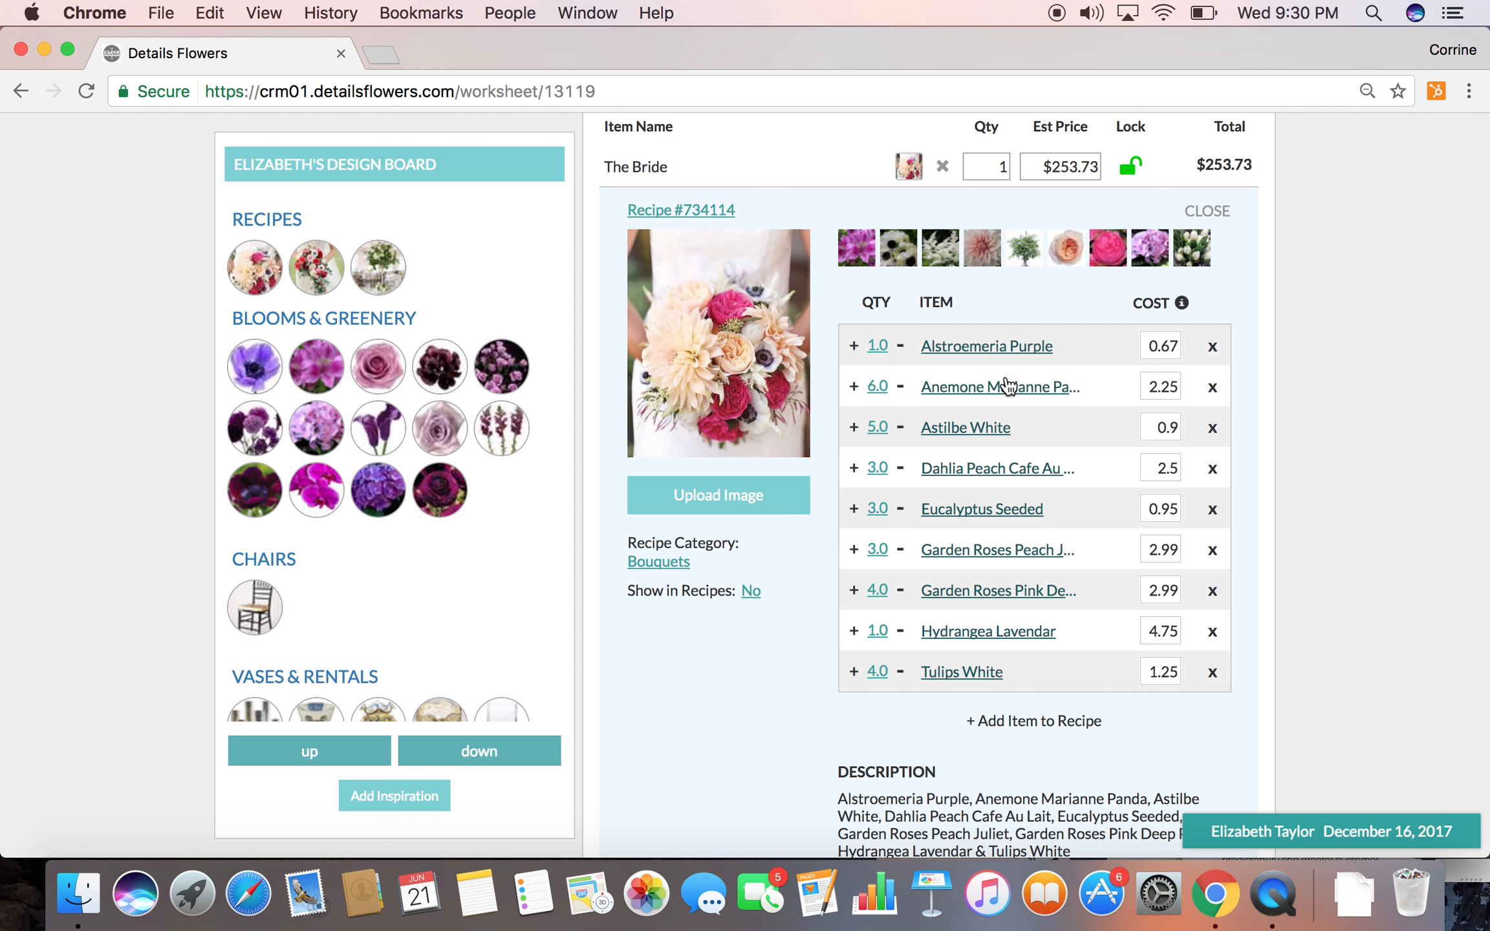
Switch the worksheet to the view that hides the admin fee and item costs
scroll(1007, 386, "up", 10)
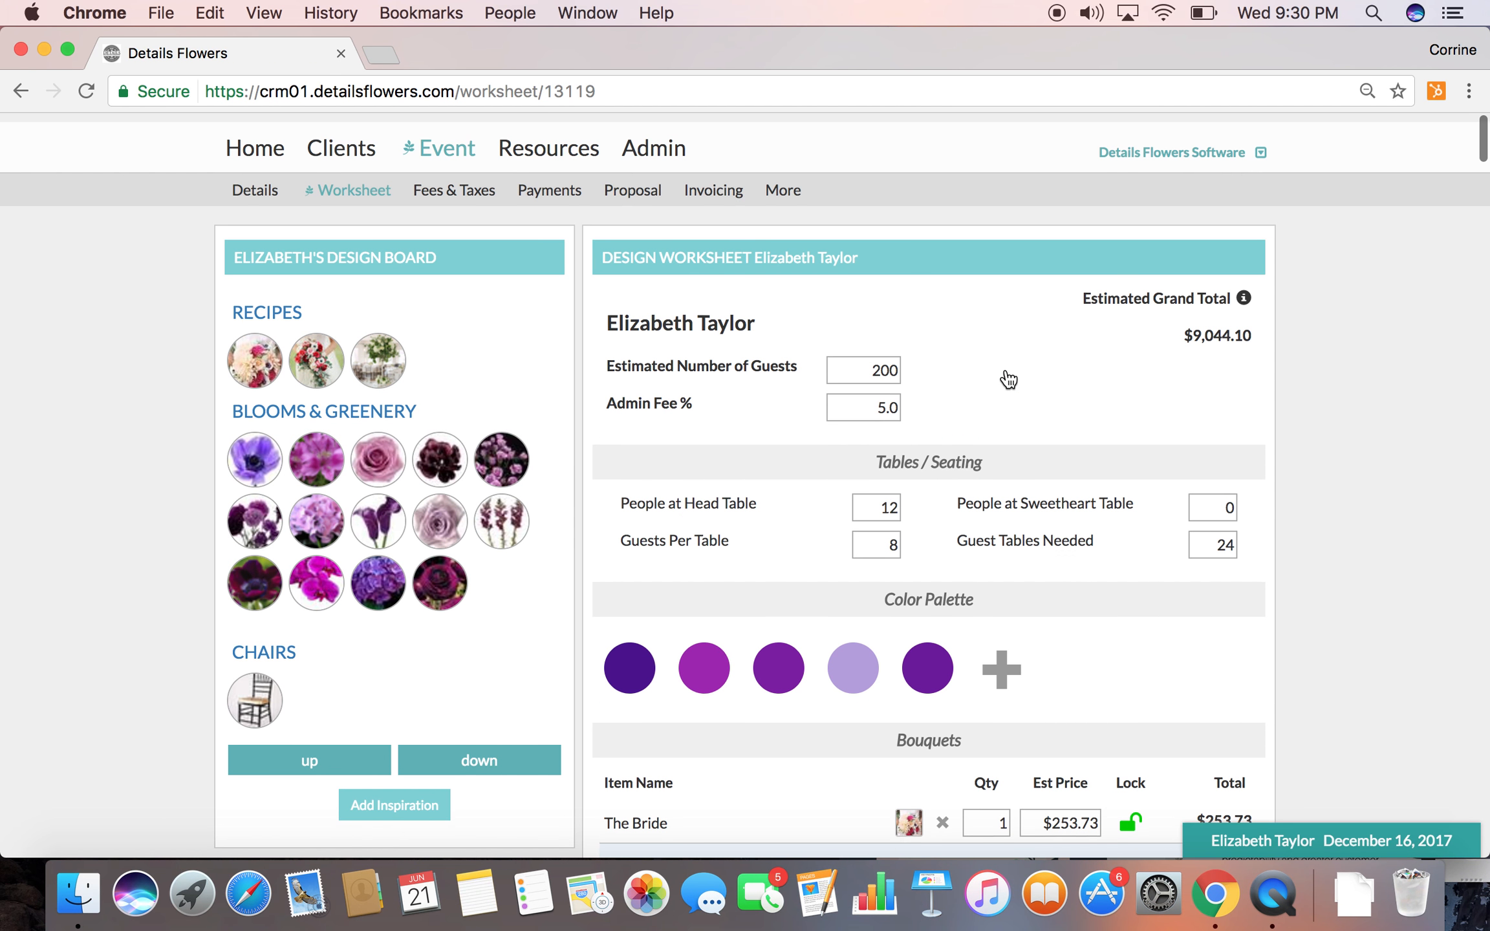
left_click(1247, 149)
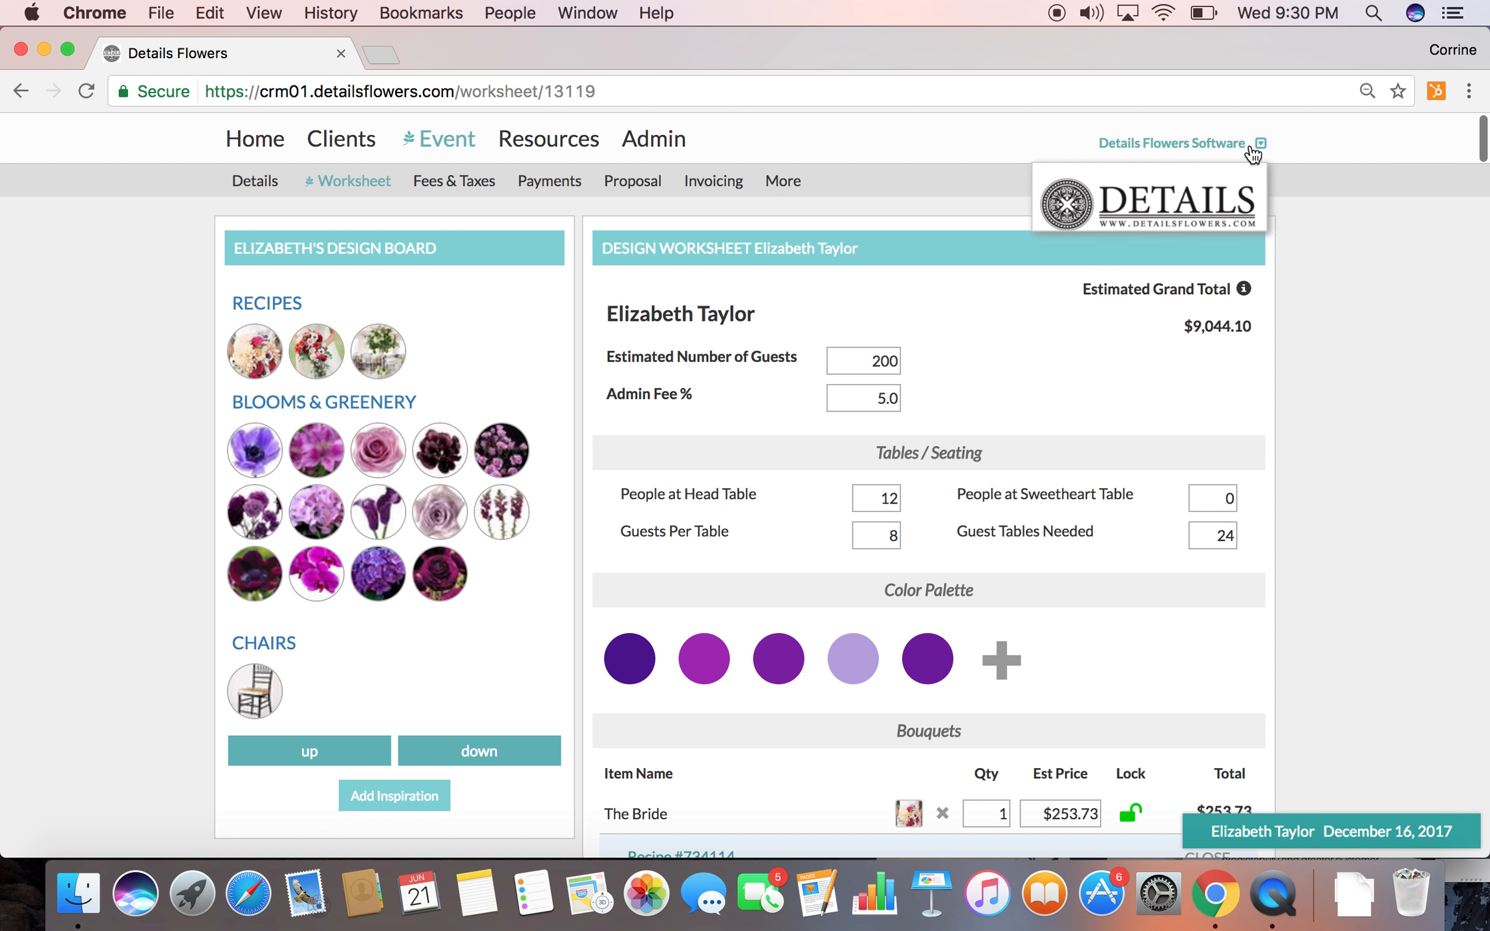
left_click(1209, 302)
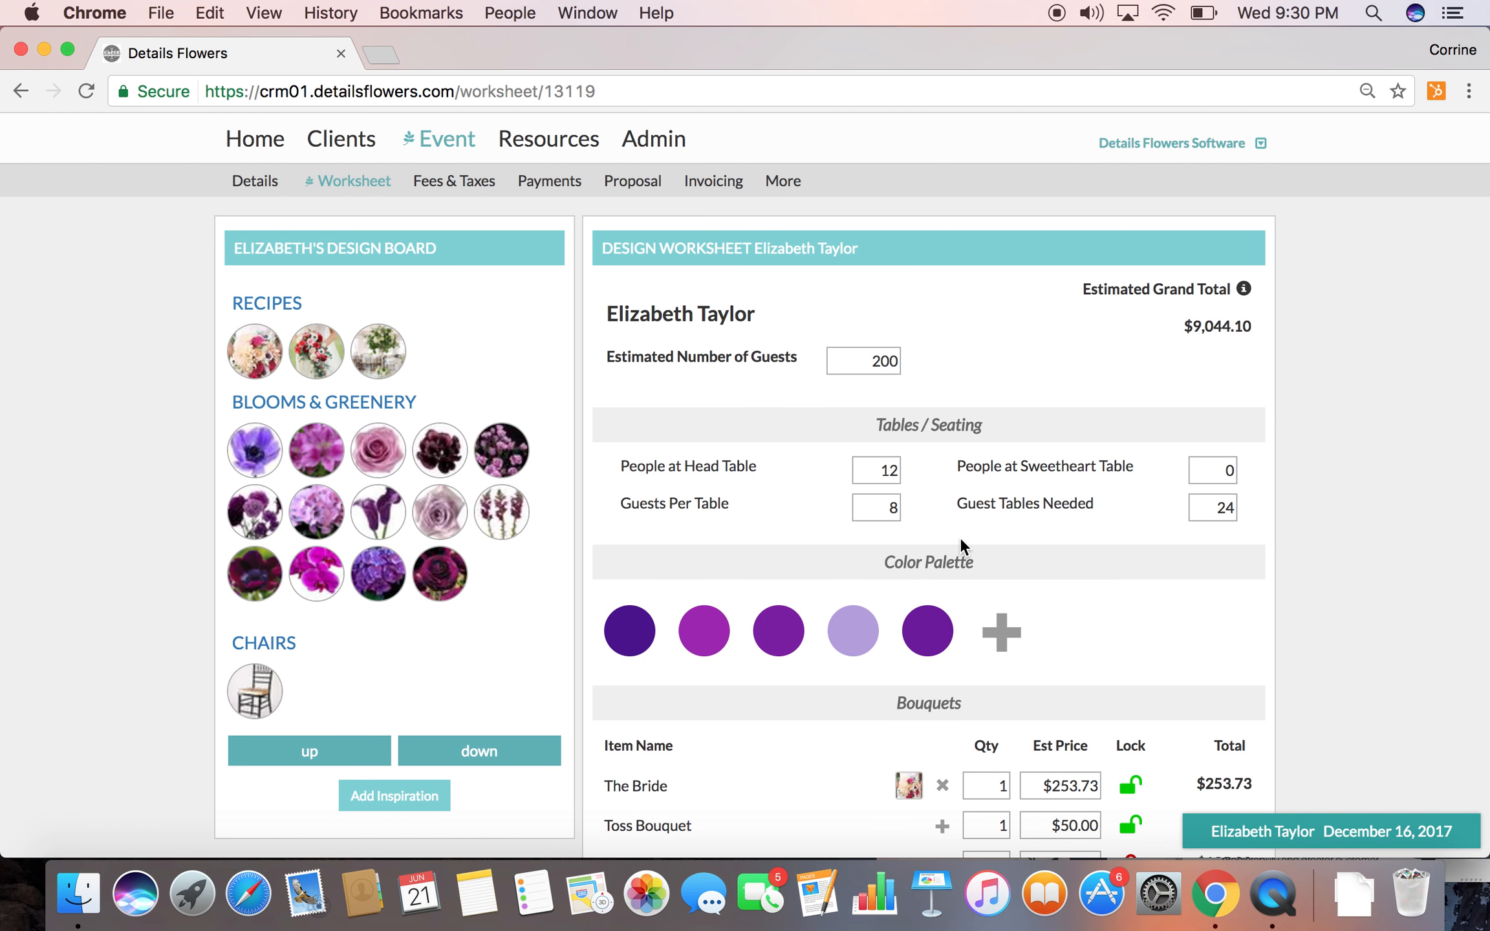
Expand The Bride's bouquet recipe and review its ingredients and estimated price in the view without costs
scroll(959, 537, "down", 5)
scroll(961, 542, "down", 4)
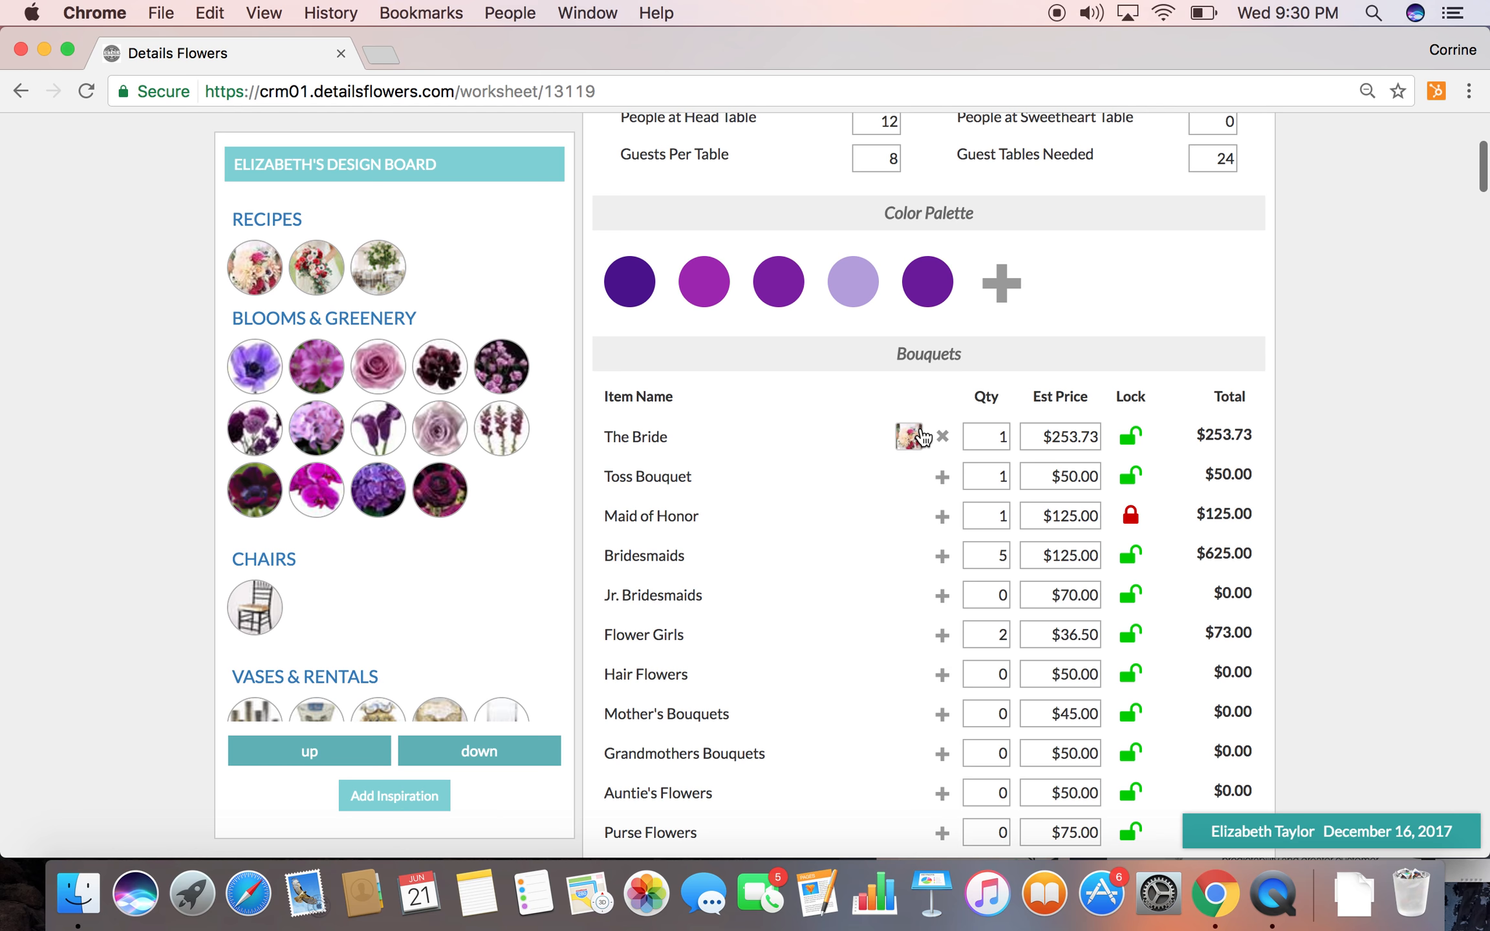
left_click(921, 428)
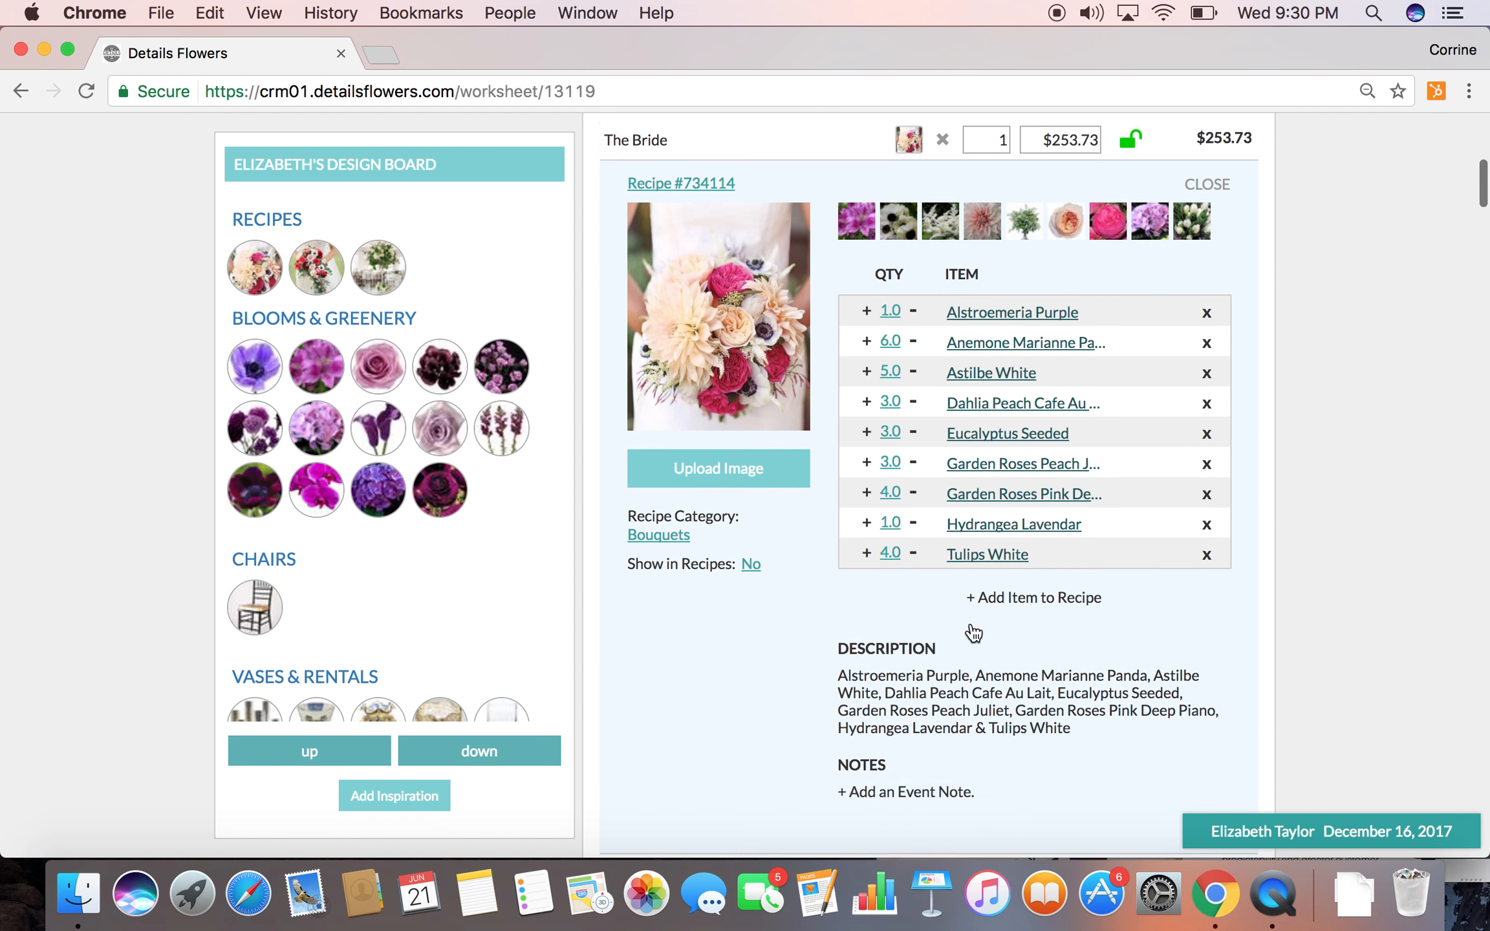
scroll(973, 633, "up", 5)
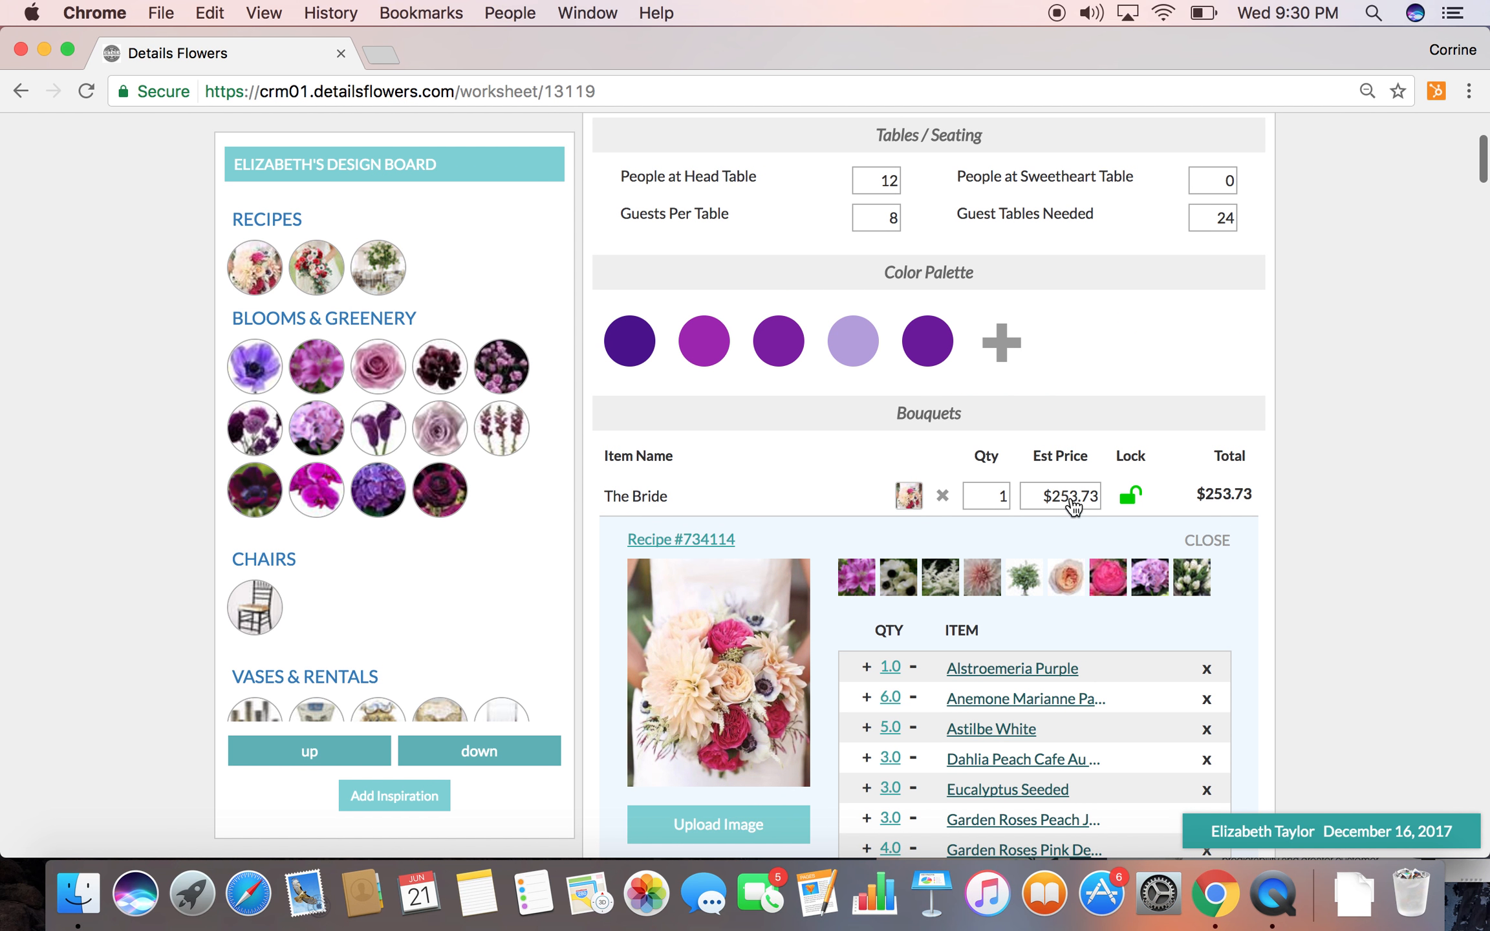
Switch the worksheet back to the full view with the admin fee and item costs
scroll(999, 512, "up", 3)
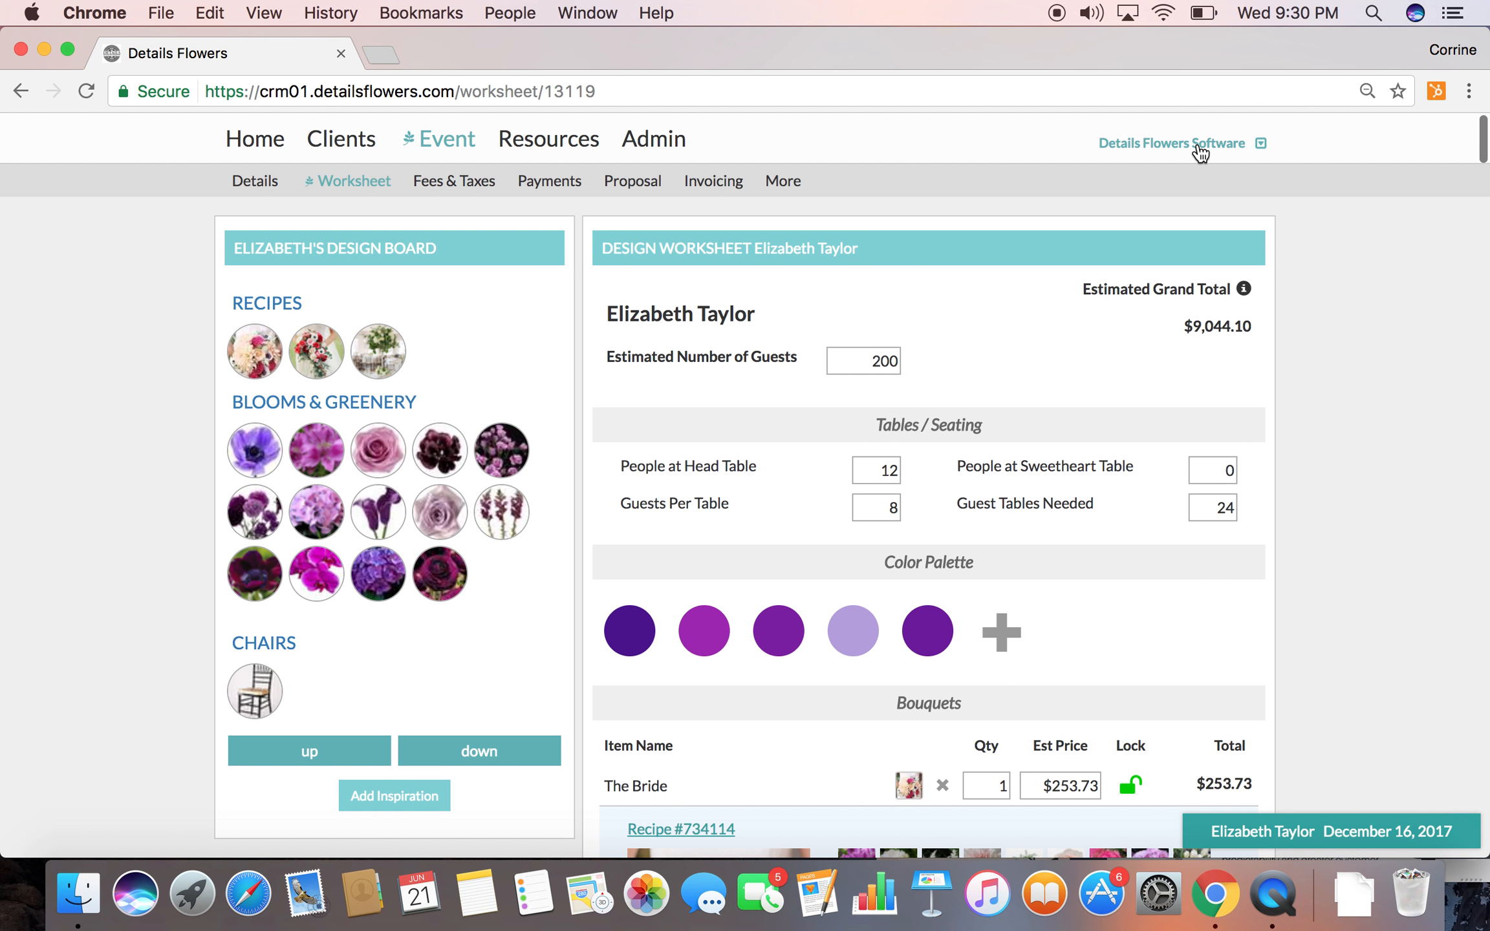
left_click(1200, 145)
left_click(1189, 297)
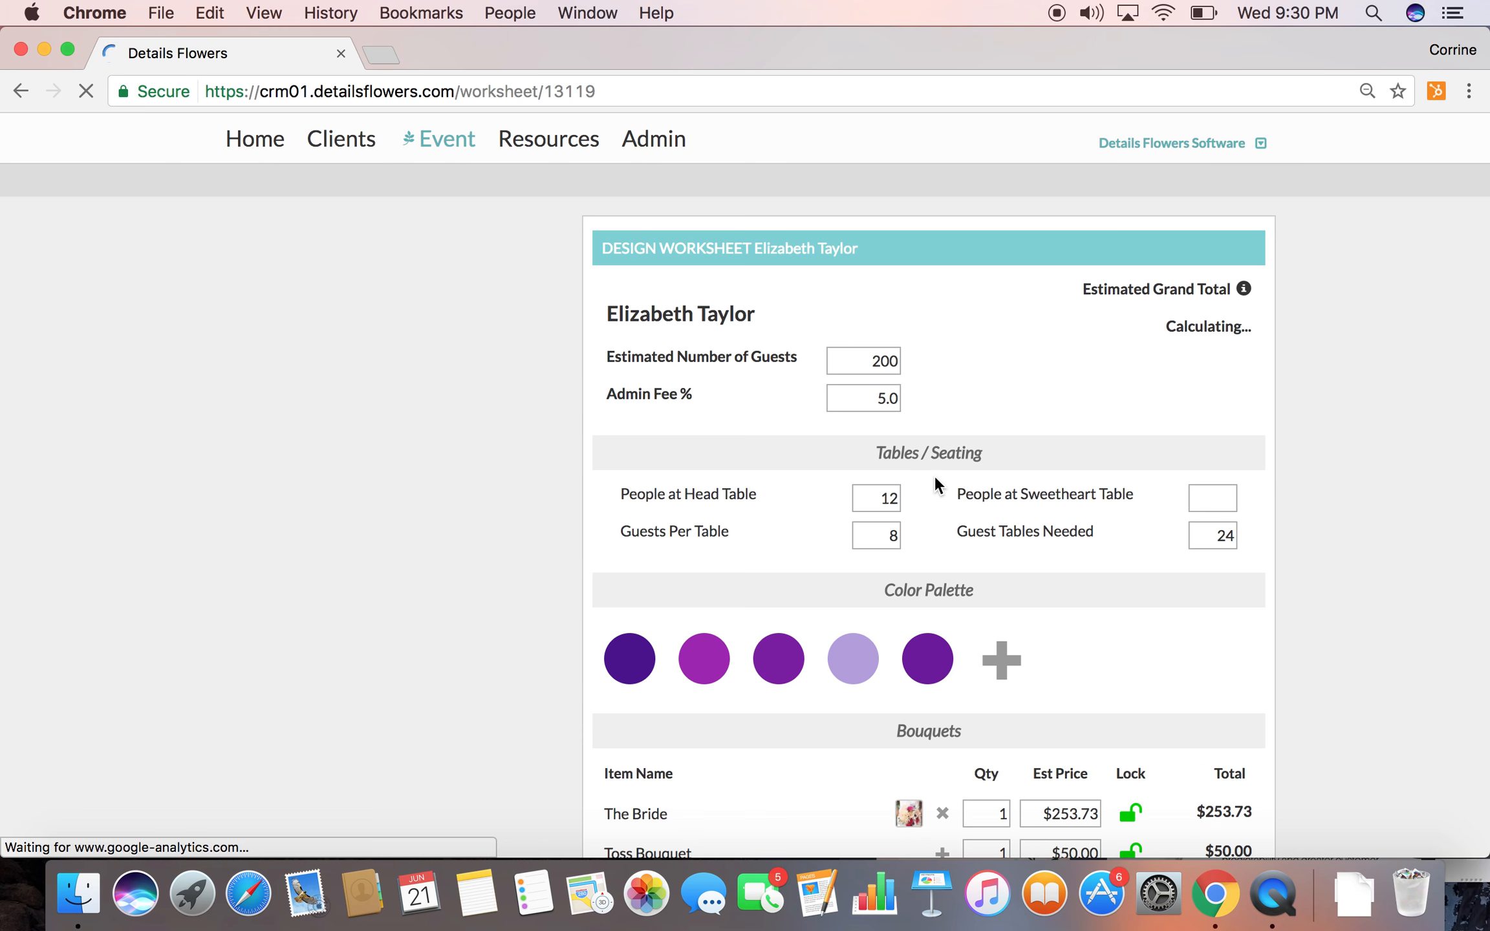
Expand The Bride's bouquet recipe to review its ingredient quantities and item costs
scroll(934, 598, "down", 5)
scroll(934, 599, "down", 1)
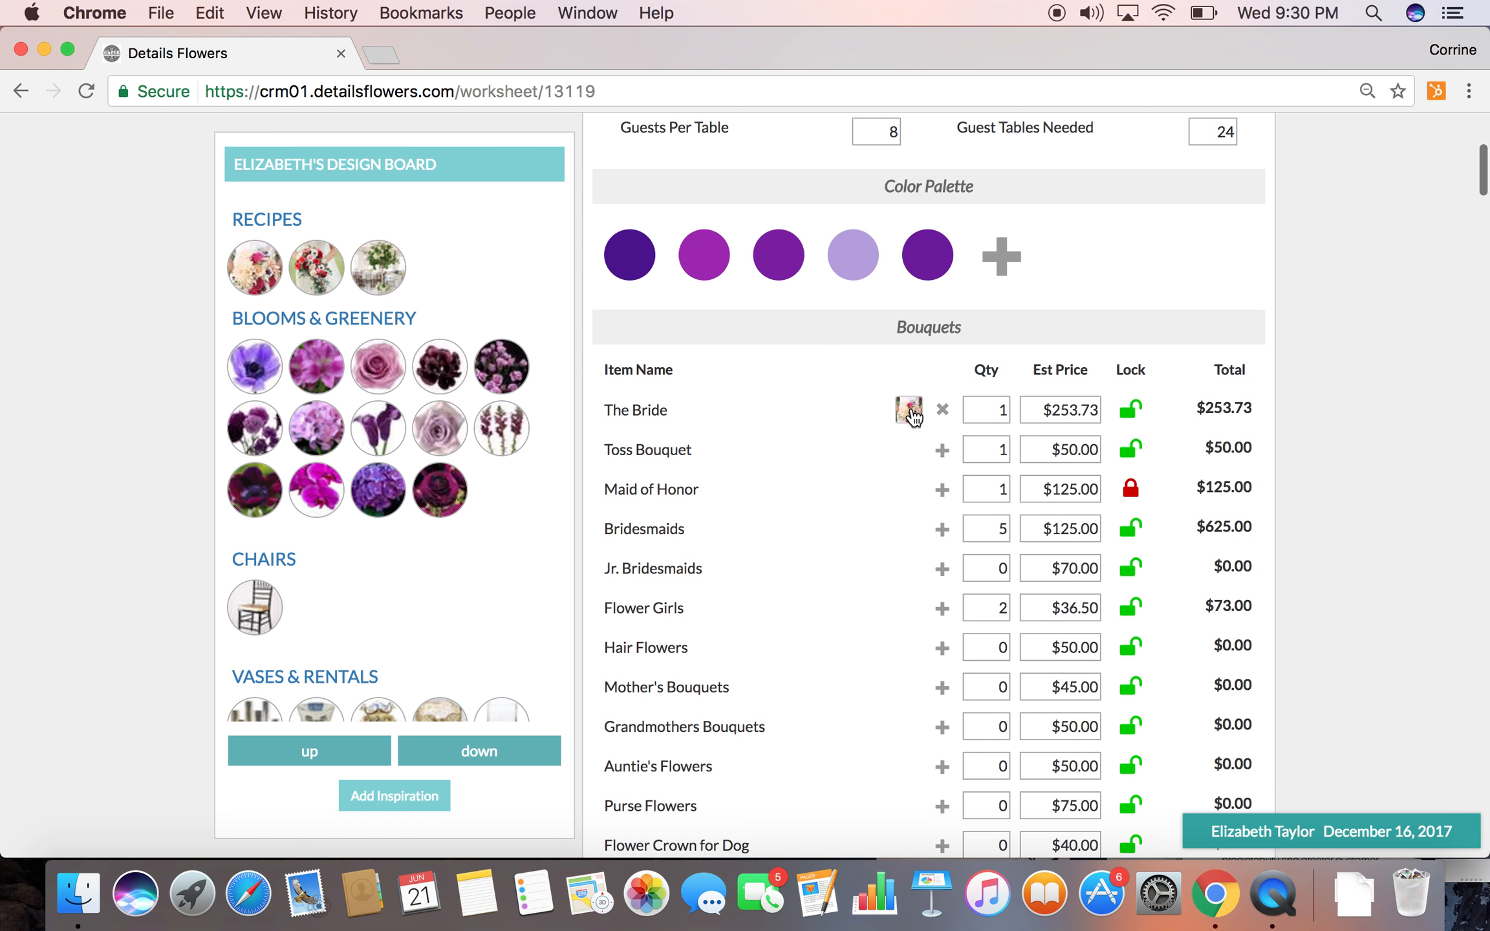
left_click(910, 410)
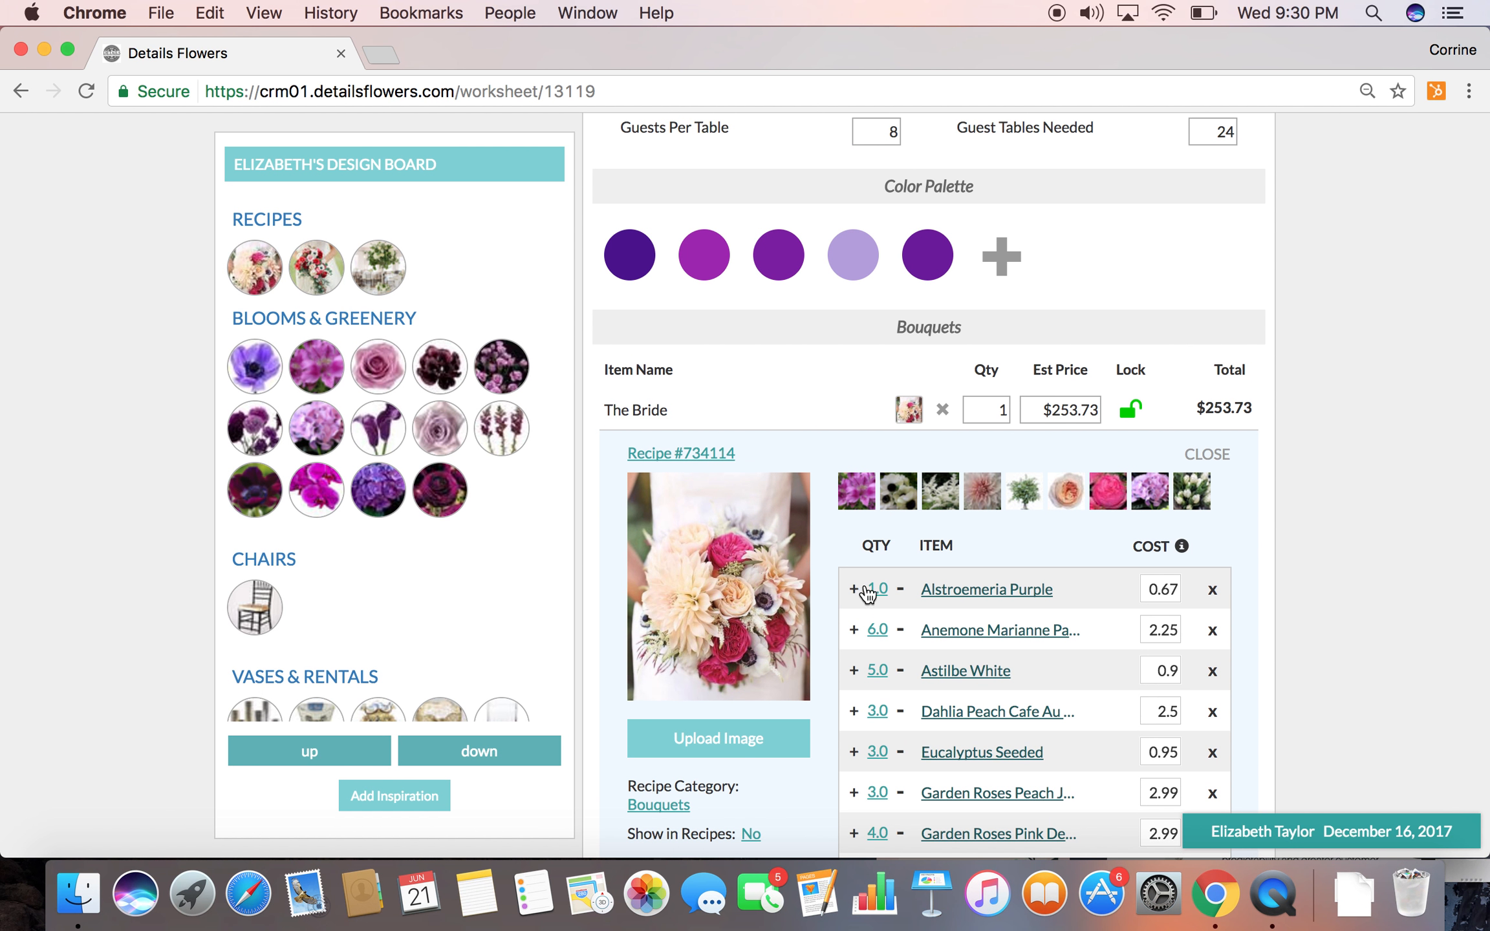
Set the Alstroemeria Purple quantity to 6 in The Bride's bouquet recipe
left_click(875, 587)
type("6")
key("Return")
Set The Bride's estimated price to $270 and lock it
left_click(1062, 417)
type("270")
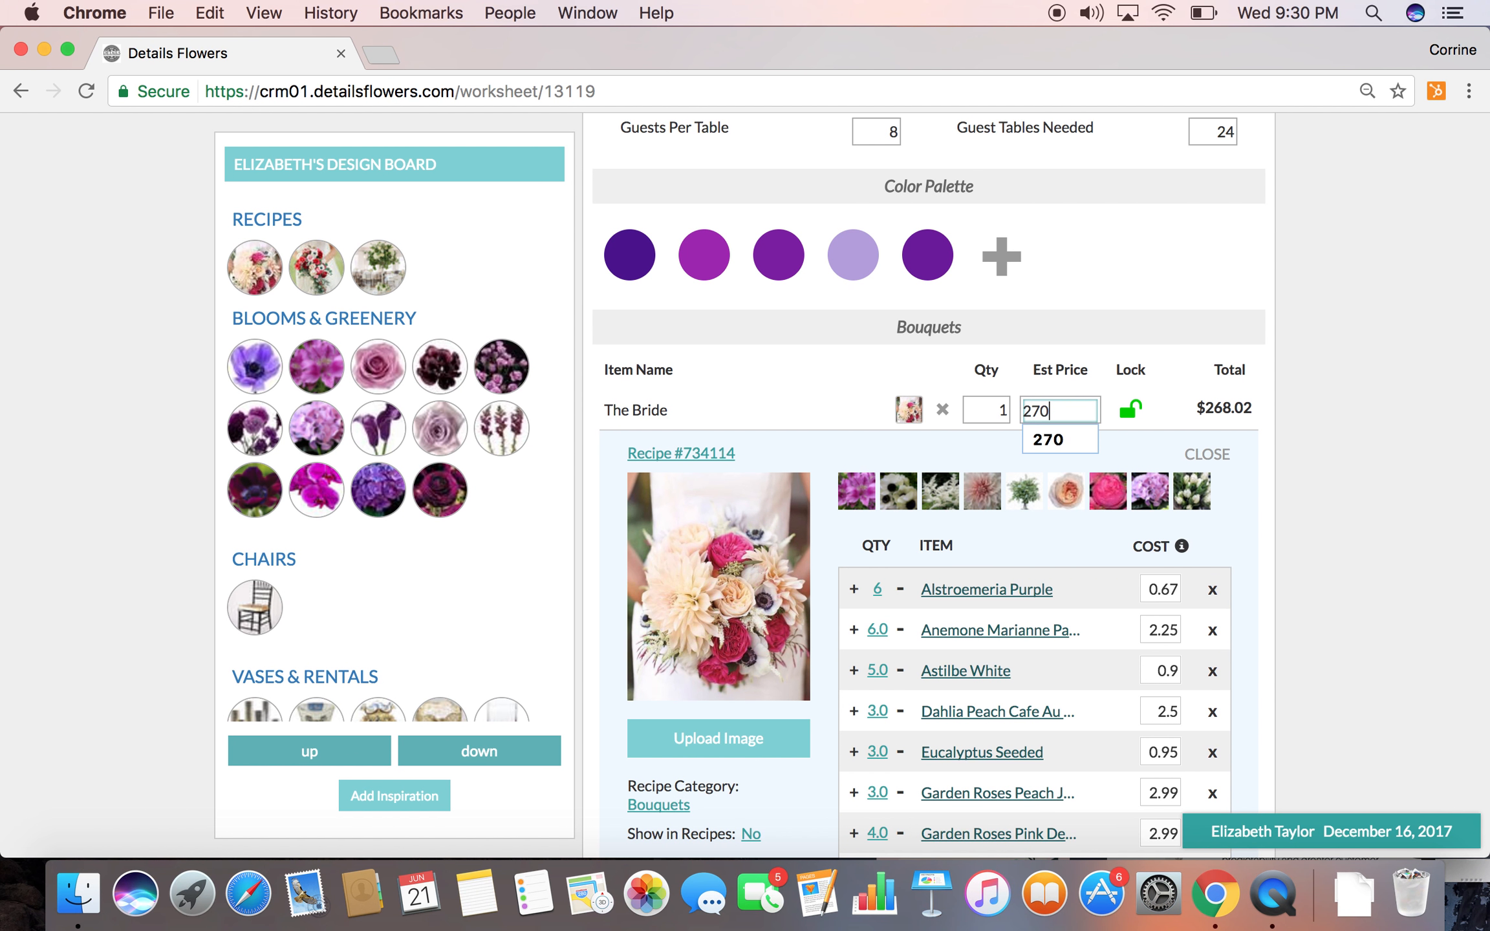
left_click(1132, 417)
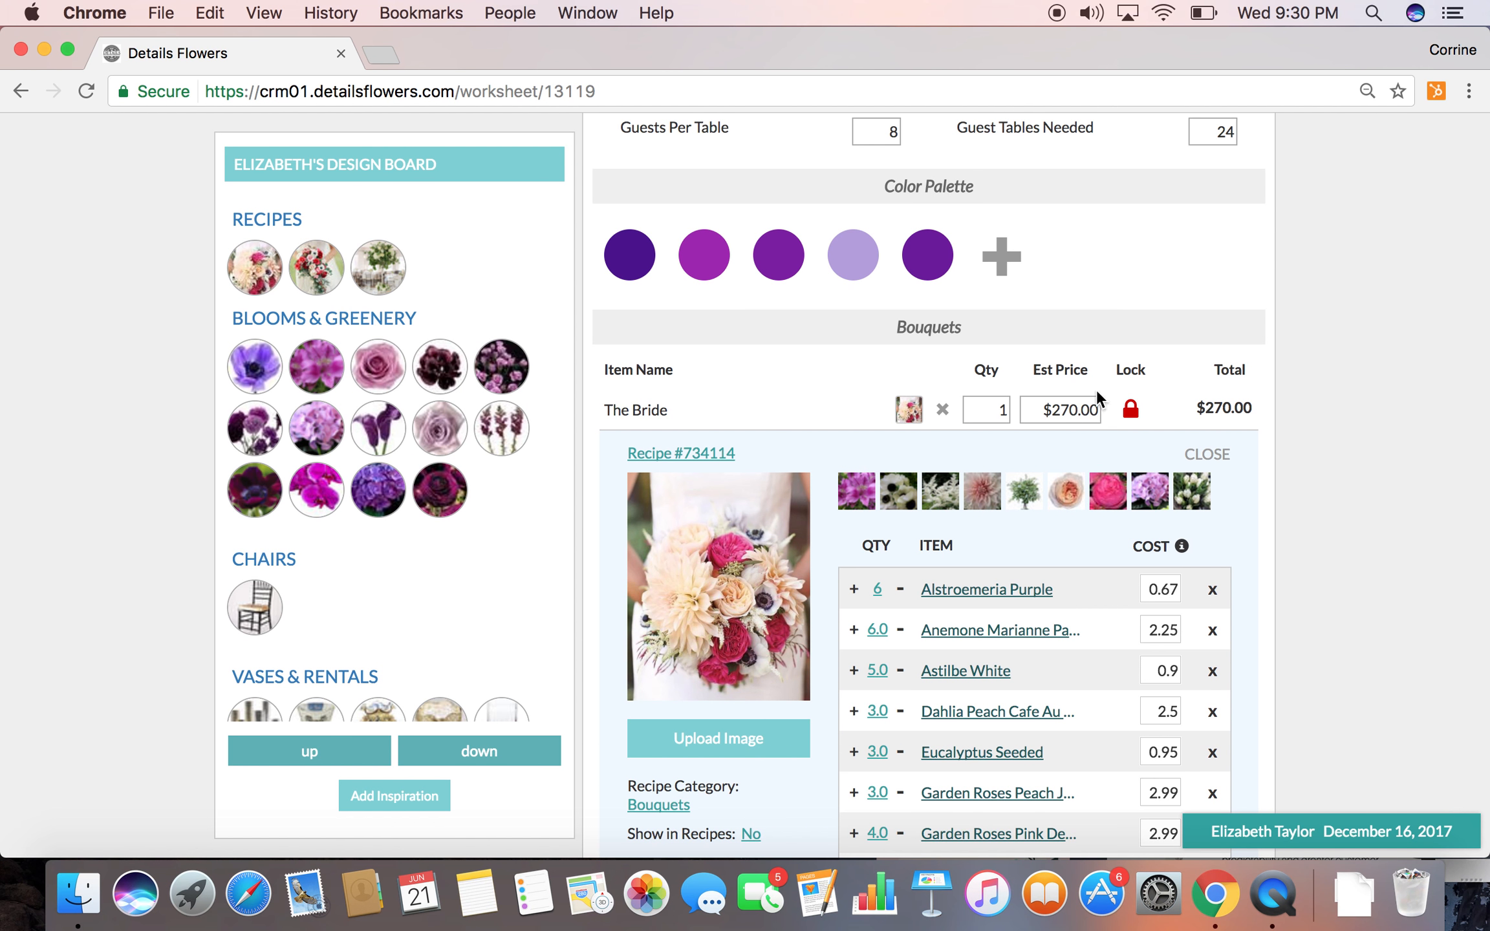
Add the event note "Wrapped in Ivory Fabric; Loose style" to The Bride's bouquet recipe
scroll(1015, 599, "down", 6)
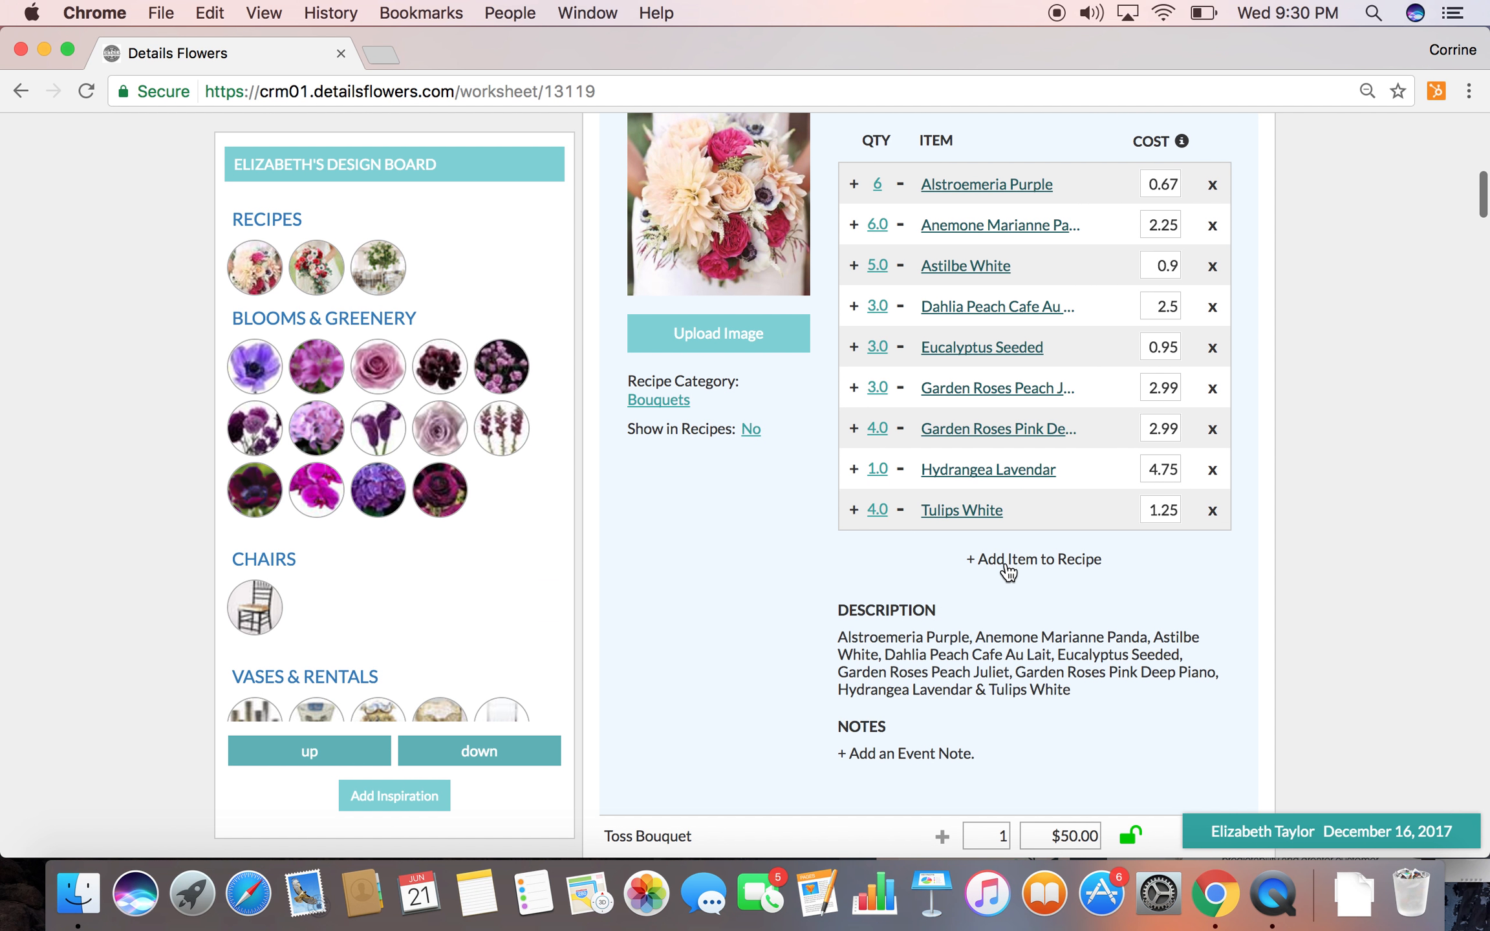
left_click(924, 762)
type("Wrapp")
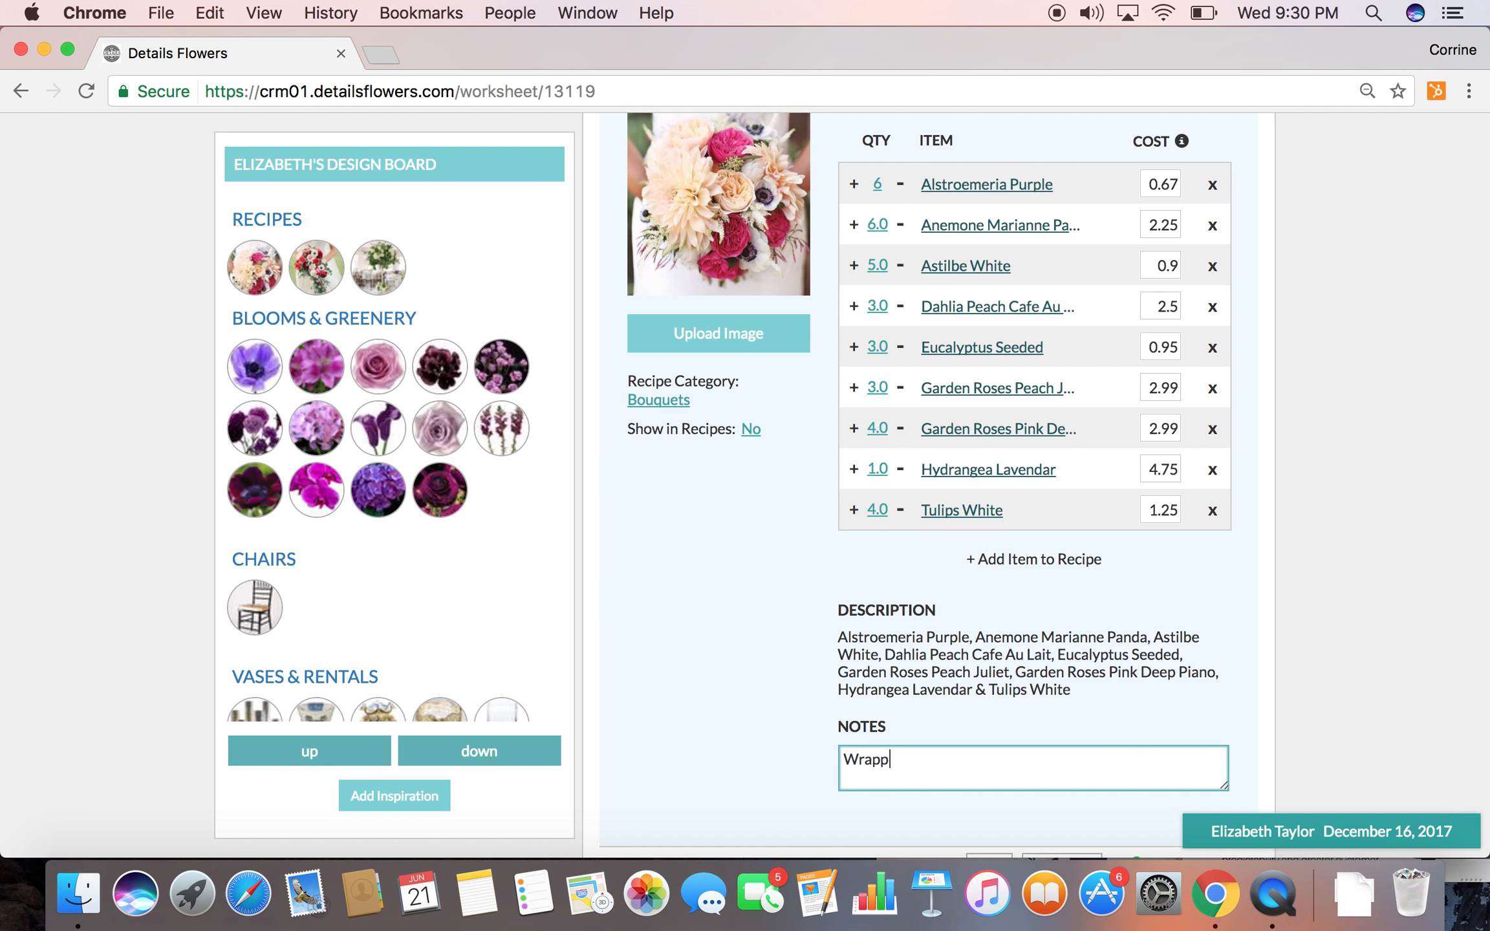
type("ed in Ivory Fabric;  Loose style")
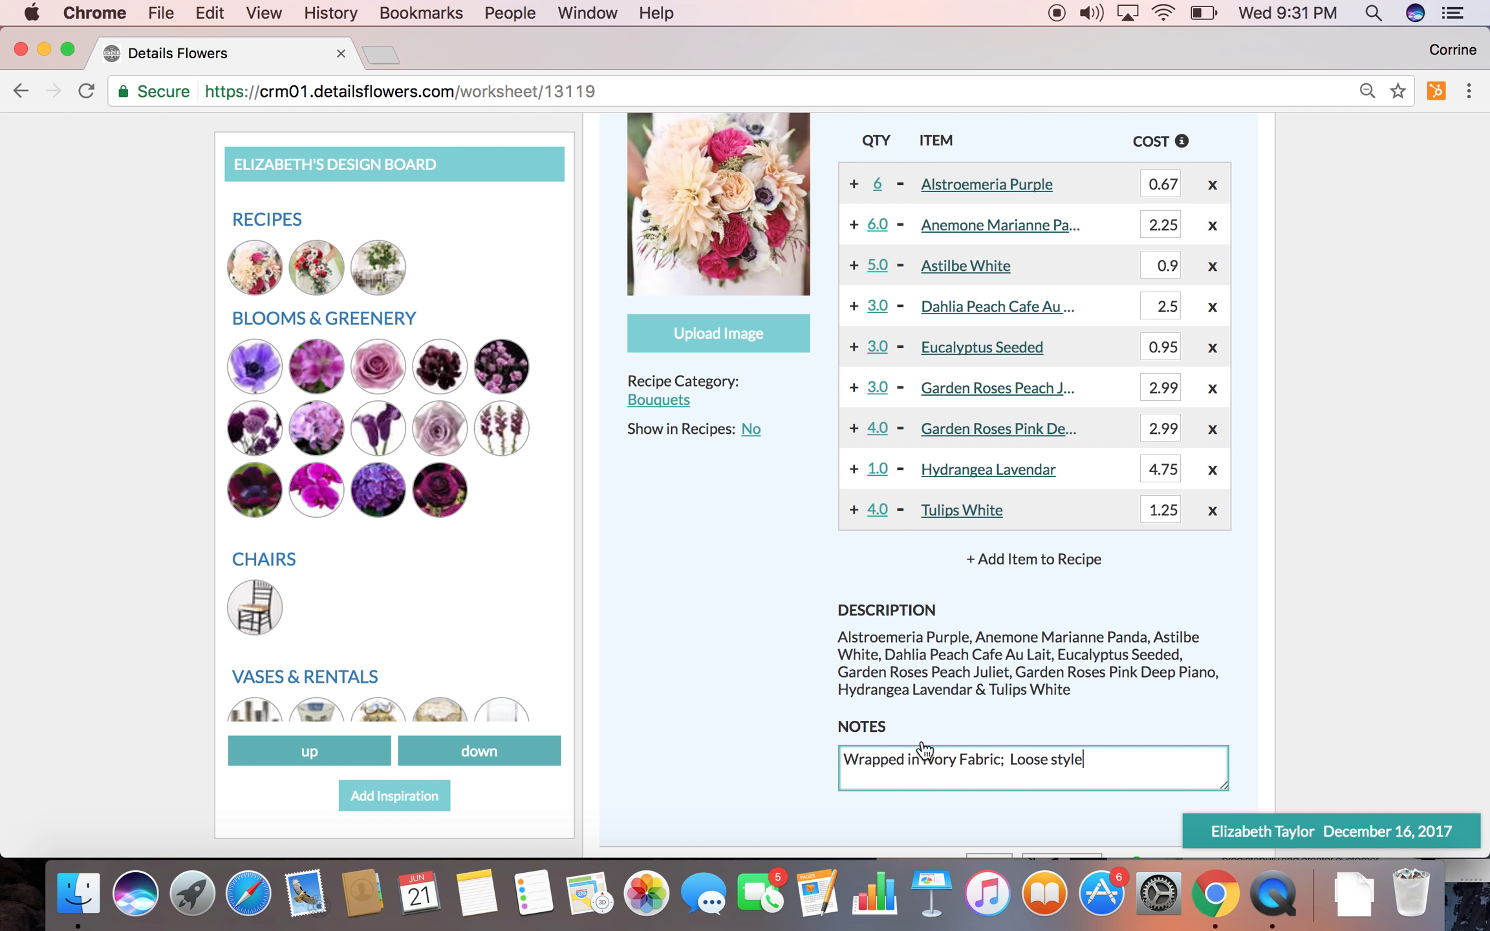
left_click(767, 701)
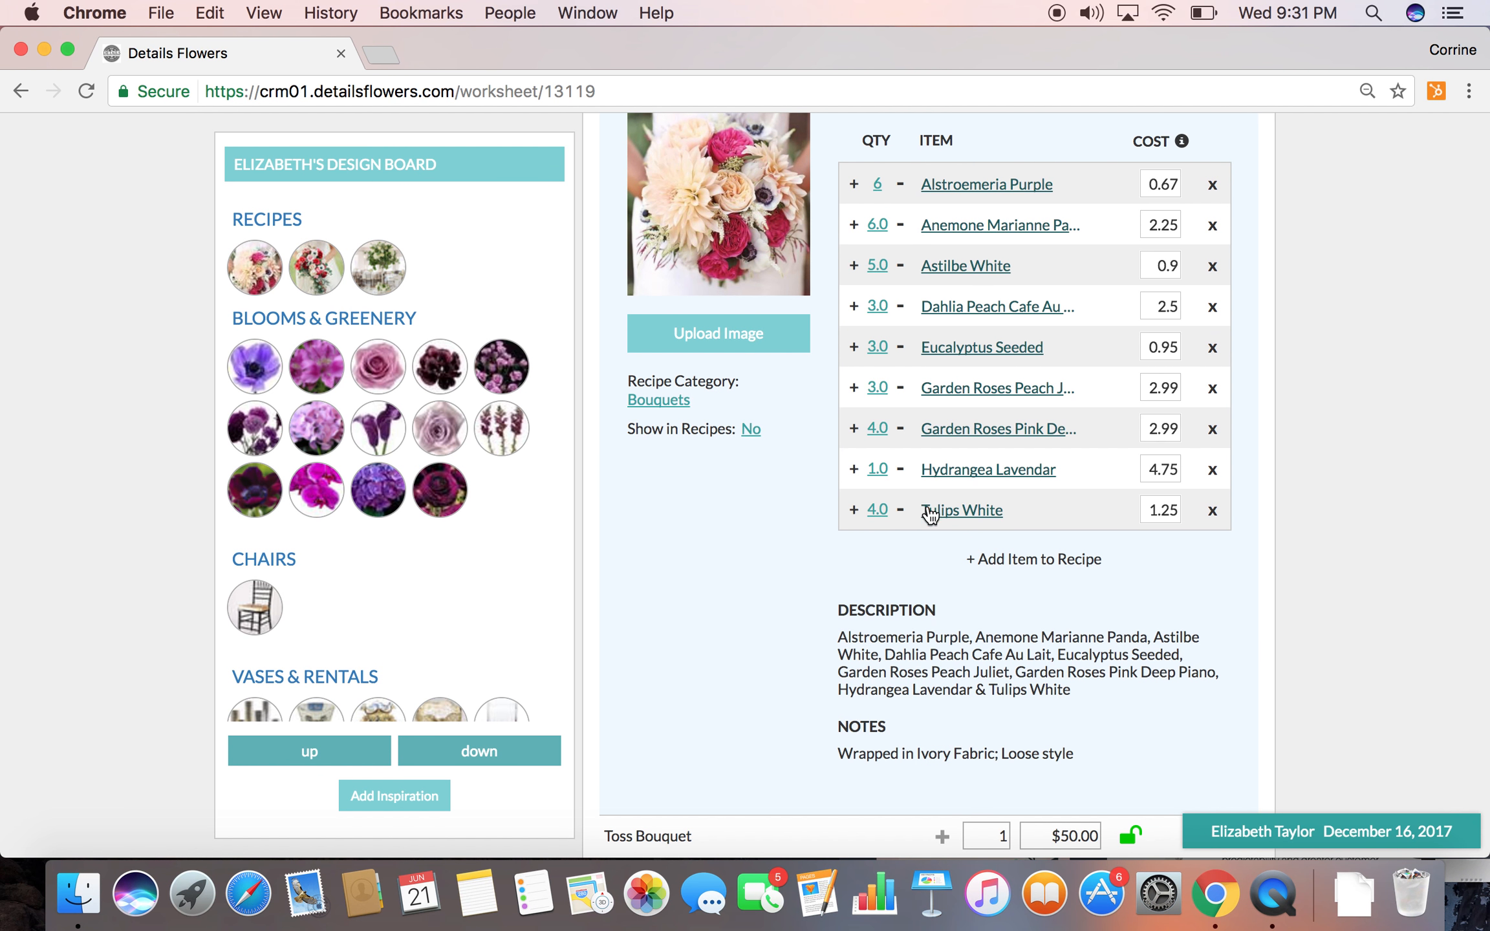
Add Succulents to The Bride's bouquet recipe with a quantity of 2
left_click(1033, 560)
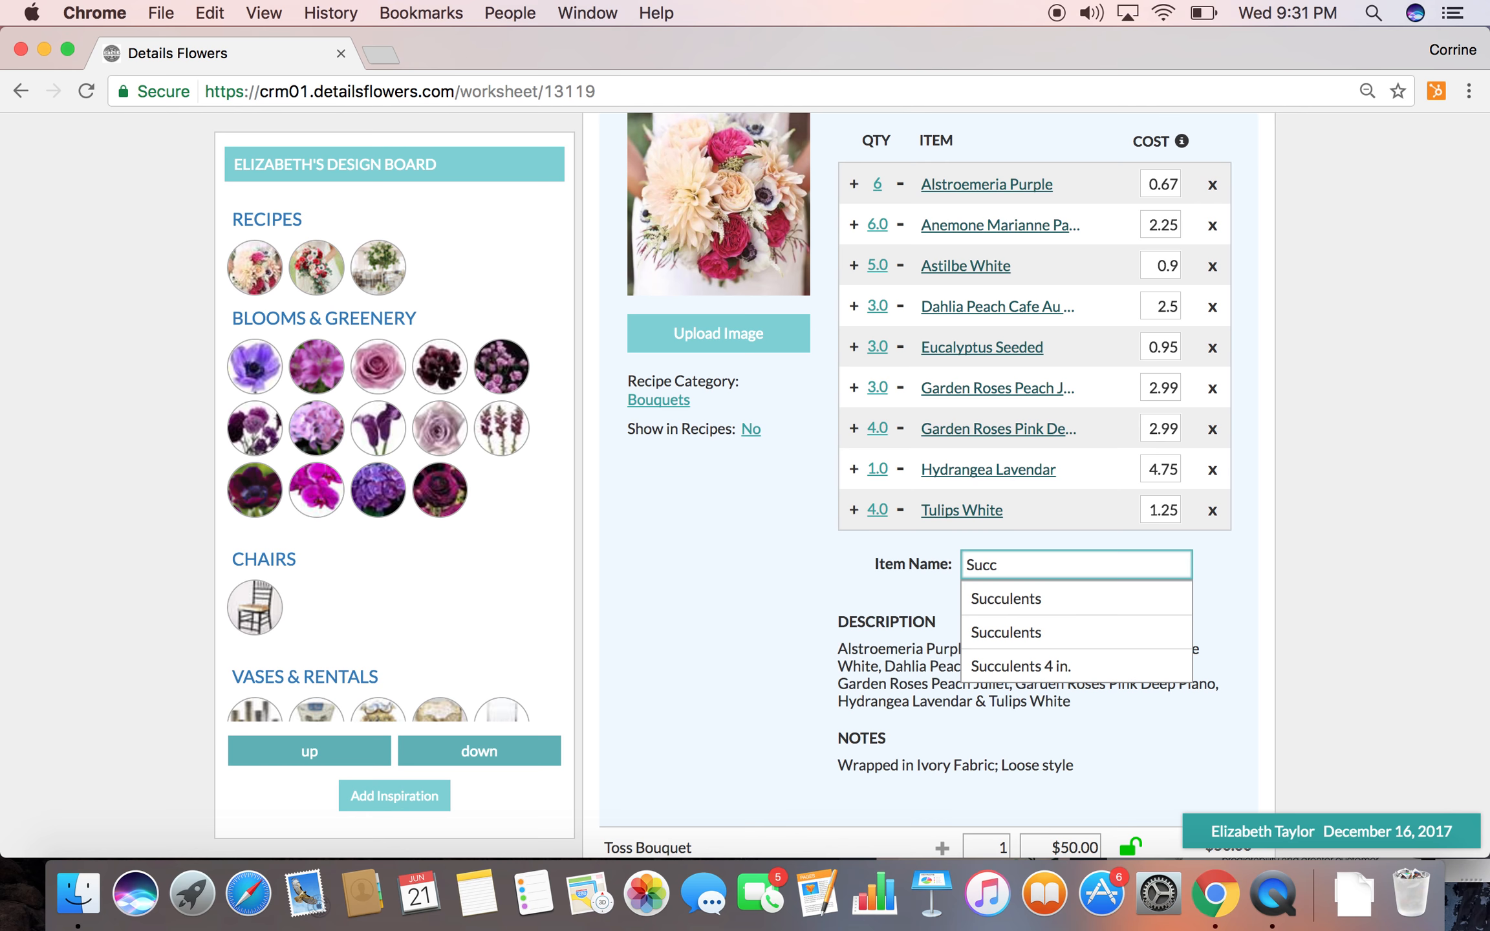
left_click(1035, 600)
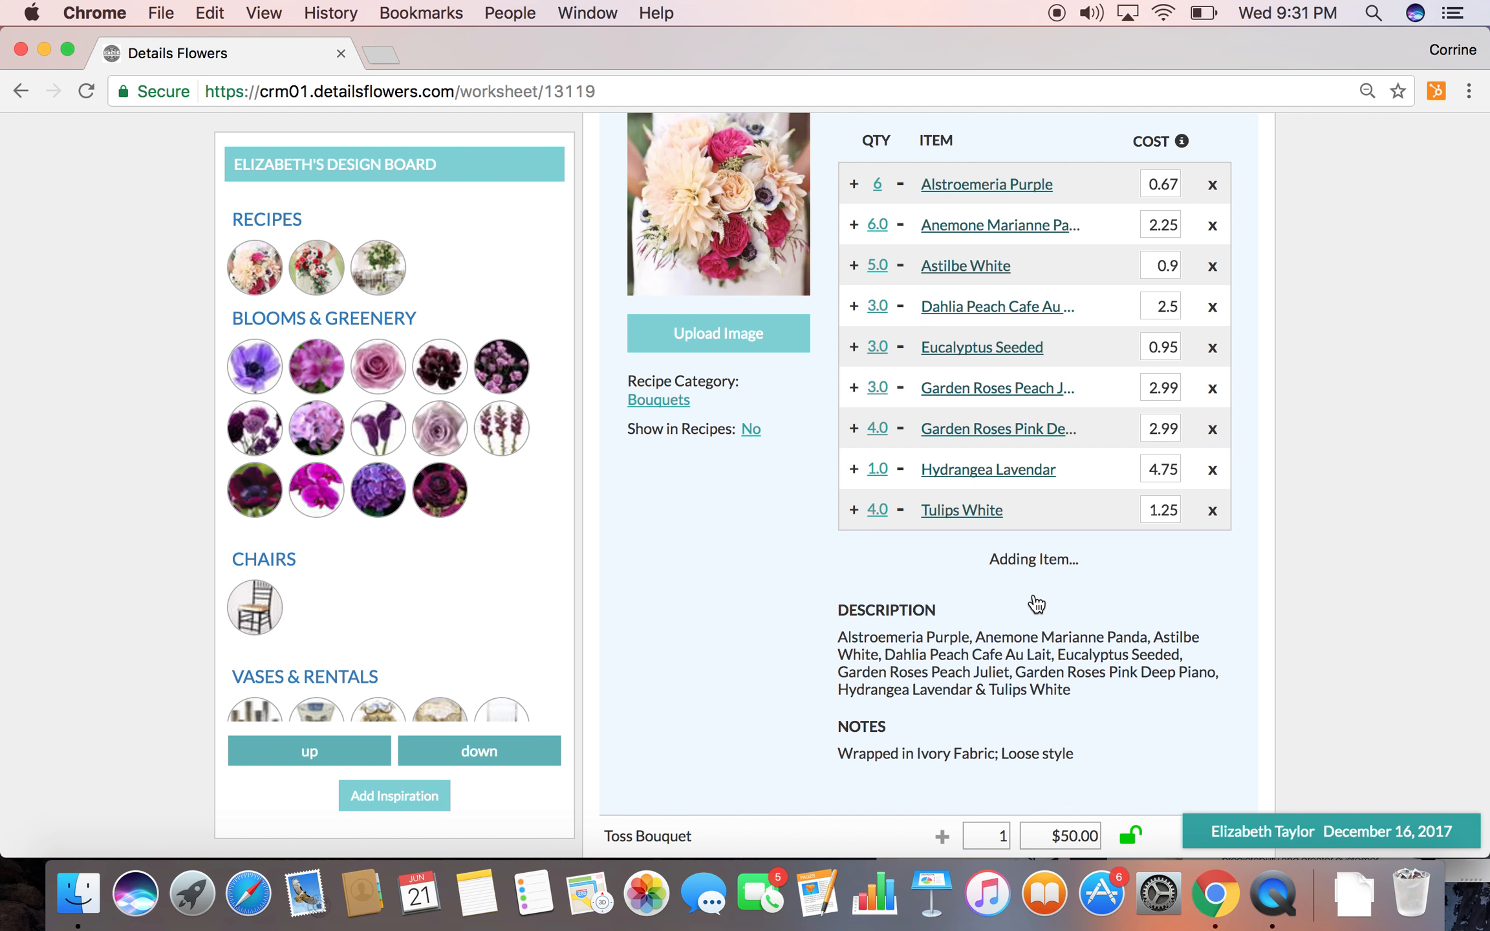
scroll(998, 416, "up", 3)
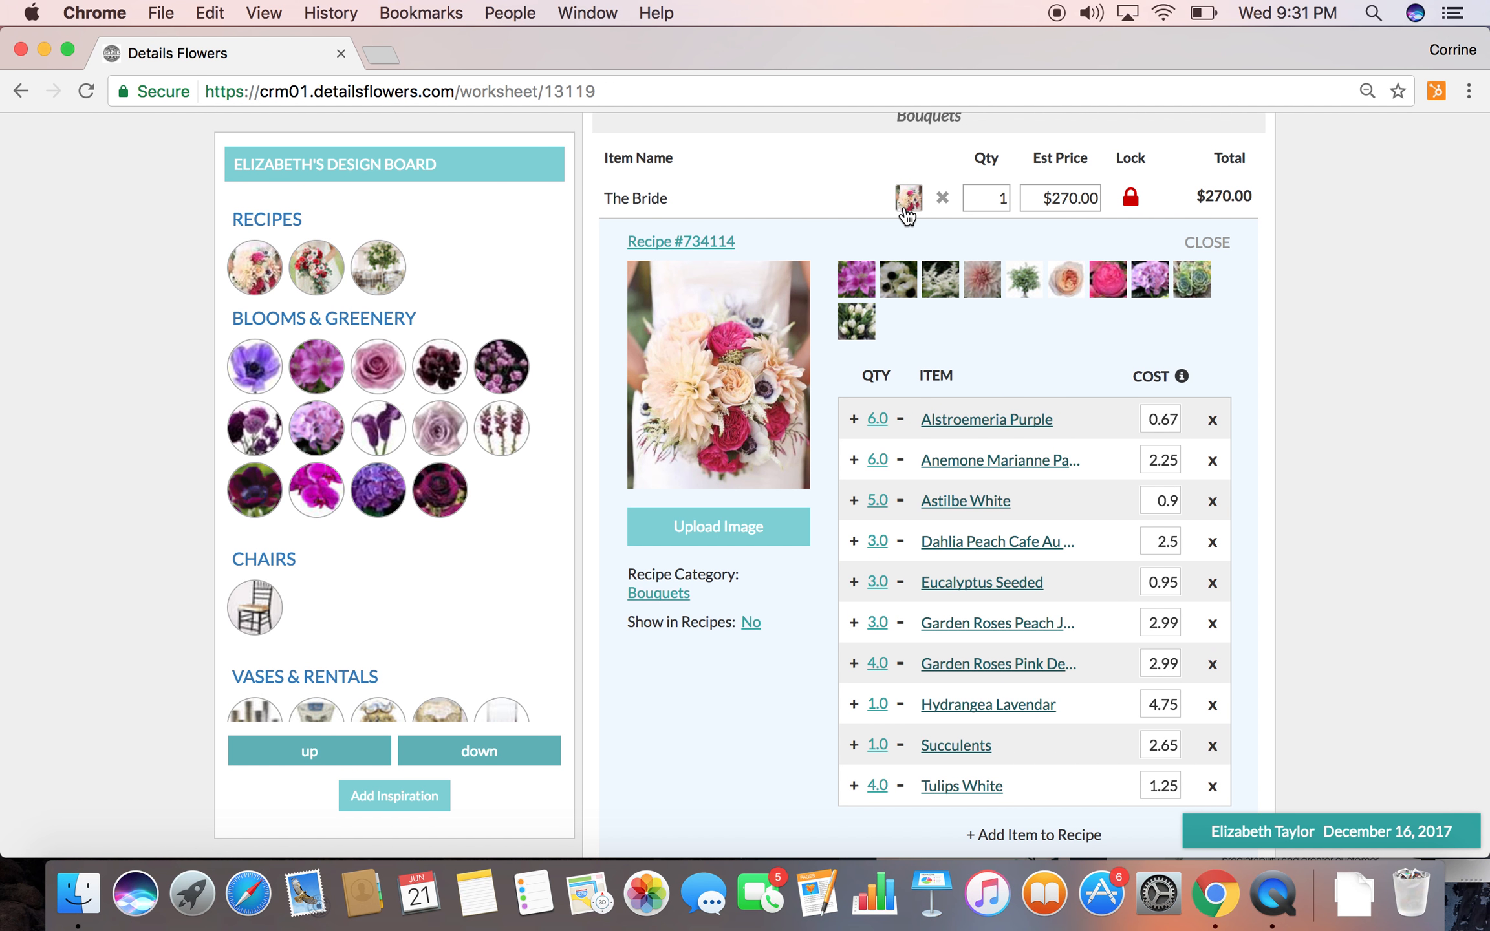
Unlock The Bride's estimated price, set it to $290, lock it again and collapse the recipe
mouse_move(1129, 210)
left_click(1072, 199)
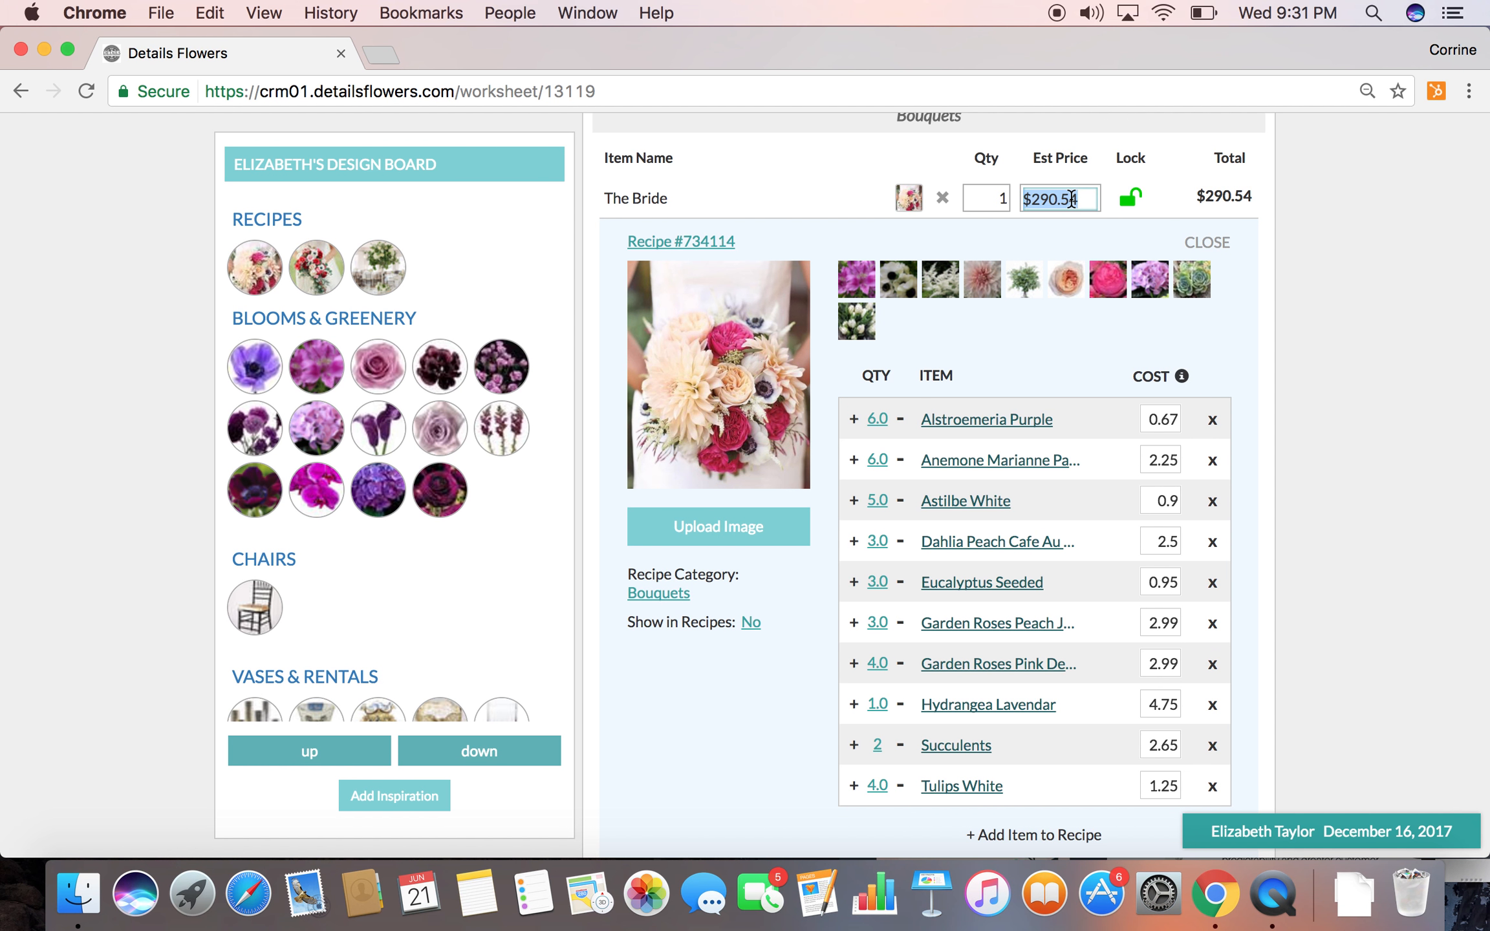
type("290")
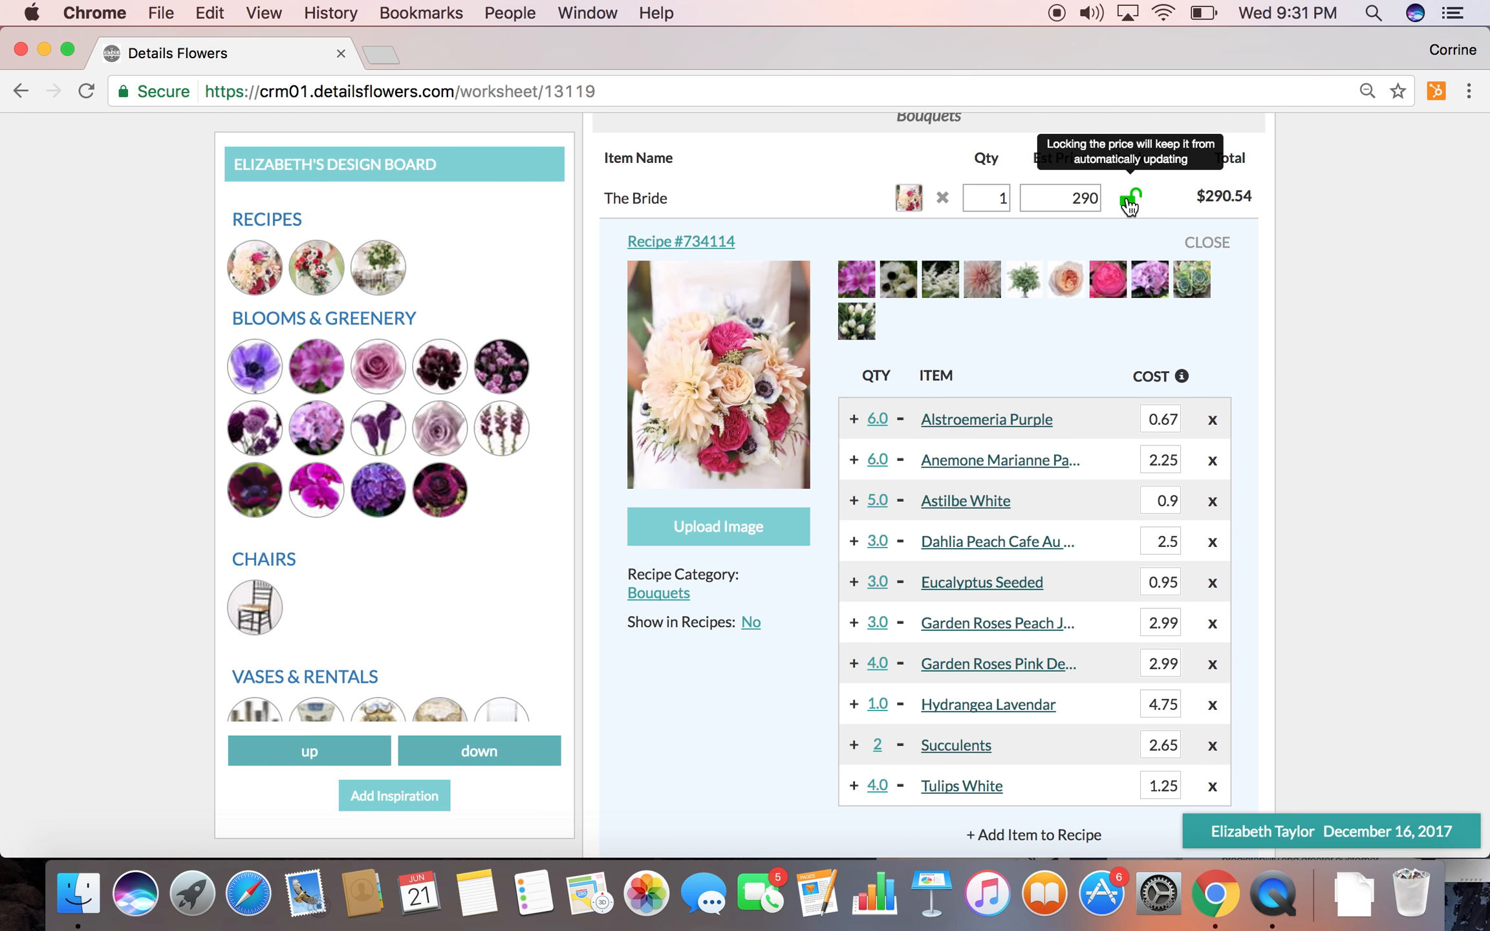
left_click(1130, 198)
left_click(908, 198)
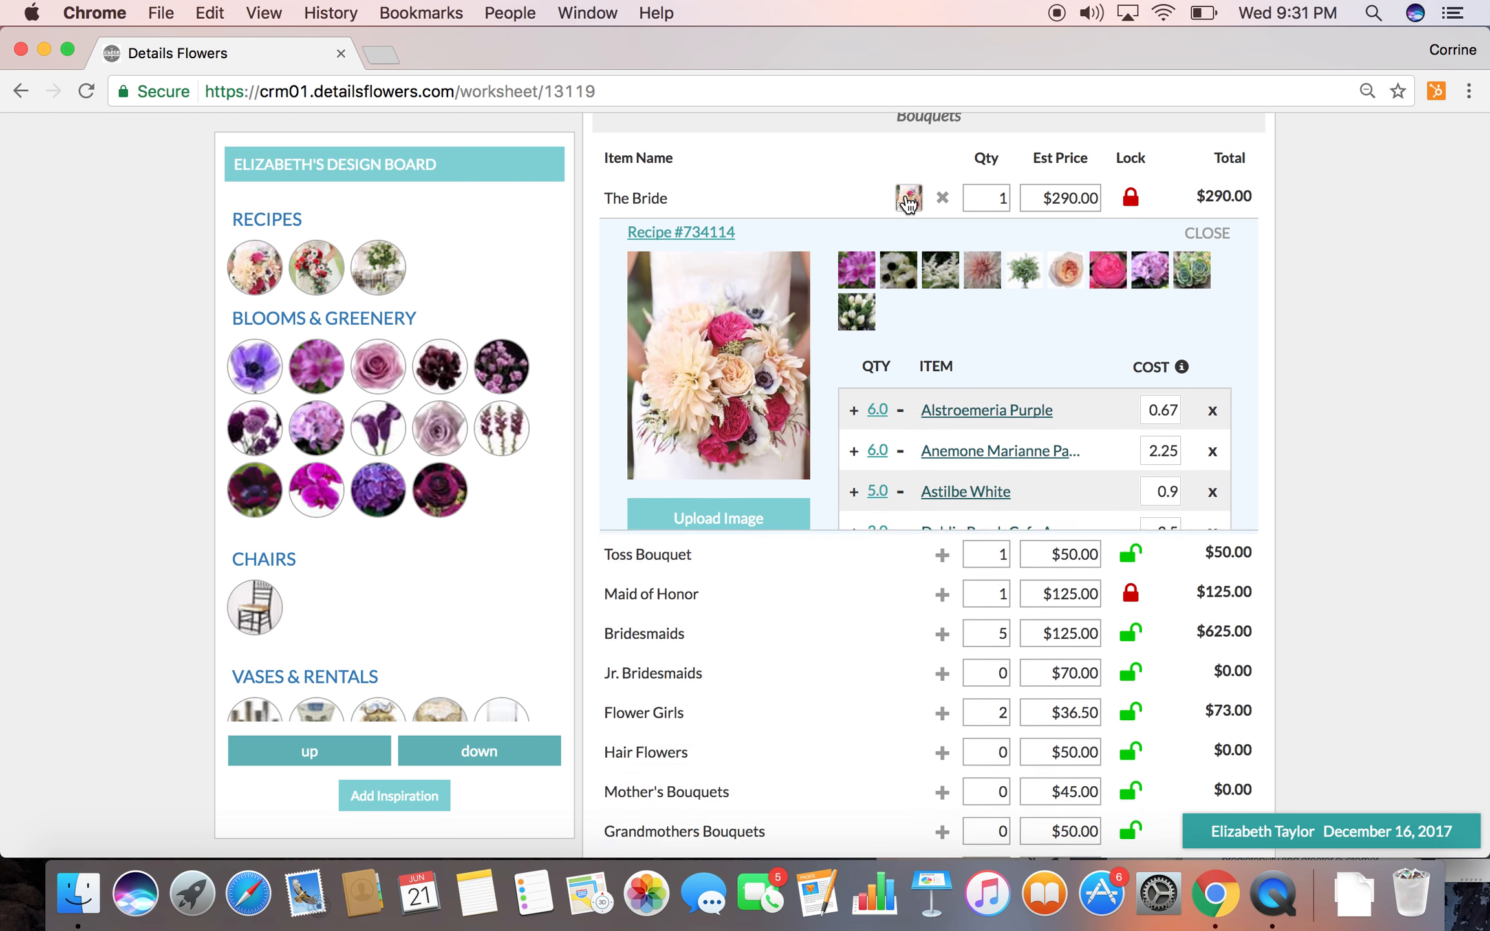
Build a recipe for Cocktail Tables (low) from the design board's Gold Bowl, Hydrangea Purple and Ranunculus Purple
scroll(899, 370, "down", 15)
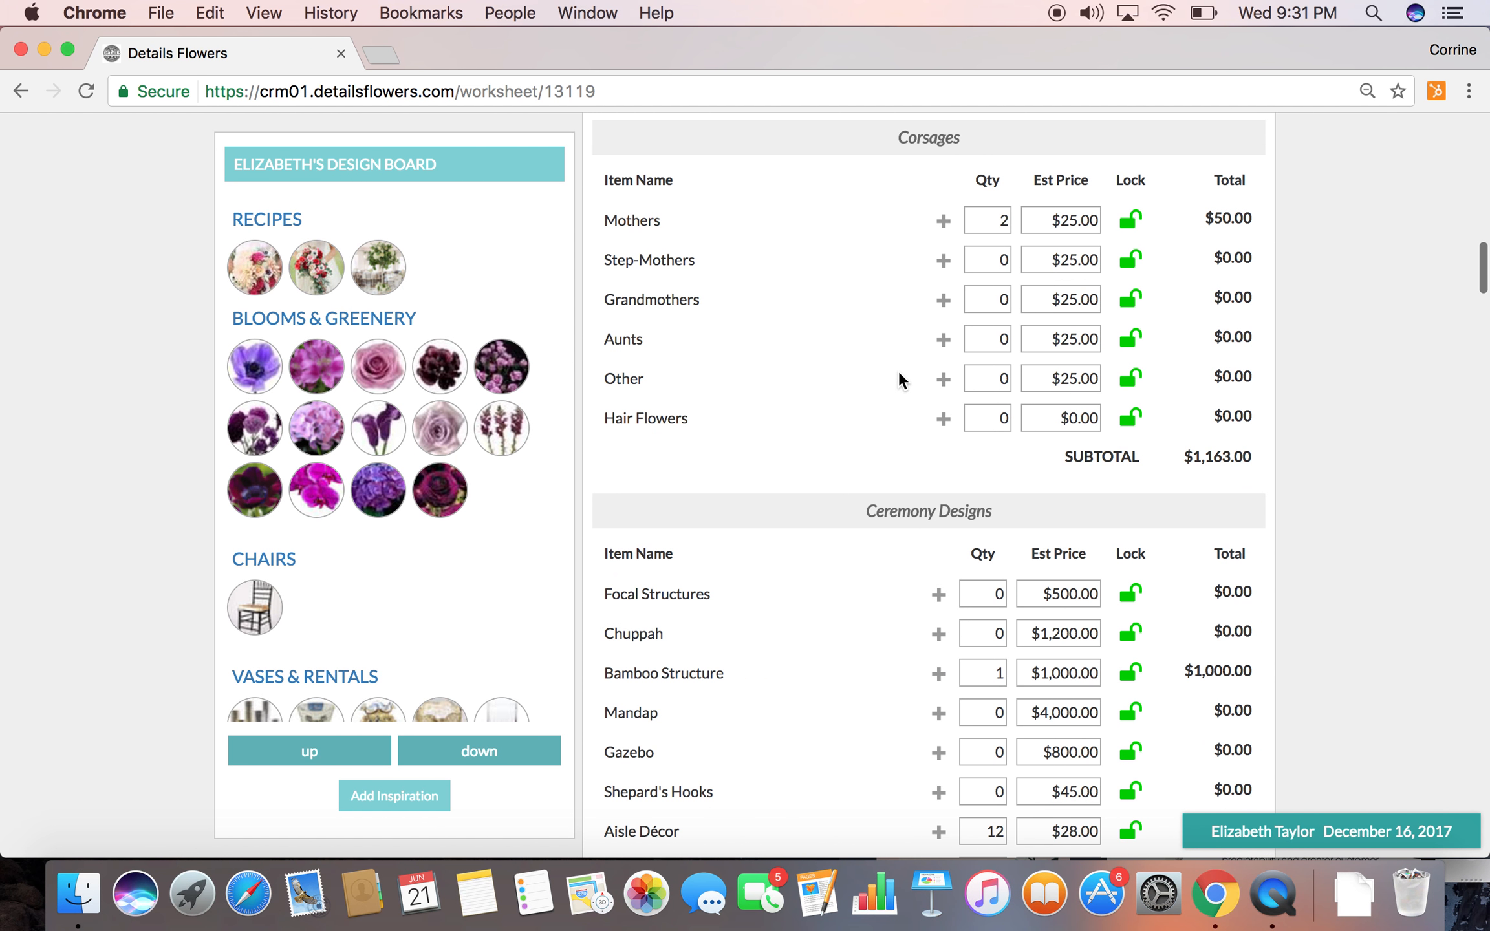
scroll(899, 371, "down", 8)
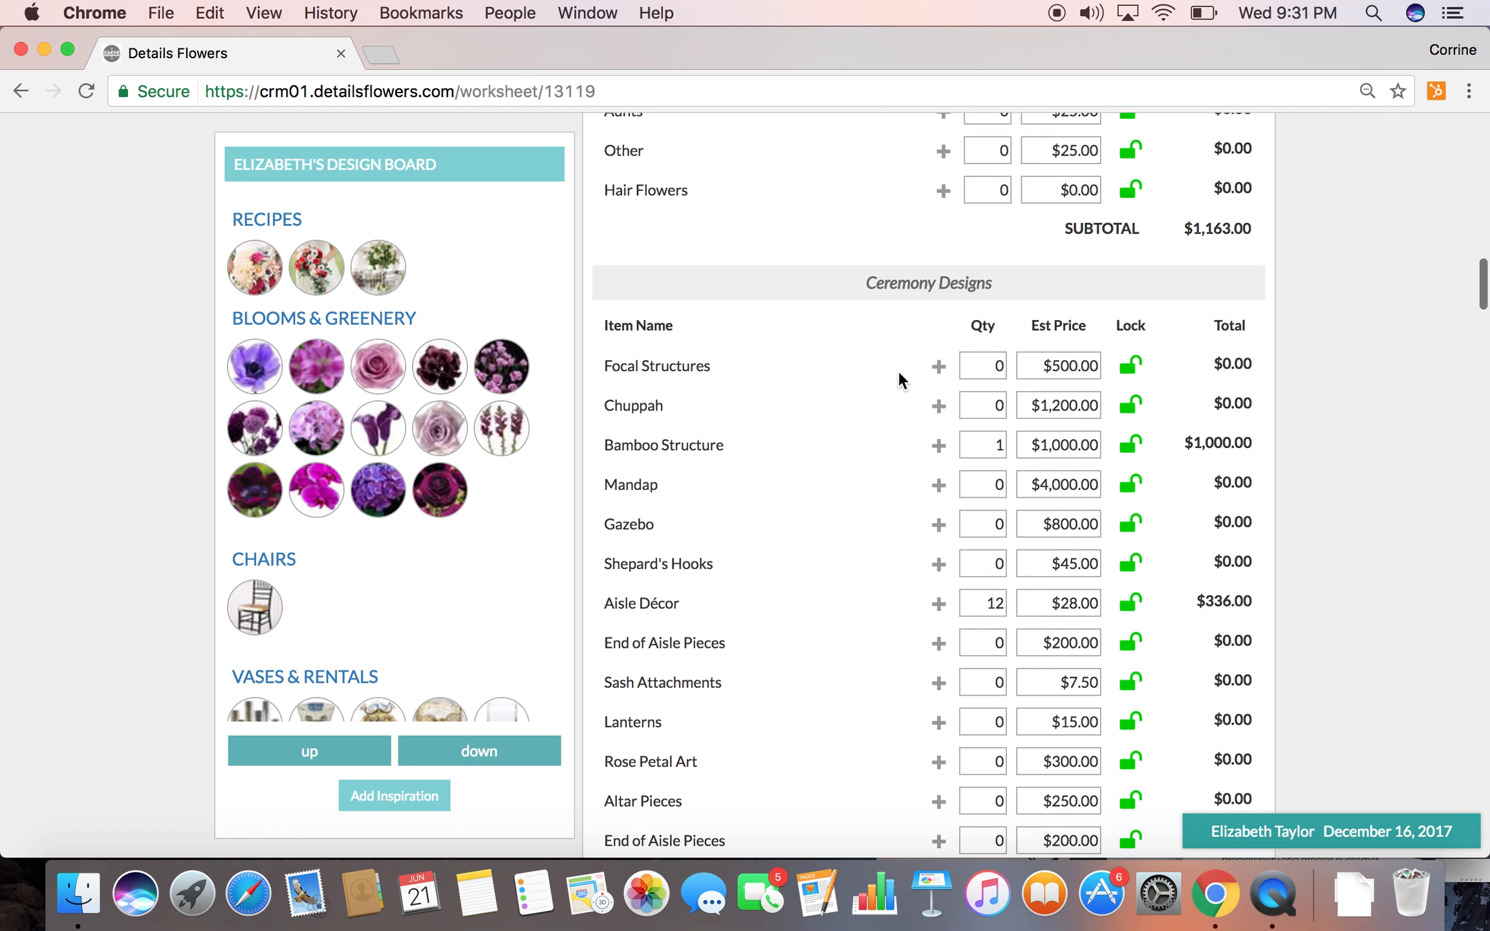
scroll(899, 372, "up", 3)
scroll(899, 372, "down", 8)
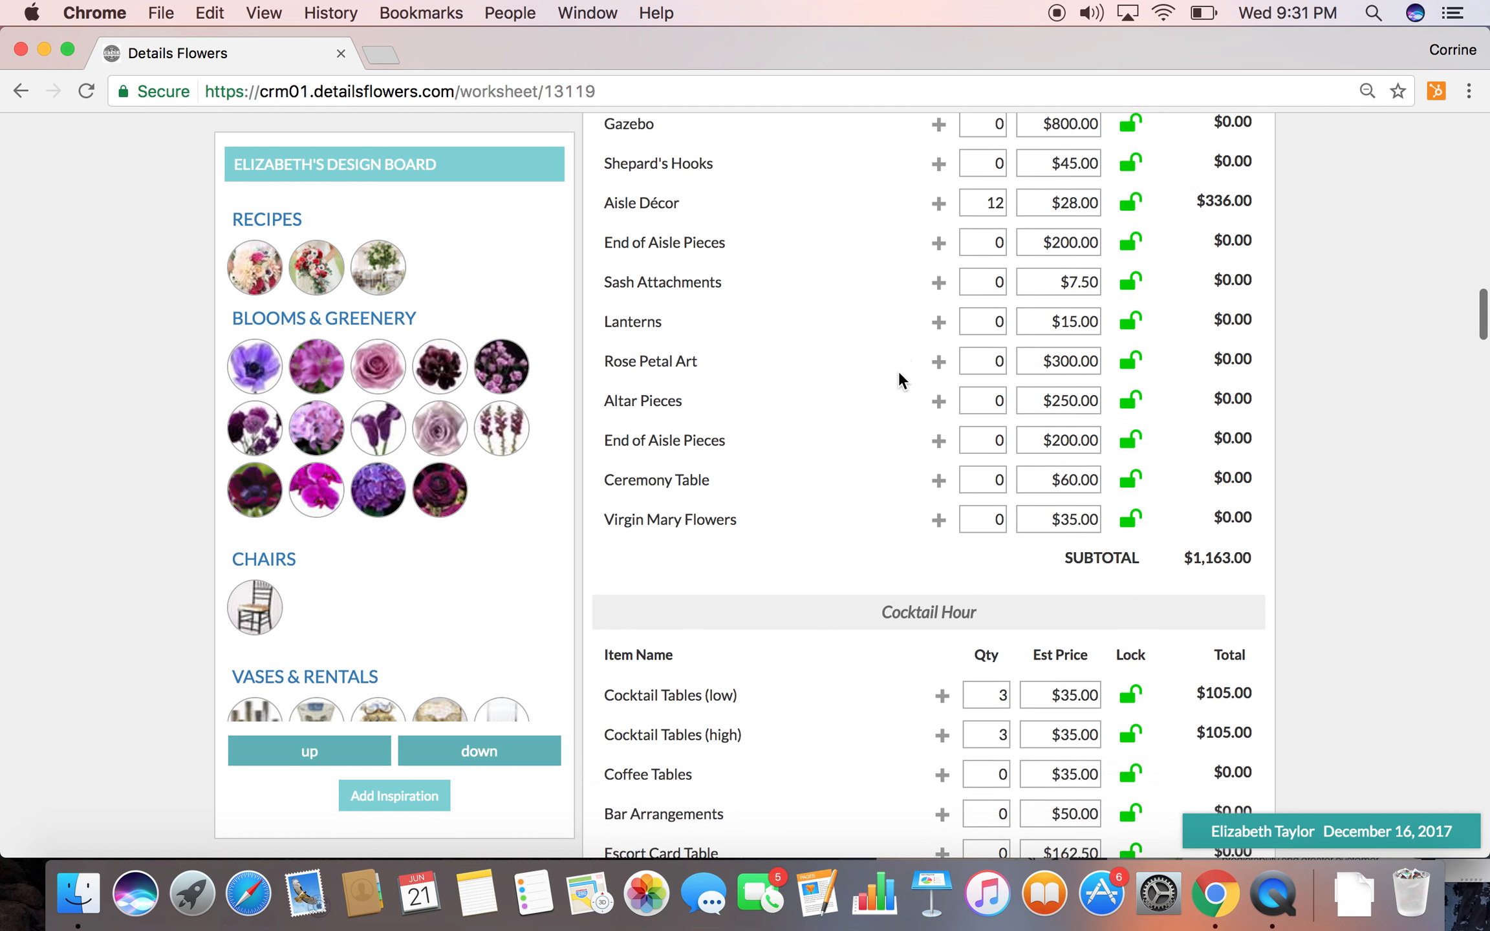
scroll(899, 373, "down", 2)
left_click(455, 755)
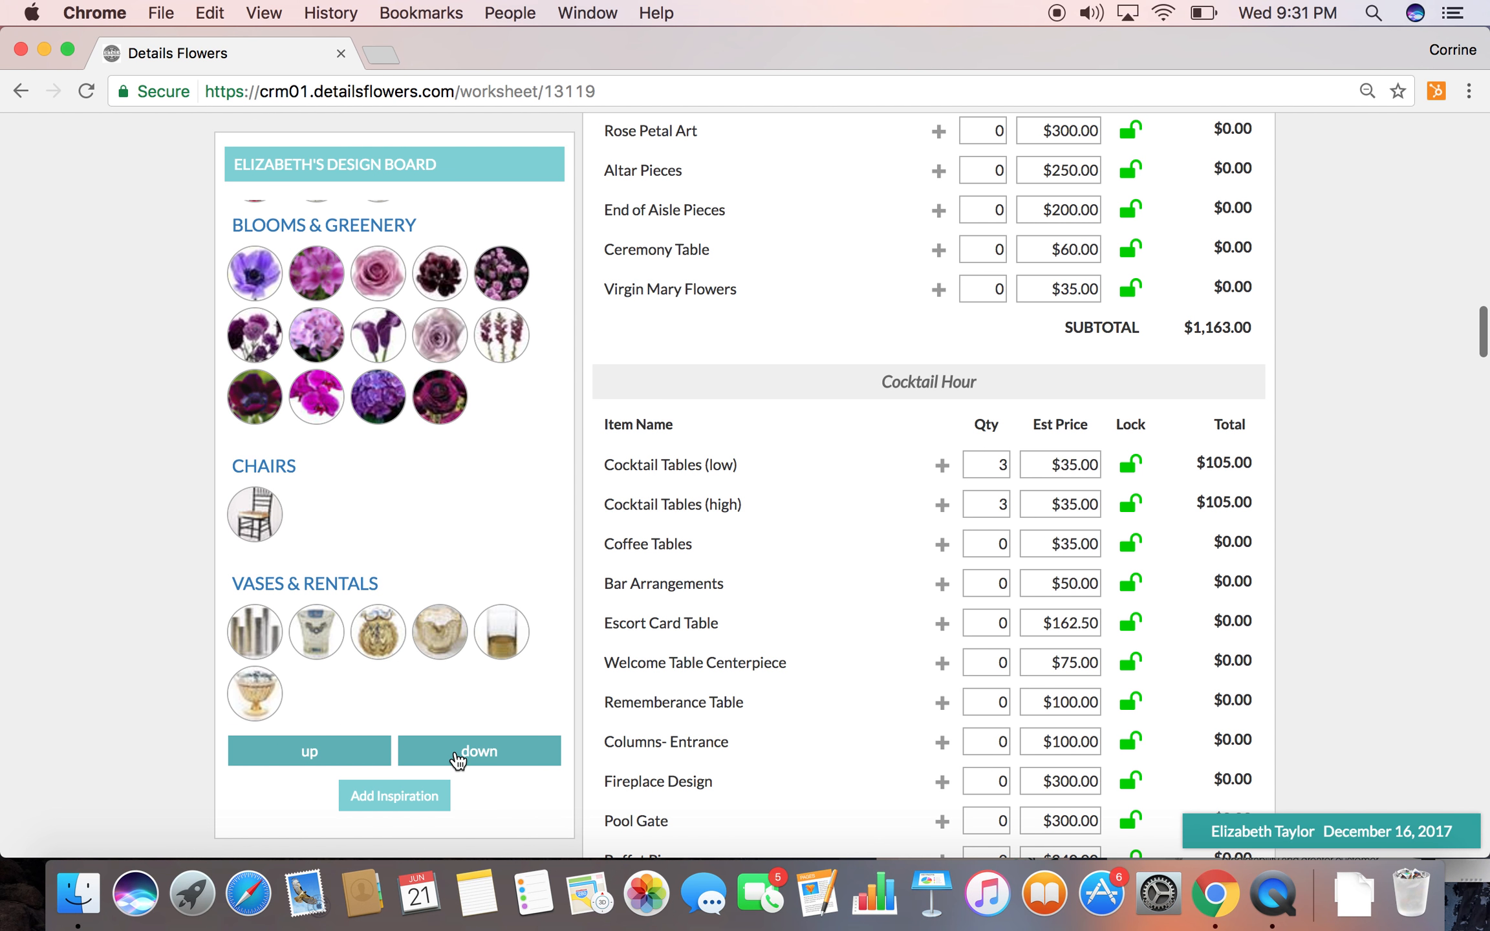
left_click_drag(378, 630, 859, 443)
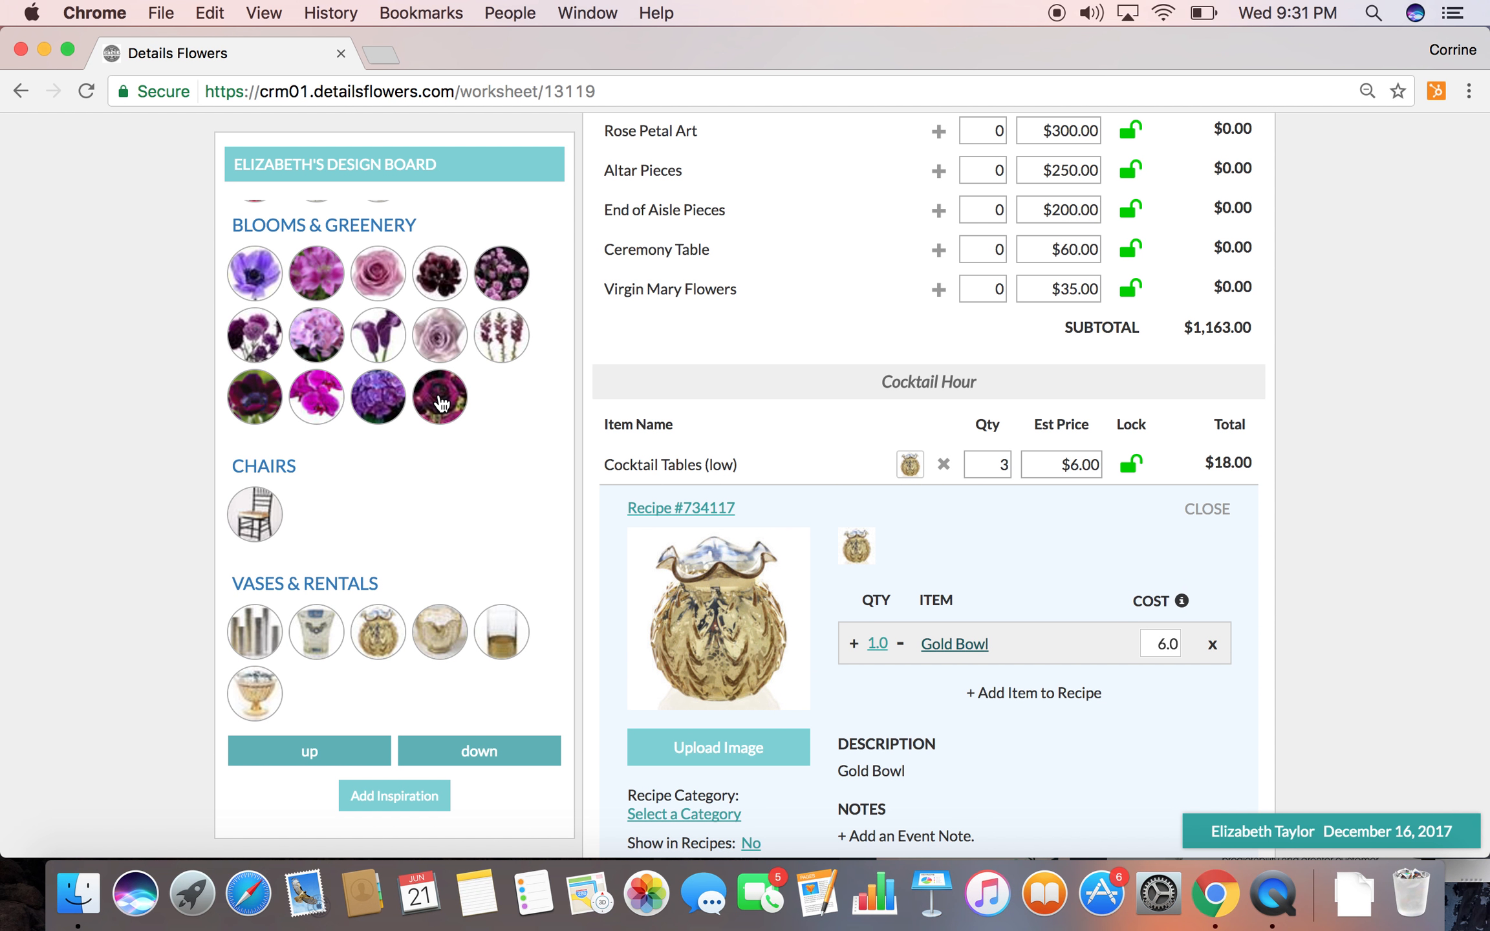
left_click_drag(379, 396, 688, 413)
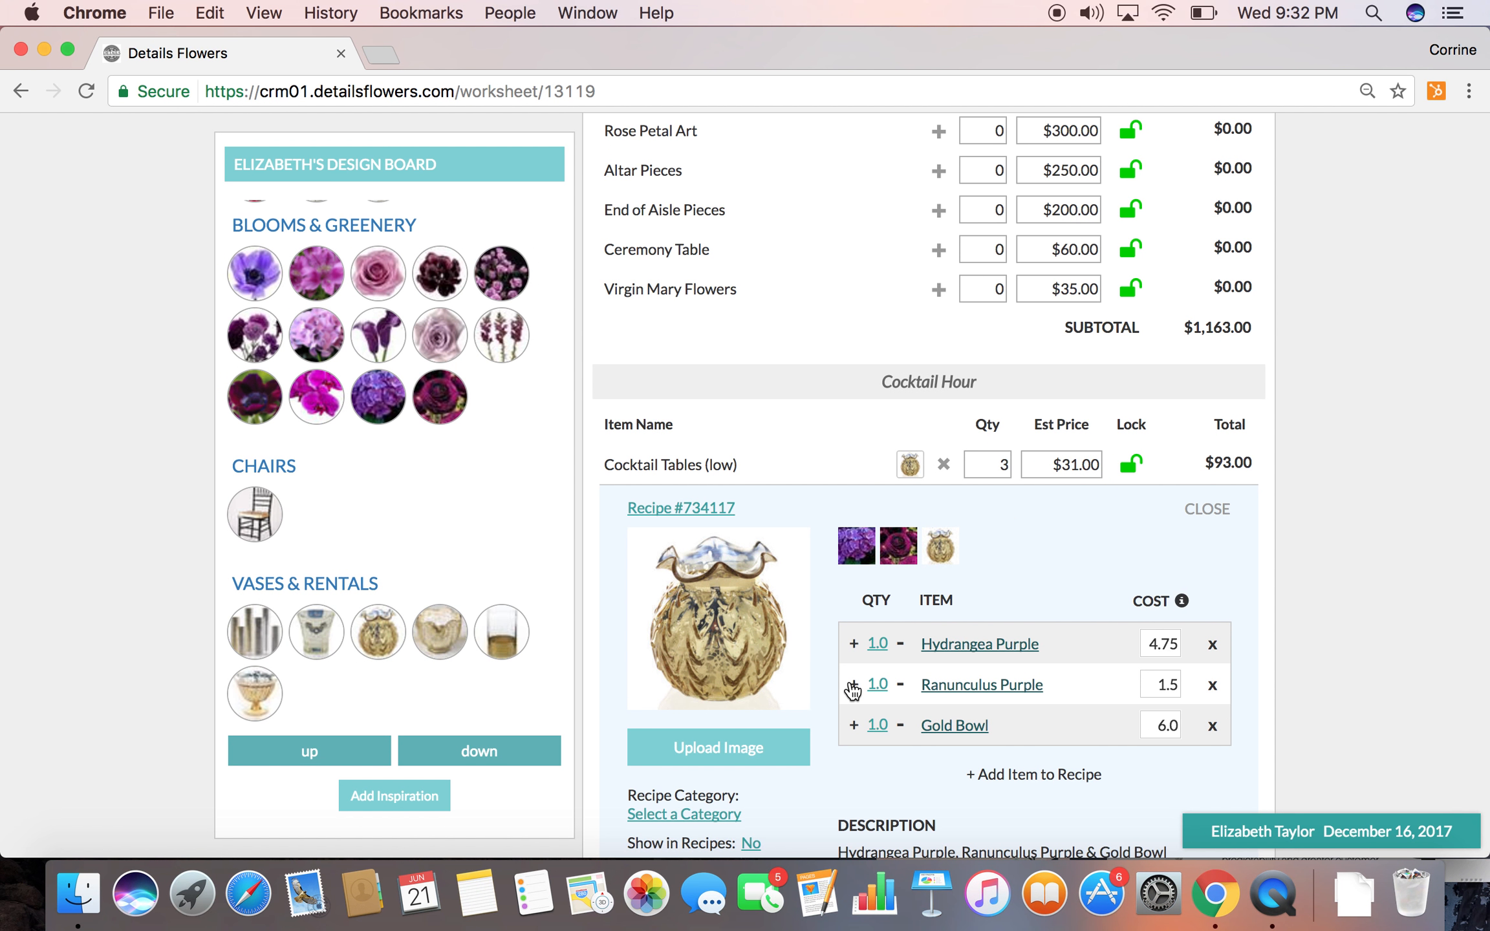
For Cocktail Tables (low), set the Hydrangea Purple cost to 3.00 and Ranunculus Purple quantity to 3, and lock the estimated price
left_click(1154, 644)
type("3")
left_click(1271, 652)
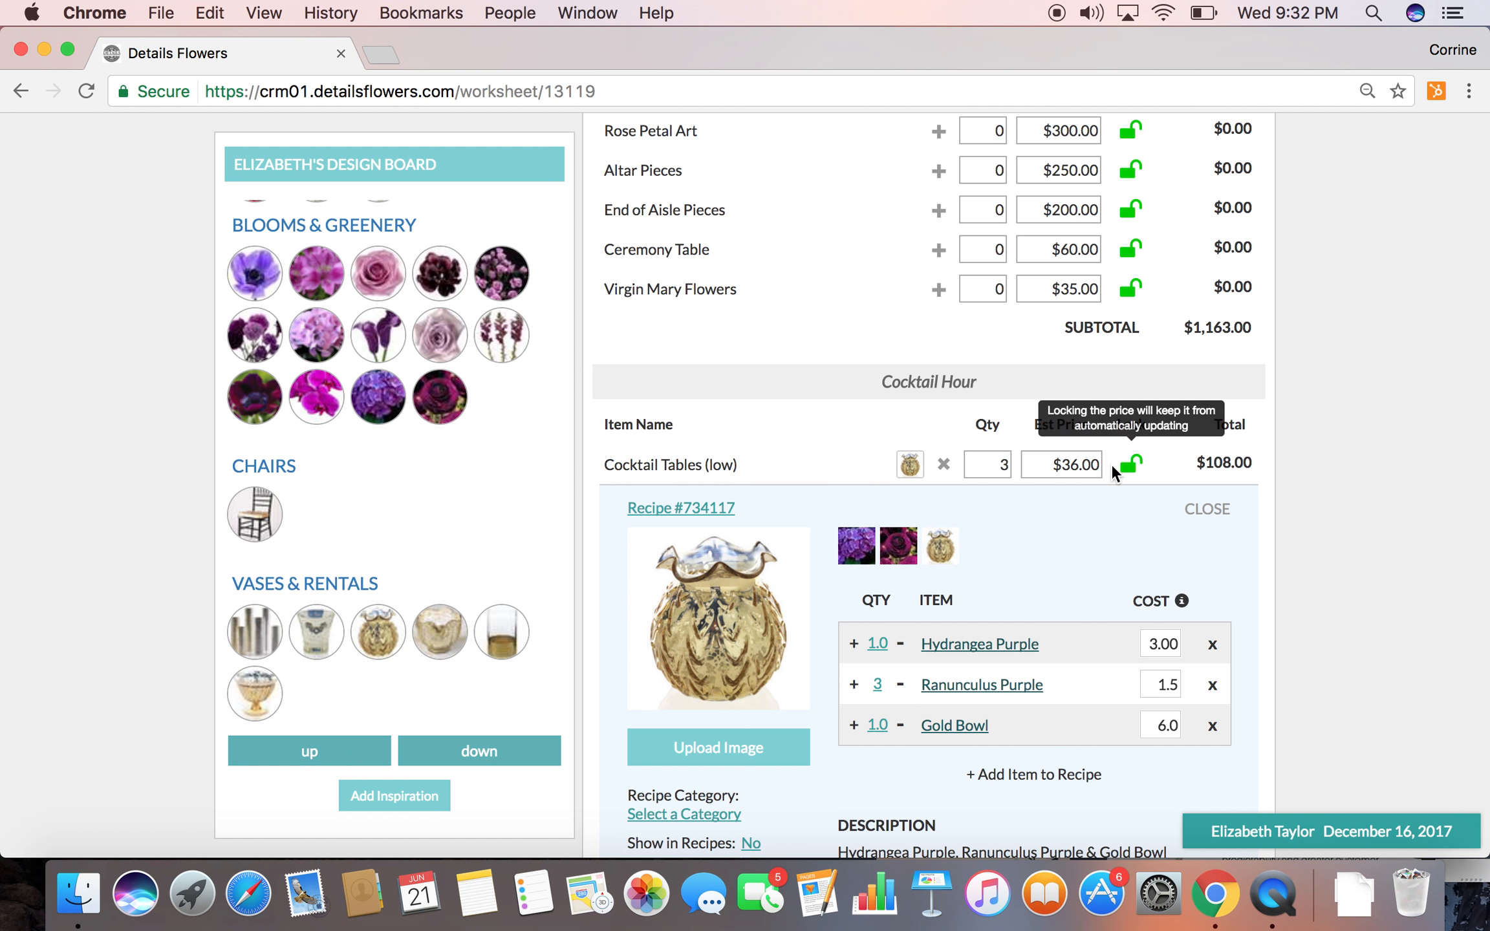
left_click(1131, 464)
left_click(912, 465)
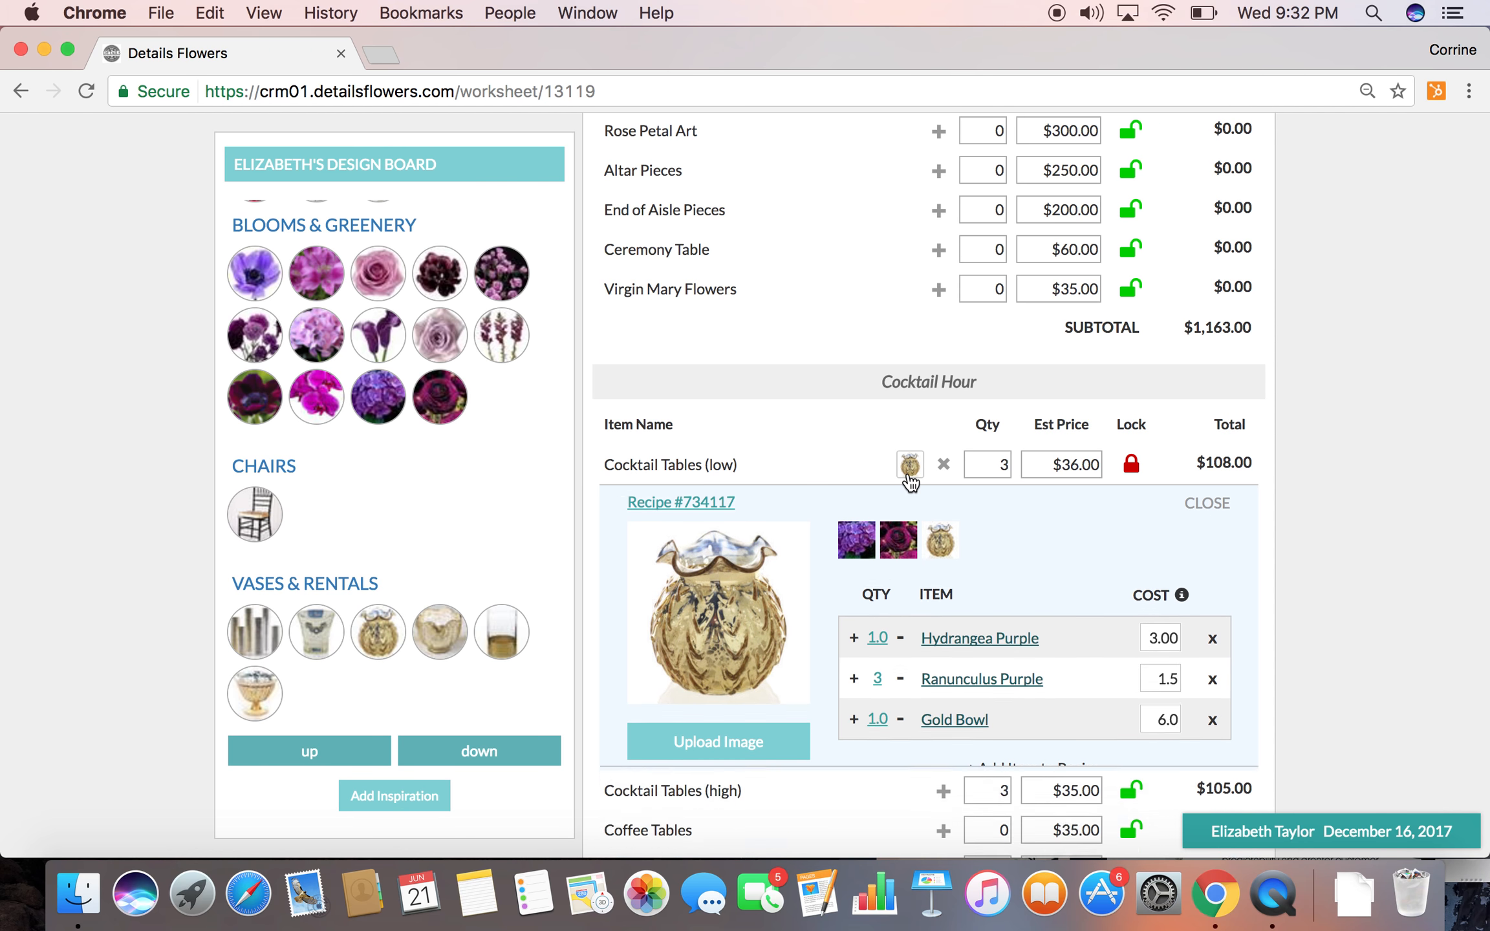
Assign the design board's tall centerpiece recipe to Tall Pieces and add Hydrangea Lavendar and the light purple roses to it
scroll(899, 604, "down", 10)
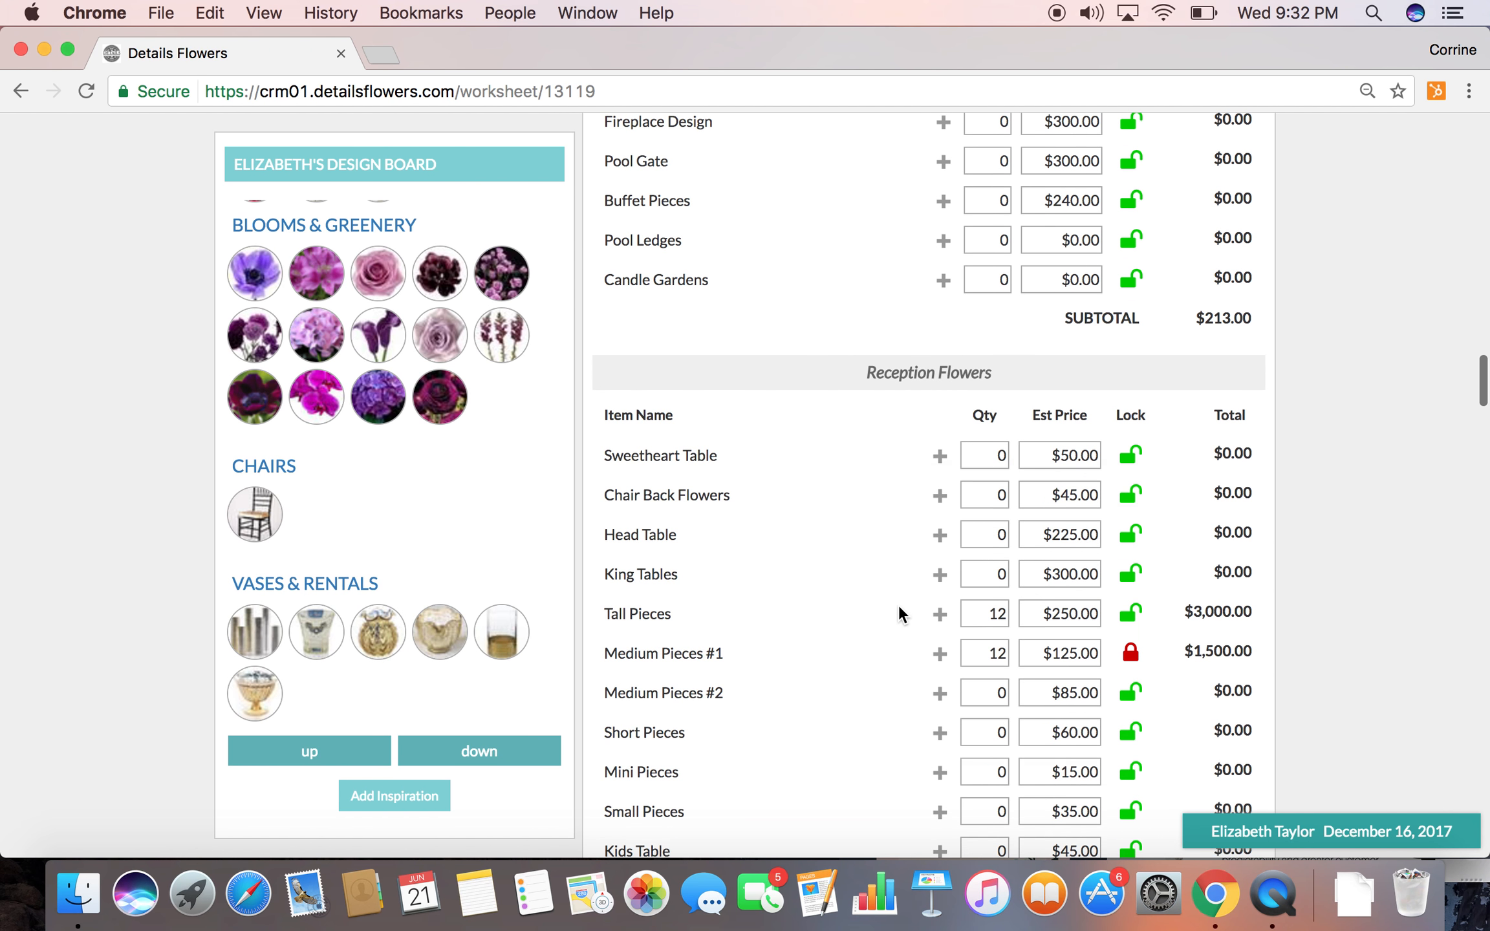
scroll(899, 605, "down", 5)
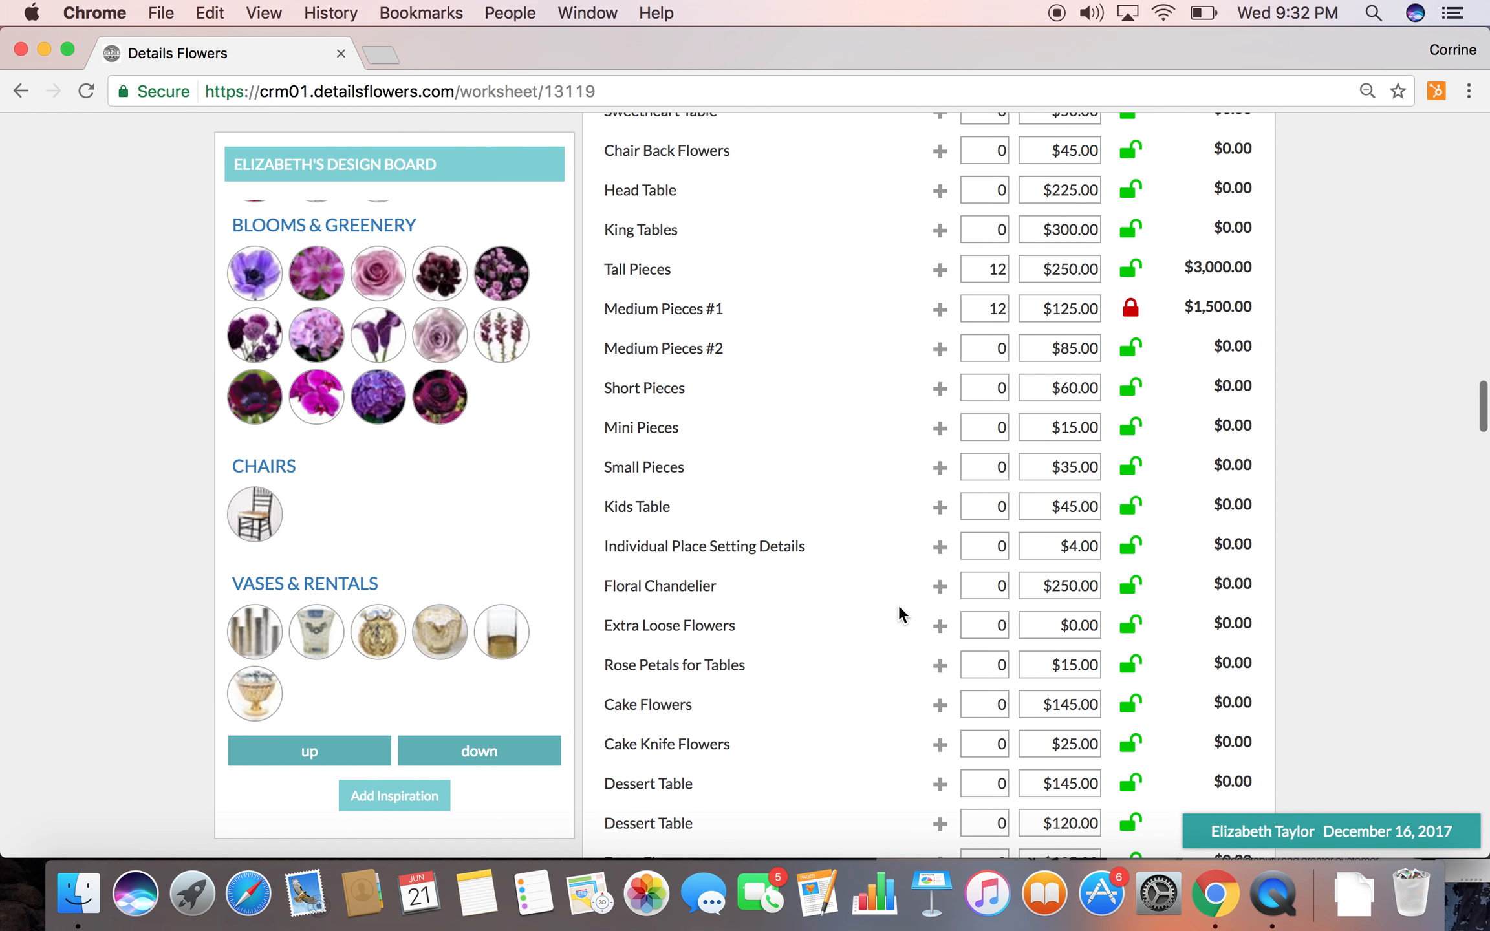
left_click(336, 752)
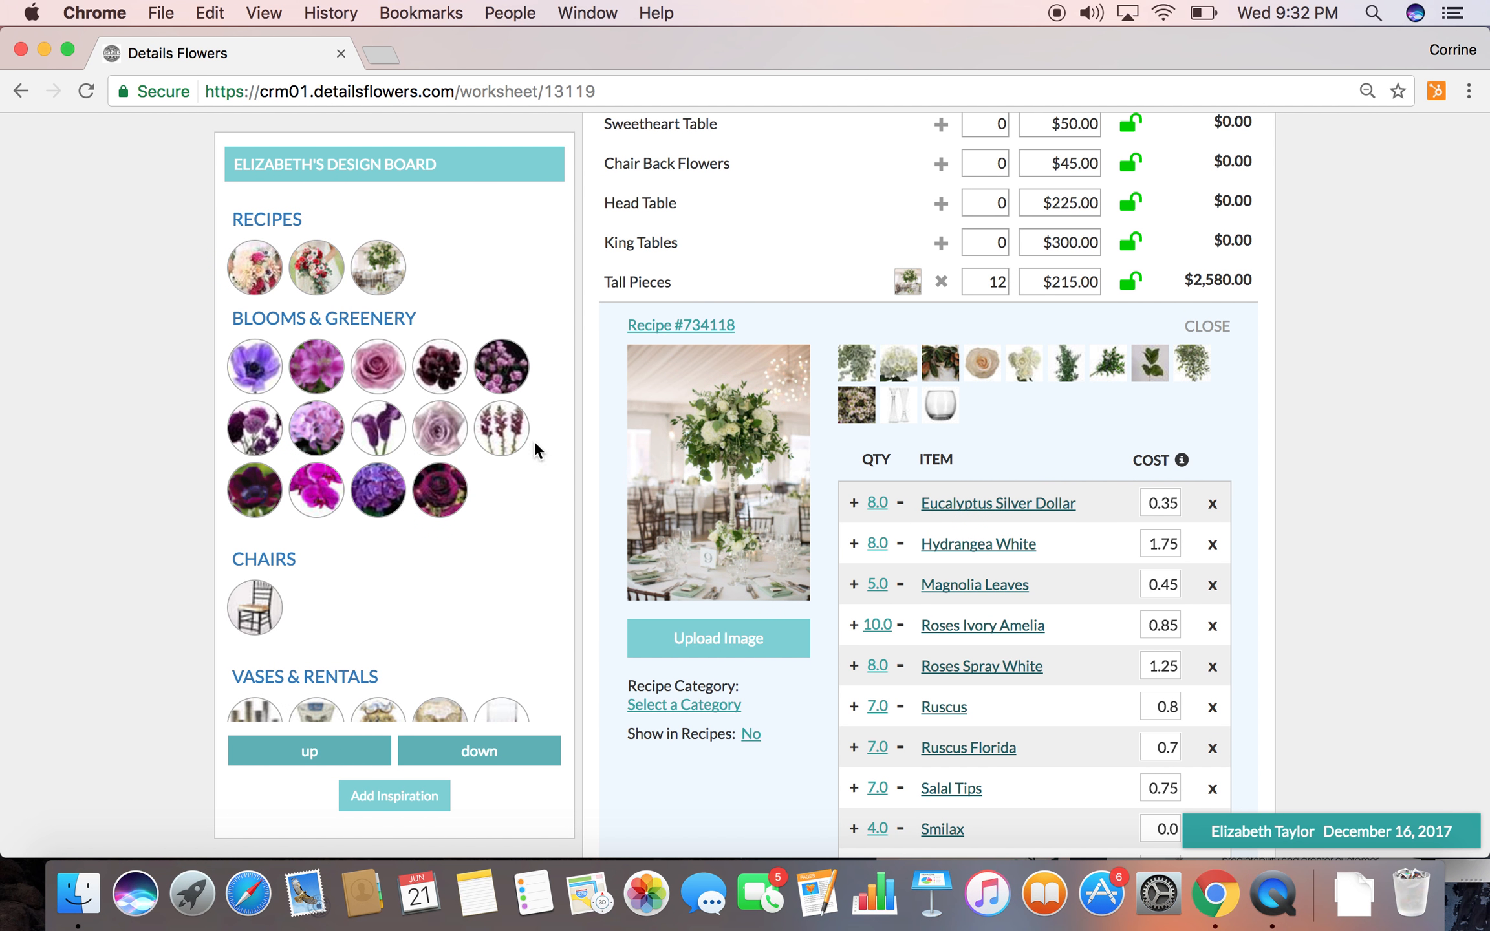
left_click_drag(440, 428, 964, 429)
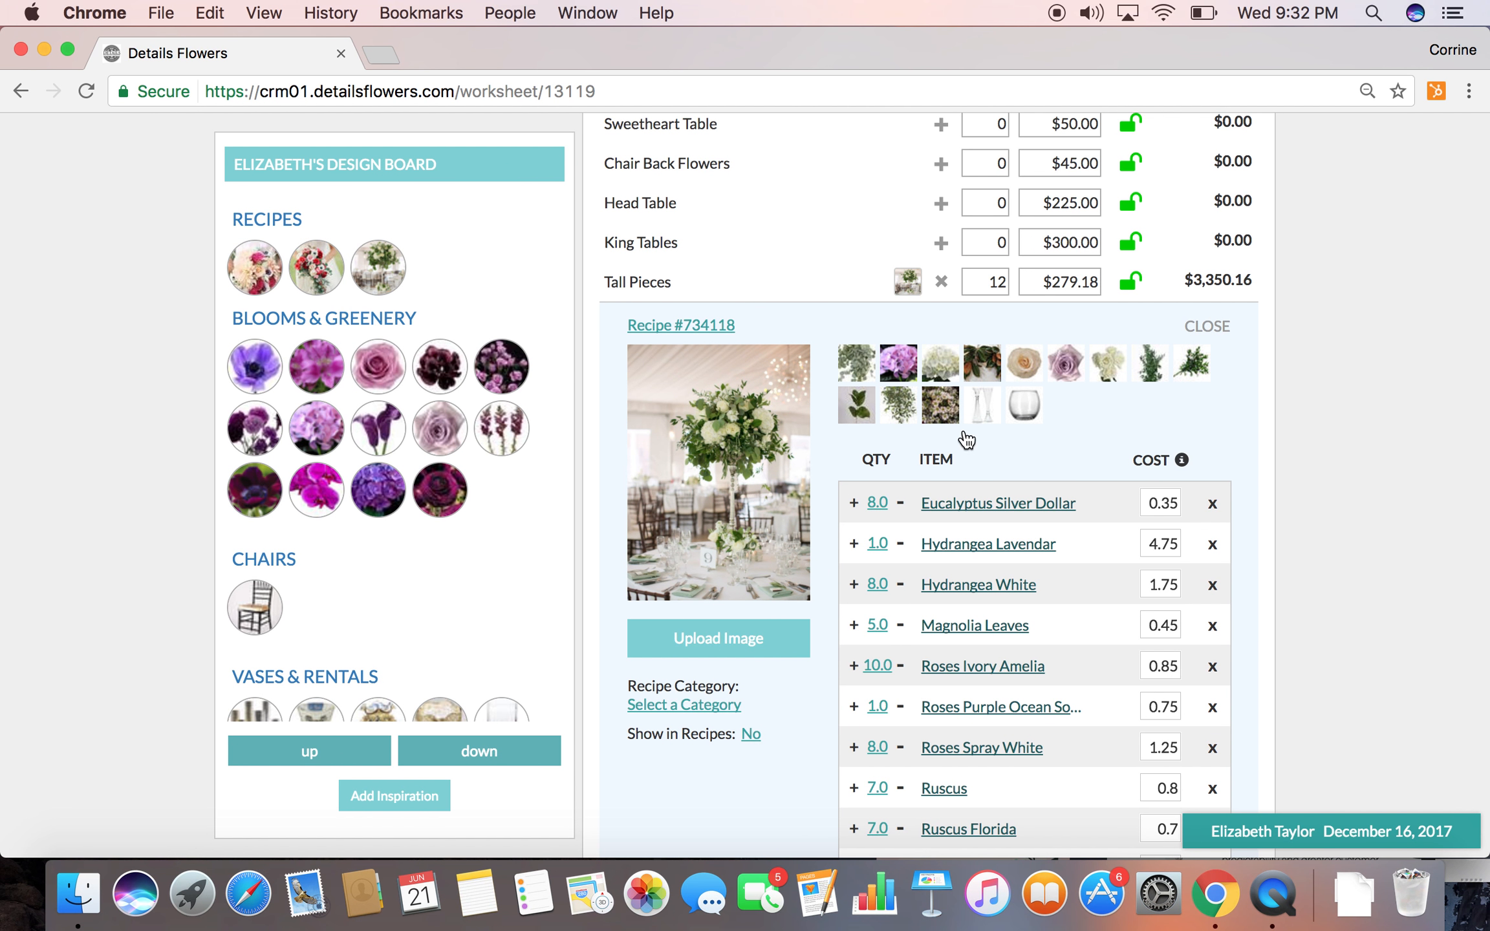
Add Snapdragons Purple to the Tall Pieces recipe and set the Hydrangea Lavendar quantity to 4
left_click(878, 543)
type("4")
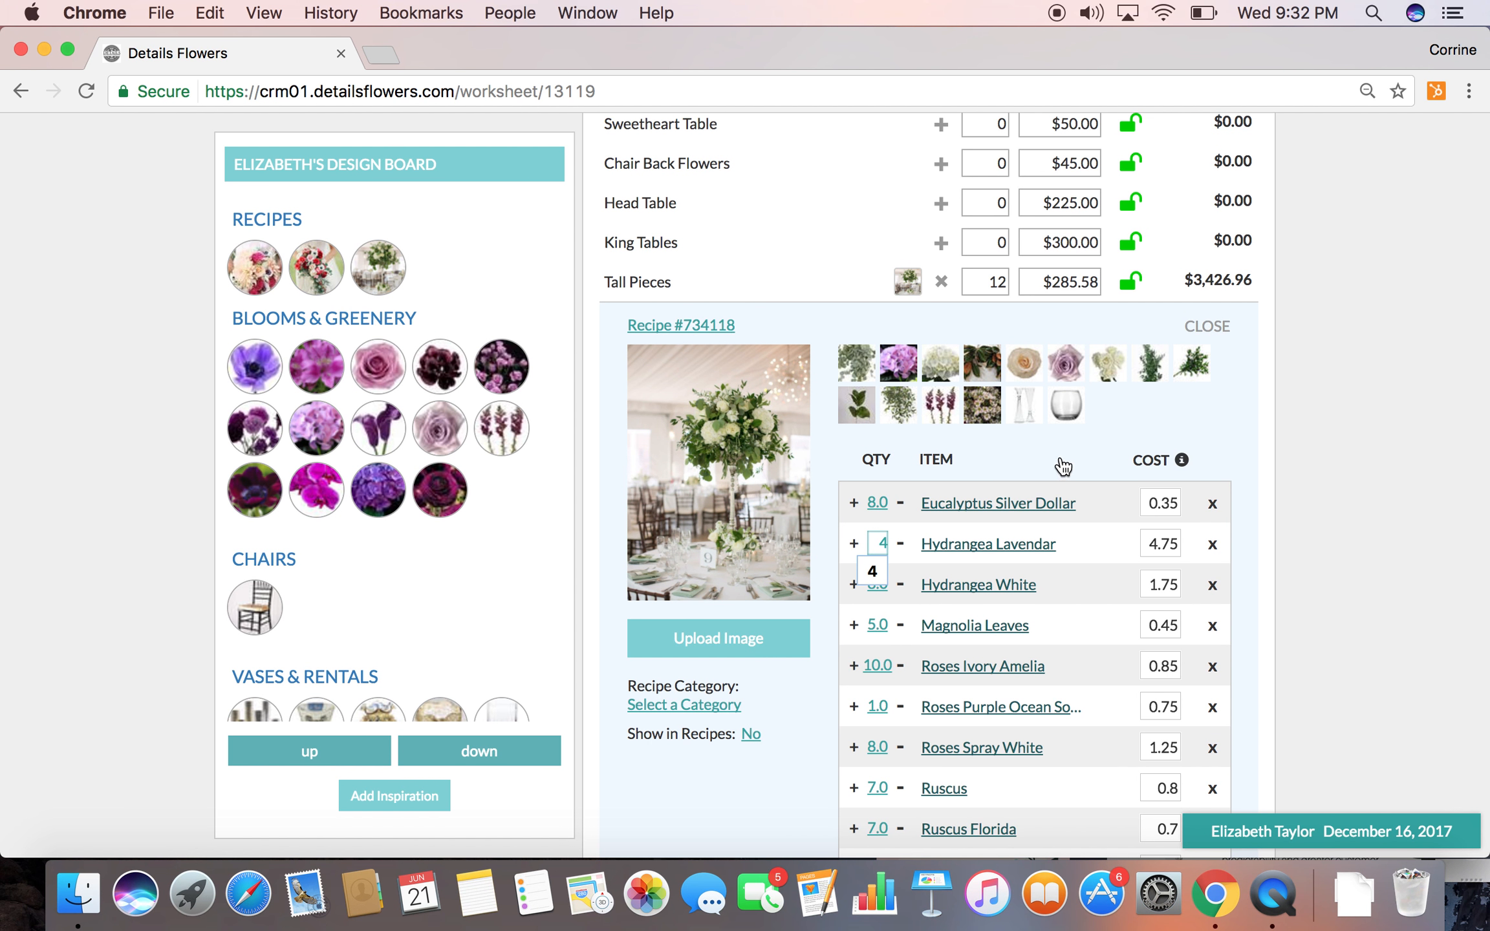
key("Return")
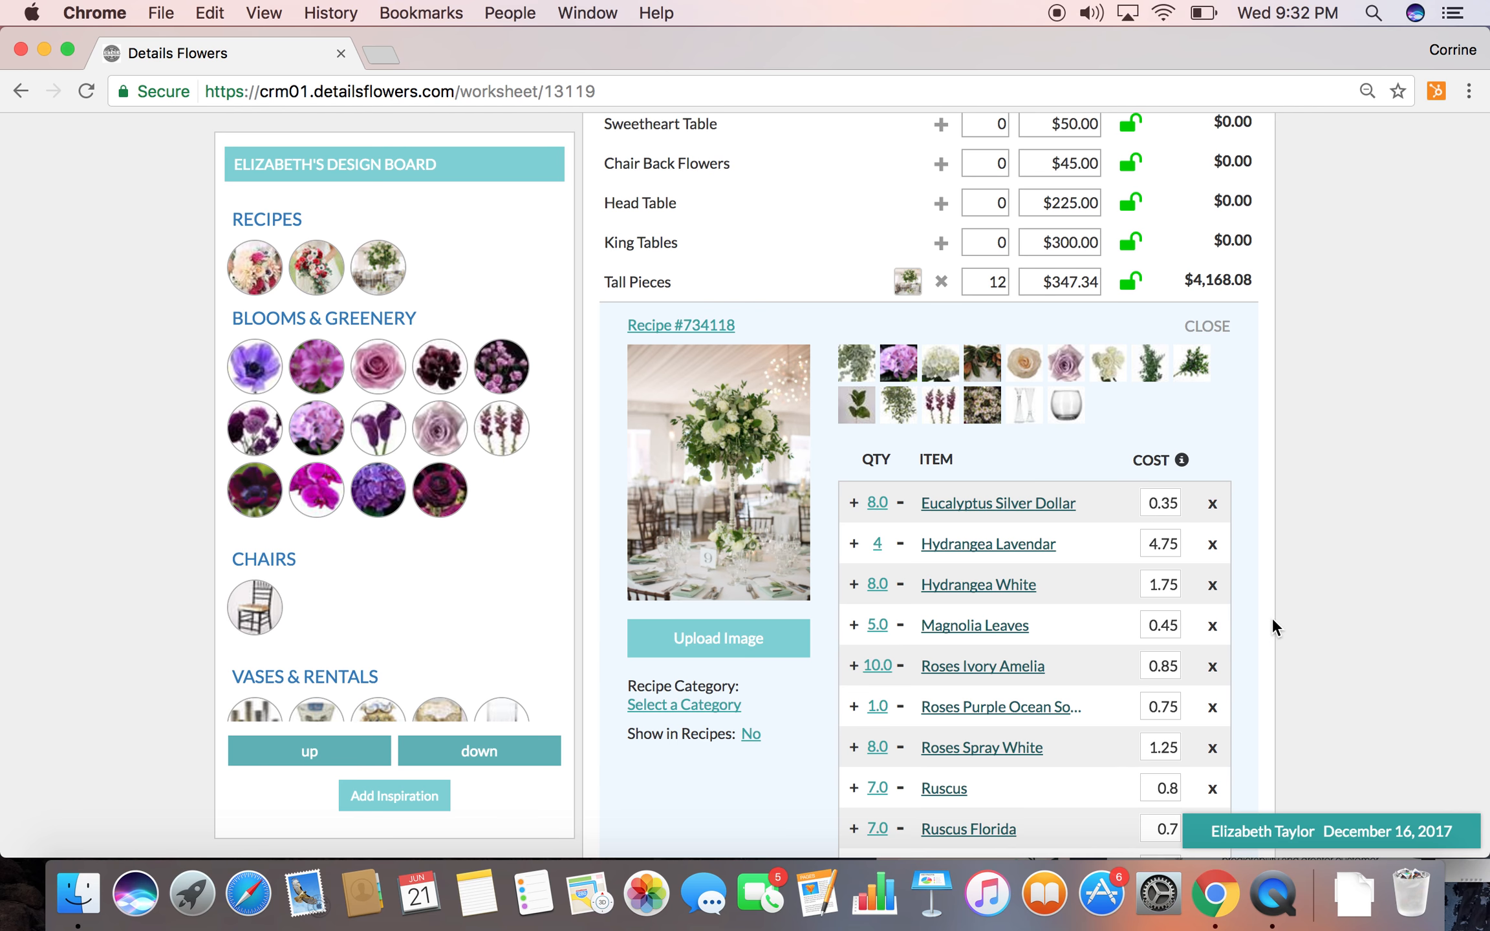
In the Tall Pieces recipe, set the purple Ocean Song roses to 10 and Hydrangea White to 6, and remove Magnolia Leaves
scroll(931, 741, "down", 2)
left_click(872, 591)
type("10")
left_click(809, 710)
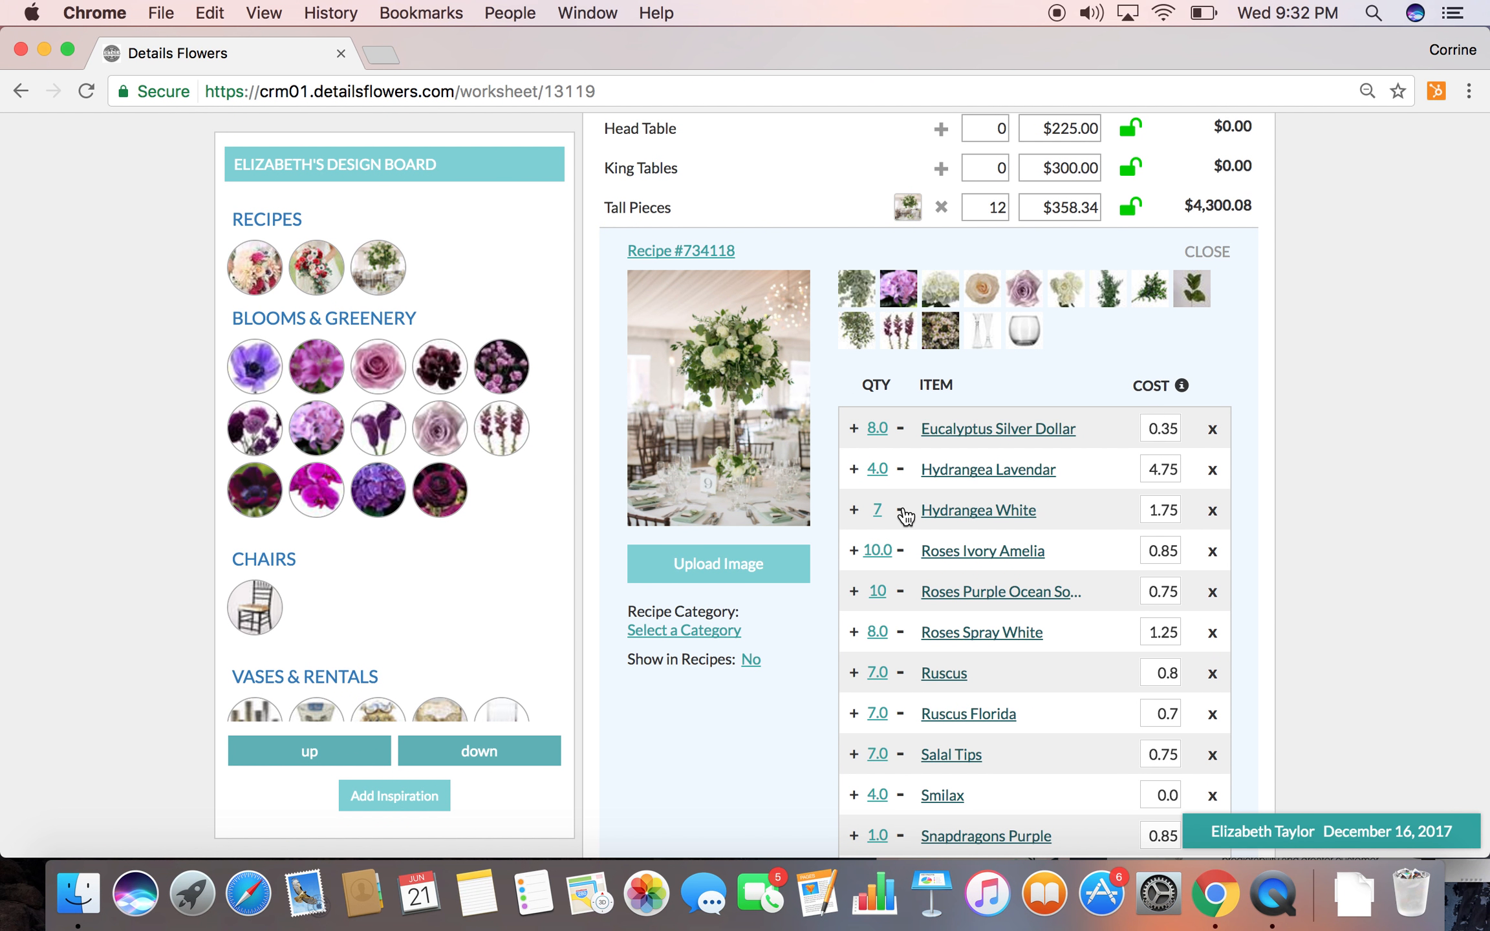
Set the Tall Pieces estimated price to $350
left_click(1051, 210)
type("350")
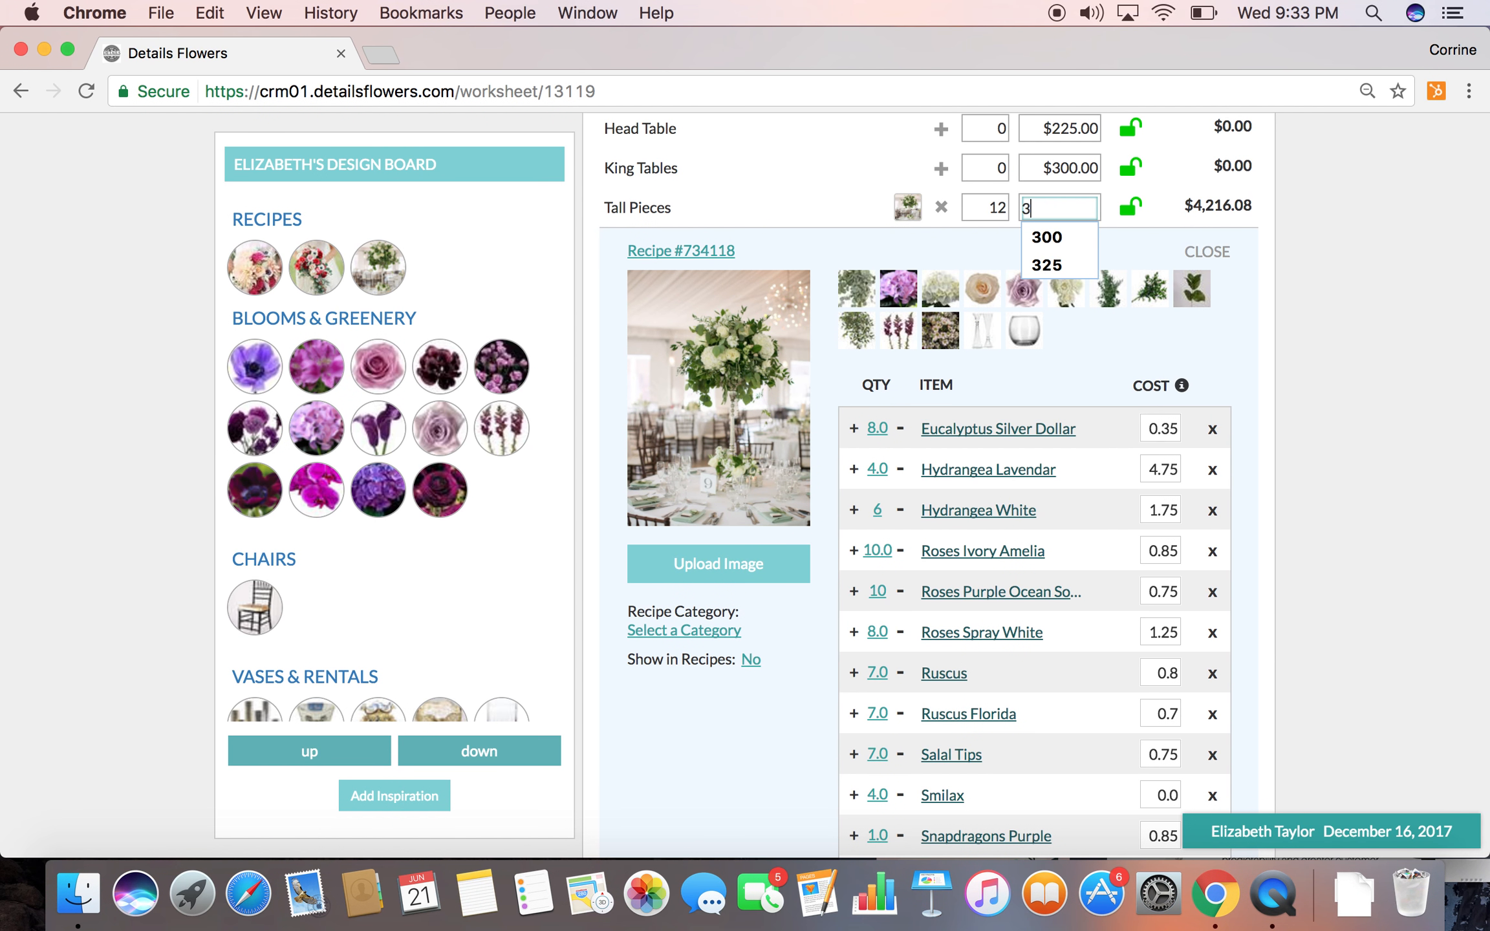
left_click(1325, 311)
Set the Snapdragons Purple quantity to 8 in the Tall Pieces recipe
scroll(947, 747, "down", 3)
left_click(879, 728)
type("8")
key("Return")
Reduce the Tall Pieces quantities: Smilax 3; Salal Tips, Ruscus Florida, Ruscus and Eucalyptus Silver Dollar 6; Roses Spray White 7; Waxflowers White 5
left_click(899, 685)
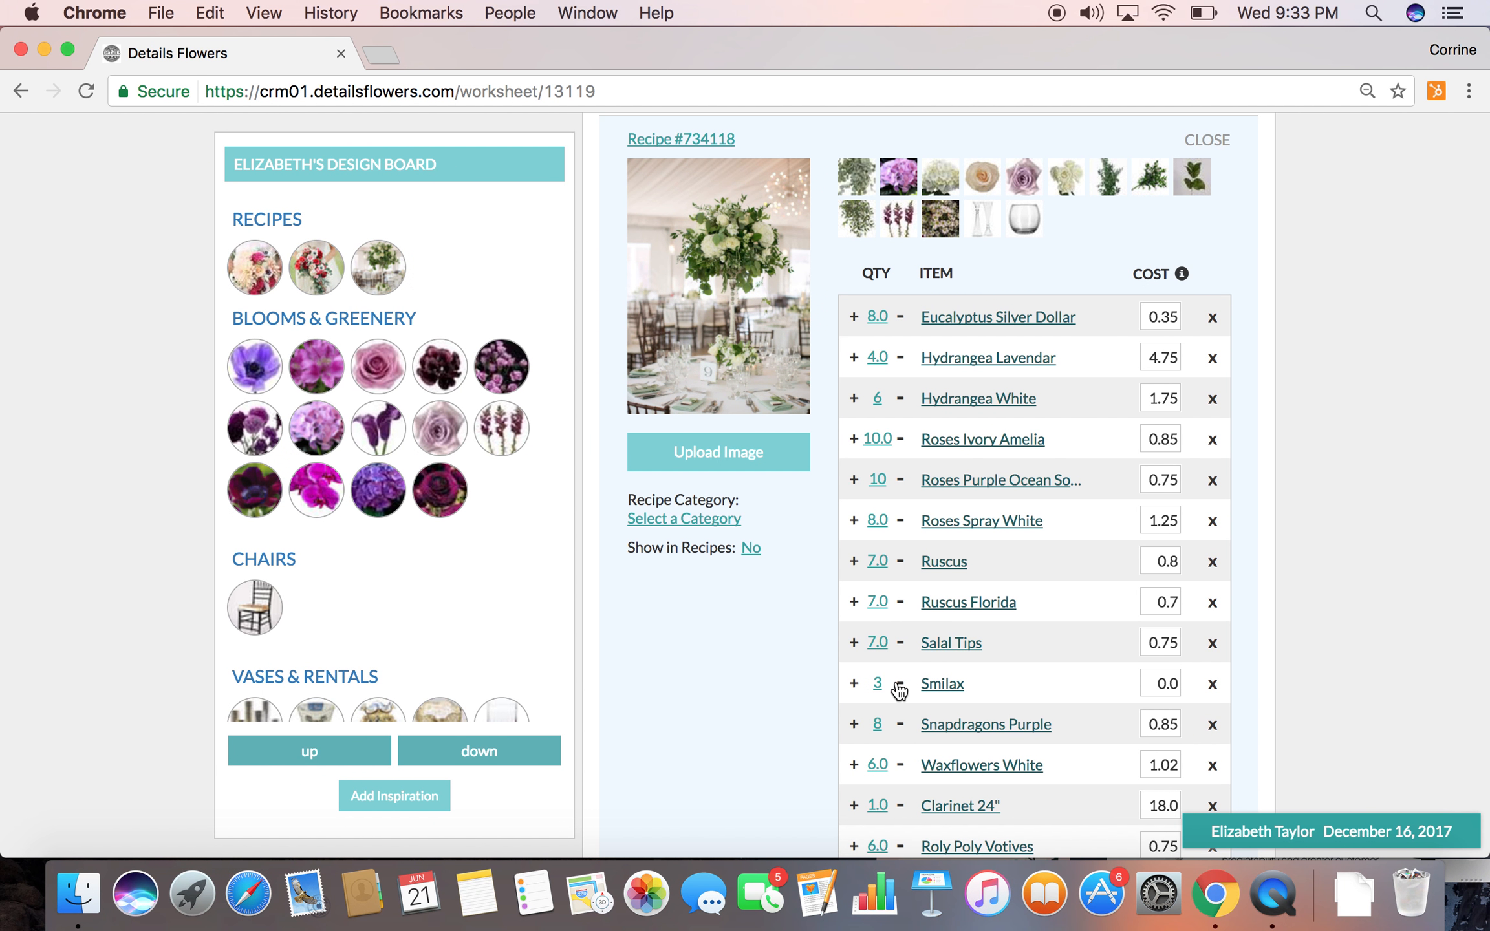
left_click(899, 605)
left_click(899, 564)
scroll(903, 524, "up", 3)
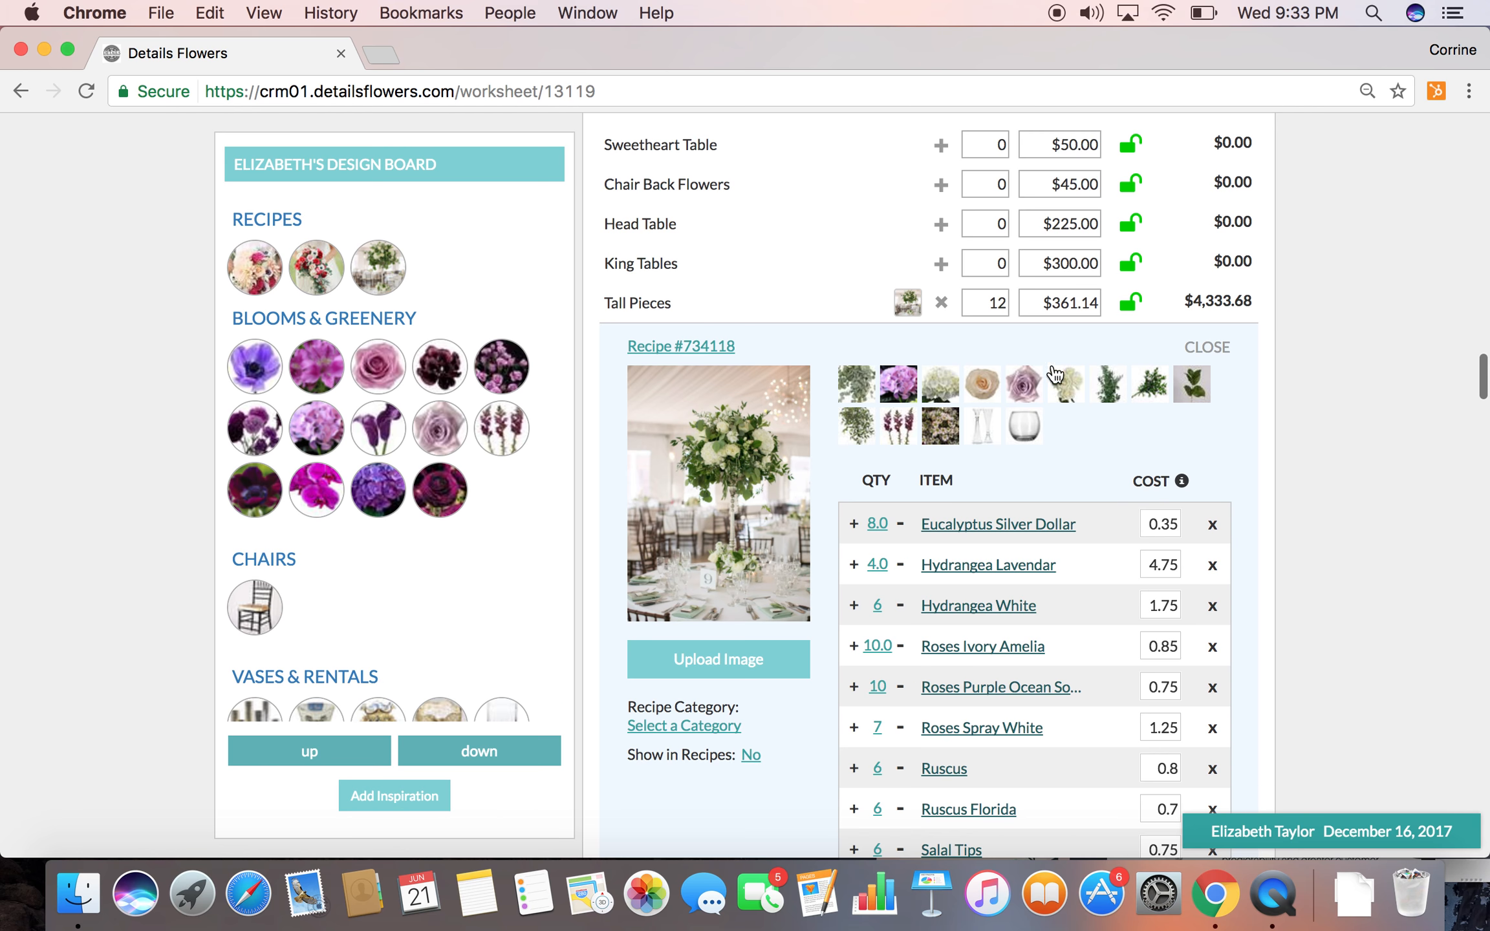
left_click(900, 525)
scroll(899, 644, "down", 4)
scroll(904, 649, "down", 2)
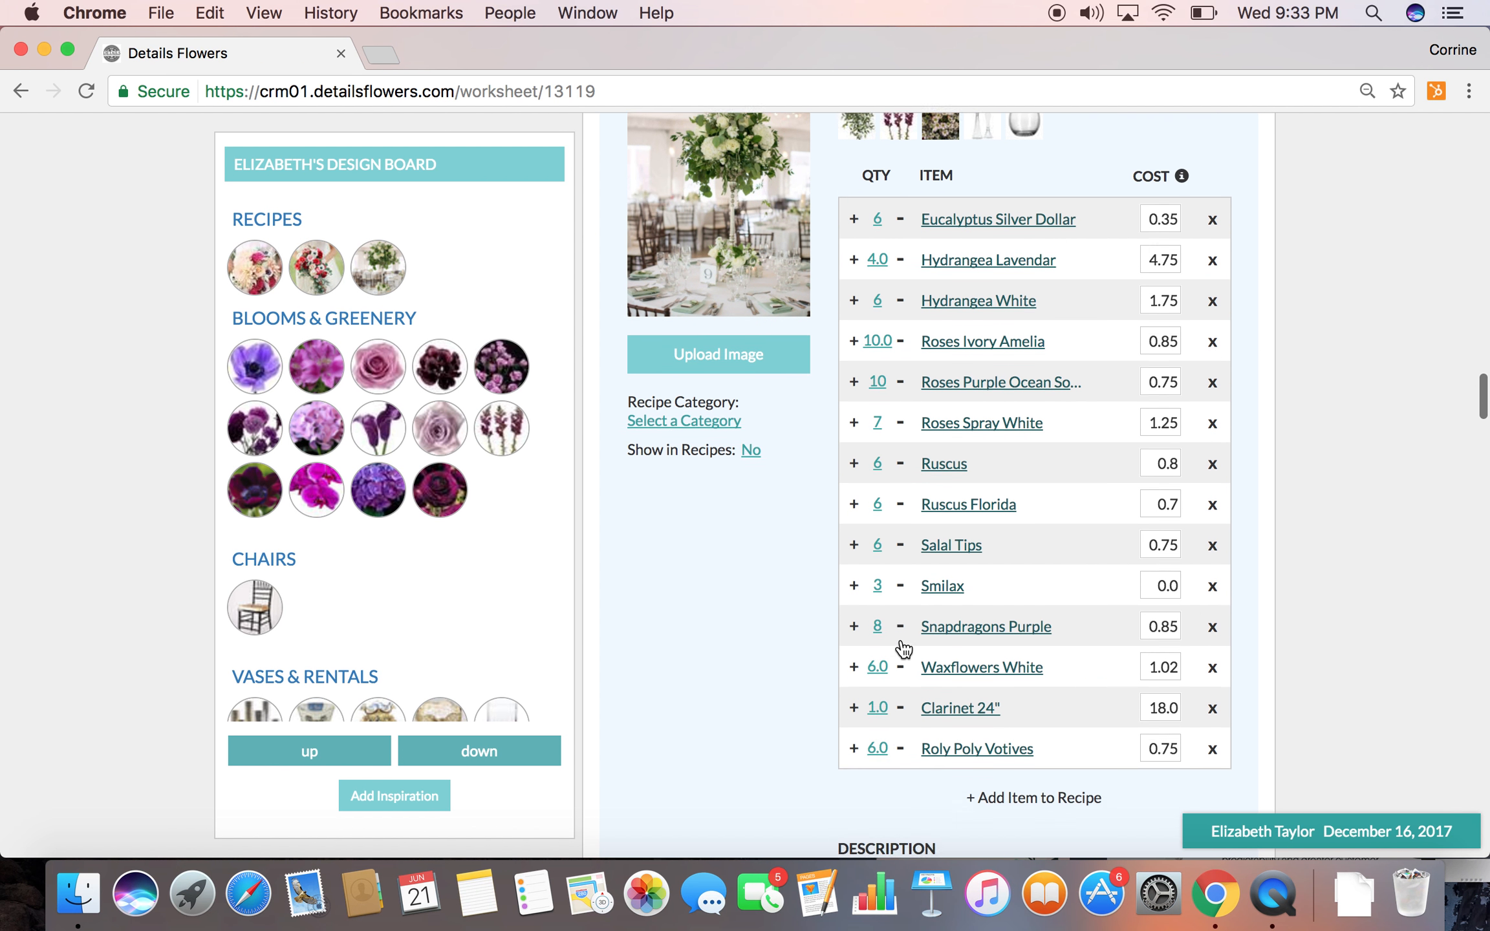
left_click(900, 664)
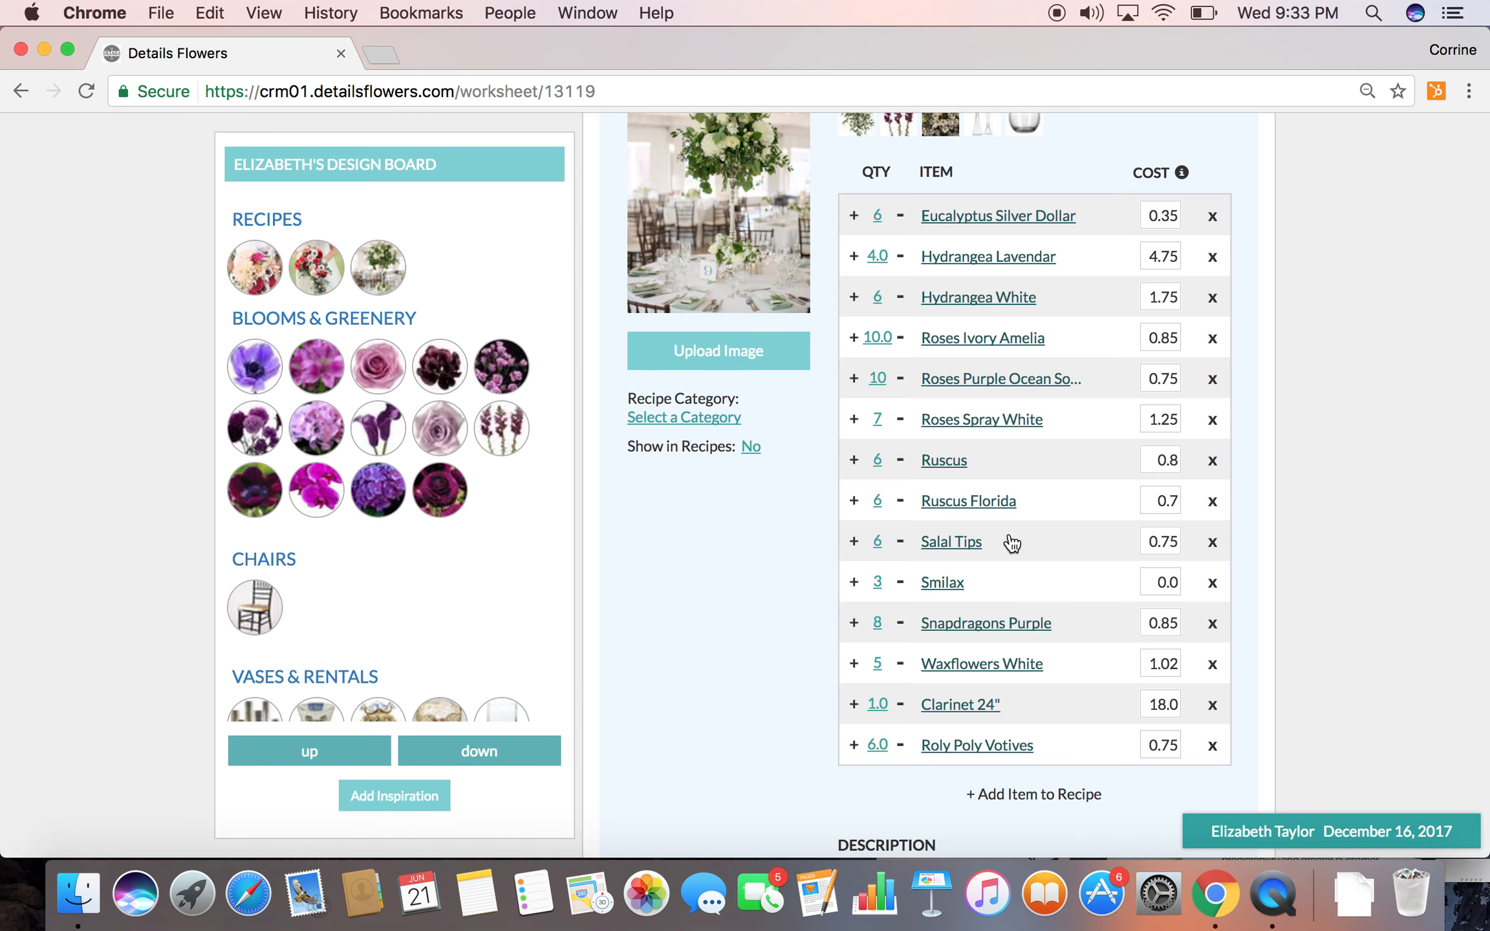
Set the Tall Pieces estimated price to $350 again, lock it and collapse the recipe
scroll(996, 489, "up", 4)
left_click(1046, 230)
type("350")
left_click(852, 221)
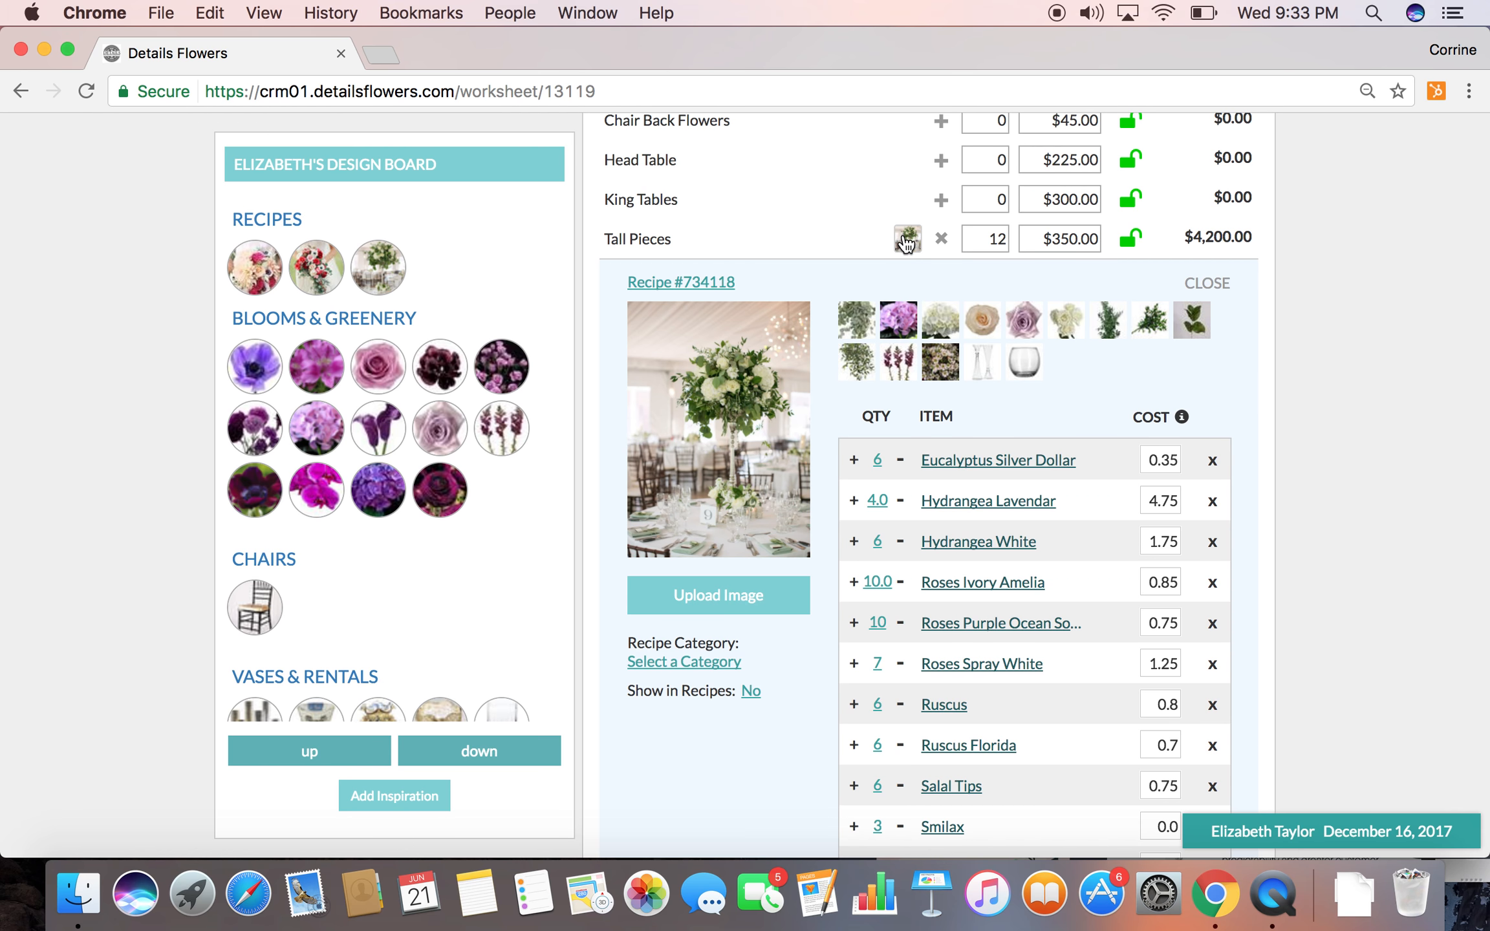
left_click(908, 240)
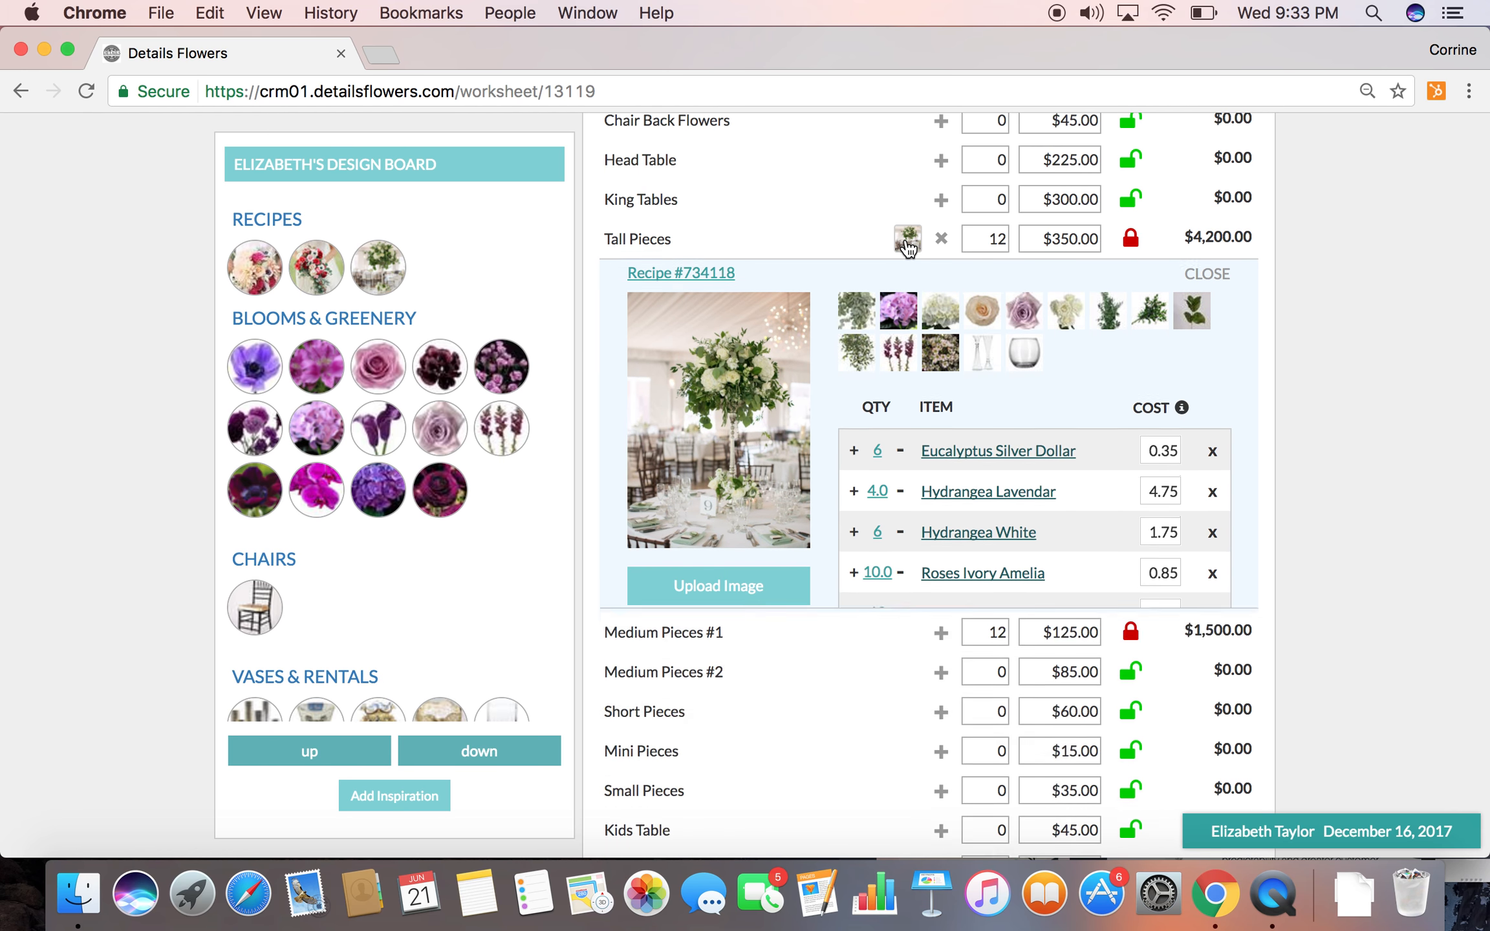
scroll(908, 248, "up", 20)
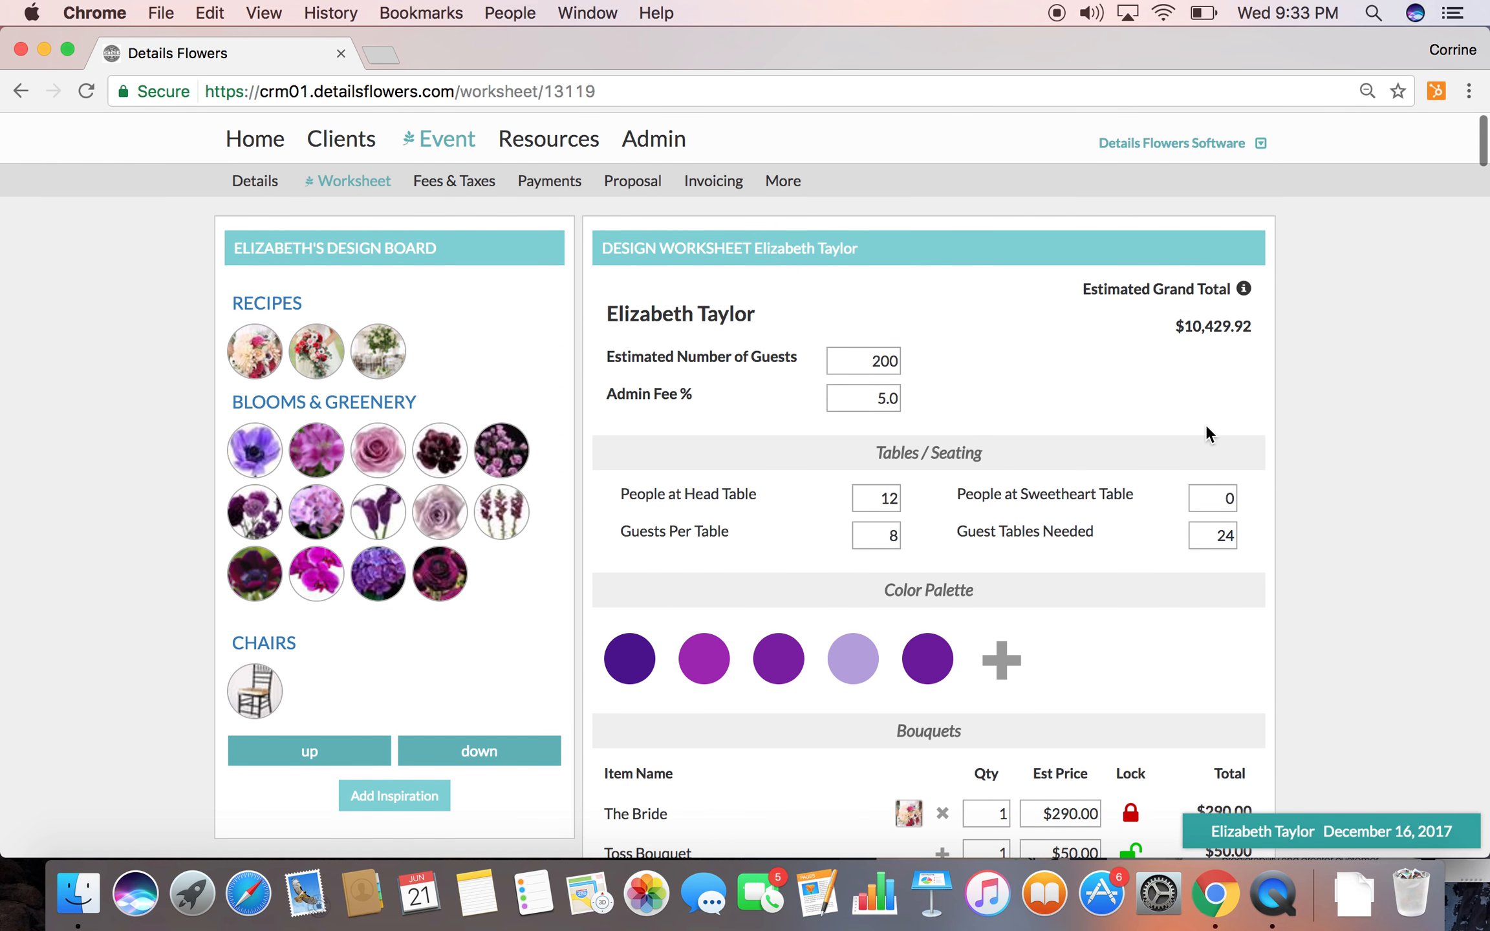
Open the wedding event's fees and taxes page
scroll(977, 545, "down", 4)
scroll(978, 545, "up", 4)
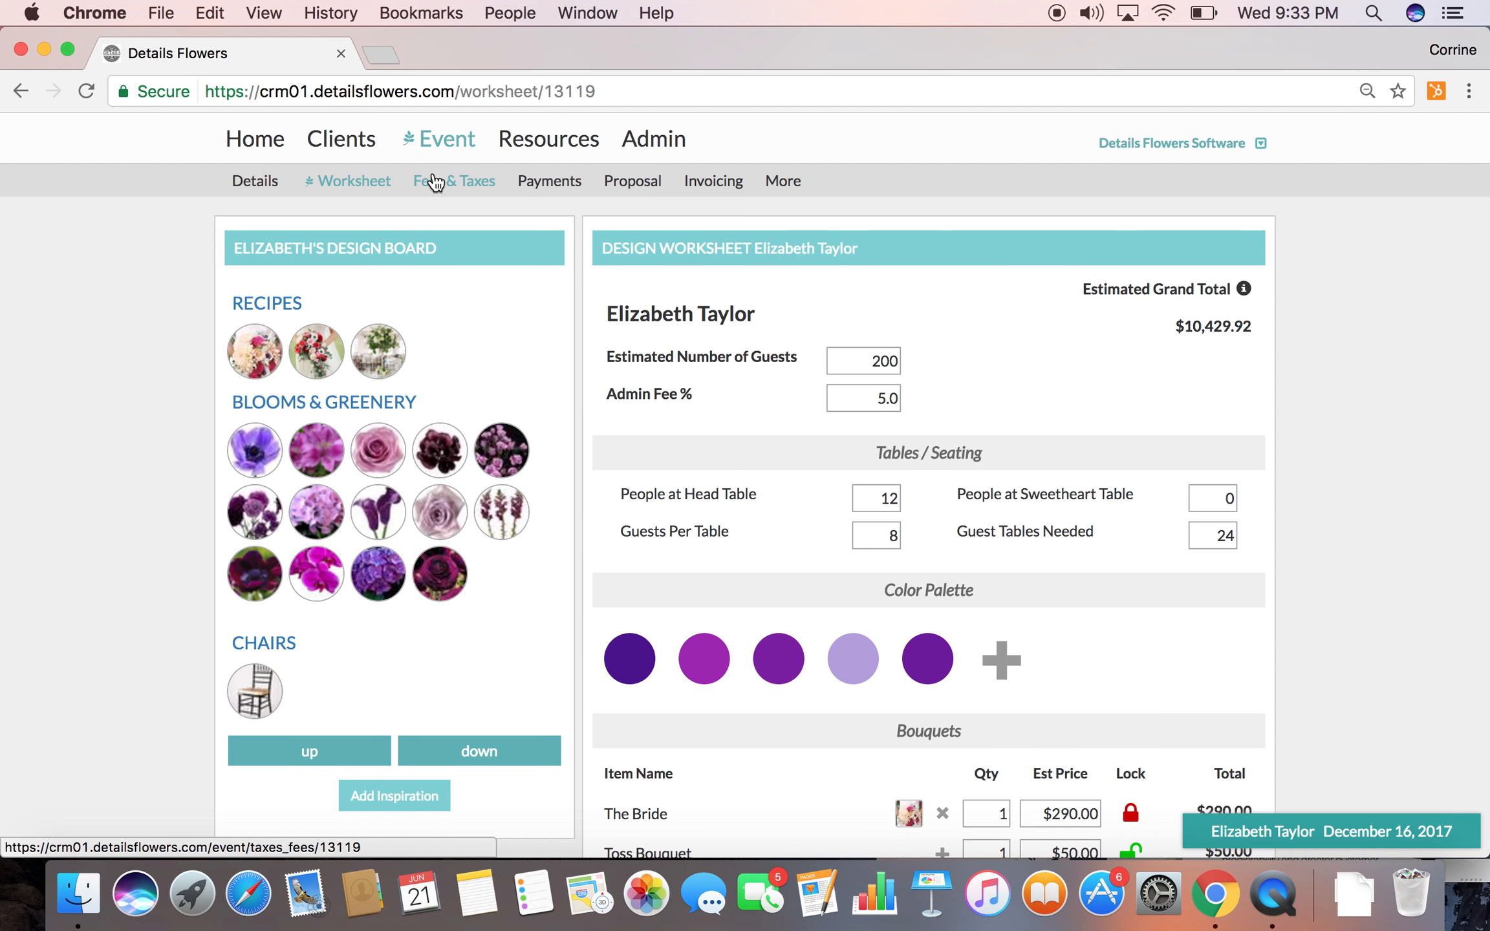
left_click(434, 183)
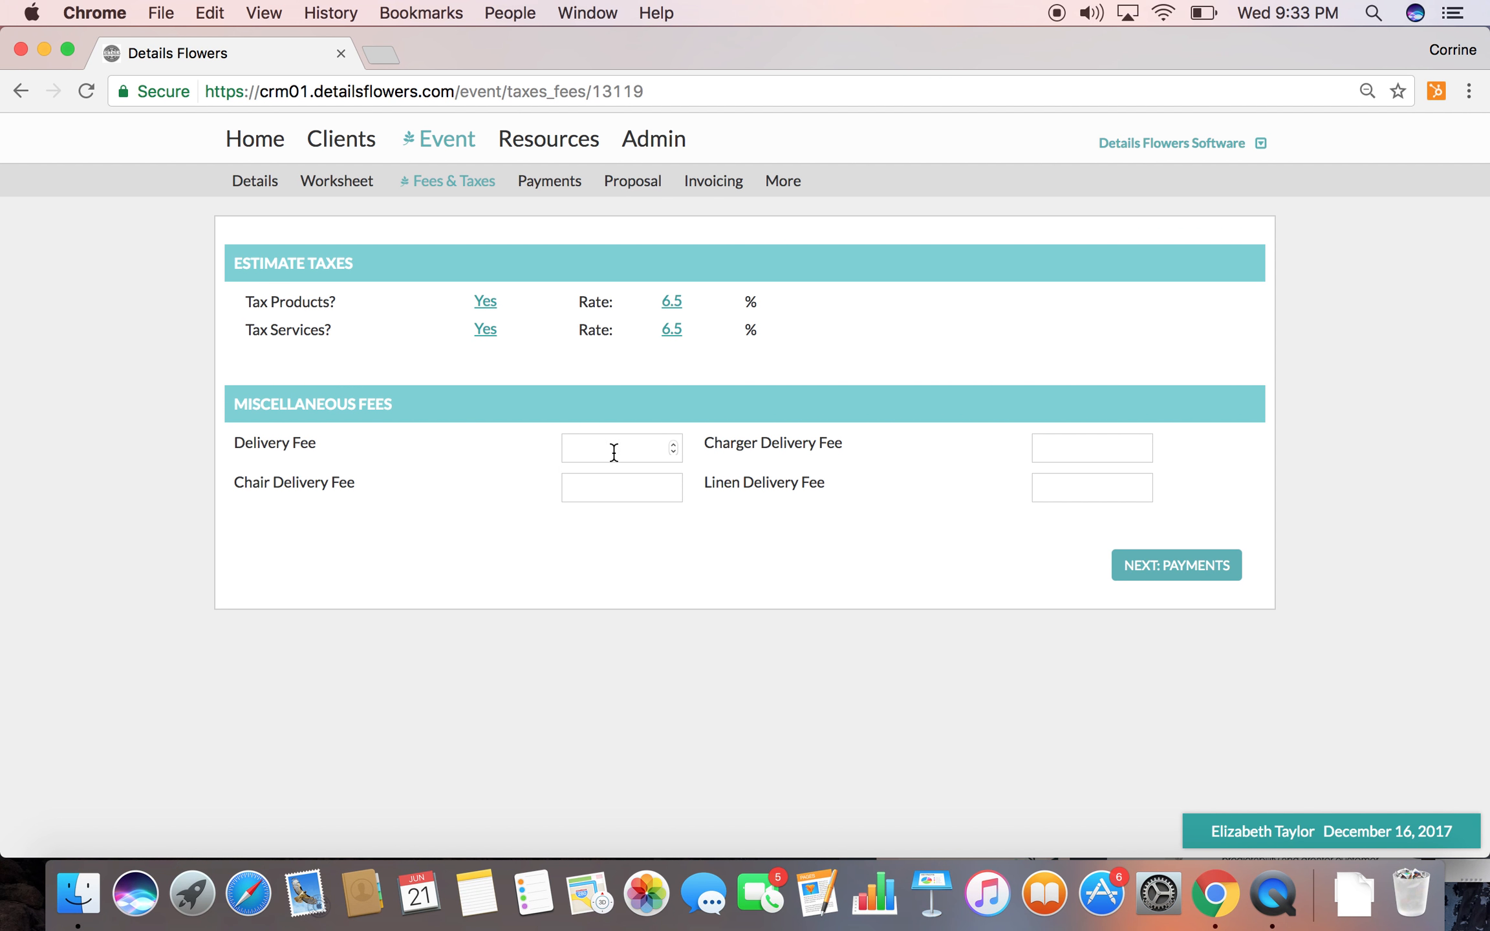
Open the event's payments page and review the admin fee, required payments and discounts
left_click(534, 185)
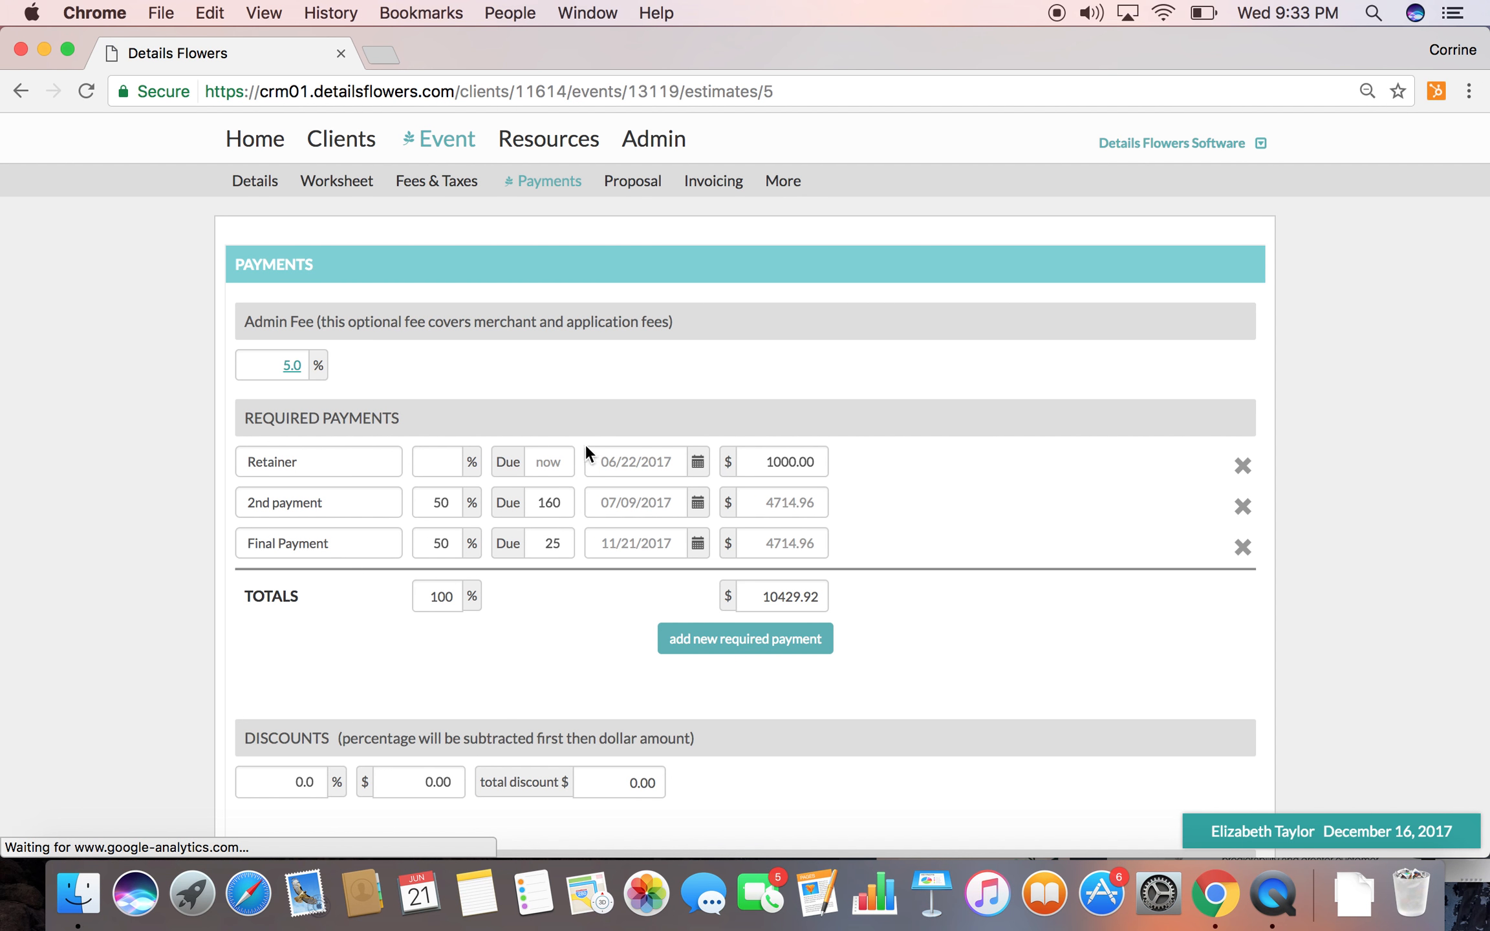
scroll(560, 509, "down", 1)
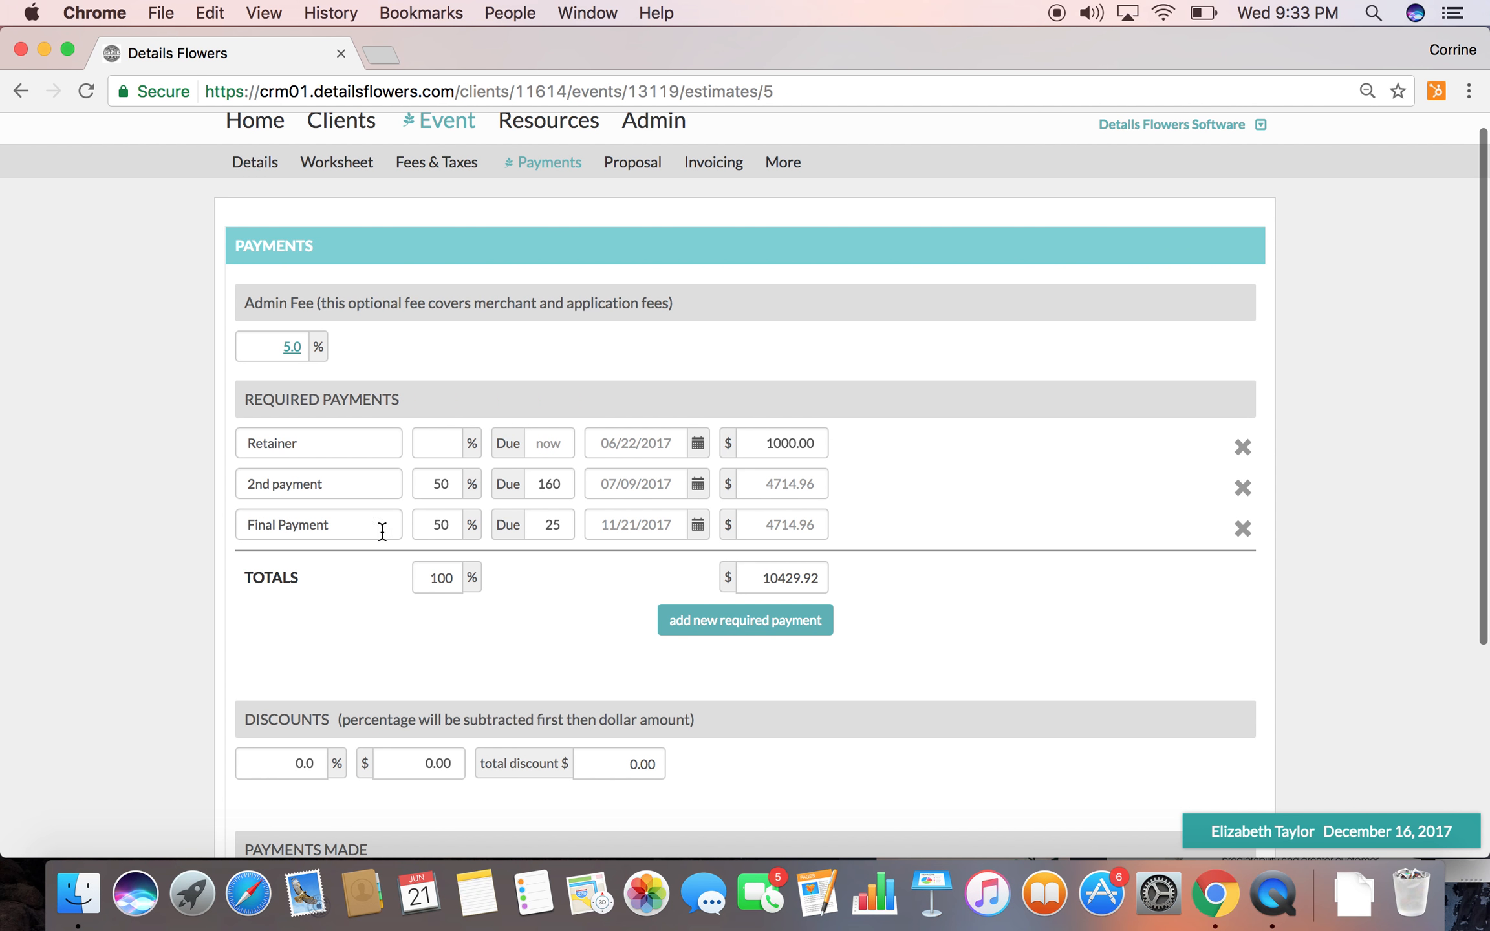
scroll(726, 676, "down", 5)
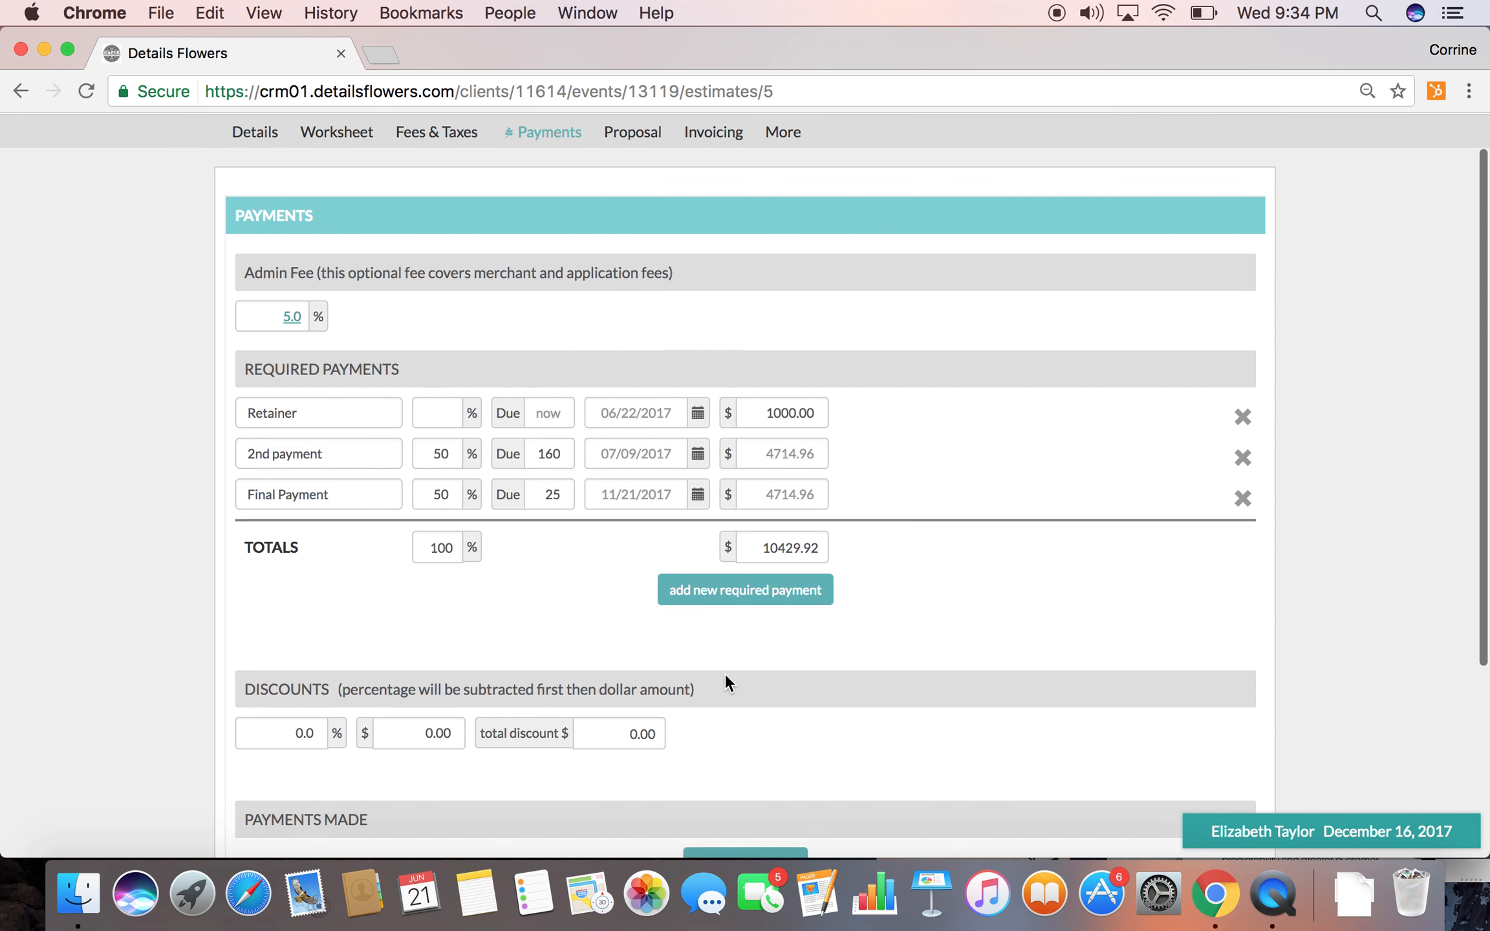
scroll(725, 676, "up", 5)
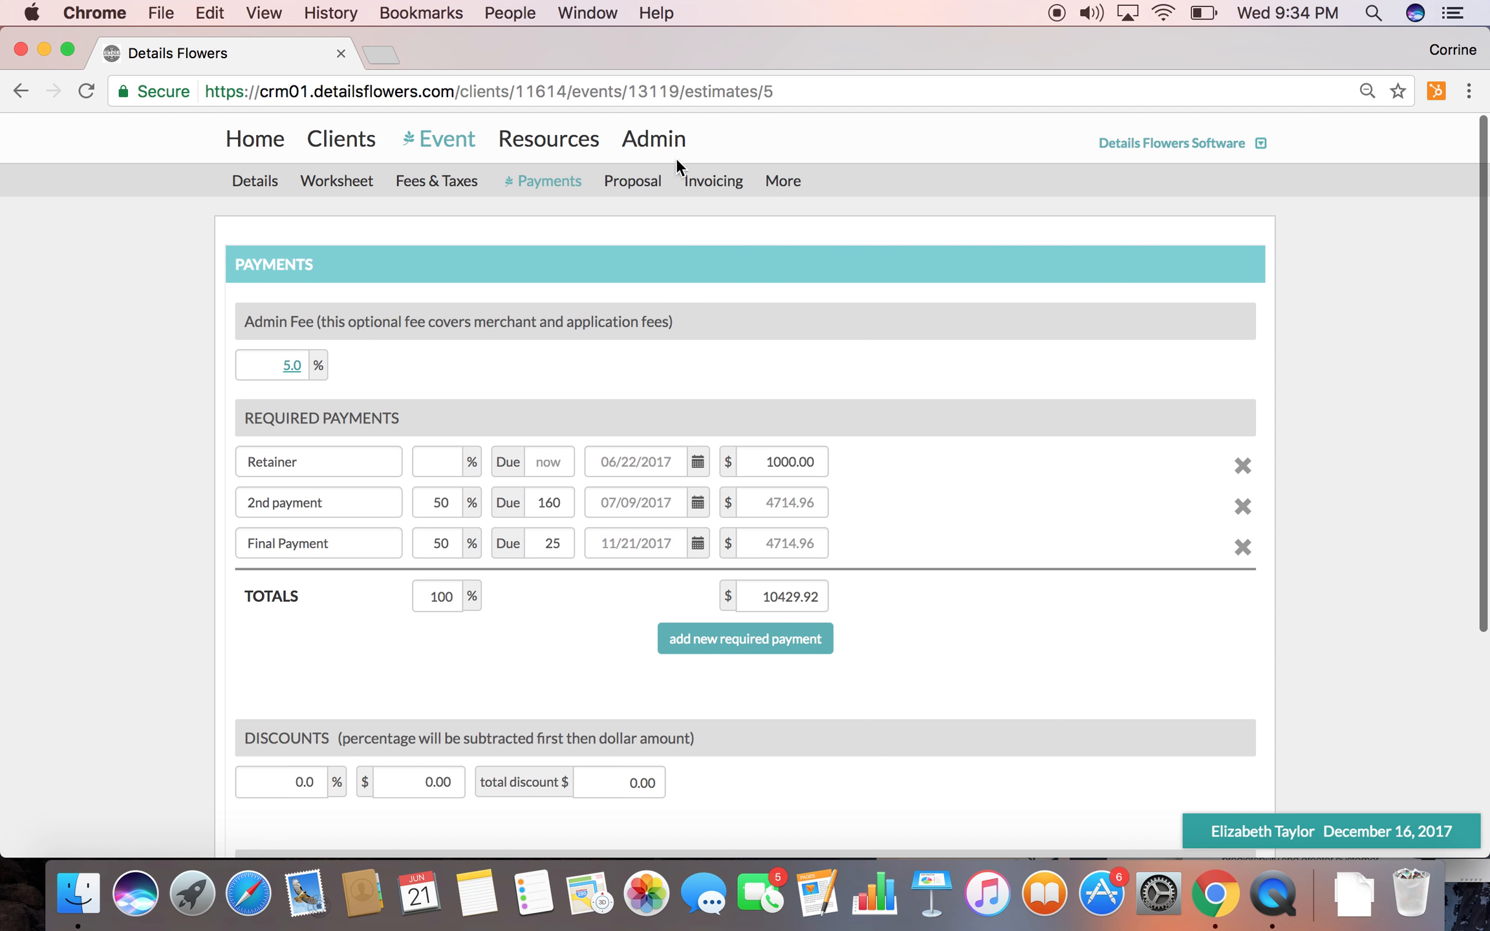
Request the event's proposal PDF, open the event's invoicing page and close the proposal PDF
left_click(630, 186)
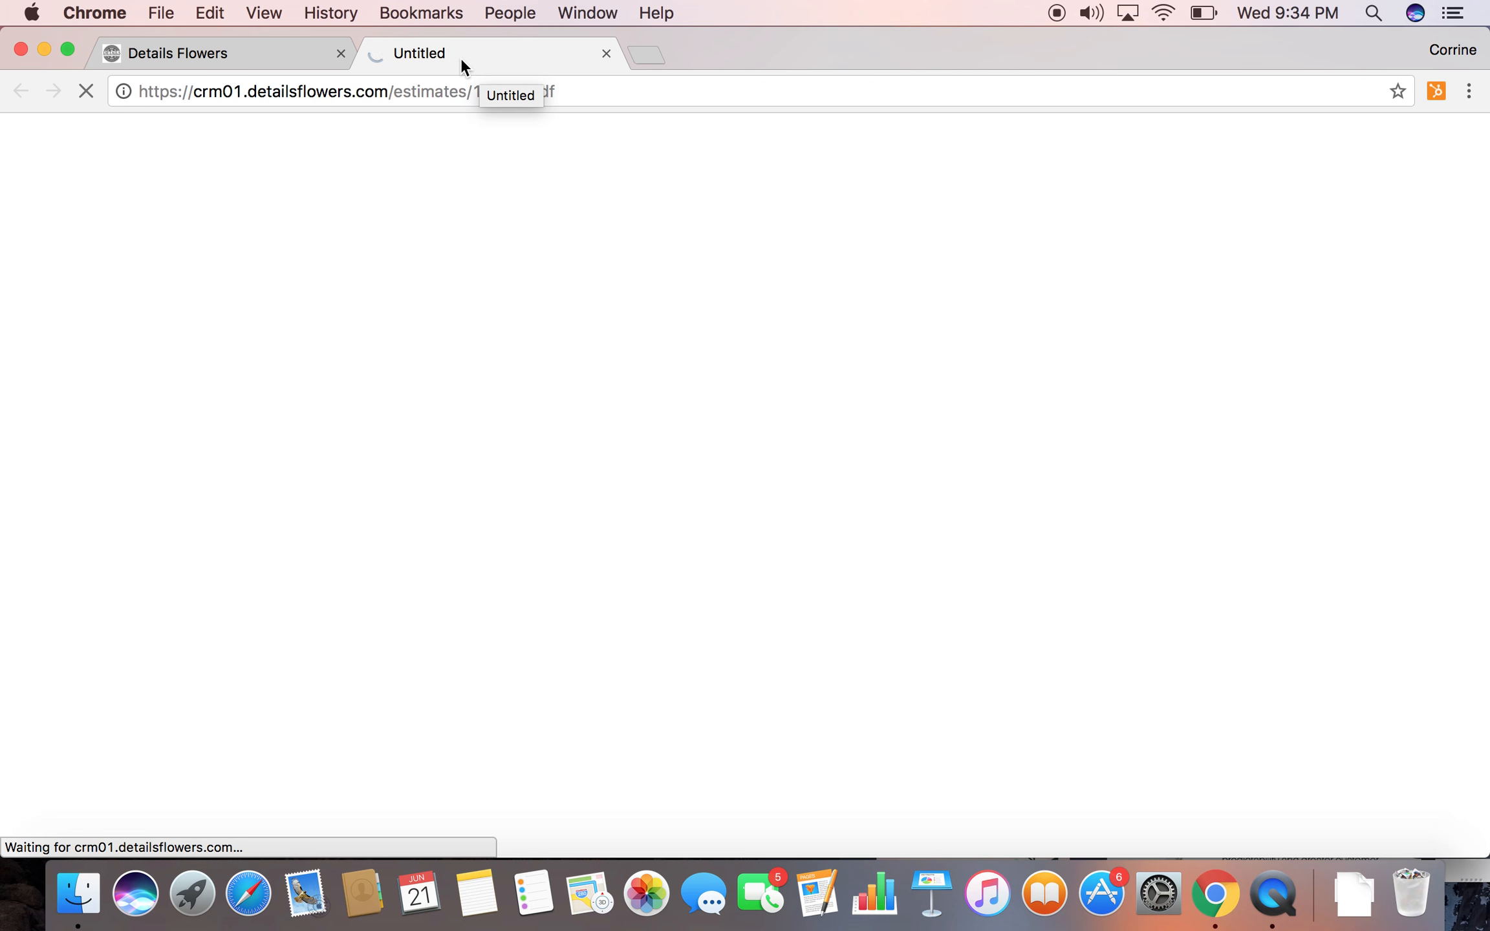
left_click(282, 54)
left_click(696, 181)
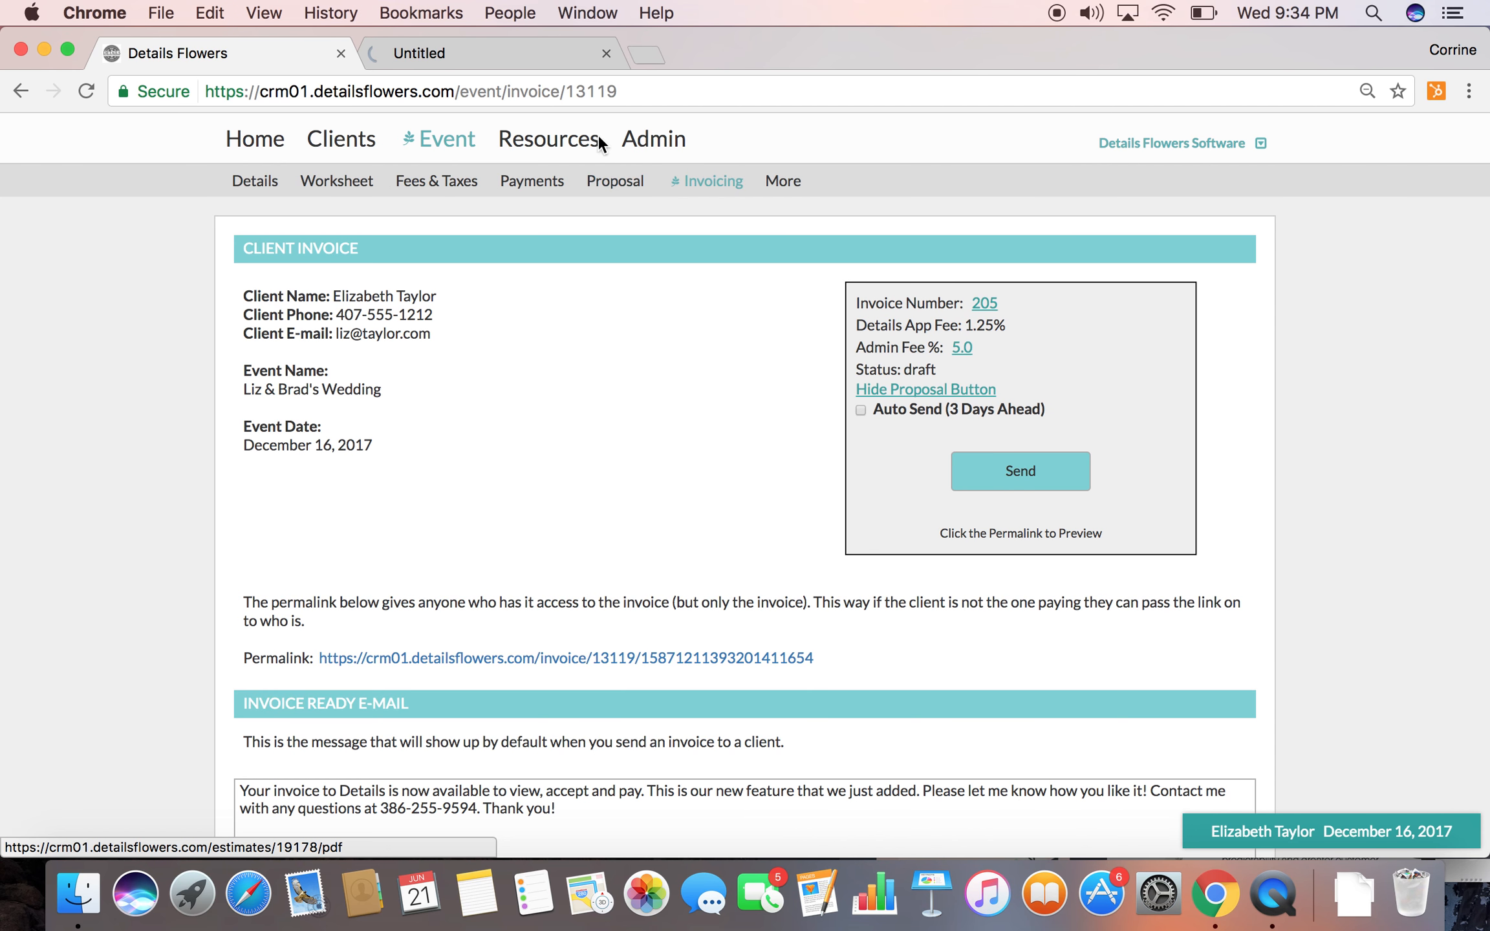
mouse_move(598, 138)
left_click(606, 53)
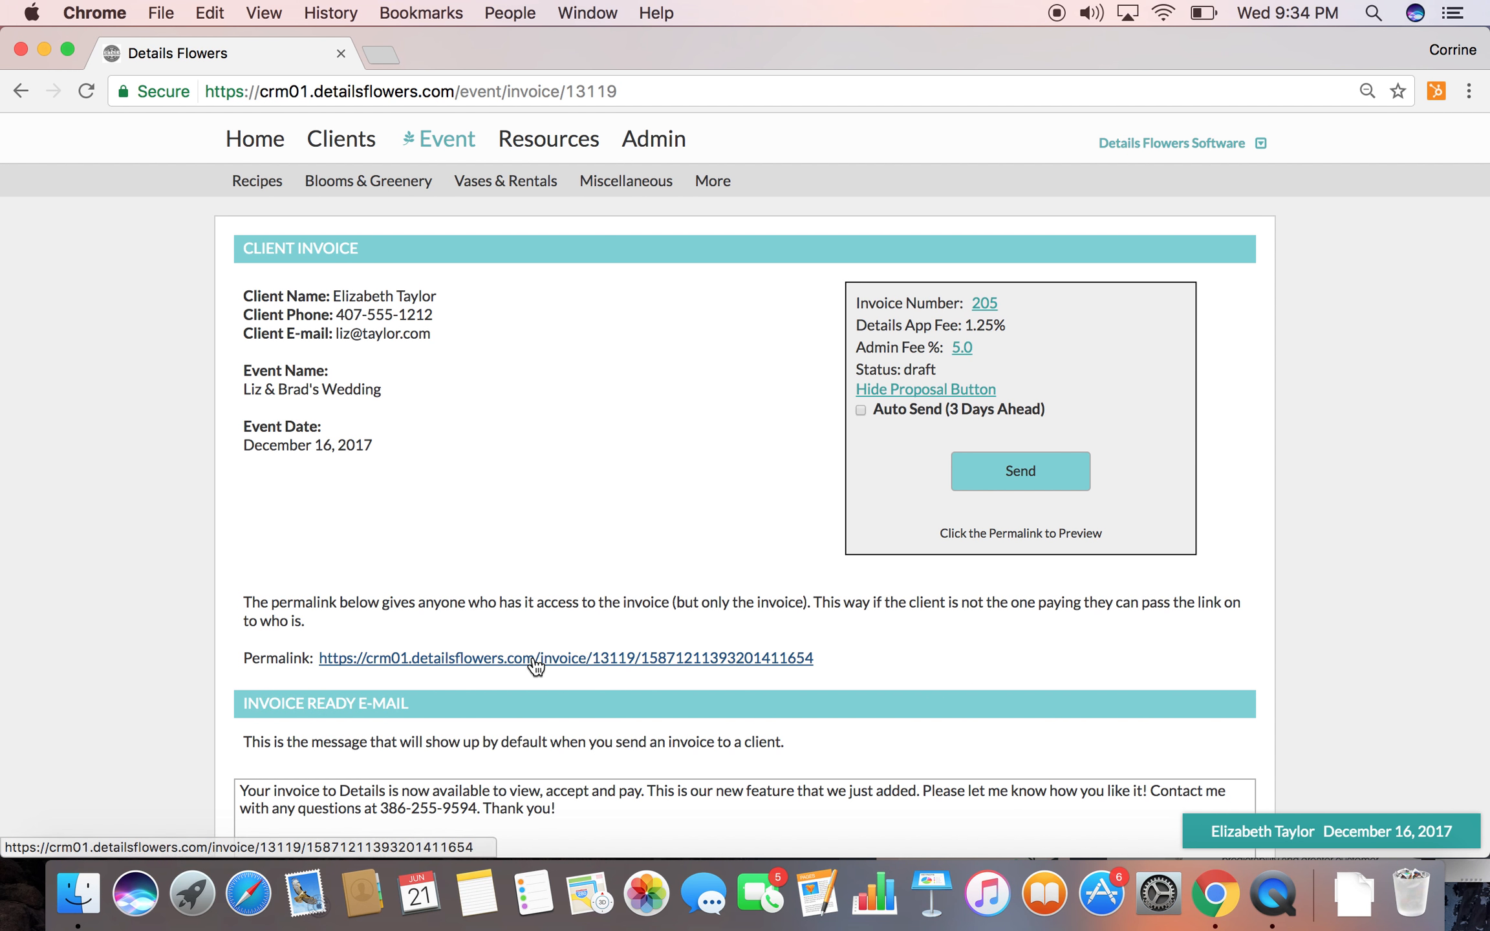
Preview the client invoice through its permalink and review its items and payment due dates
left_click(428, 659)
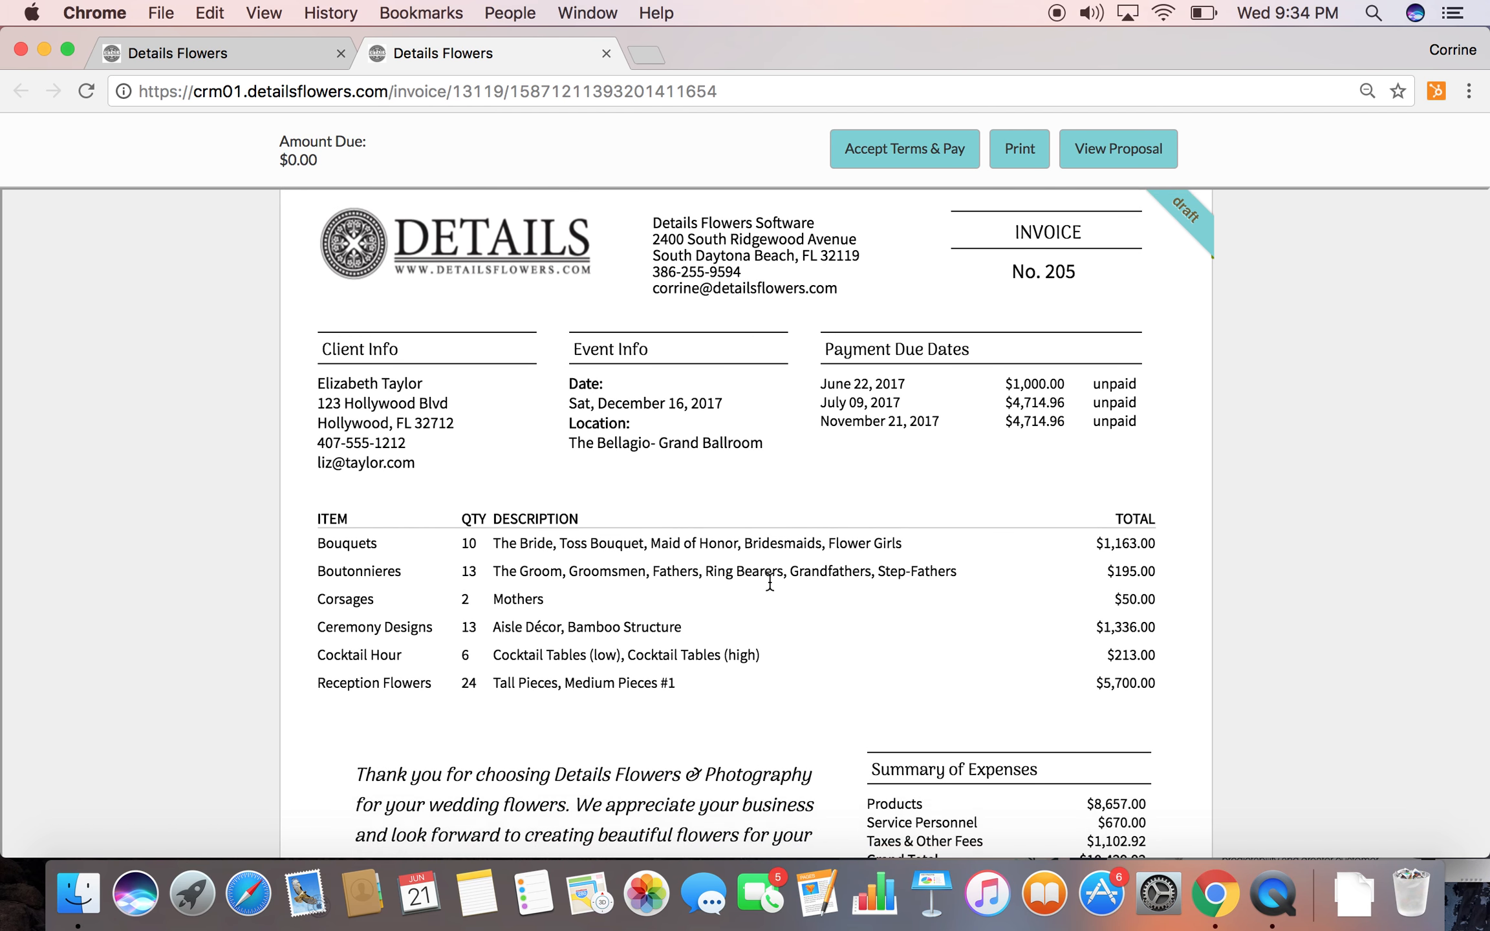
scroll(712, 583, "down", 6)
scroll(776, 549, "up", 7)
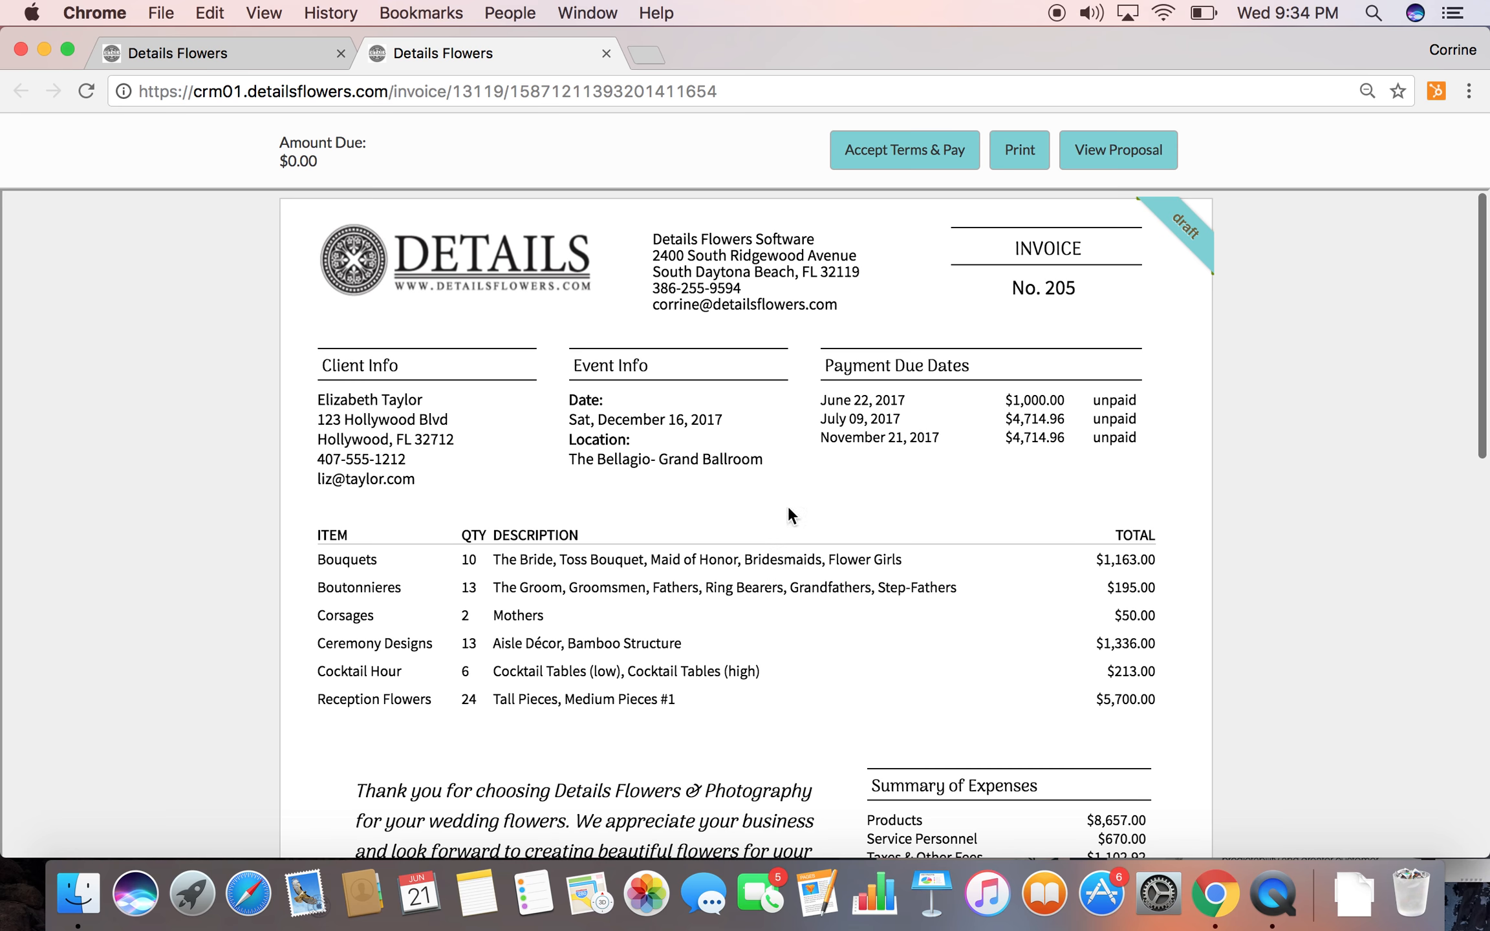
View the proposal from the client invoice and examine its cover, vendor team, event schedule, and blooms and stylings
left_click(1100, 150)
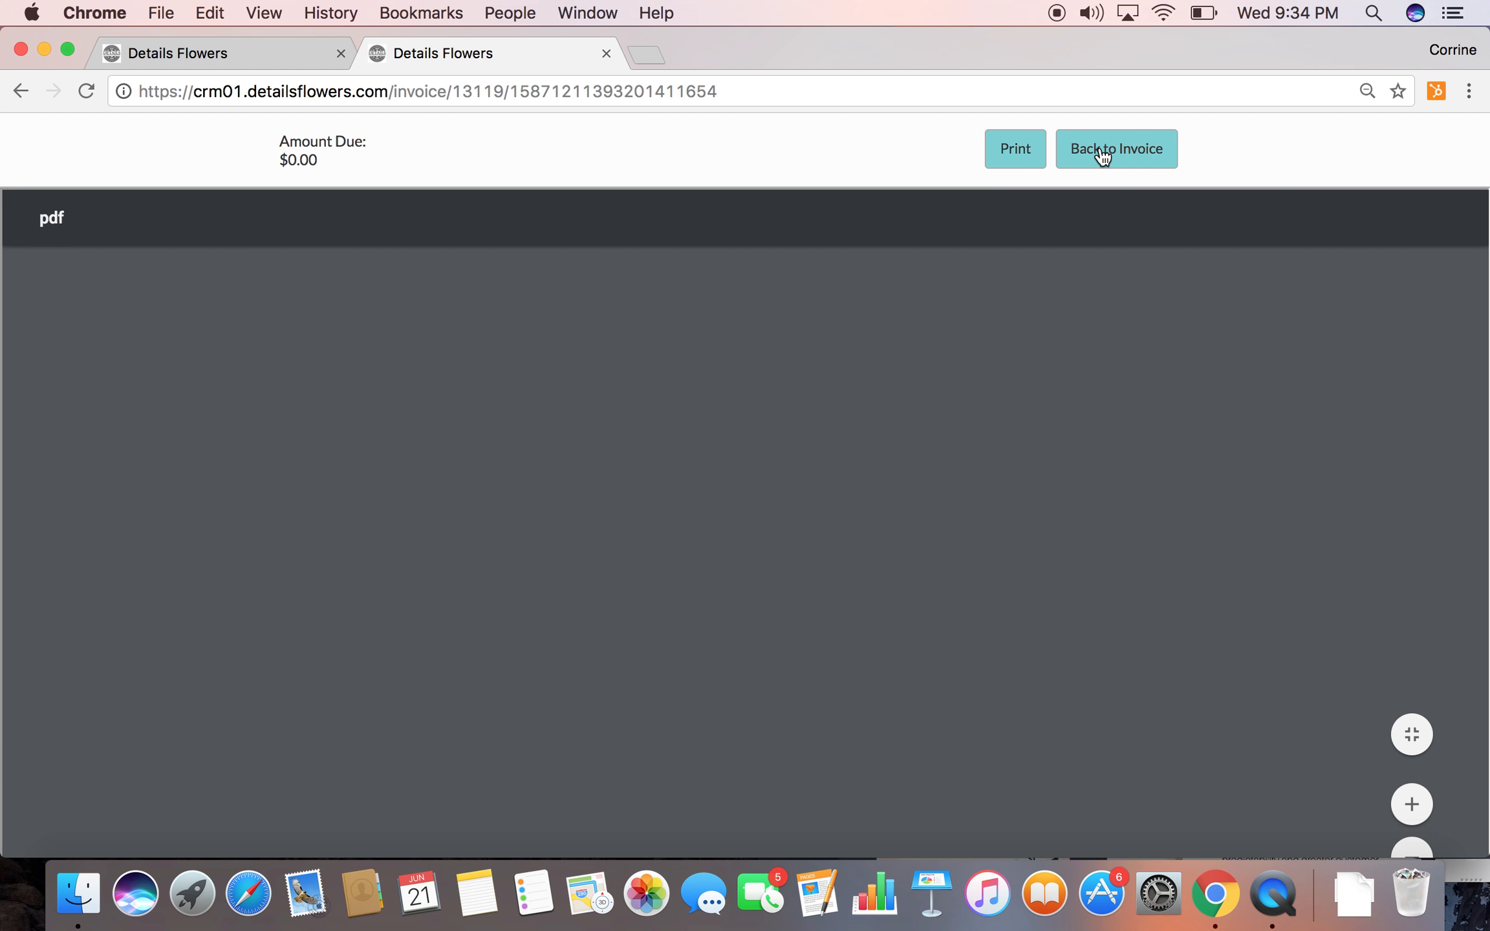
scroll(828, 462, "down", 1)
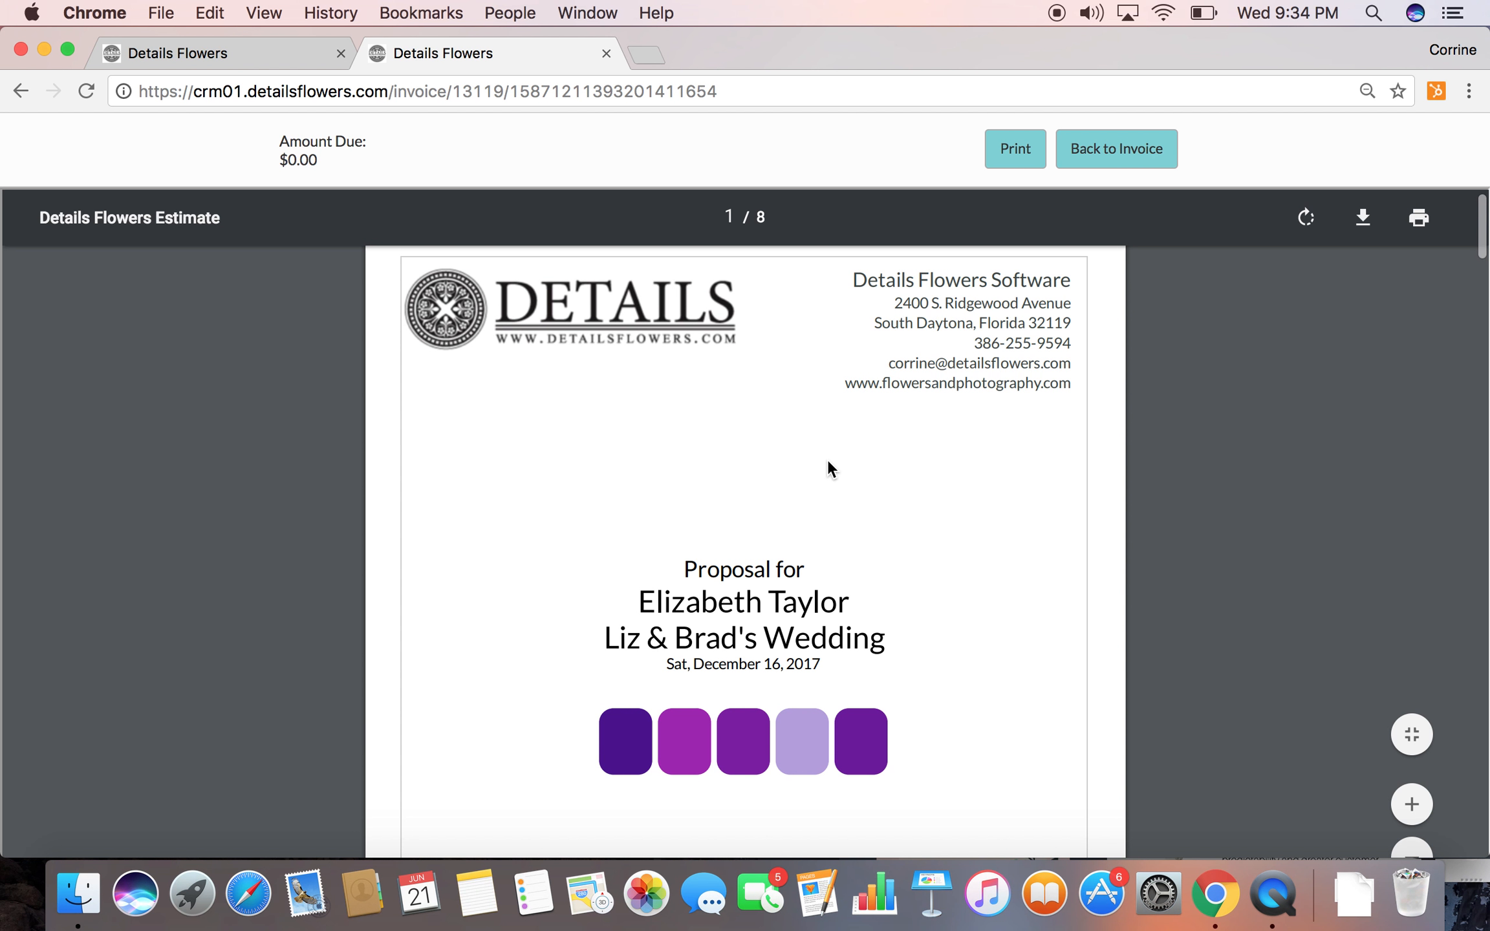
scroll(828, 462, "down", 4)
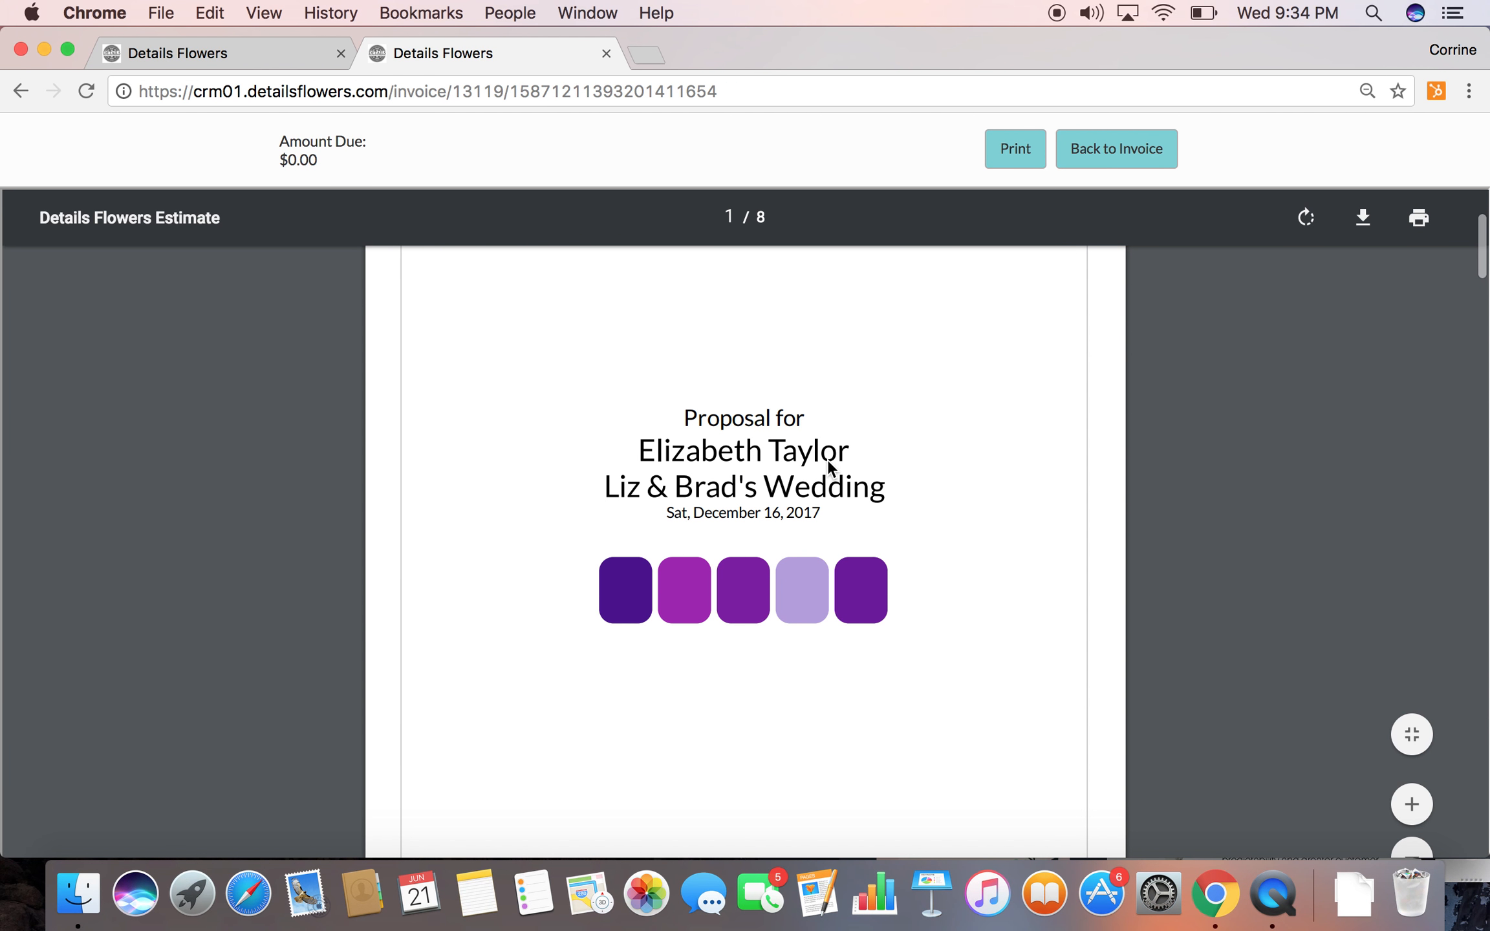
scroll(828, 459, "down", 10)
scroll(828, 458, "up", 15)
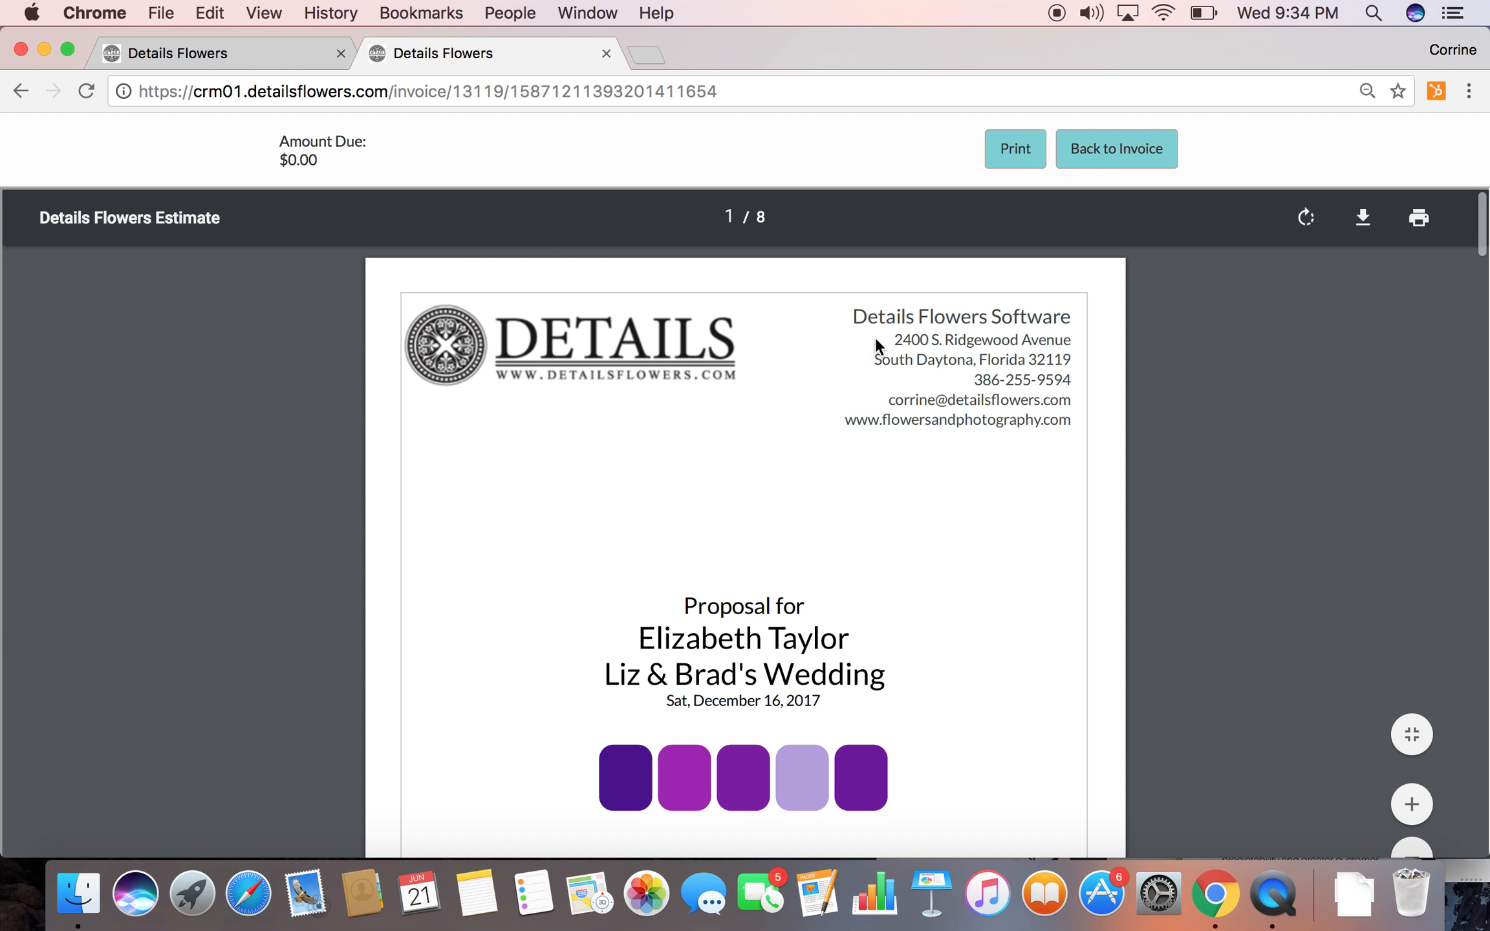
scroll(829, 515, "down", 20)
scroll(830, 515, "down", 10)
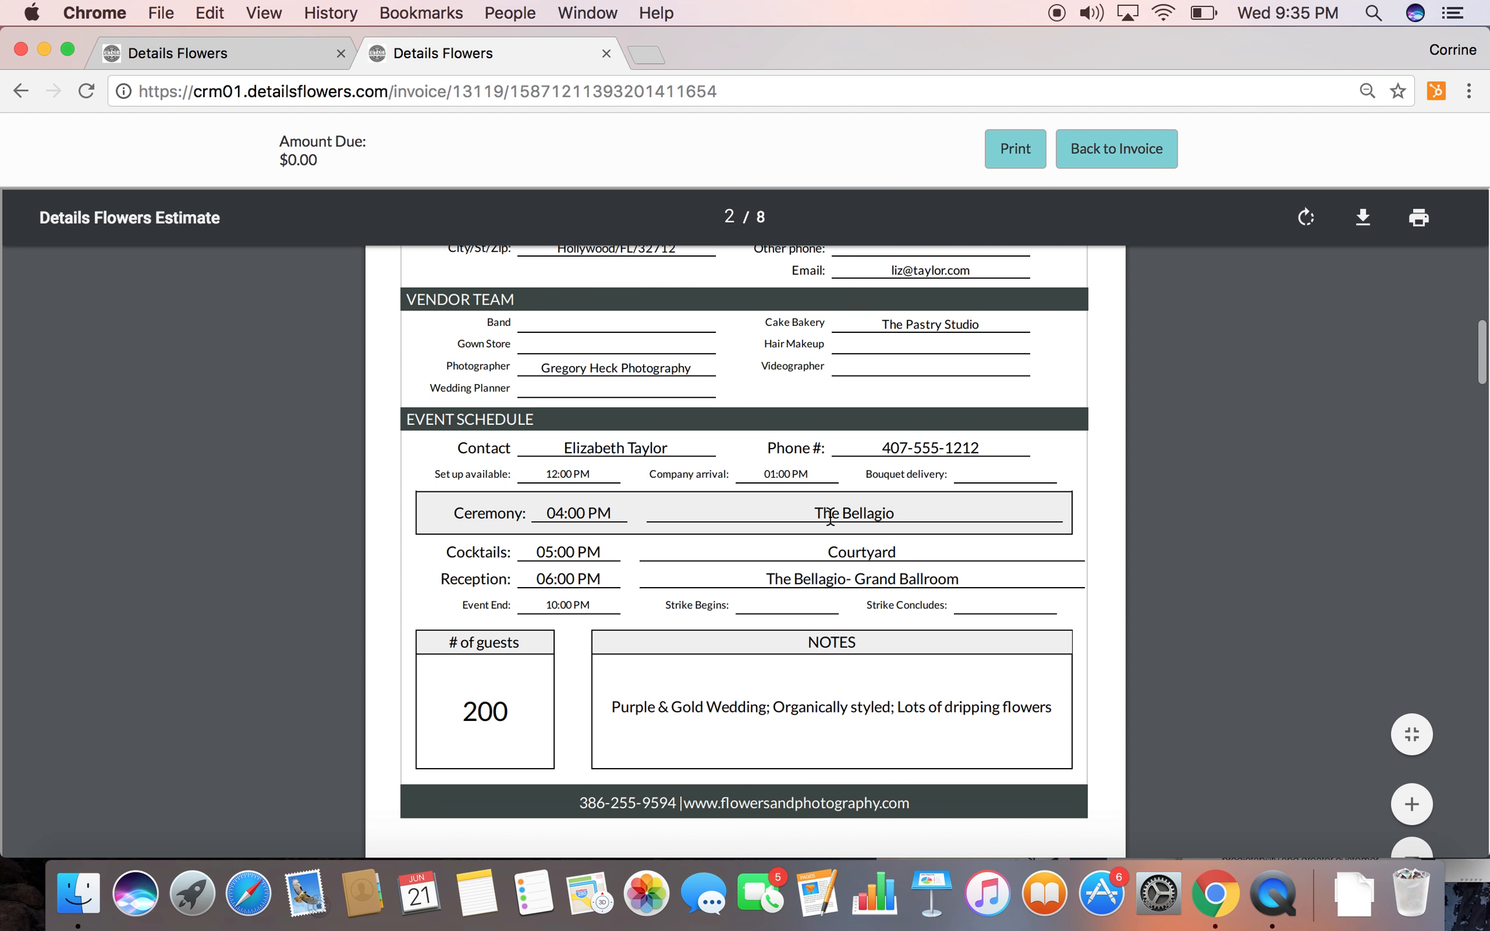
scroll(830, 515, "down", 2)
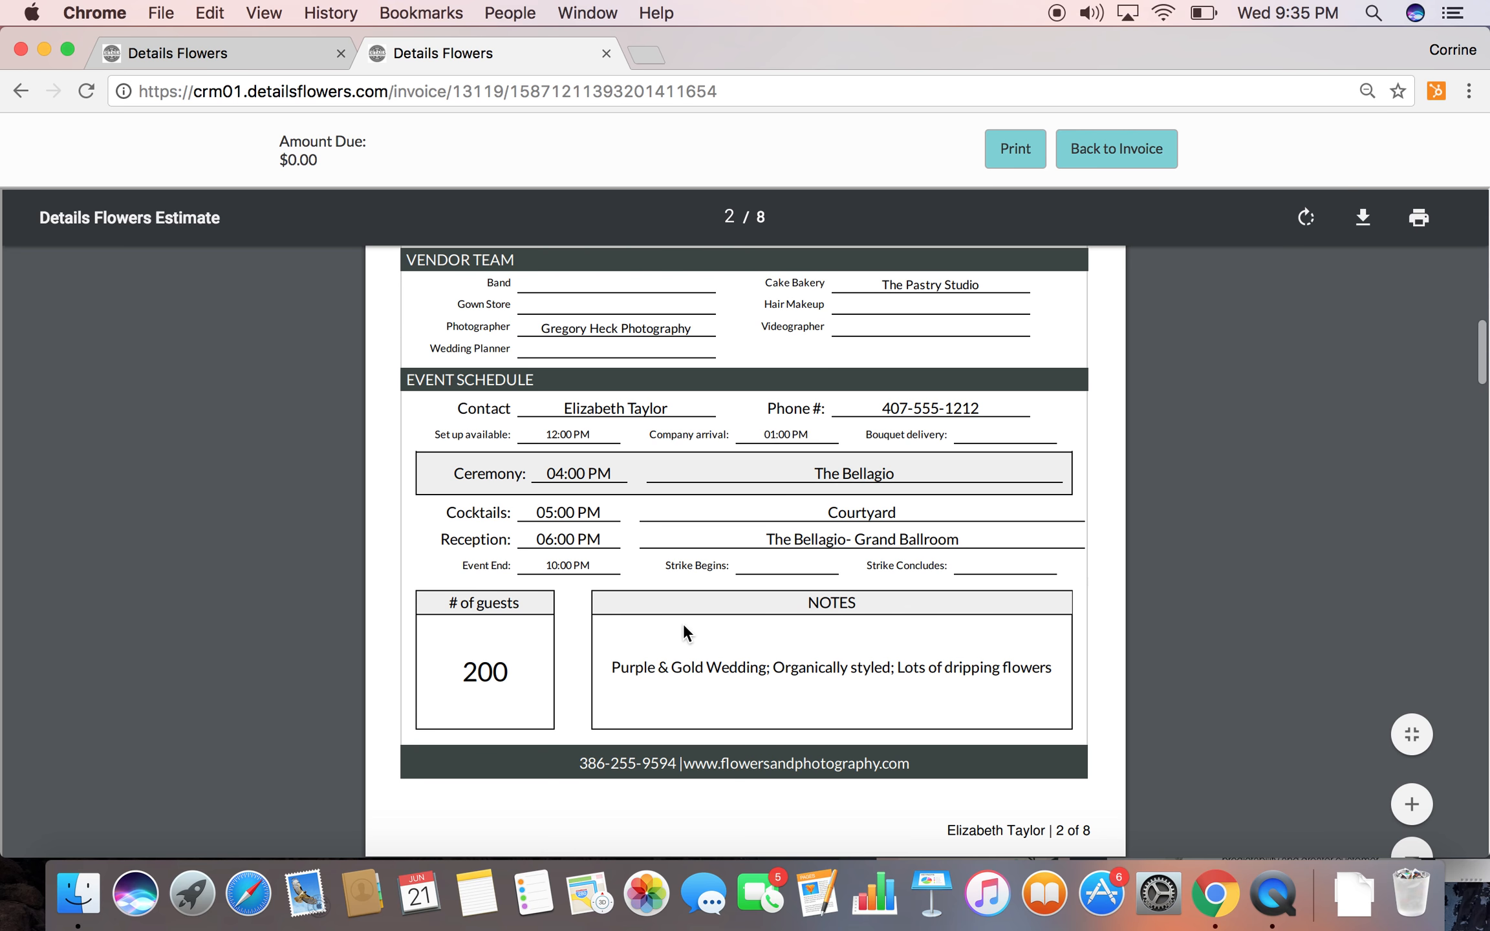
scroll(683, 645, "down", 10)
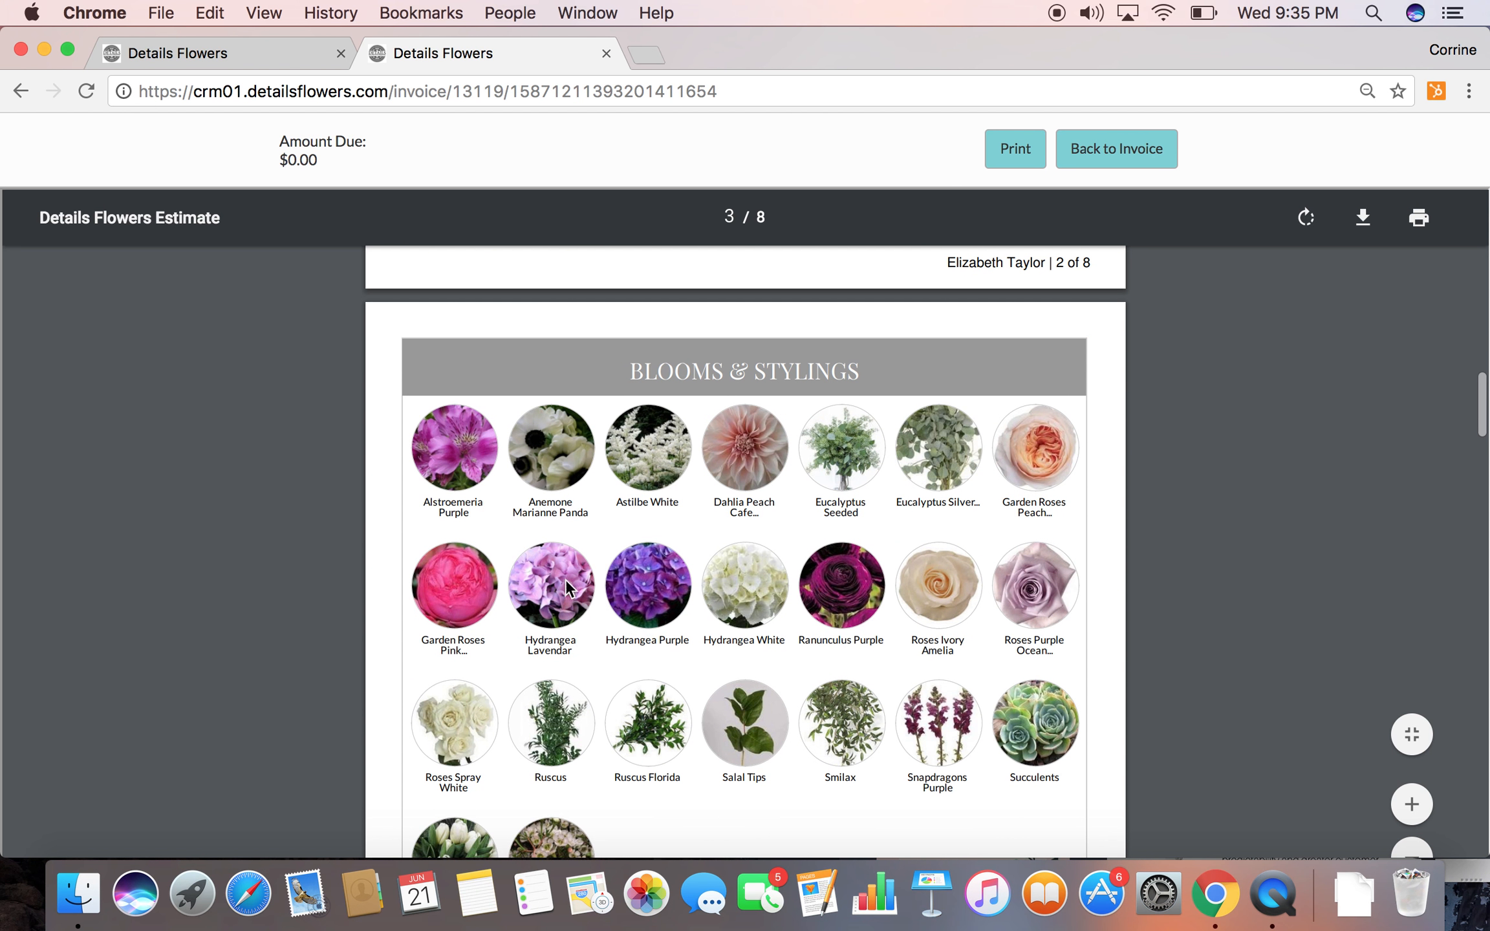
scroll(678, 673, "down", 5)
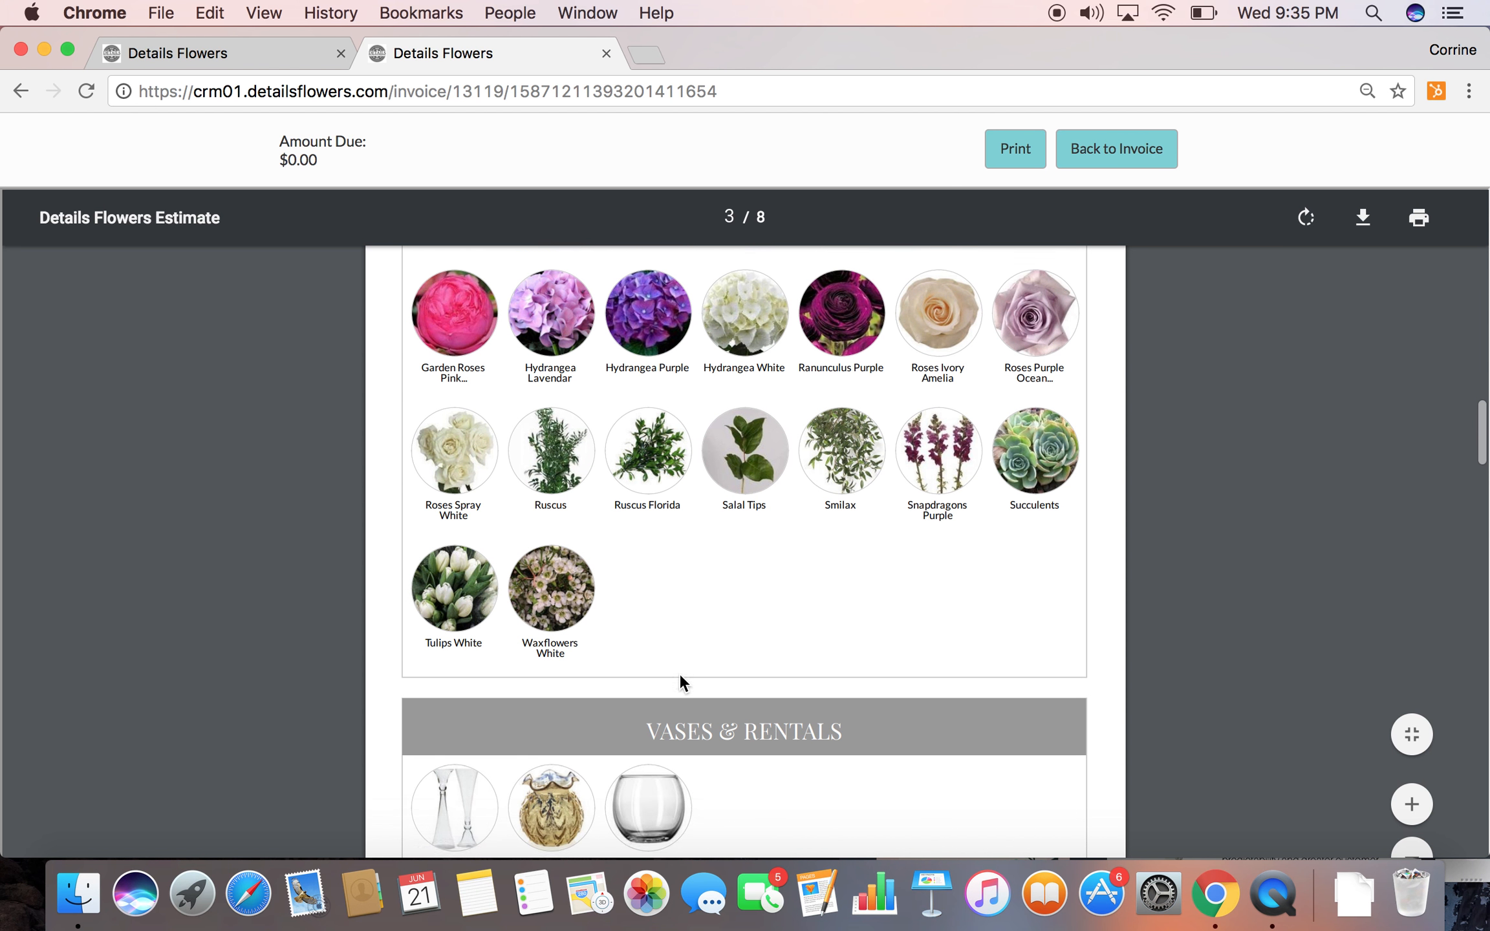
Review the proposal's itemized pricing from bouquets and boutonnieres through corsages, ceremony designs, cocktail hour and reception flowers
scroll(680, 675, "down", 10)
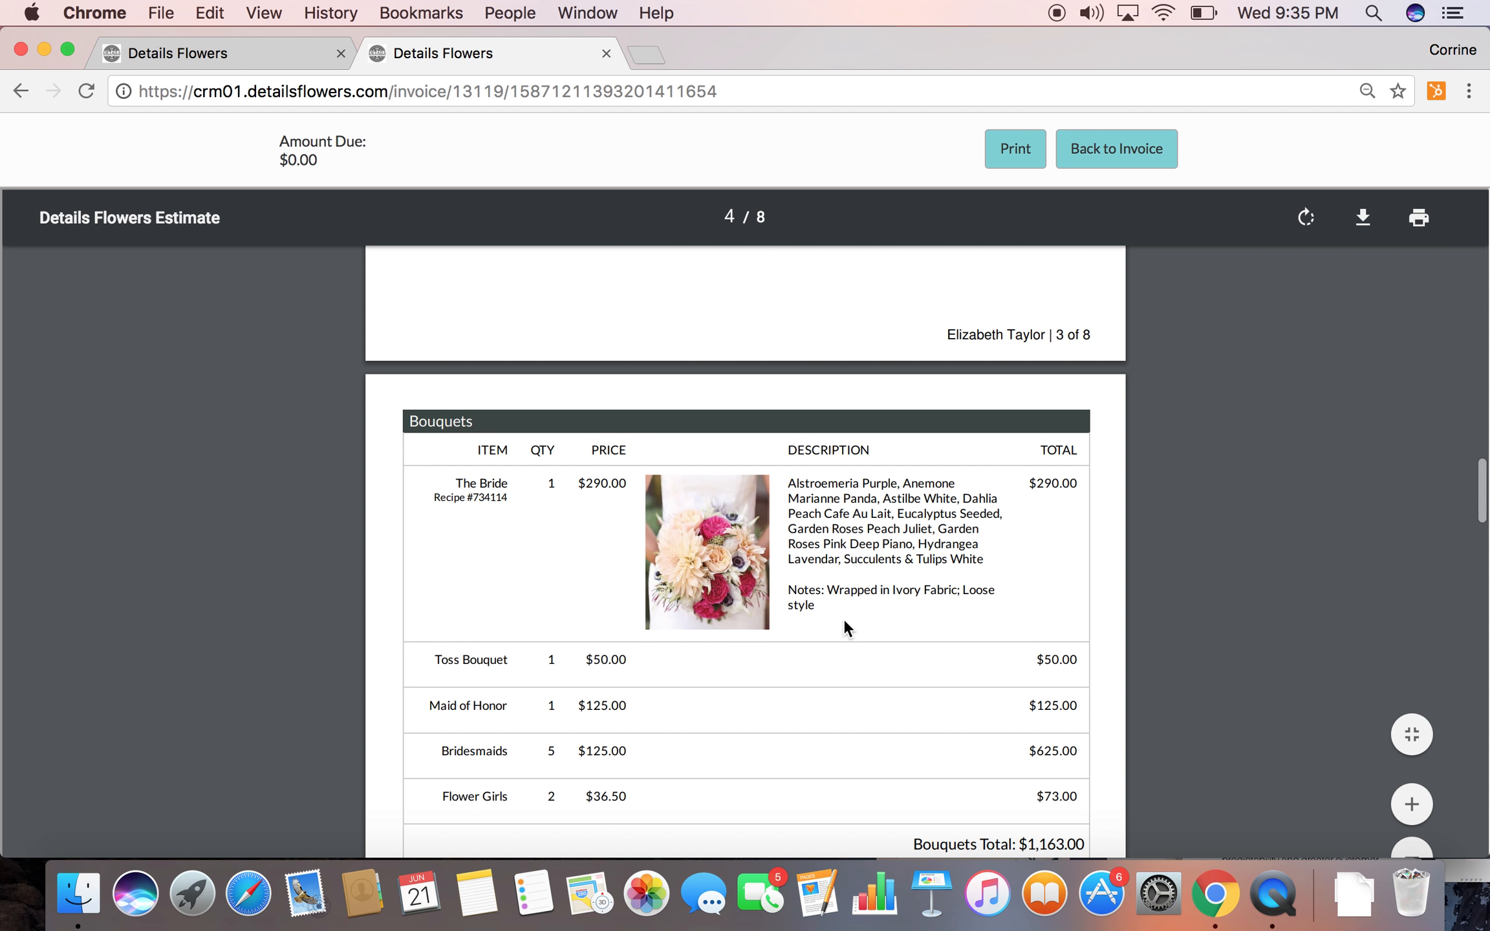
scroll(787, 654, "down", 4)
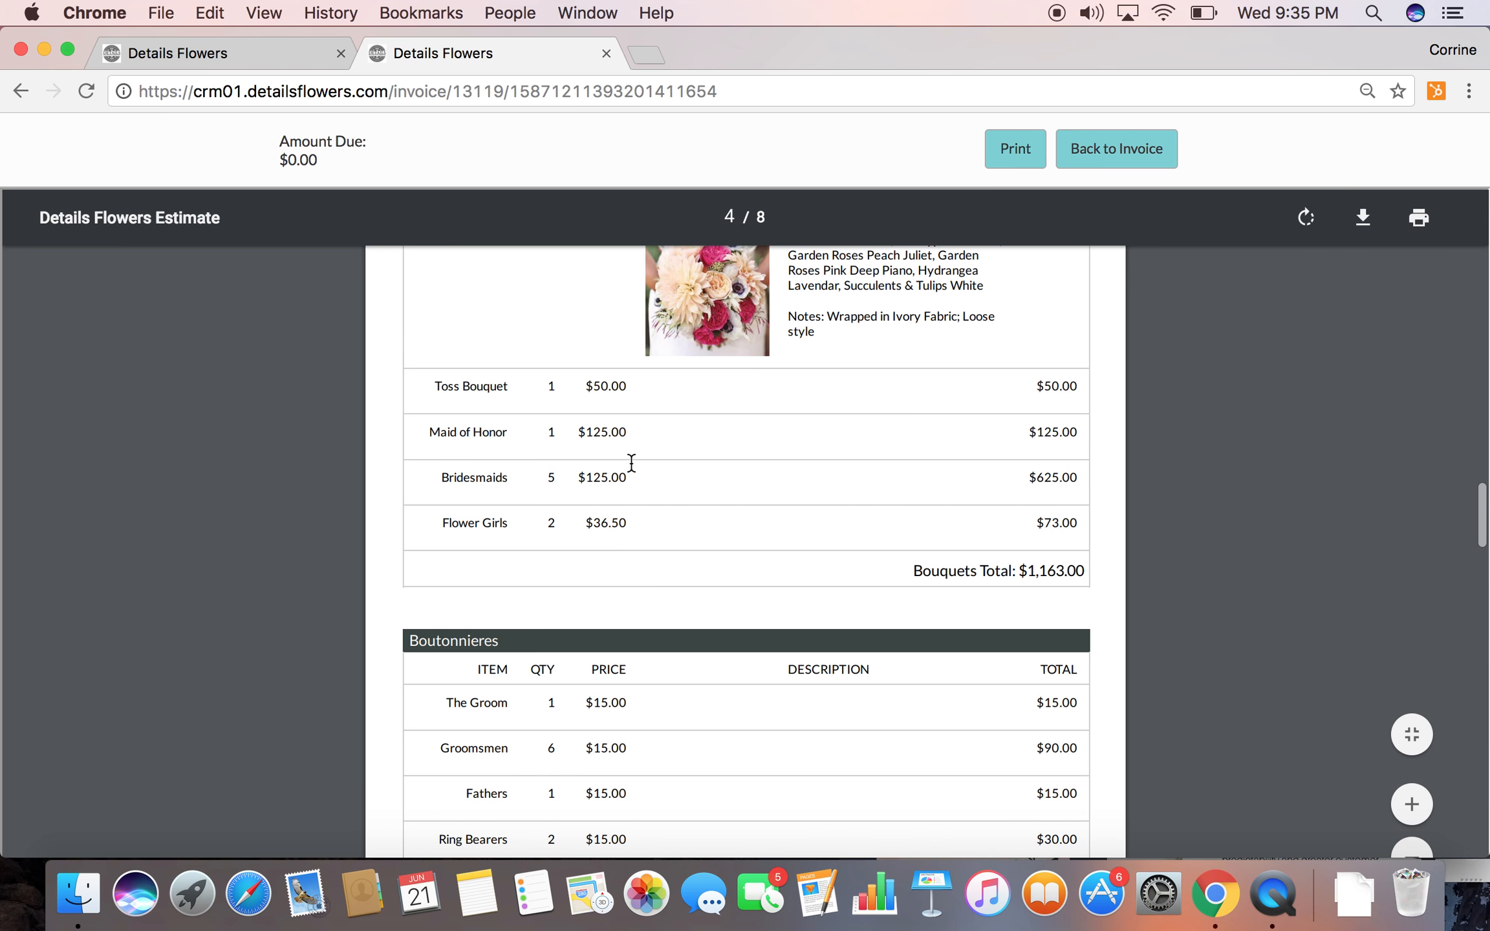
scroll(749, 562, "down", 2)
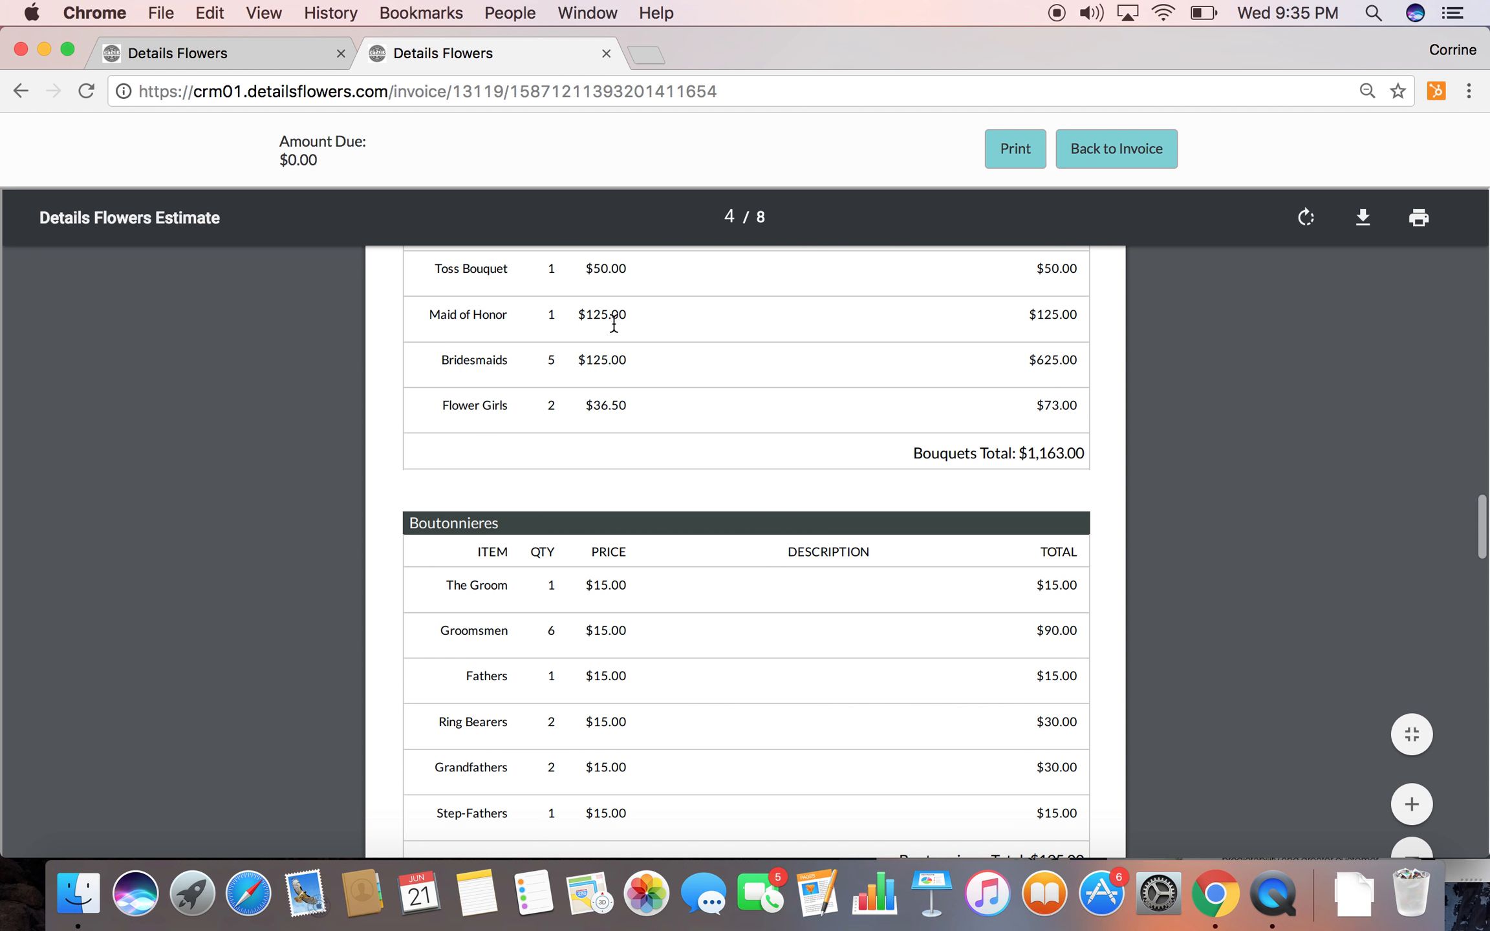
scroll(627, 462, "down", 8)
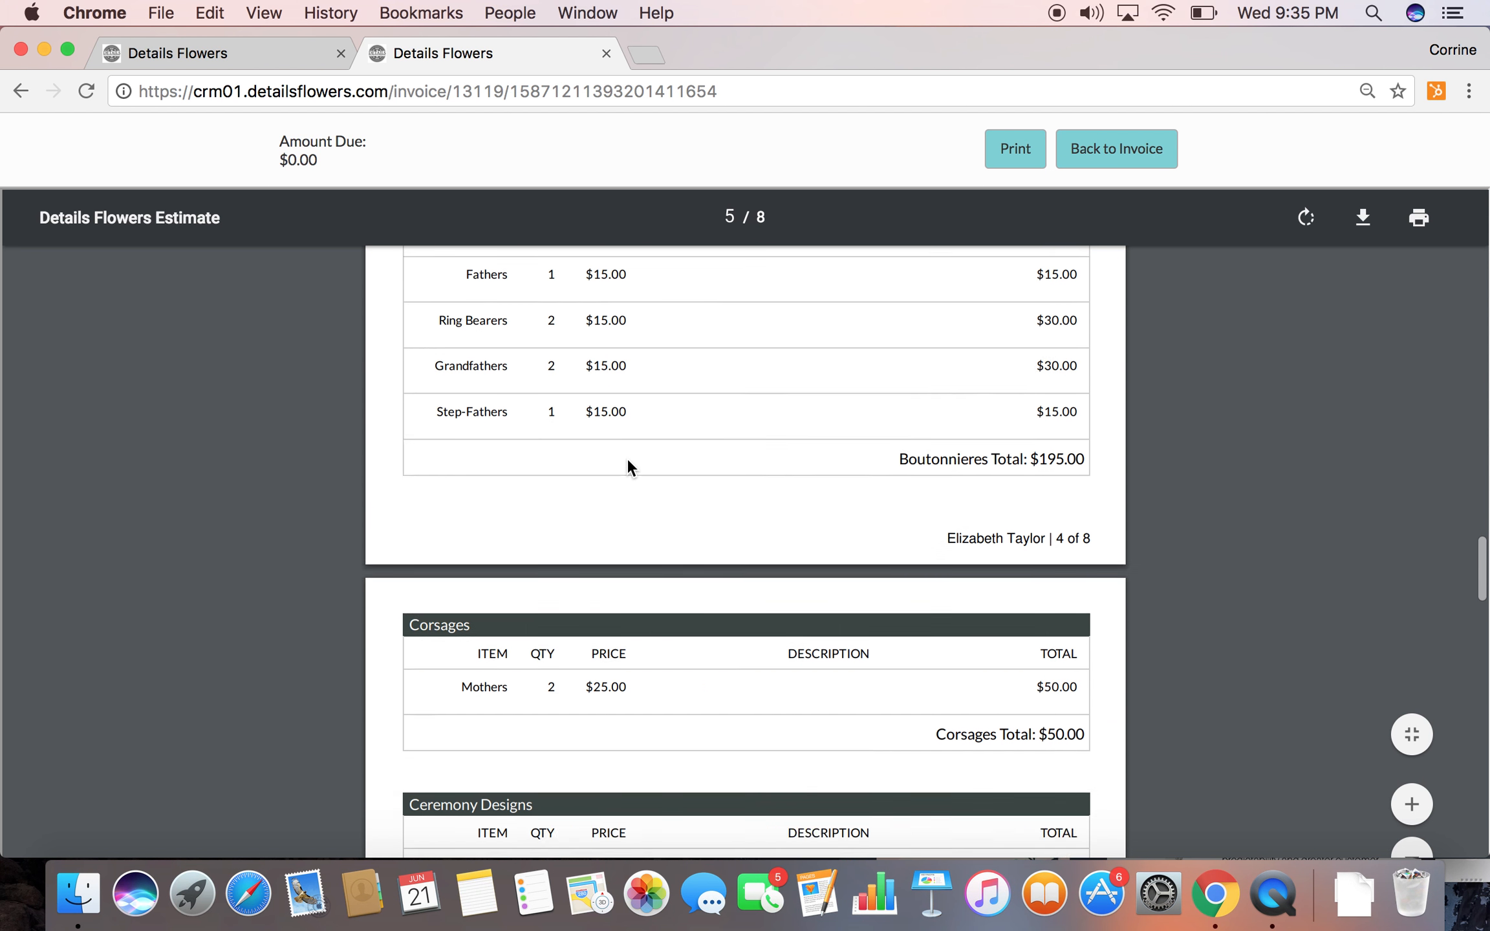
scroll(627, 462, "down", 8)
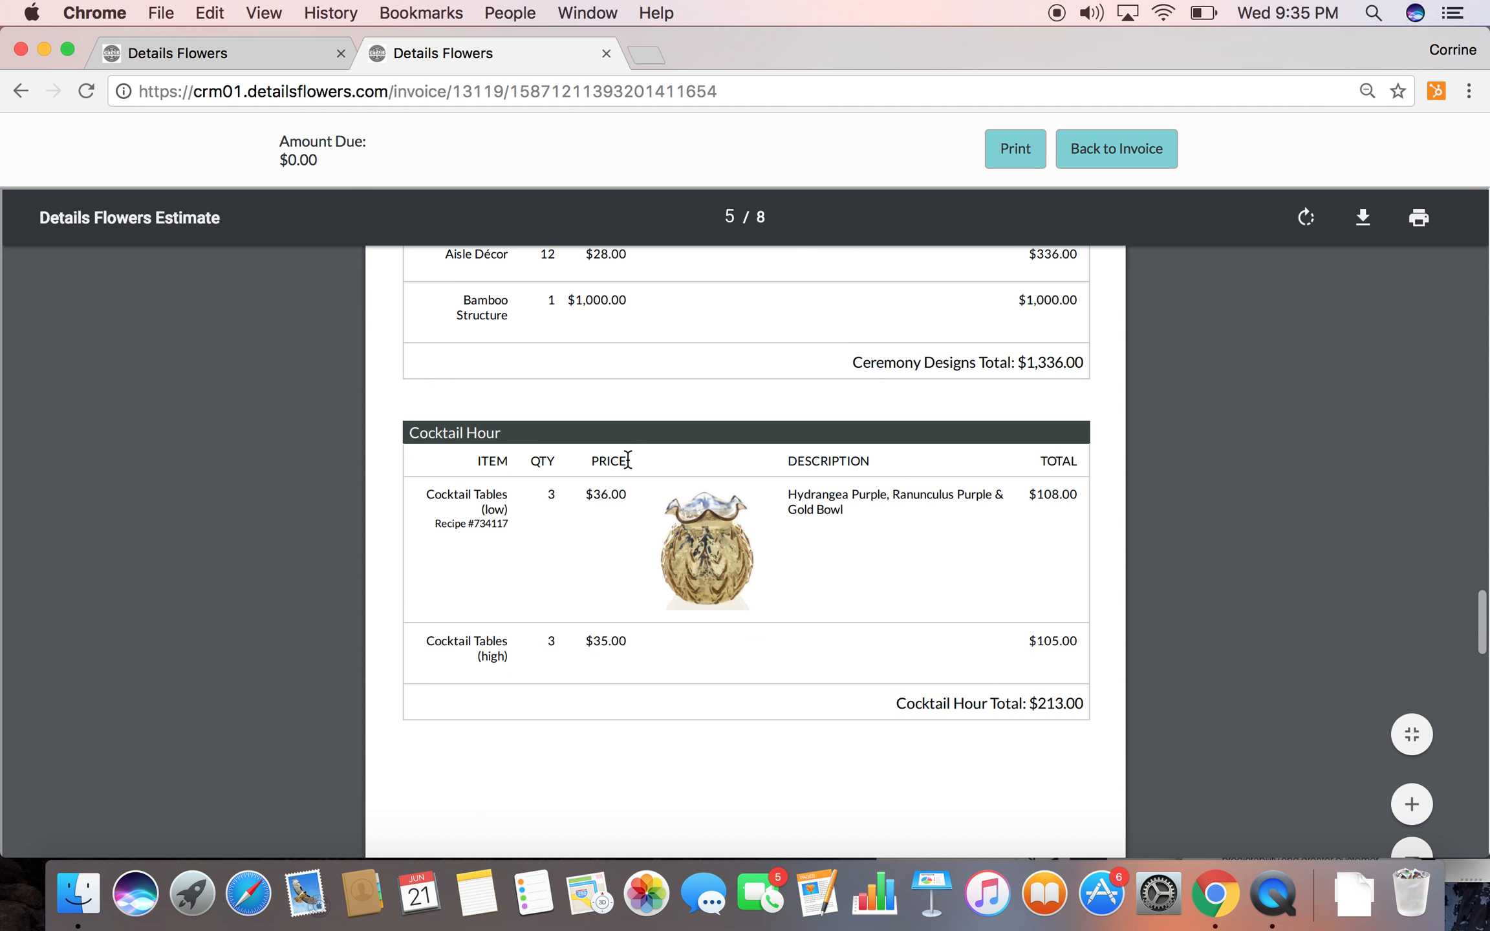
scroll(661, 661, "down", 10)
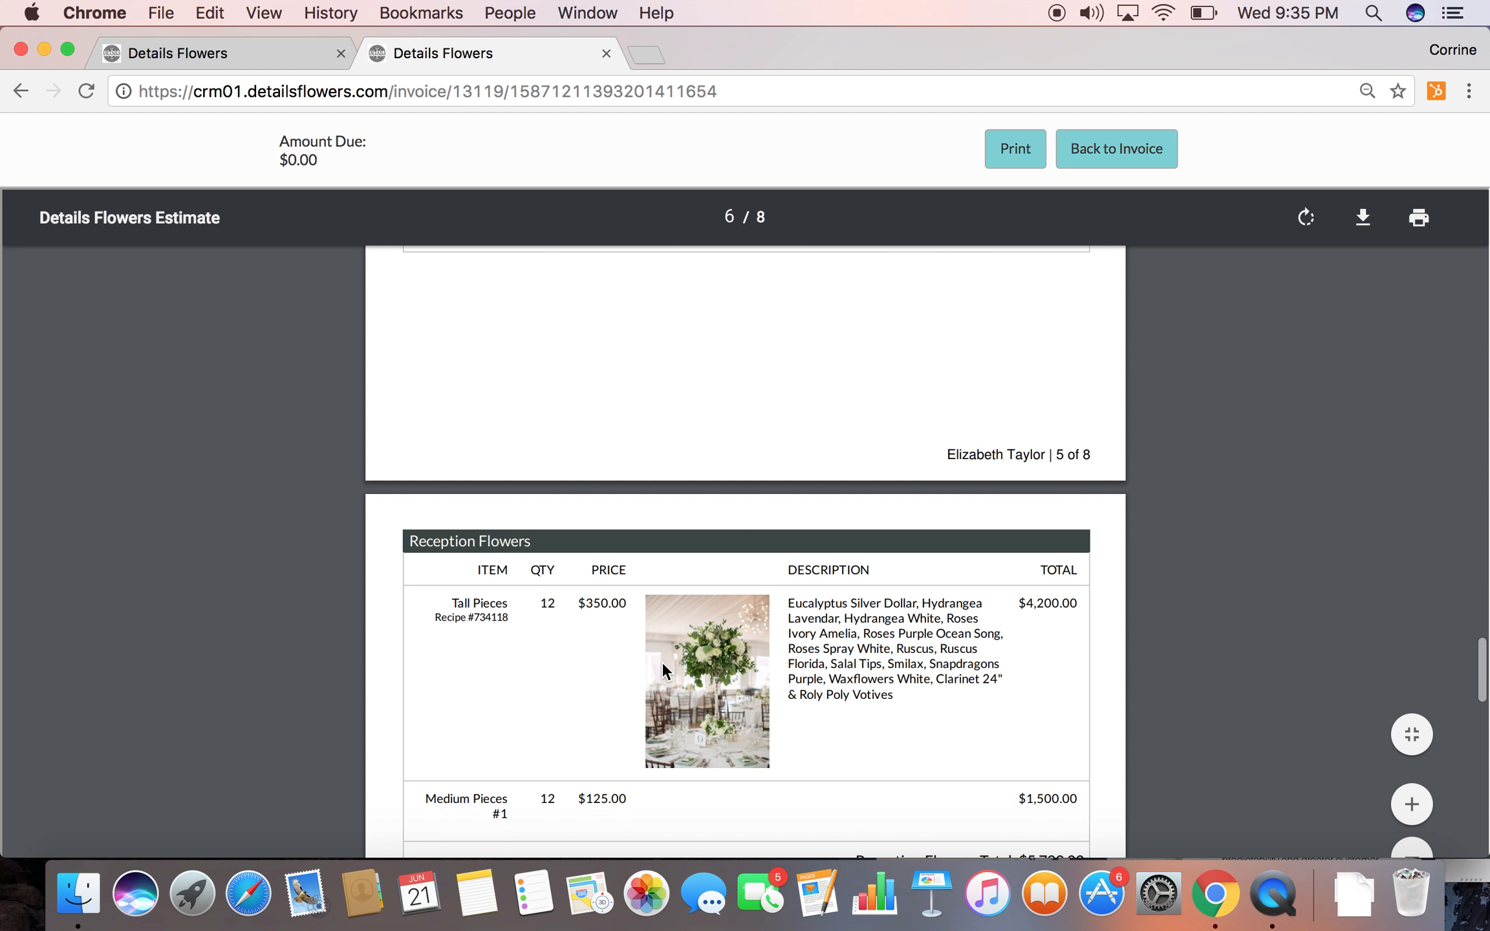
scroll(702, 661, "down", 14)
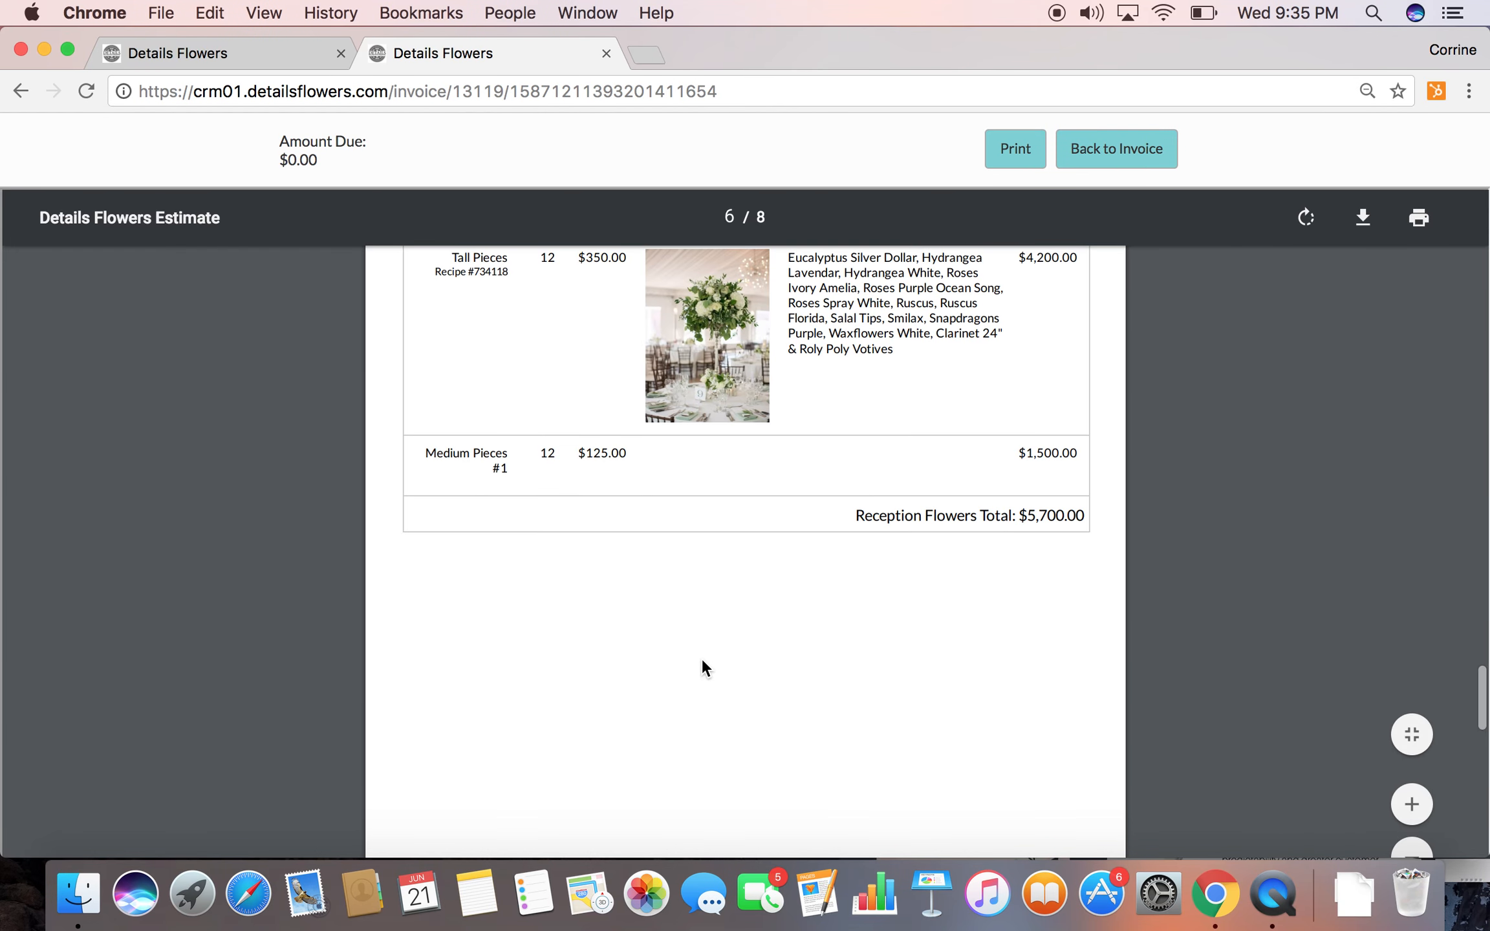
Review the proposal's payment terms, cost breakdown, payment schedule and summary of expenses
scroll(702, 659, "down", 2)
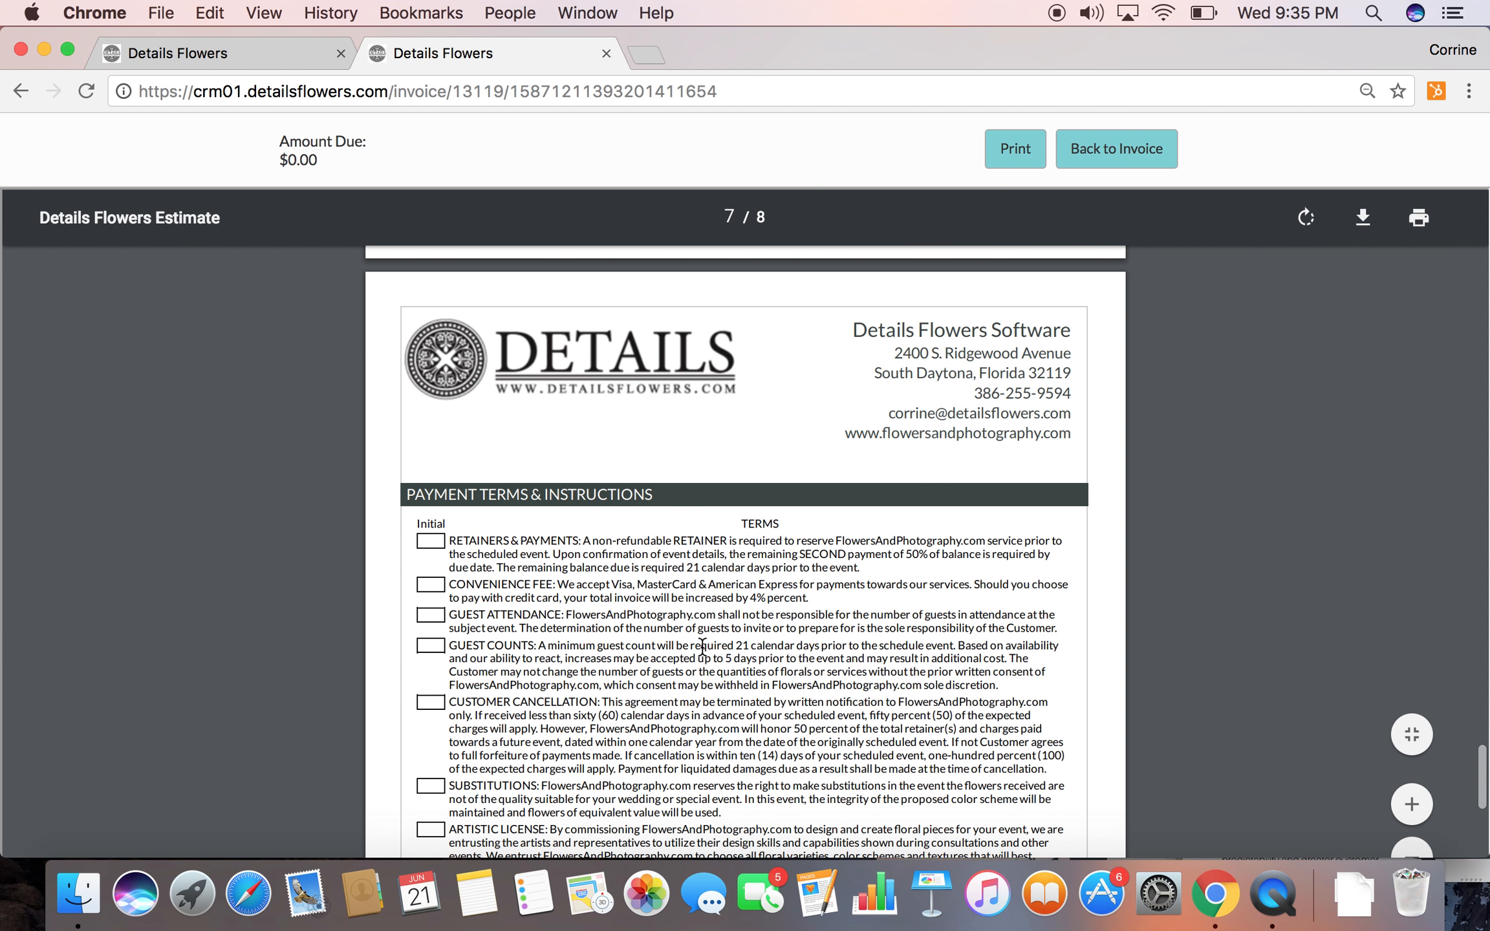
scroll(705, 672, "down", 4)
scroll(707, 683, "down", 10)
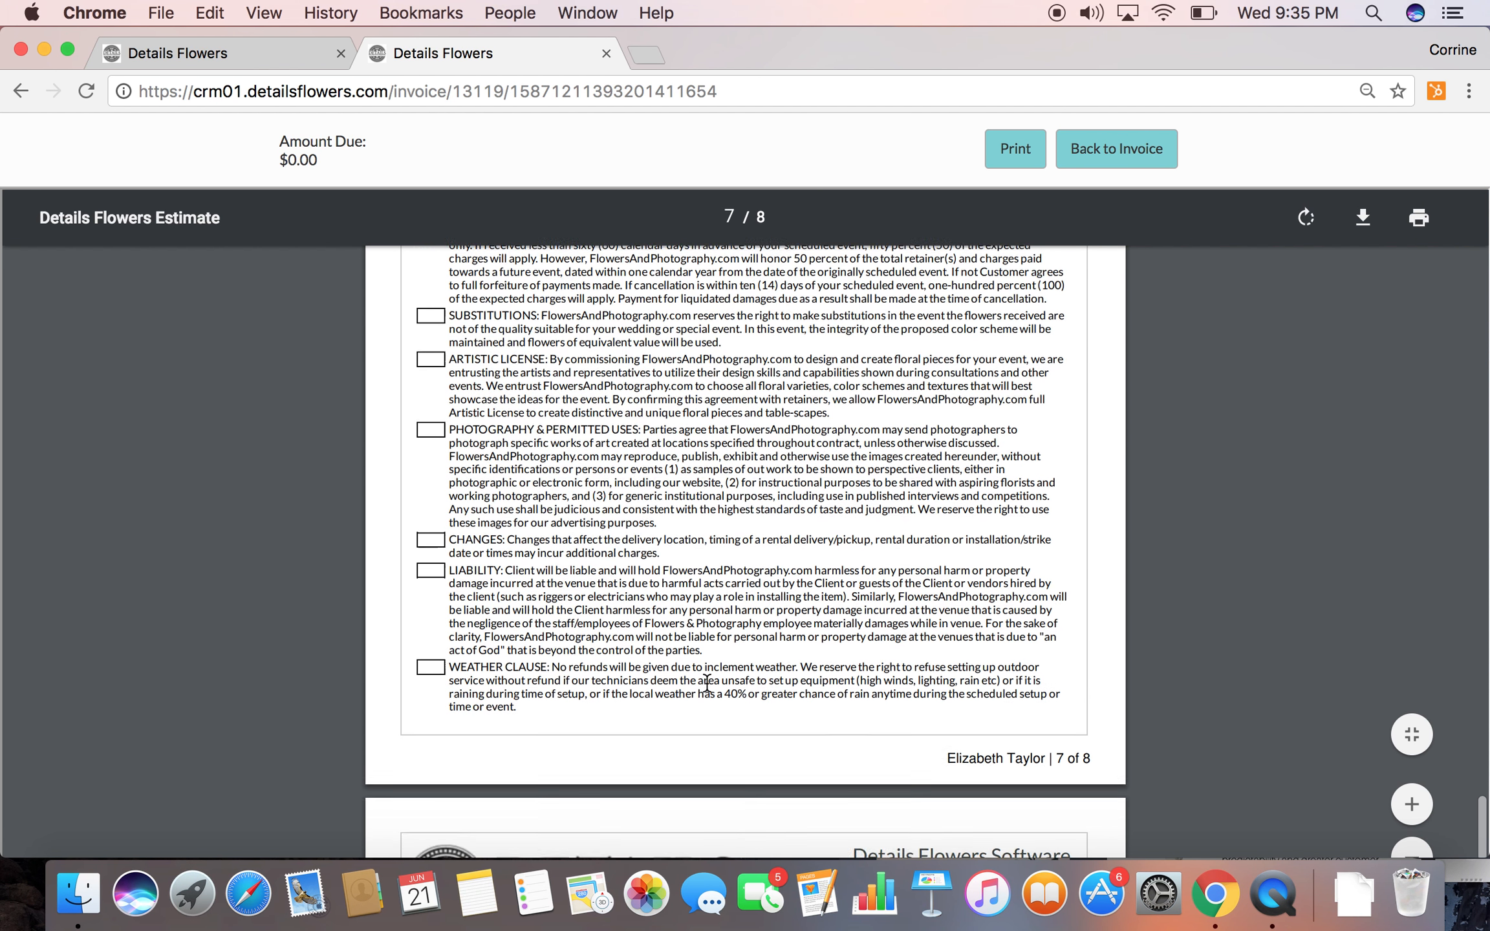
scroll(707, 682, "down", 5)
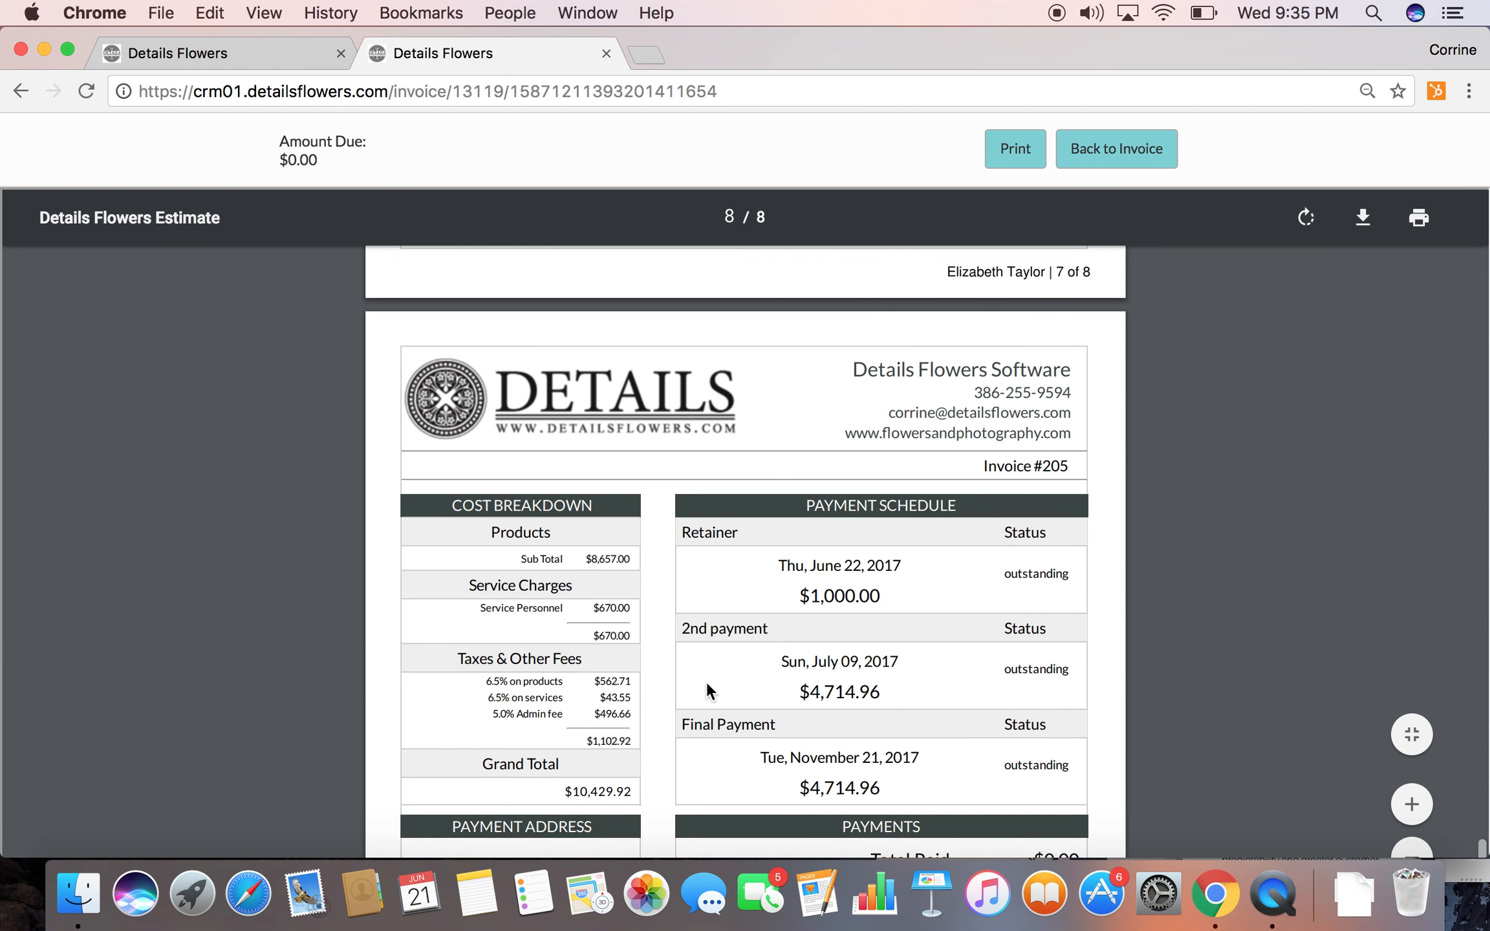
scroll(798, 702, "down", 4)
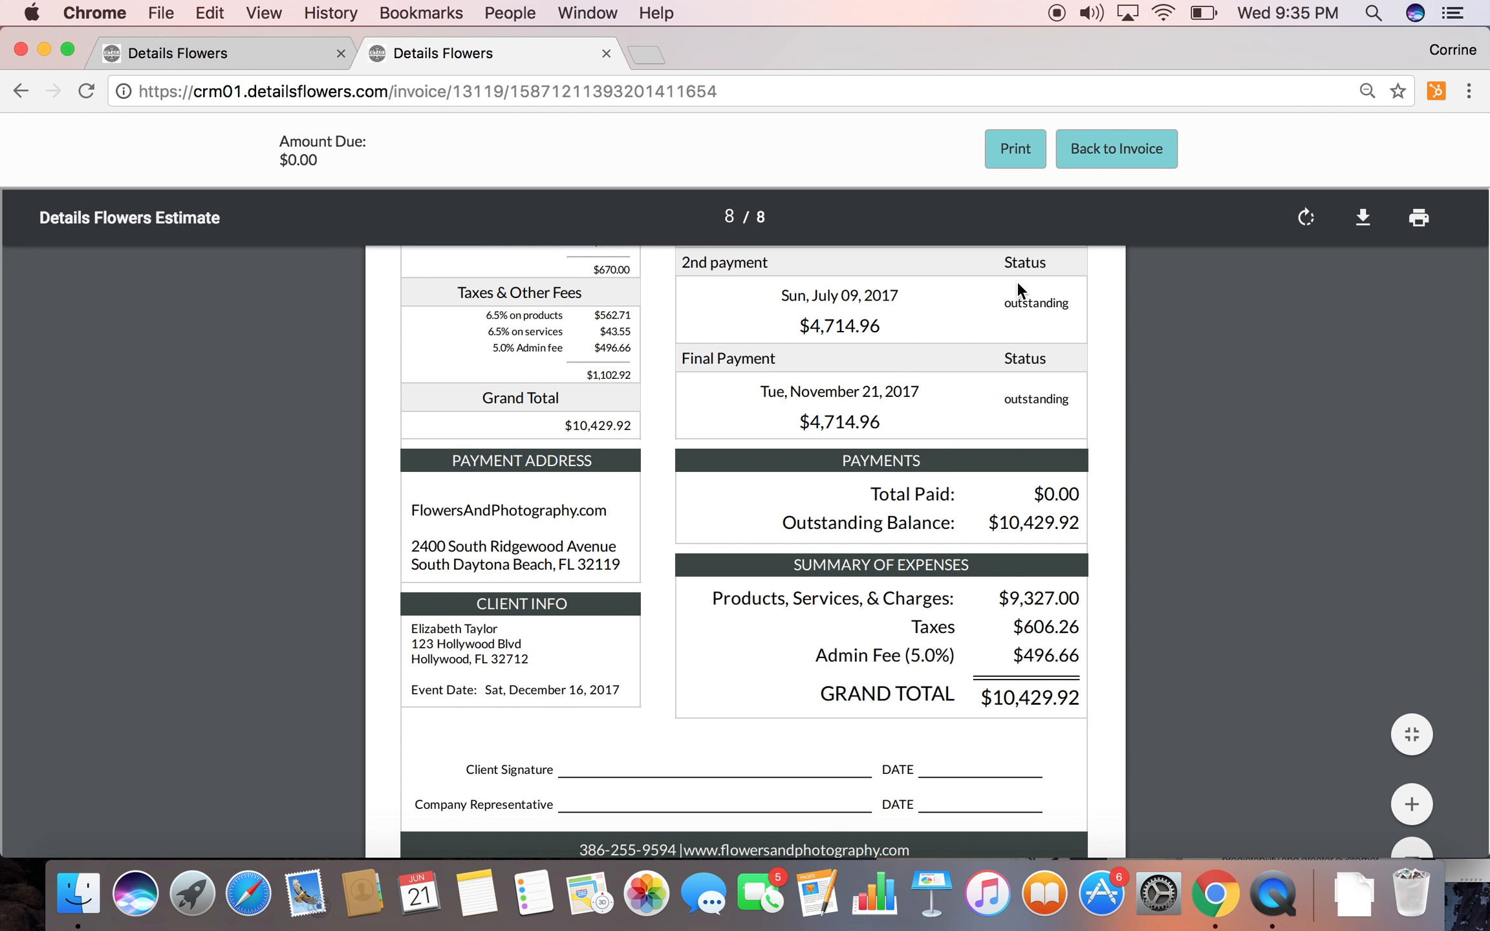
Return to the client invoice, accept its terms and open the payment form for the $1,000.00 retainer
left_click(1128, 150)
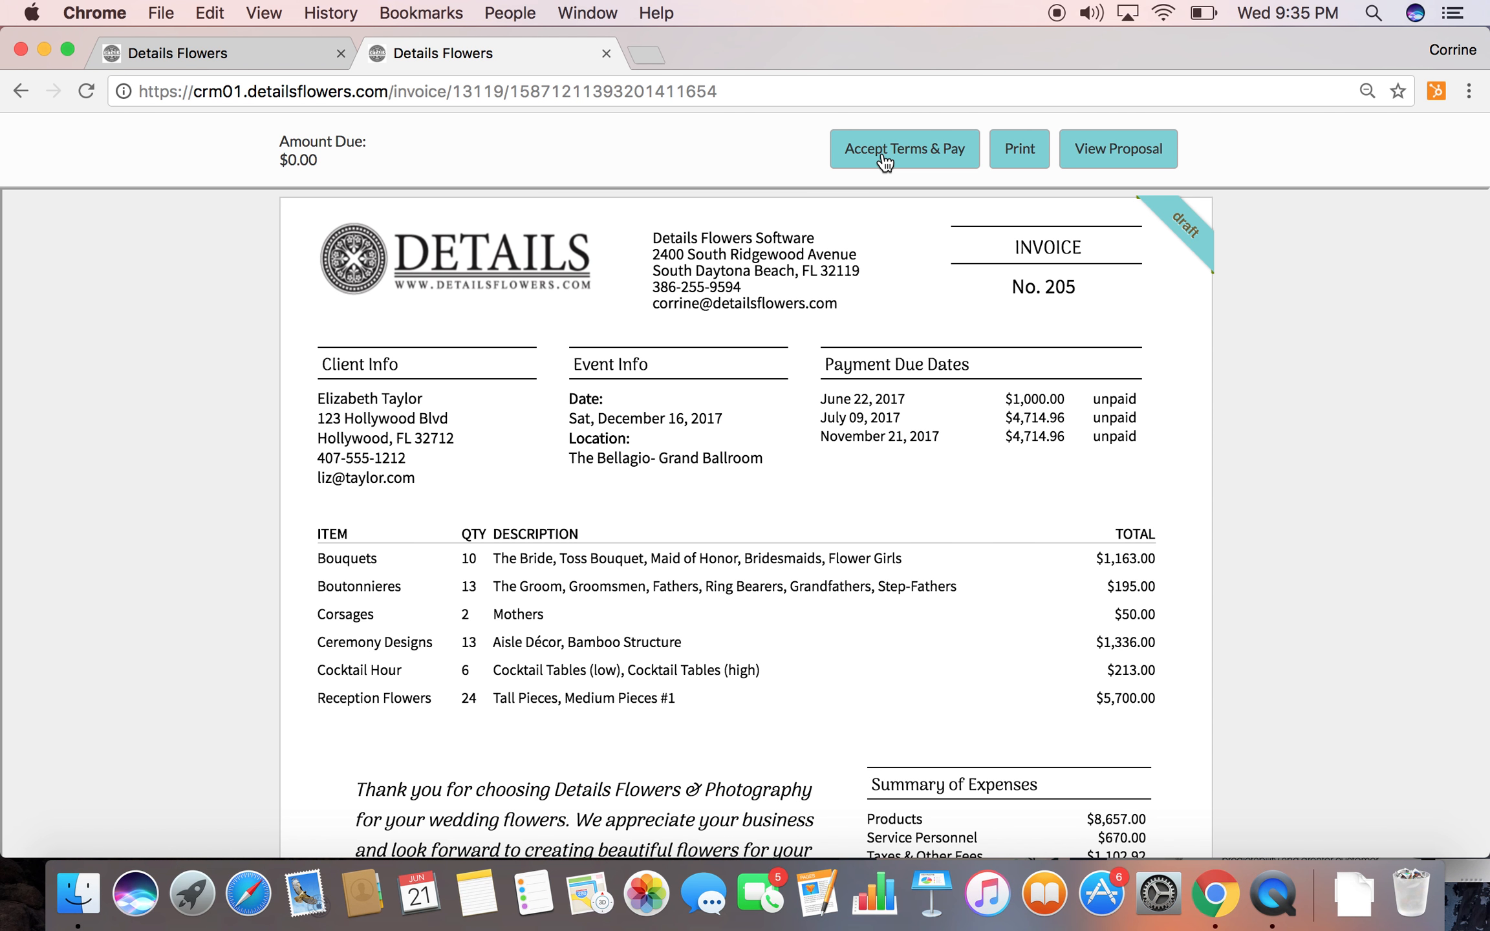
left_click(883, 152)
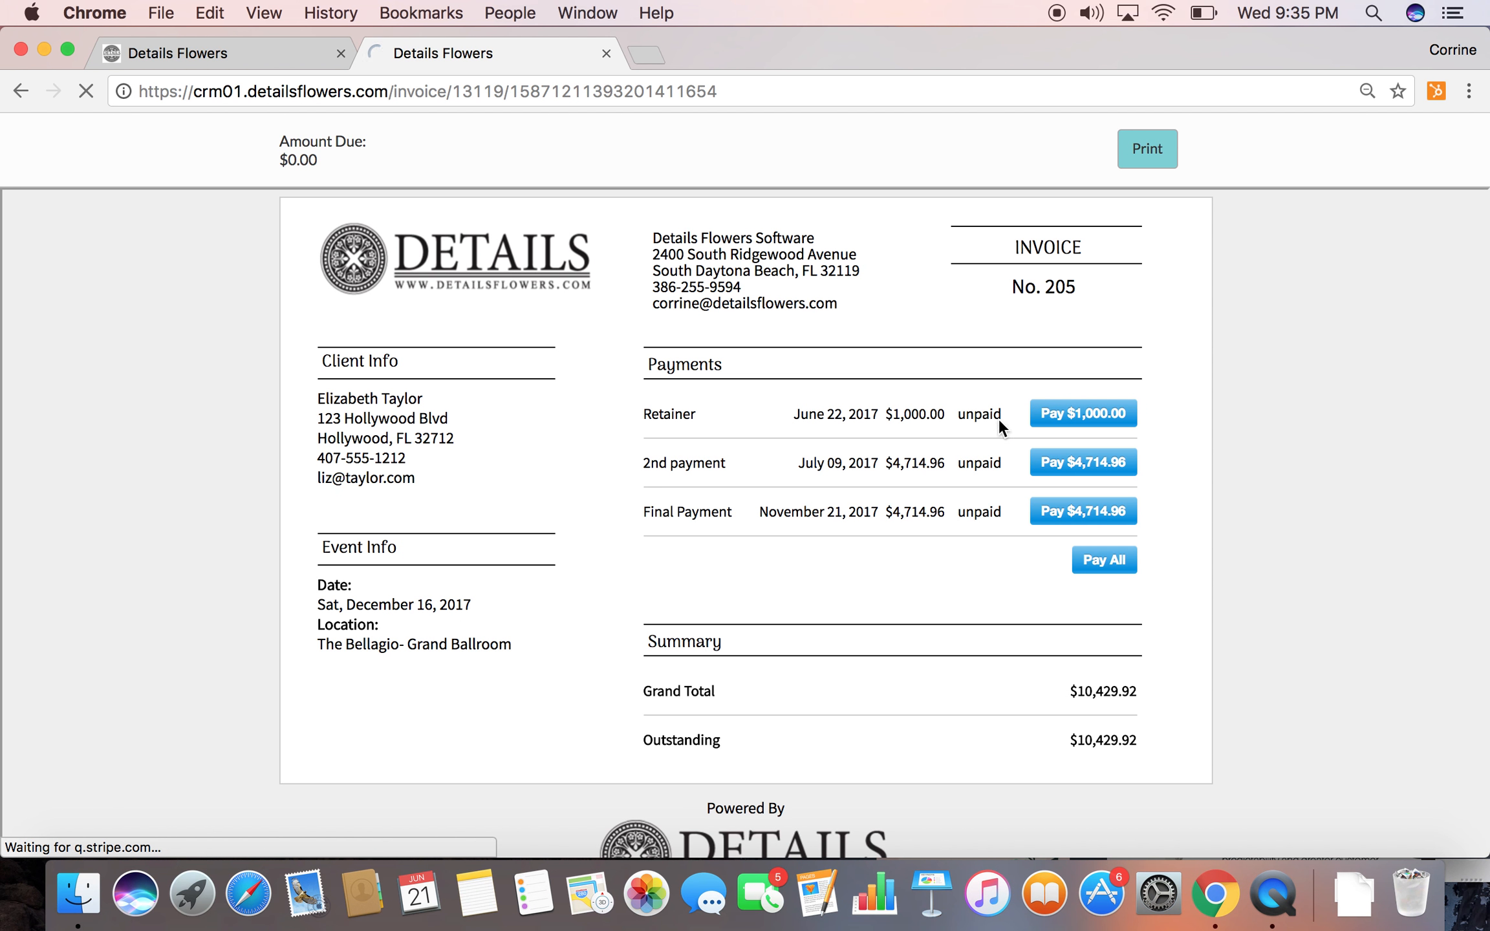
left_click(1061, 411)
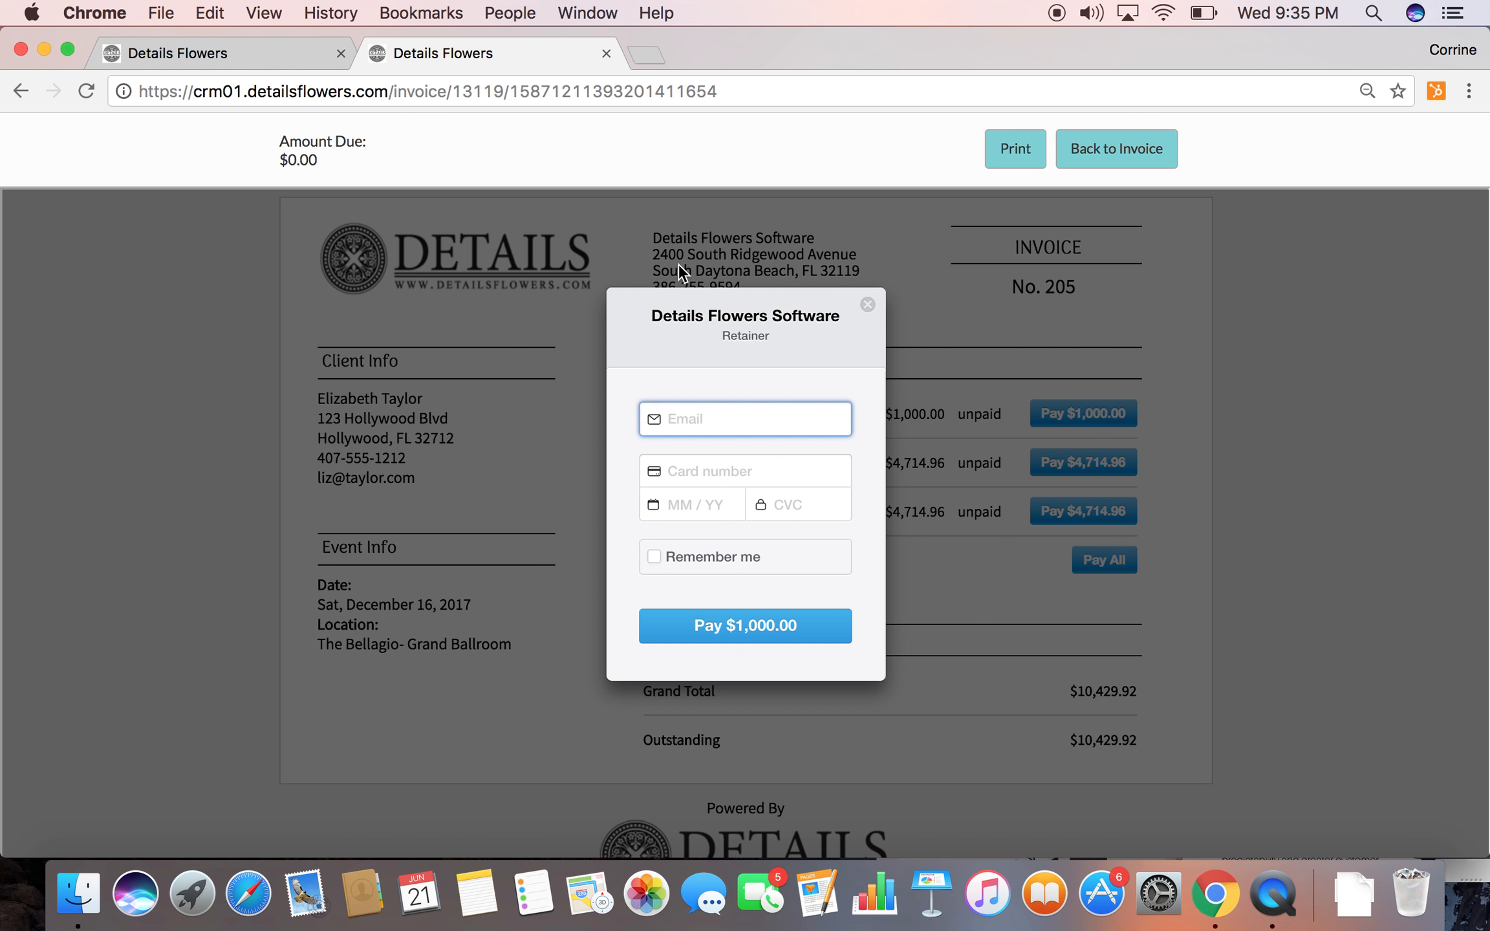
Open the event's executive summary PDF and review its client information, item quantities, payment terms and summary of expenses
left_click(196, 50)
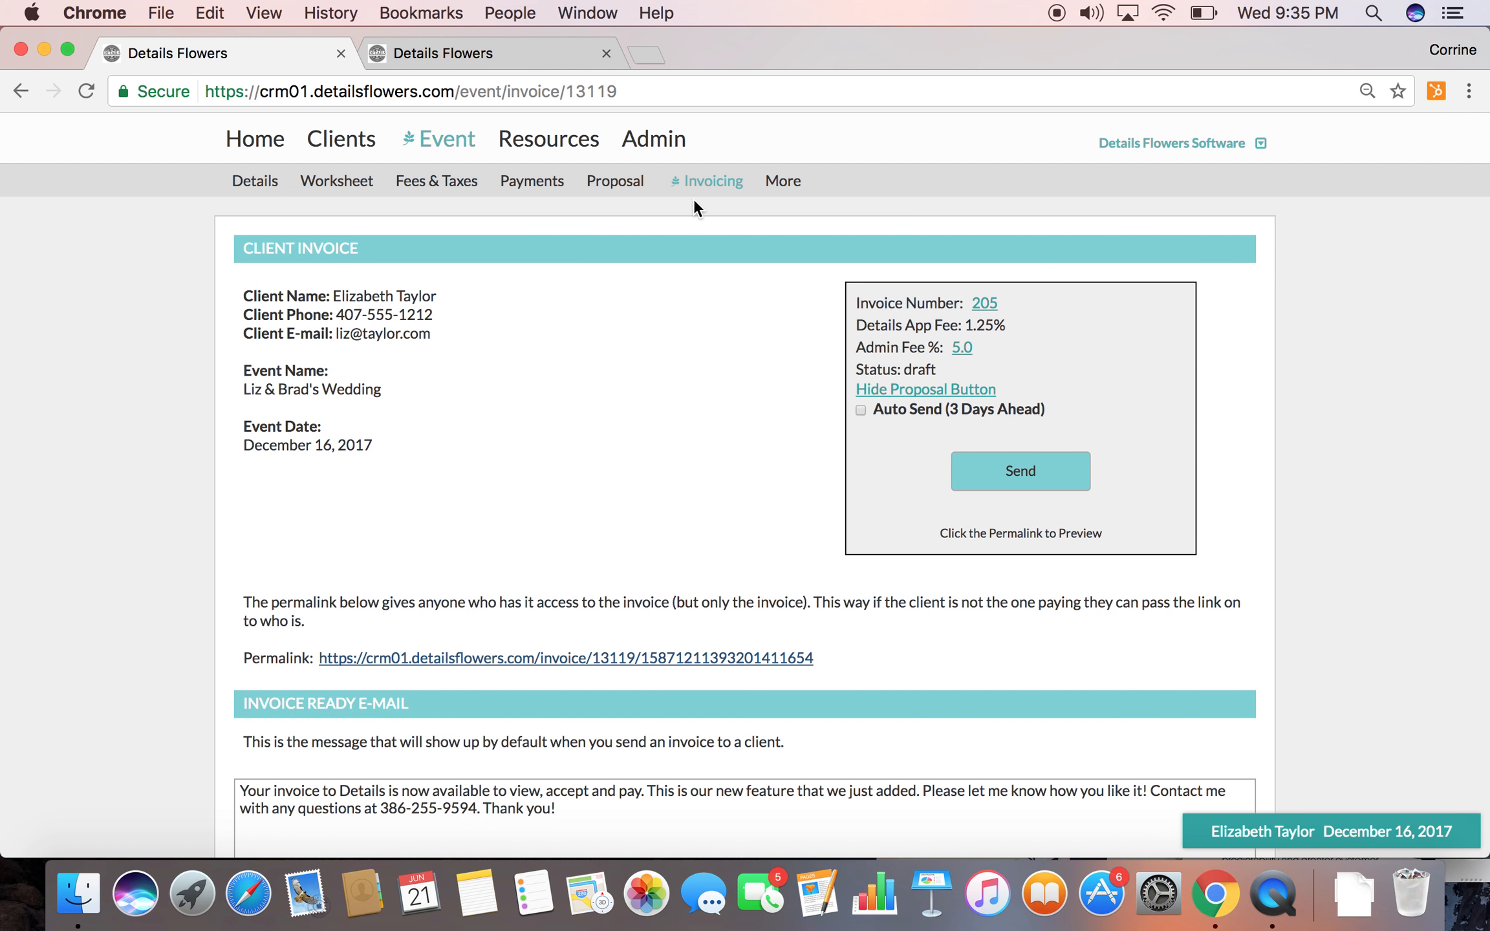
left_click(780, 183)
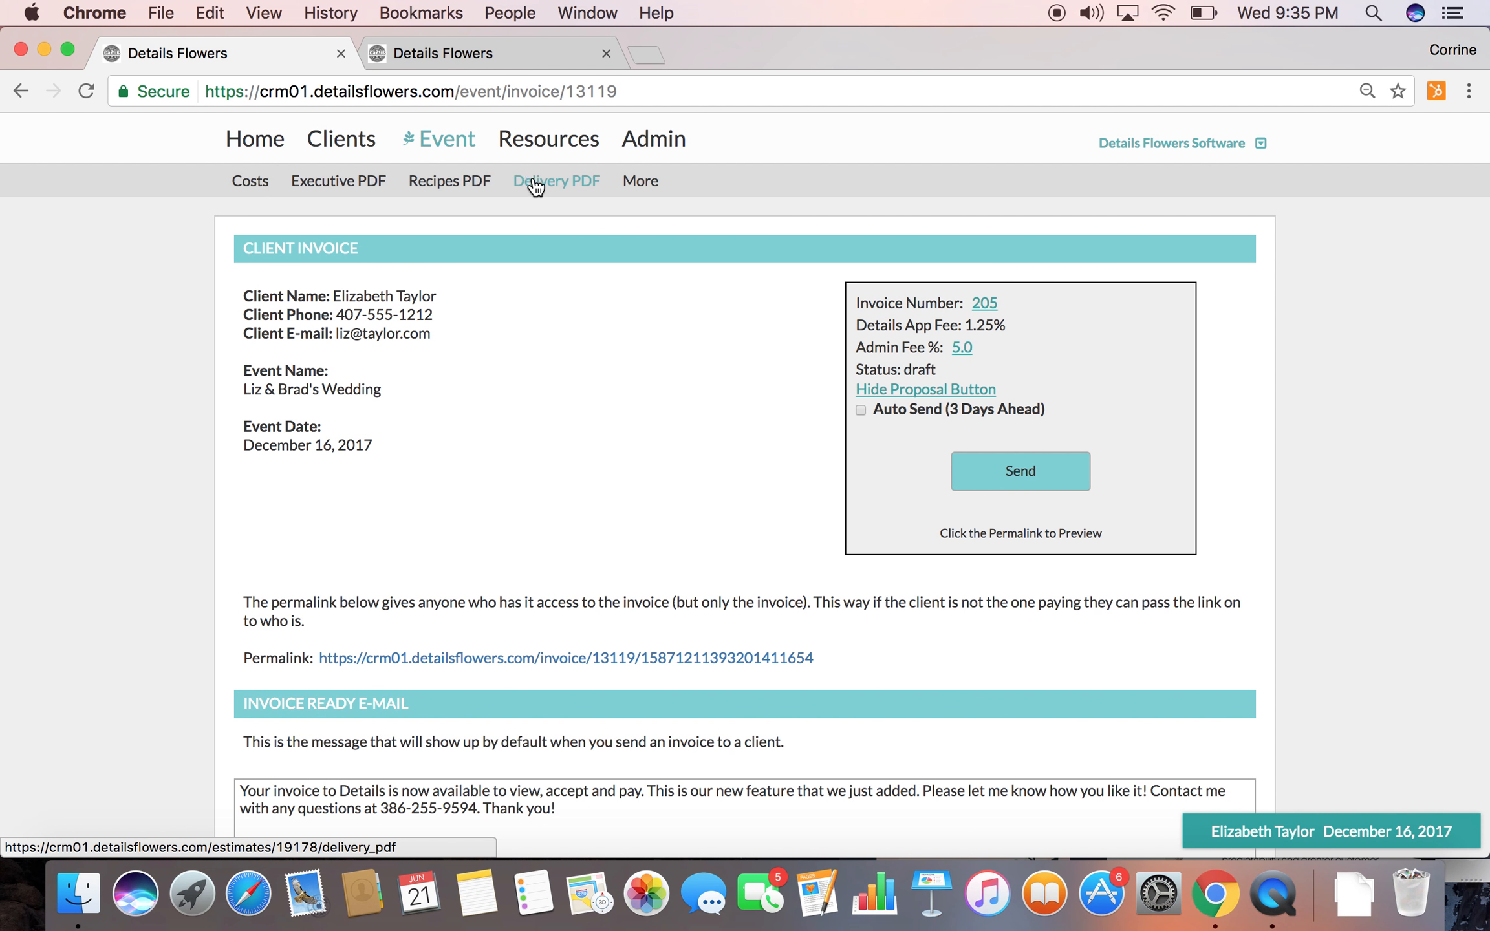
left_click(329, 183)
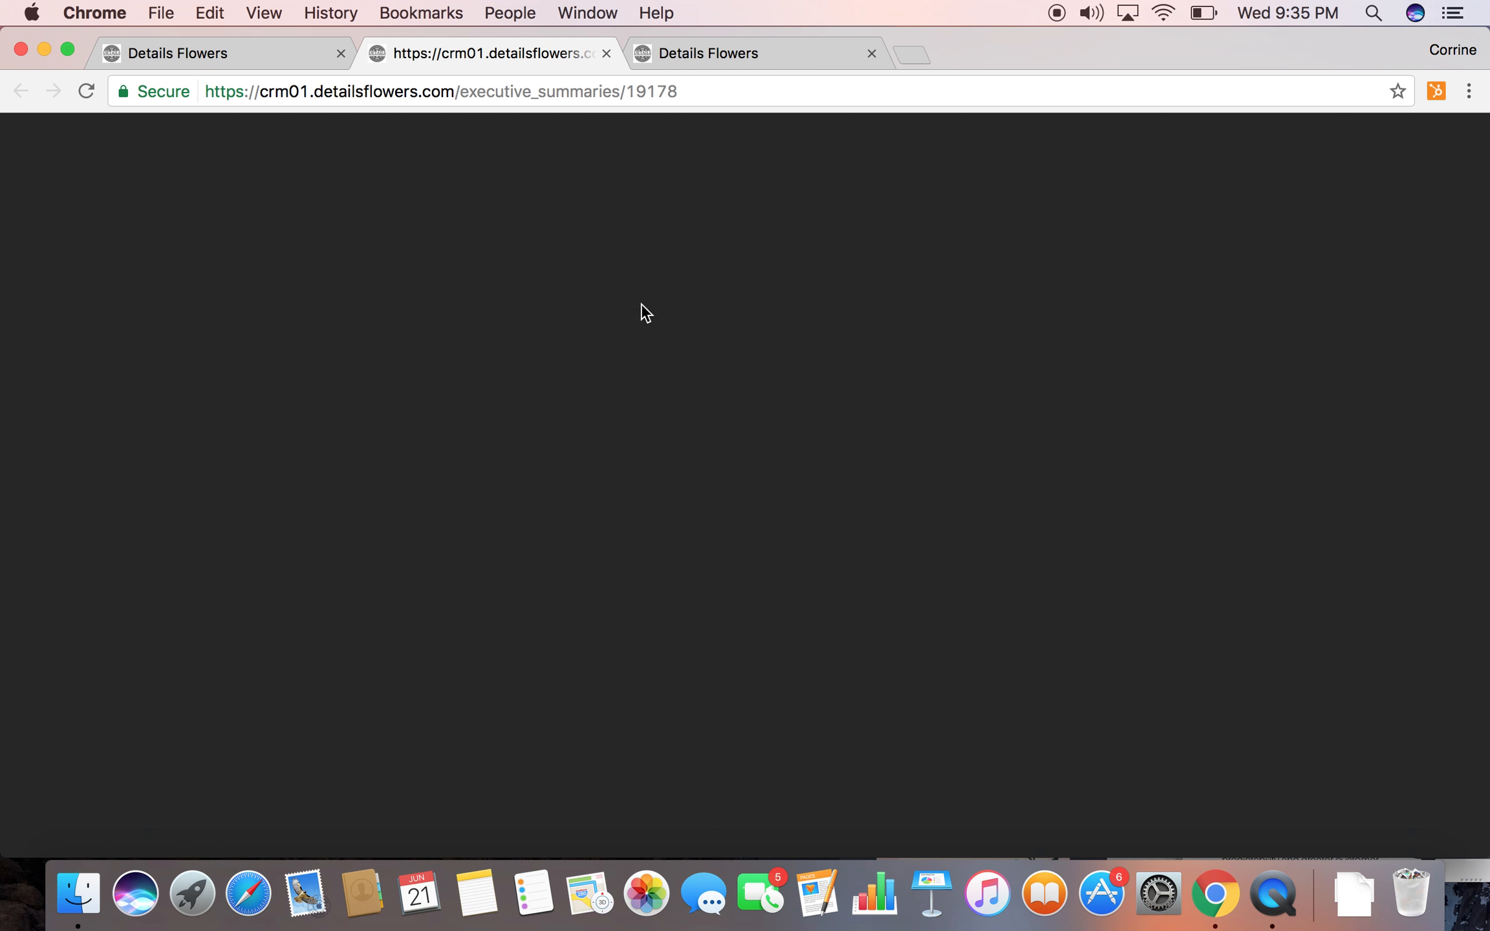
scroll(672, 429, "down", 5)
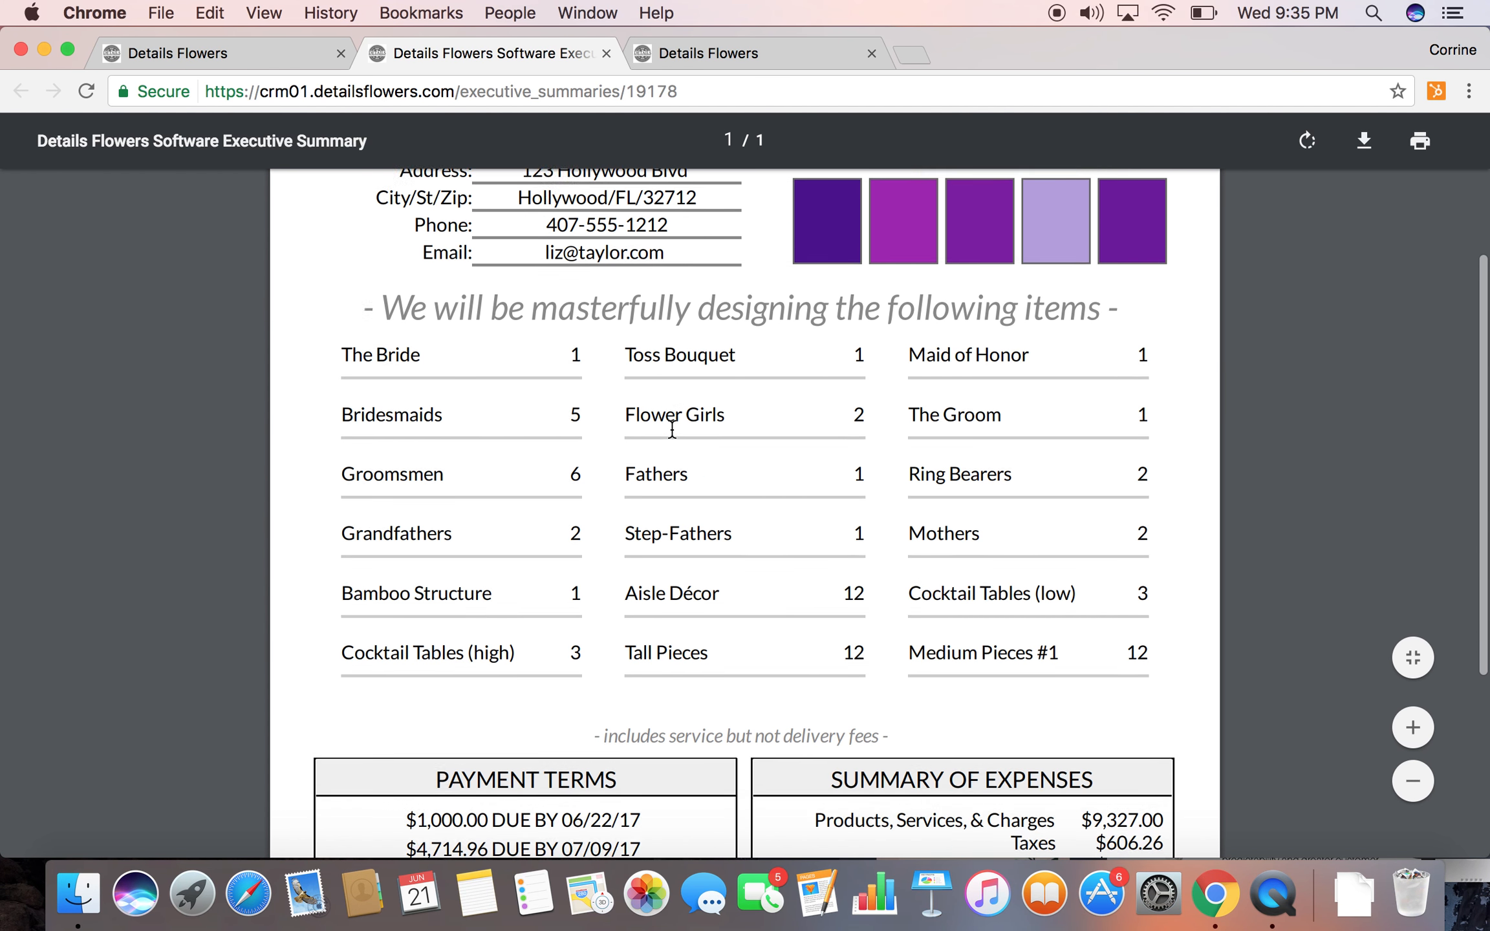
scroll(672, 428, "down", 6)
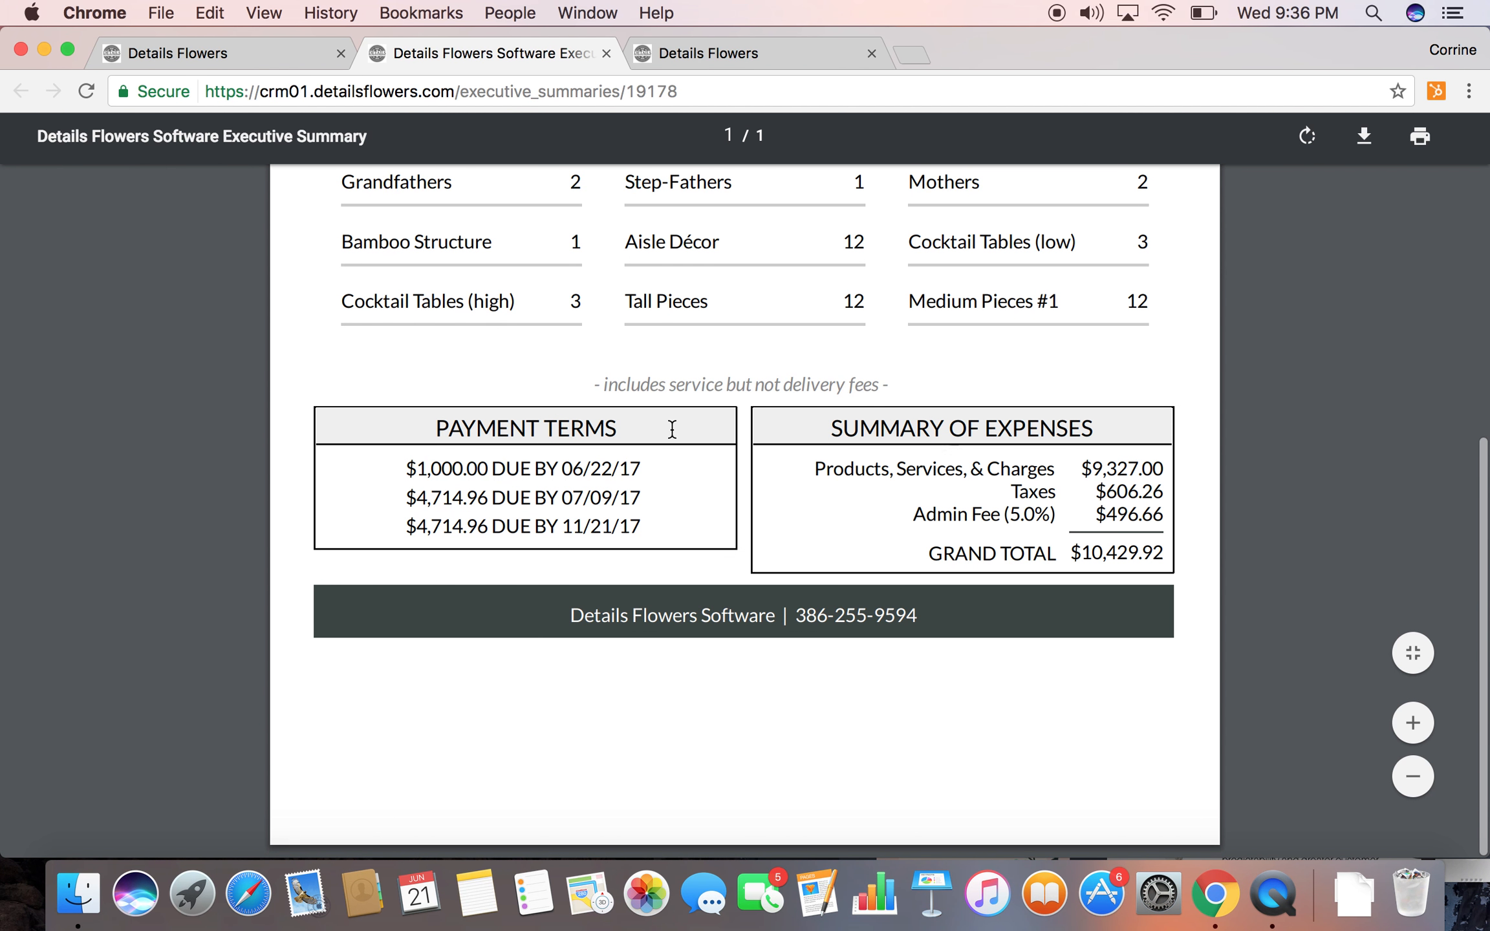
scroll(672, 428, "up", 10)
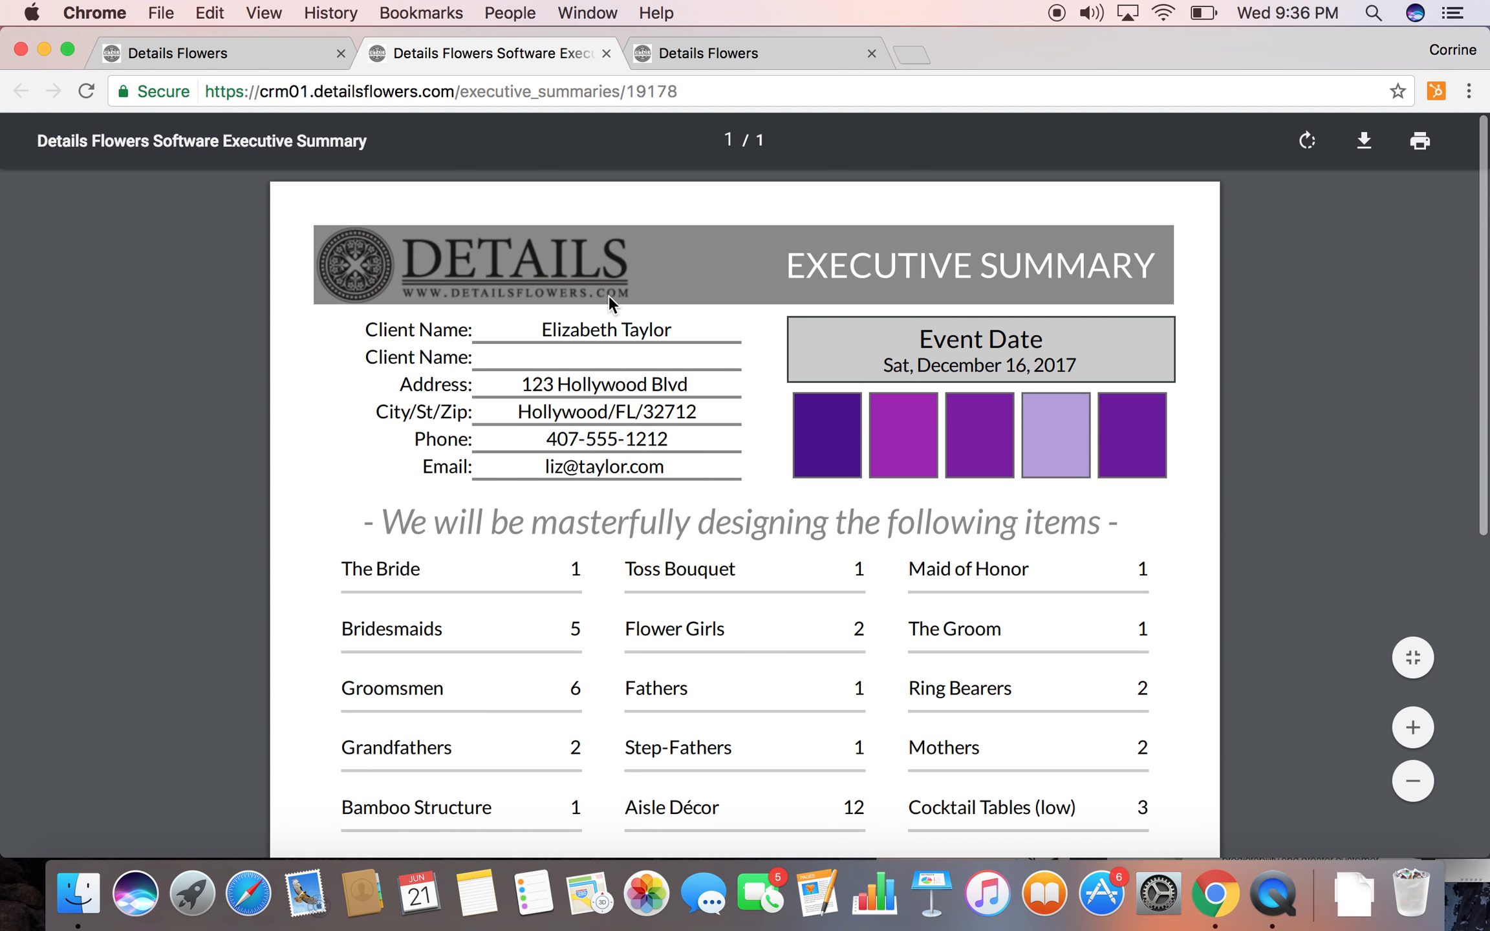
Return to the event's invoicing page and open the event's recipes PDF
left_click(265, 50)
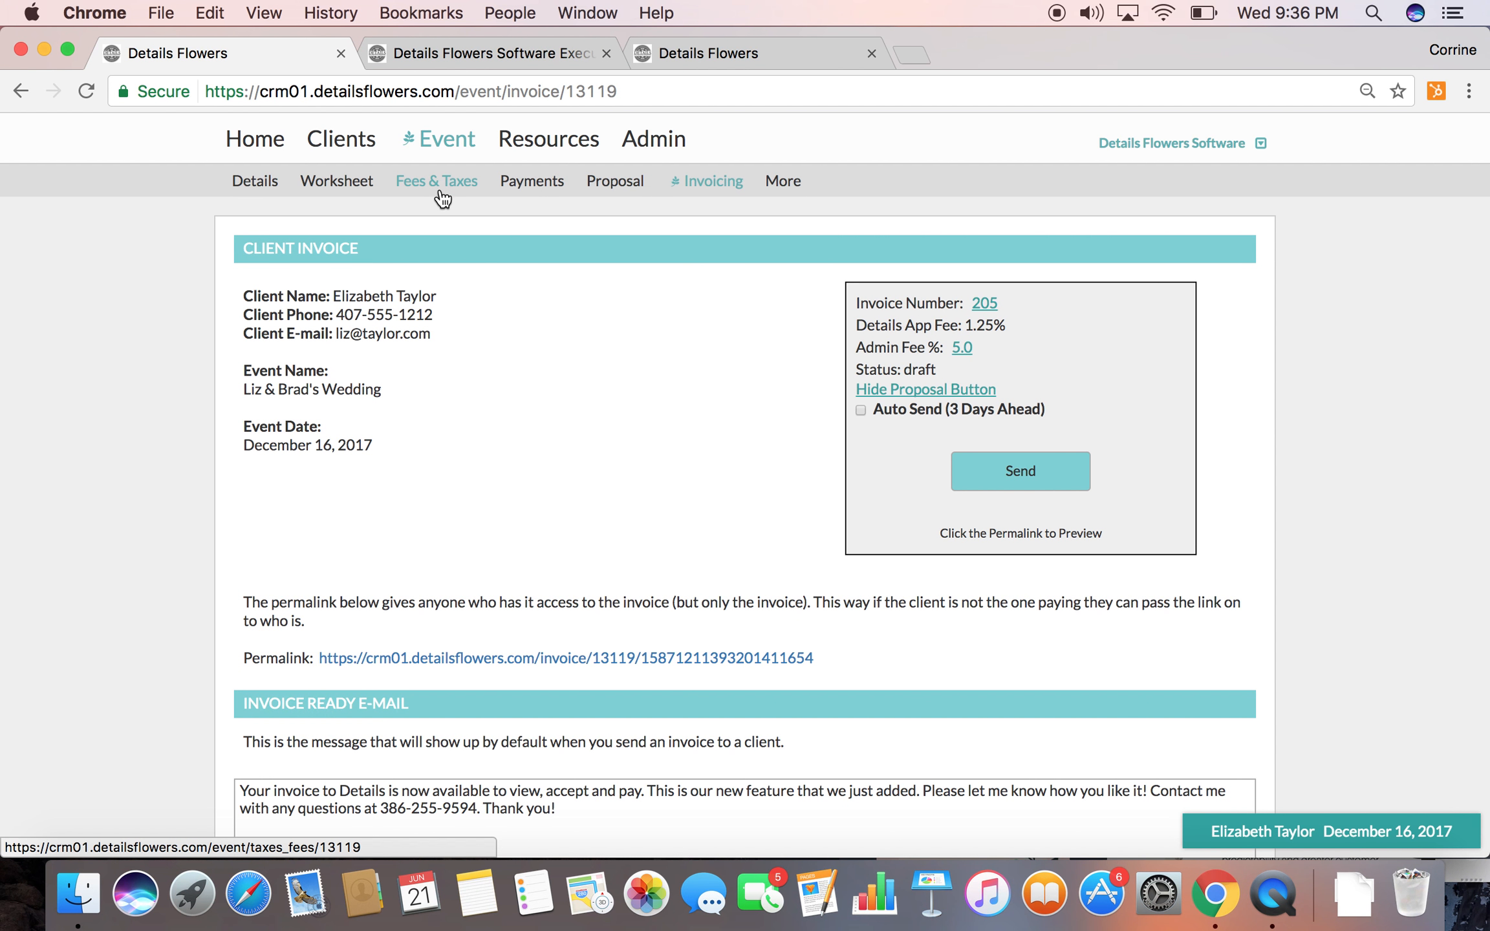
left_click(781, 182)
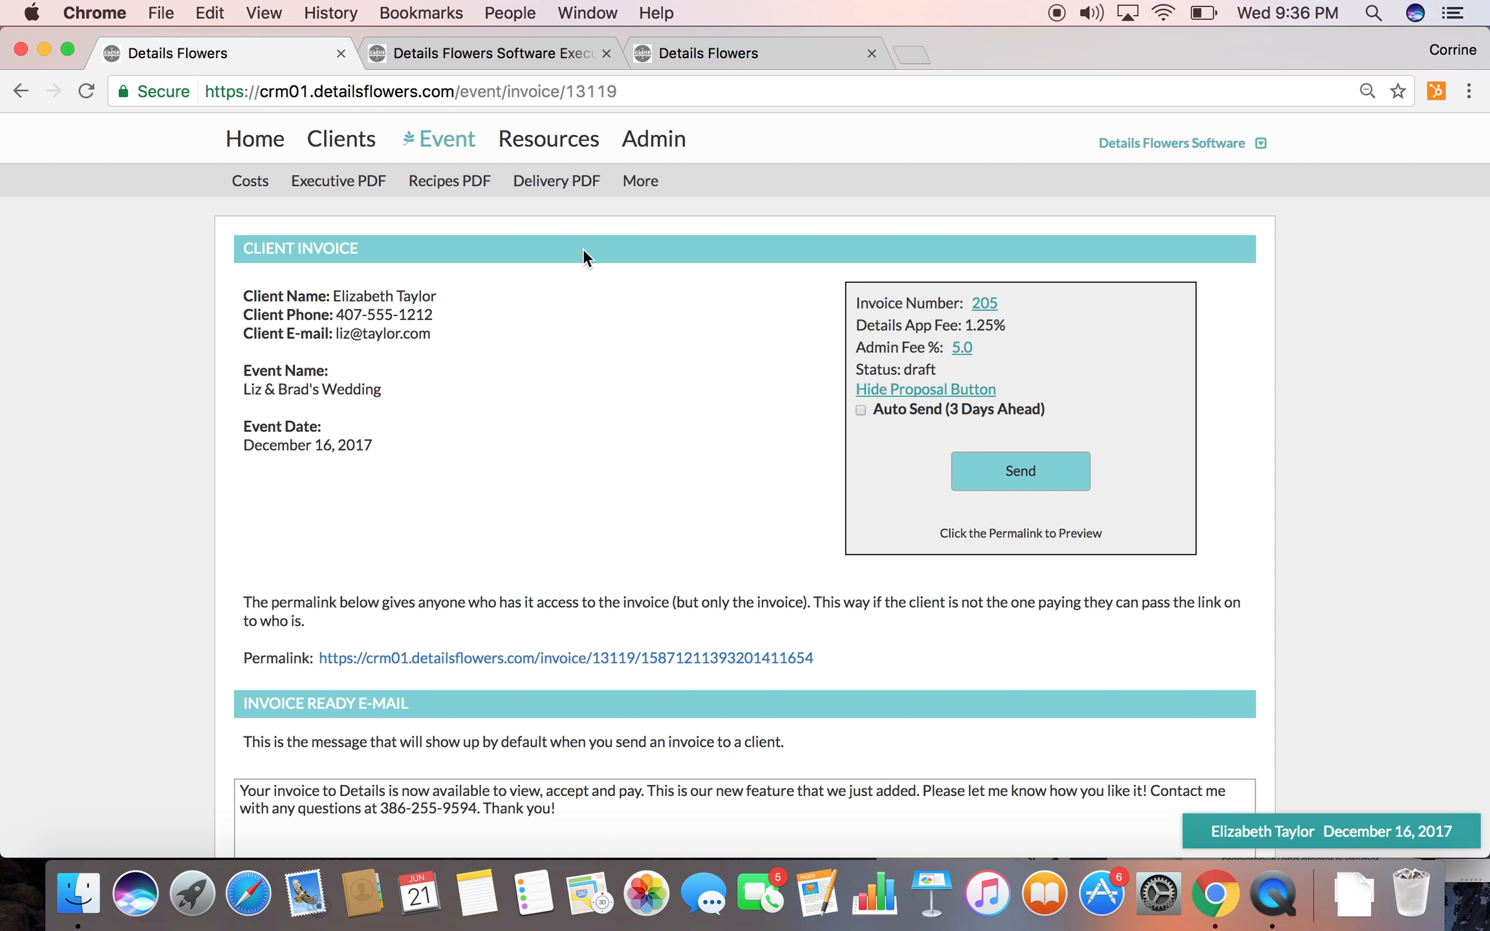
left_click(439, 182)
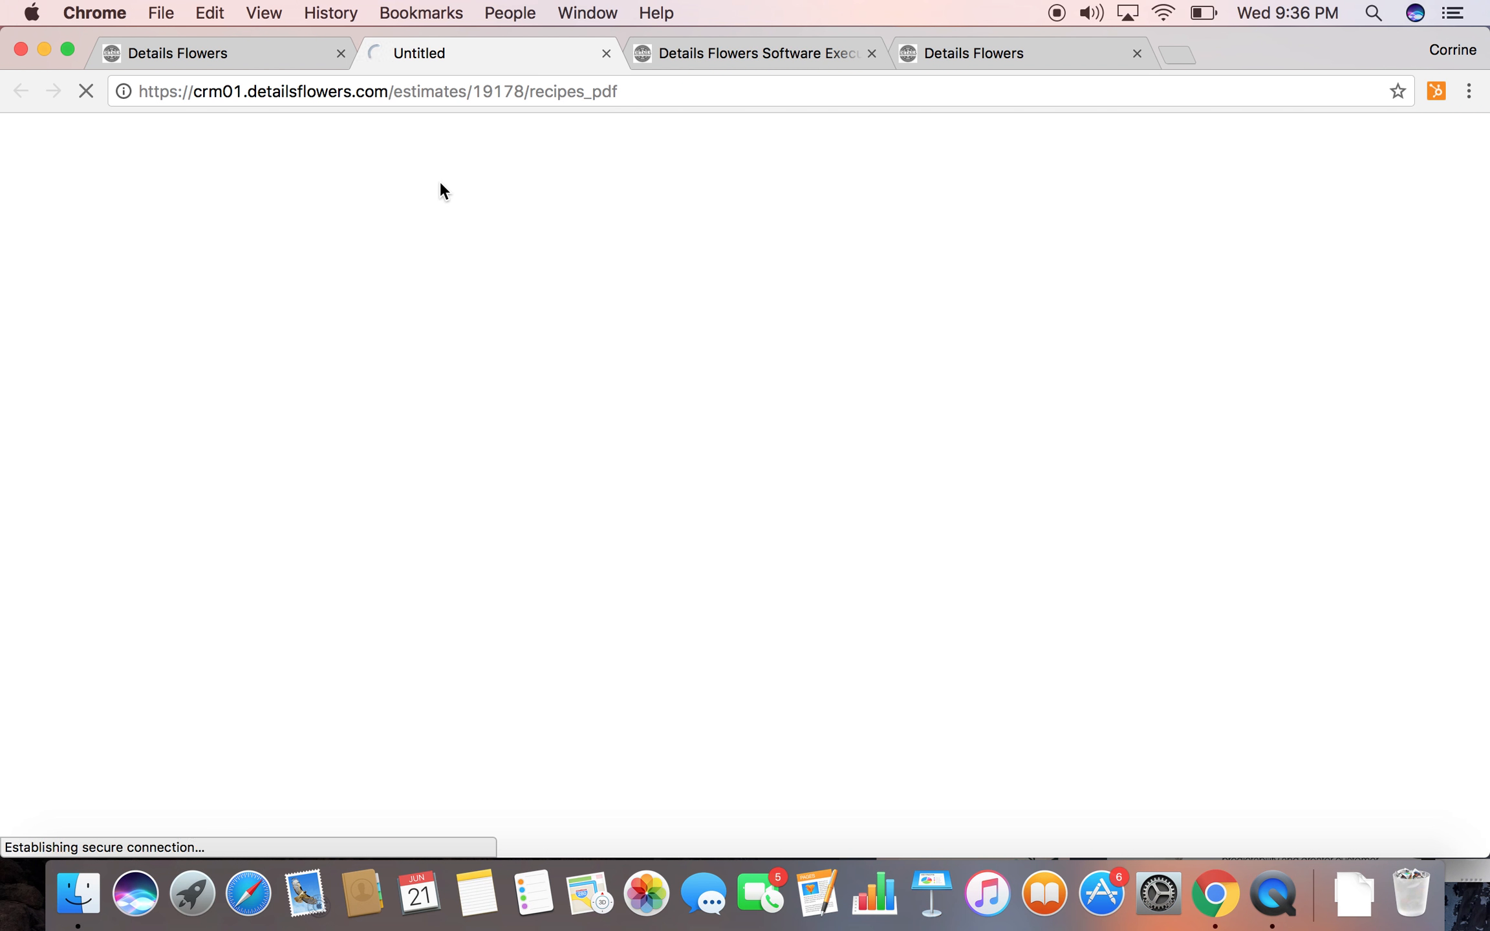
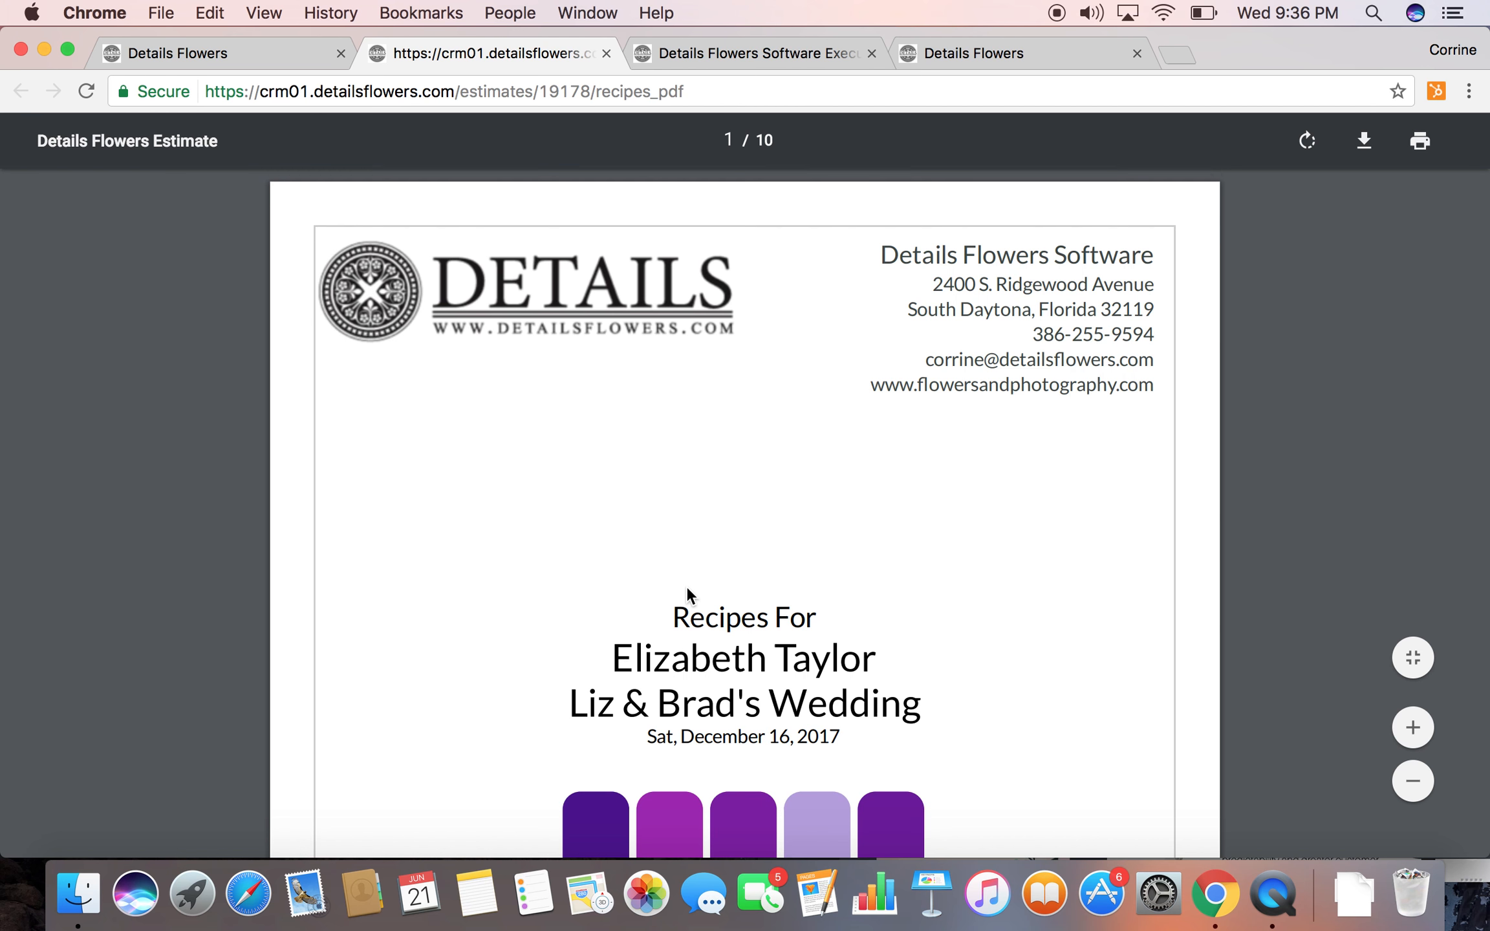
Examine the bride bouquet's flower quantities and notes in the recipes PDF, and continue through the pages to the corsages
scroll(691, 595, "down", 3)
scroll(691, 595, "down", 10)
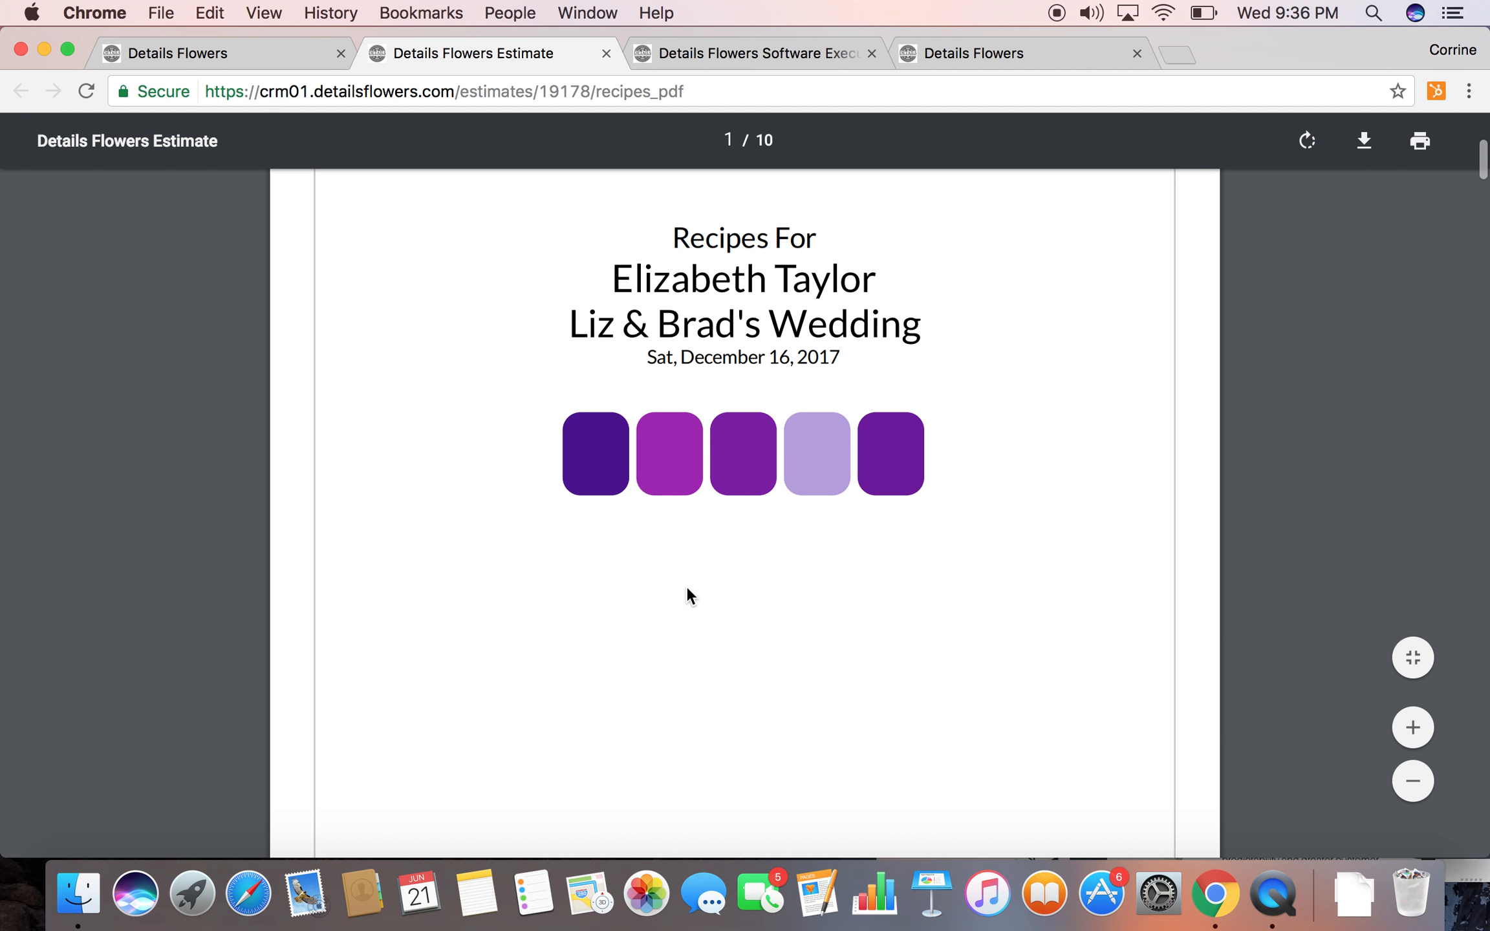
scroll(691, 595, "down", 6)
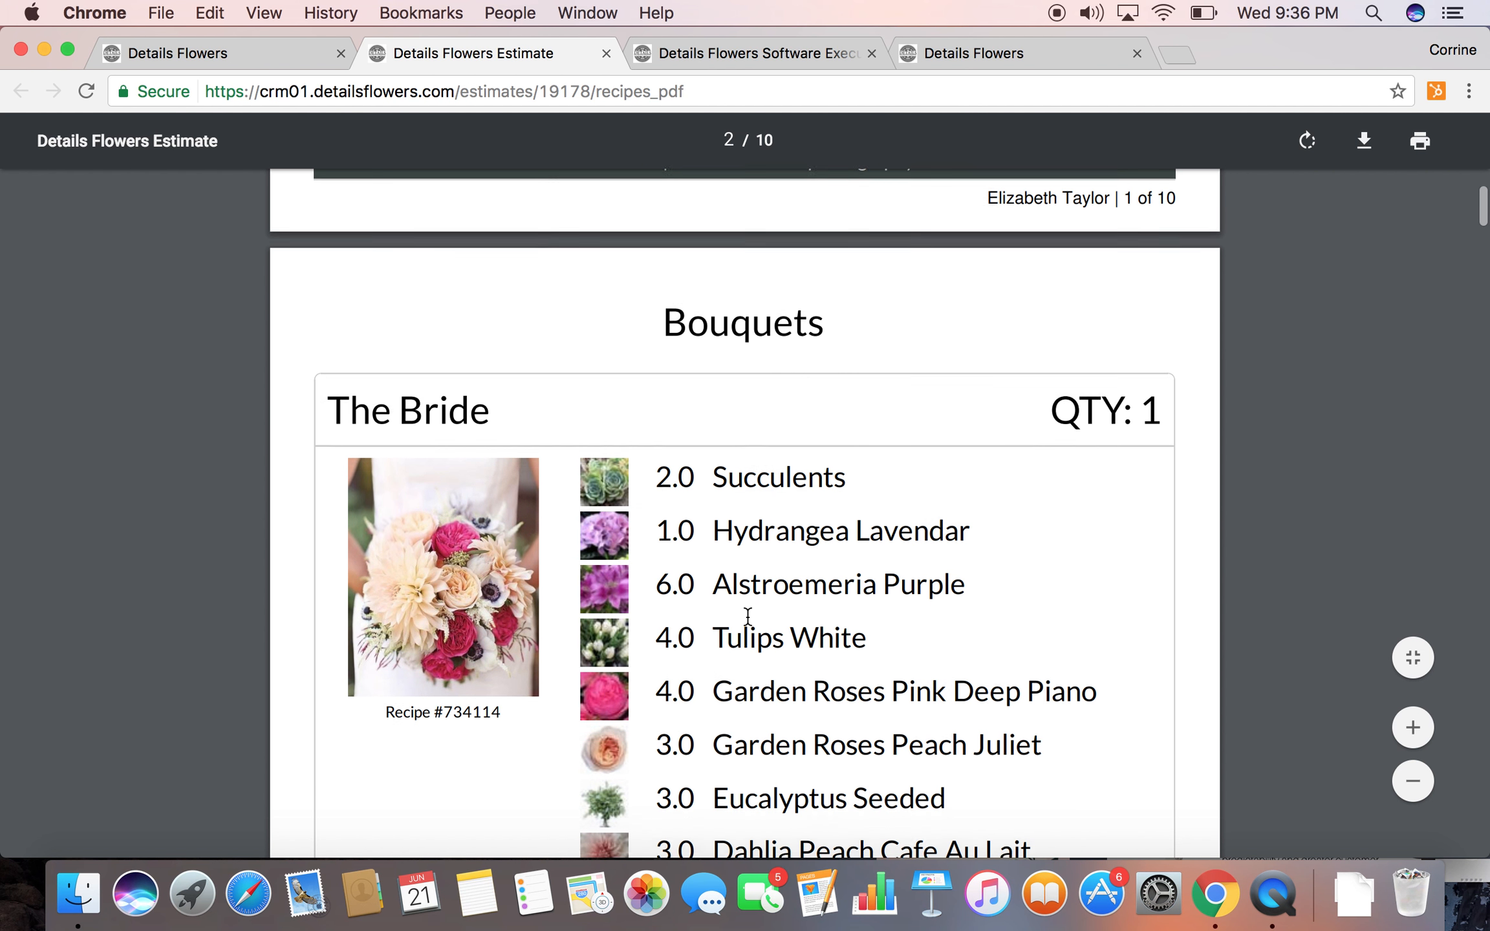
scroll(747, 612, "down", 2)
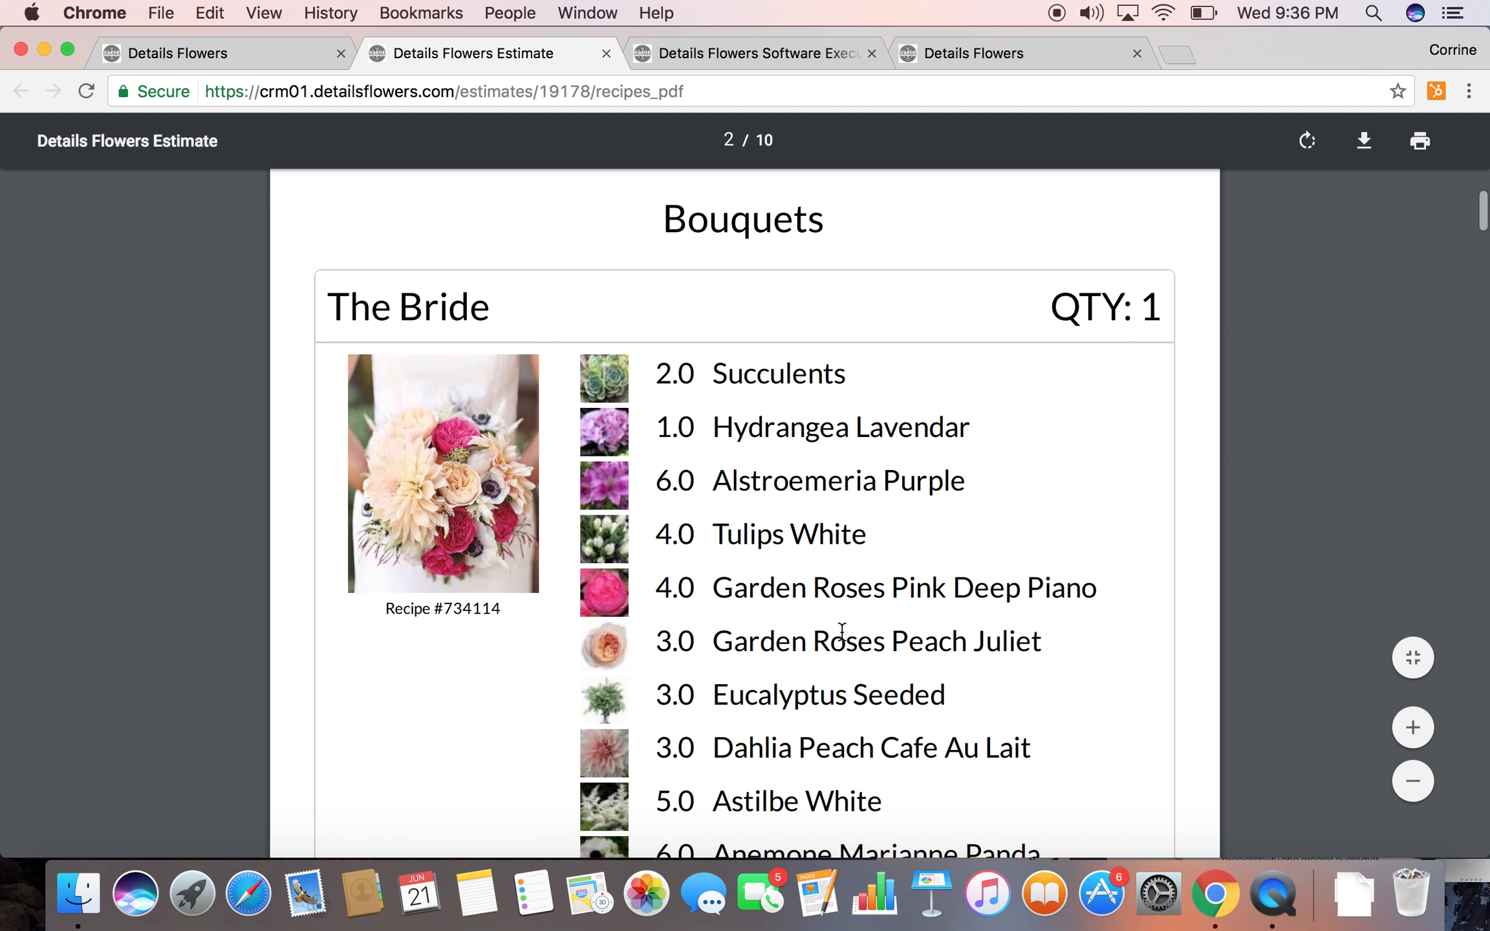
scroll(841, 631, "down", 5)
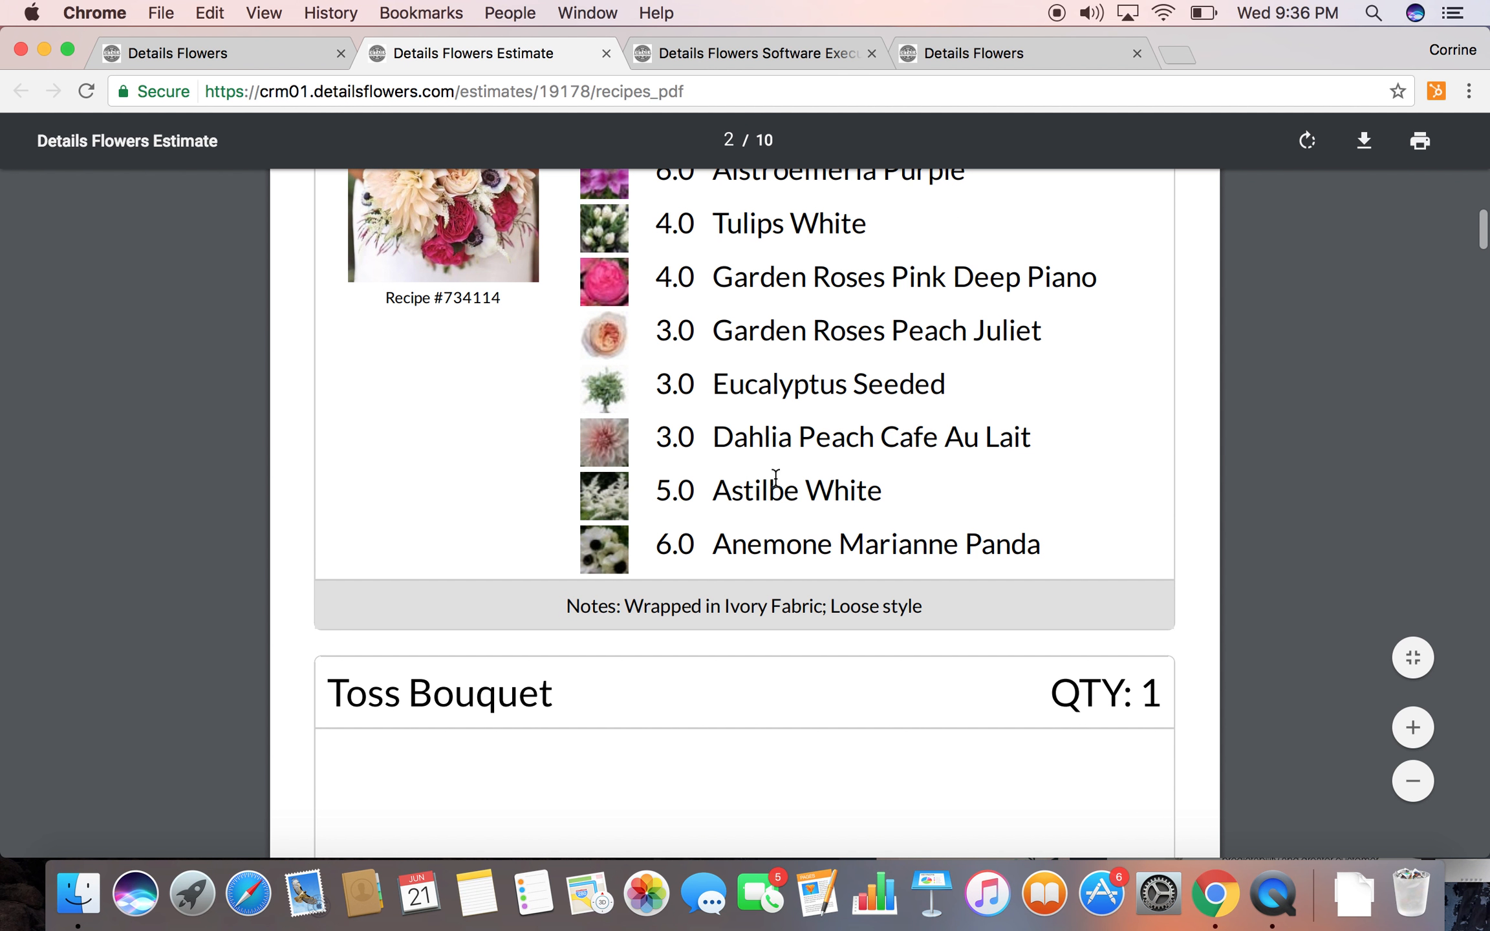
scroll(766, 535, "down", 1)
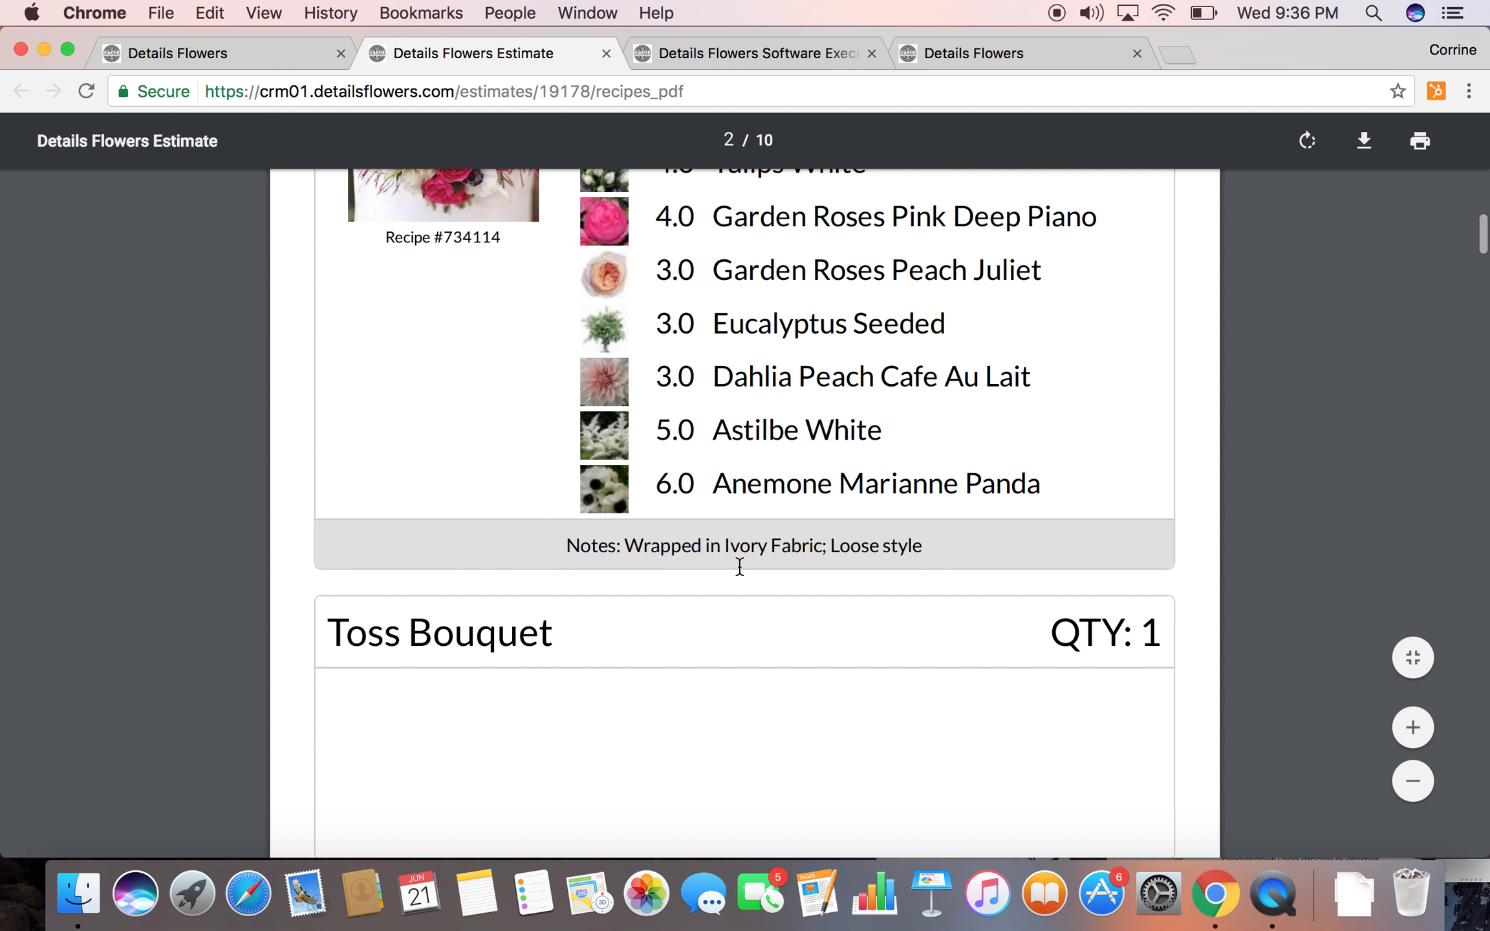
scroll(739, 566, "down", 20)
scroll(739, 567, "down", 20)
scroll(739, 569, "down", 15)
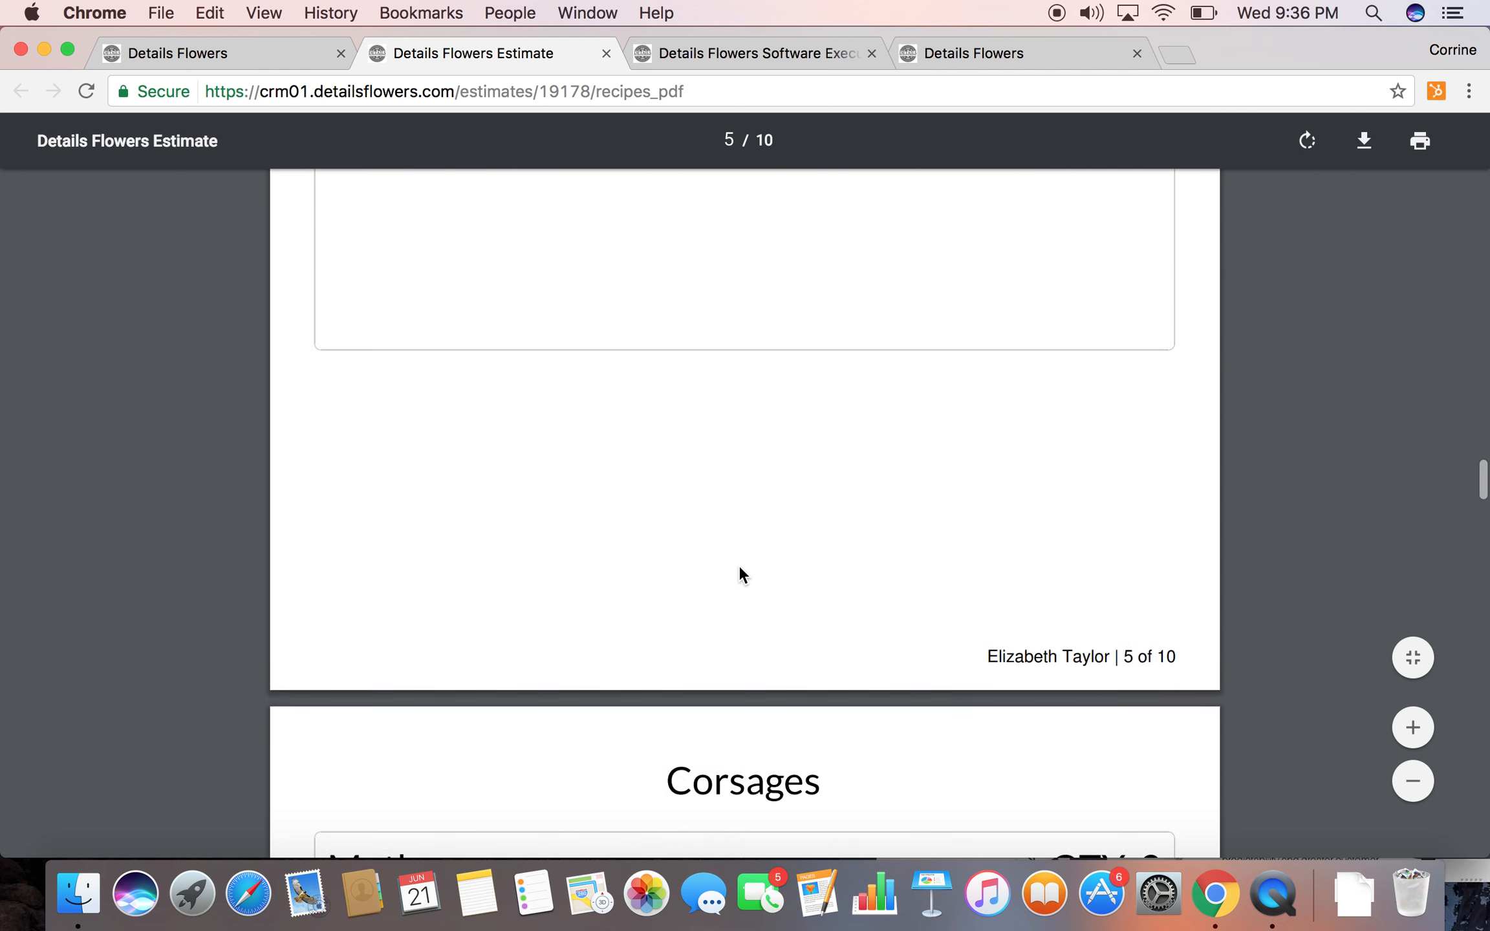
Examine the cocktail table and tall centerpiece recipes on pages 8 and 9 of the recipes PDF
scroll(739, 573, "down", 20)
scroll(741, 573, "down", 20)
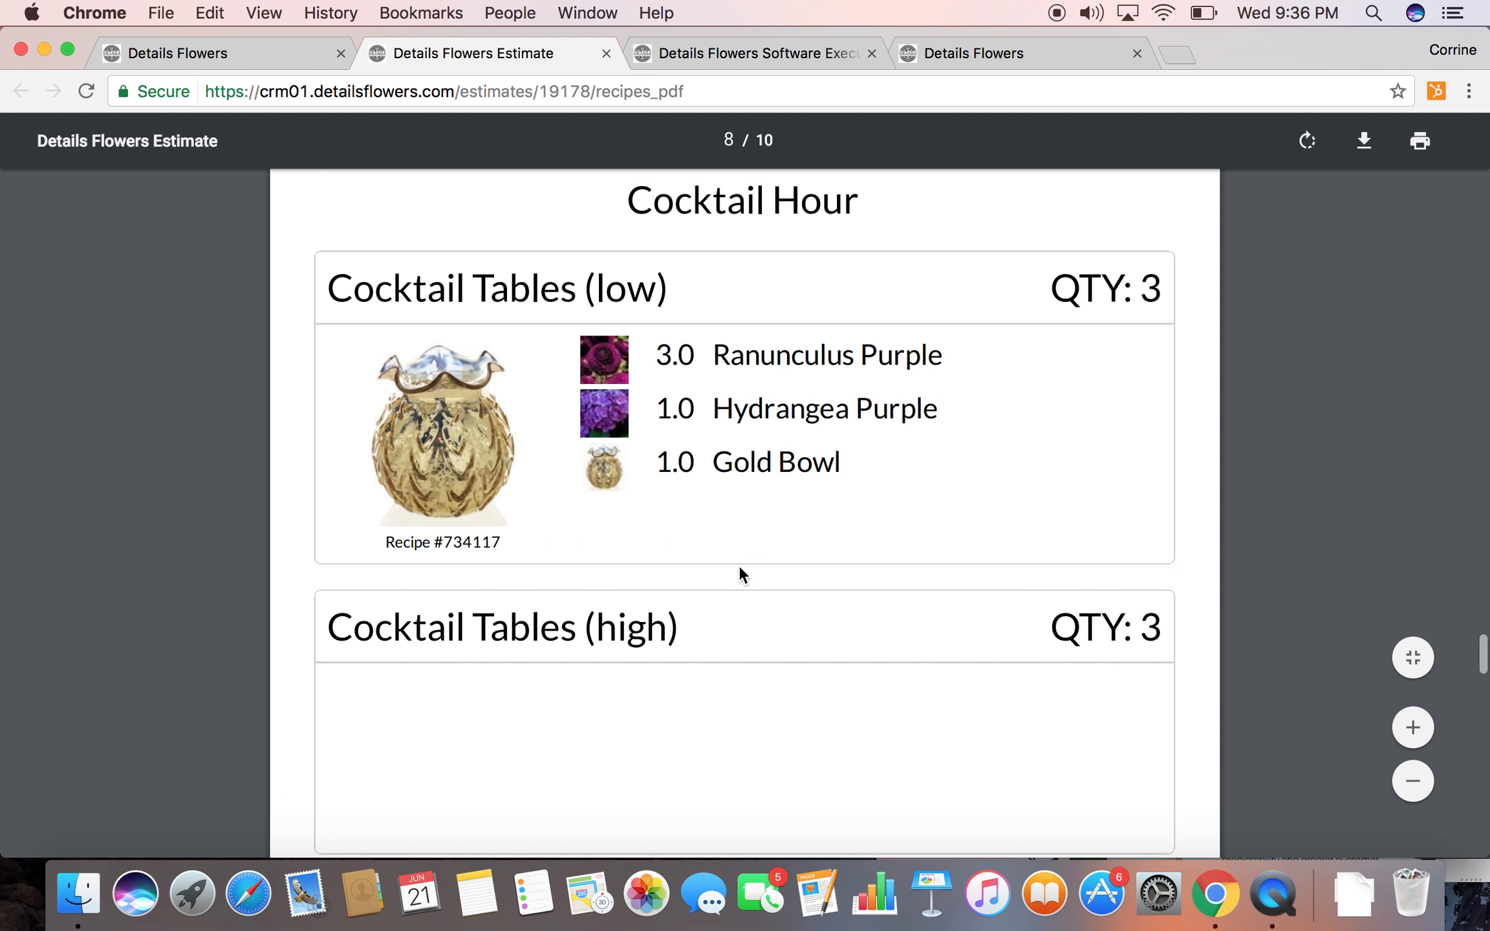
scroll(741, 574, "up", 2)
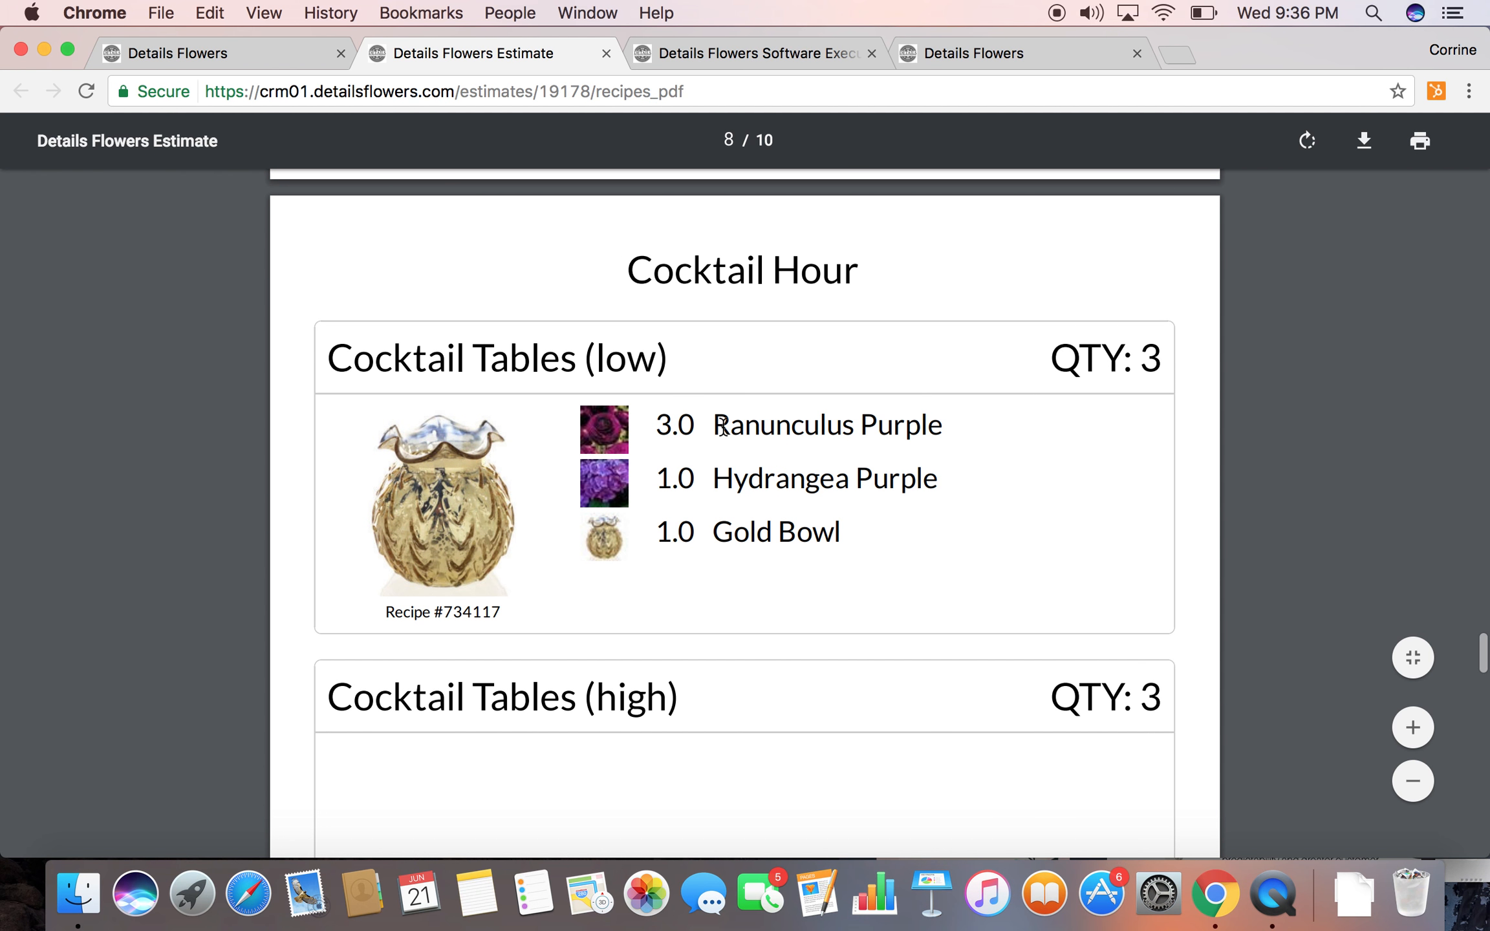
scroll(675, 637, "down", 20)
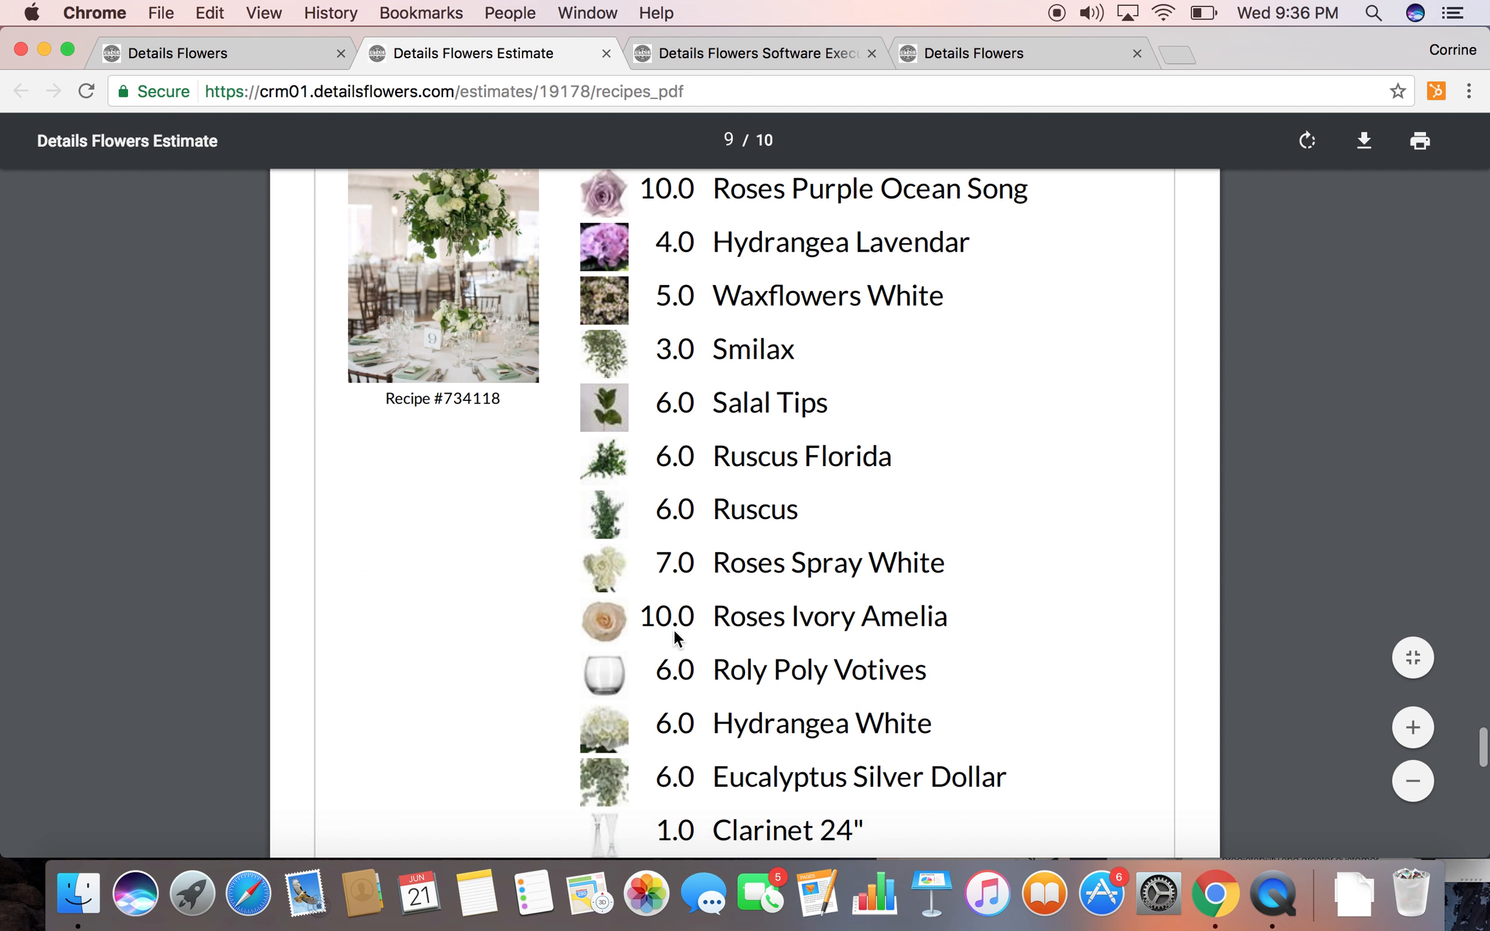
scroll(675, 633, "up", 4)
scroll(674, 633, "down", 8)
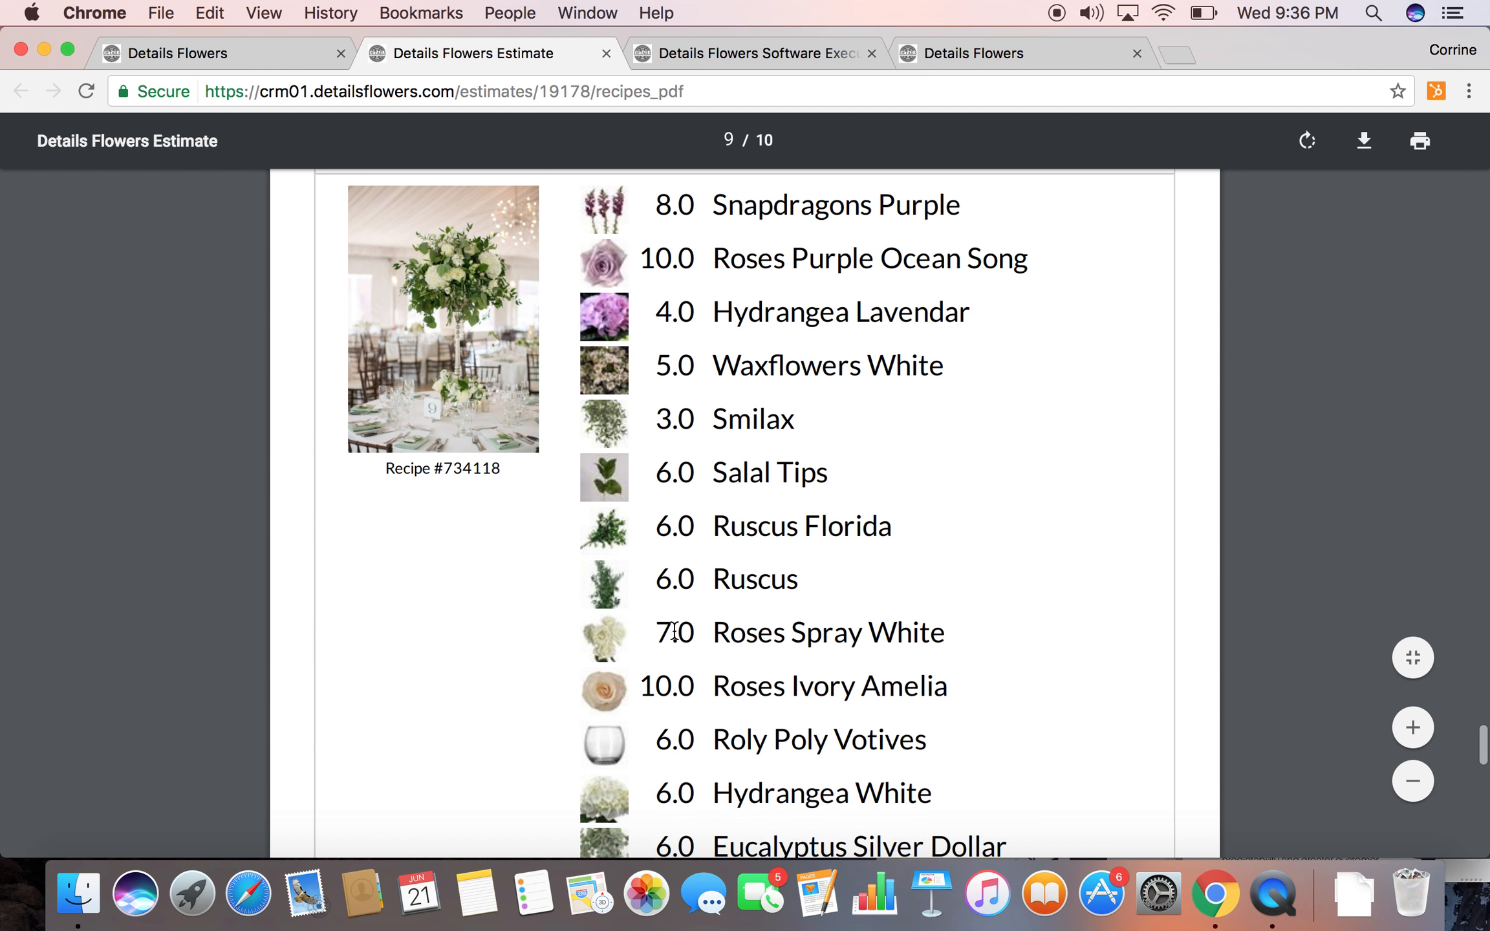
scroll(675, 633, "down", 2)
Return to the event's invoicing page and open the event's delivery PDF
left_click(242, 48)
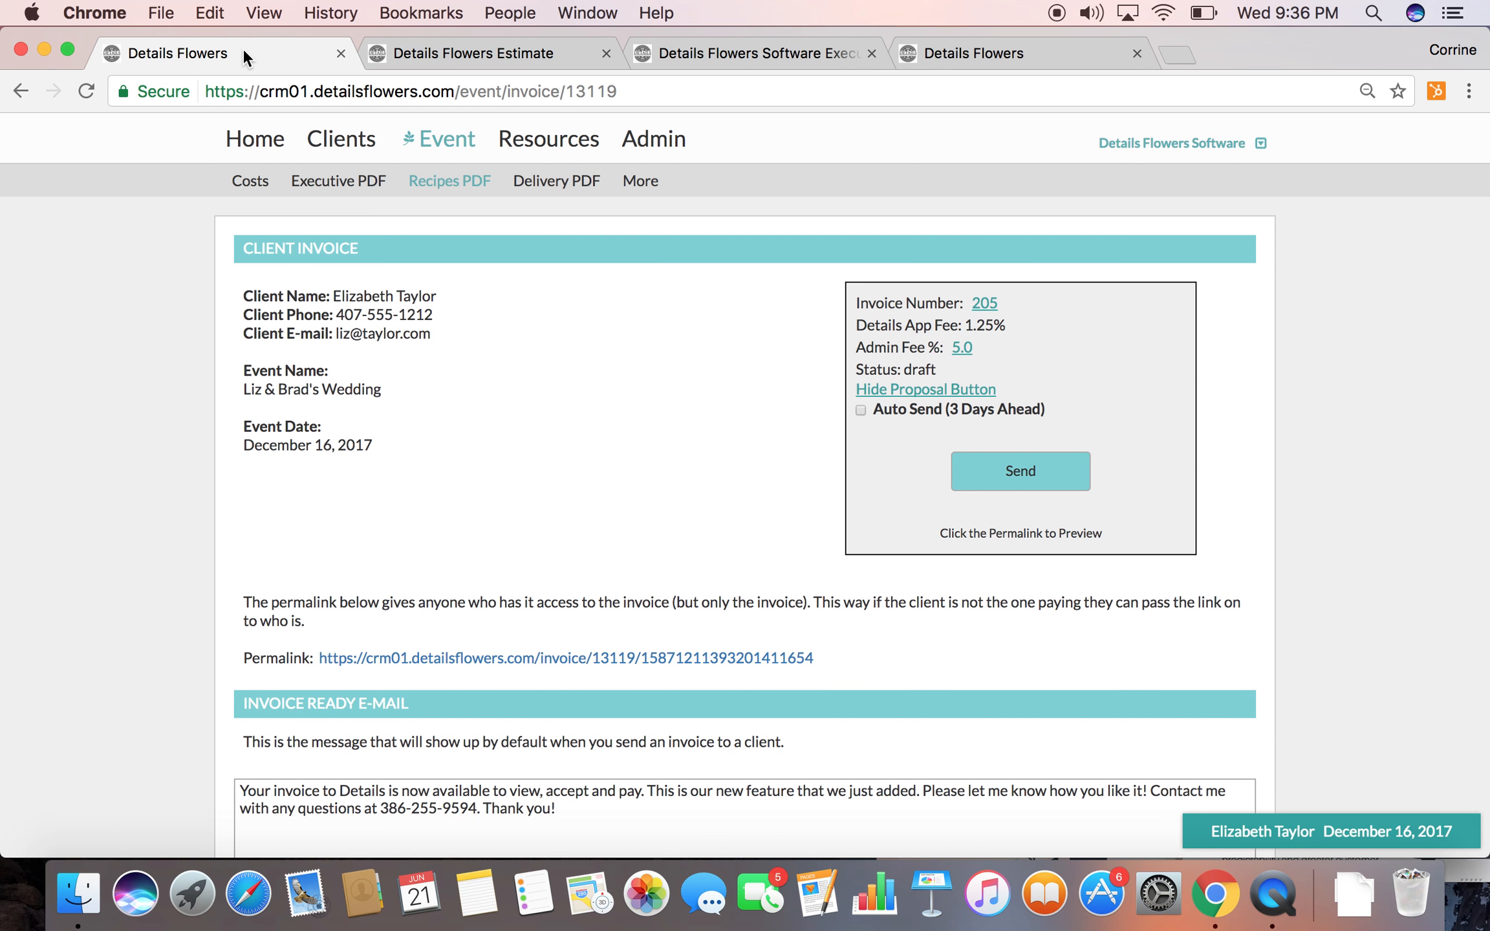
left_click(785, 183)
left_click(554, 182)
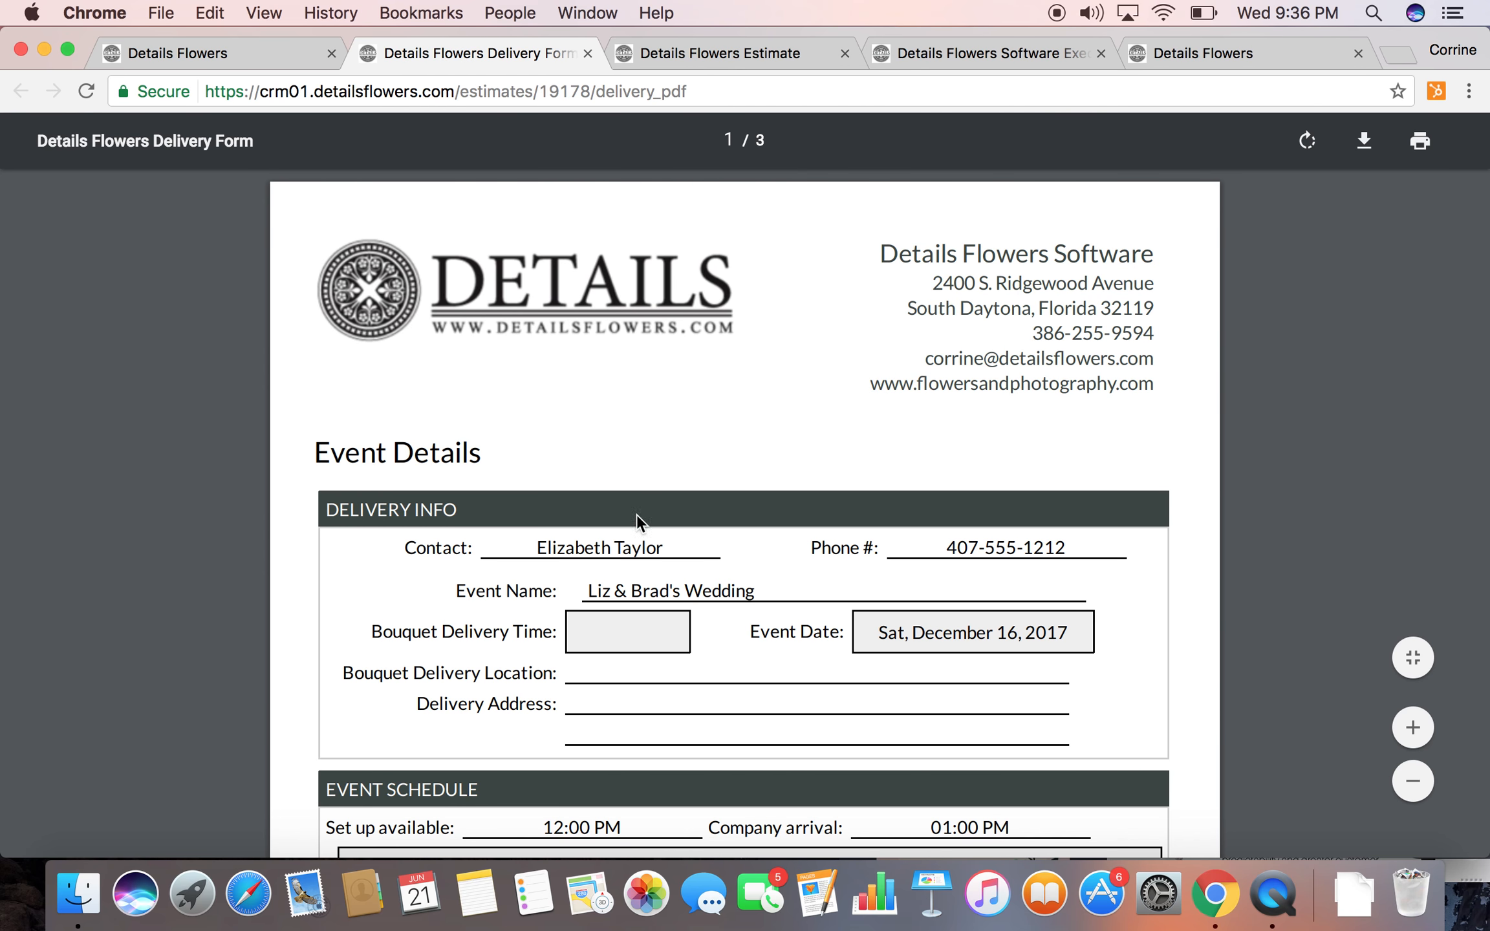
Review the delivery form's event schedule, item checklists, delivery confirmation and rental pick-up checklist
scroll(646, 607, "down", 7)
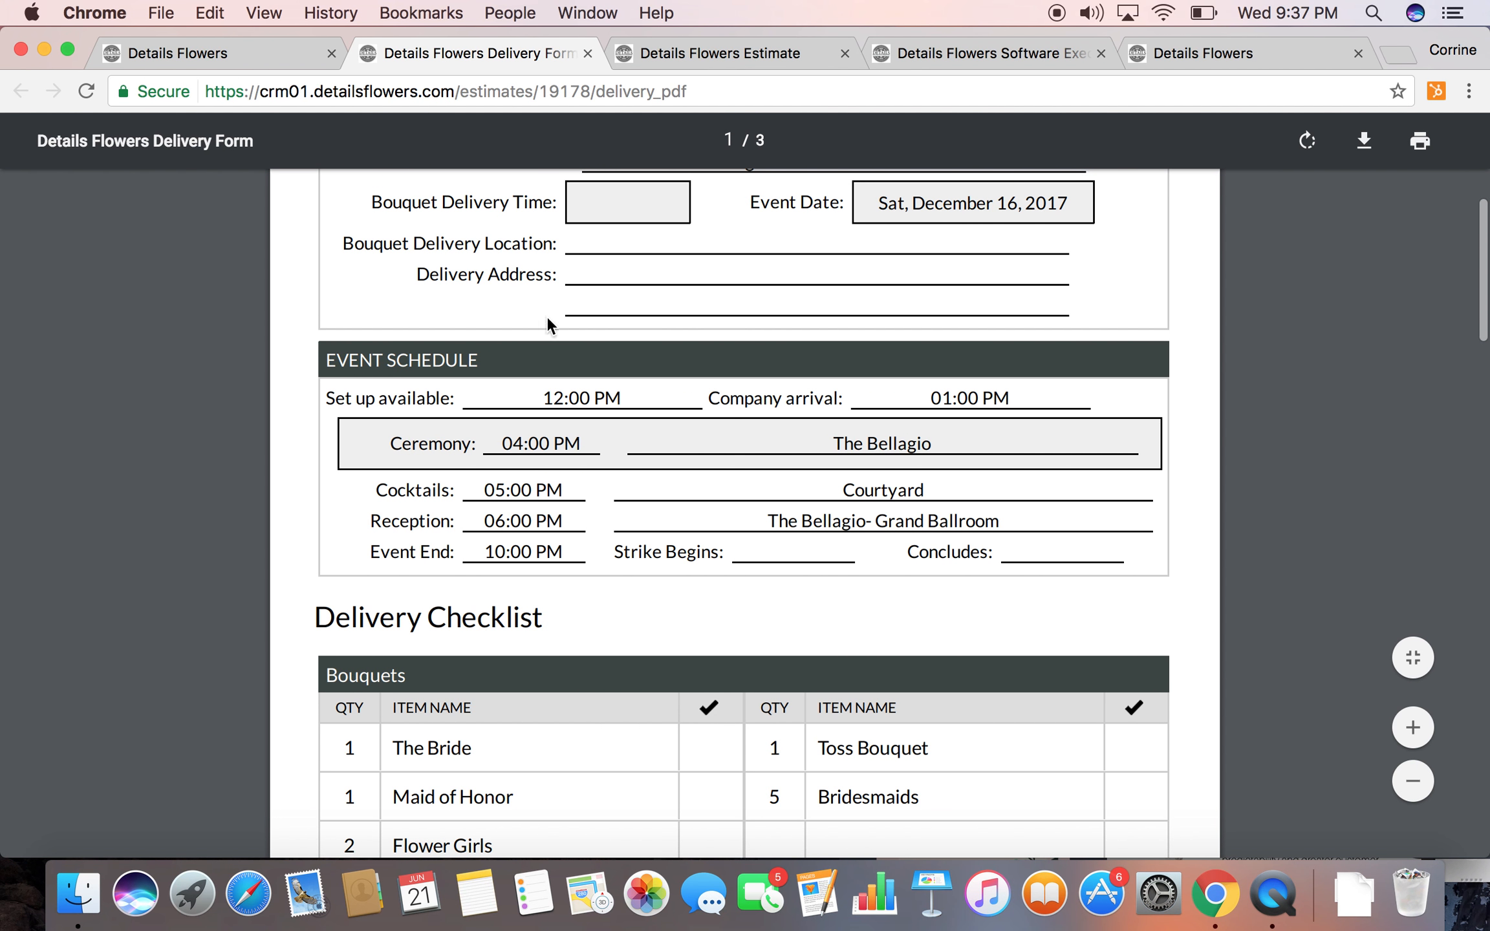
scroll(550, 337, "up", 3)
scroll(565, 408, "down", 4)
scroll(568, 421, "down", 2)
scroll(653, 610, "down", 8)
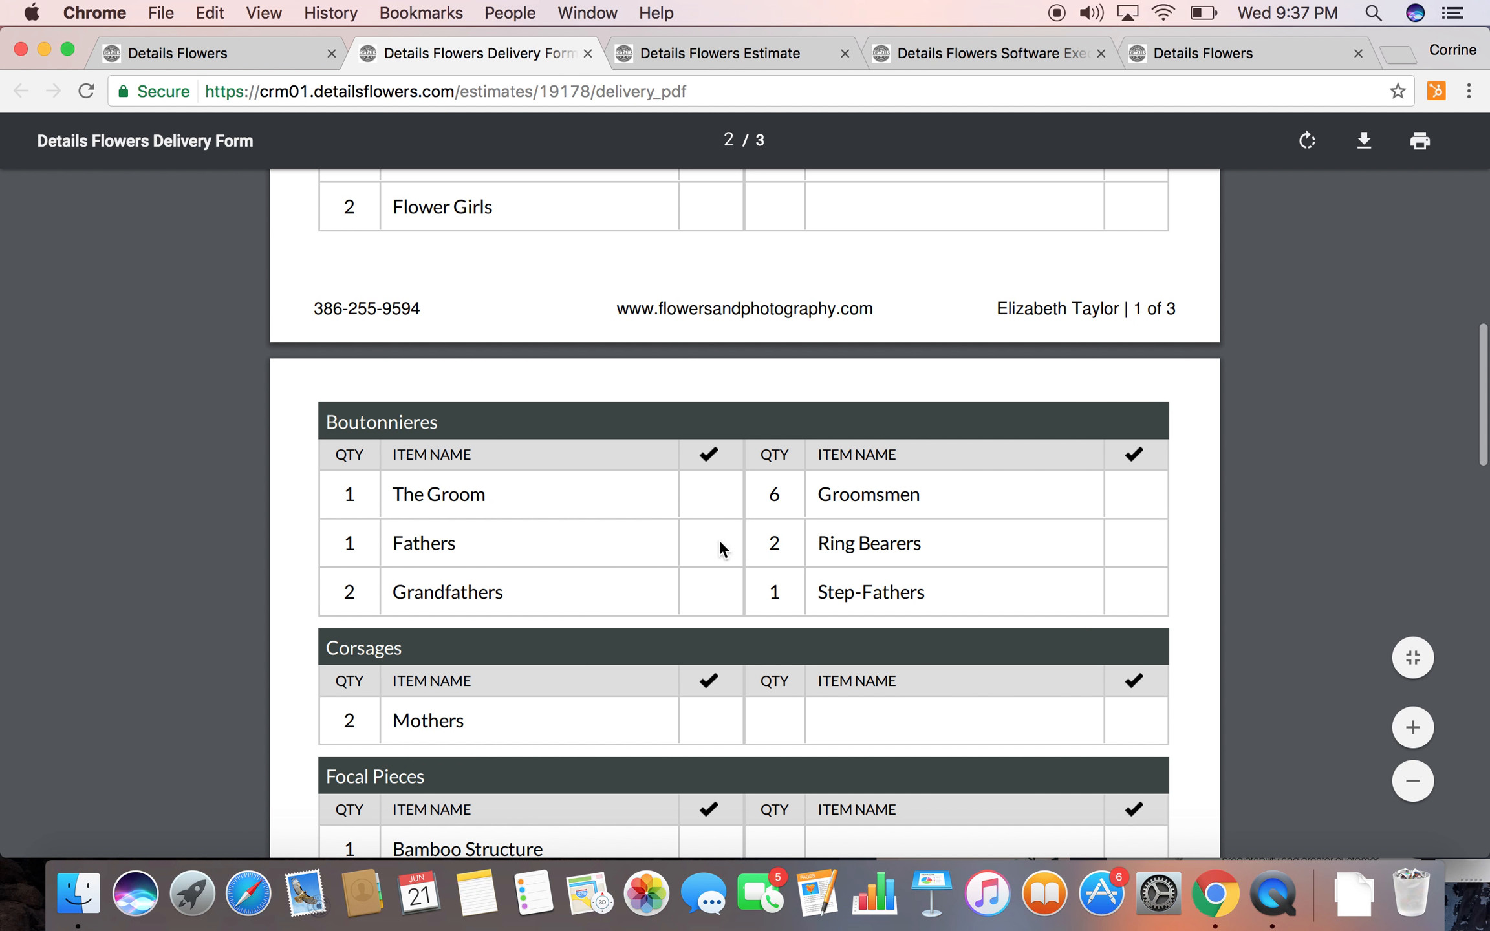
scroll(718, 596, "down", 5)
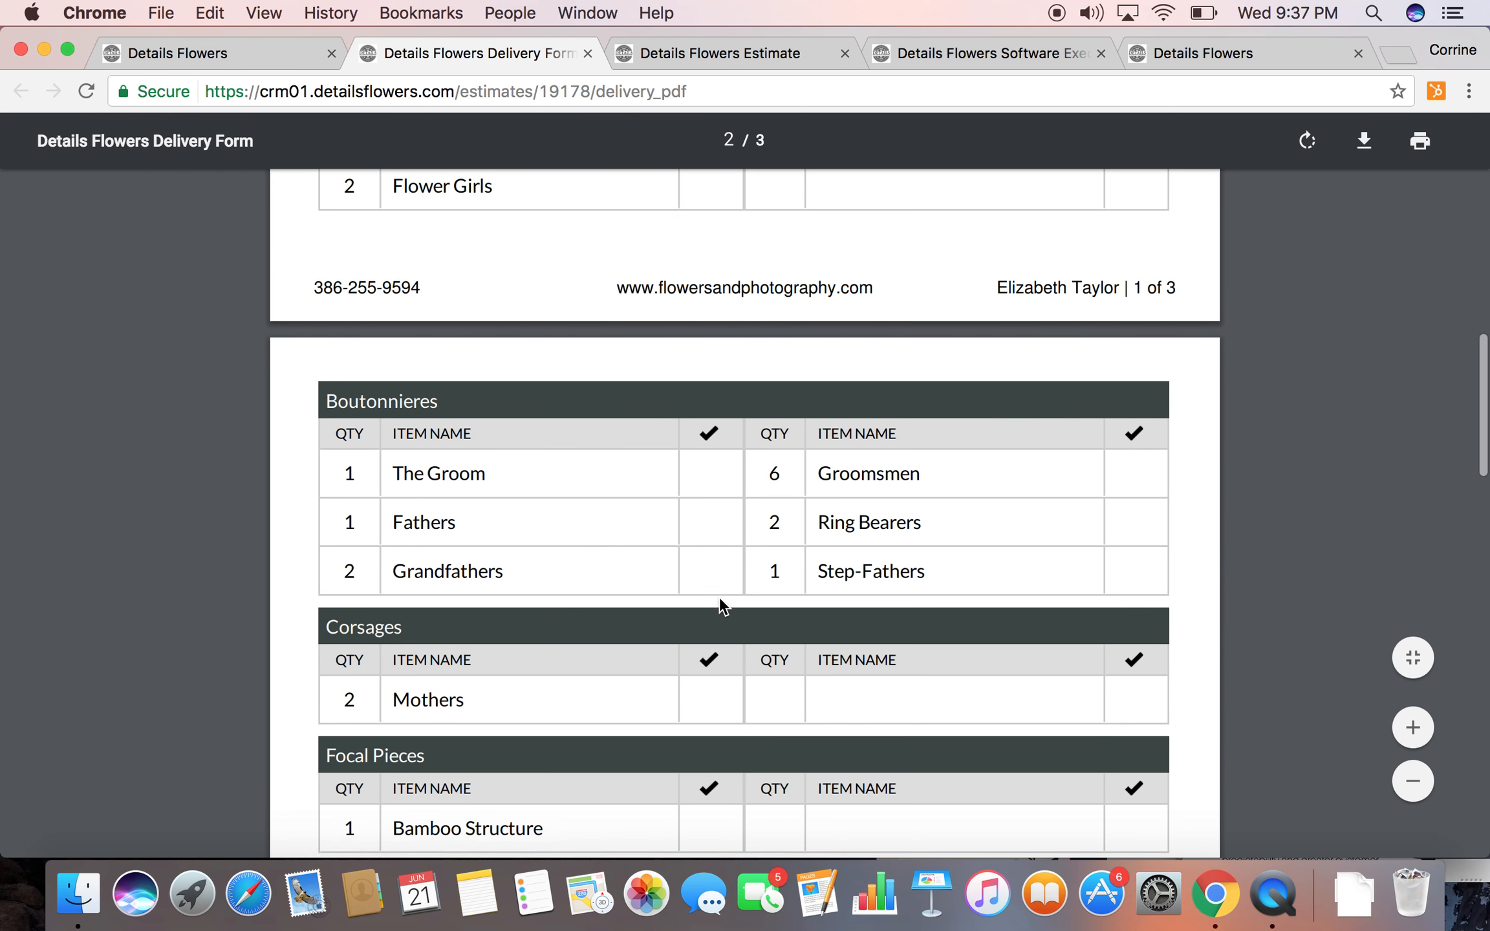
scroll(705, 635, "down", 10)
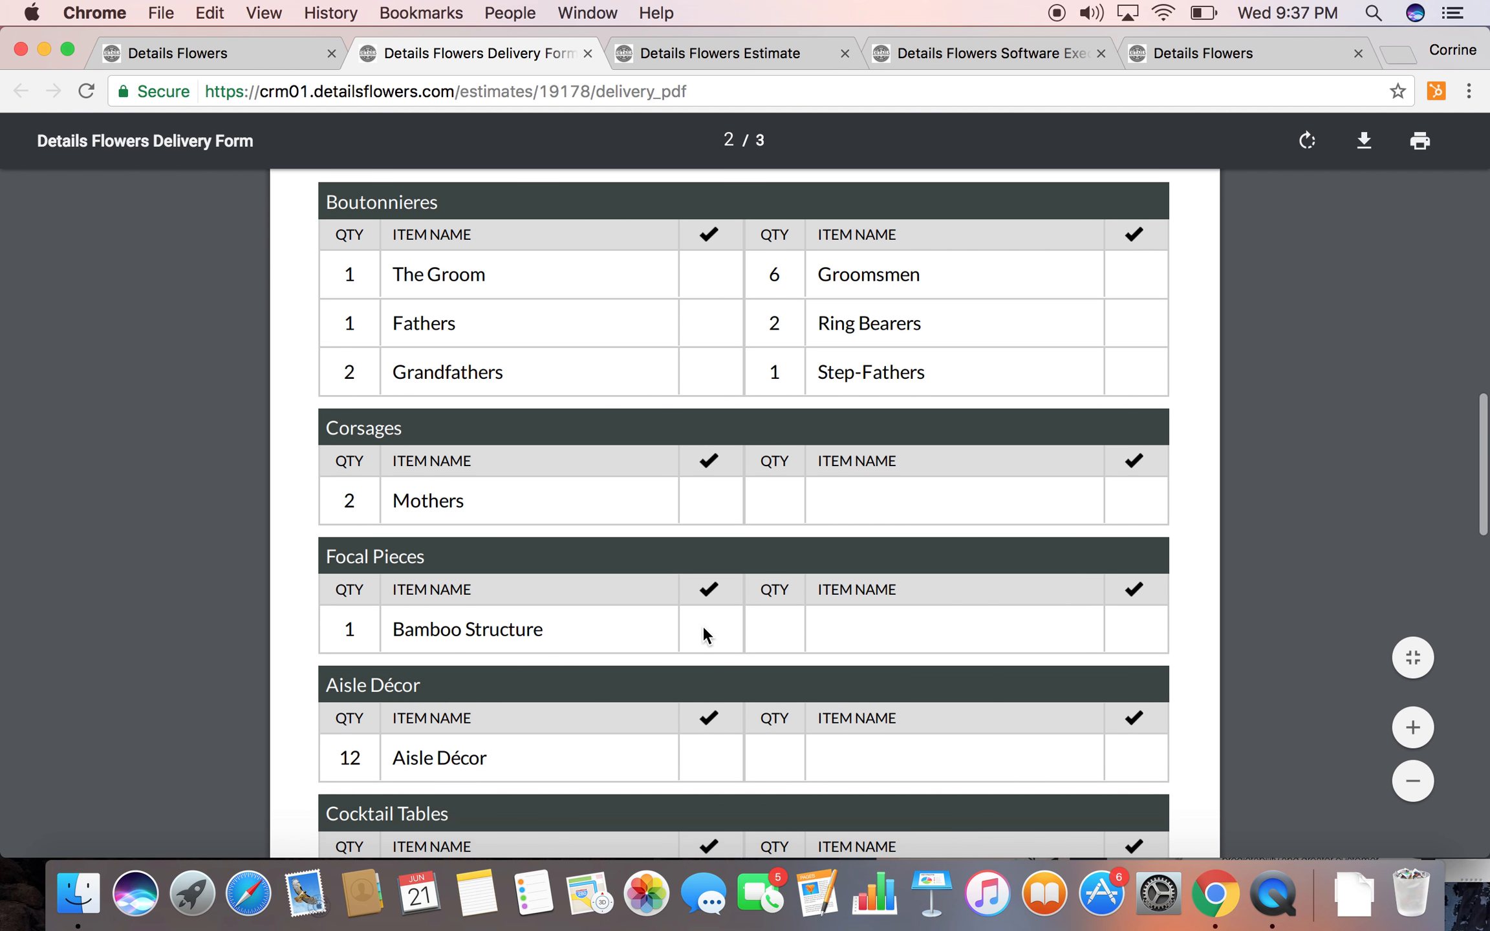
scroll(702, 625, "down", 2)
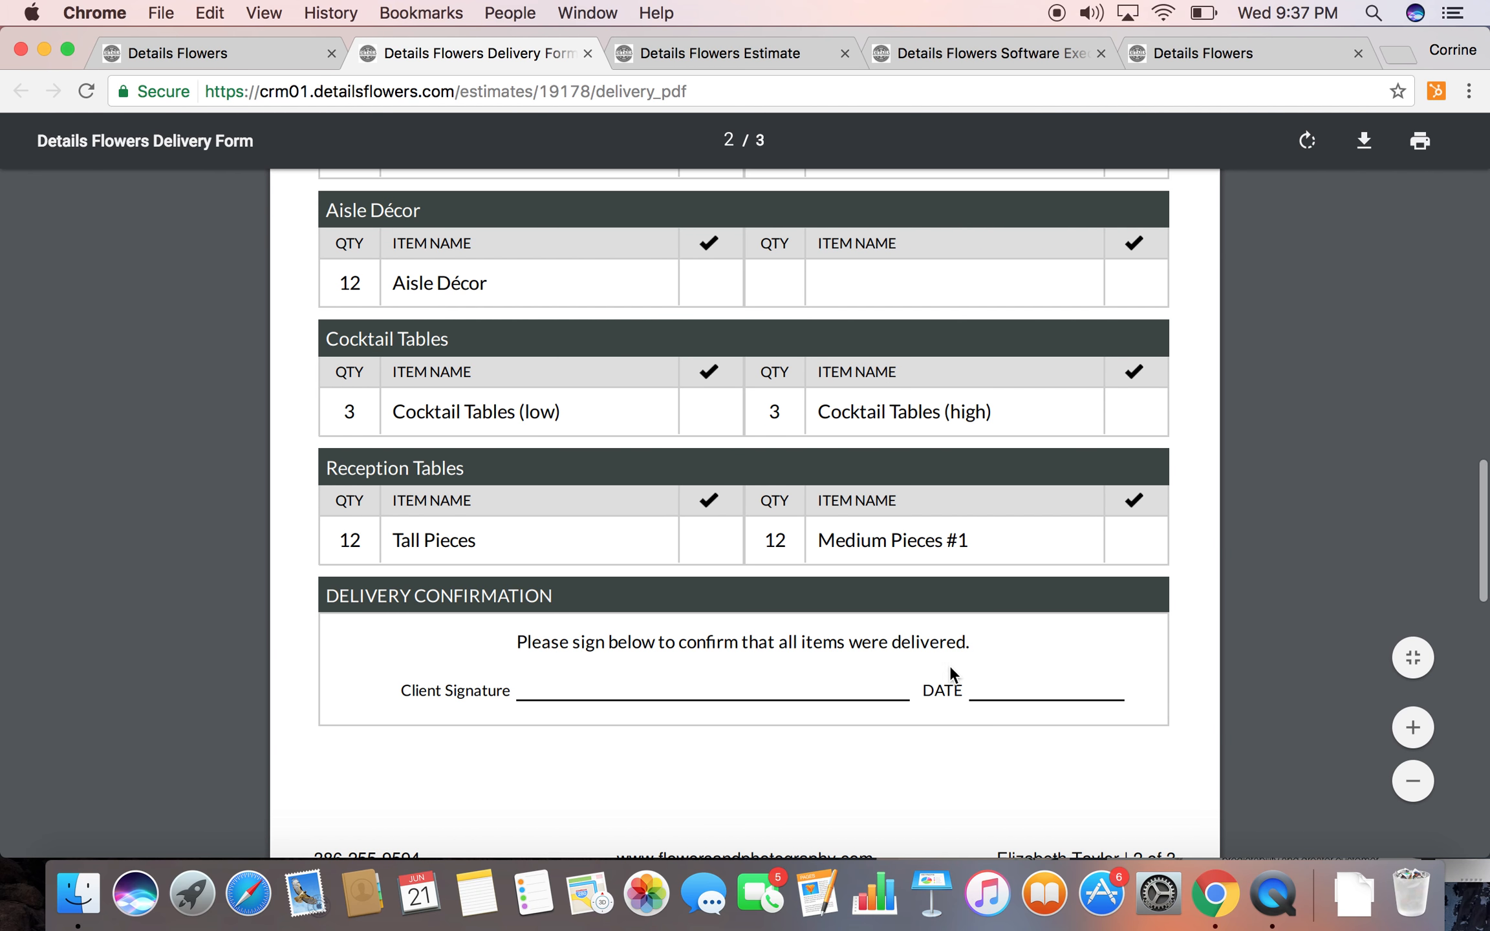
scroll(978, 685, "down", 1)
scroll(981, 687, "down", 15)
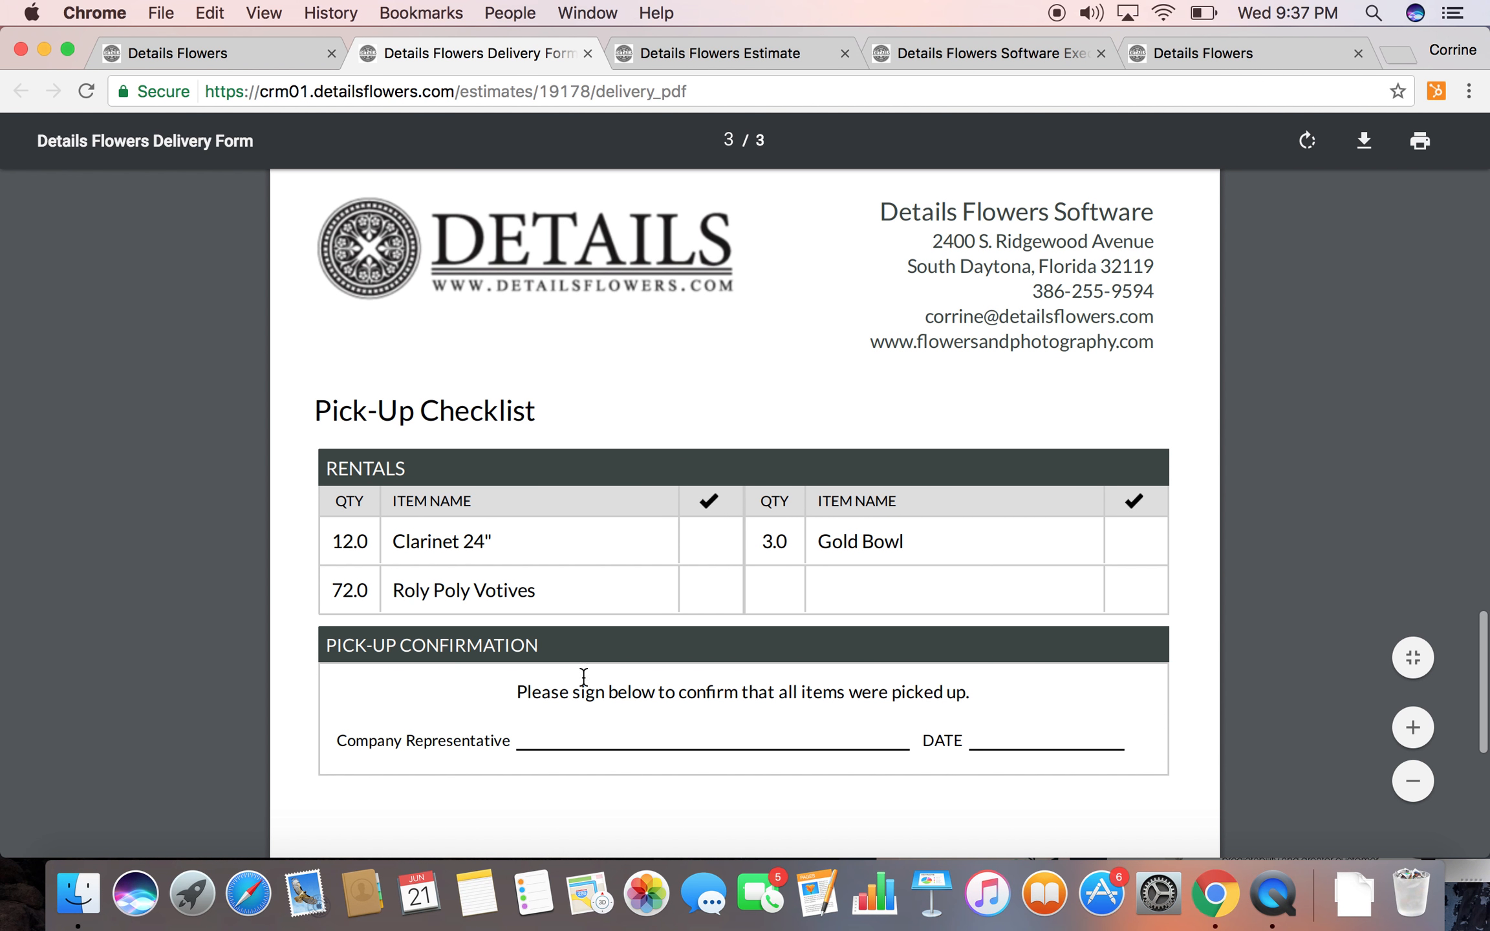
Return to the event's page, open its costs and convert the event to the new cost page
left_click(231, 50)
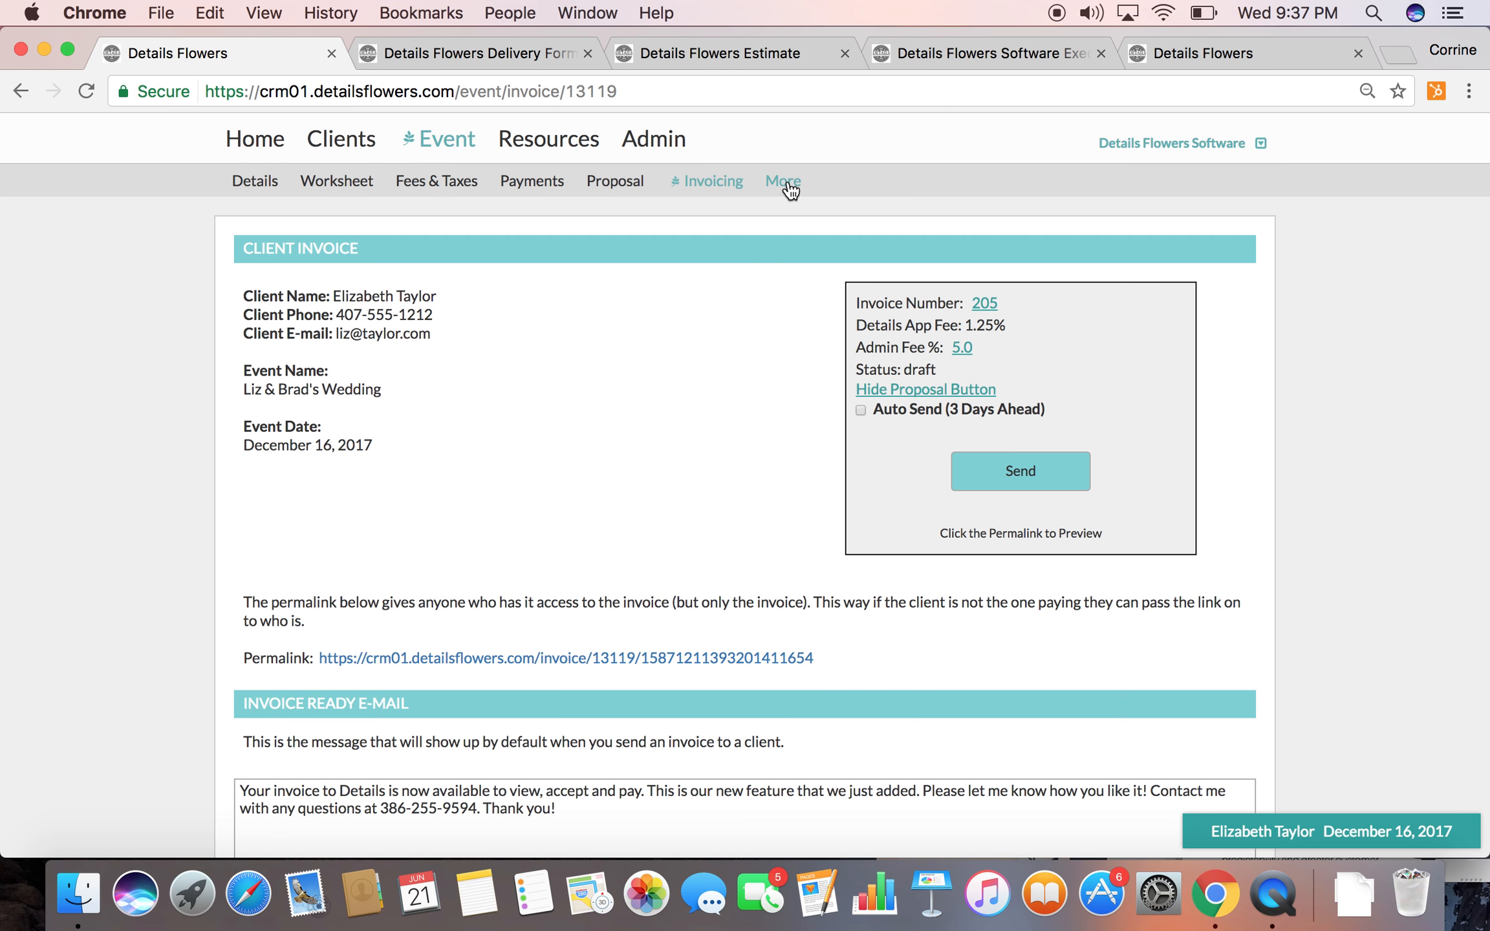
left_click(255, 184)
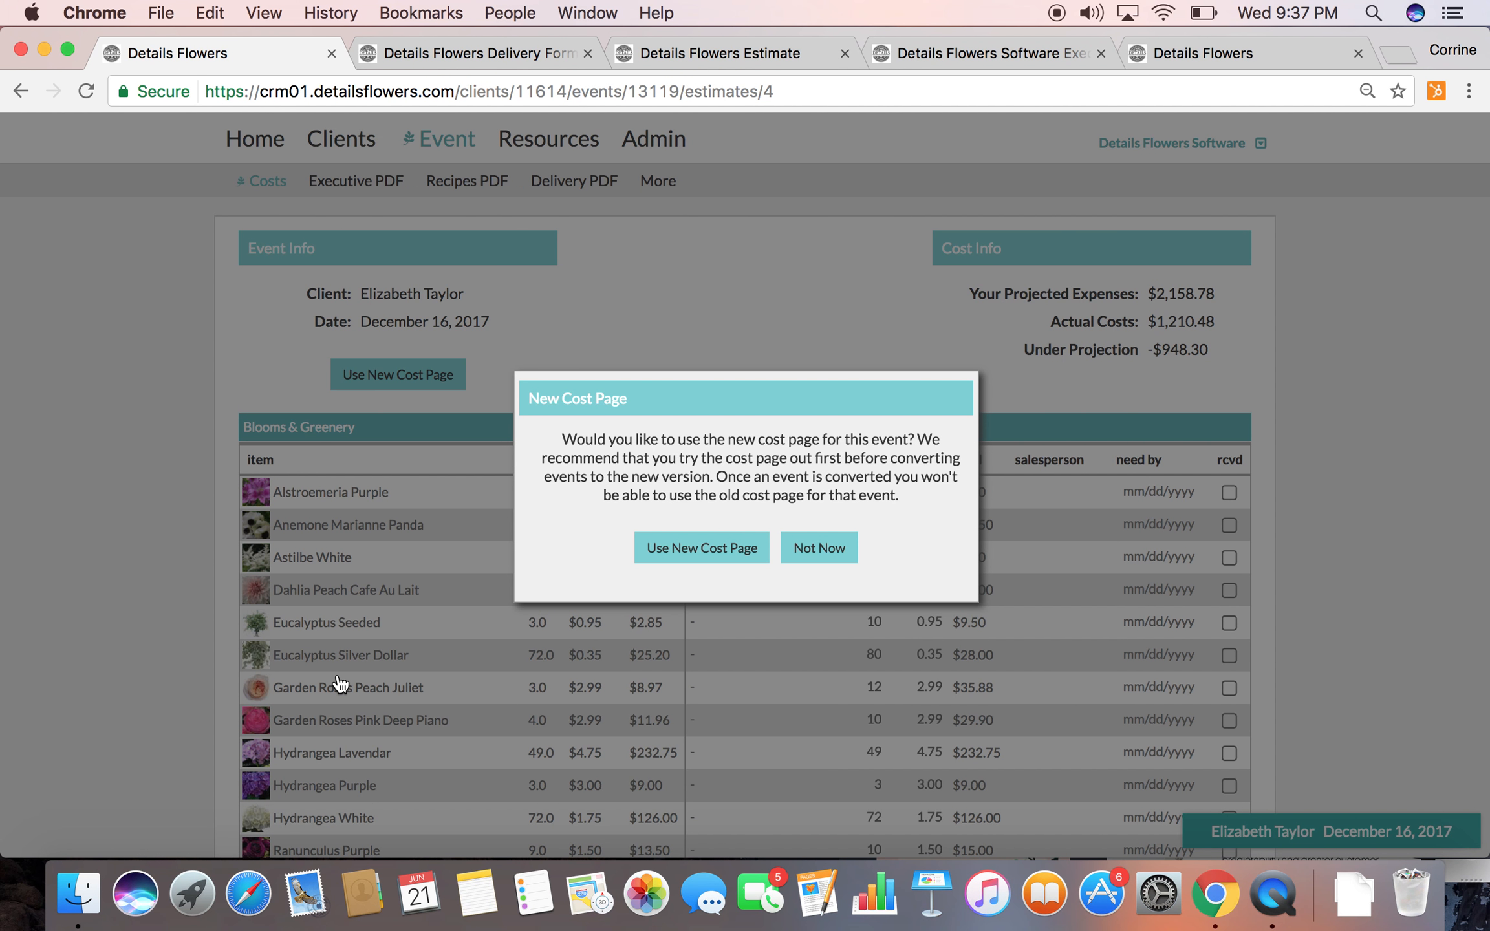
left_click(664, 559)
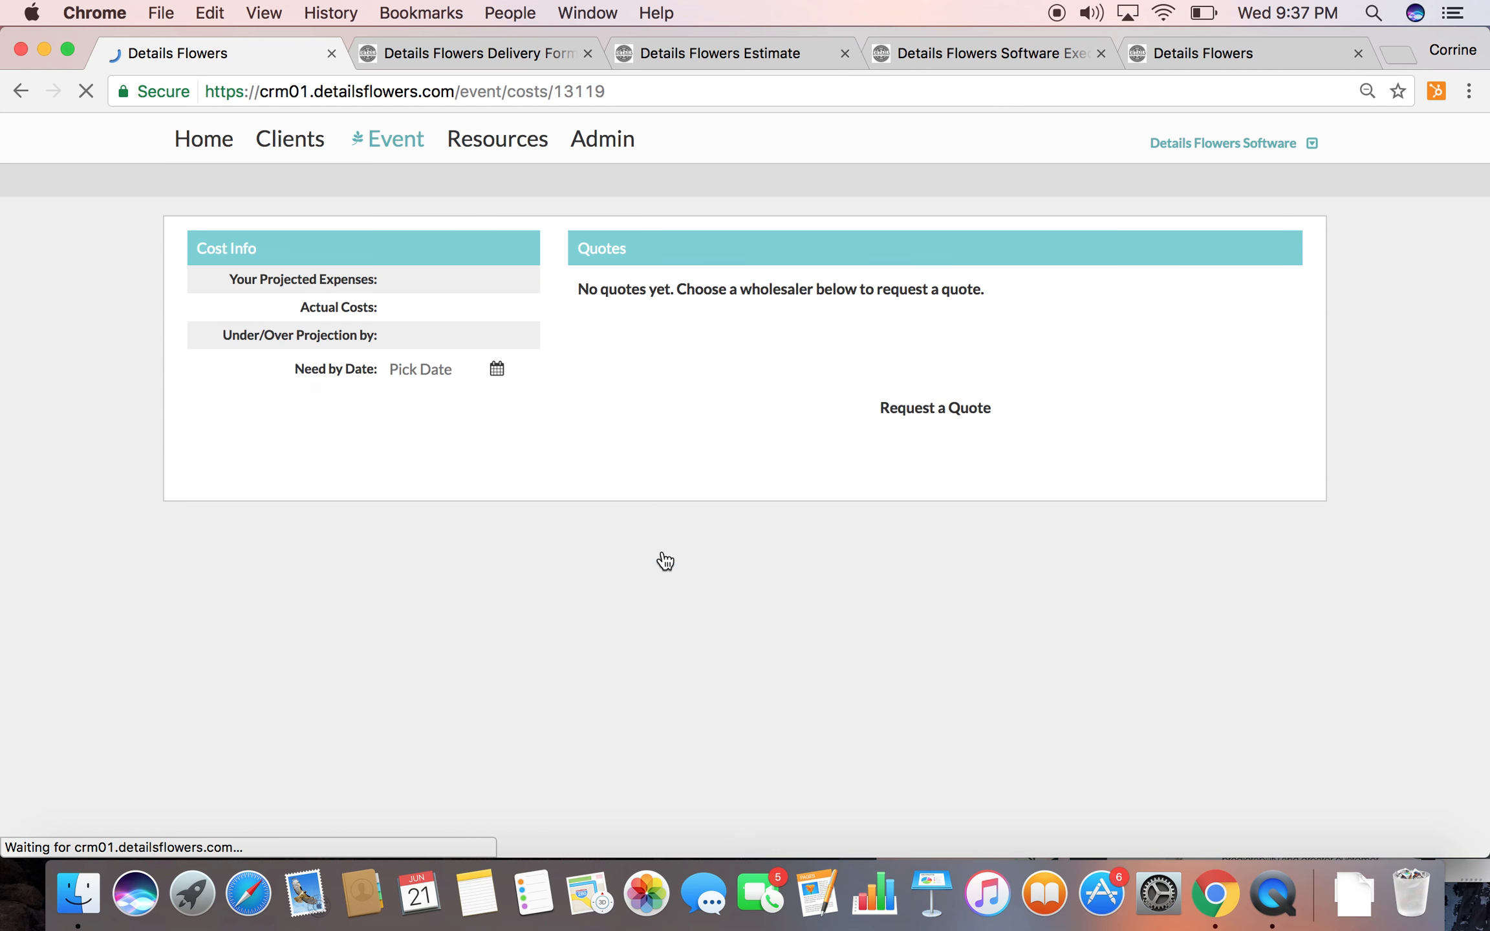
Examine the new cost page's blooms and greenery quantities, estimated stem costs, totals and rentals
scroll(899, 590, "down", 2)
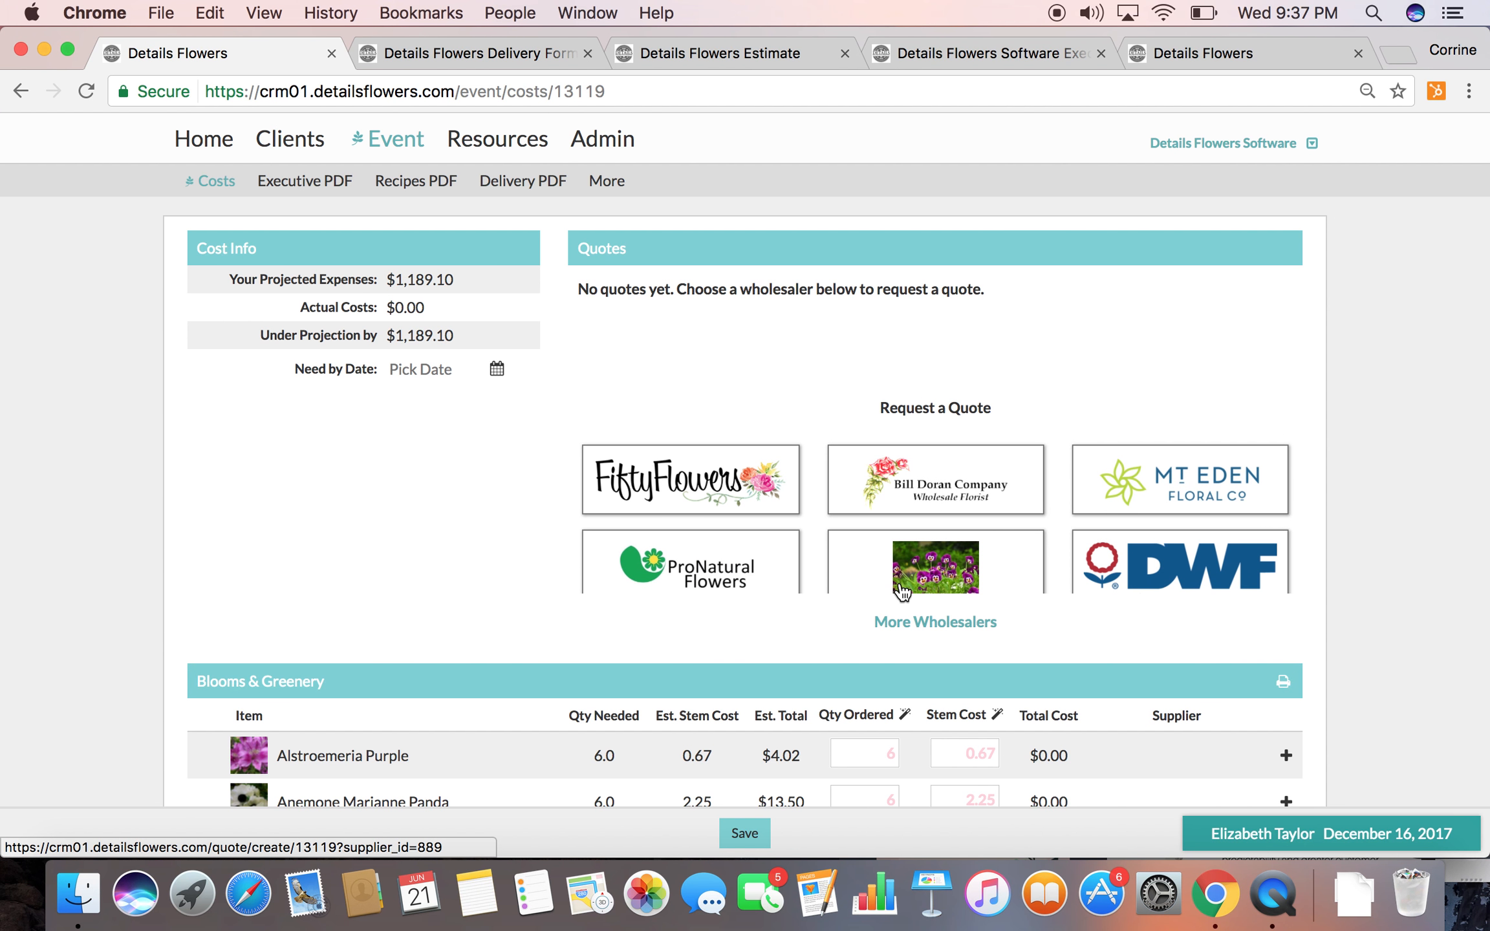
scroll(440, 637, "down", 10)
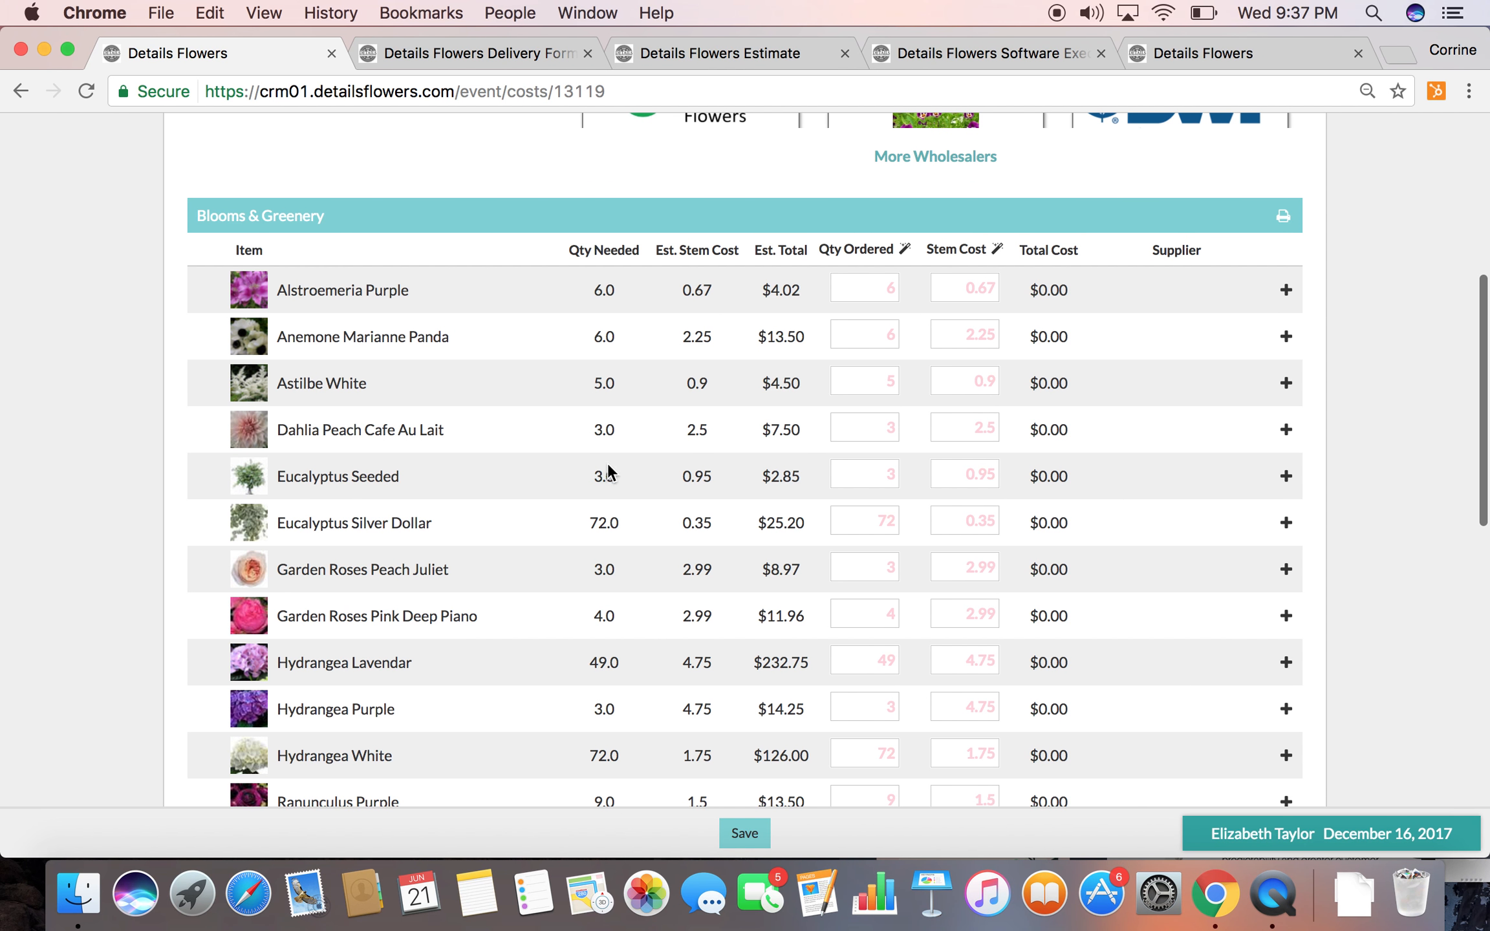
scroll(598, 625, "down", 5)
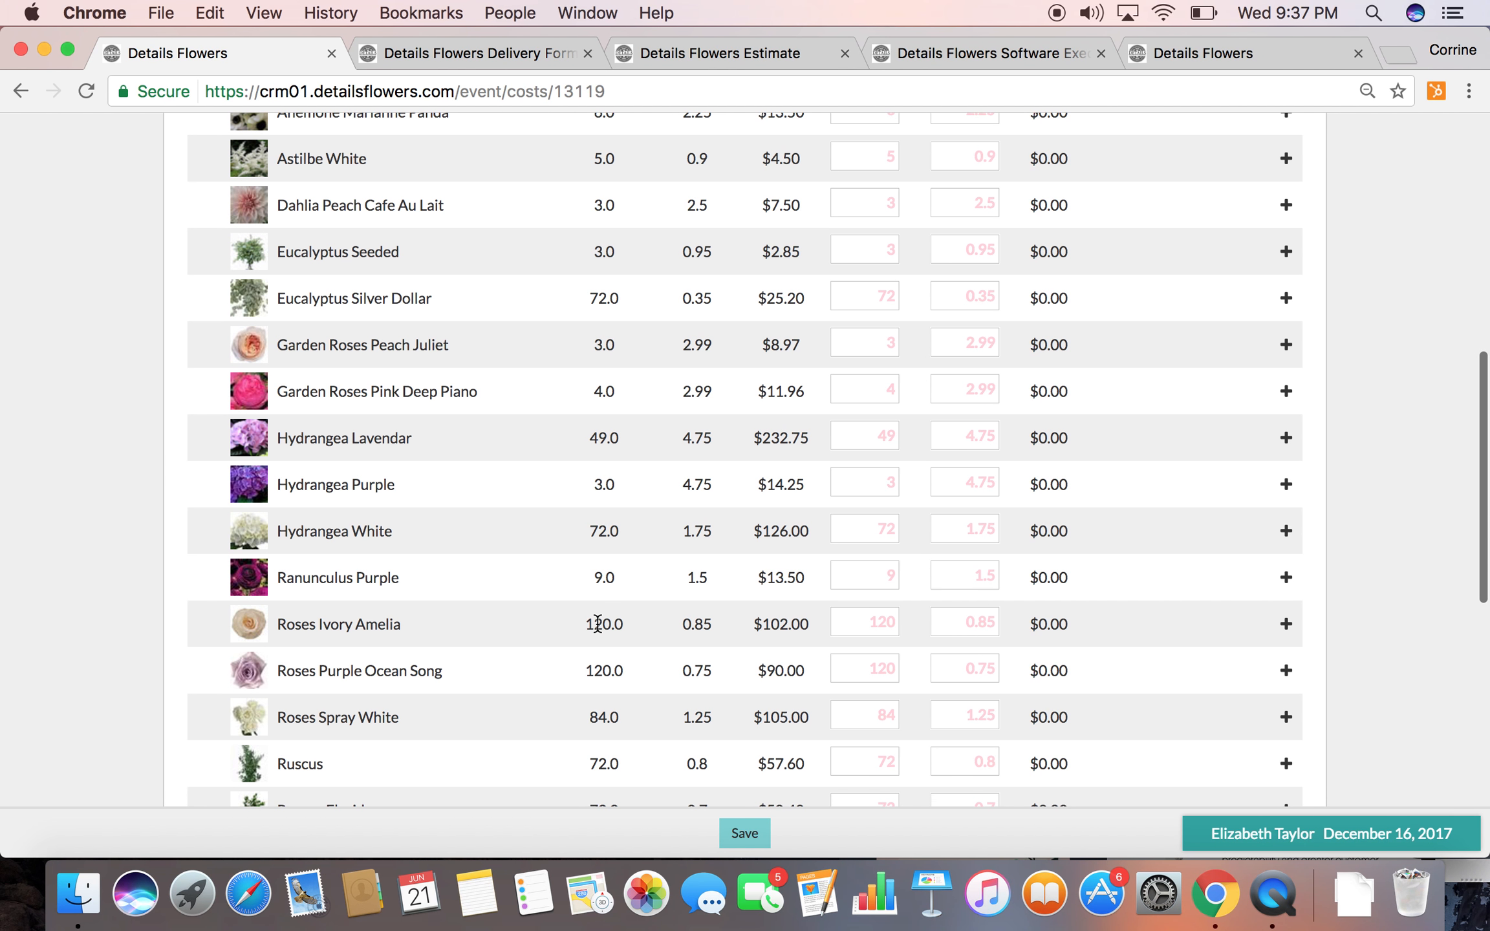
scroll(597, 624, "down", 2)
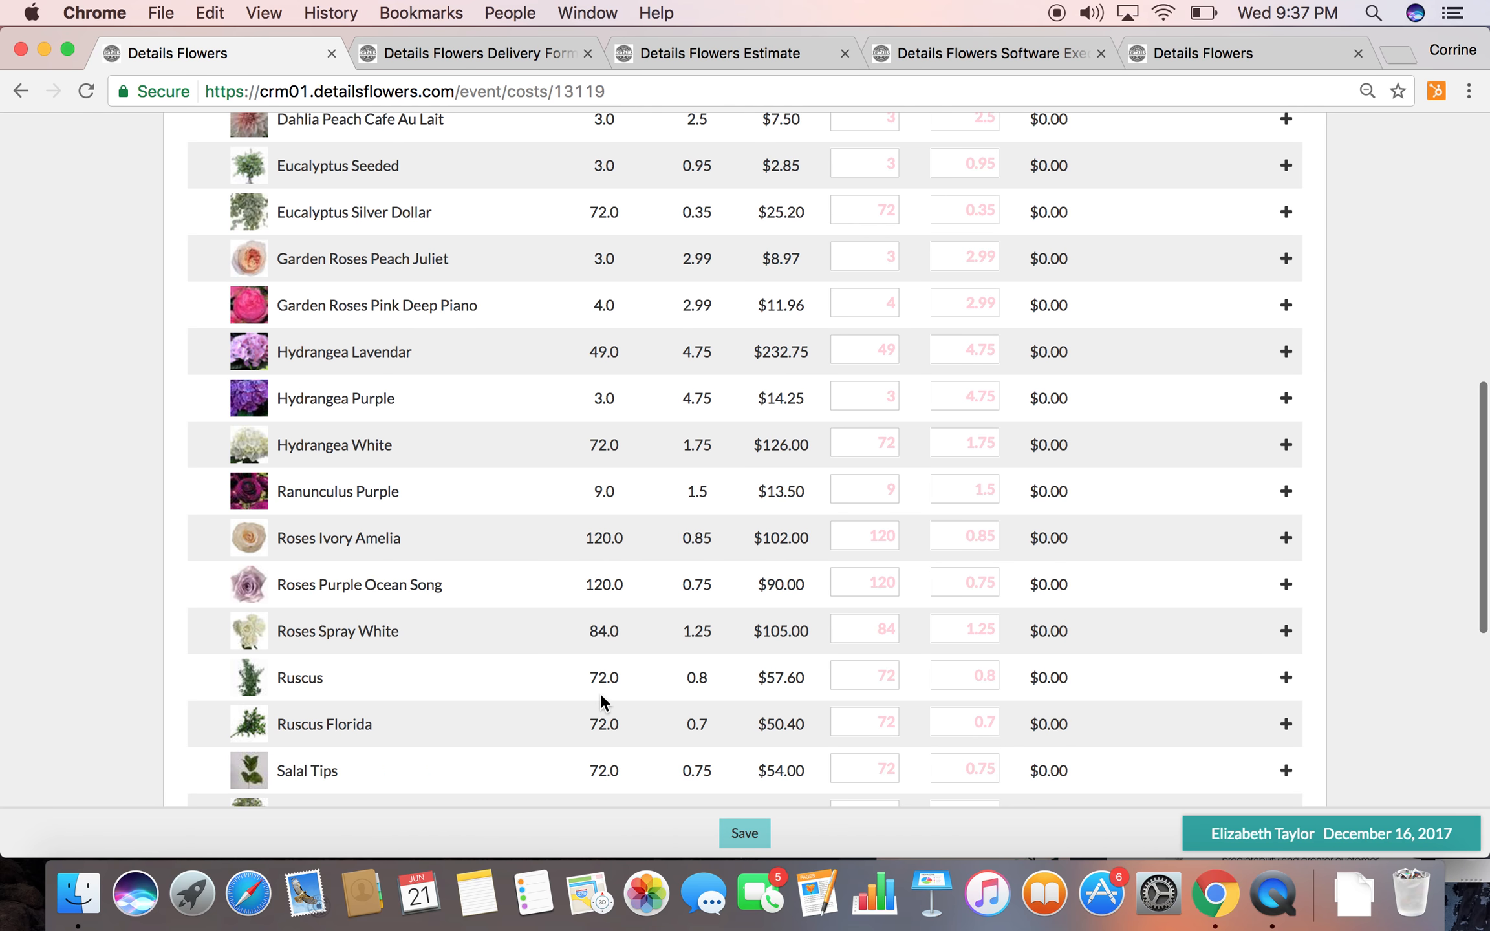
scroll(597, 706, "down", 10)
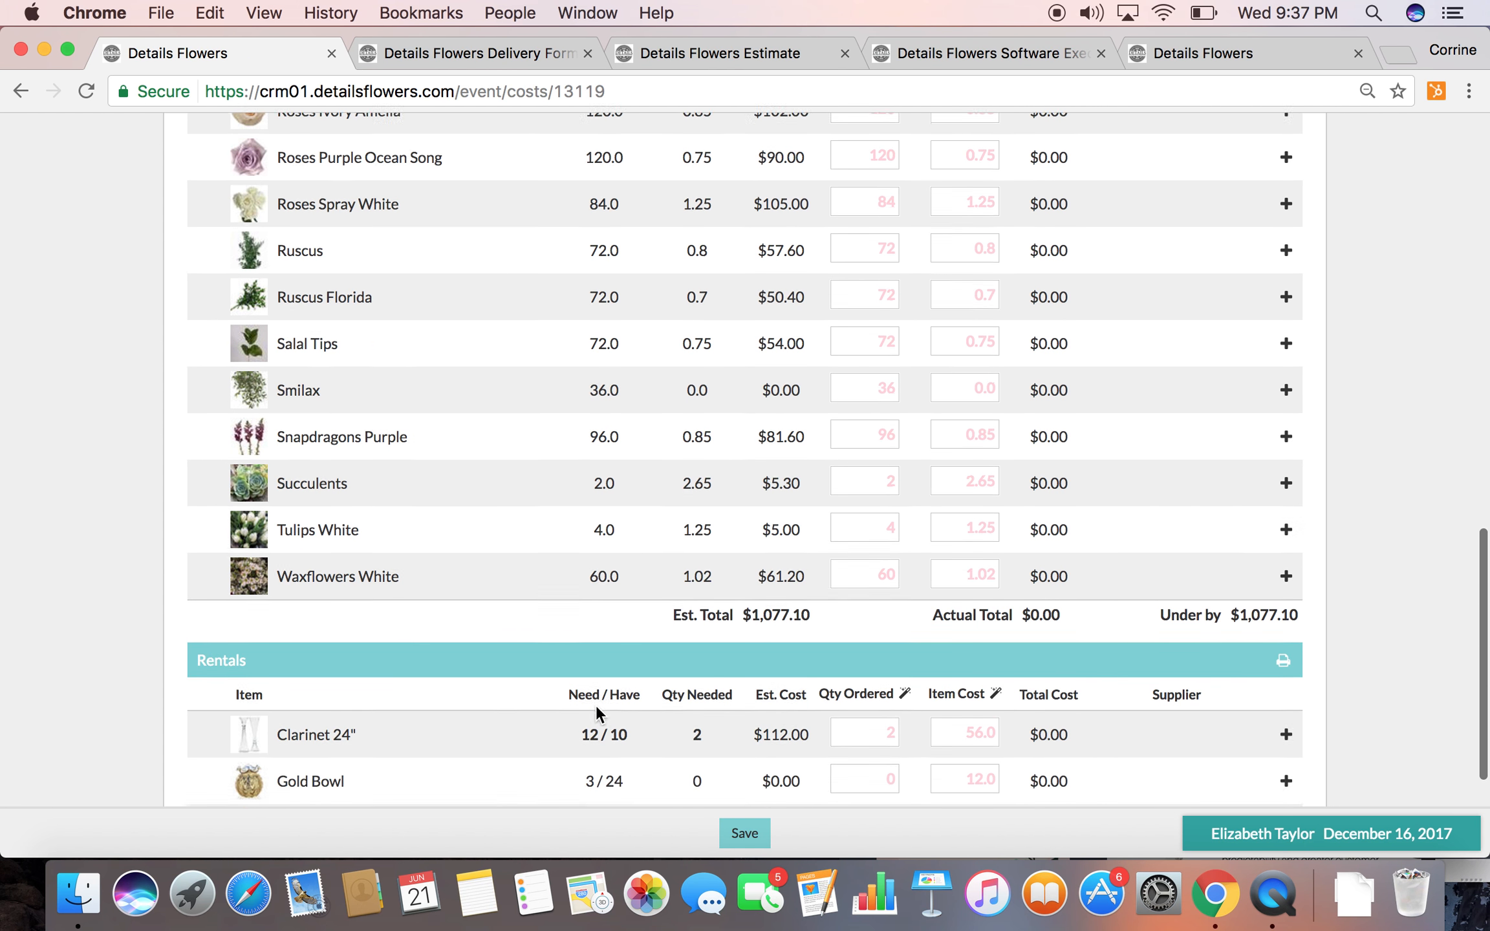
scroll(597, 705, "down", 5)
scroll(597, 365, "up", 4)
scroll(598, 365, "up", 20)
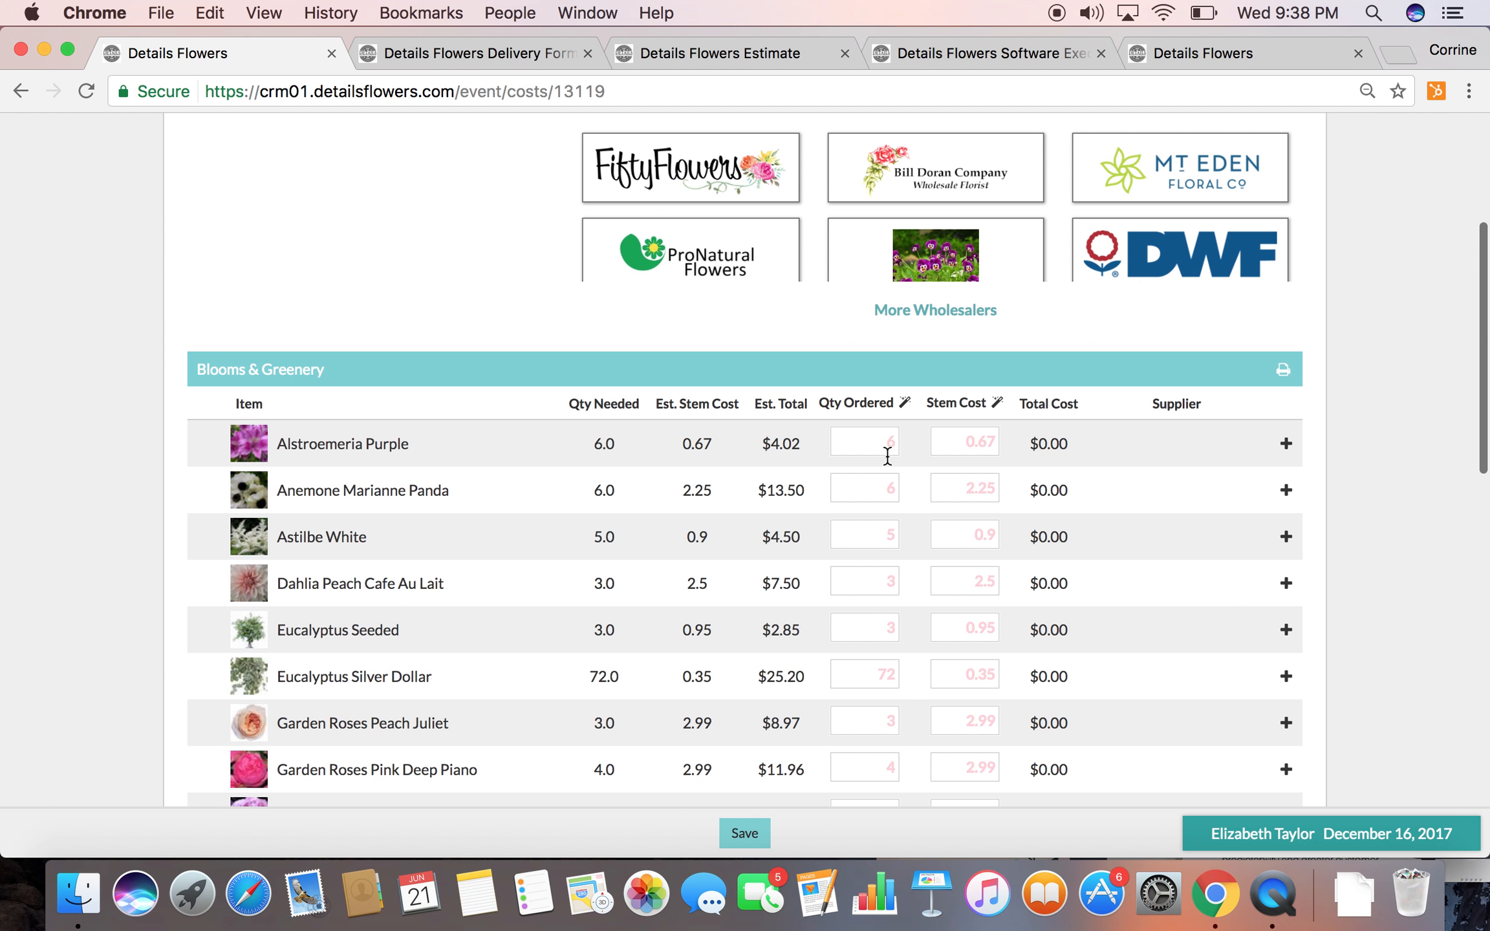
Try entering an ordered quantity of 10 and a stem cost for Alstroemeria Purple, and clear both entries
left_click(884, 446)
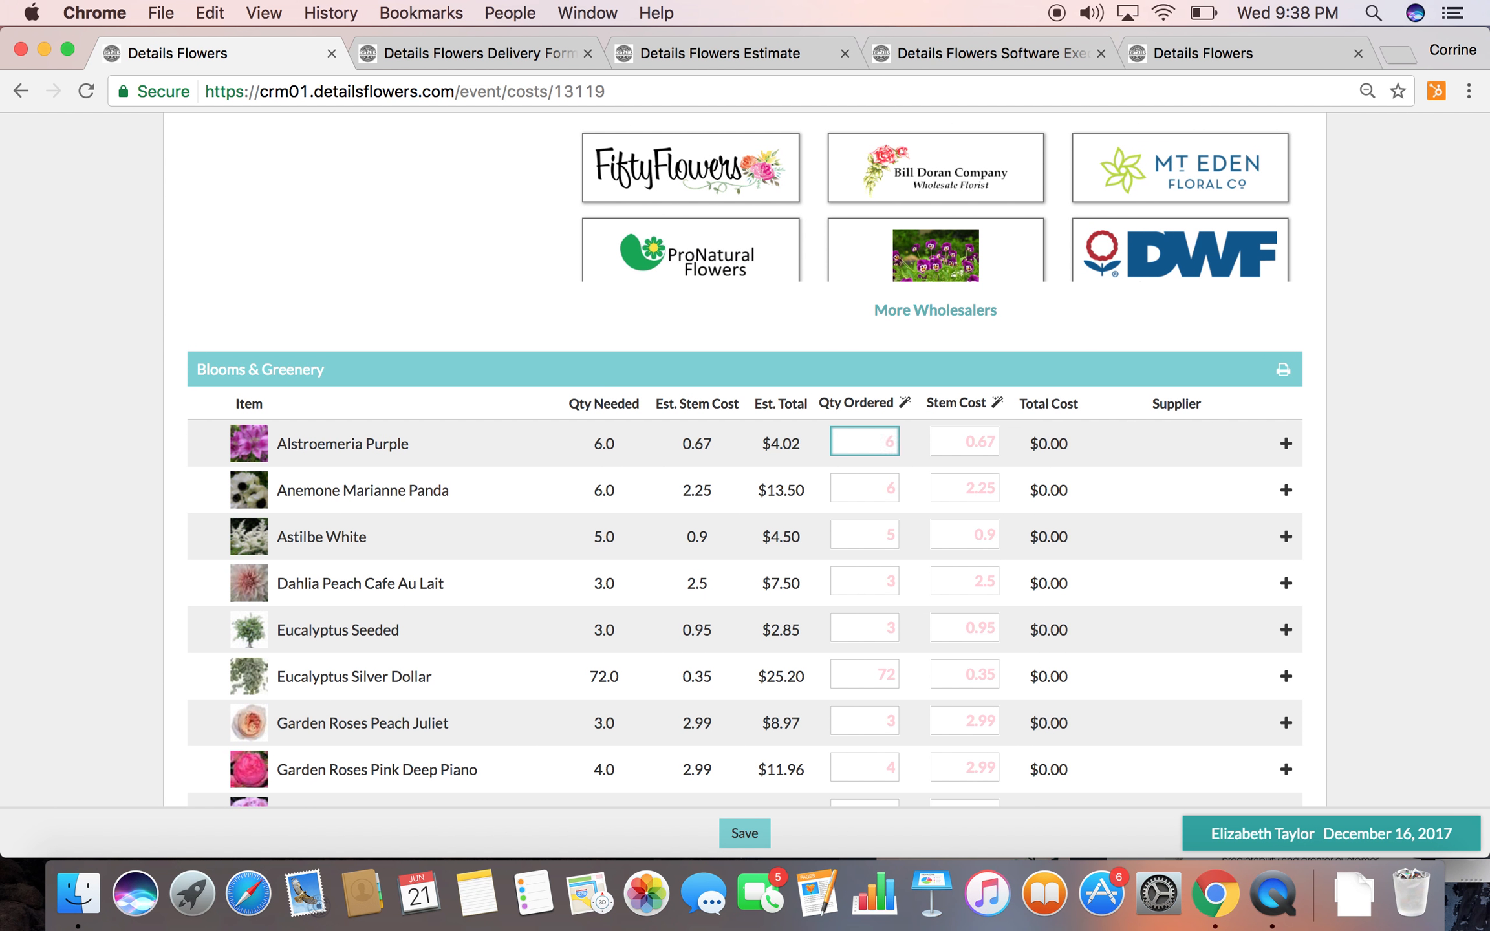
type("10")
key("Tab")
type(".")
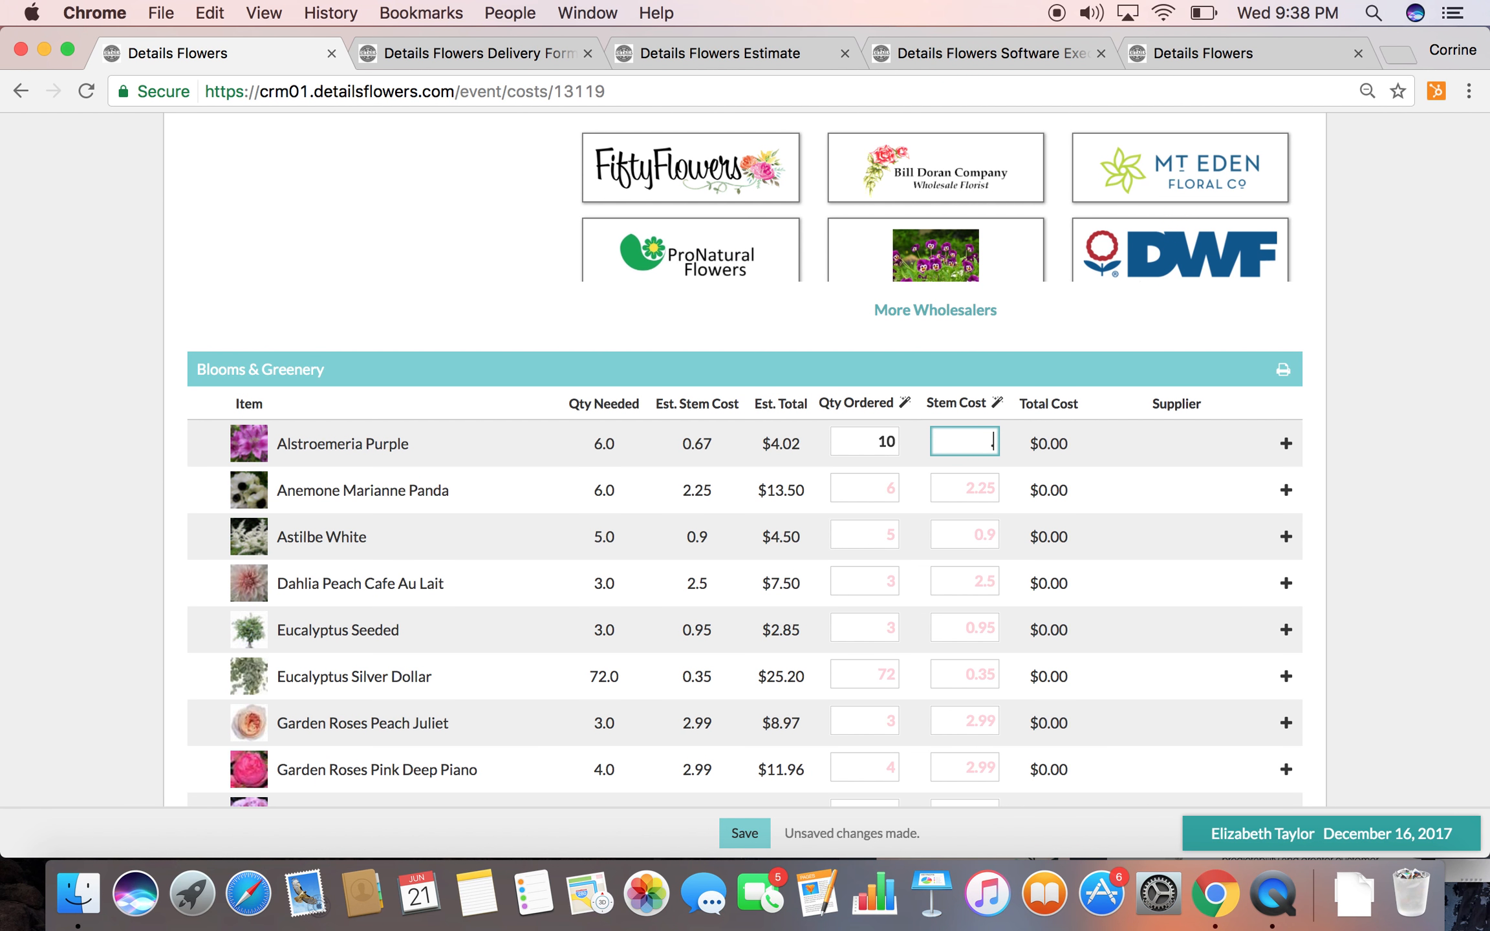
left_click(1172, 445)
double_click(962, 442)
key("BackSpace")
double_click(873, 439)
key("BackSpace")
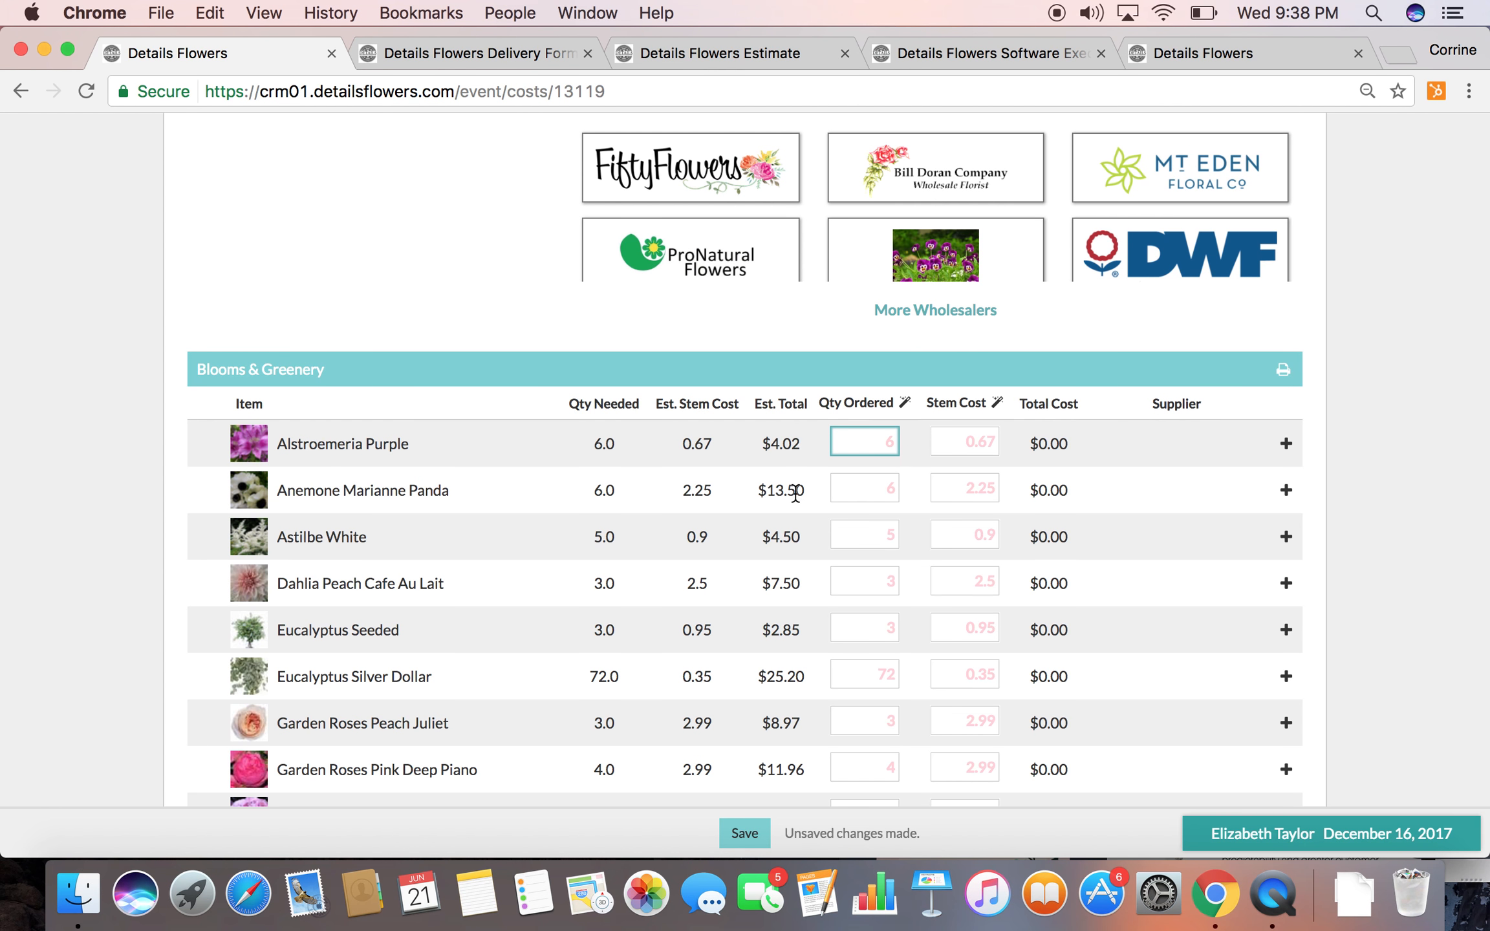
Try to open quote requests from the listed wholesalers, choose to stay on the cost page, and look through the wholesaler list
scroll(795, 495, "up", 3)
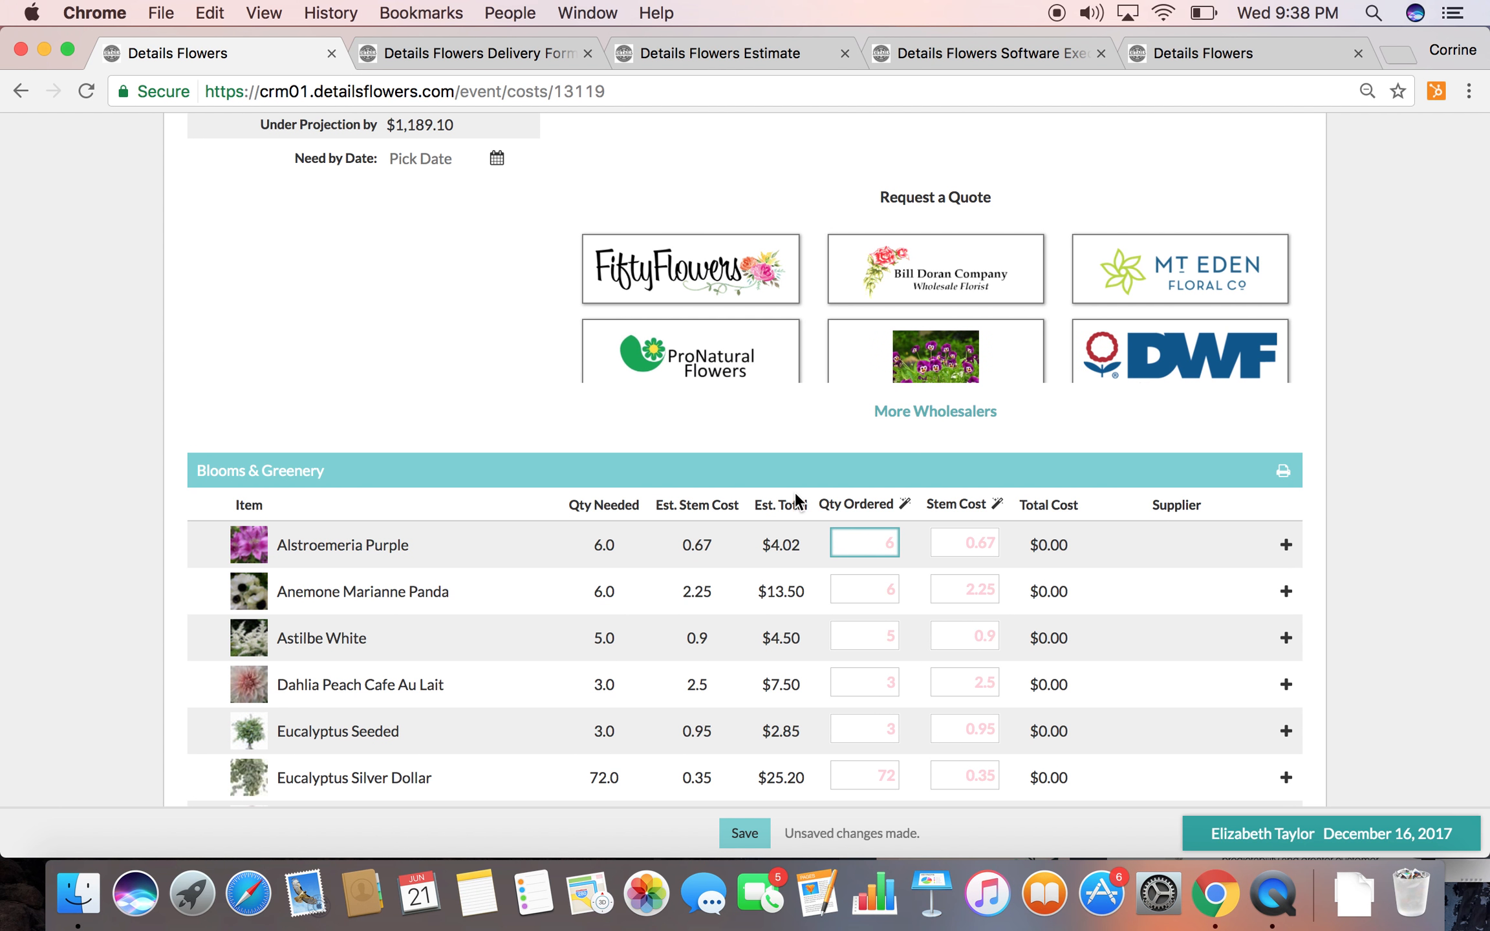
left_click(928, 357)
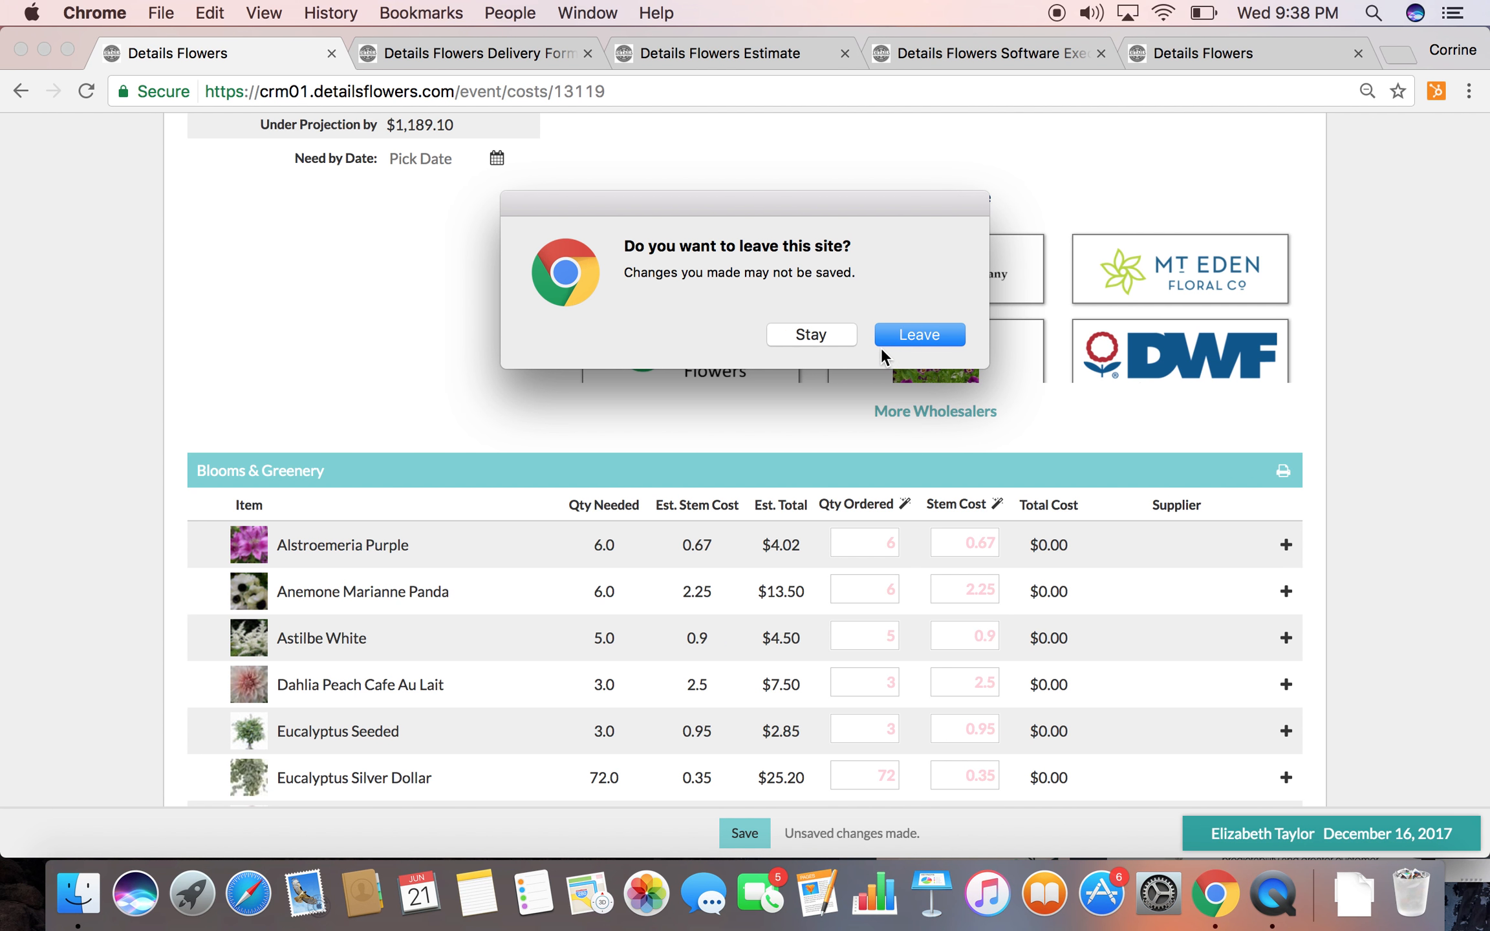
left_click(812, 334)
left_click(676, 264)
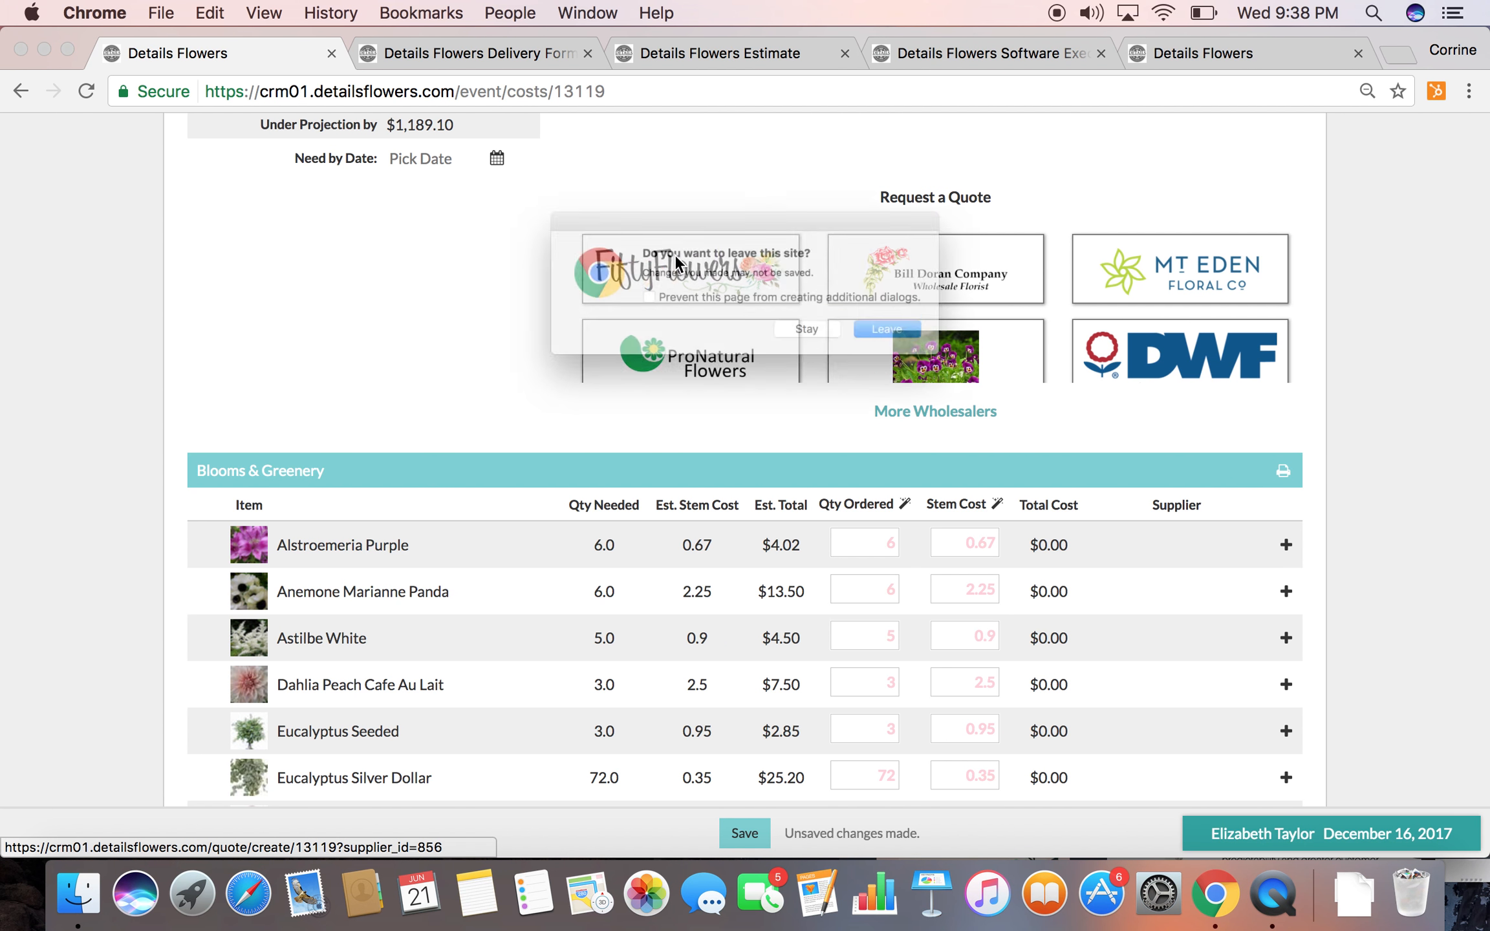
left_click(860, 343)
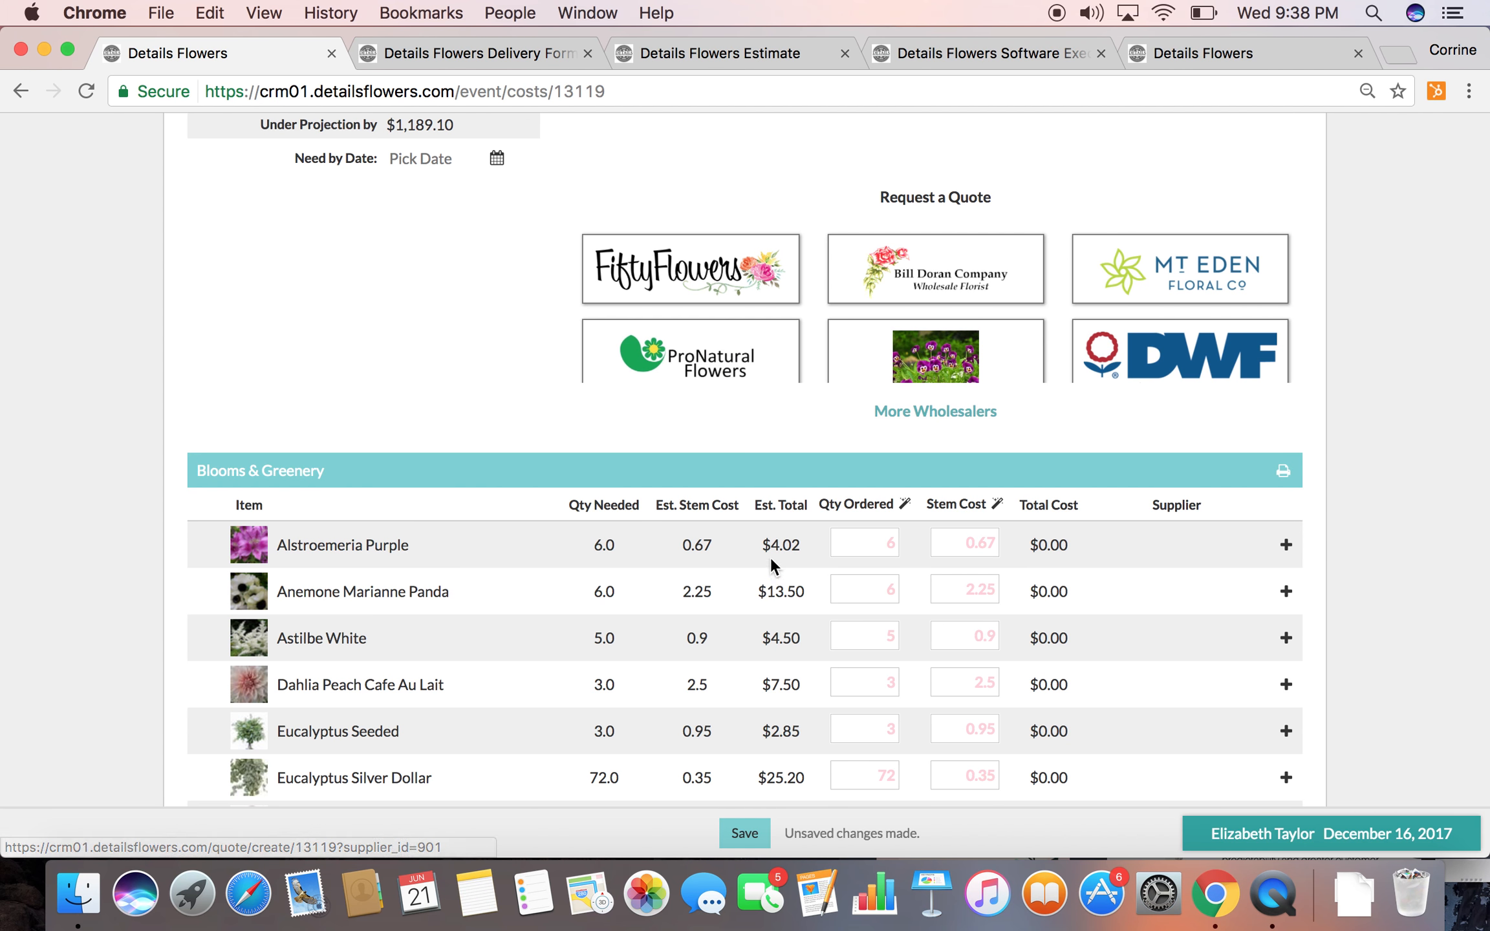
scroll(771, 556, "up", 3)
scroll(771, 556, "down", 2)
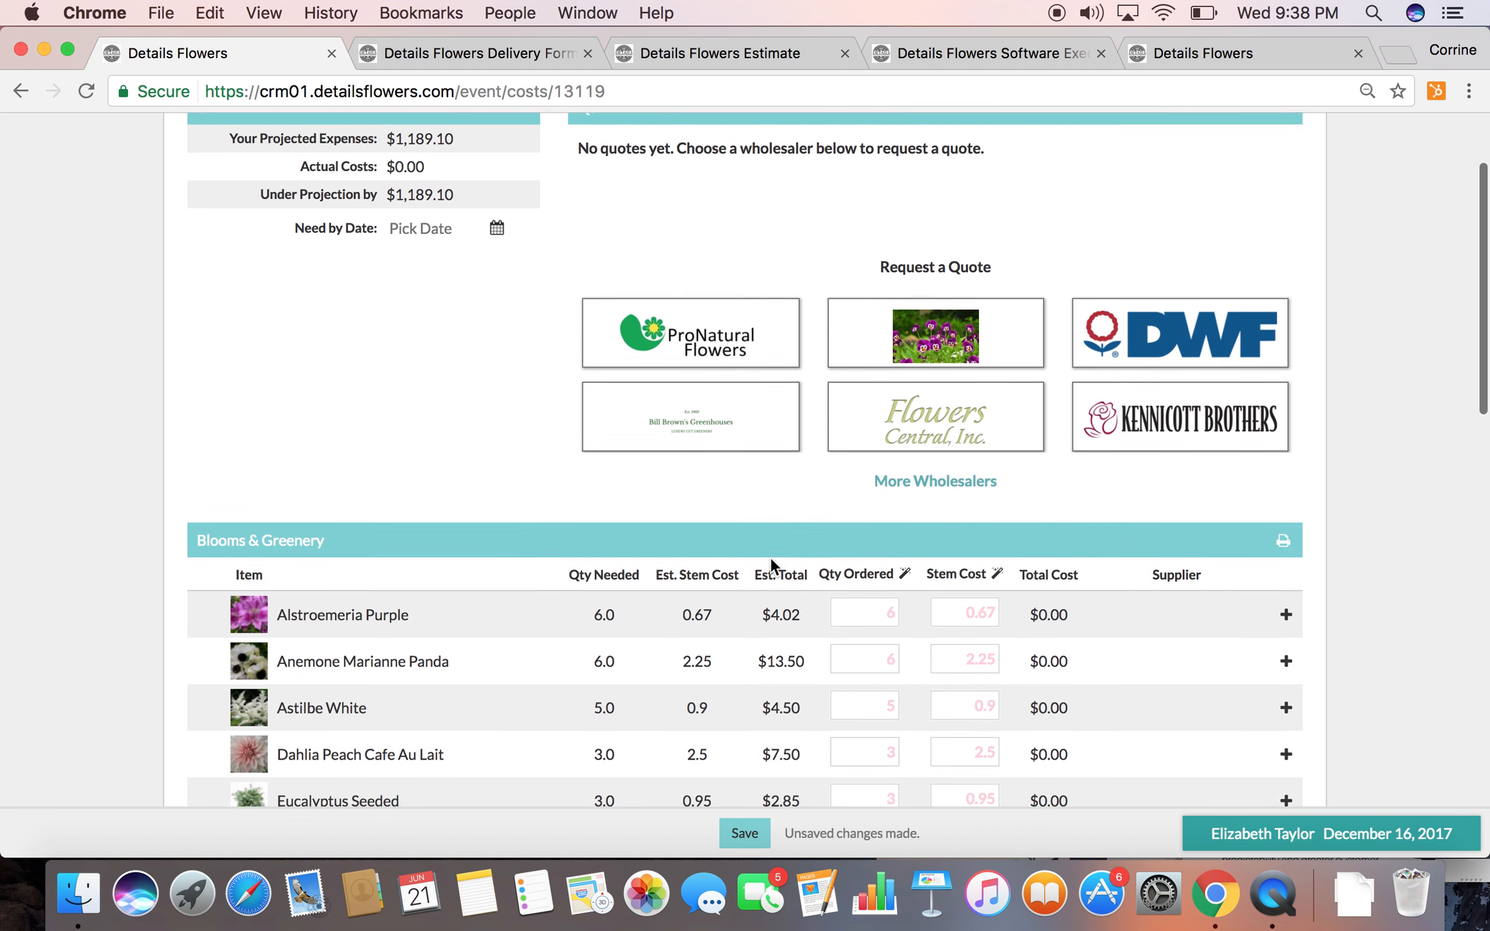
Save the cost page and start a quote request with Samantha Wholesale
scroll(771, 557, "down", 1)
left_click(726, 834)
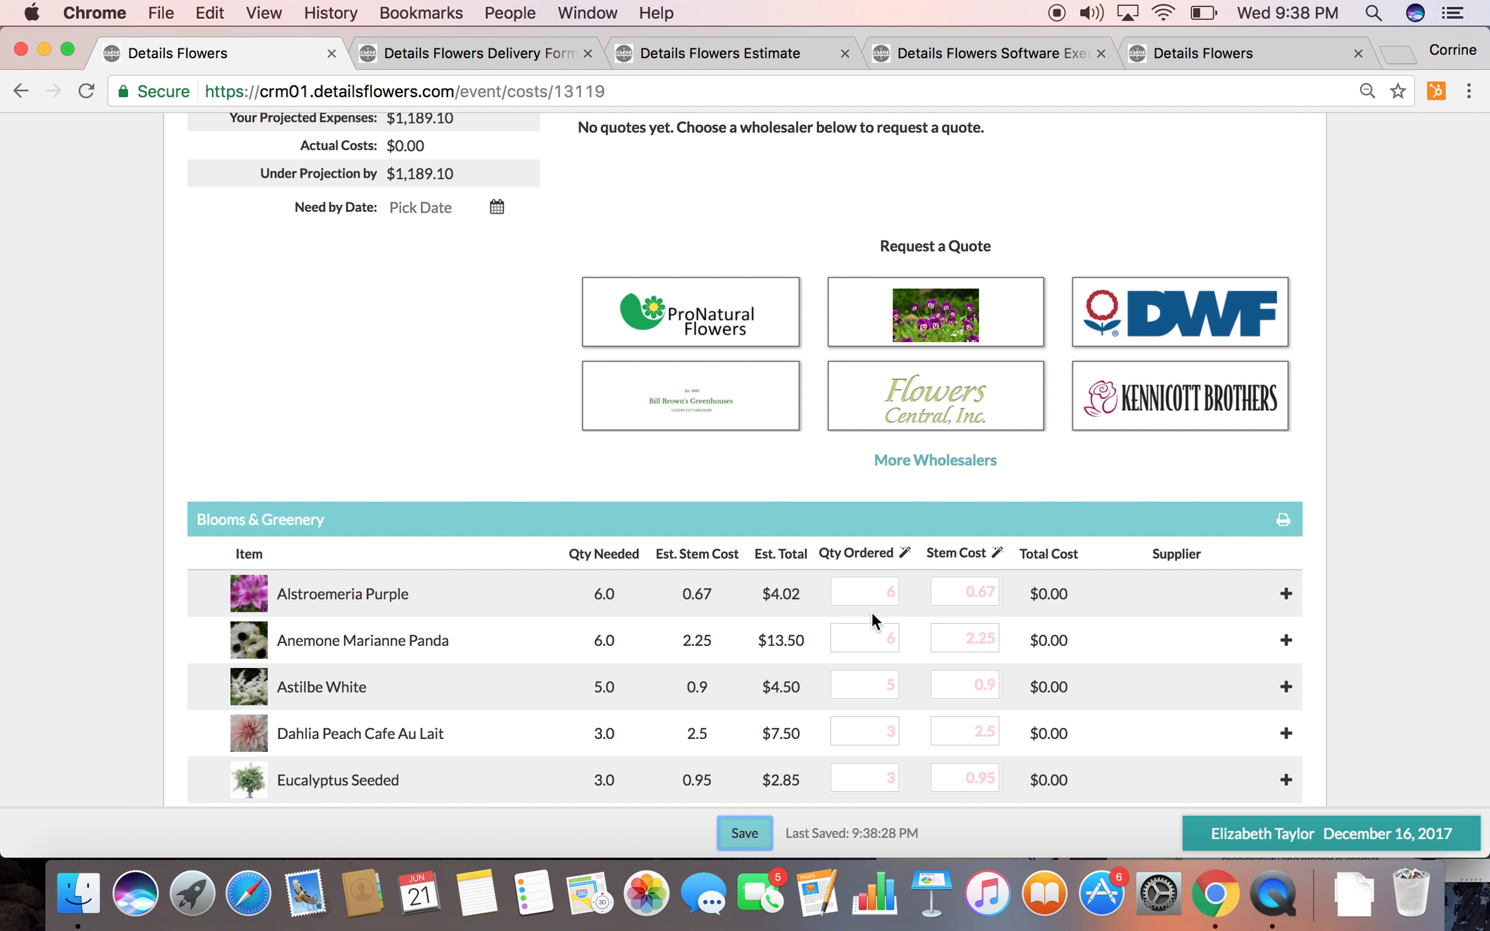
scroll(893, 535, "up", 1)
scroll(893, 534, "up", 5)
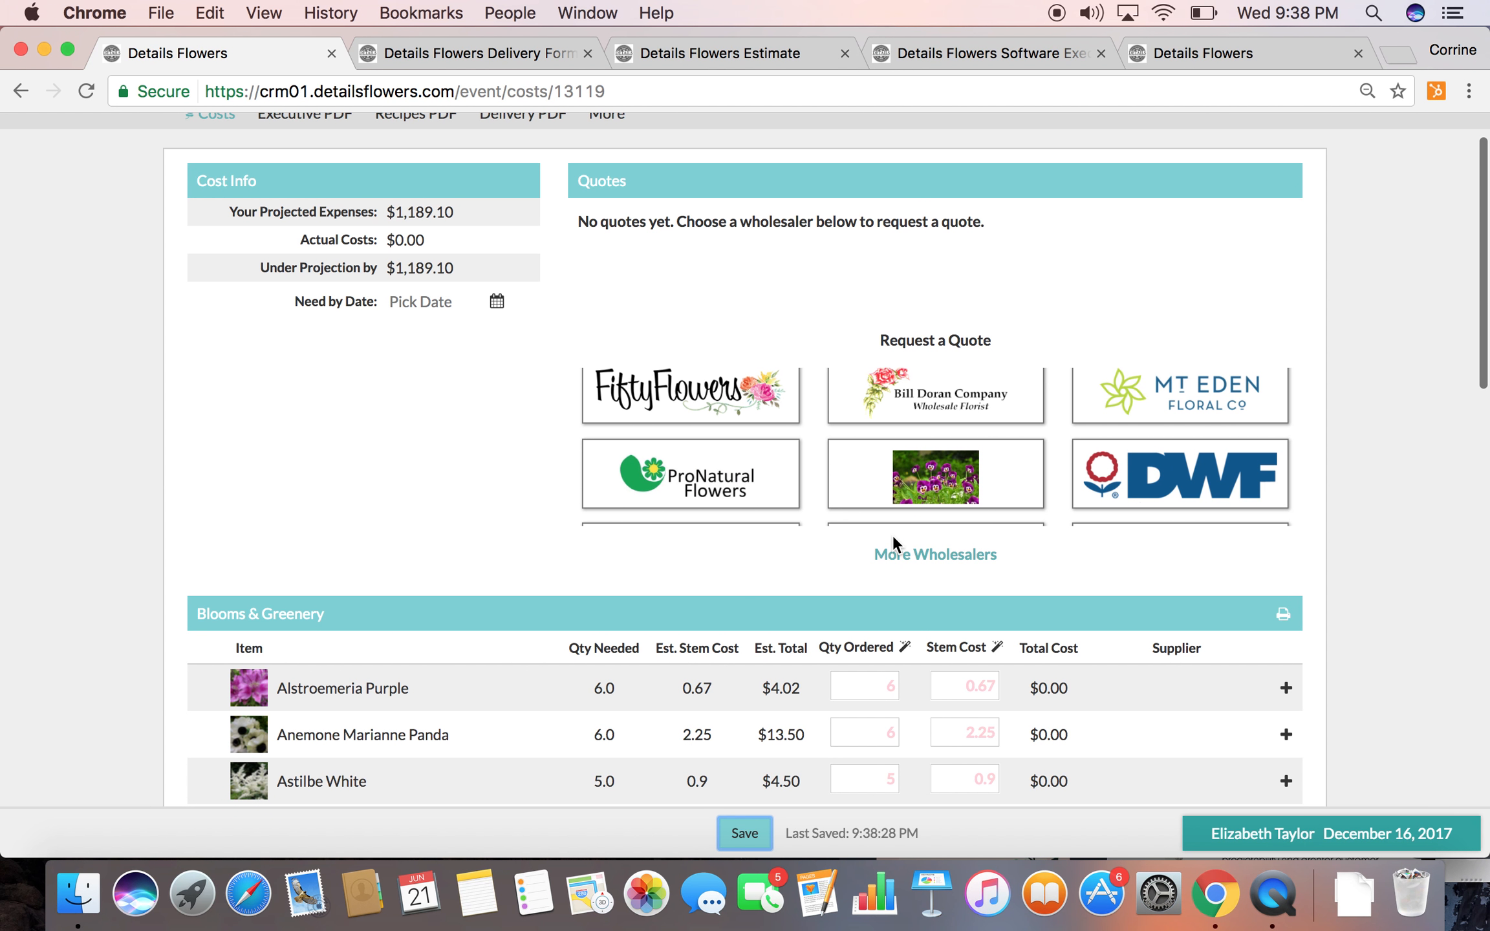
left_click(930, 476)
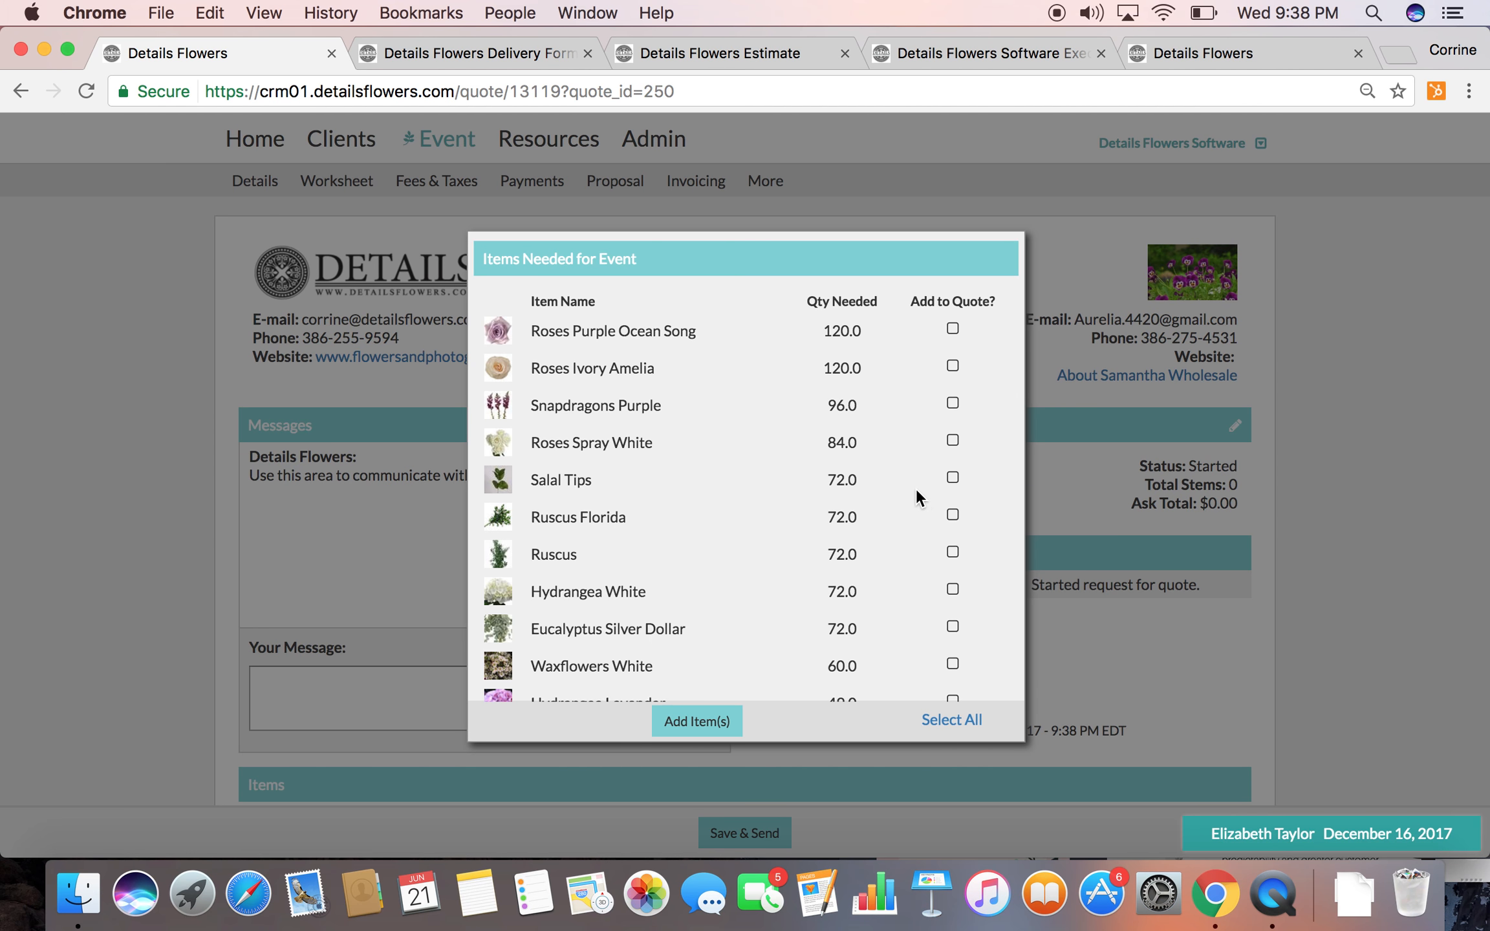
Add Roses Purple Ocean Song, Roses Ivory Amelia and Snapdragons Purple from the event's needed items to the quote
scroll(916, 489, "down", 2)
scroll(916, 490, "up", 2)
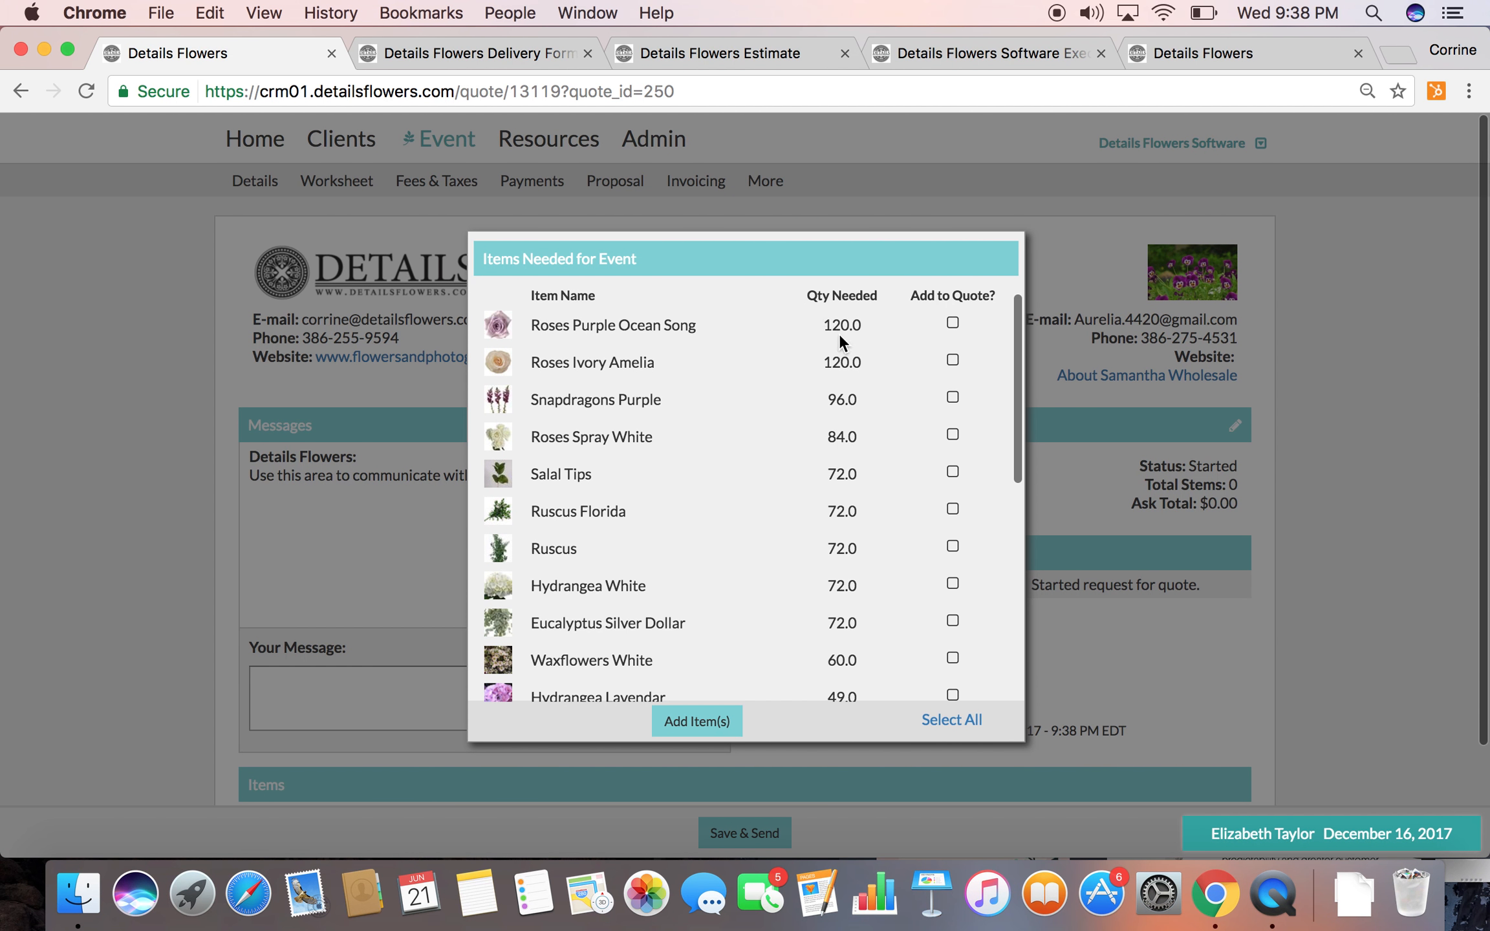
scroll(836, 572, "down", 3)
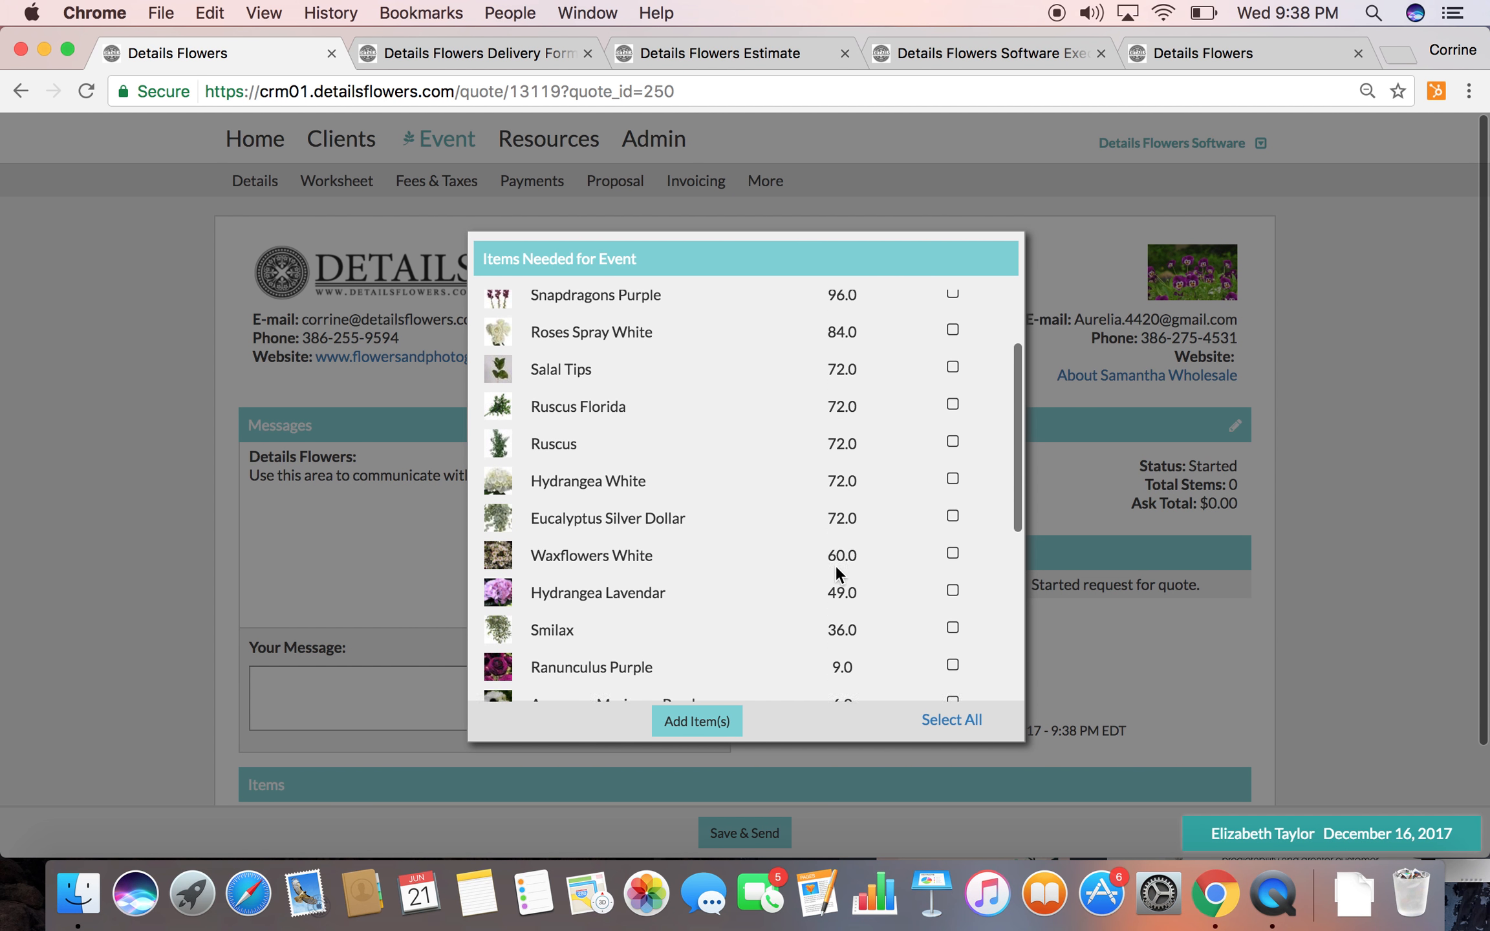
scroll(836, 573, "down", 3)
scroll(836, 569, "up", 5)
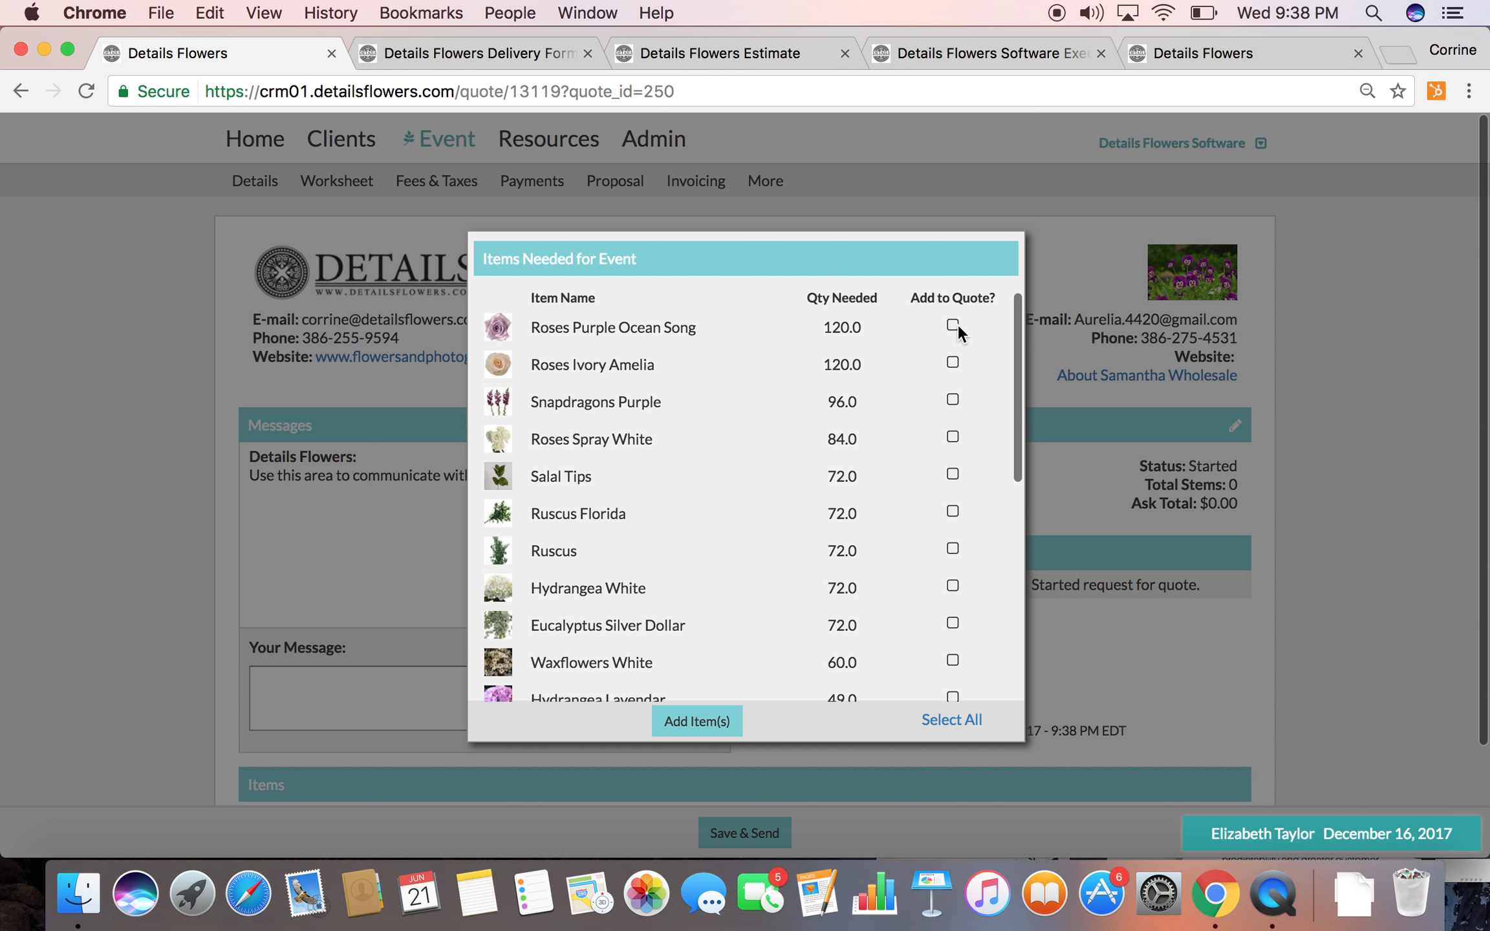
left_click(952, 363)
left_click(957, 722)
left_click(956, 721)
scroll(858, 621, "down", 5)
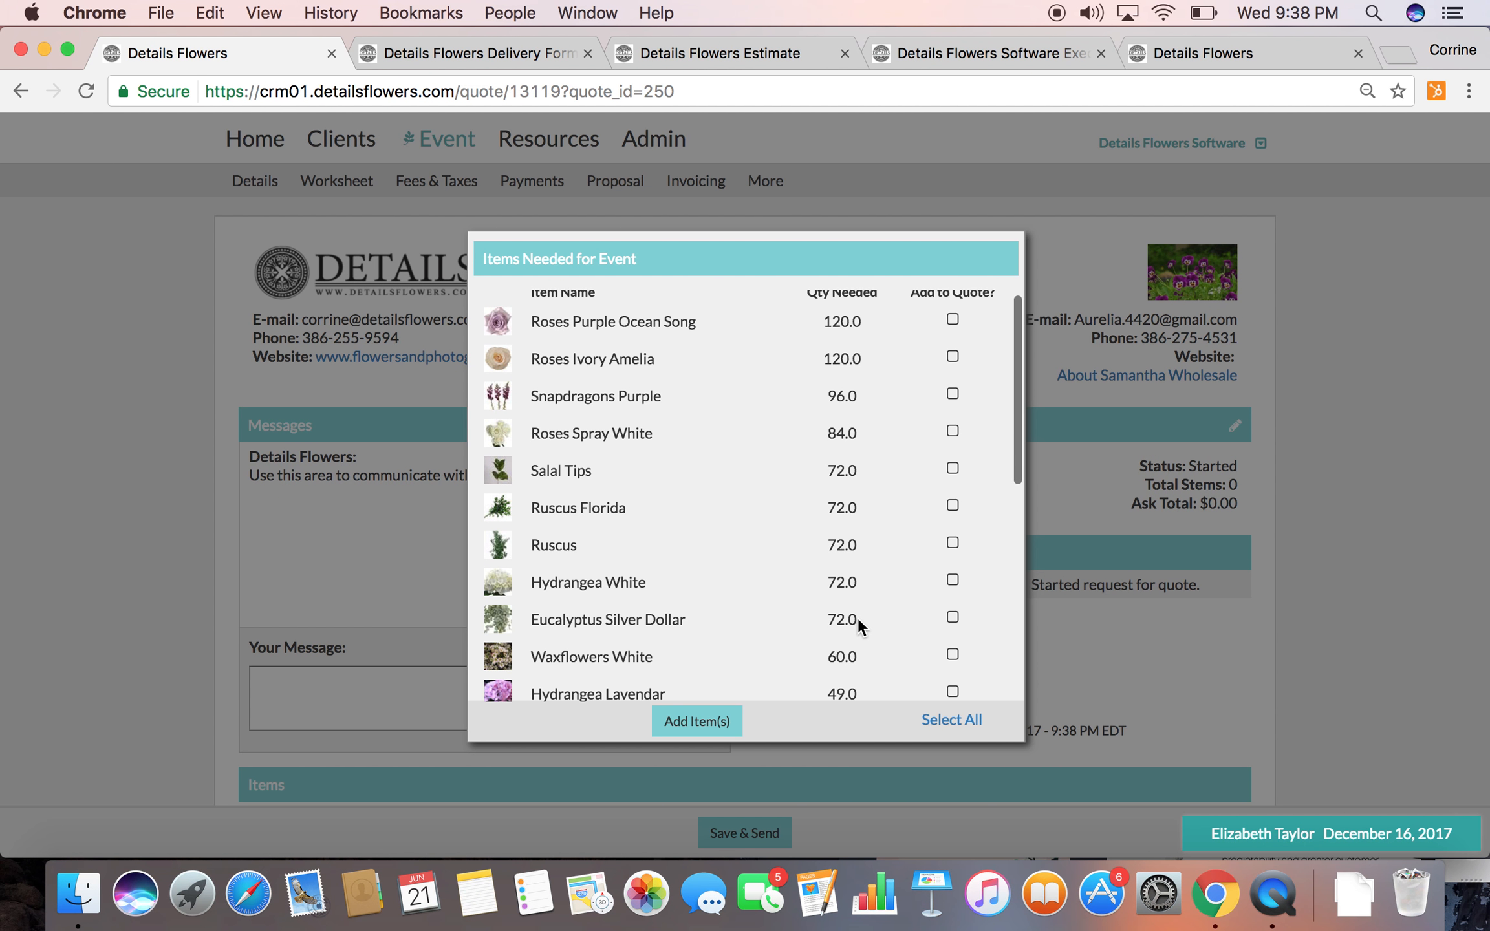
scroll(858, 625, "down", 5)
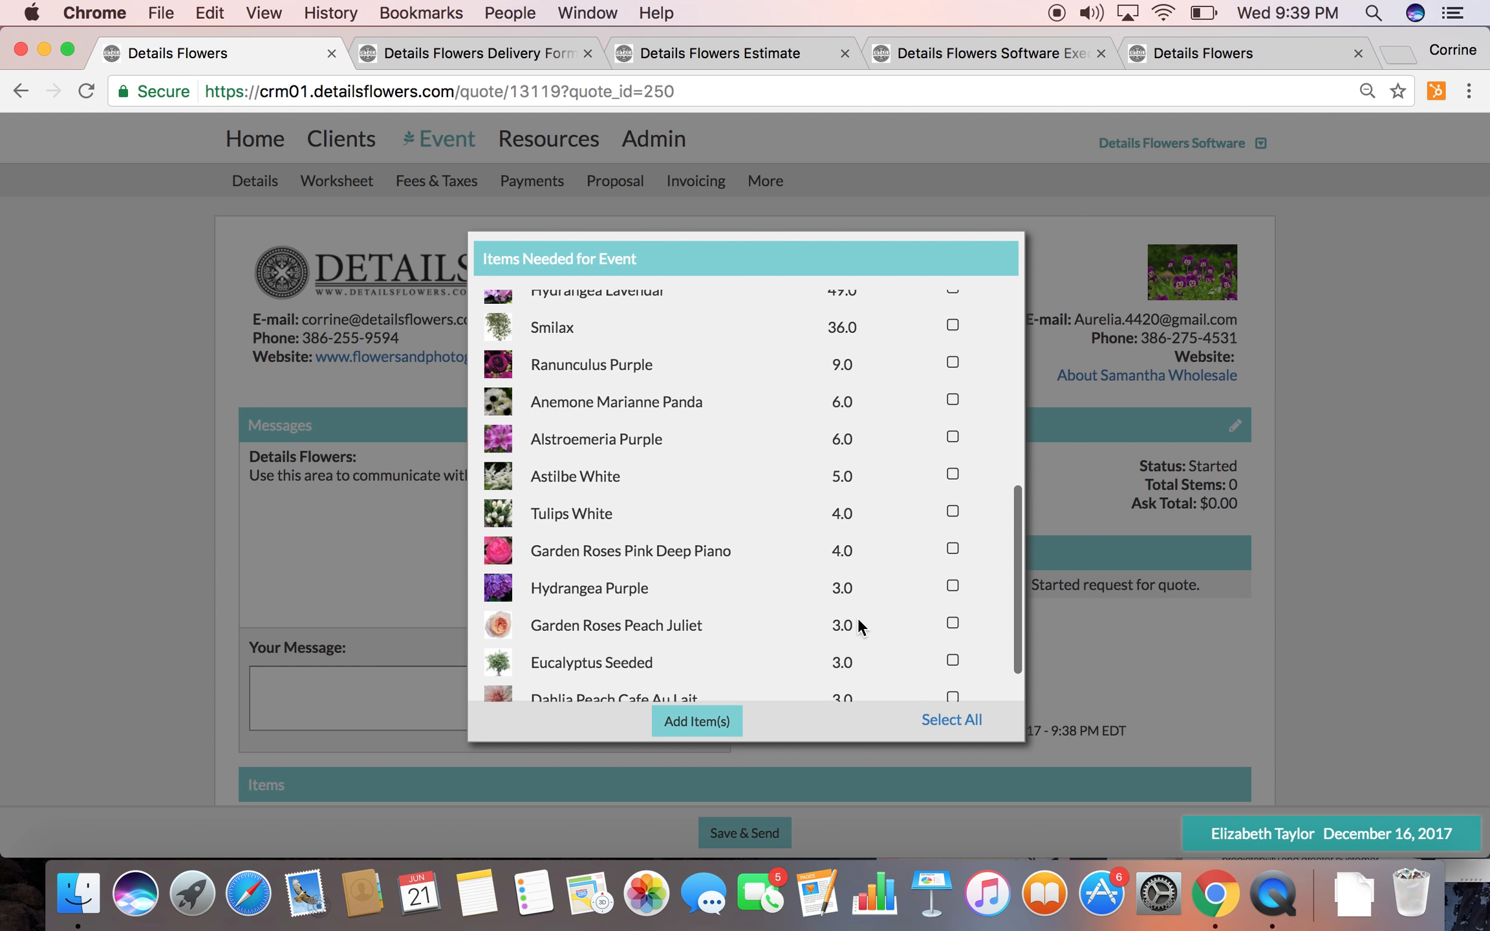
scroll(876, 484, "up", 10)
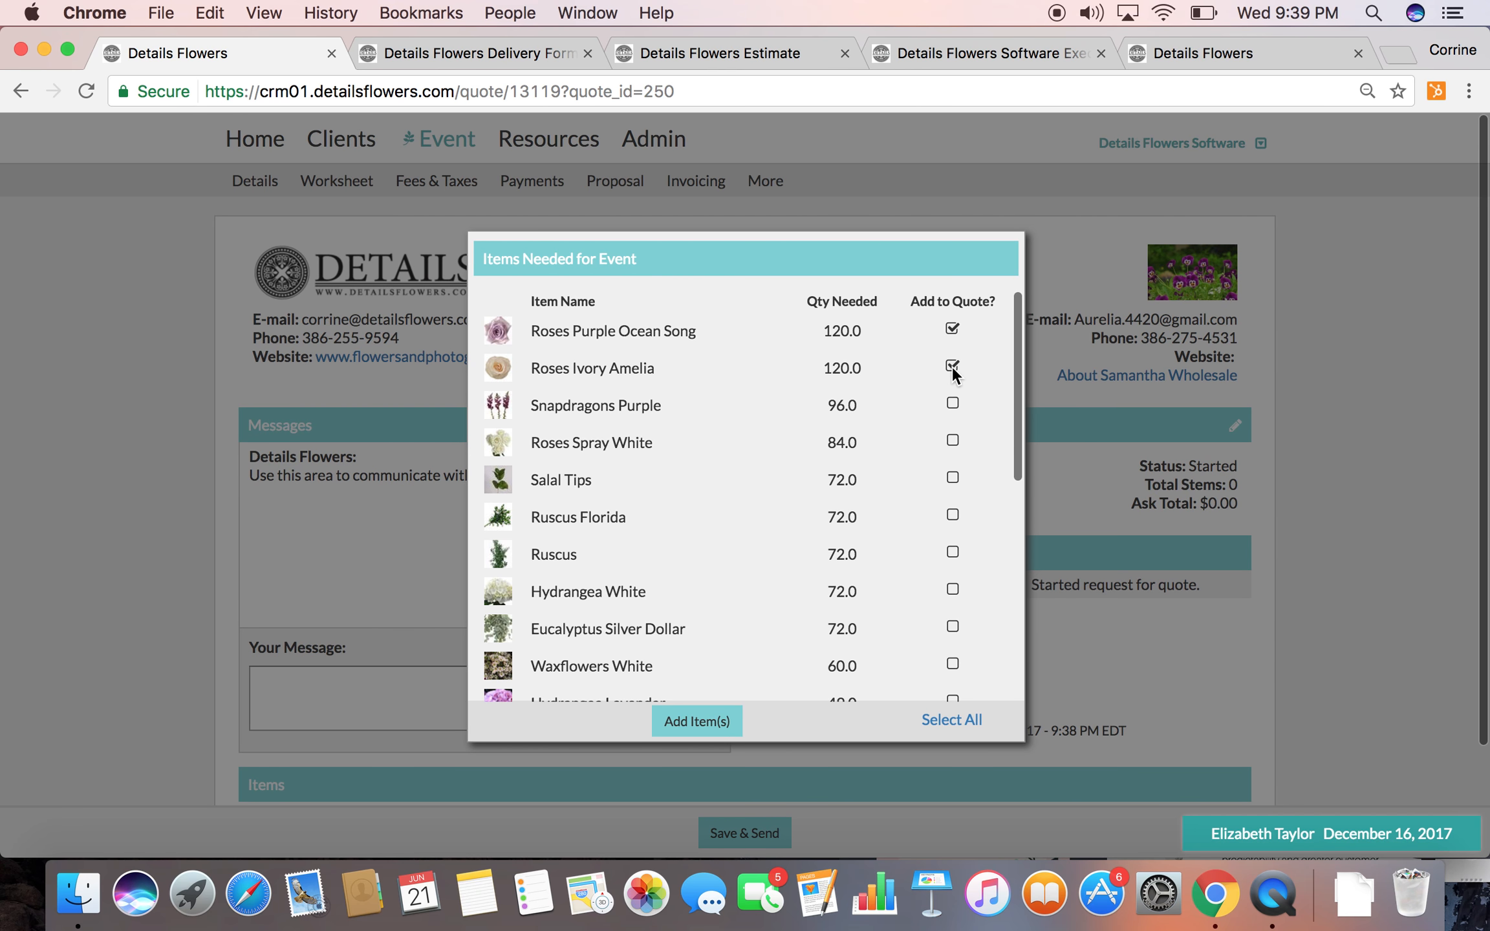
left_click(707, 721)
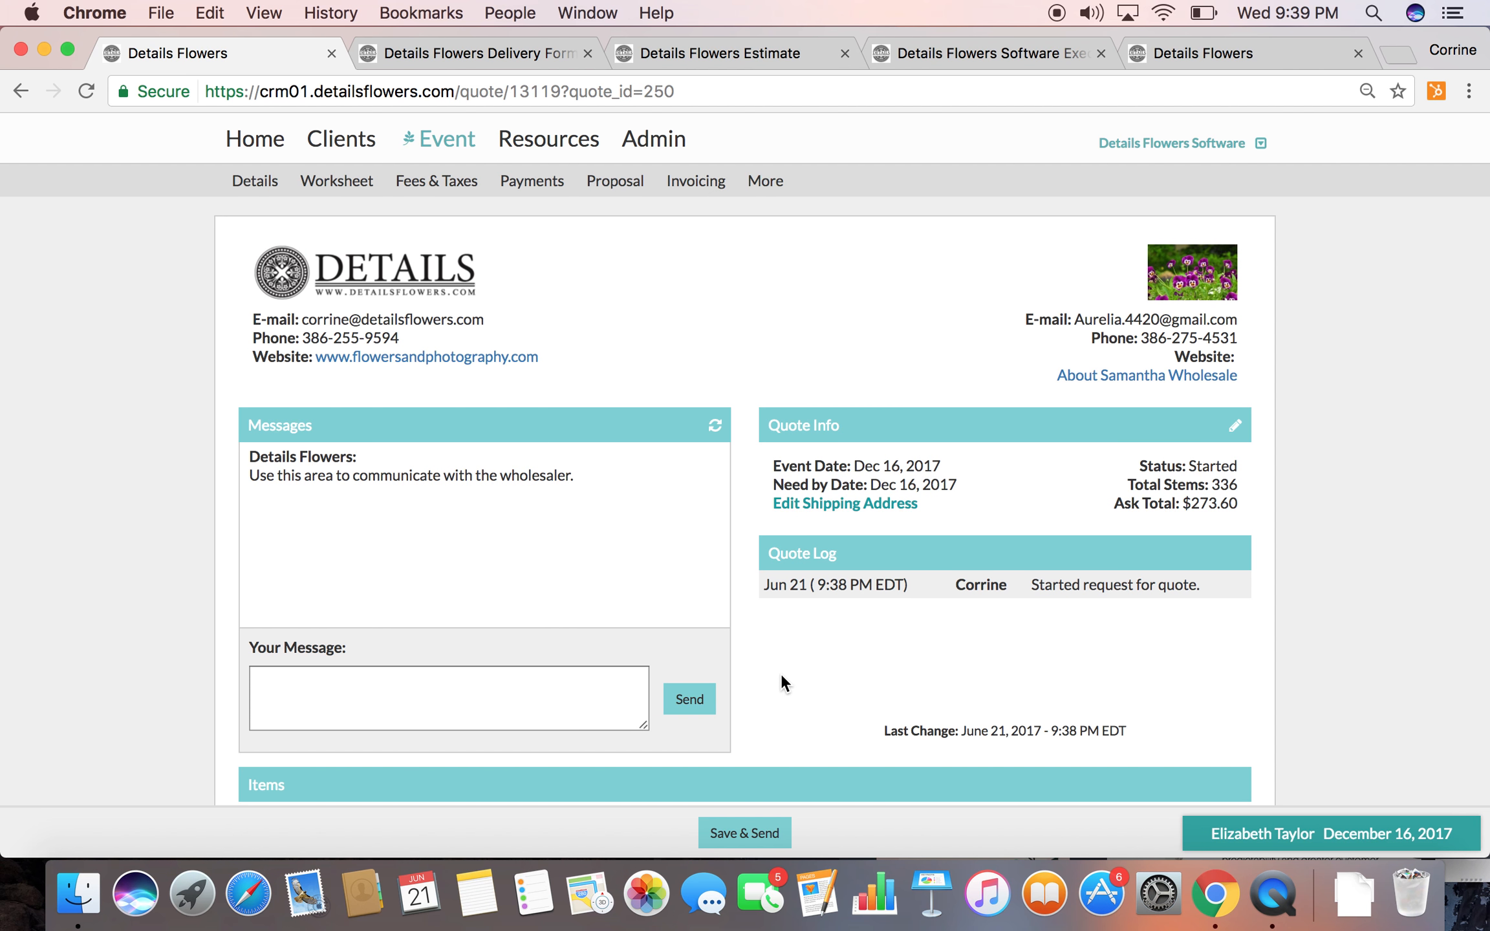
Review the quote's items and set its need-by date to Dec 13, 2017
scroll(781, 673, "down", 5)
scroll(527, 664, "down", 3)
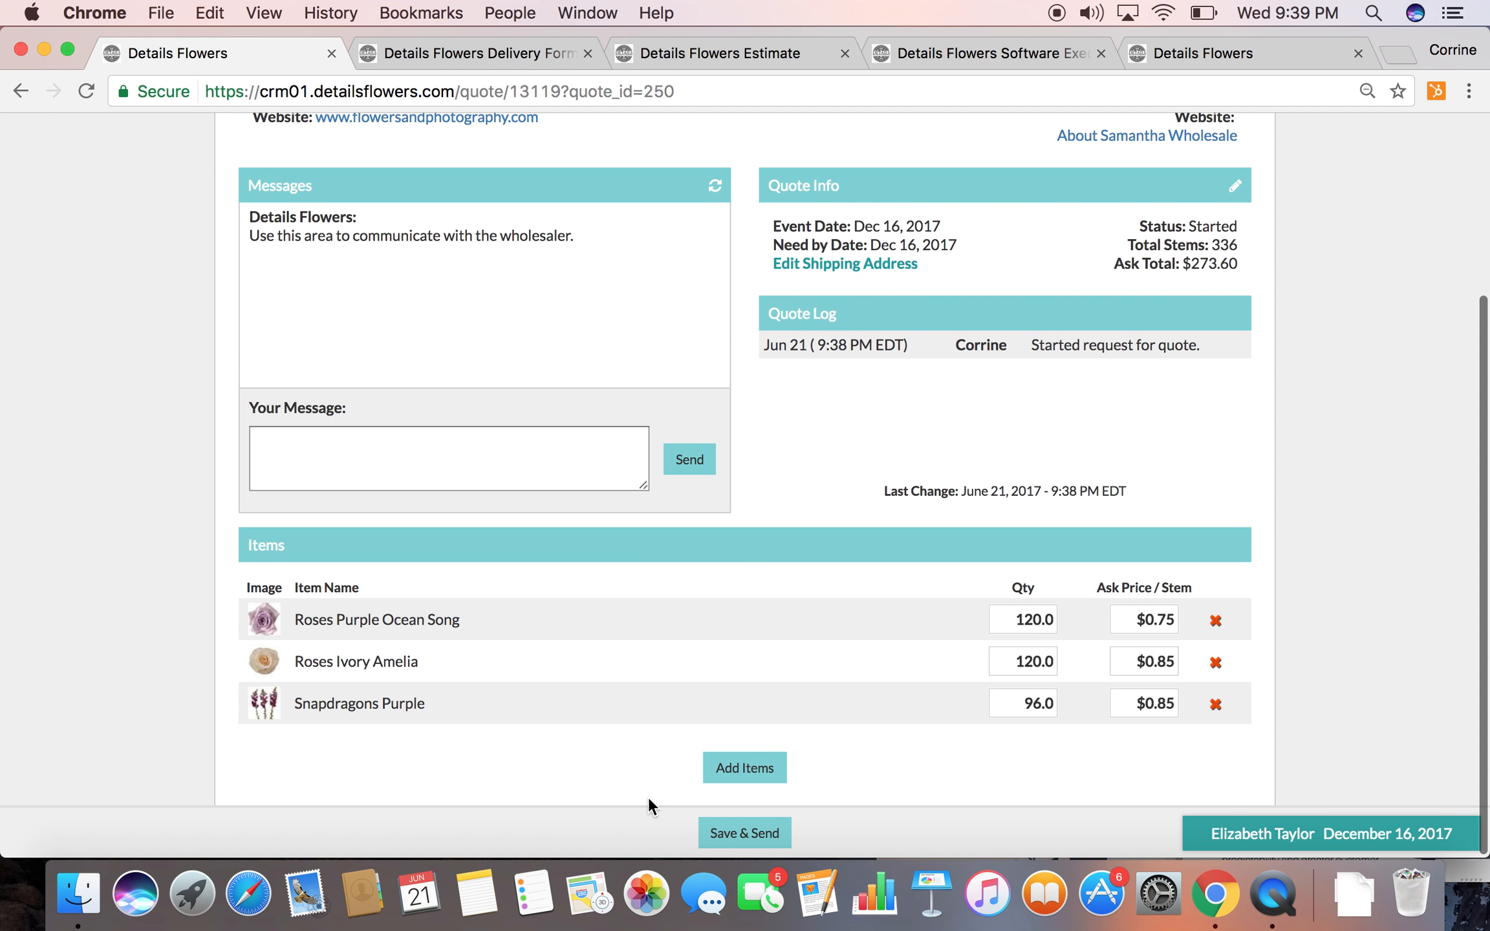
scroll(821, 511, "up", 3)
scroll(809, 475, "down", 1)
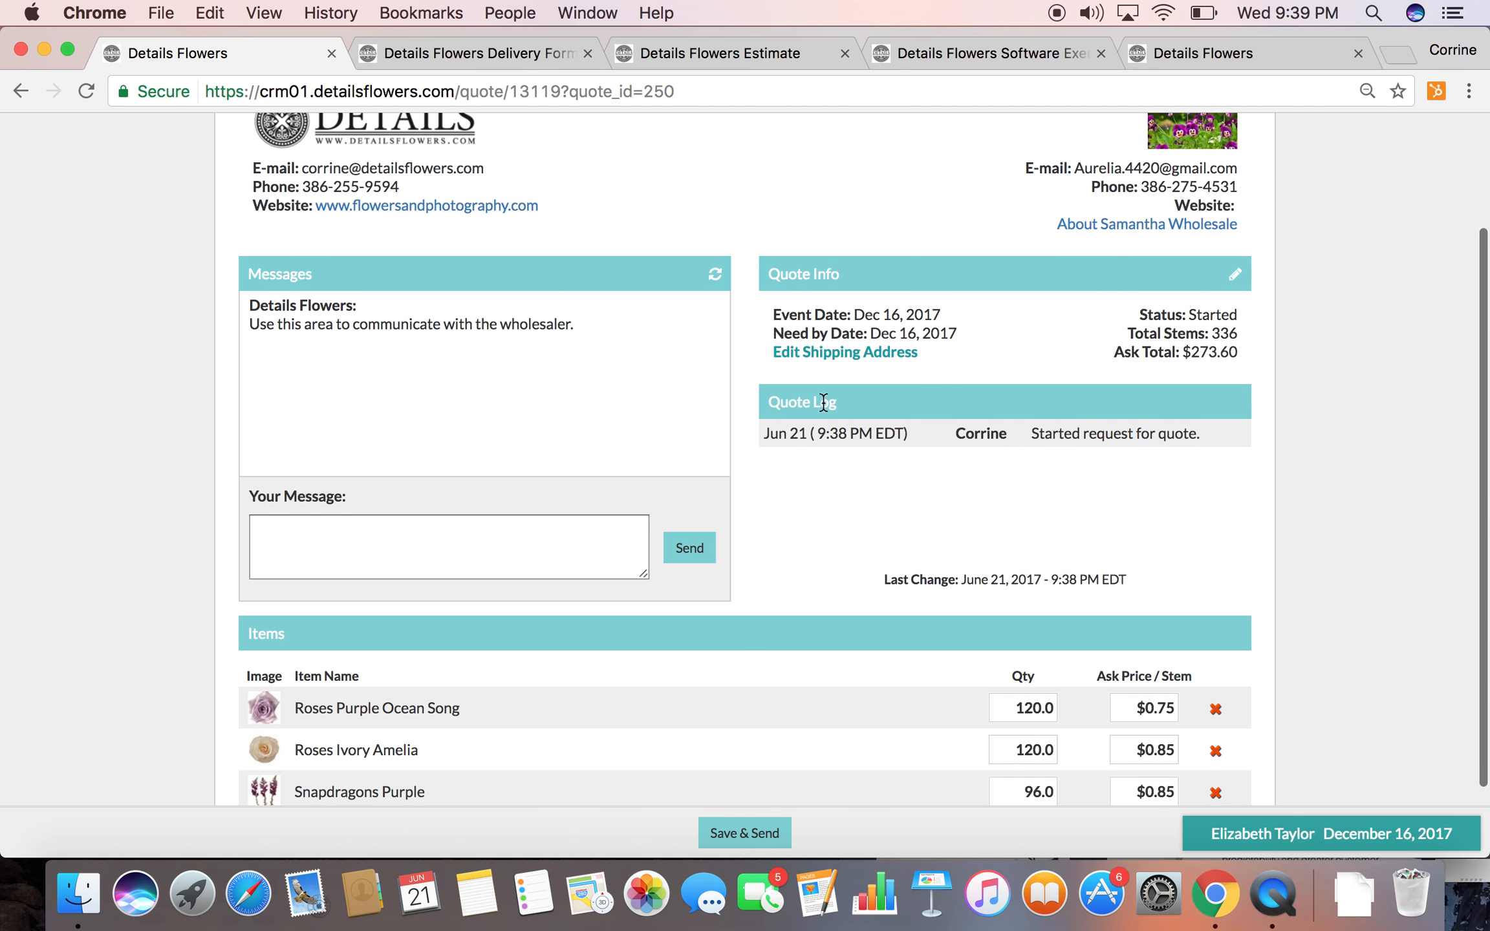
left_click(1232, 282)
left_click(781, 501)
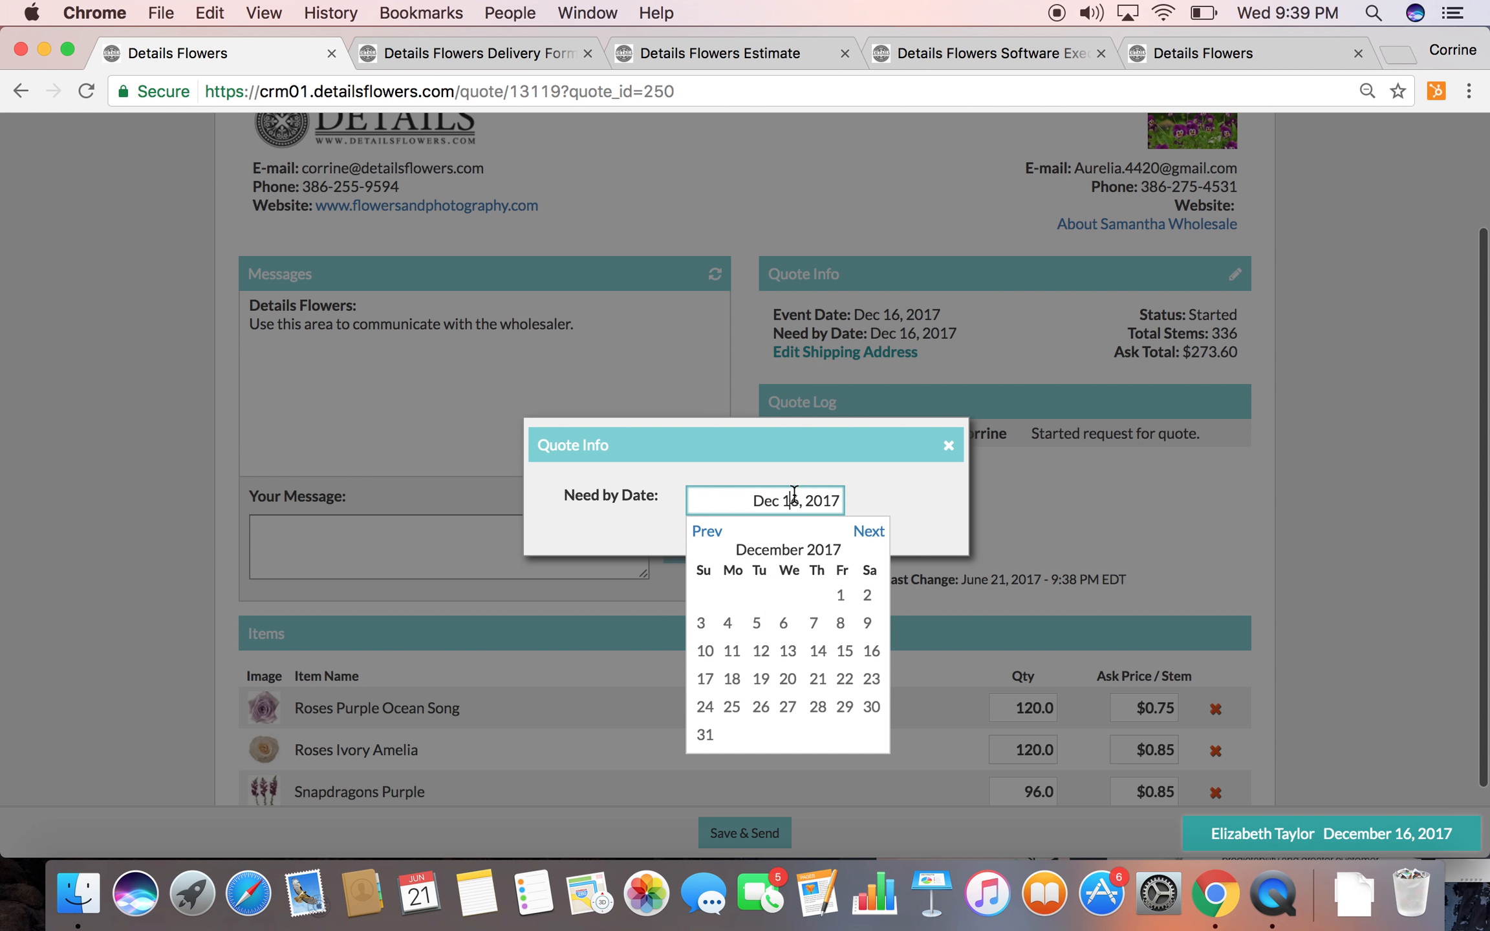
left_click(782, 651)
left_click(1048, 531)
Send the wholesaler a message that greets the contact by name and says "Please send me great prices!!"
left_click(442, 559)
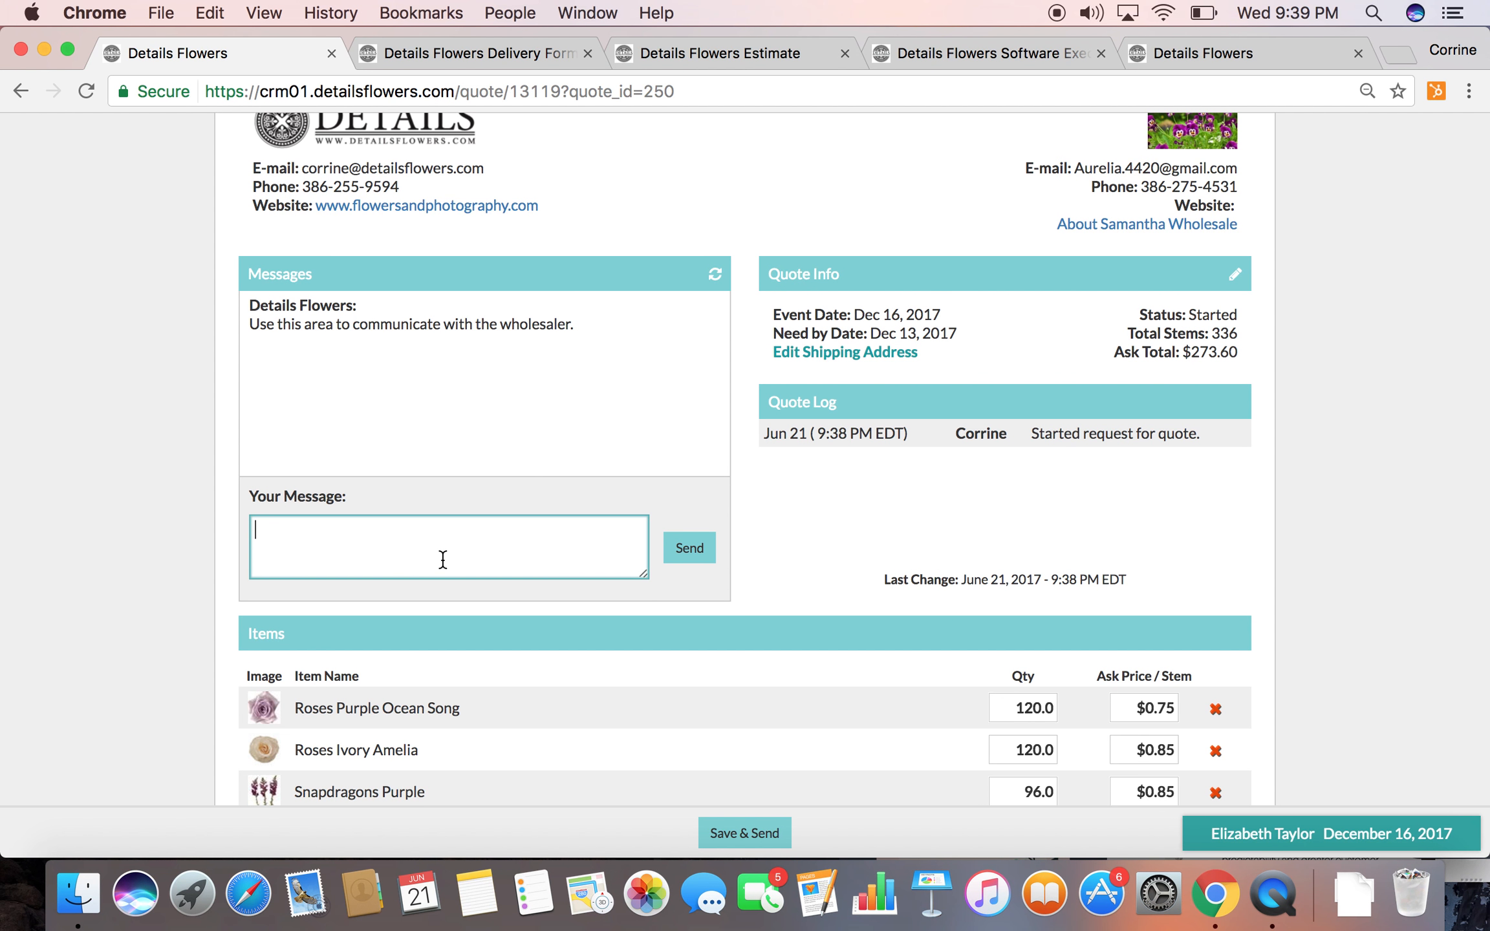
type("Hi Samantha!  Please send ")
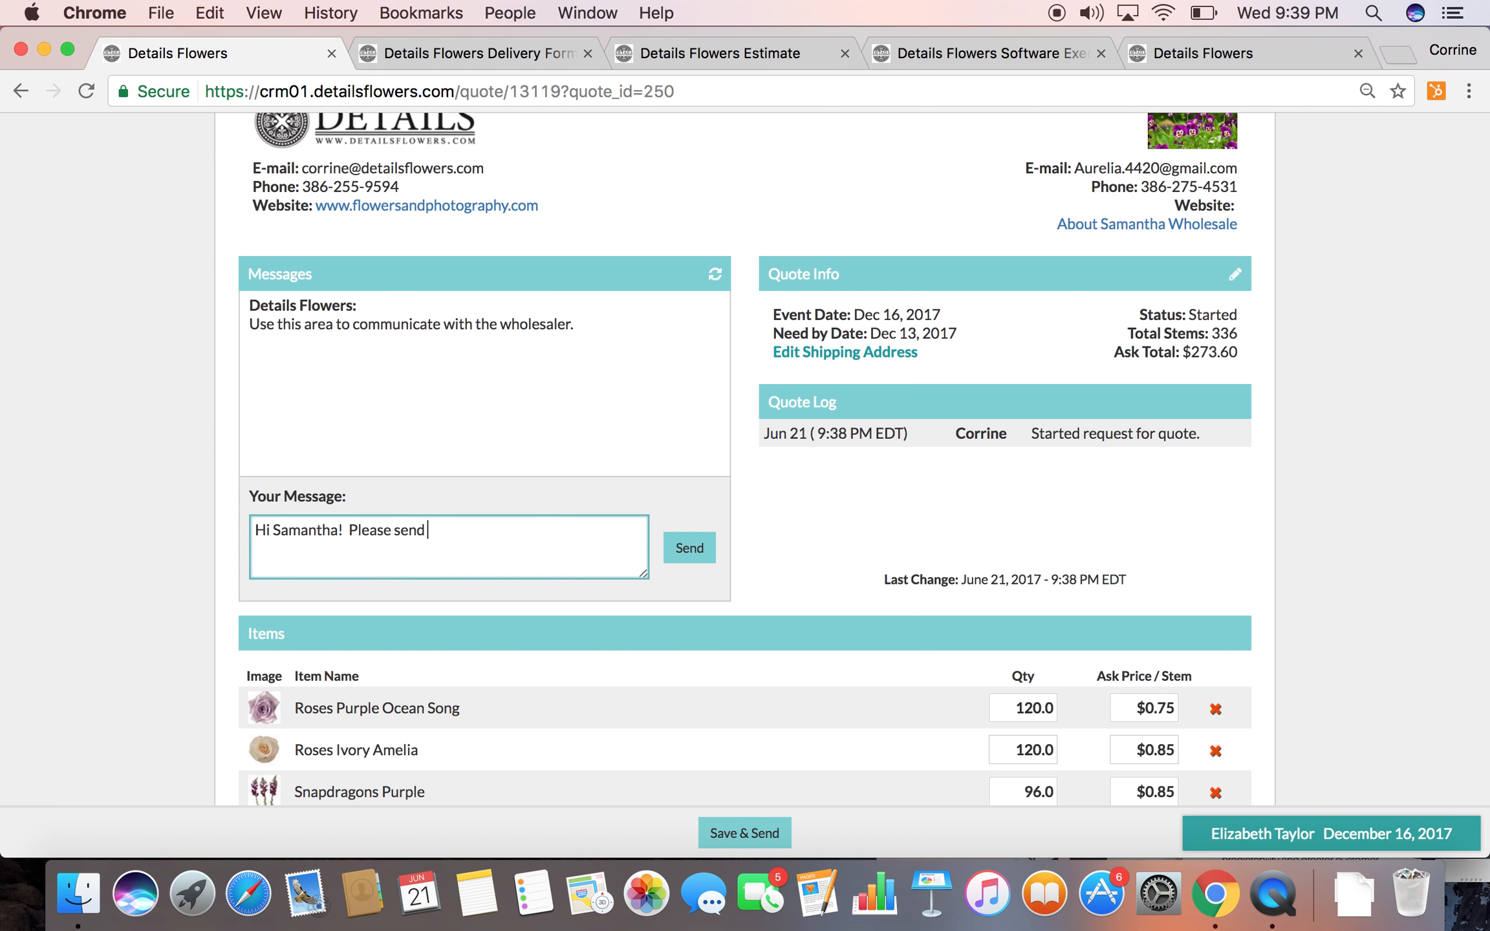
type("me great prices!!")
left_click(708, 550)
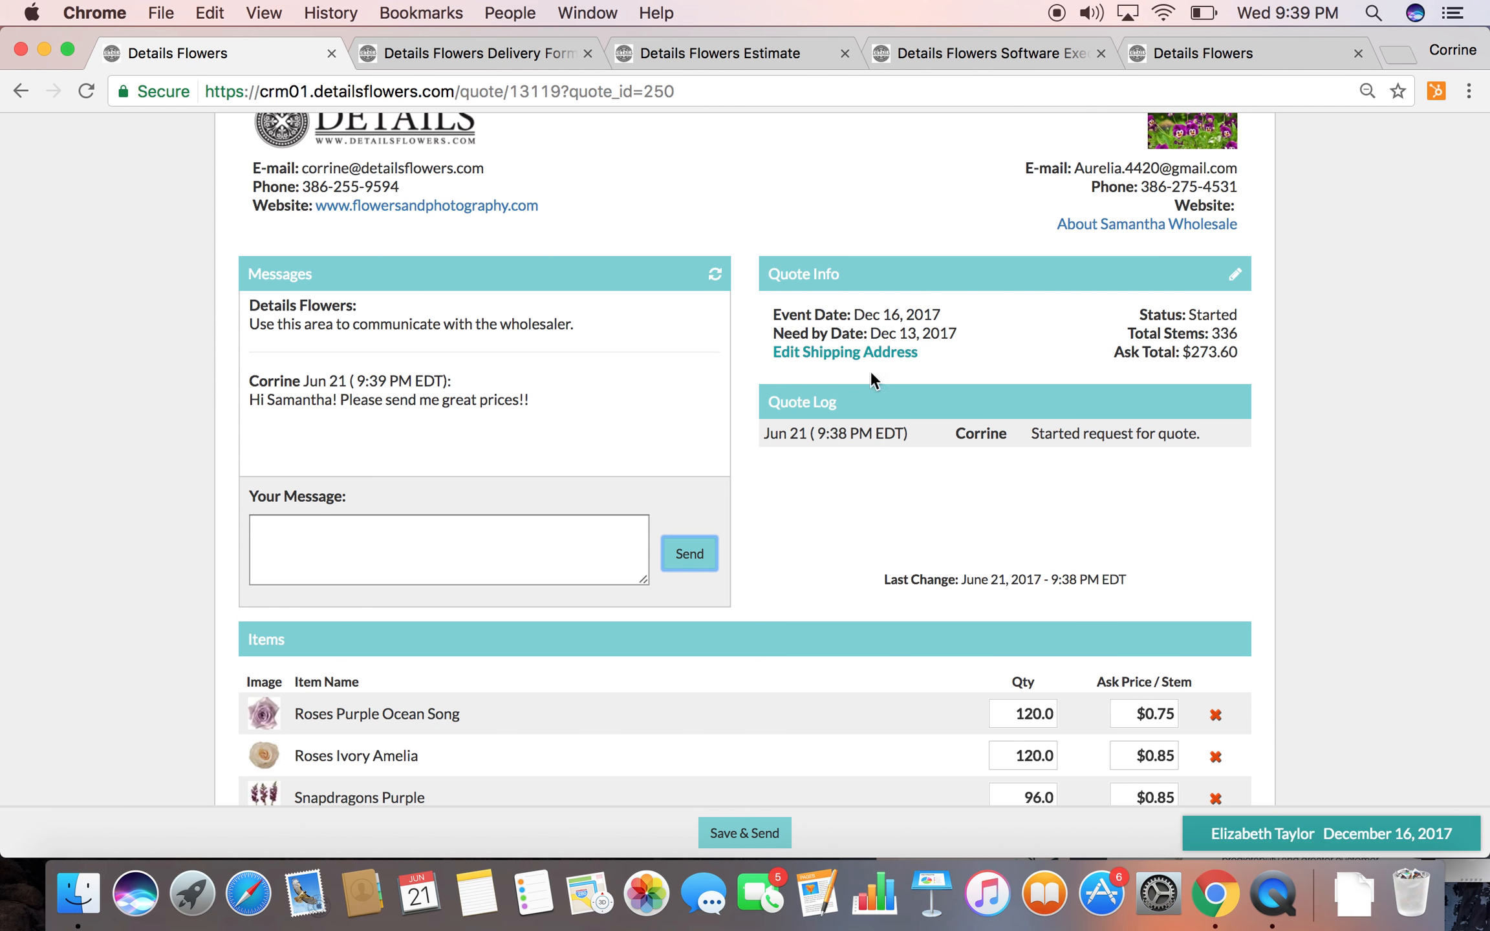
Set the quote quantities to 125 for Roses Purple Ocean Song, 125 for Roses Ivory Amelia and 100 for Snapdragons Purple
scroll(888, 493, "down", 3)
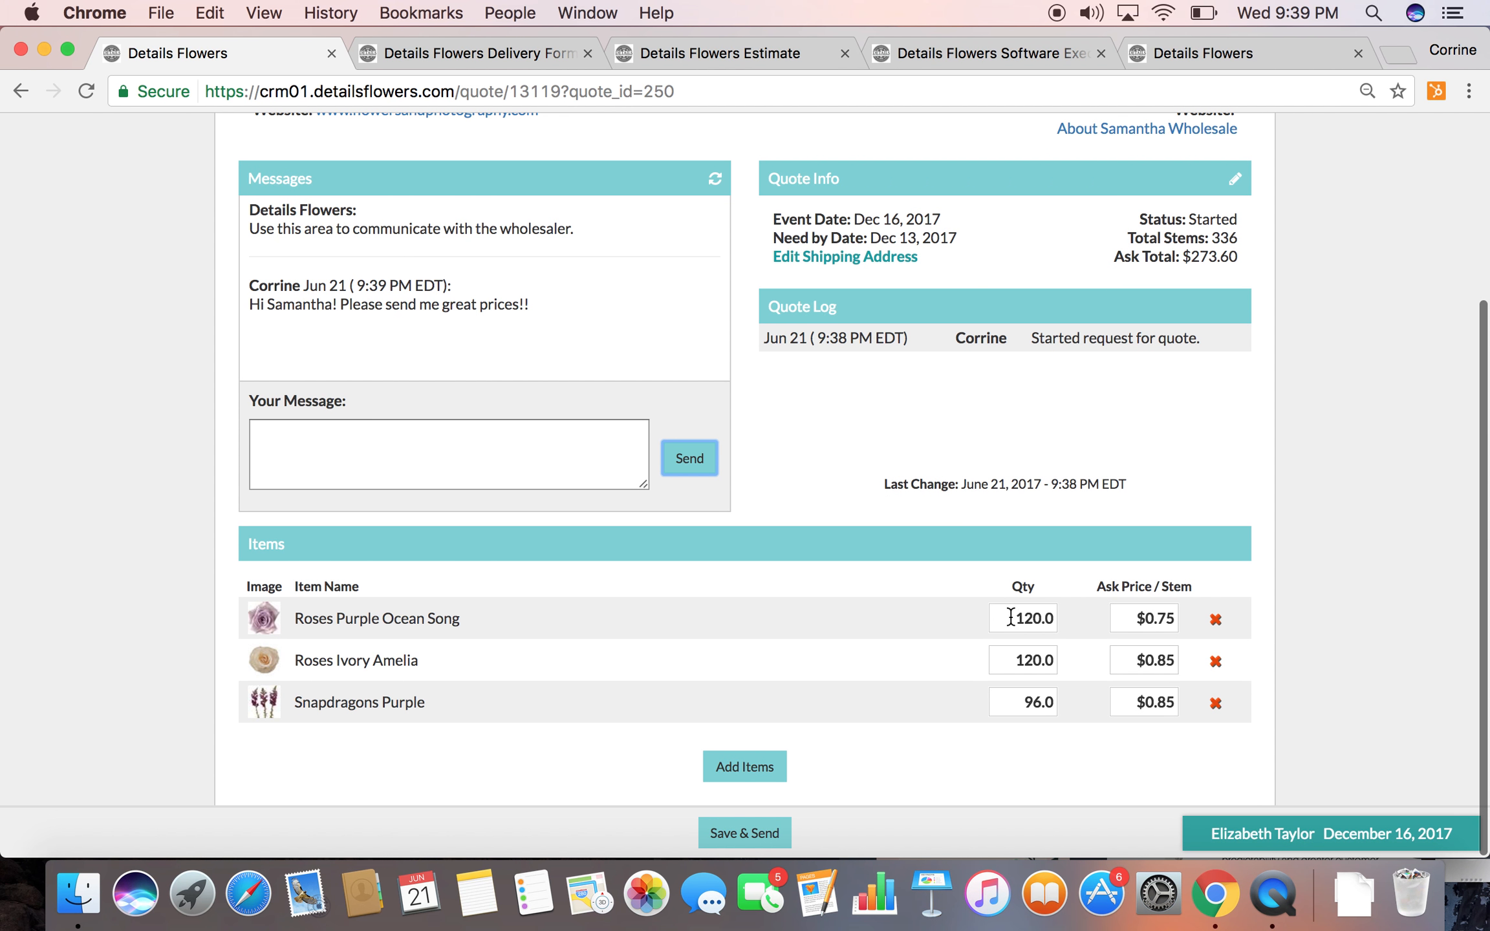
double_click(1017, 618)
type("125")
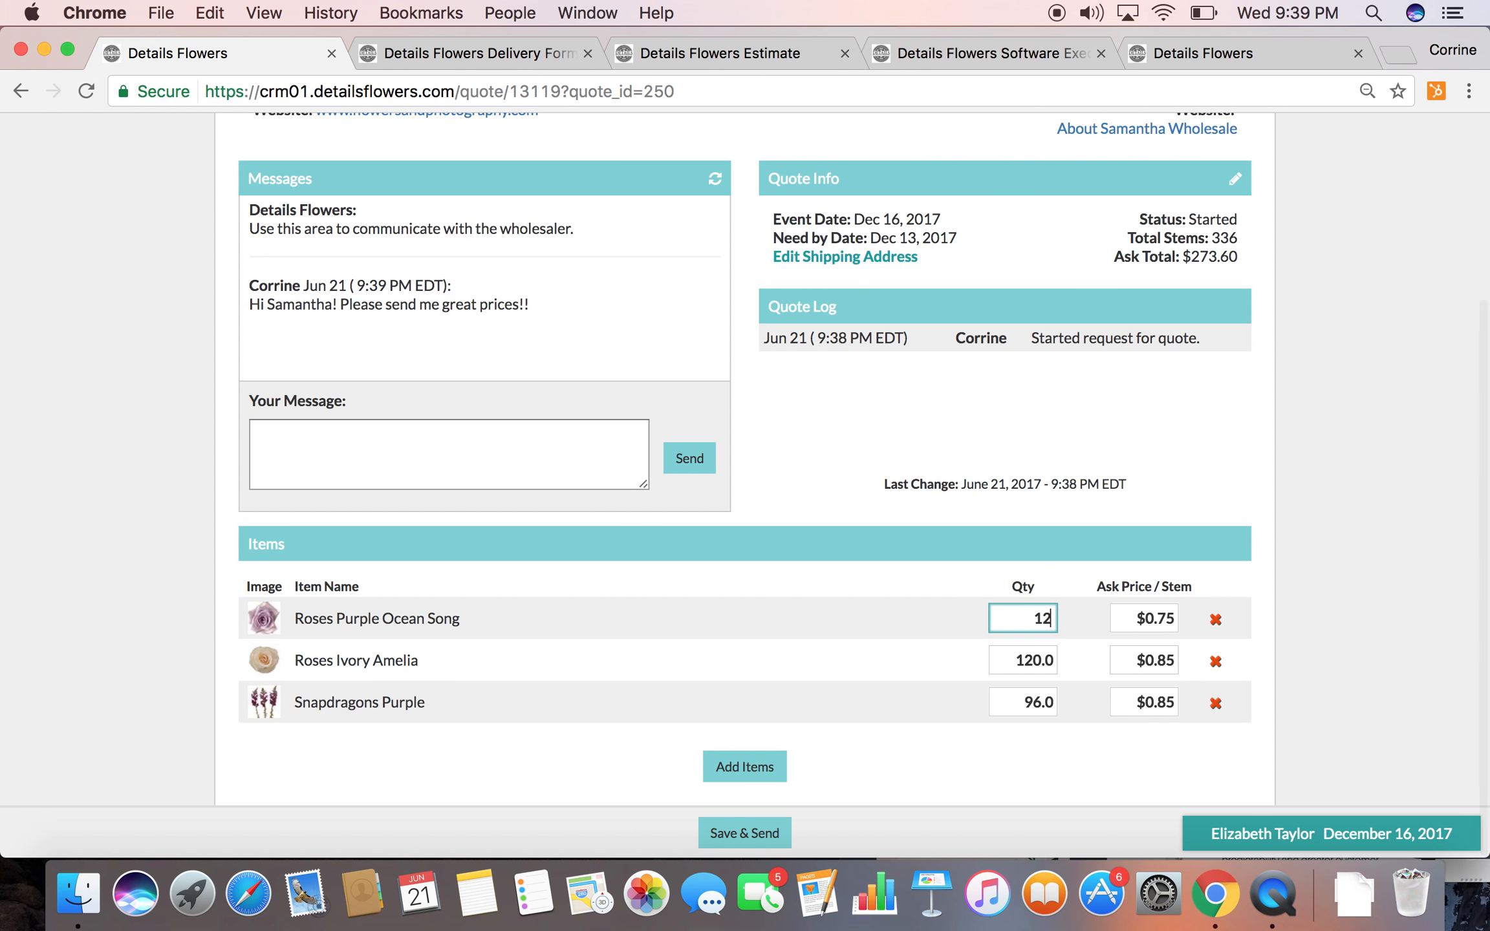
double_click(1012, 654)
type("125")
double_click(1011, 702)
type("100")
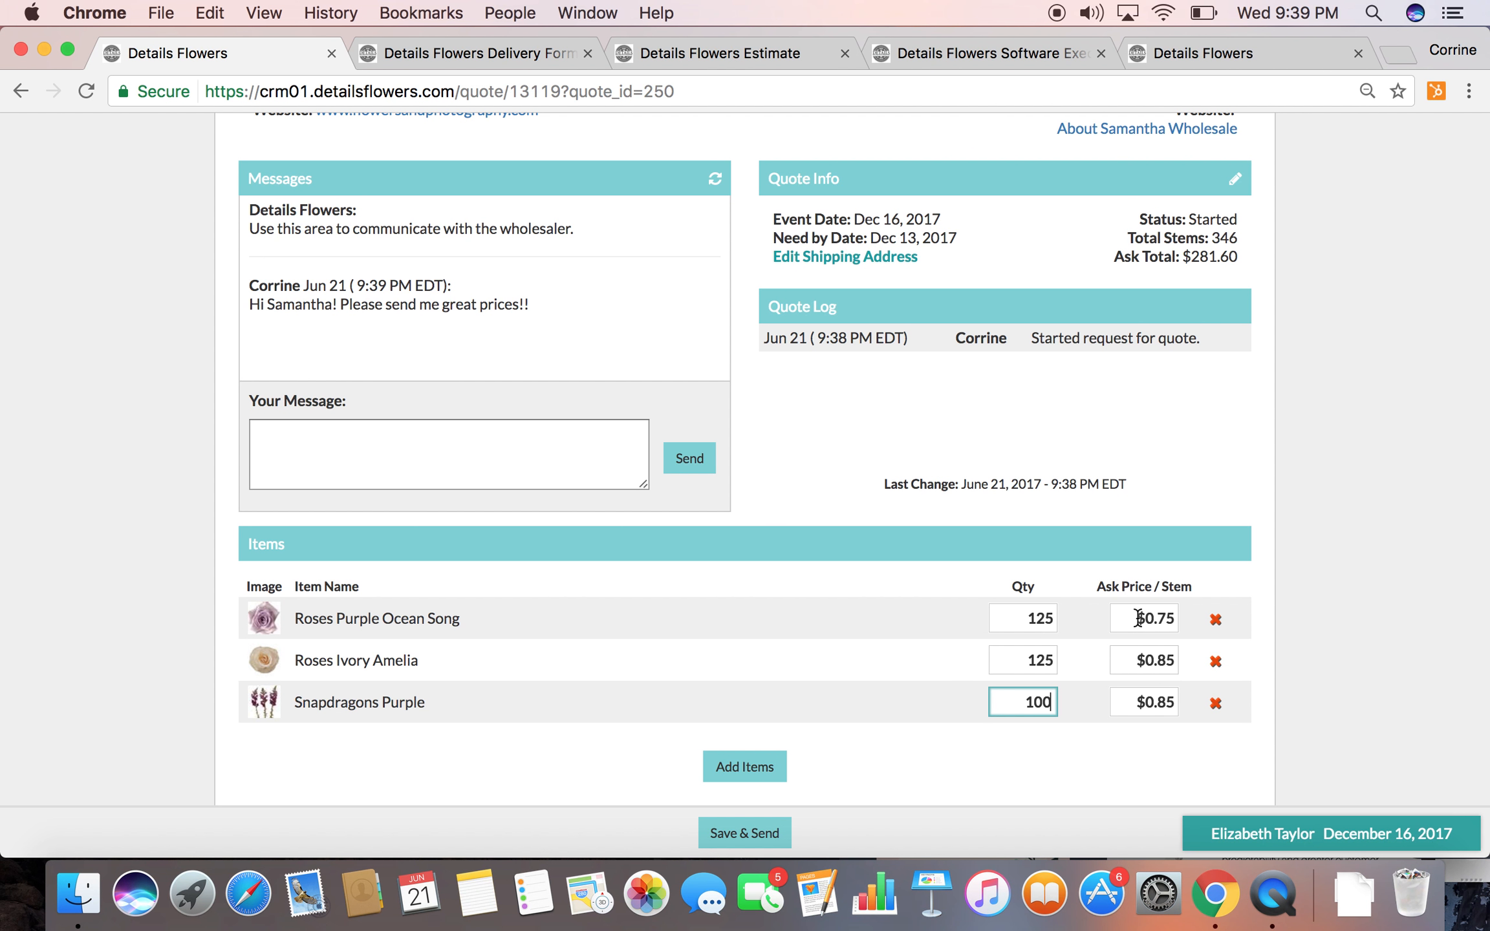
Set the ask price per stem to .72 for Roses Ivory Amelia and .80 for Snapdragons Purple
left_click(1141, 658)
key("BackSpace")
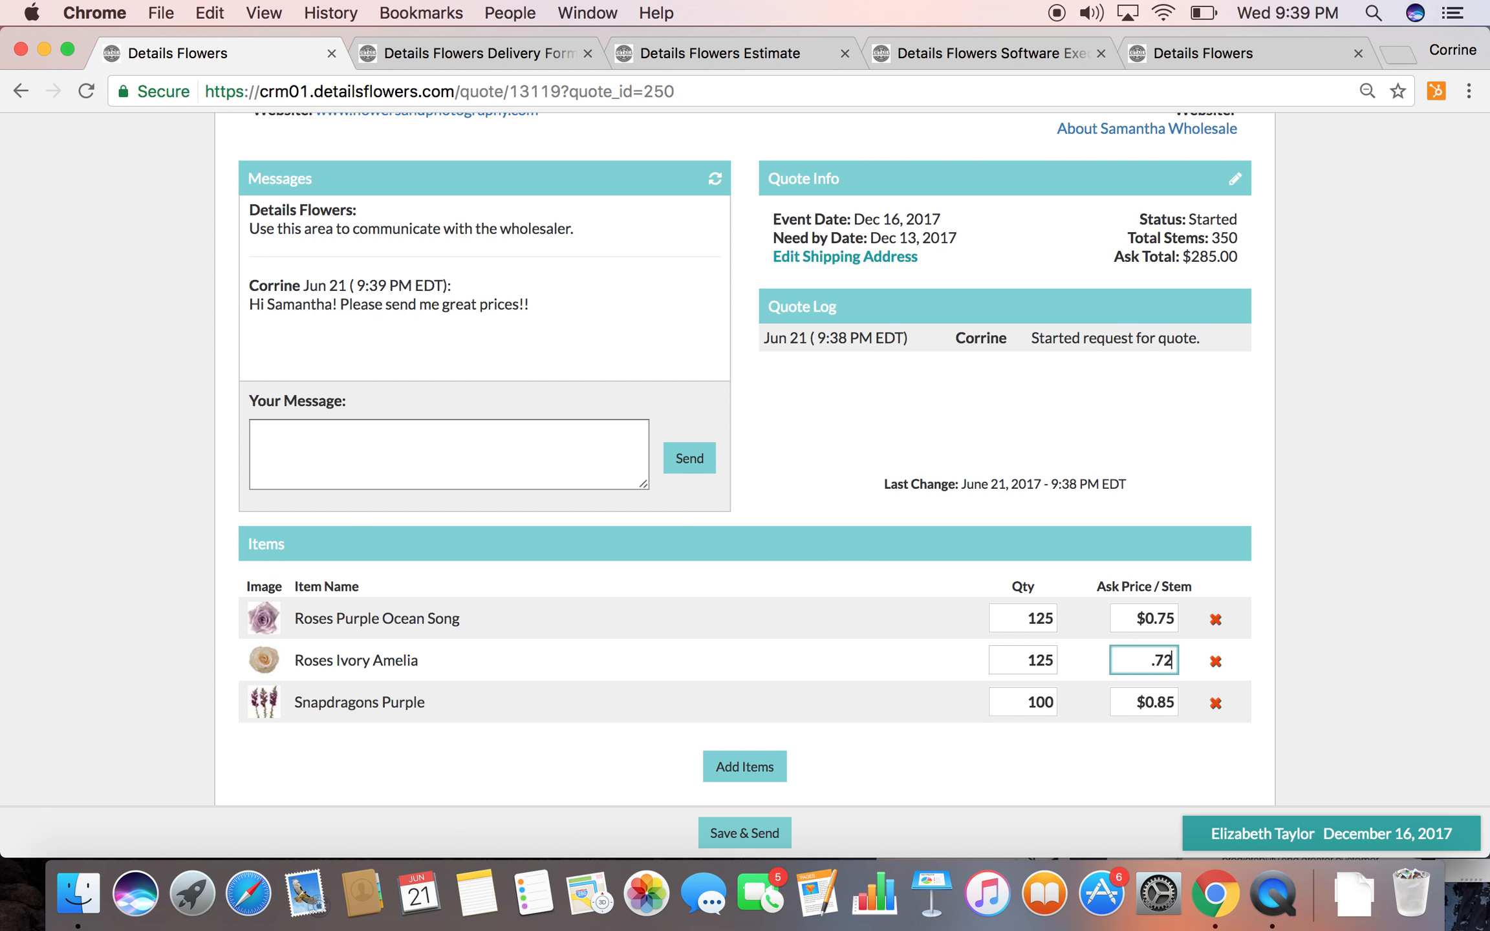
type(".72")
left_click(1128, 699)
key("BackSpace")
left_click(1340, 694)
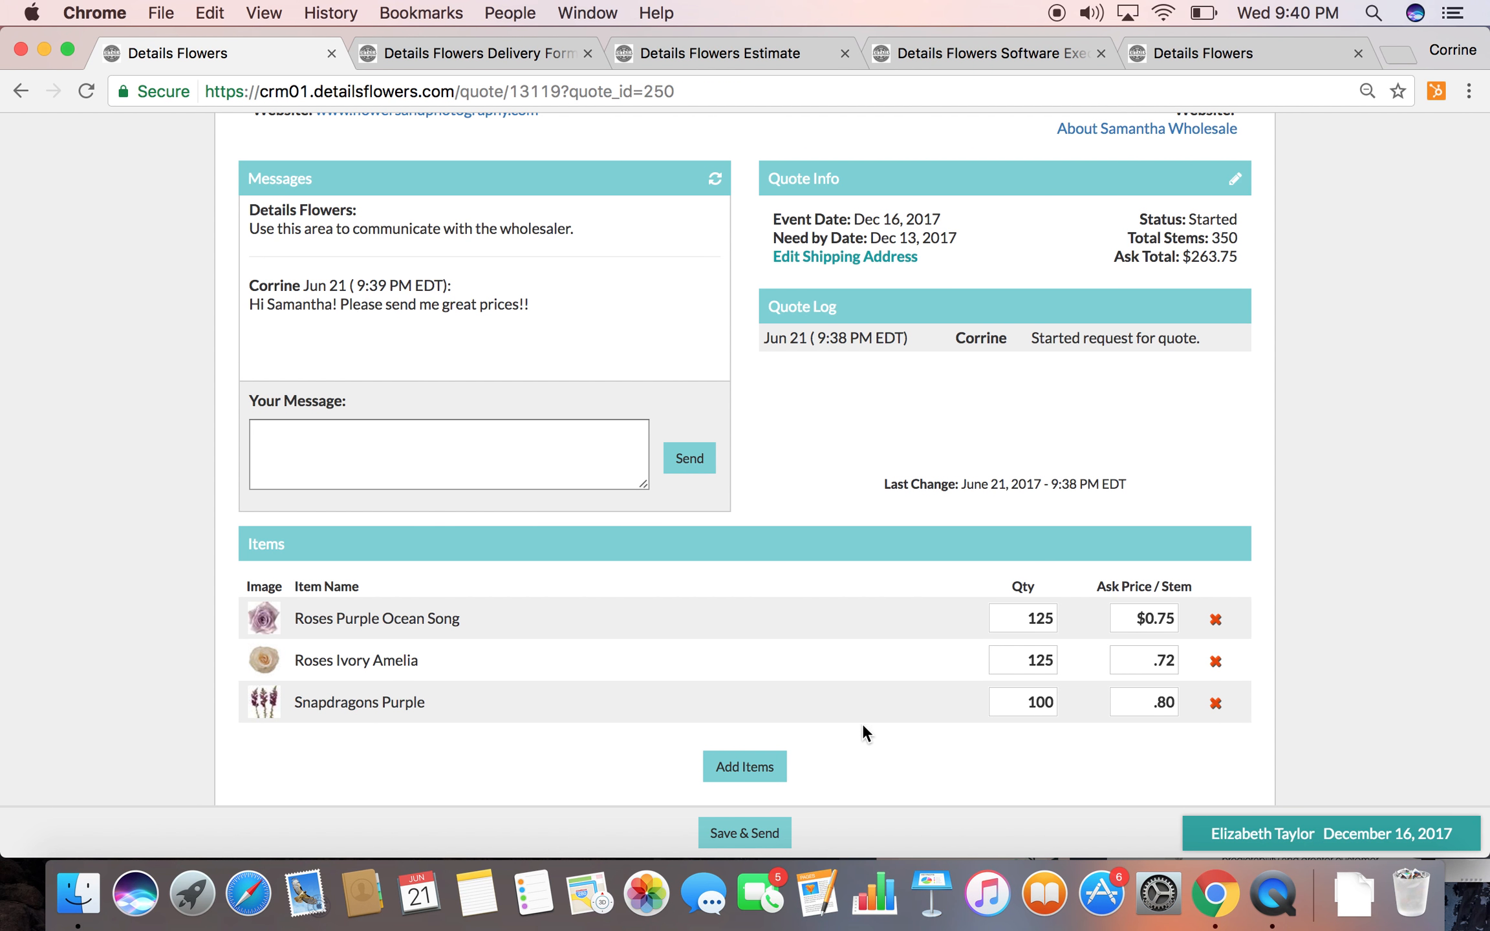
Check the quote details, and save and send the request to the wholesaler
scroll(946, 439, "up", 10)
scroll(945, 439, "down", 10)
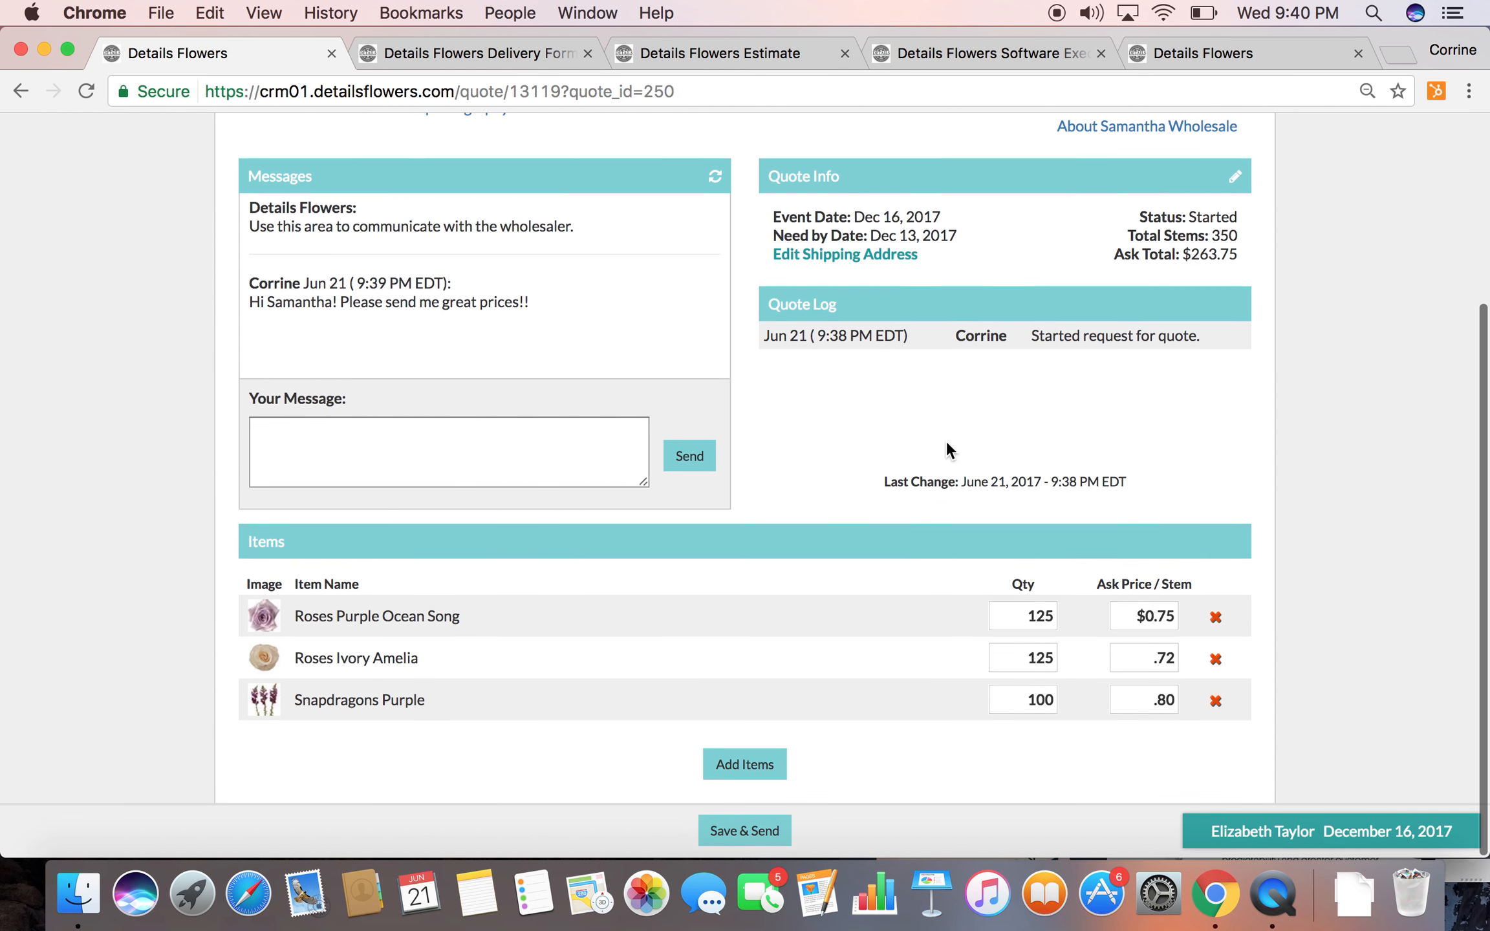
left_click(743, 830)
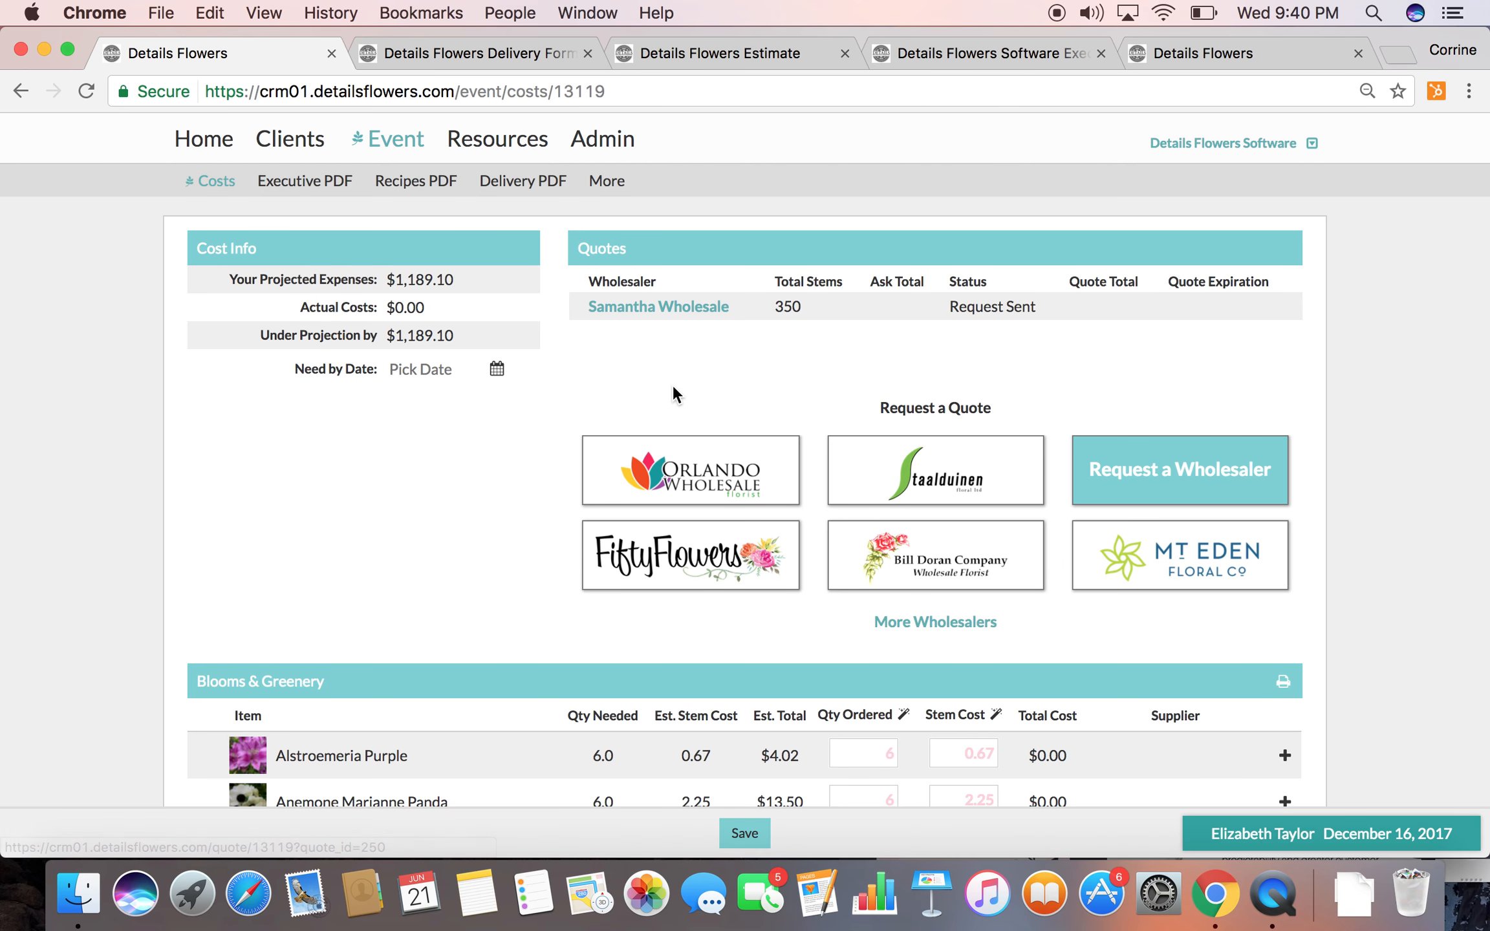
Close the delivery form, estimate, executive and other extra browser tabs, keeping only the event's cost page
scroll(672, 388, "down", 1)
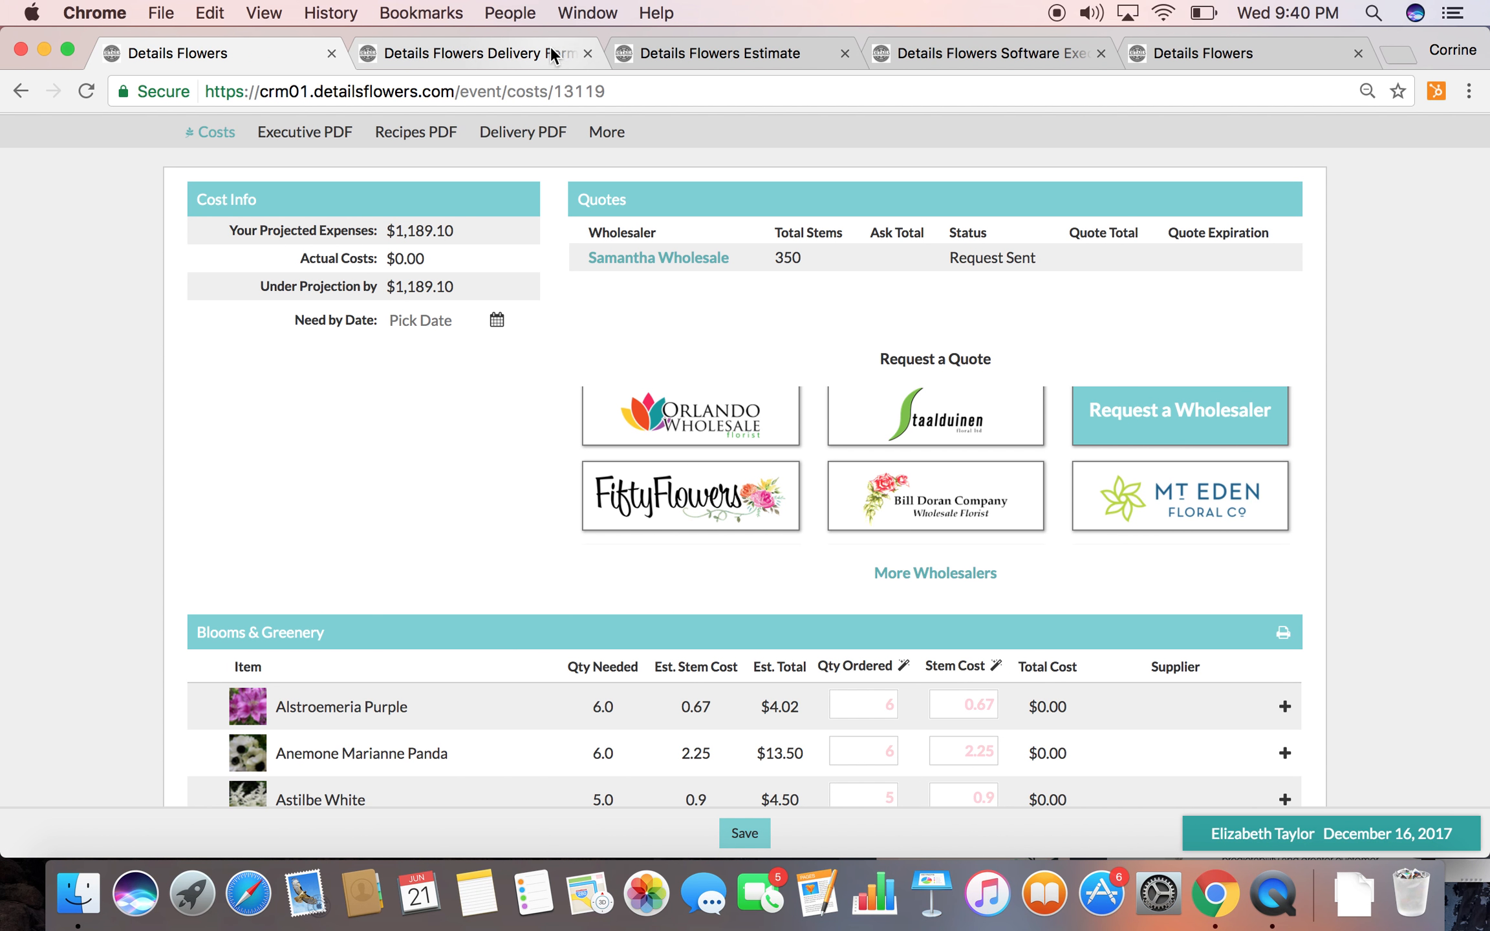
left_click(585, 52)
left_click(585, 52)
left_click(585, 52)
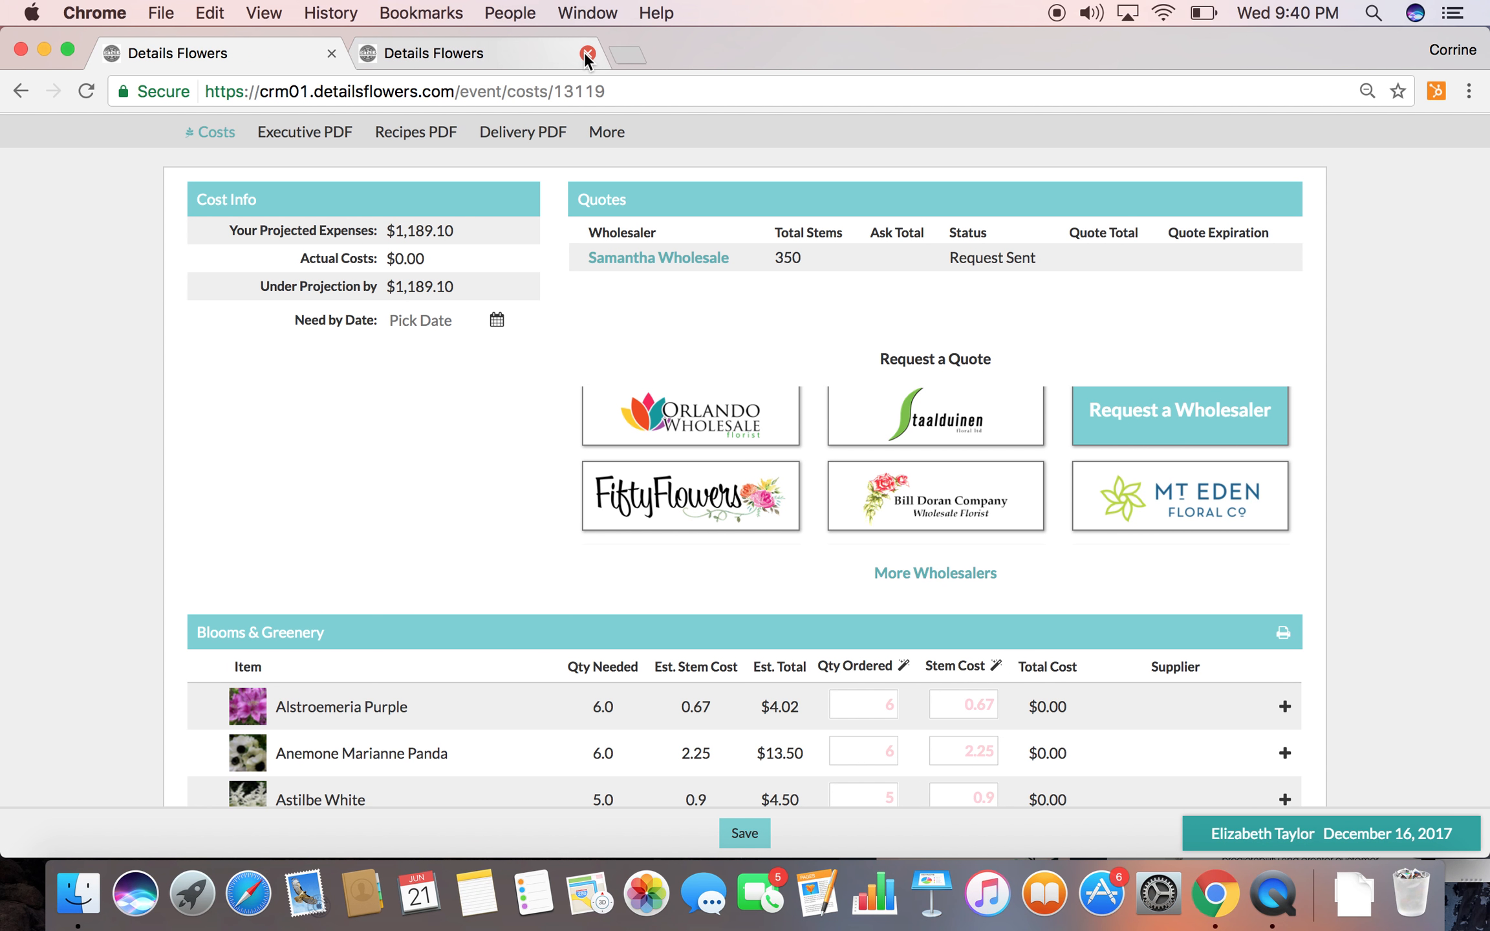
left_click(586, 52)
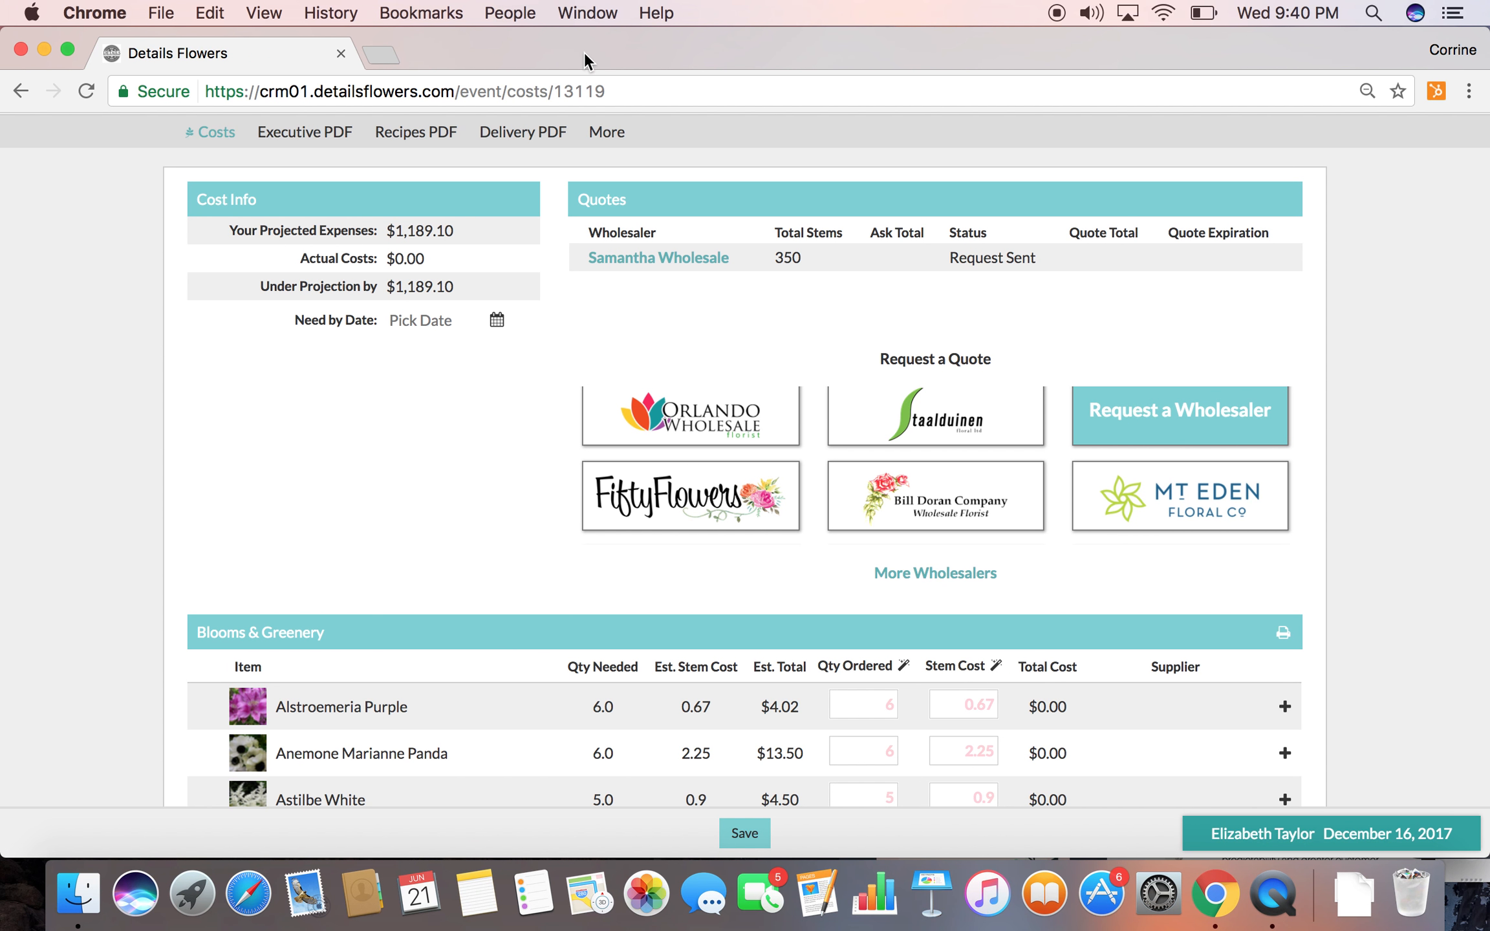
Open an incognito browser window and load crm01.detailsflowers.com in it
left_click(391, 60)
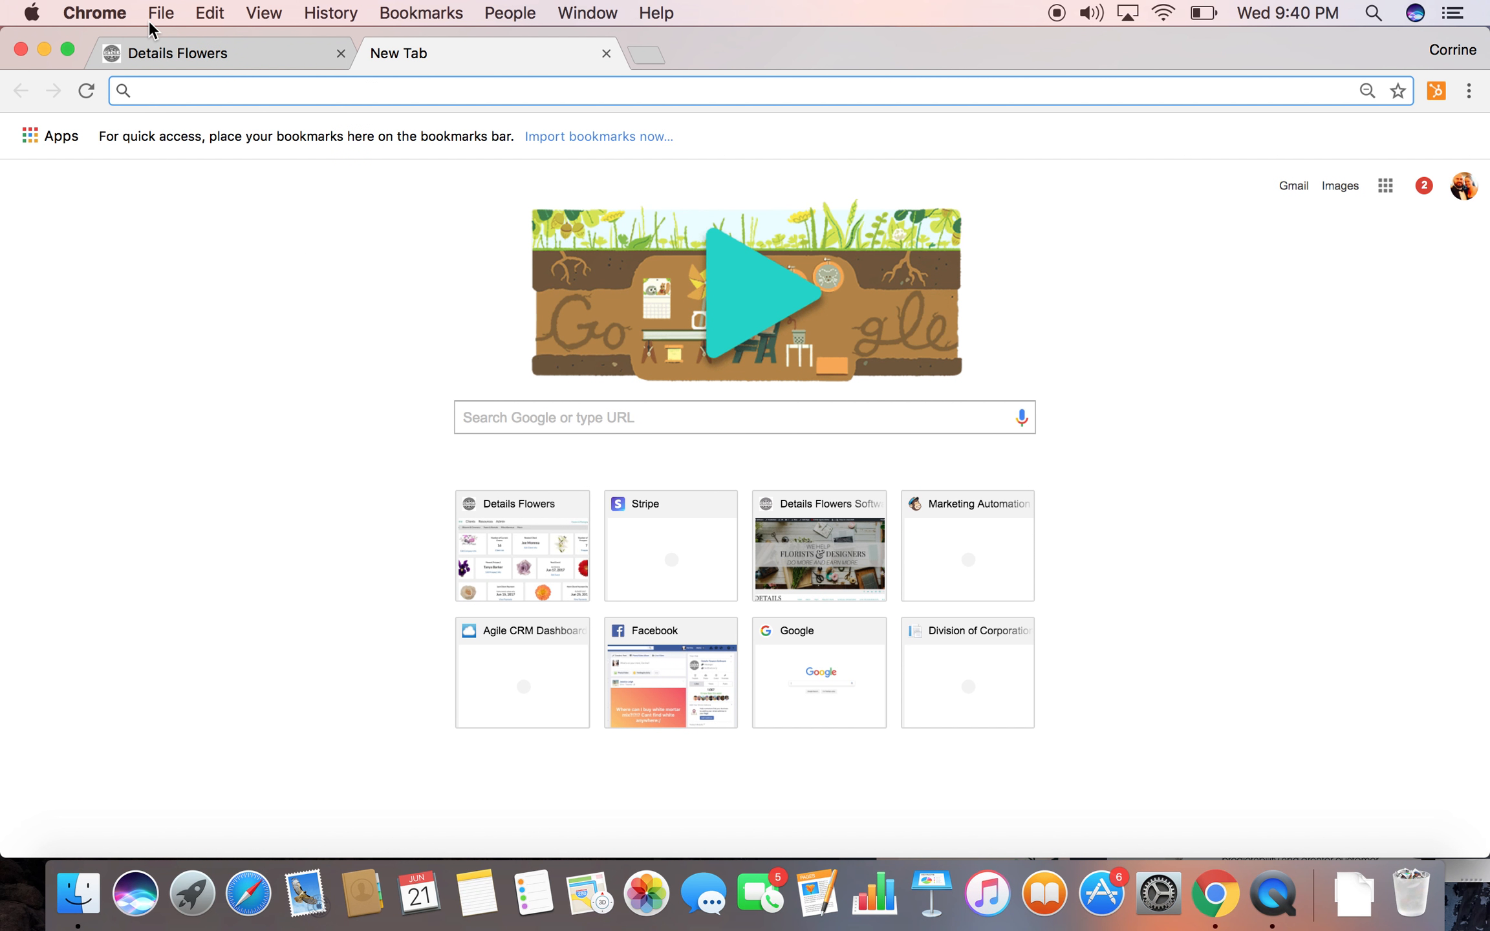
left_click(156, 16)
left_click(170, 85)
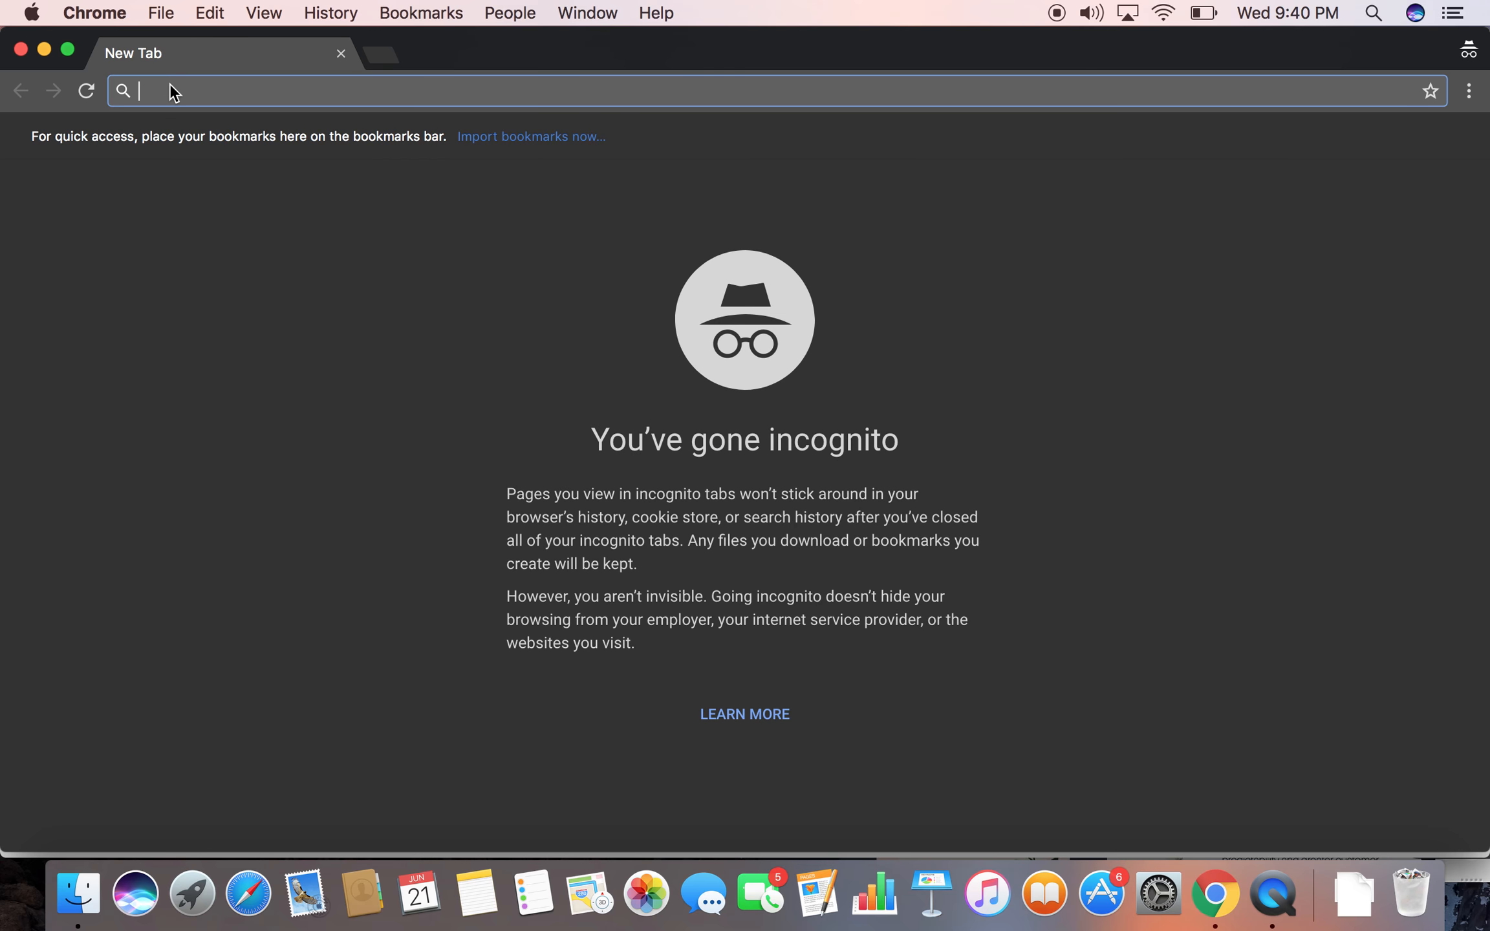
type("crm01.detailsflowers.com")
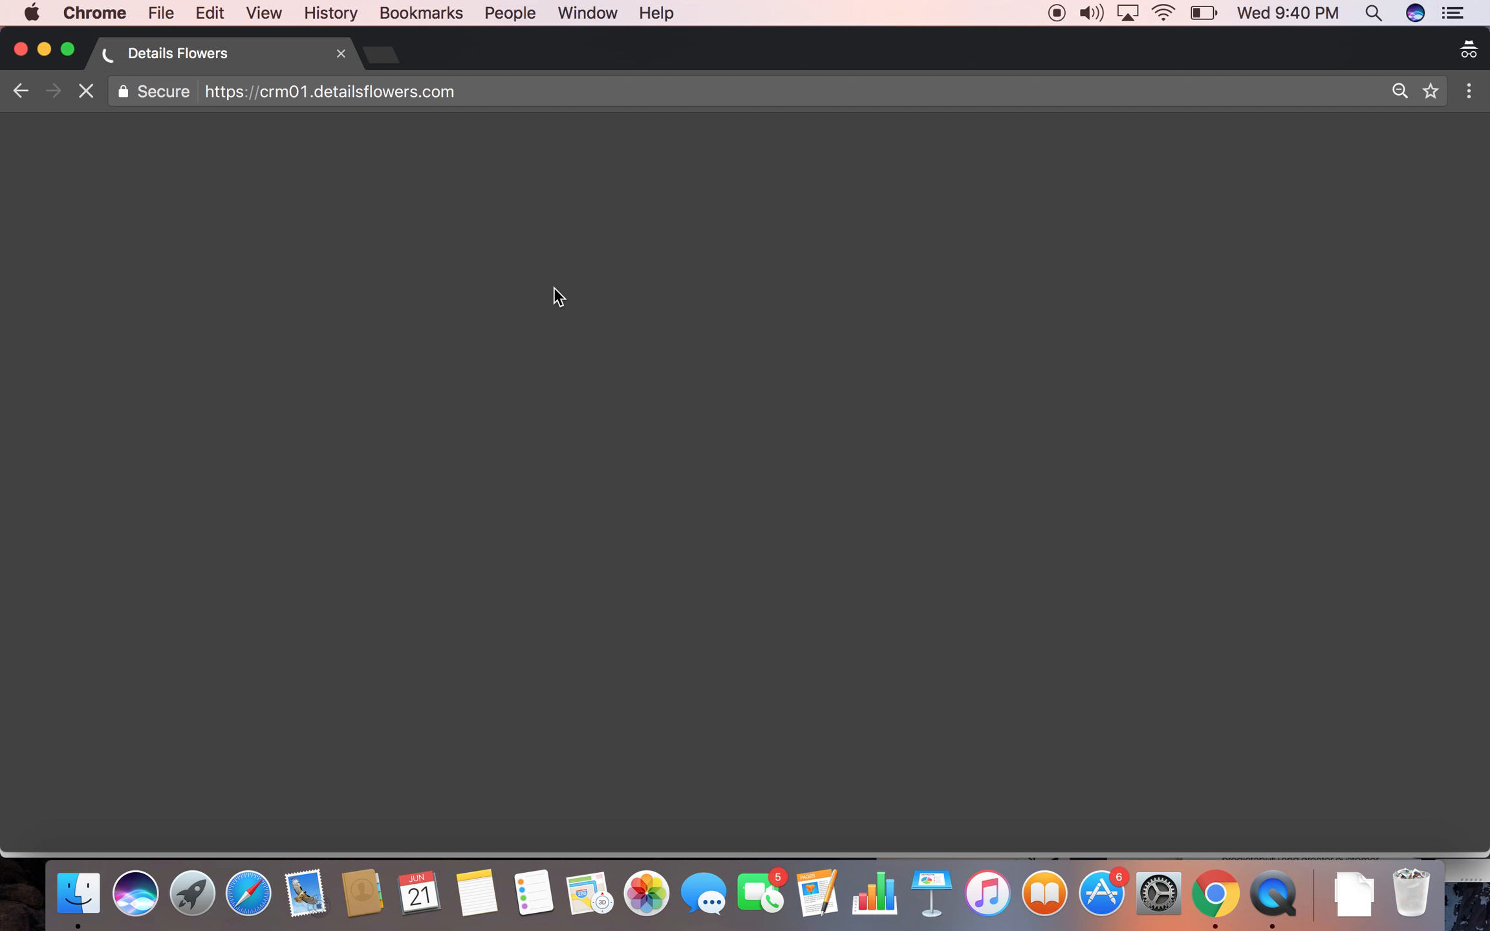
Sign in to the wholesaler's account by entering its username and password
type("Sam")
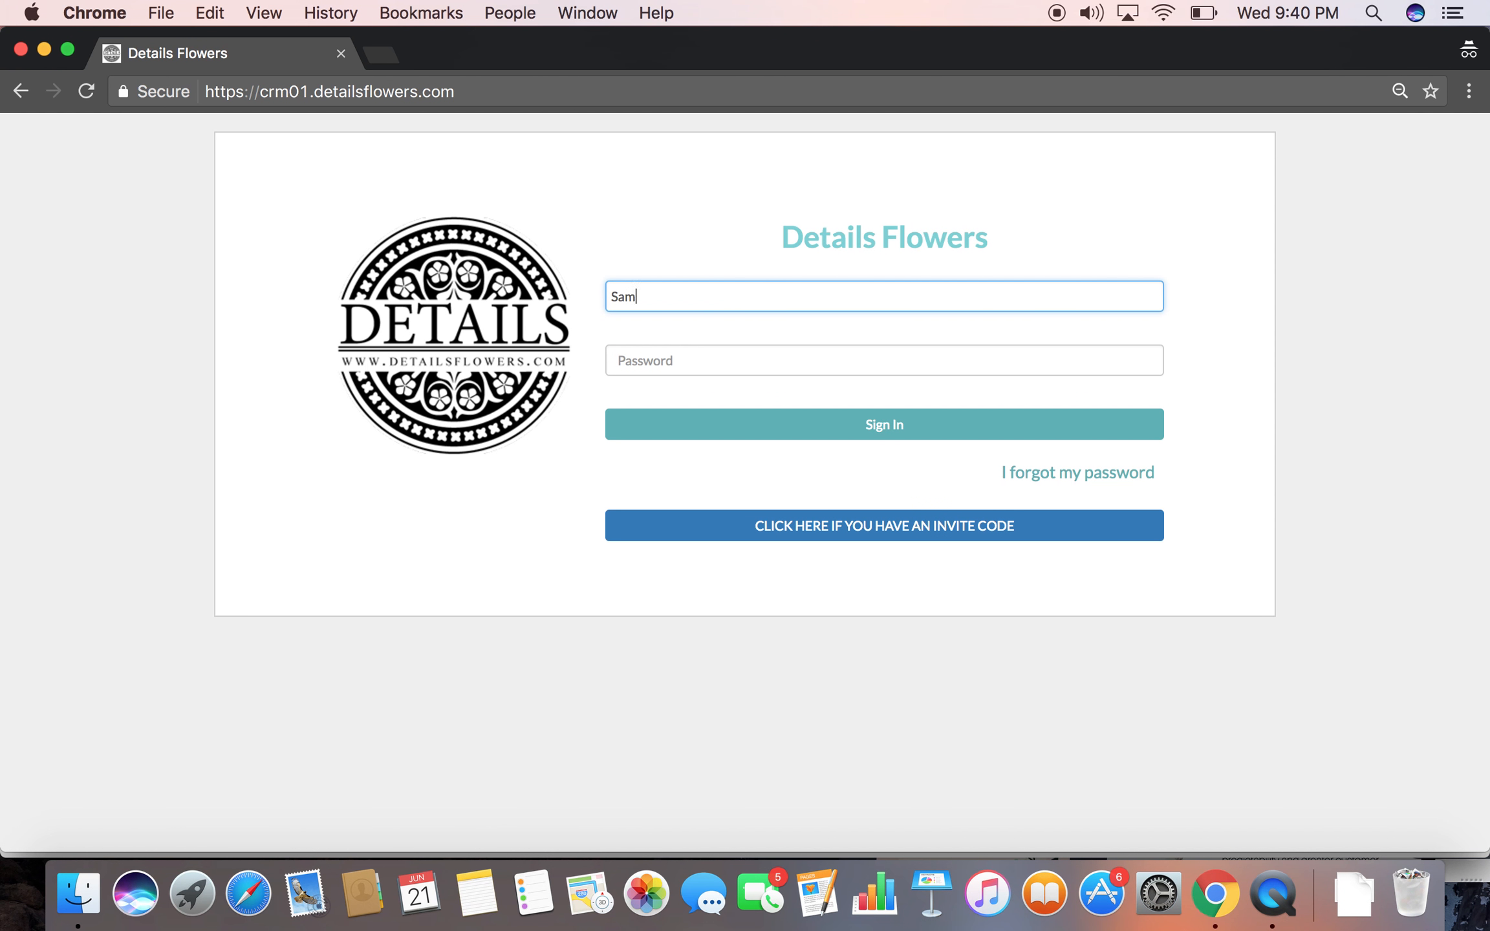
type("anthawholesale")
key("Tab")
type("•••")
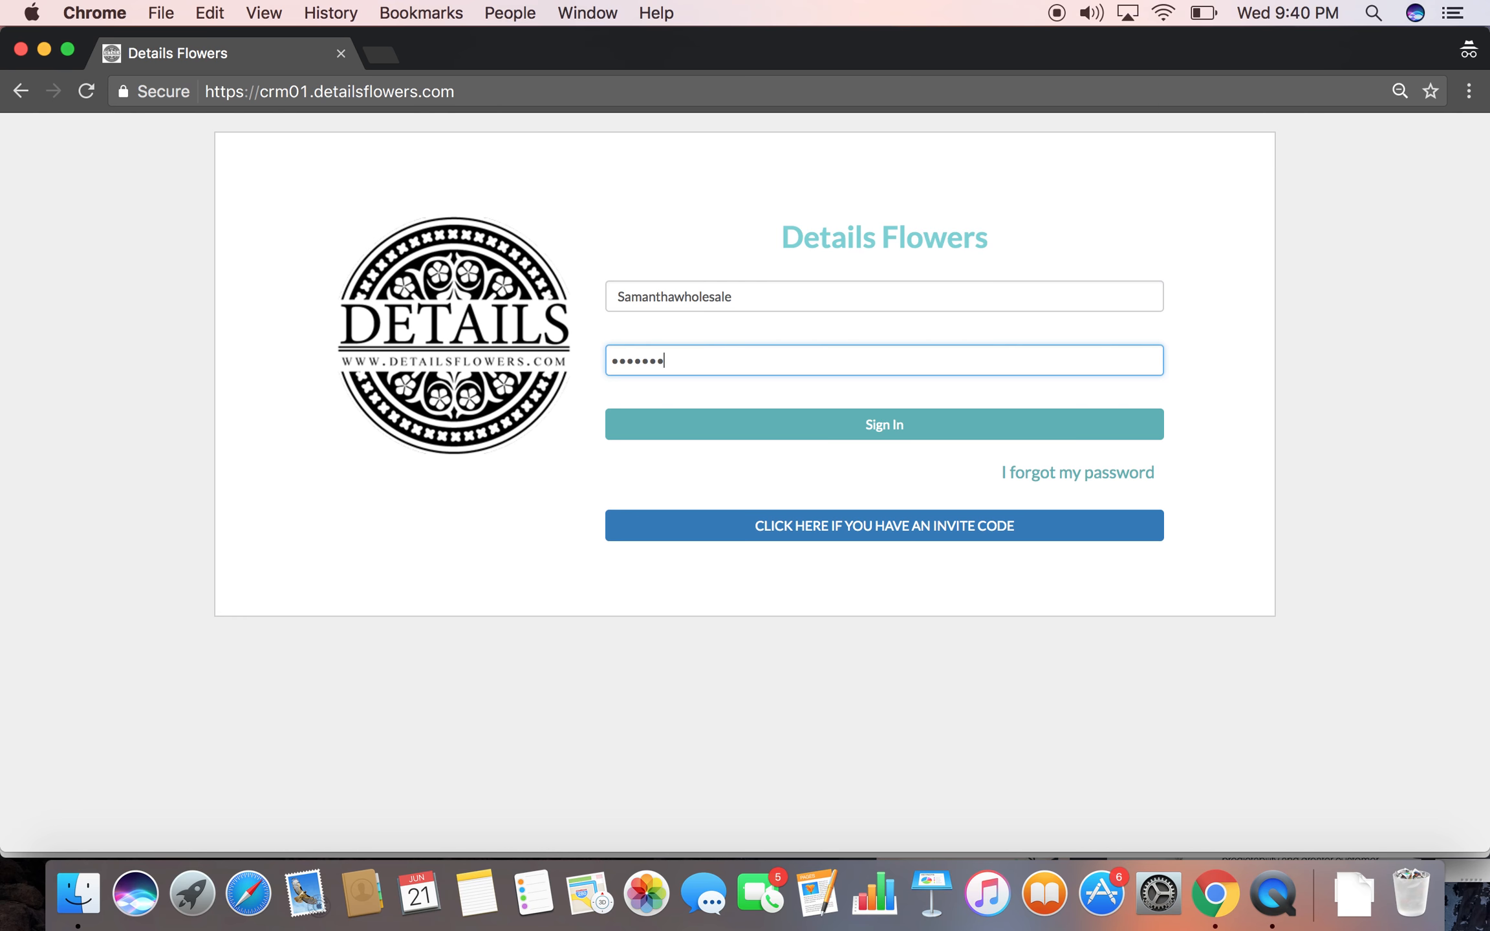
left_click(750, 429)
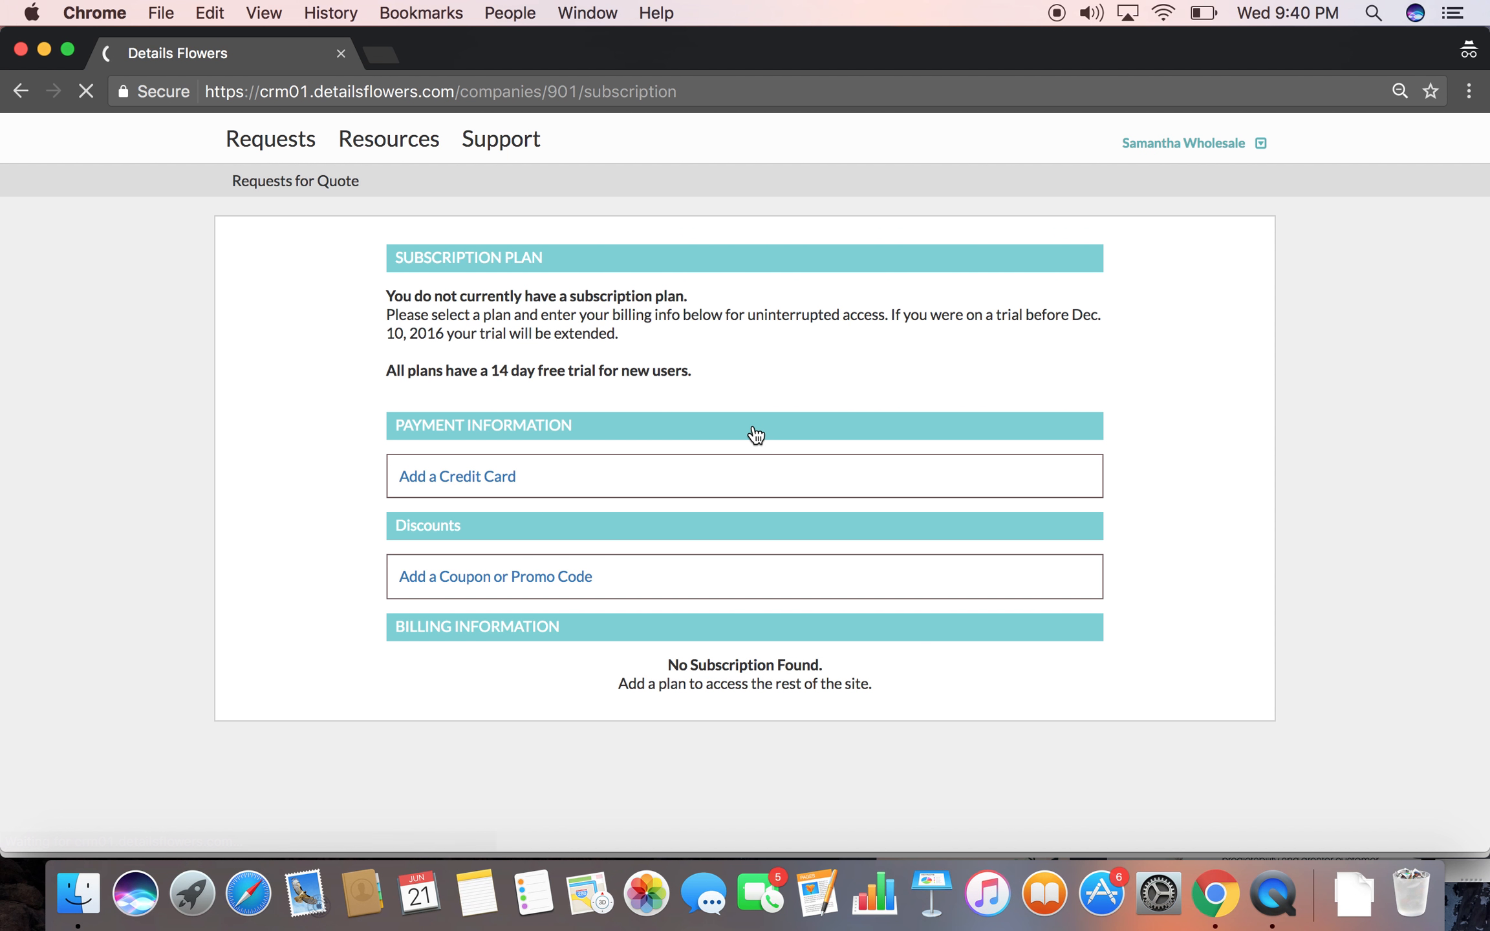
Open the wholesaler's requests for quote and view the new request with the Nov 11, 2017 need-by date
left_click(310, 187)
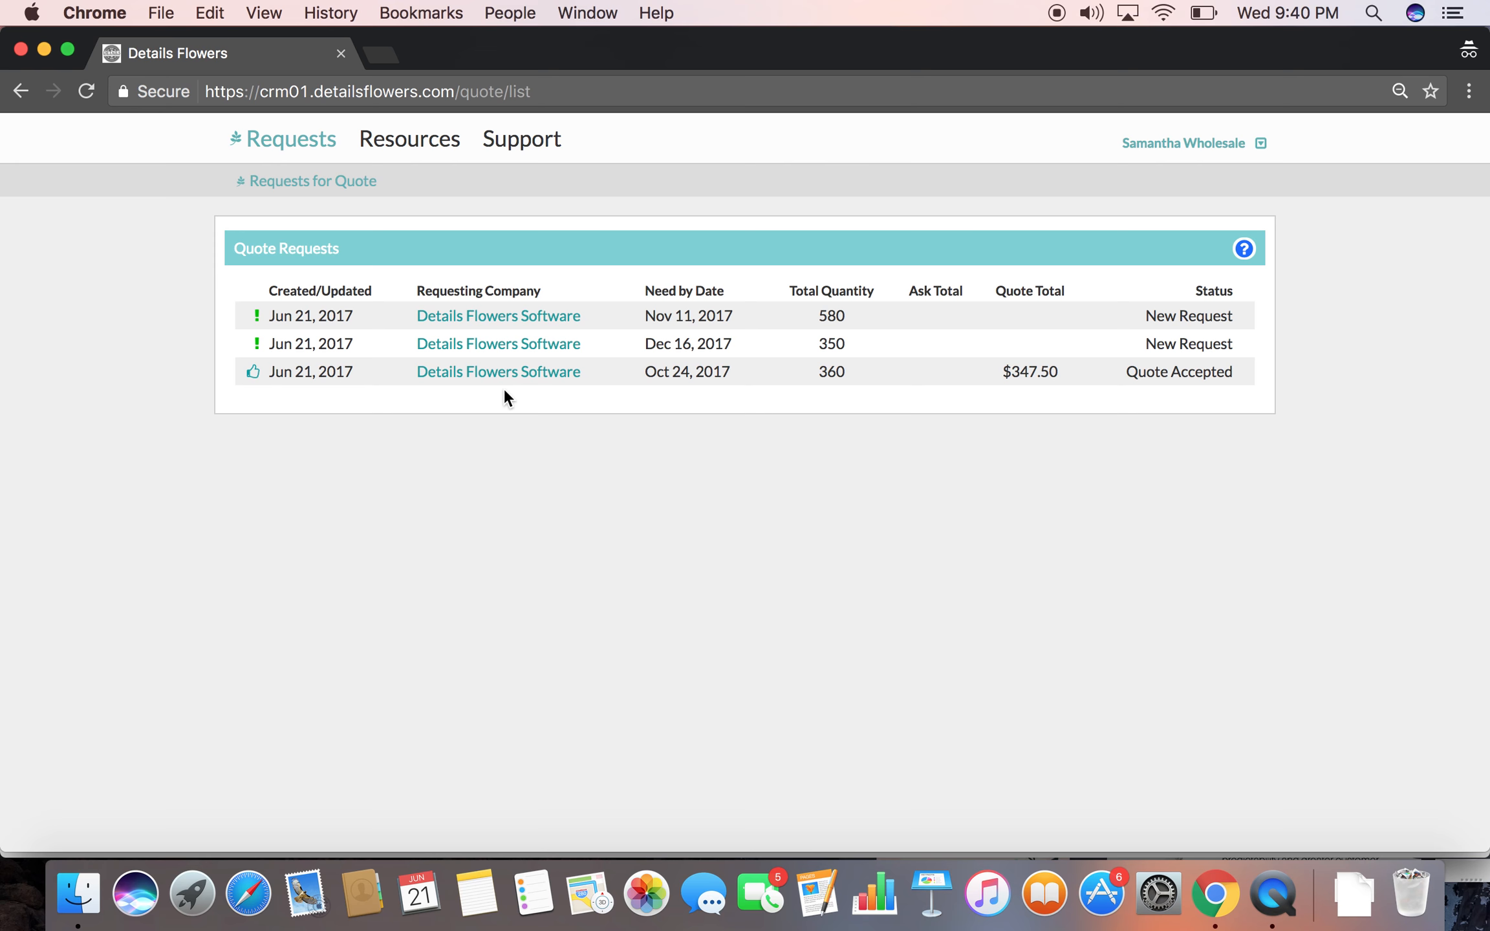
left_click(486, 321)
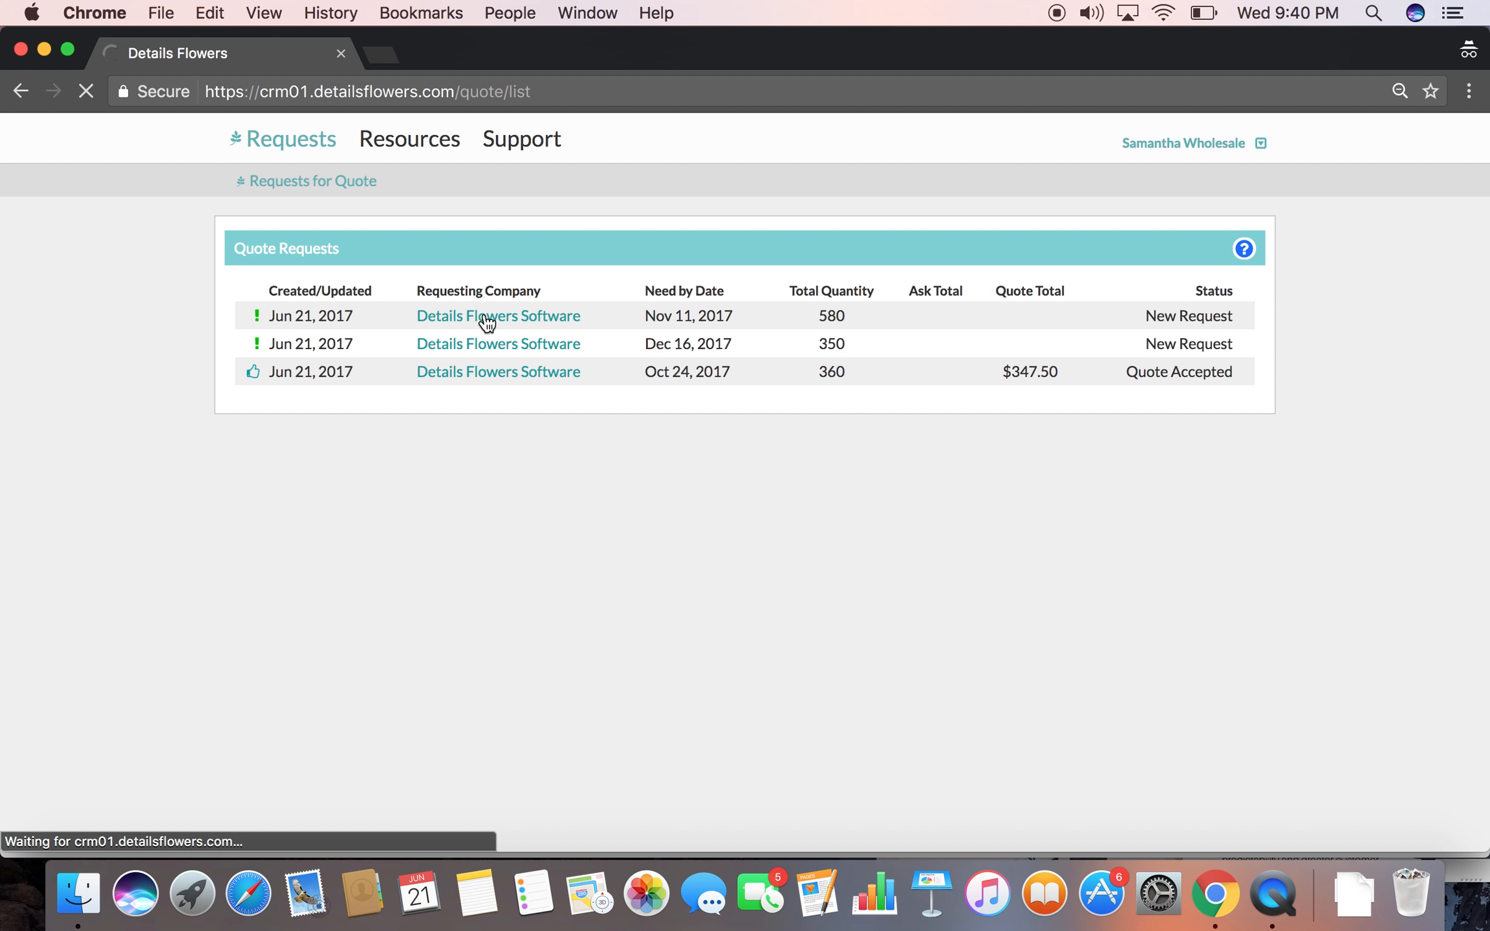
scroll(779, 549, "down", 1)
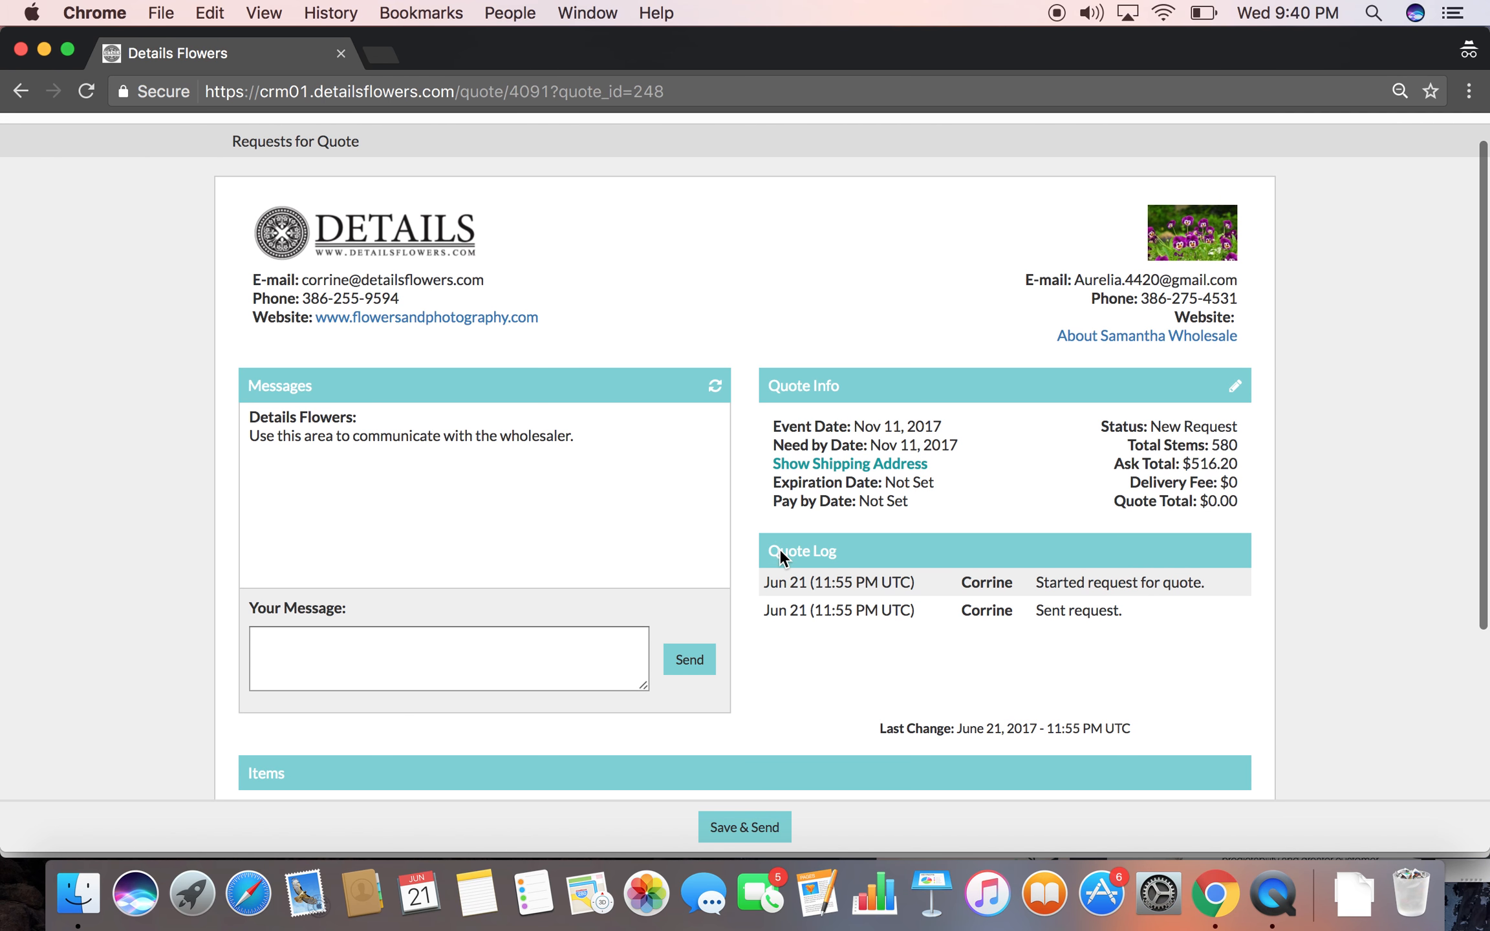
scroll(779, 548, "down", 5)
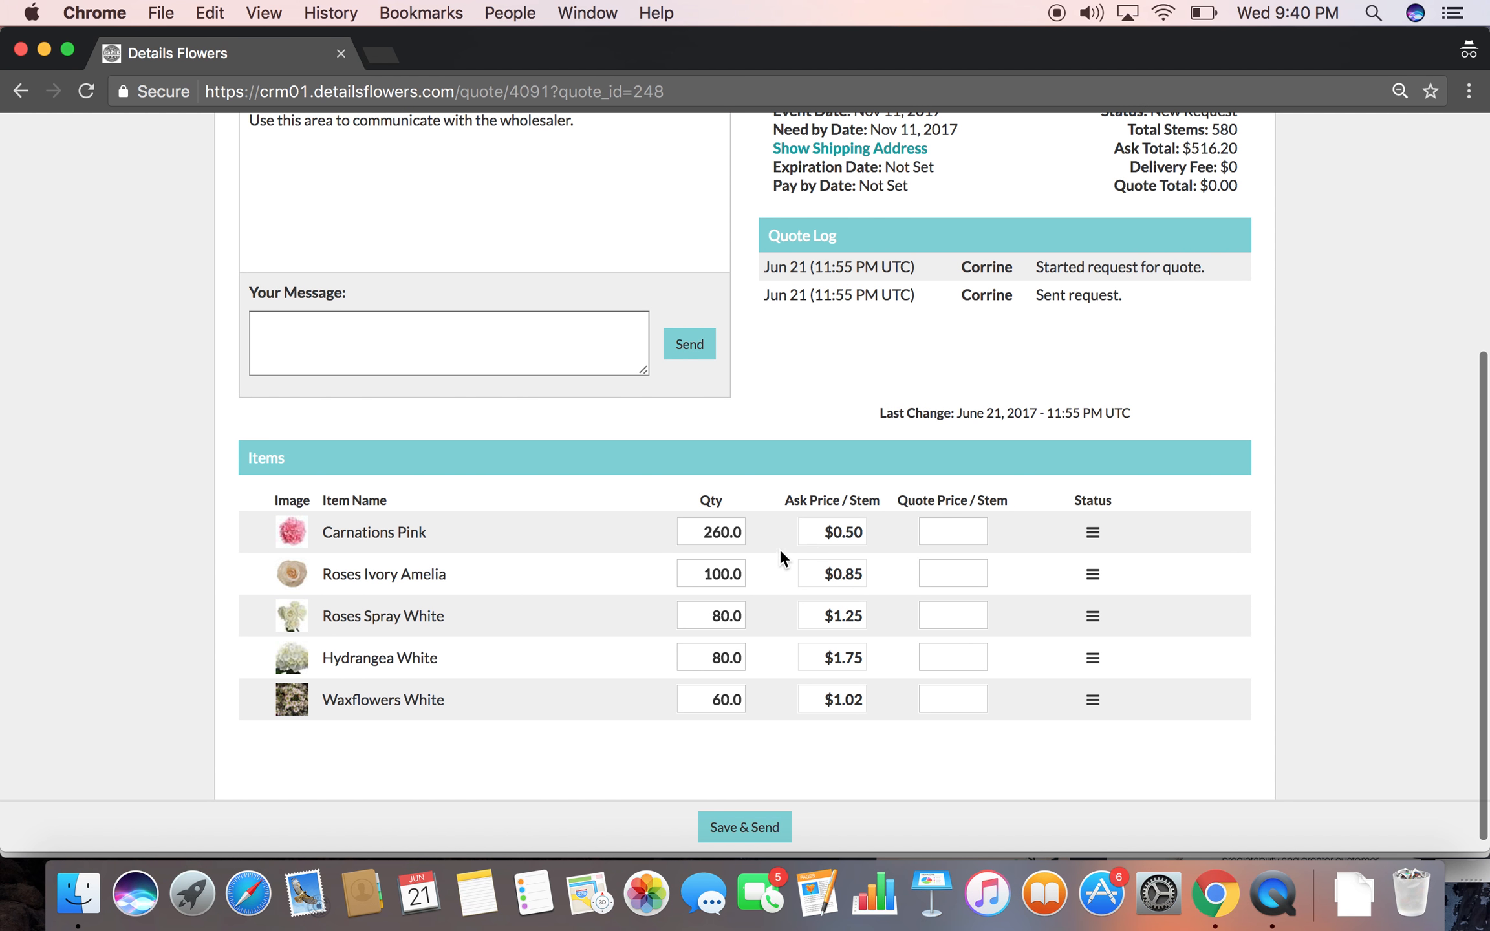
left_click(970, 531)
scroll(835, 463, "up", 1)
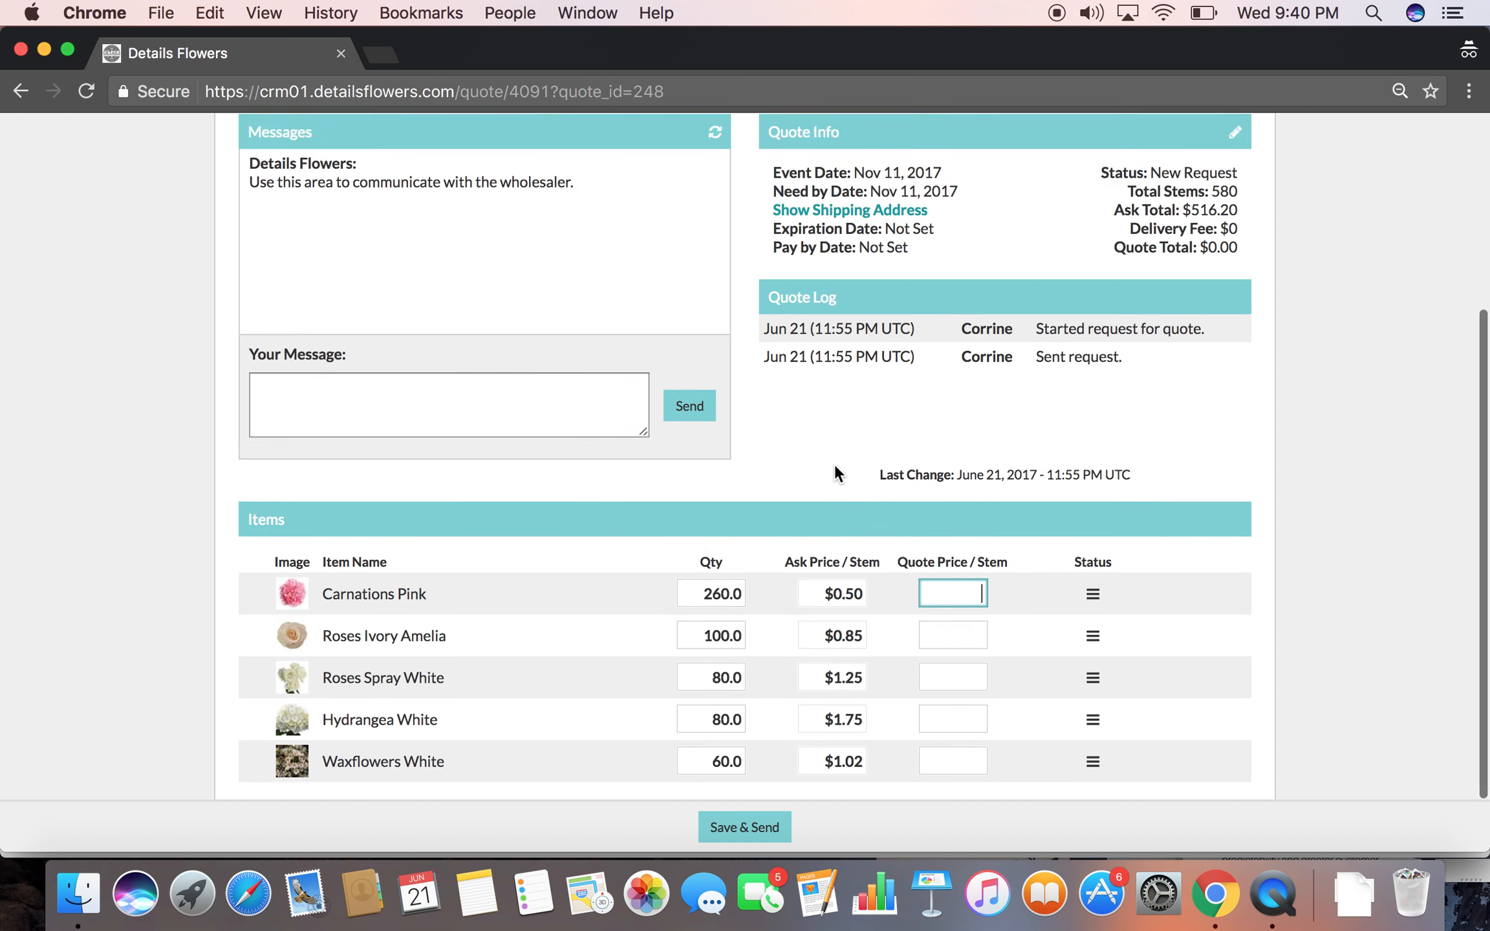
scroll(835, 463, "up", 5)
left_click(294, 180)
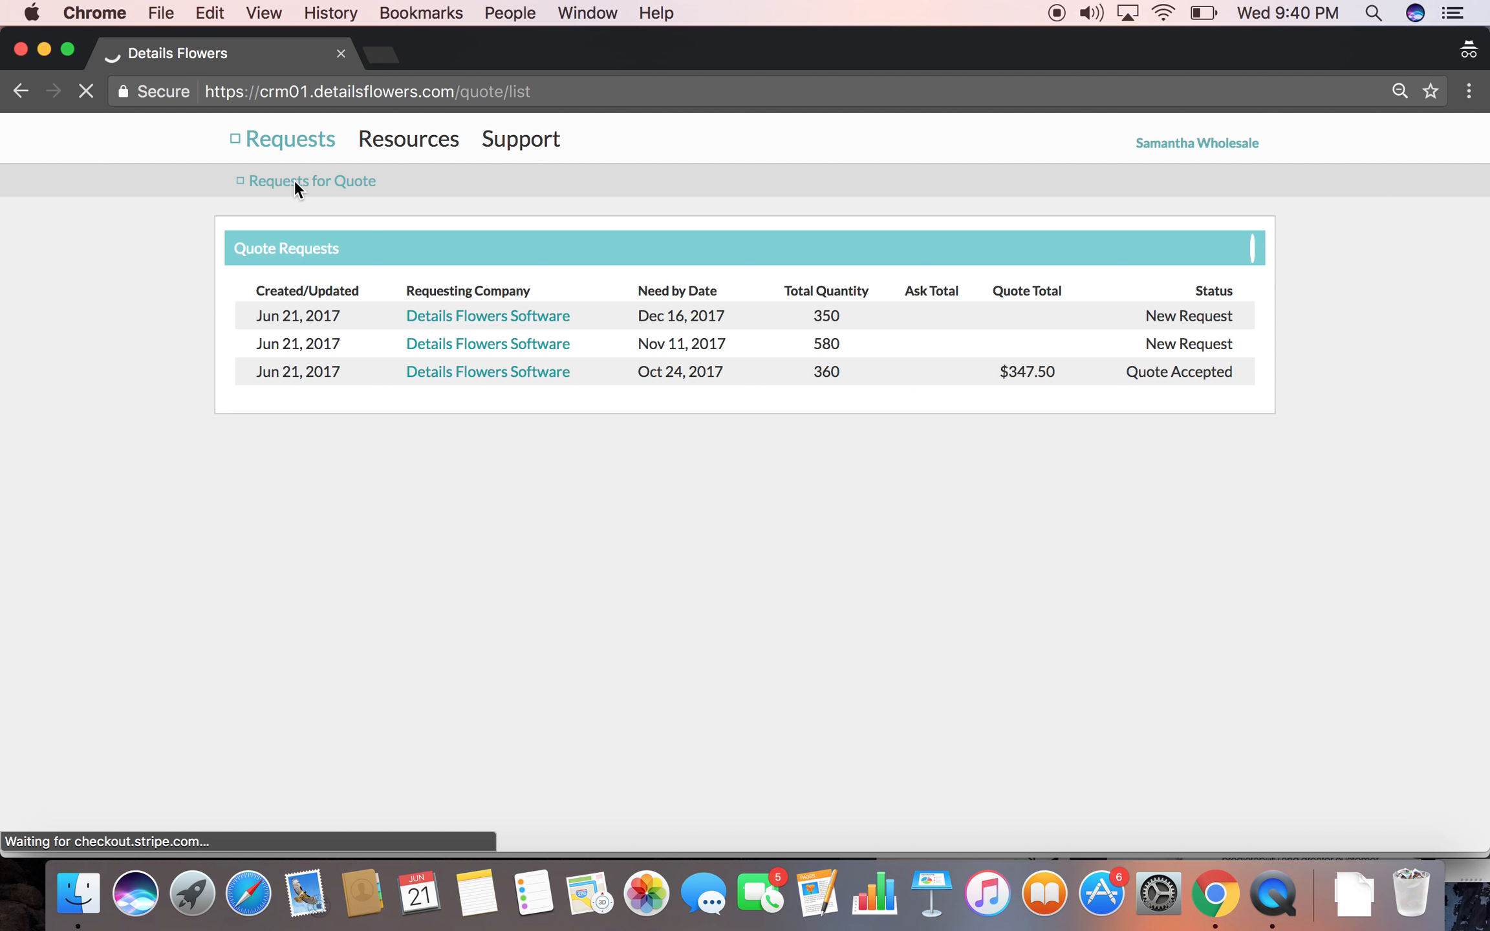
left_click(465, 349)
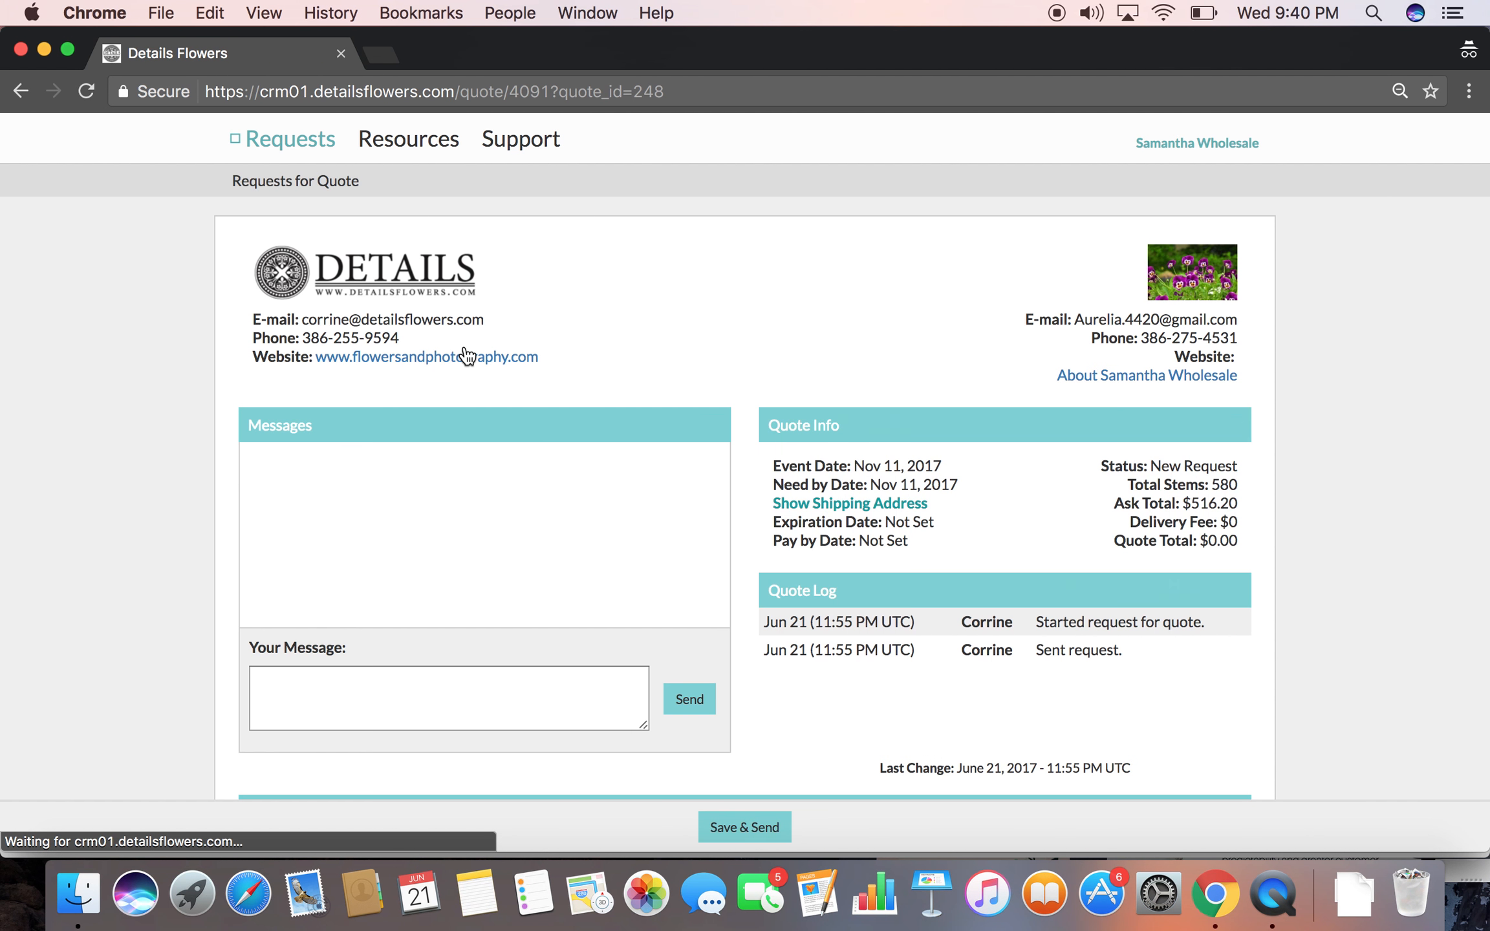
scroll(683, 605, "left", 3)
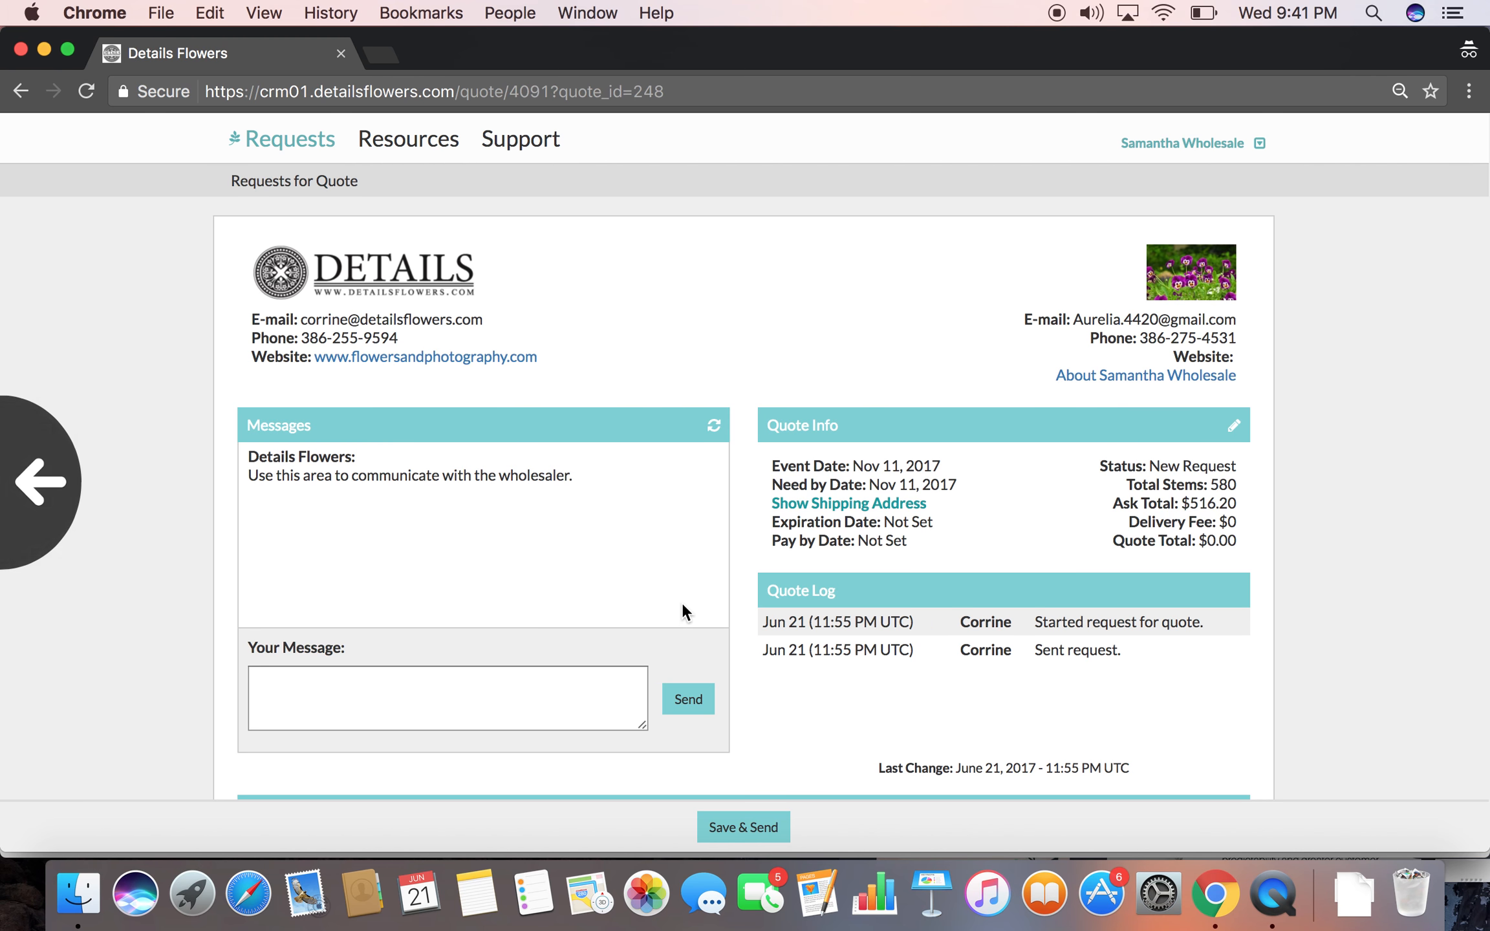
scroll(682, 605, "down", 6)
scroll(682, 602, "up", 6)
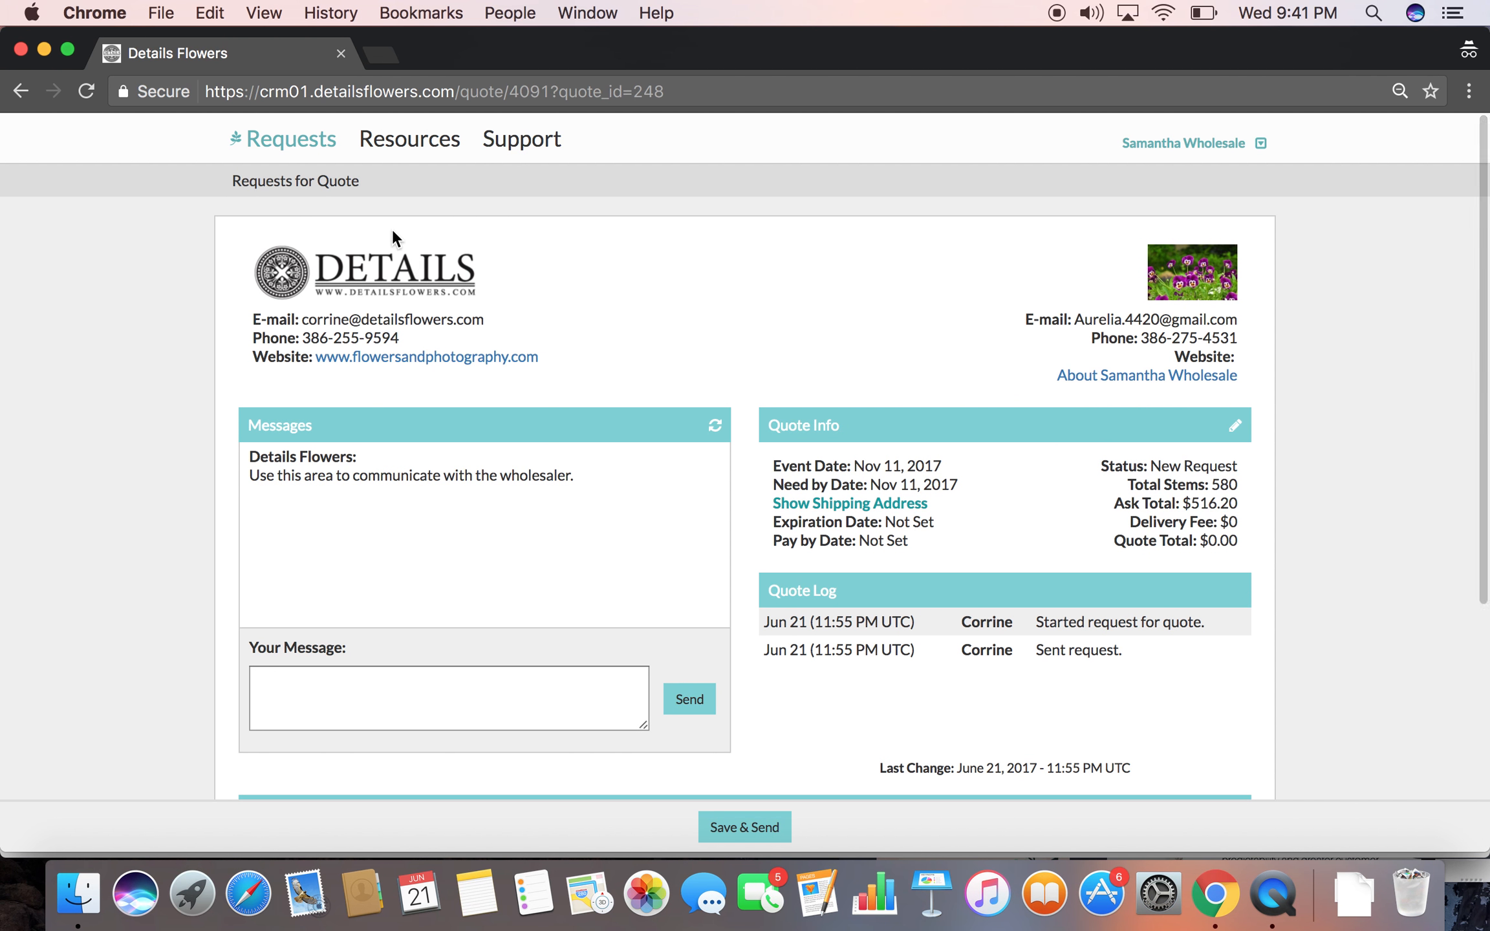
Return to the wholesaler's requests for quote and open the new request needed by Dec 16, 2017
left_click(310, 181)
left_click(508, 318)
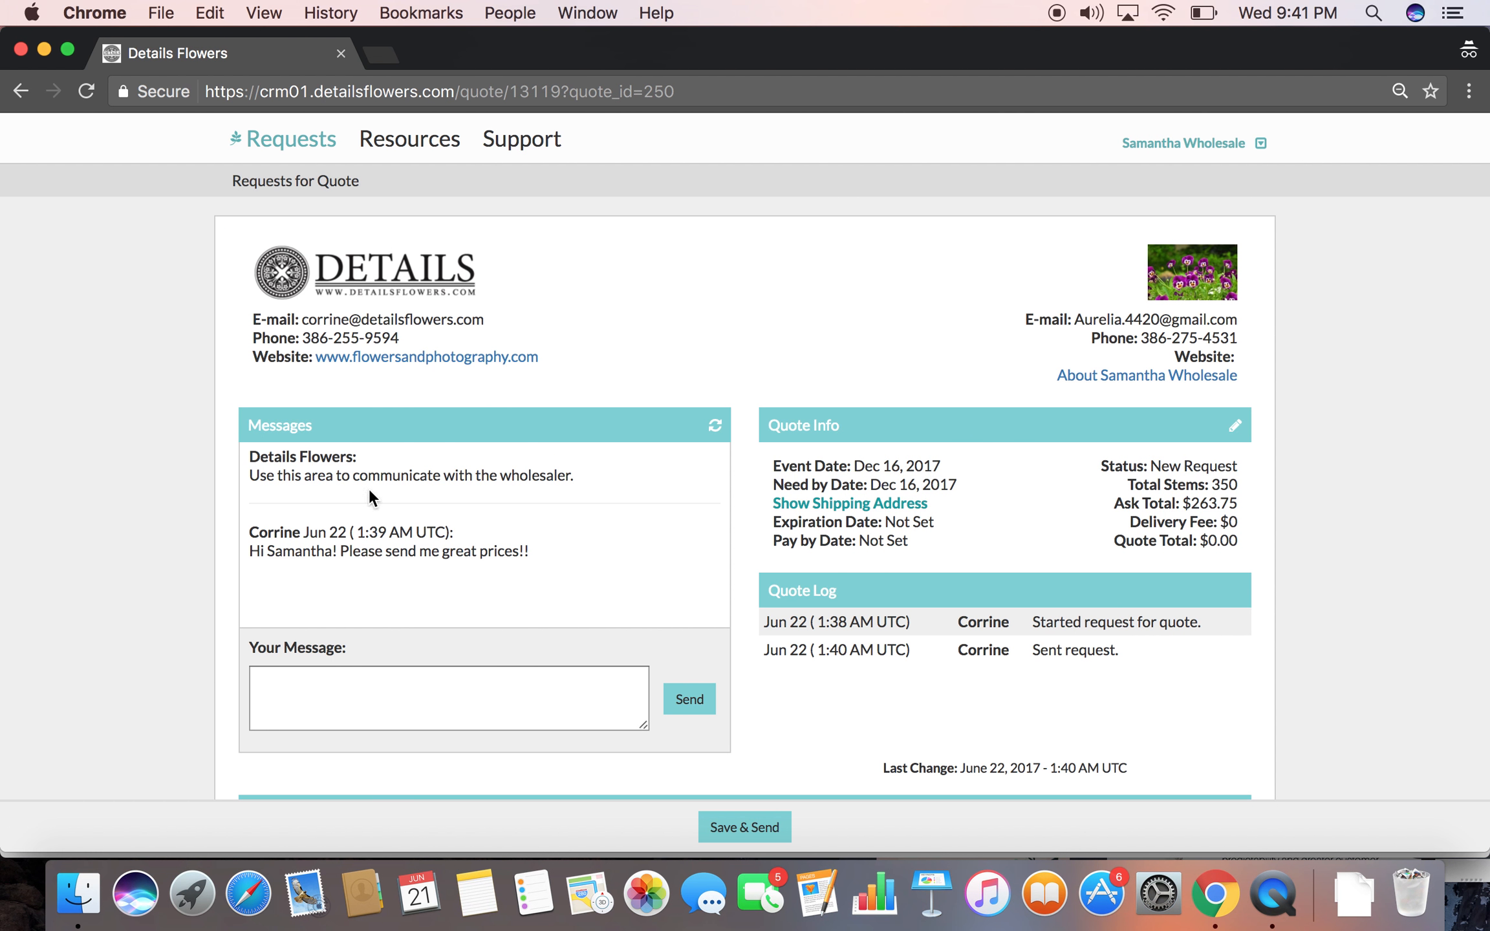
scroll(558, 644, "down", 5)
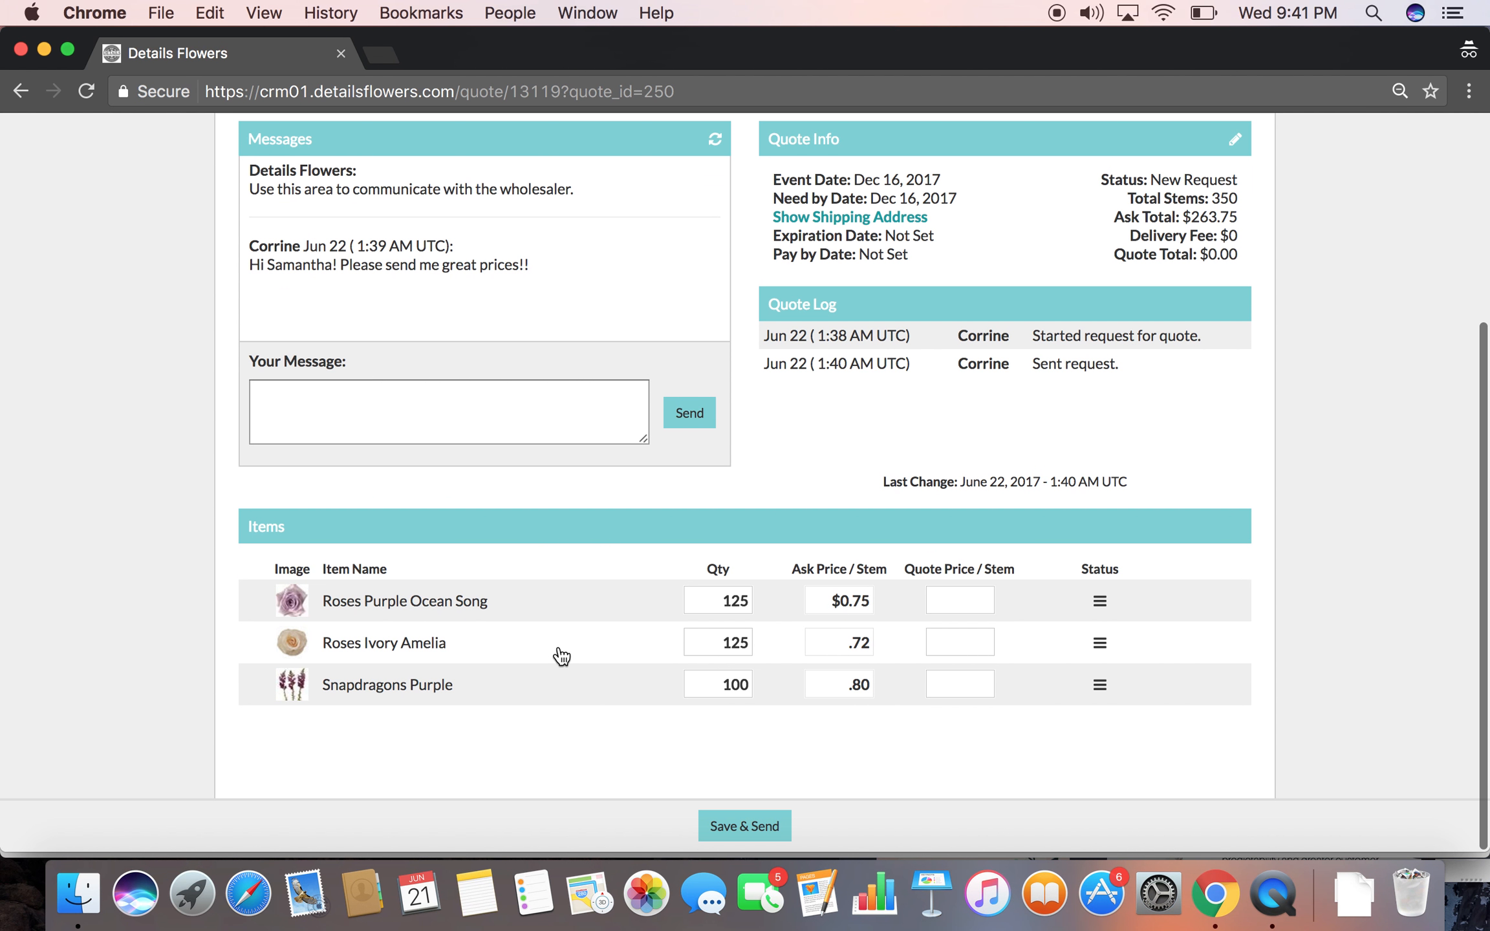
Quote .80 per stem for Roses Purple Ocean Song, .75 for Roses Ivory Amelia and .80 for Snapdragons Purple
left_click(941, 605)
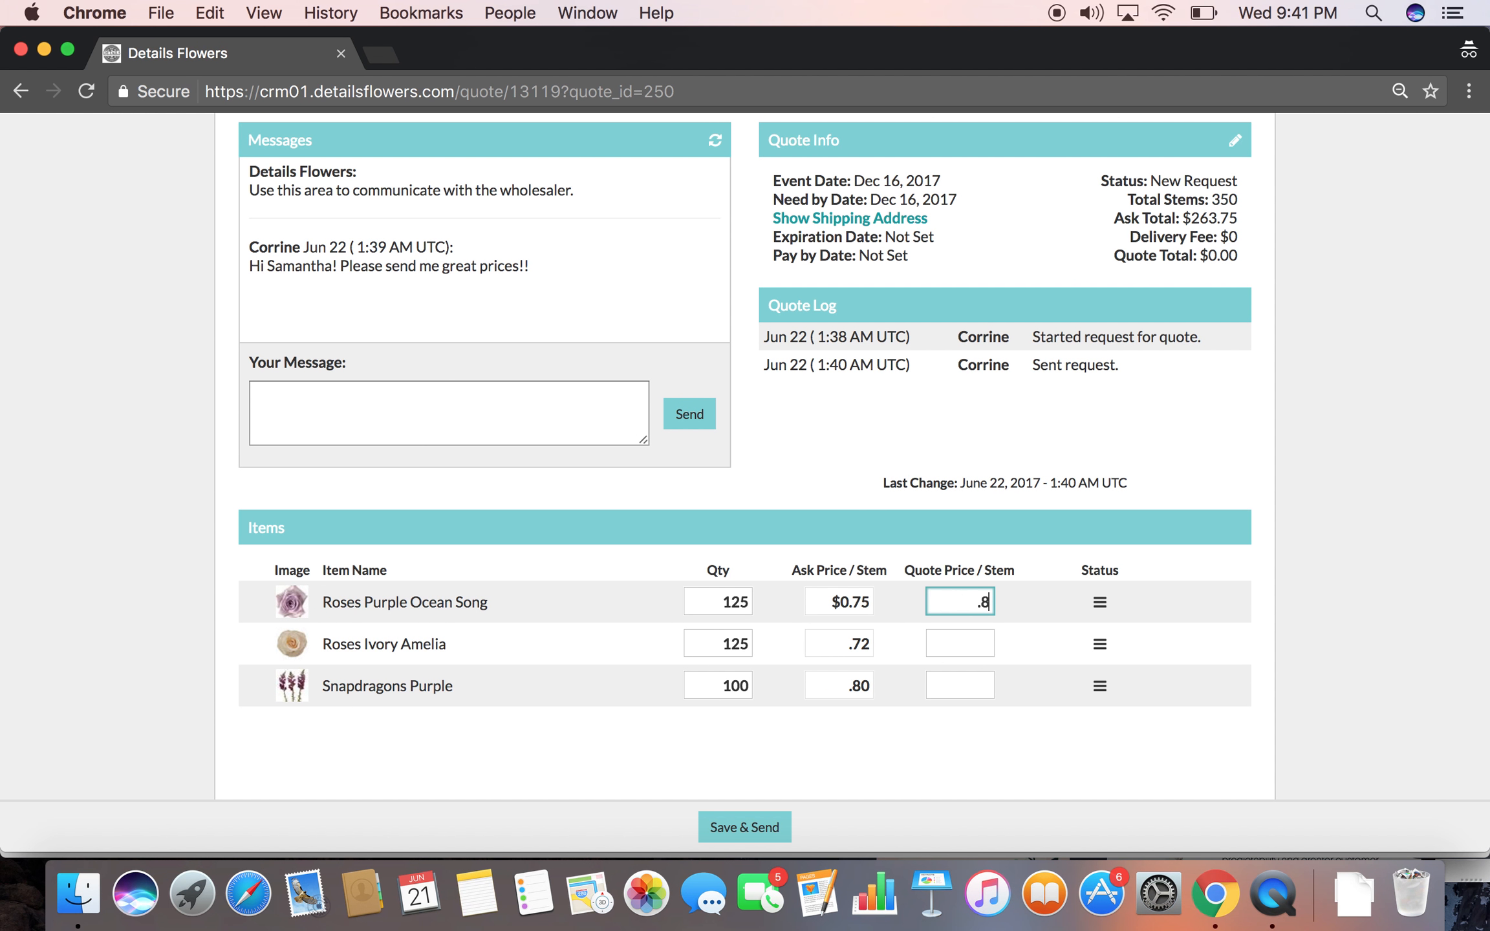
left_click(947, 652)
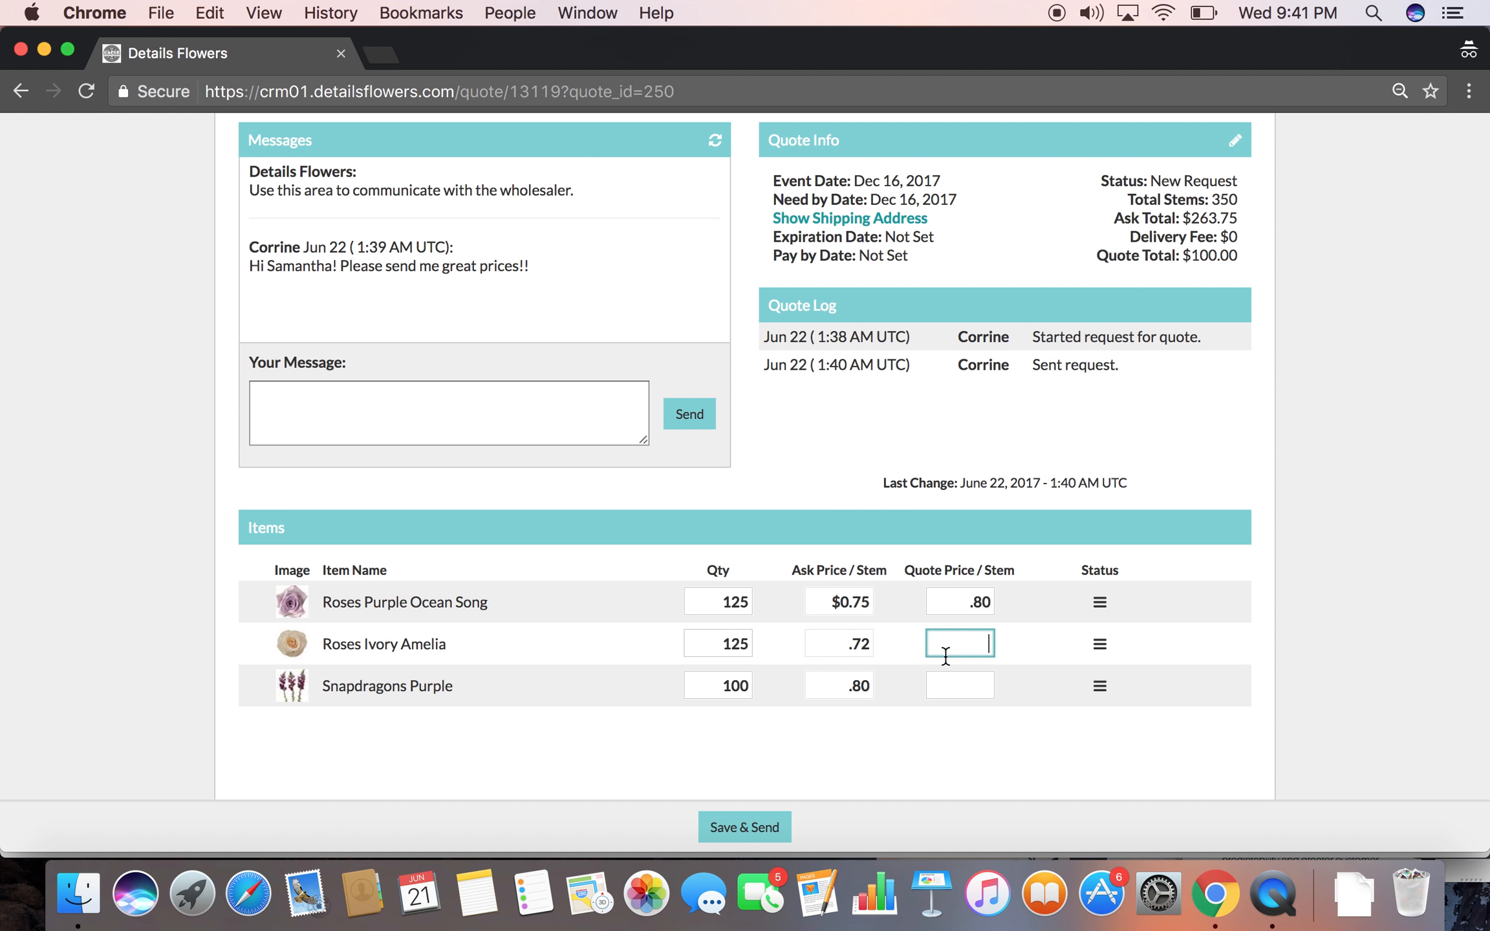
left_click(1100, 644)
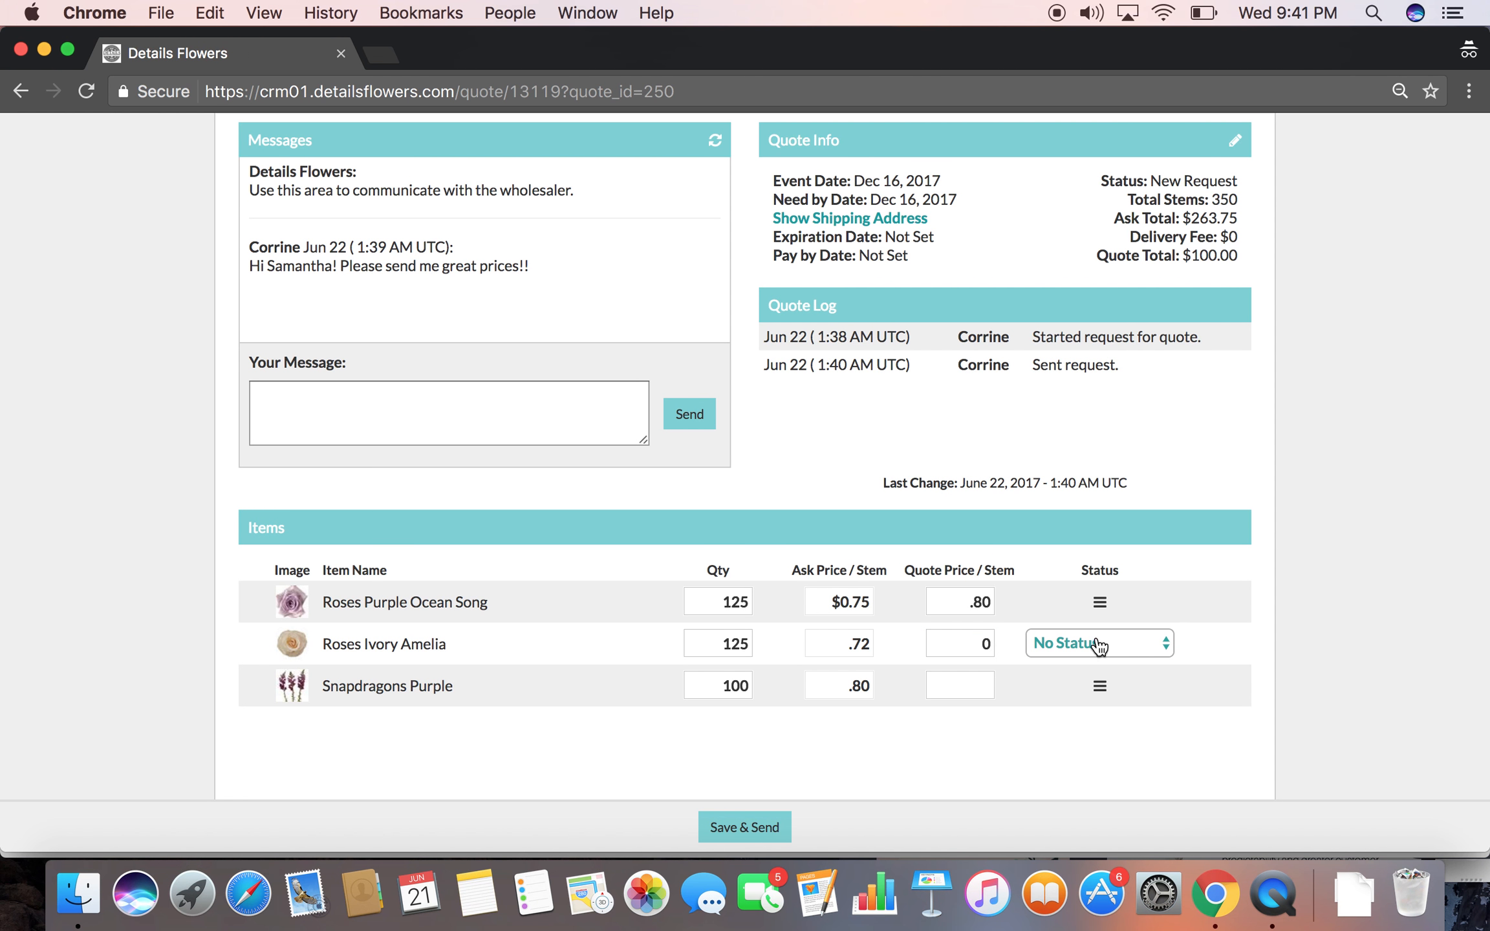
left_click(1103, 644)
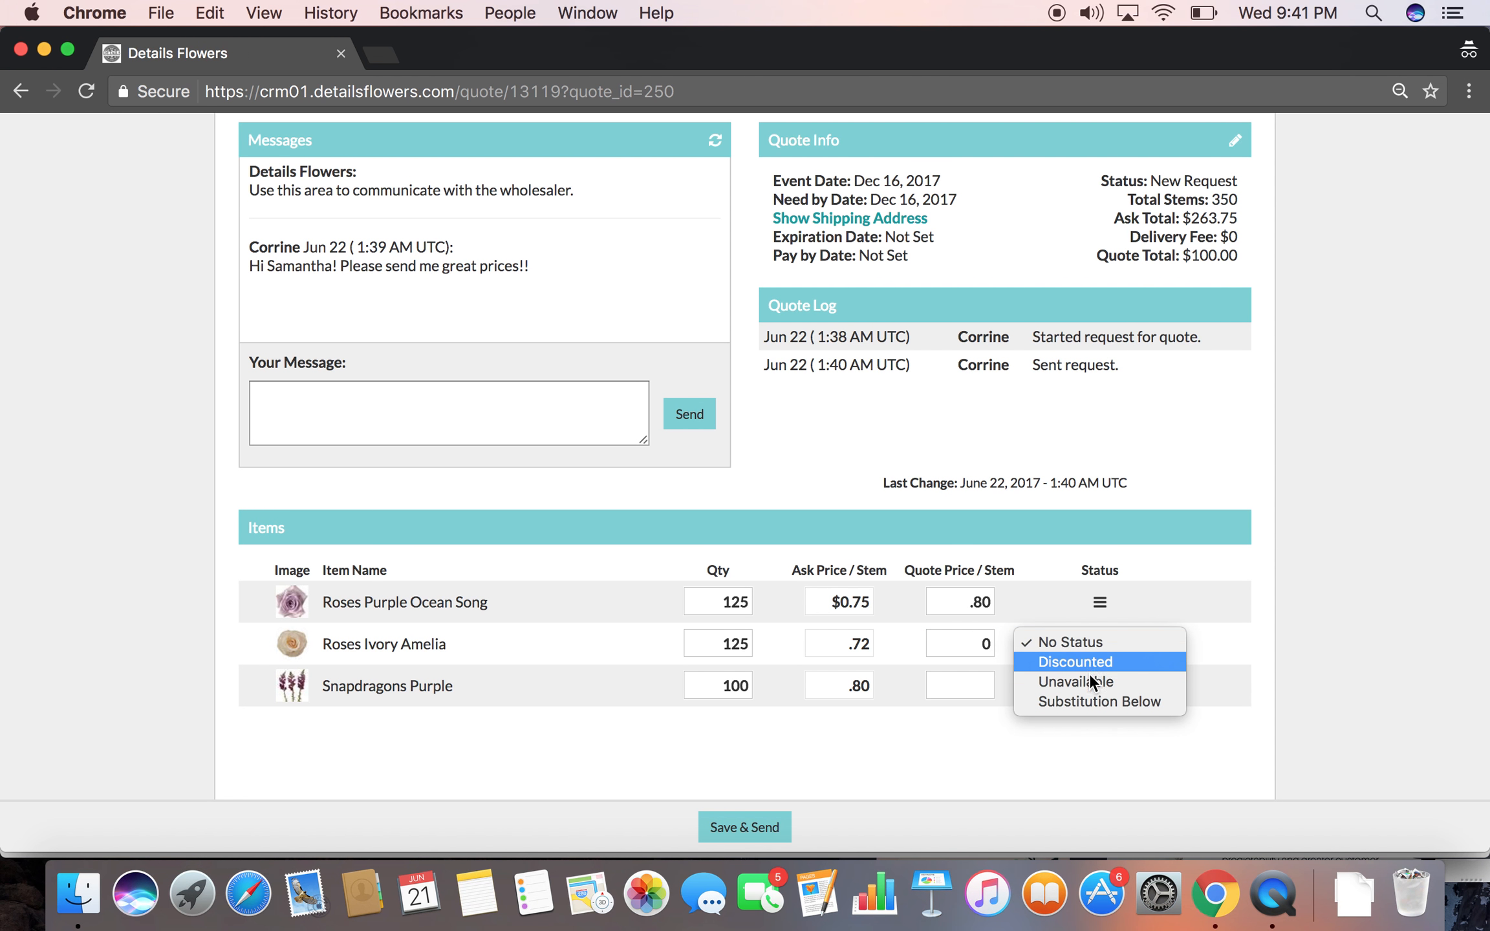
left_click(1293, 625)
left_click(946, 643)
key("BackSpace")
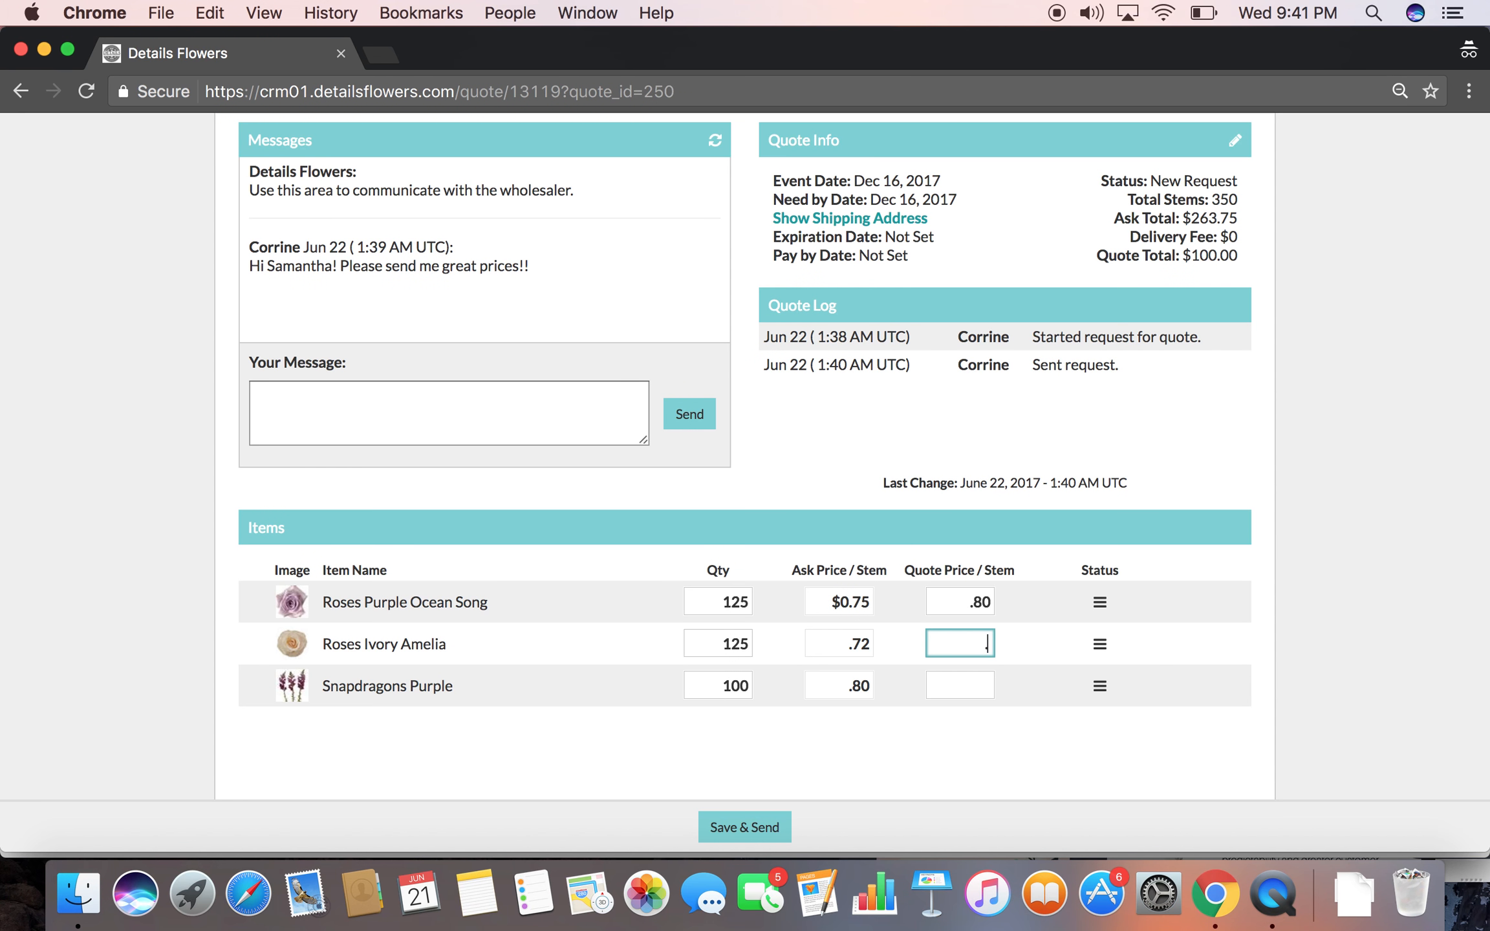
left_click(984, 685)
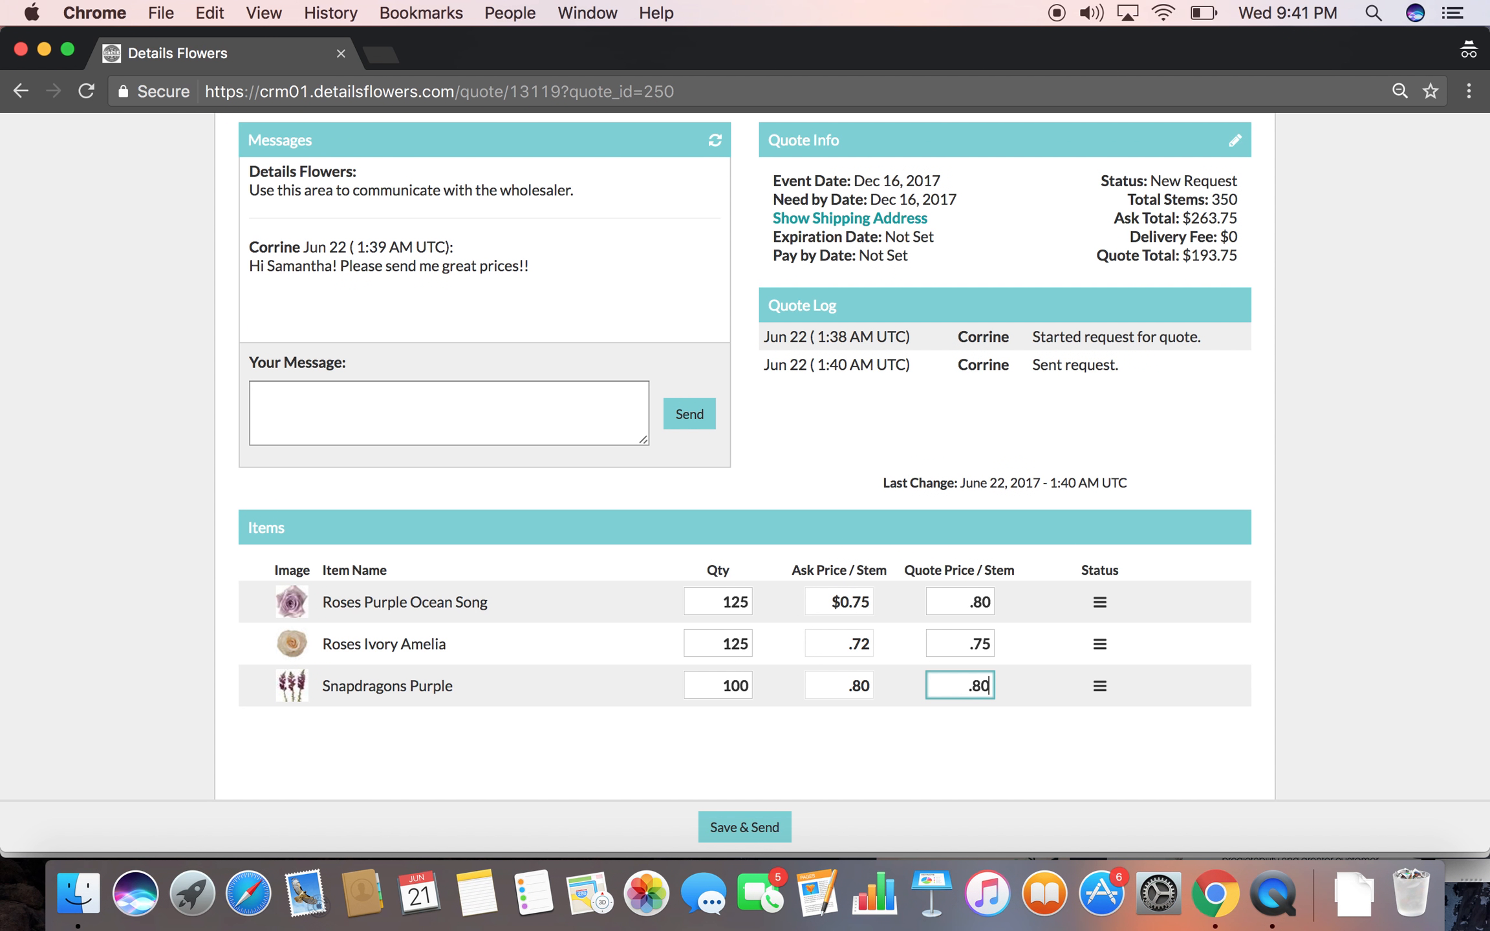
Write "Thank you!" as the message to the florist, and save and send the quote
left_click(869, 791)
left_click(447, 393)
type("Thank you!")
left_click(733, 761)
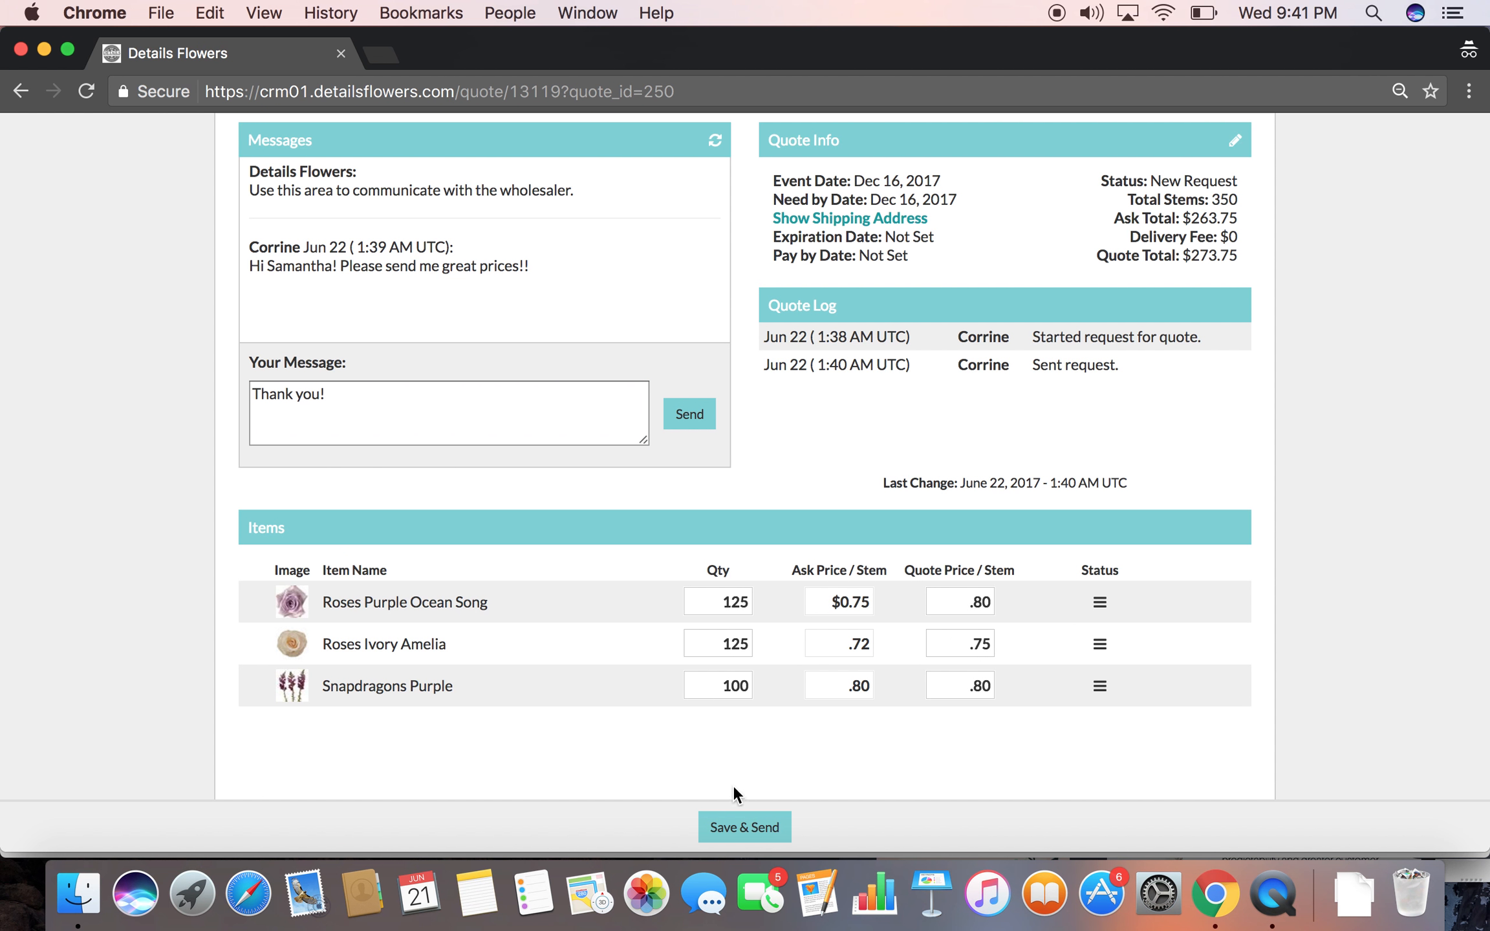
left_click(754, 833)
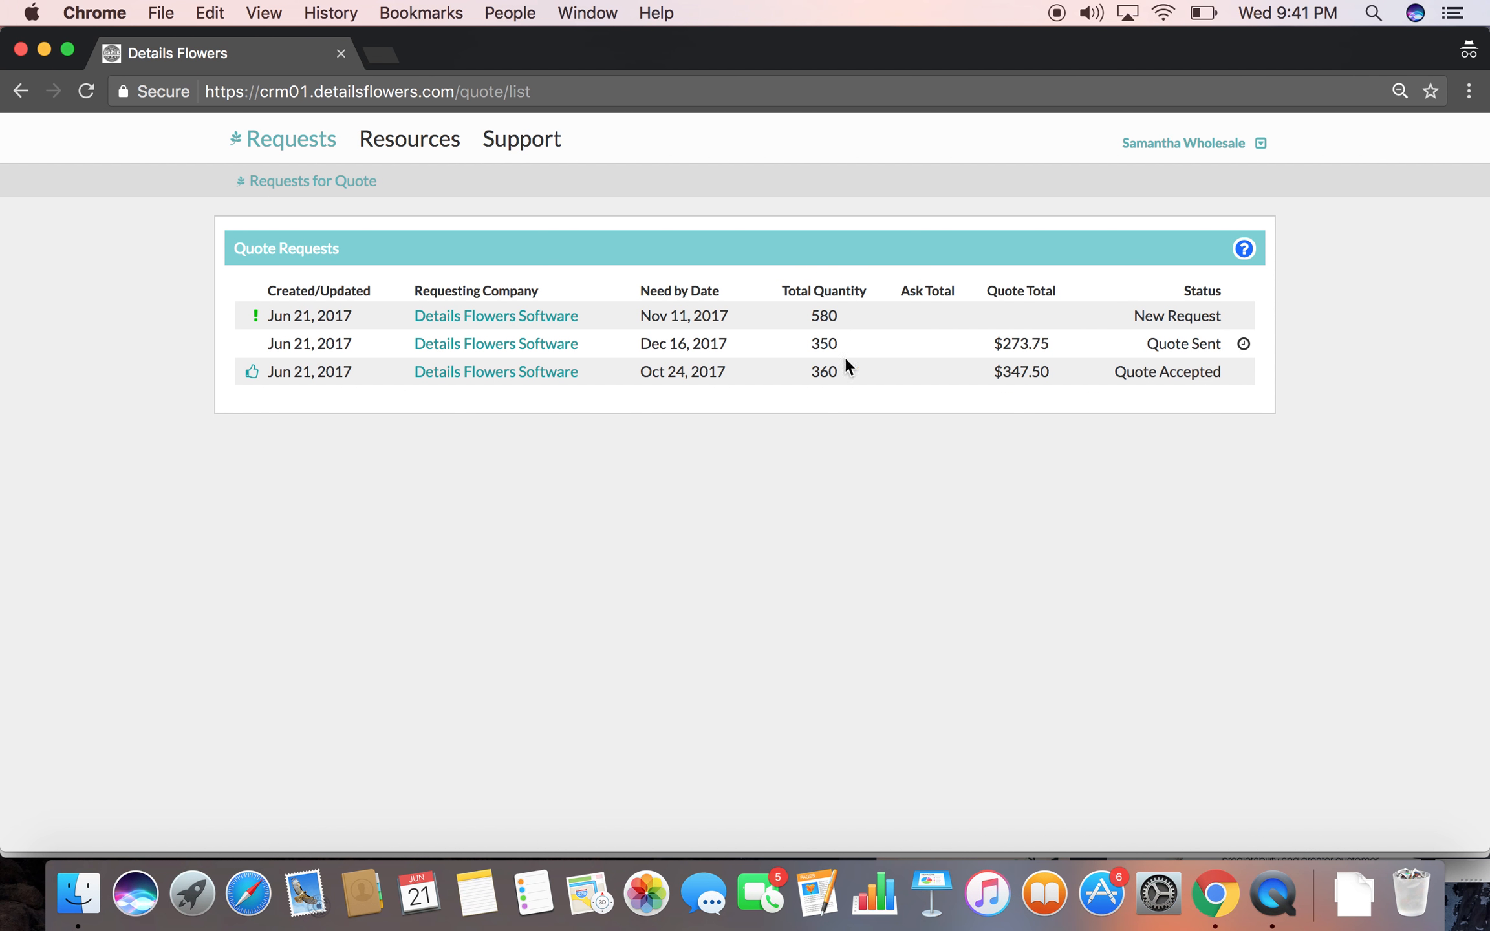
Reload the event's cost page in the florist's browser window and review the wholesaler's quoted items under Blooms & Greenery
left_click(44, 48)
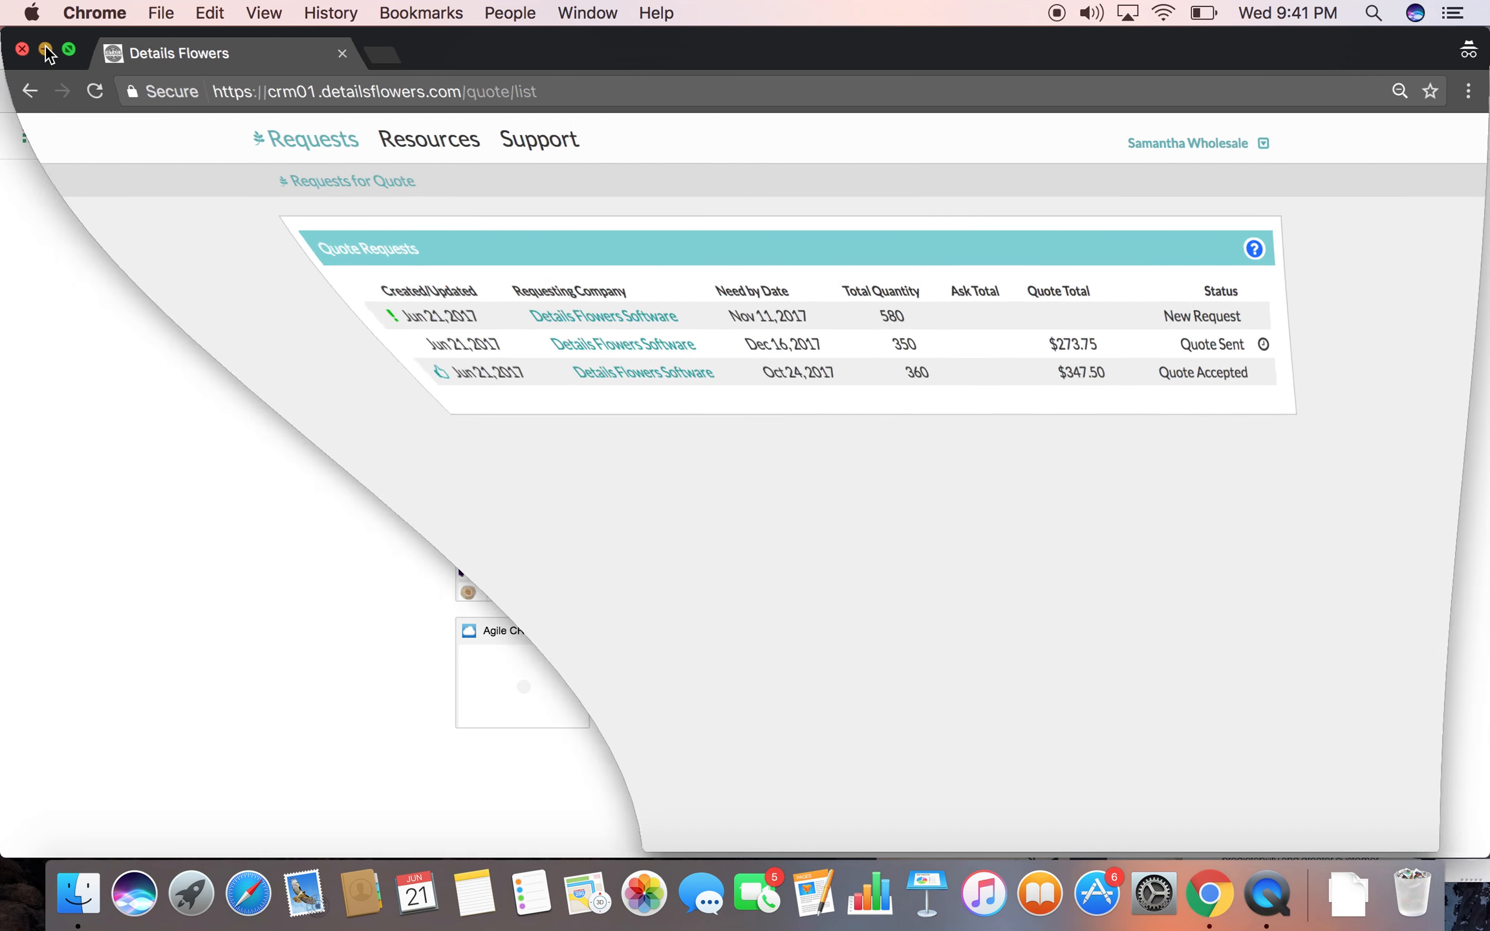
left_click(208, 54)
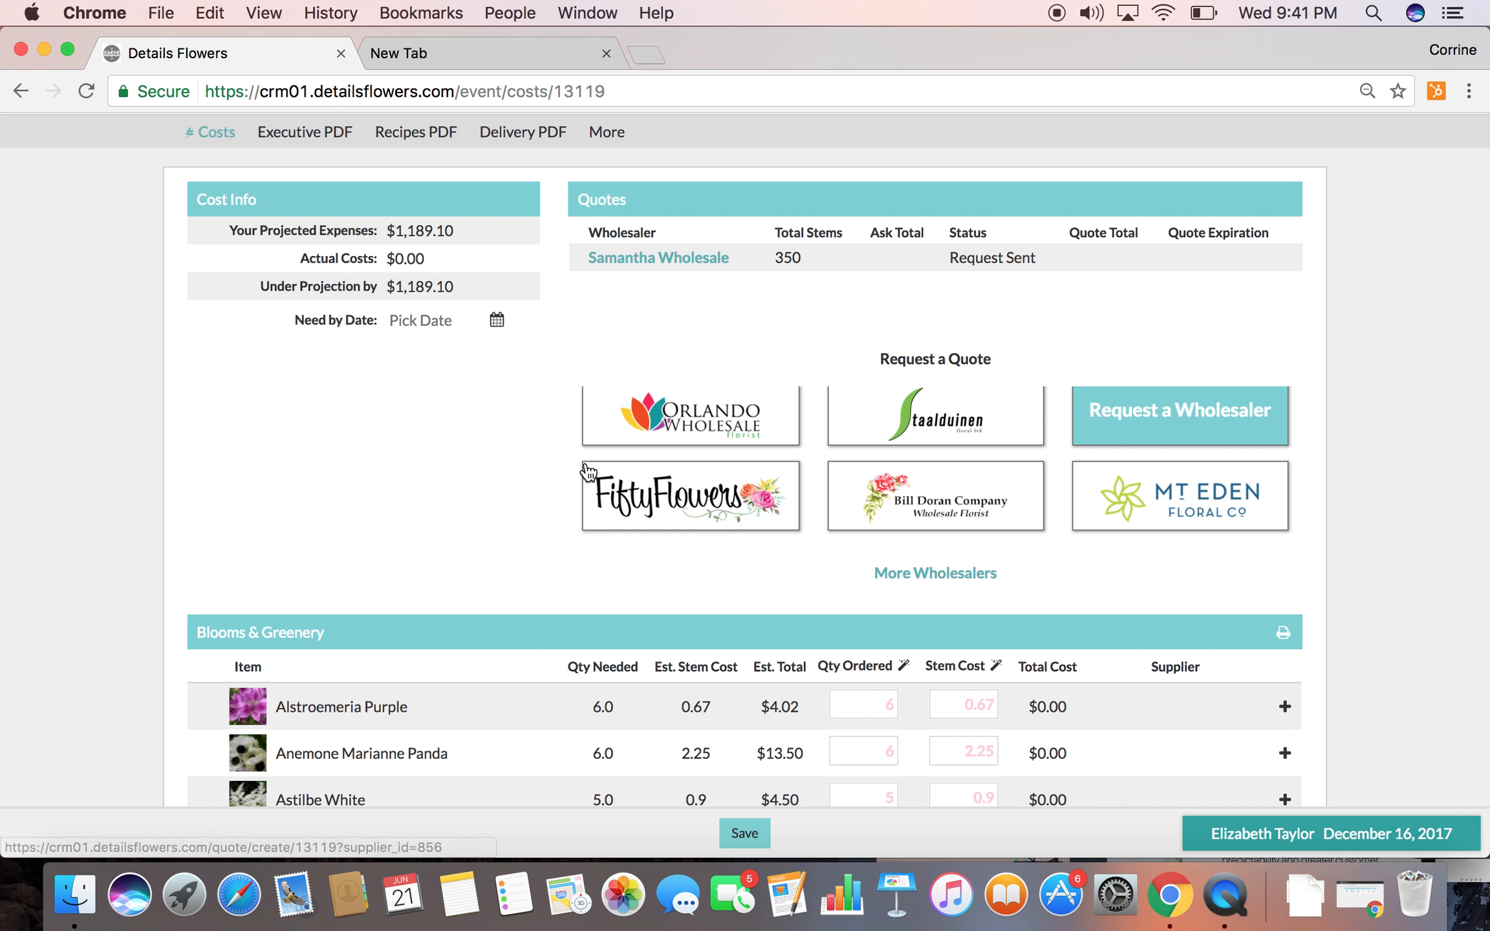
scroll(586, 471, "up", 2)
left_click(86, 92)
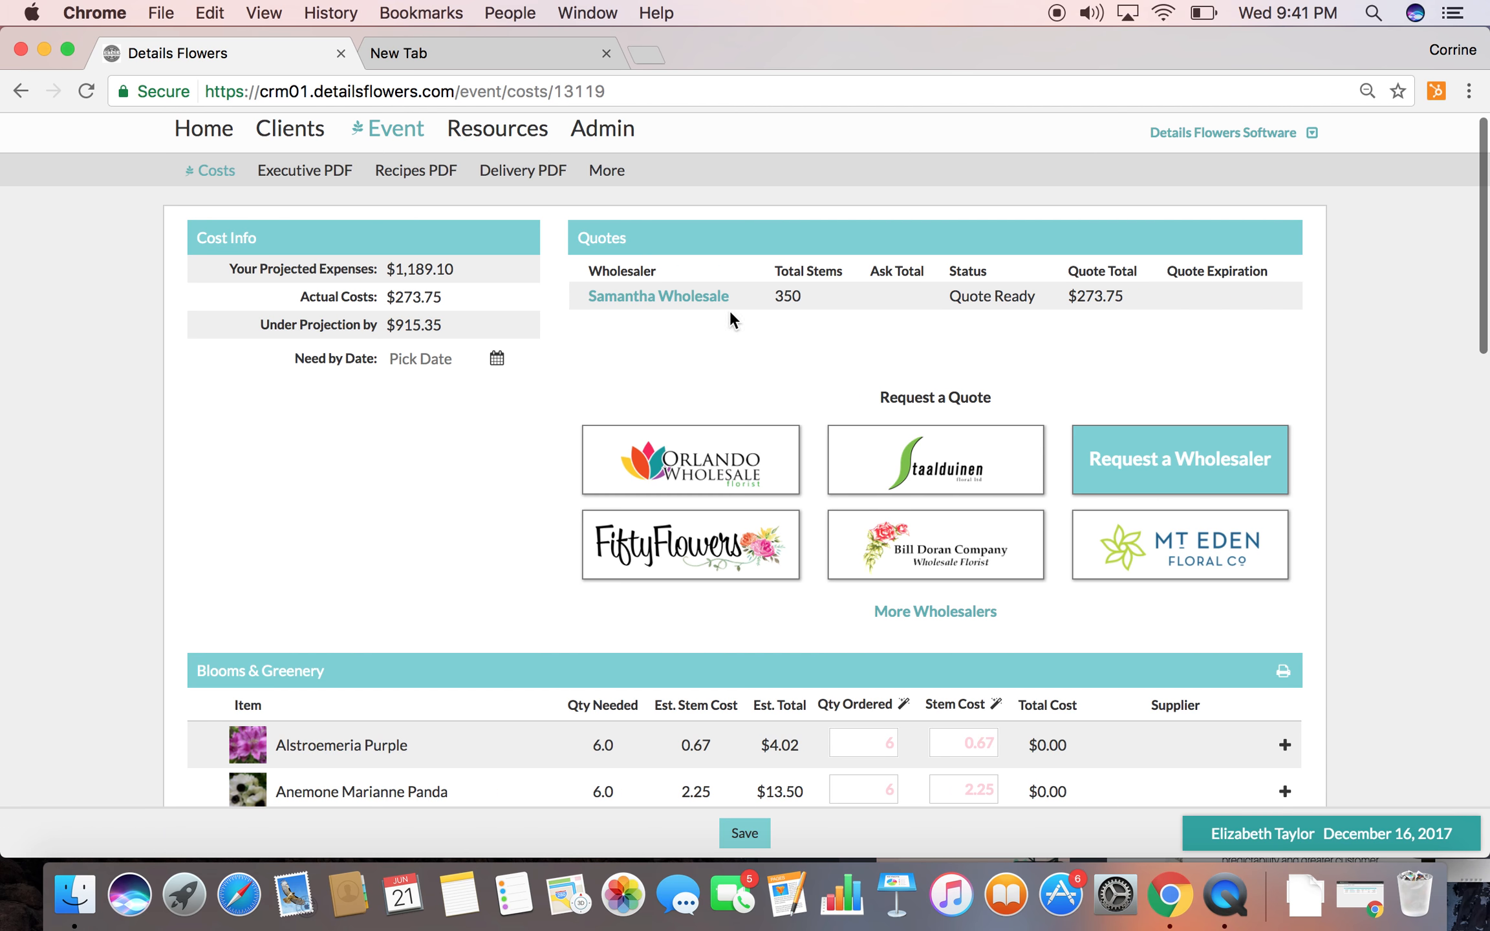
scroll(423, 668, "down", 12)
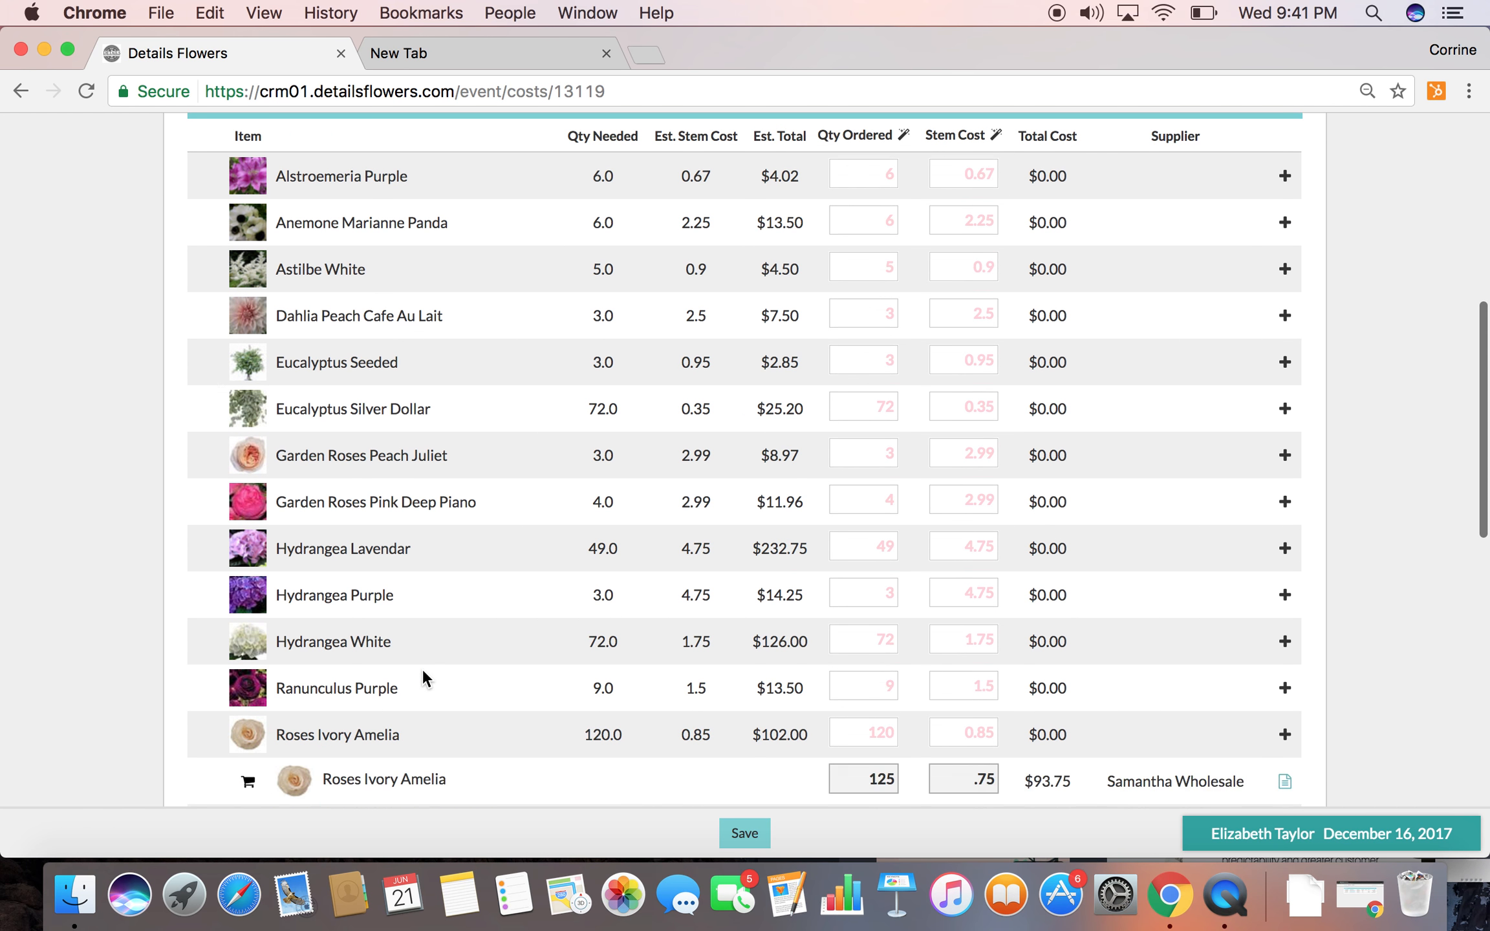
scroll(422, 669, "down", 2)
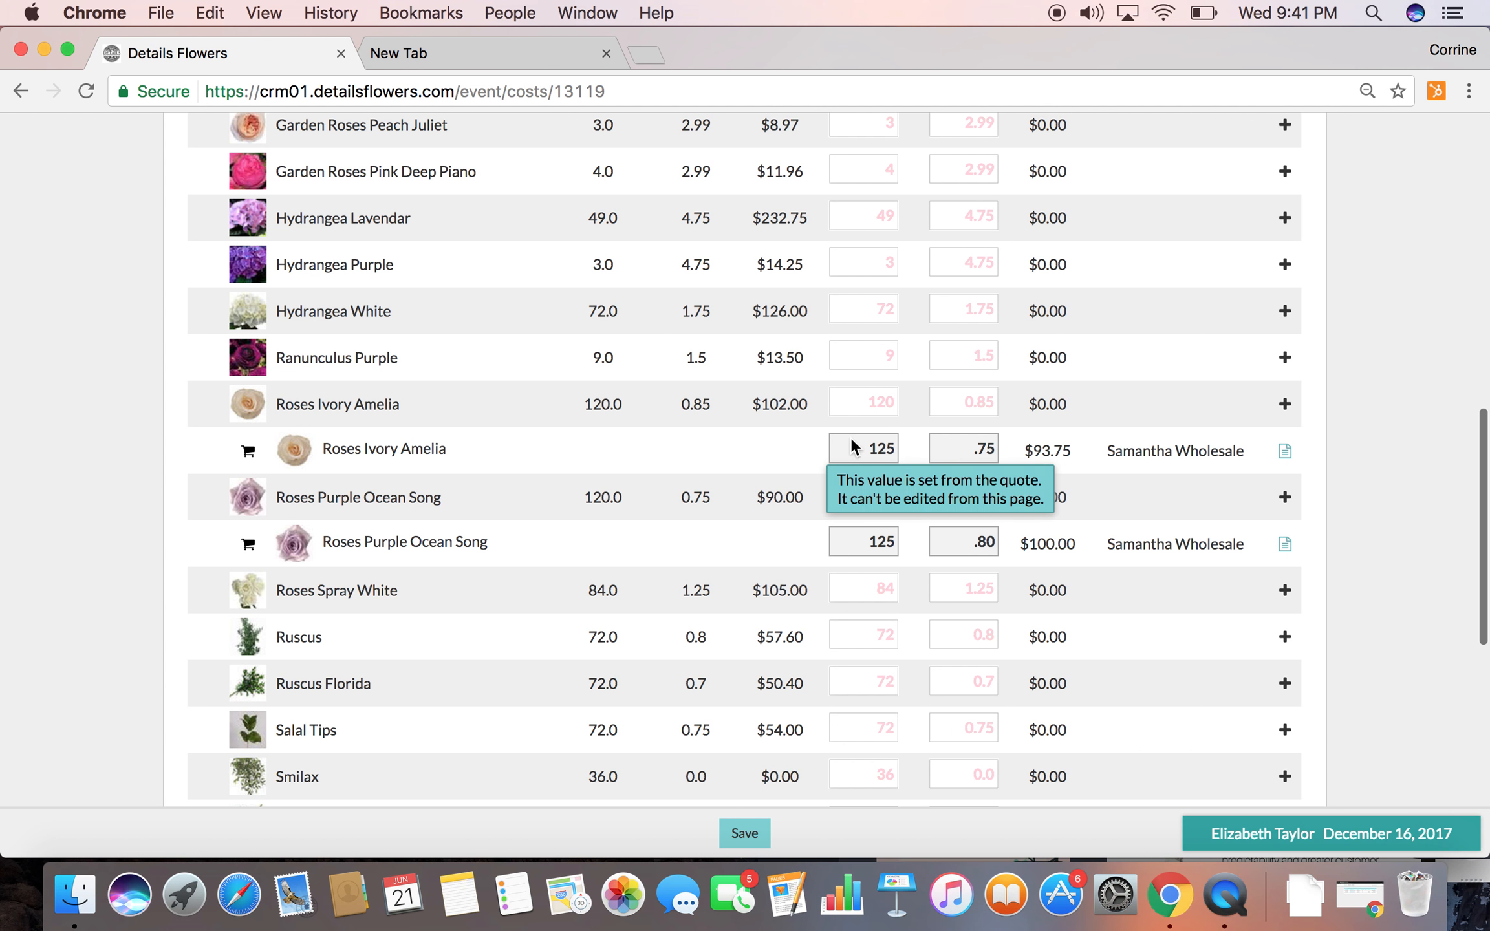
scroll(750, 427, "up", 5)
scroll(745, 414, "up", 8)
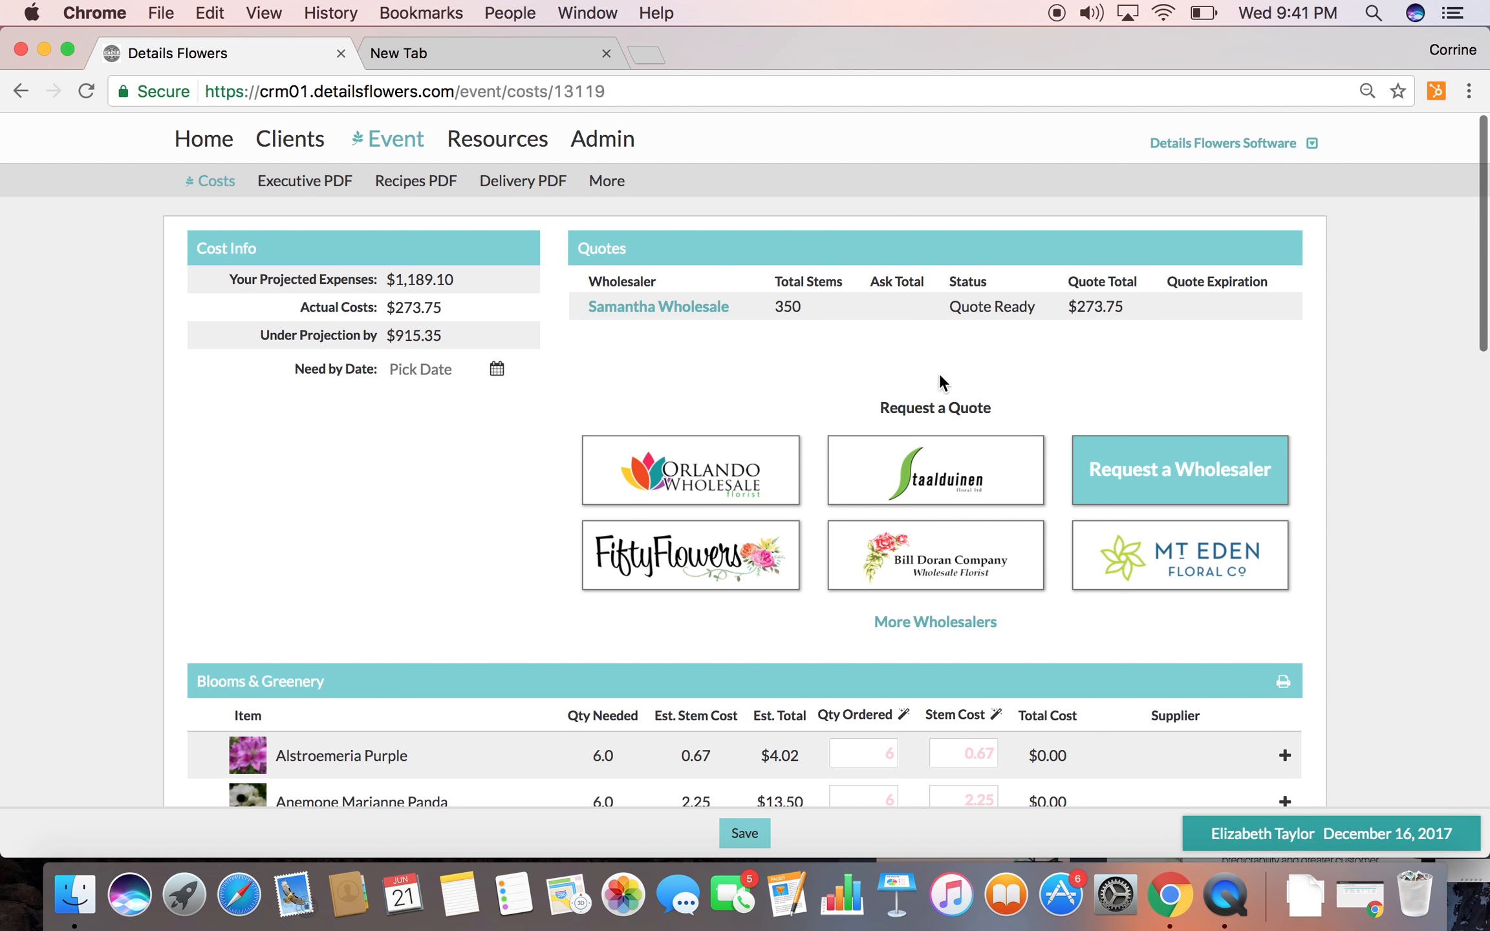
scroll(424, 670, "down", 1)
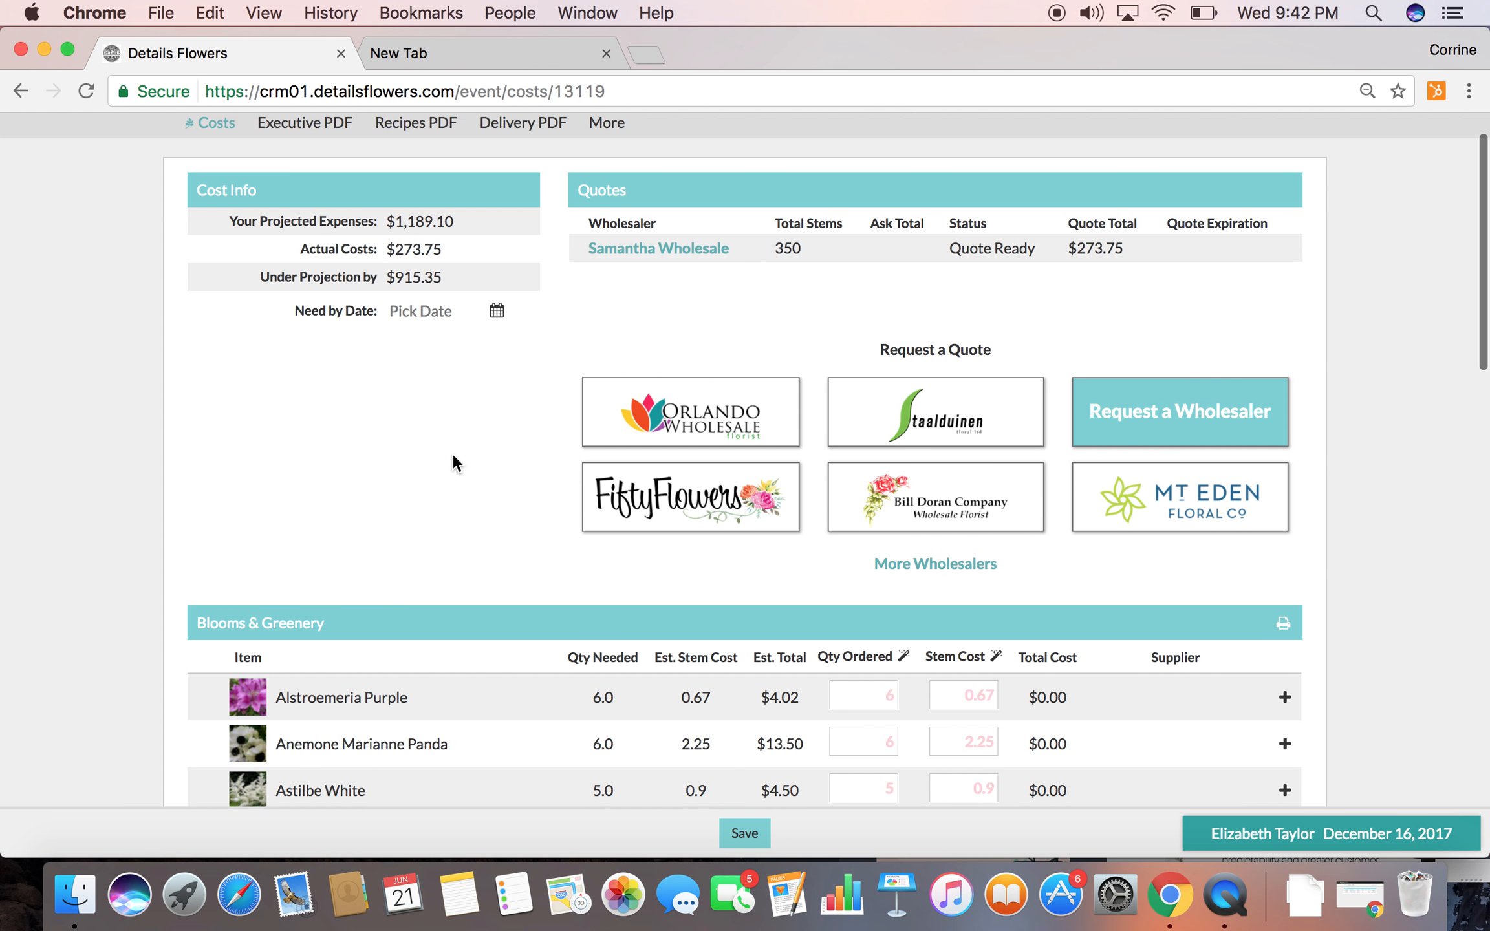
Open the Samantha Wholesale quote, accept each of its three flower items and accept the quote
left_click(625, 248)
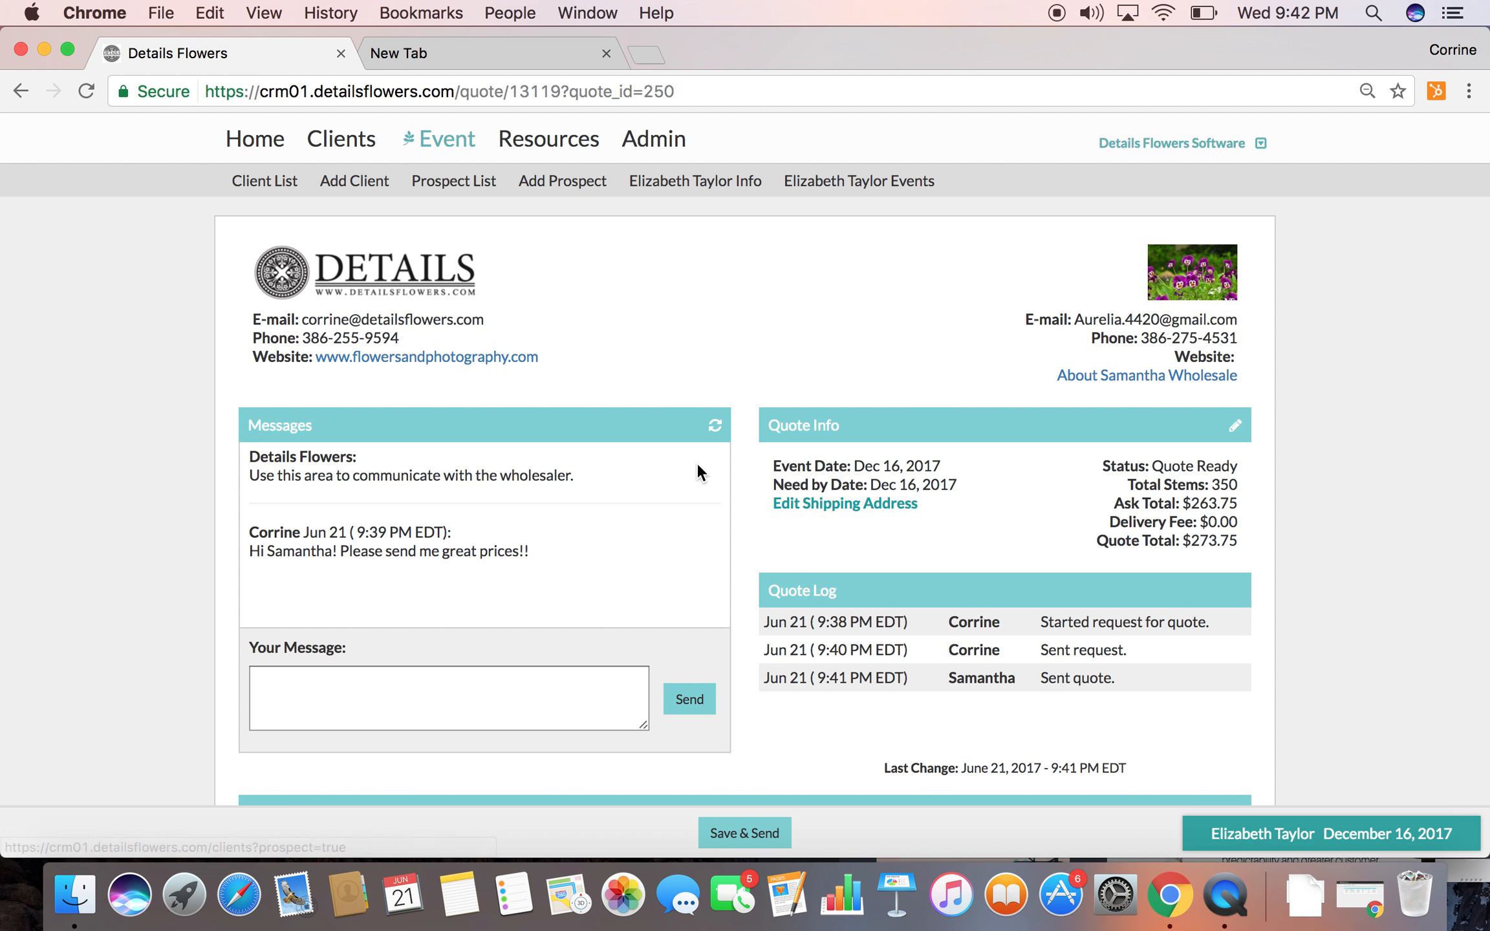
scroll(690, 453, "down", 5)
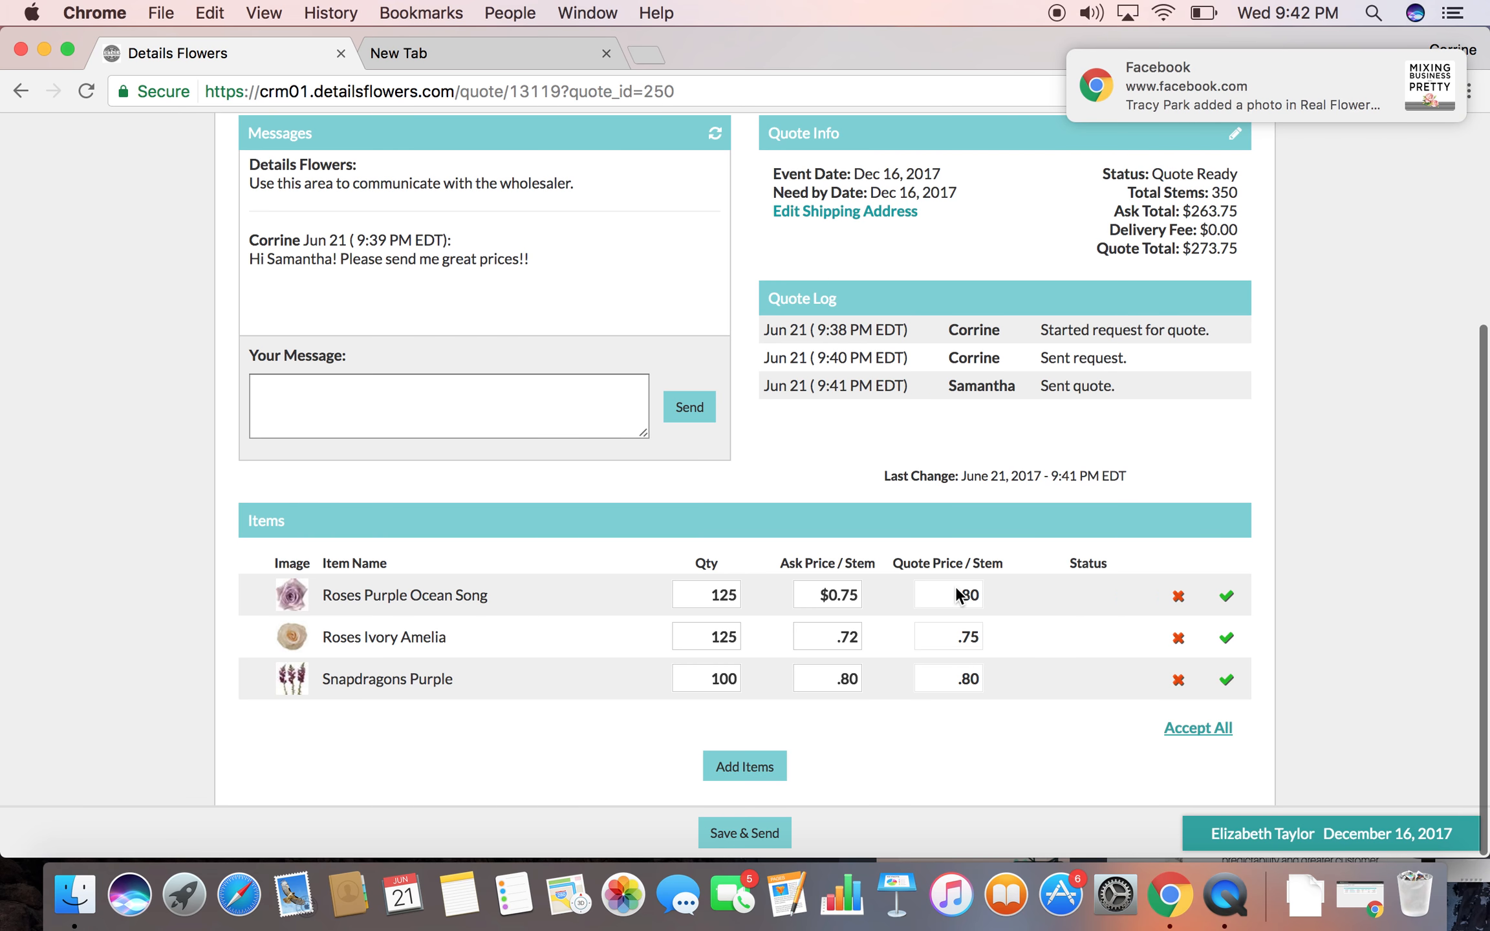
left_click(1441, 73)
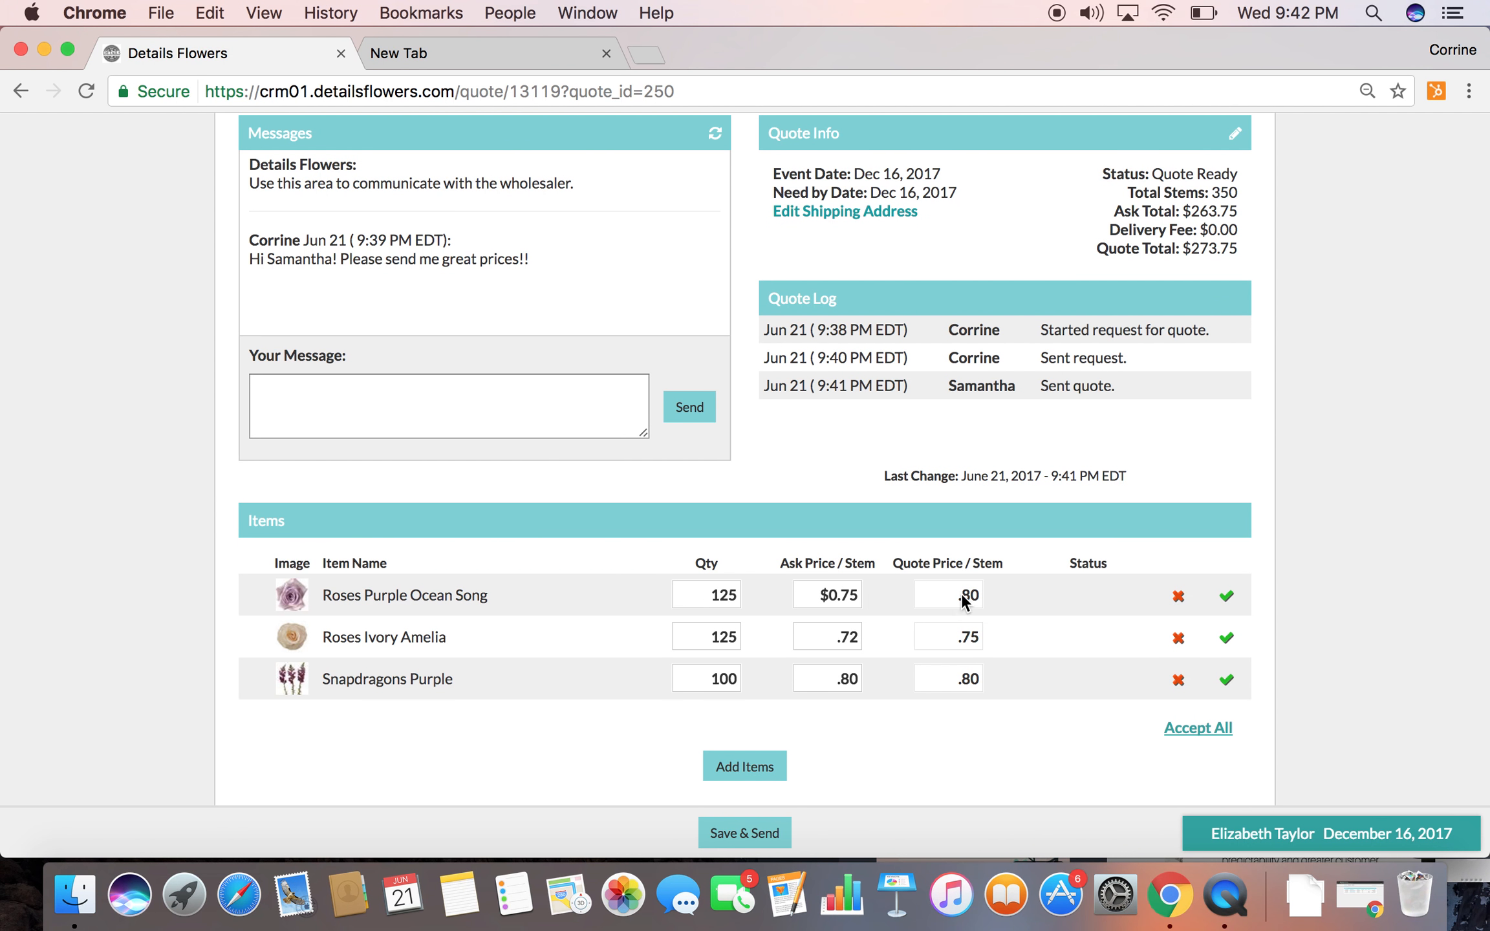
left_click(1225, 598)
left_click(1226, 638)
left_click(1227, 679)
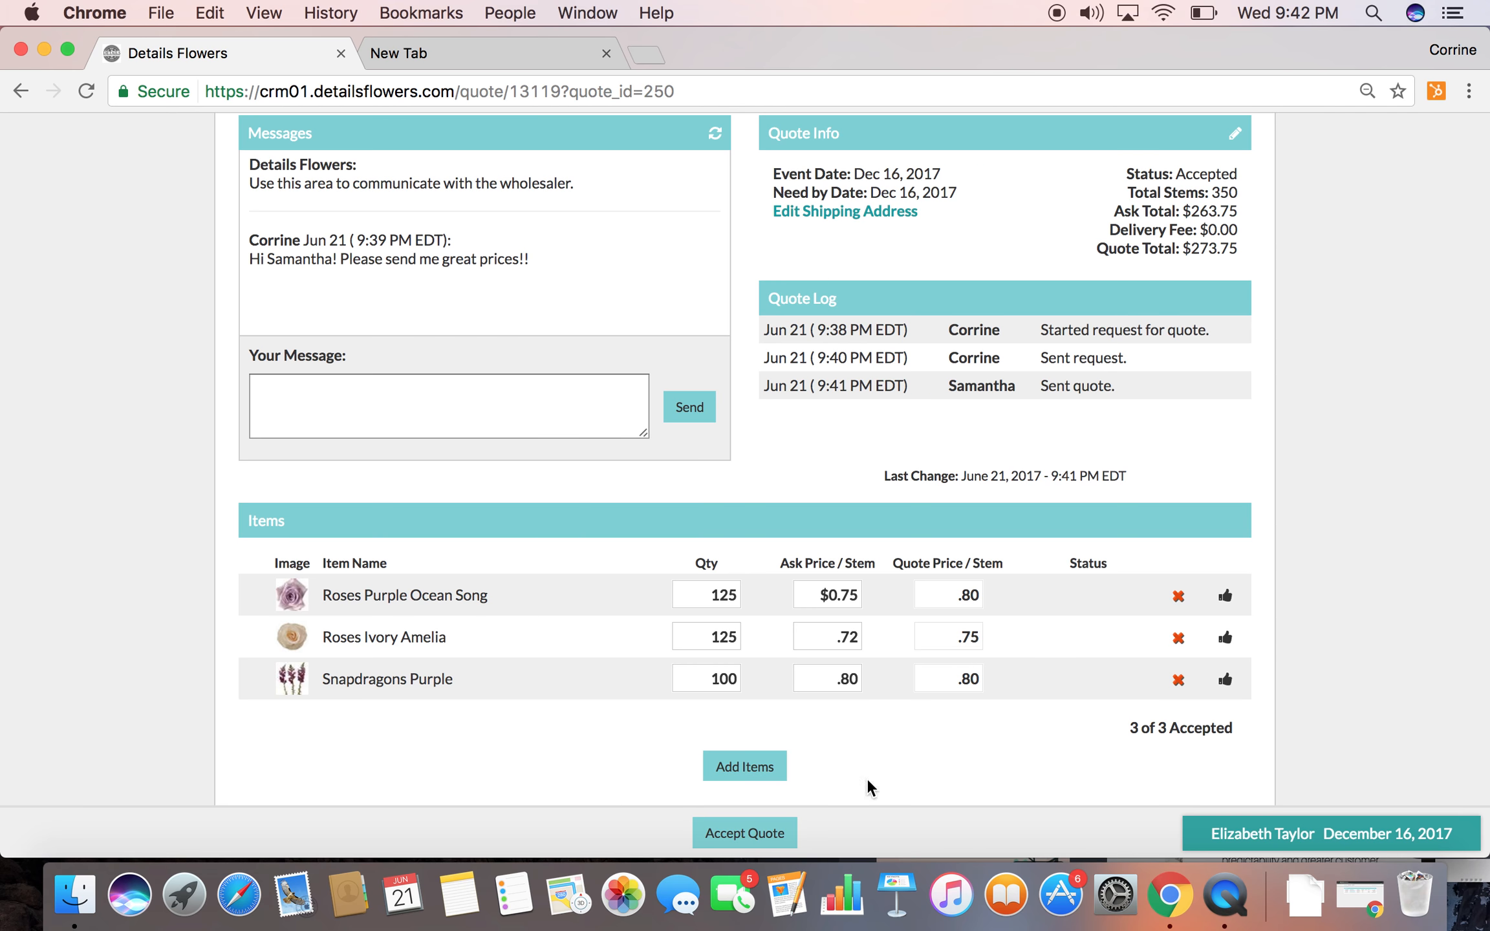
left_click(768, 833)
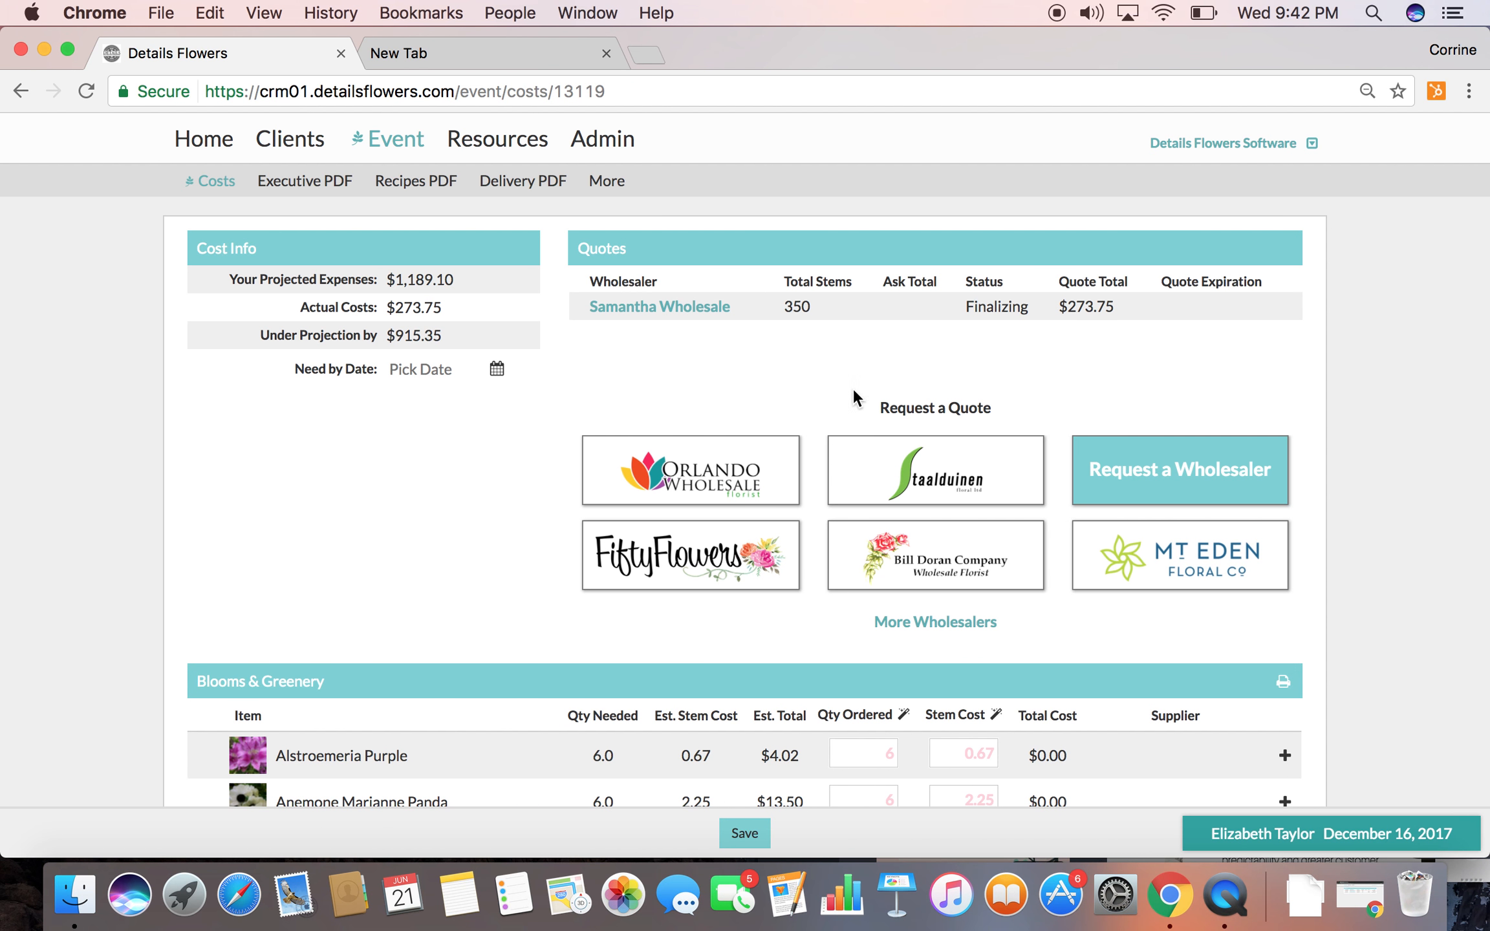
Review the accepted roses and snapdragons in the event's Blooms & Greenery cost list
scroll(857, 393, "down", 10)
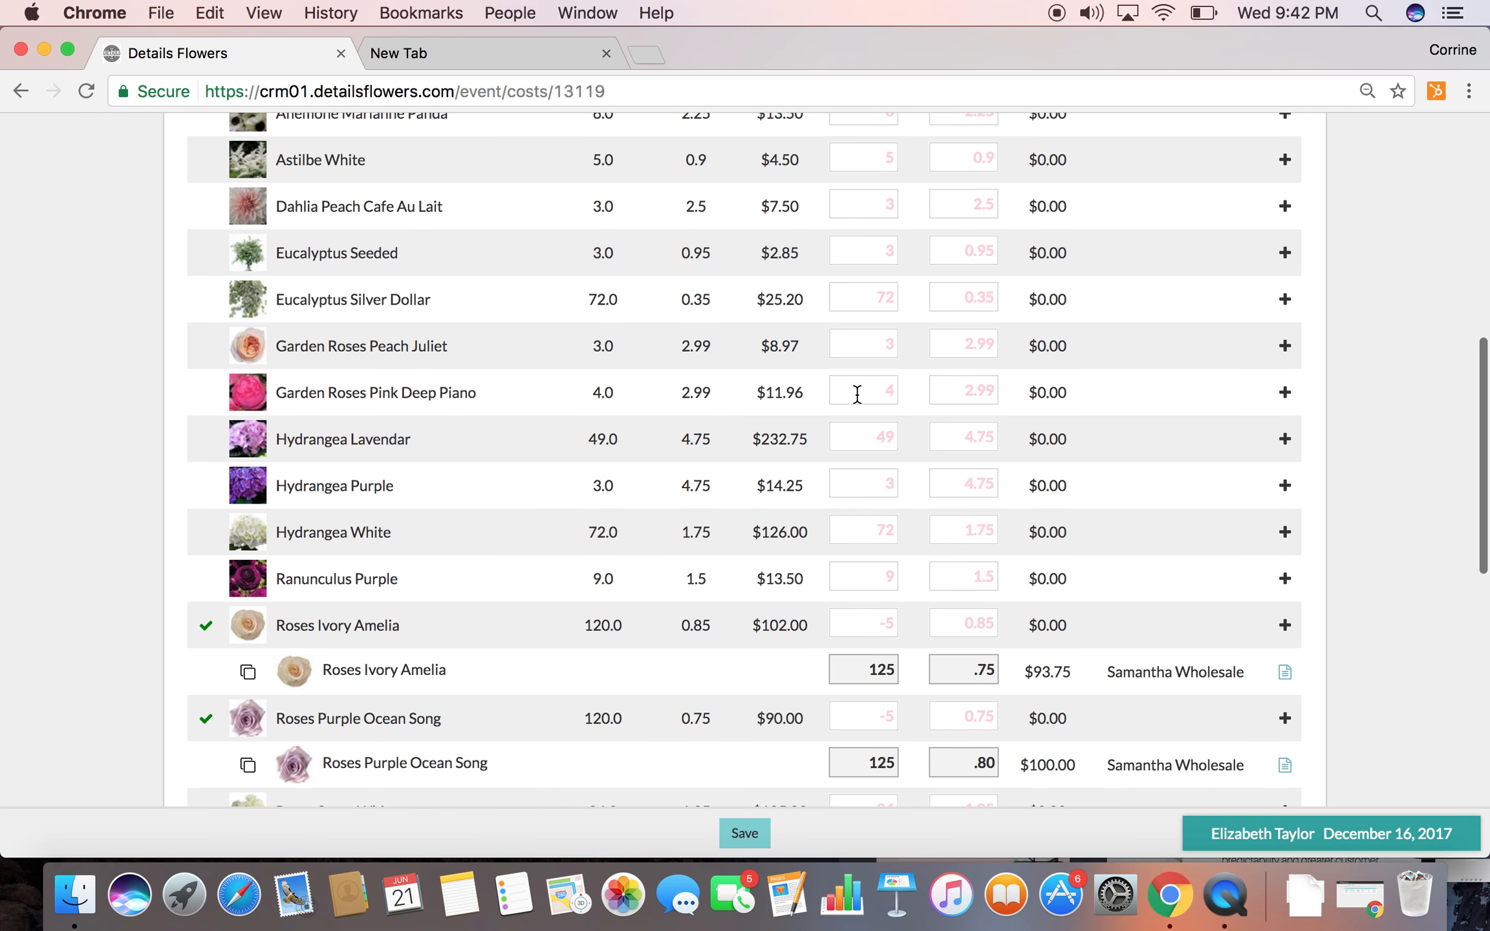
scroll(857, 392, "down", 5)
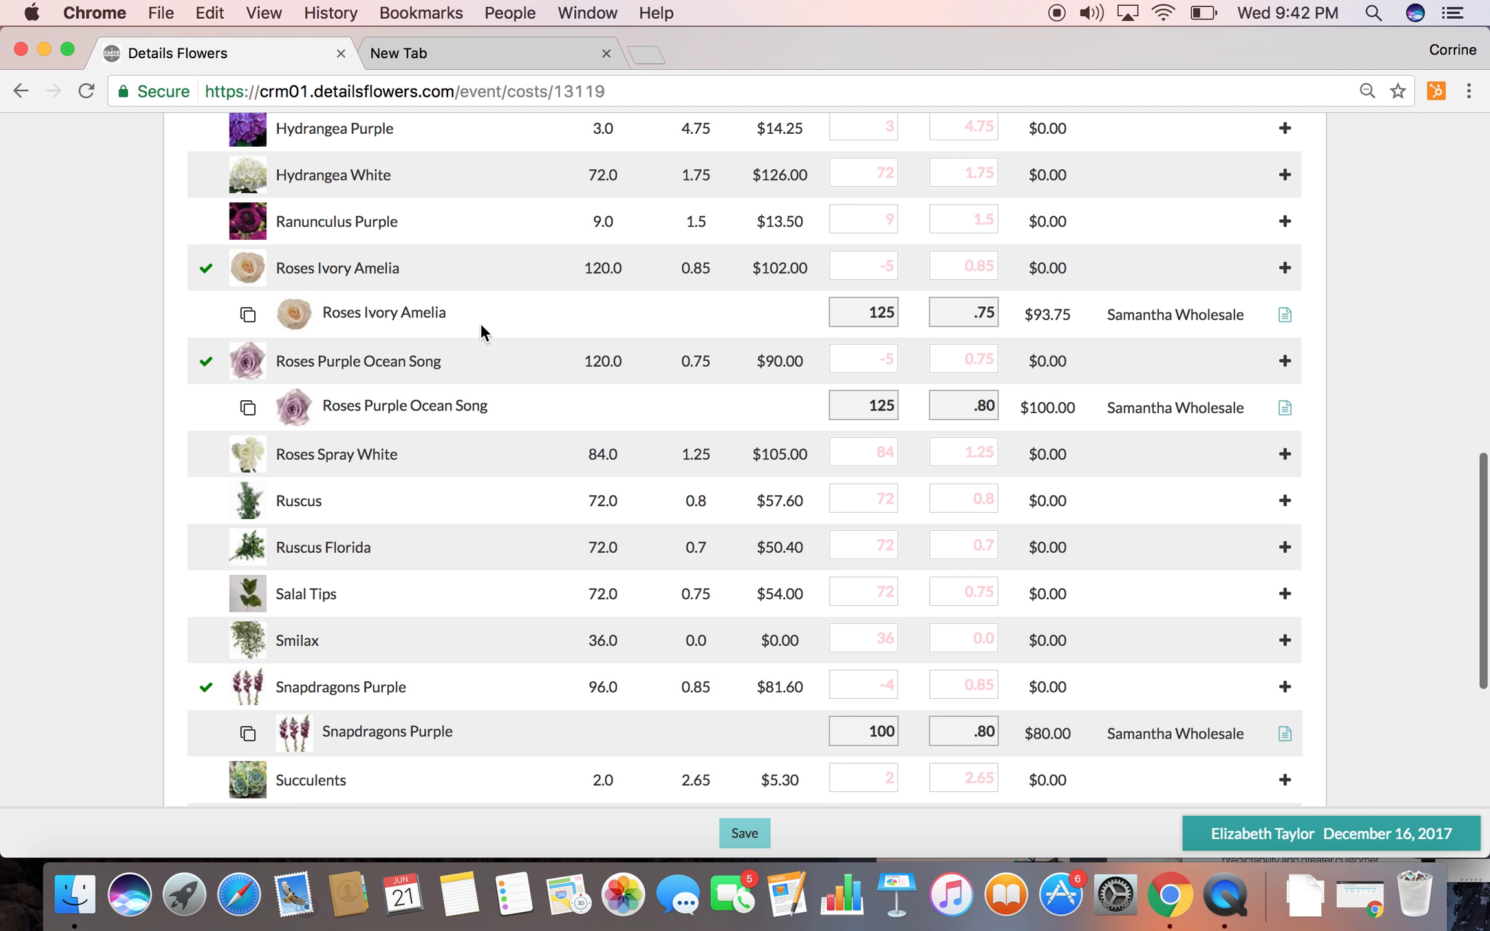
scroll(480, 323, "up", 15)
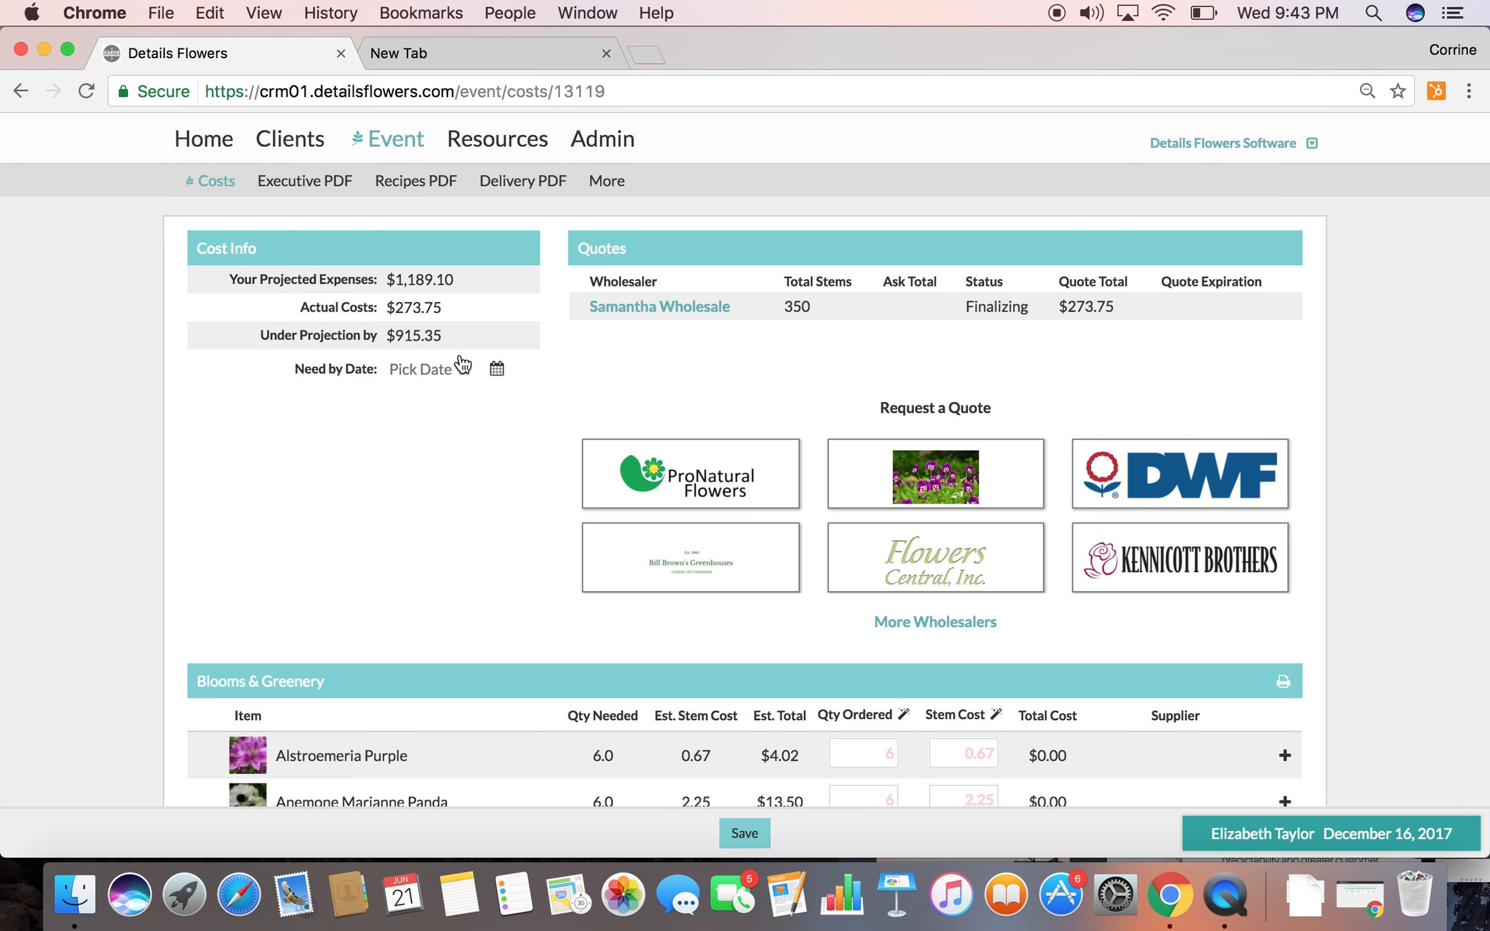
Go to the home dashboard and open the Details Flowers Facebook group linked there
left_click(201, 143)
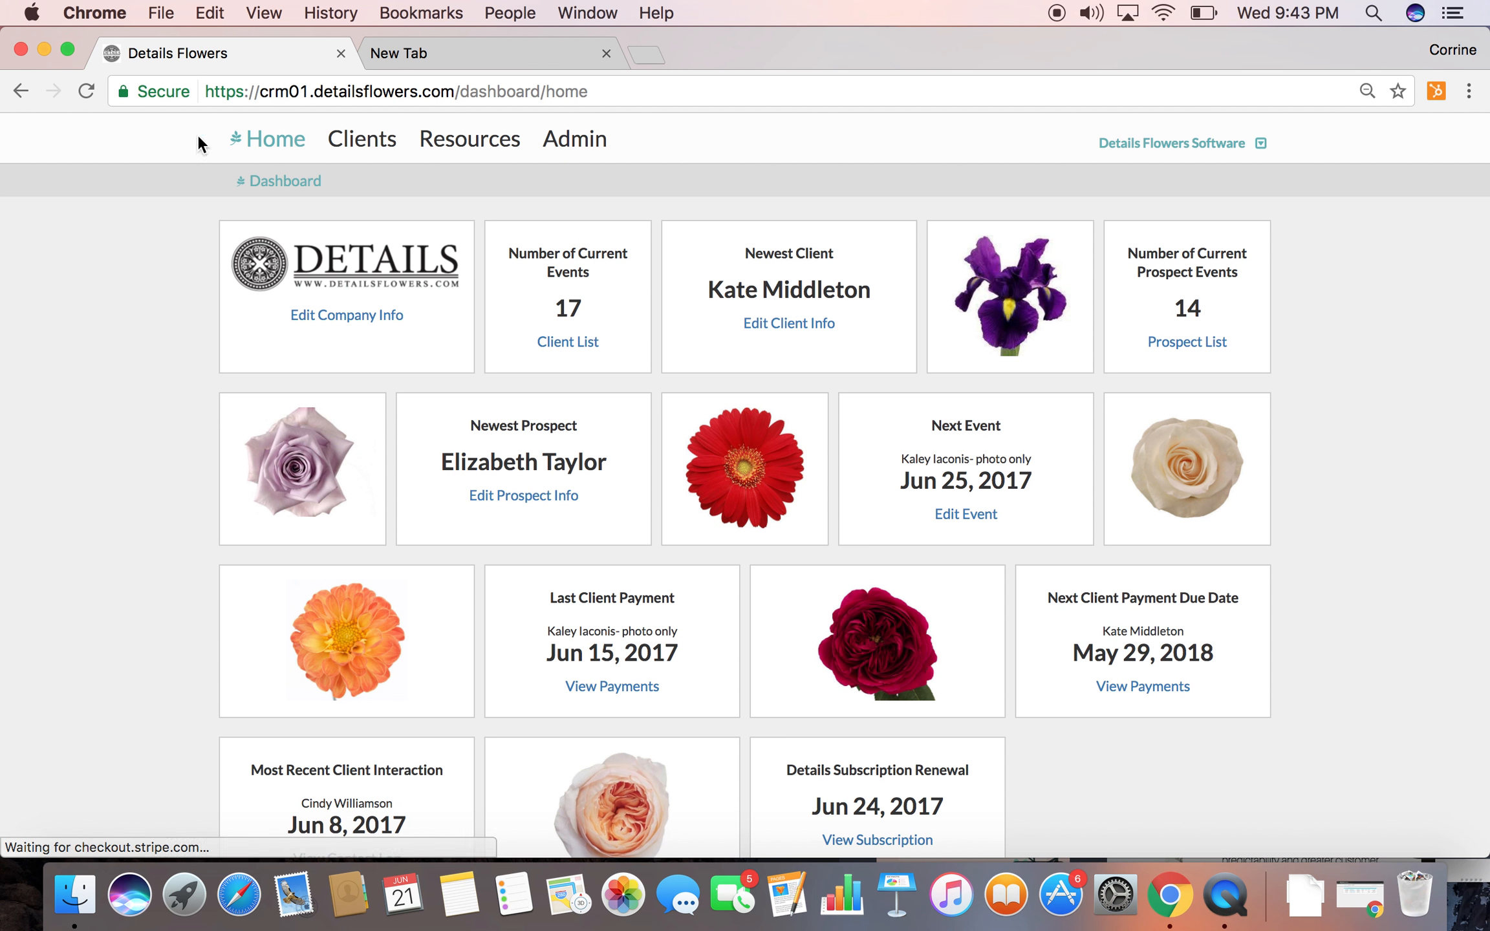
scroll(602, 502, "down", 5)
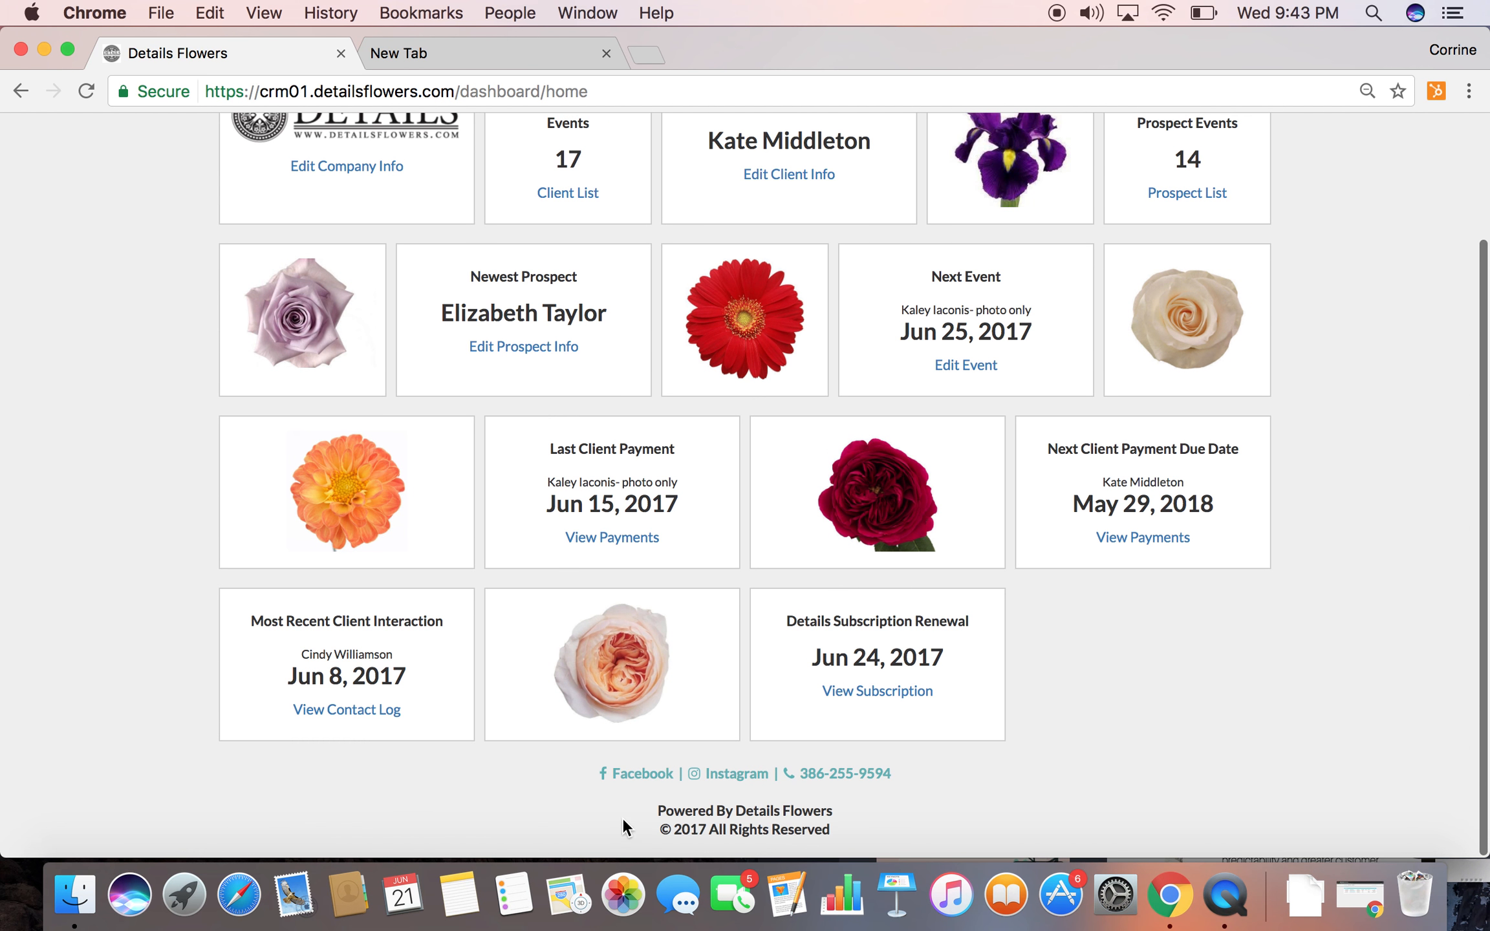
left_click(632, 775)
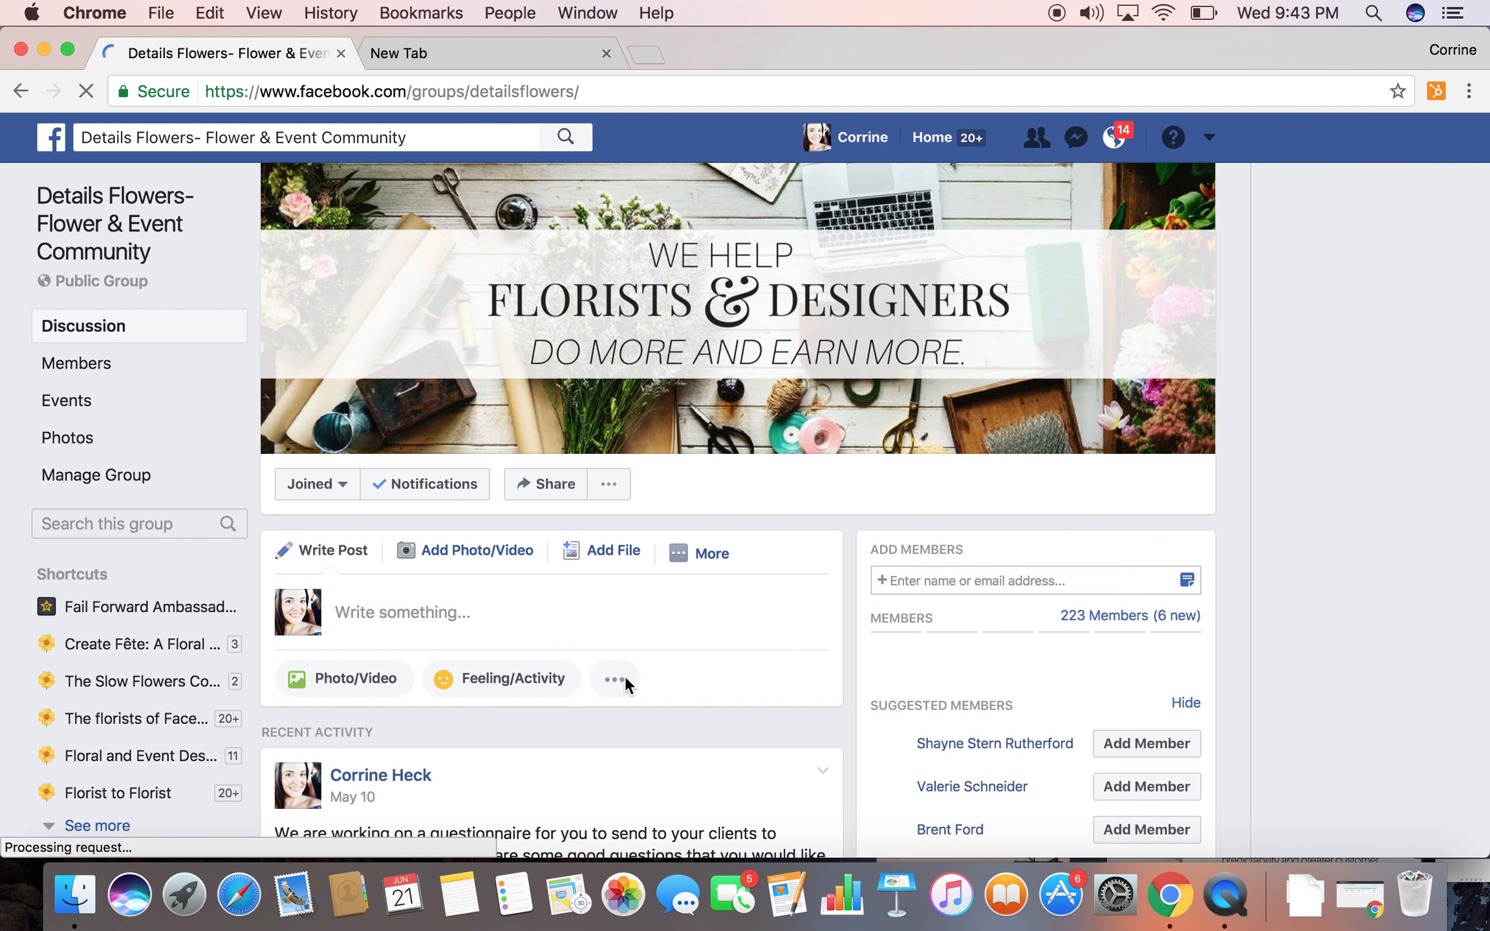
scroll(671, 659, "down", 1)
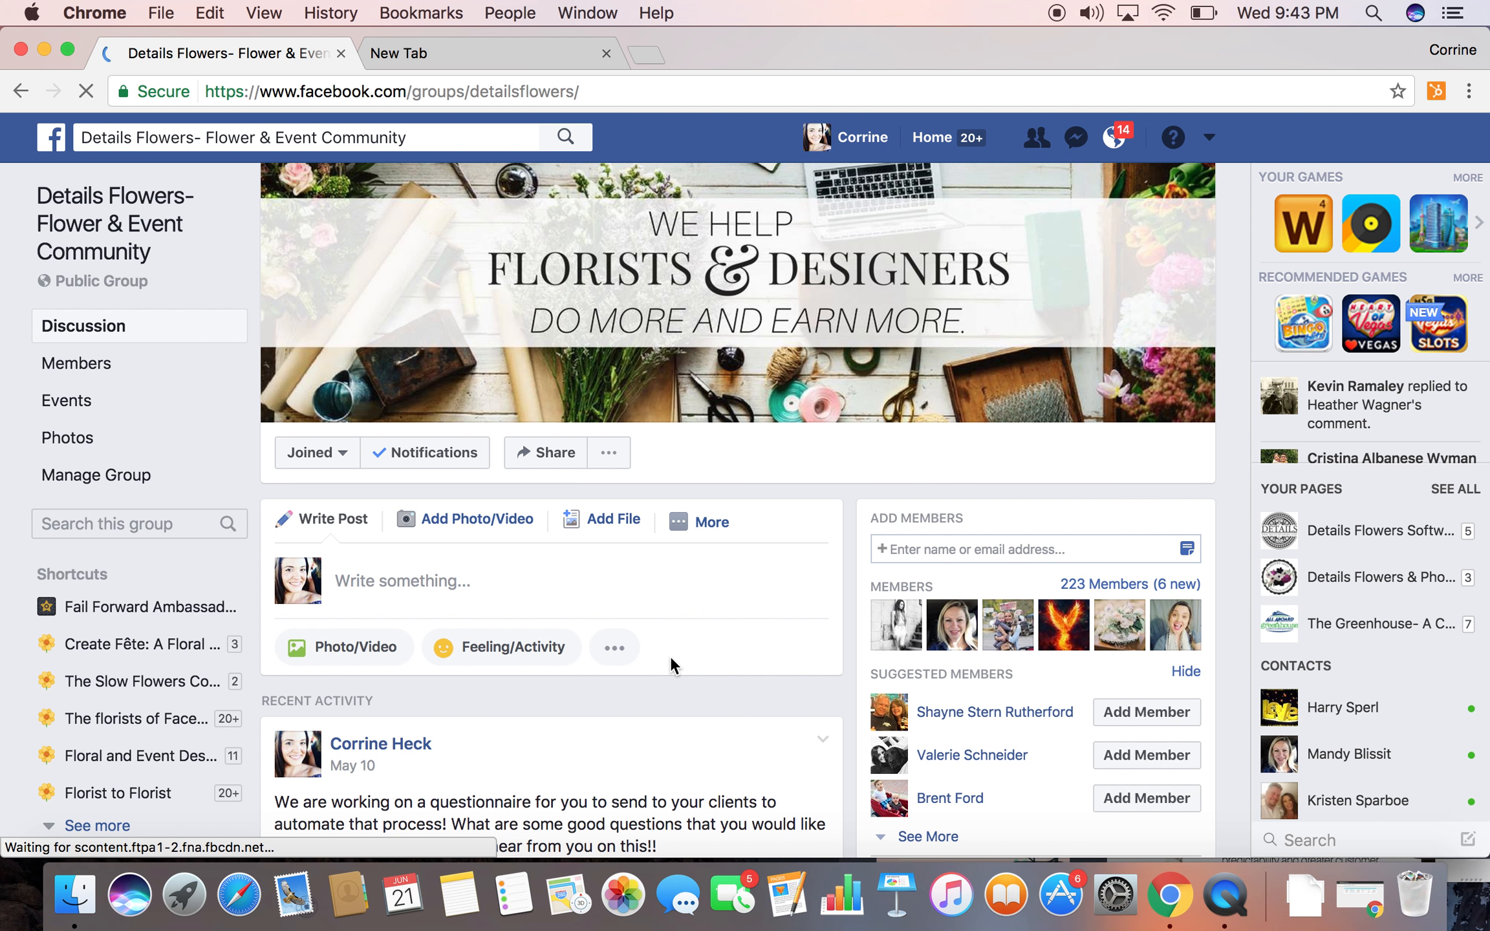